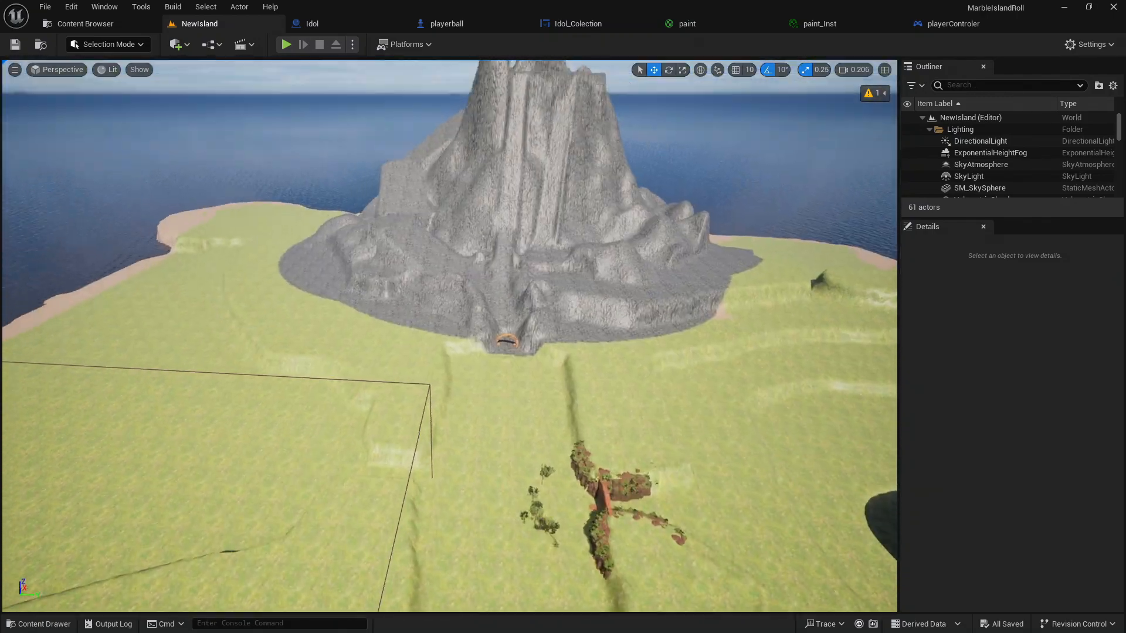
# Play-test the level from the mountain top, rolling the ball forward down the front slope, and end the session
pyautogui.moveTo(449, 336); pyautogui.dragTo(449, 252, button='right')
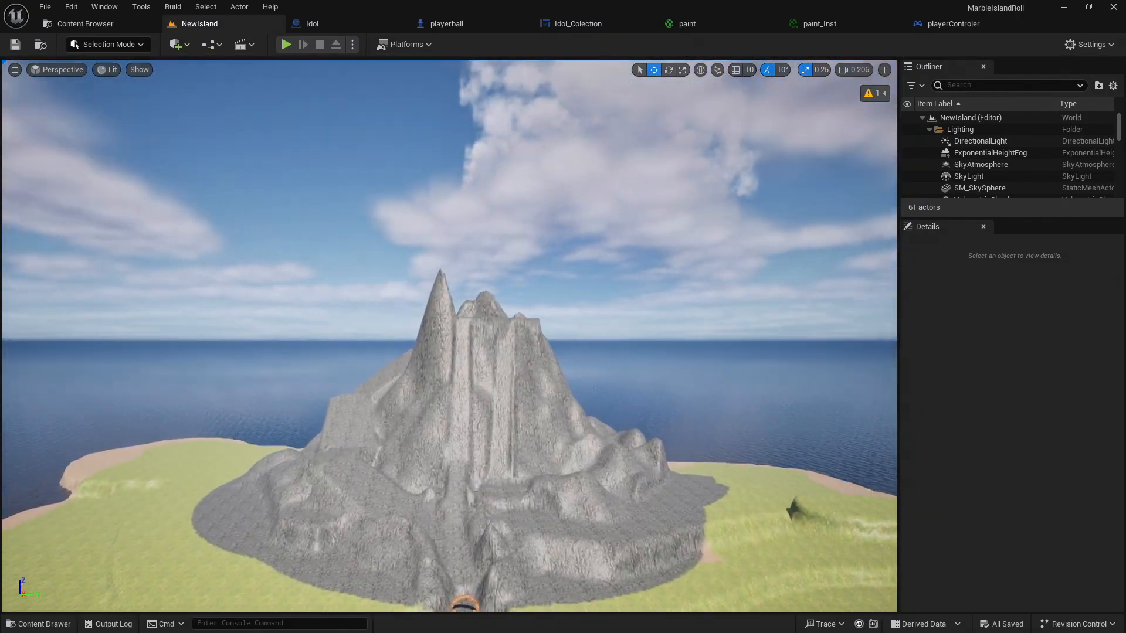
pyautogui.moveTo(449, 336); pyautogui.dragTo(436, 380, button='right')
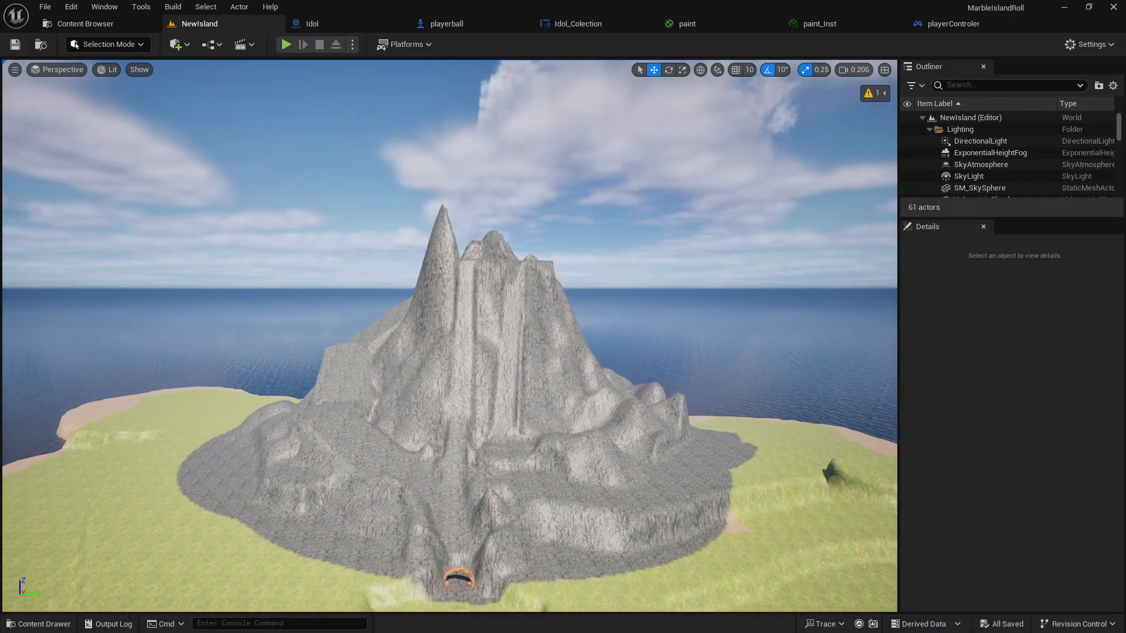
pyautogui.moveTo(450, 336); pyautogui.dragTo(373, 451, button='right')
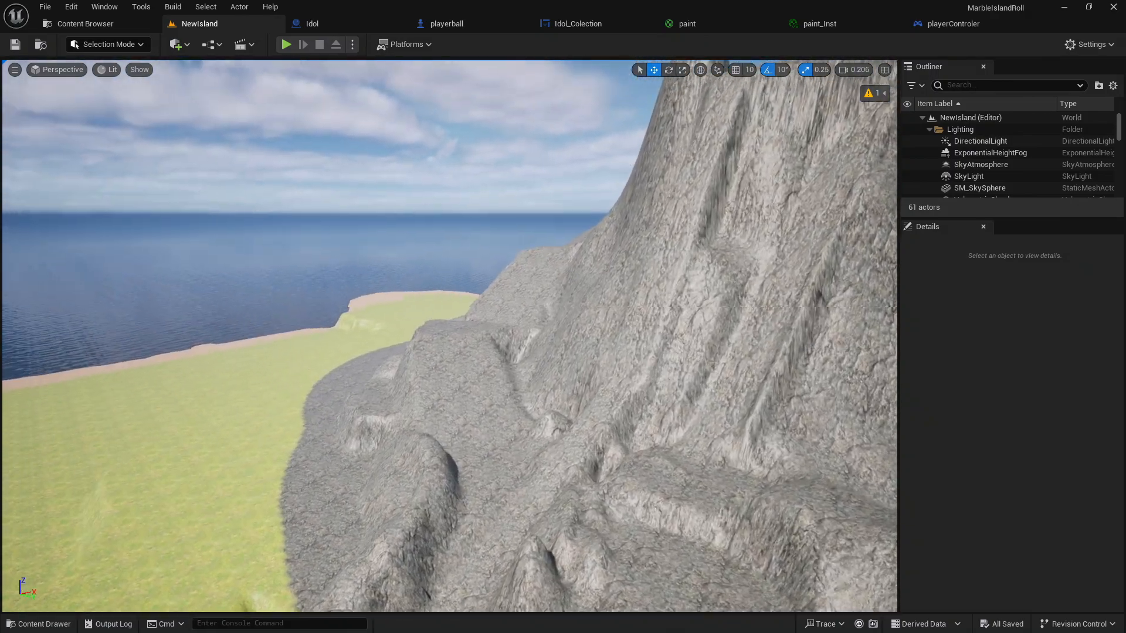
pyautogui.moveTo(449, 336); pyautogui.dragTo(448, 295, button='right')
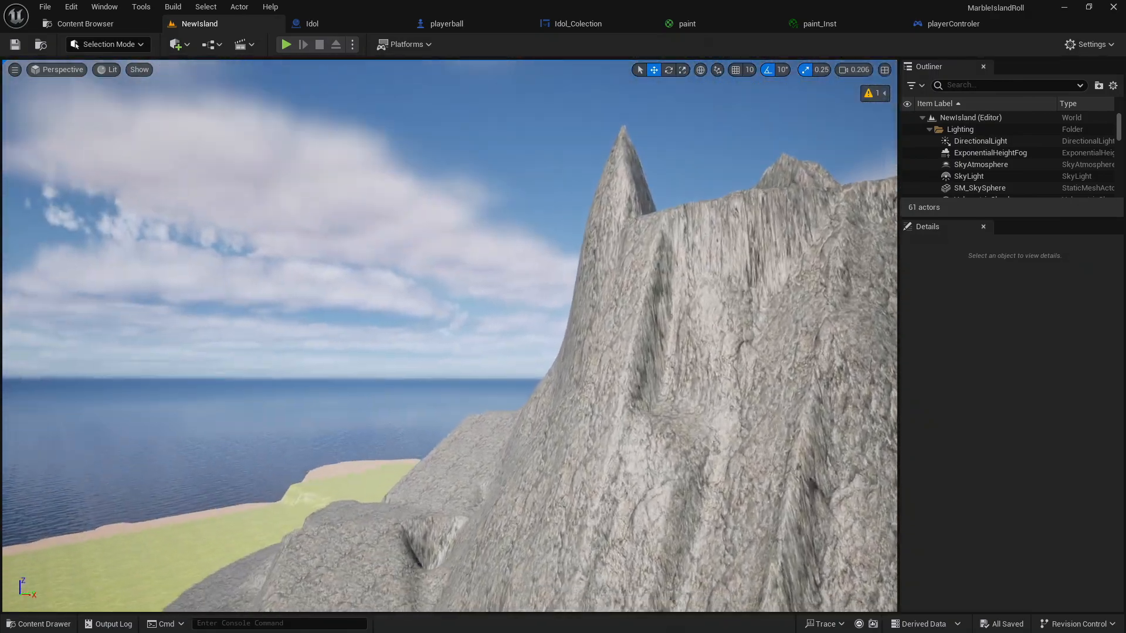
pyautogui.moveTo(449, 336); pyautogui.dragTo(495, 293, button='right')
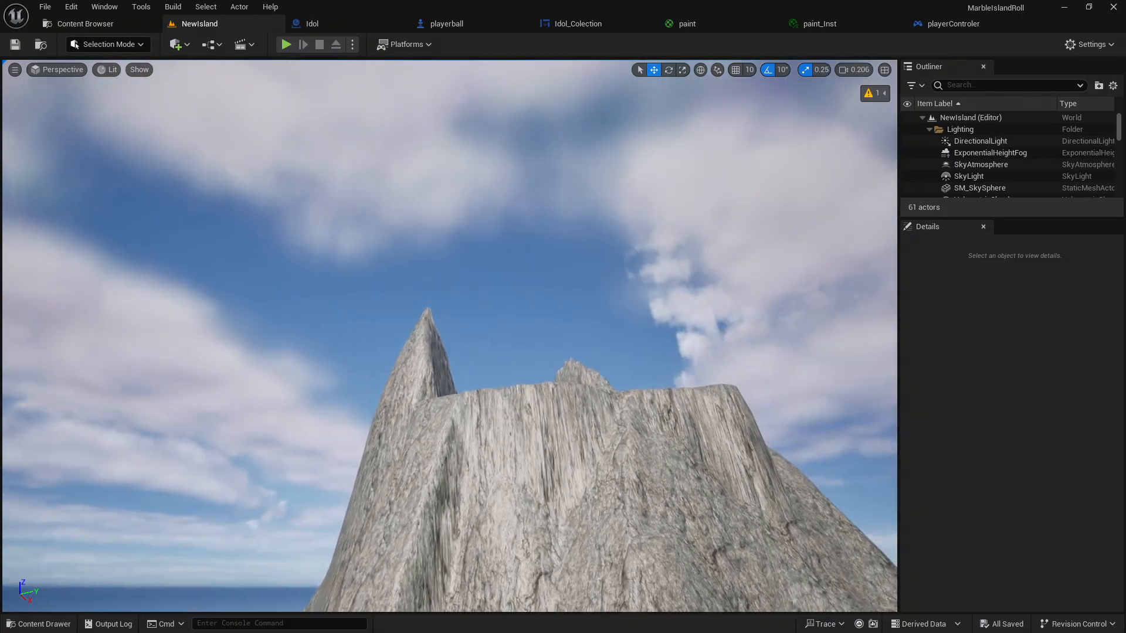
pyautogui.moveTo(450, 336); pyautogui.dragTo(115, 363, button='right')
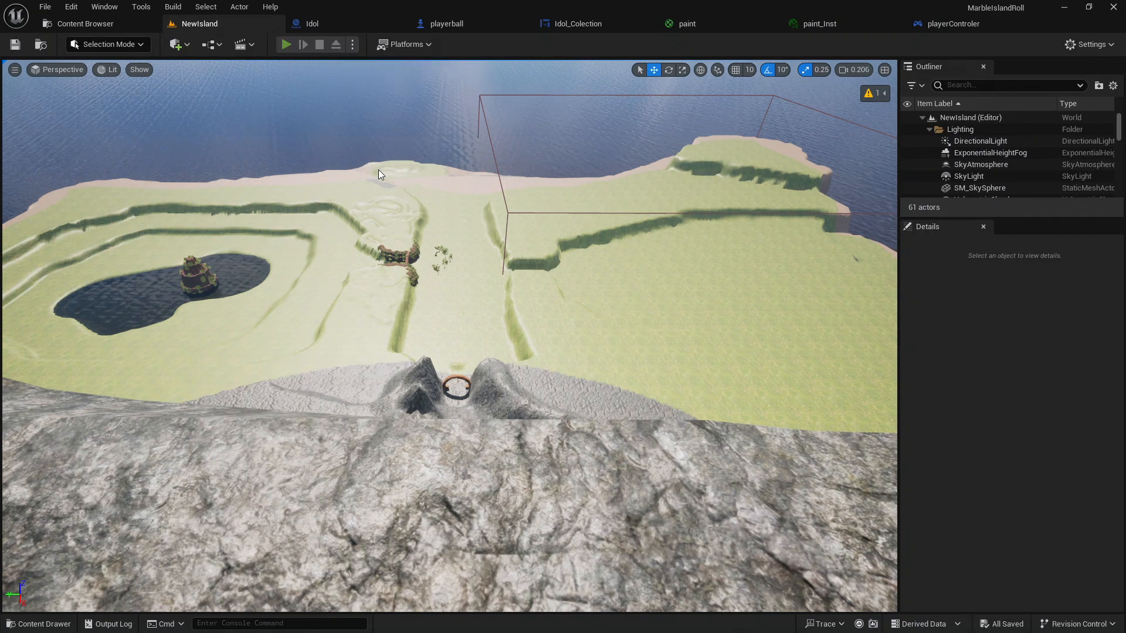
pyautogui.hotkey('alt', 'p')
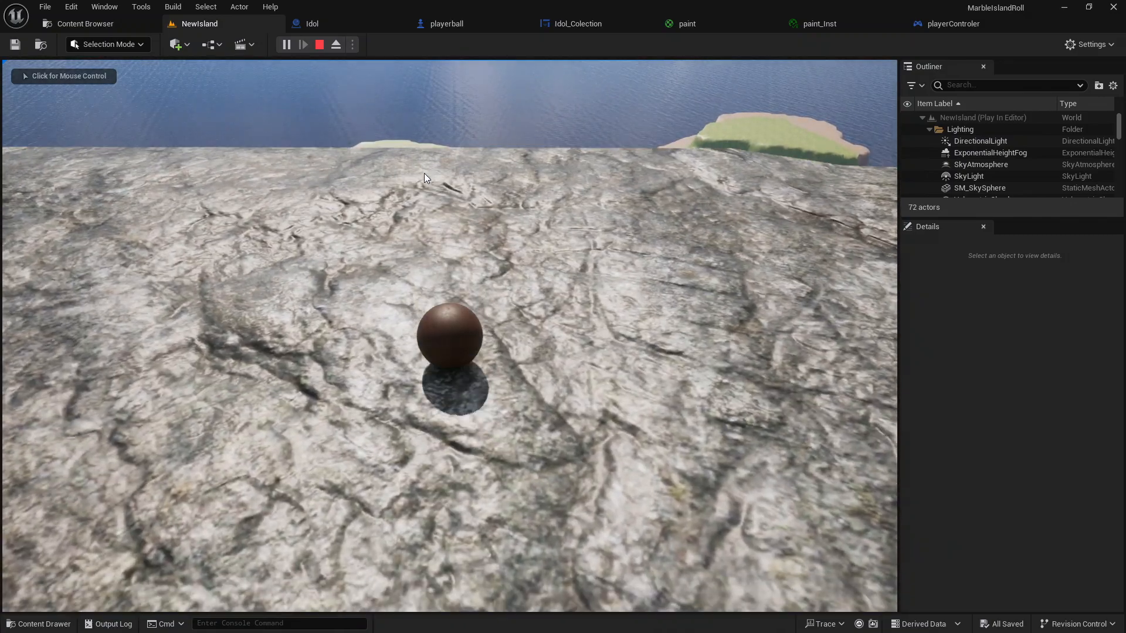
pyautogui.click(424, 174)
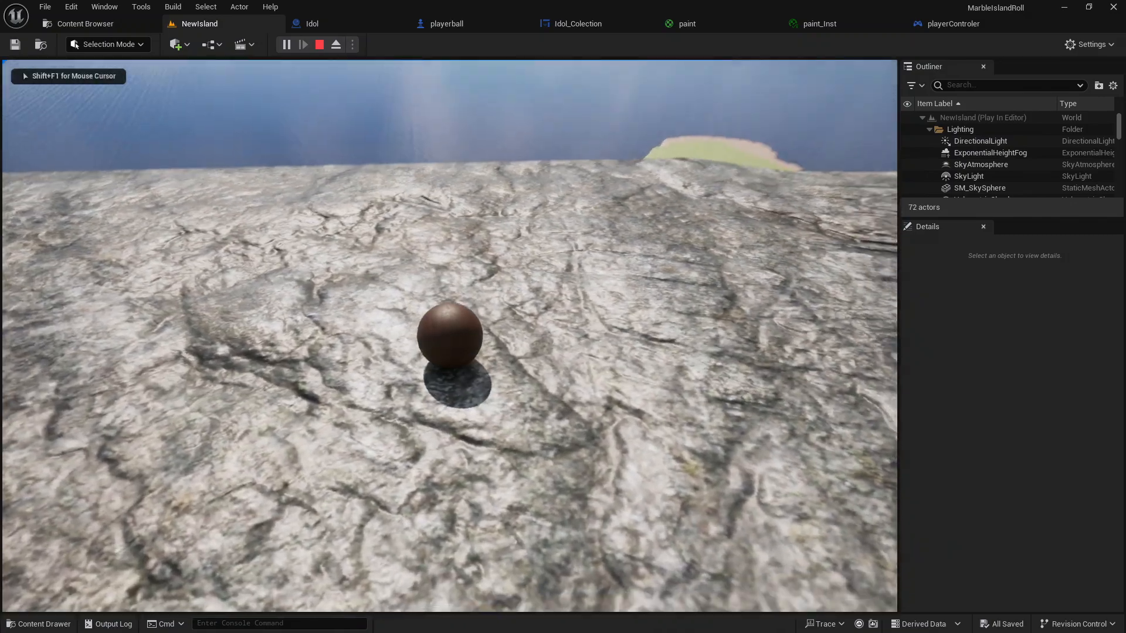
pyautogui.press('w')
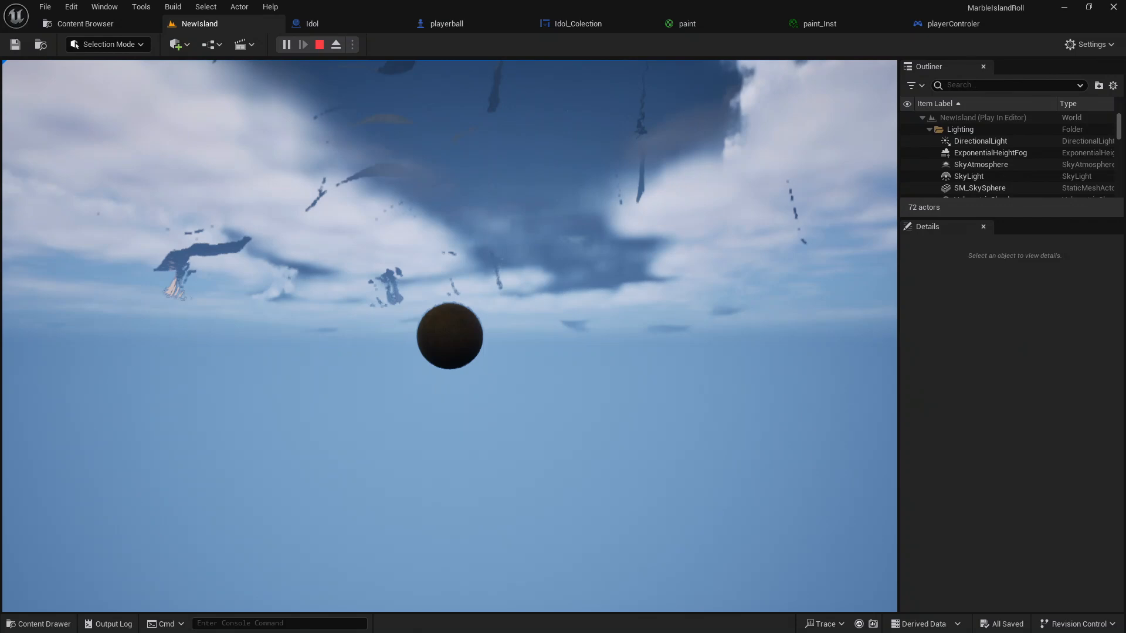
pyautogui.press('Escape')
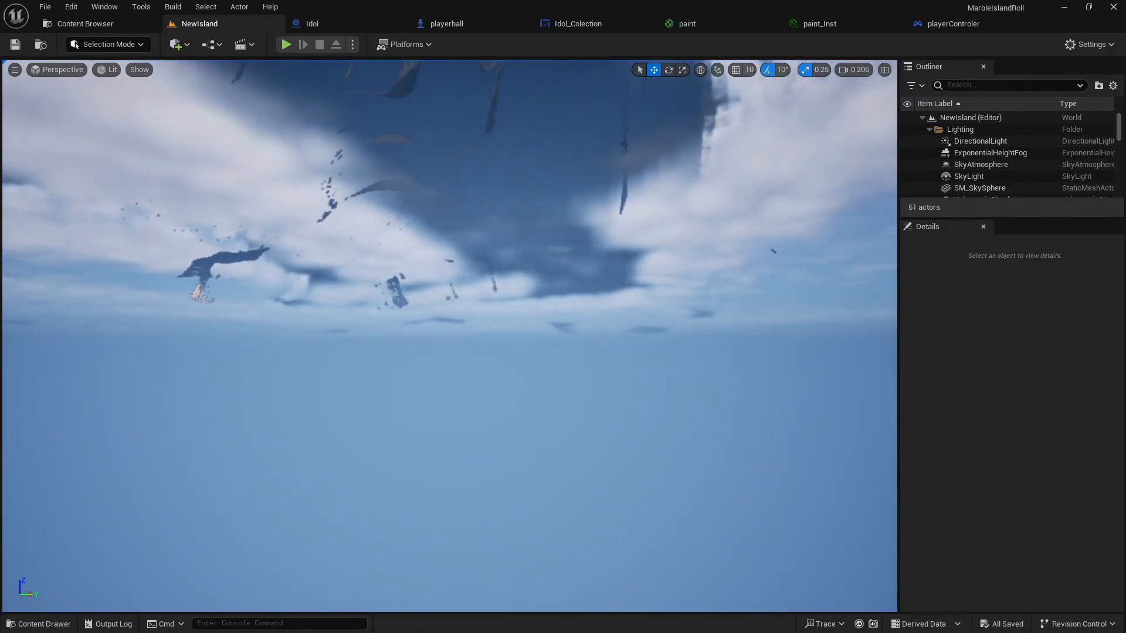
# Run a second play test from the summit, rolling the ball down the mountain towards the arch, and stop it
pyautogui.click(539, 362)
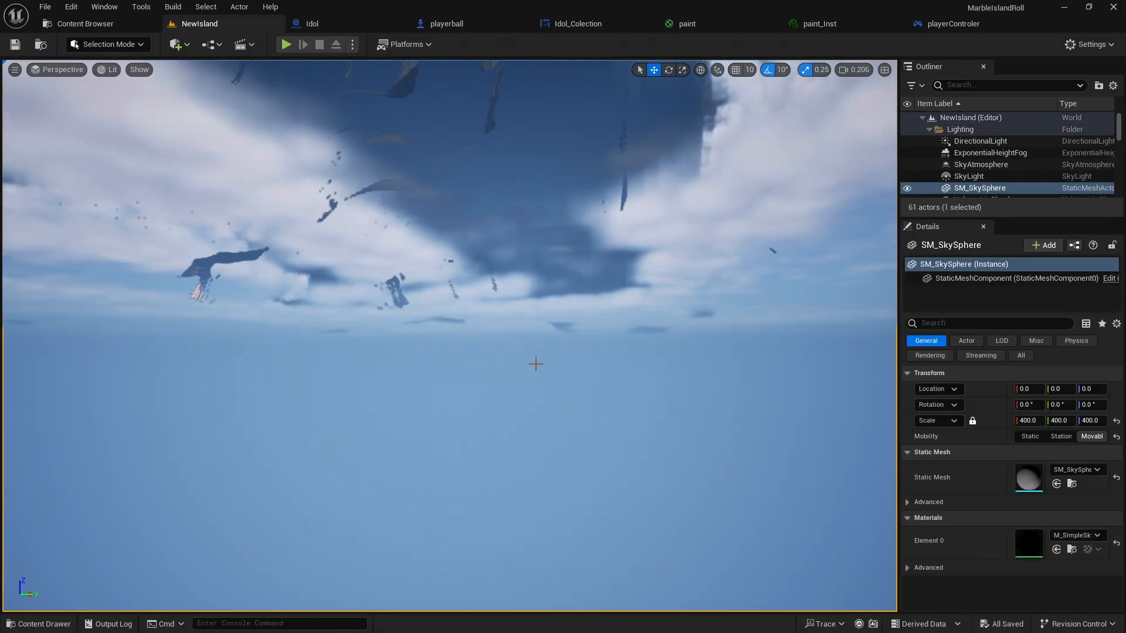
pyautogui.moveTo(524, 385); pyautogui.dragTo(528, 288, button='right')
pyautogui.press('w')
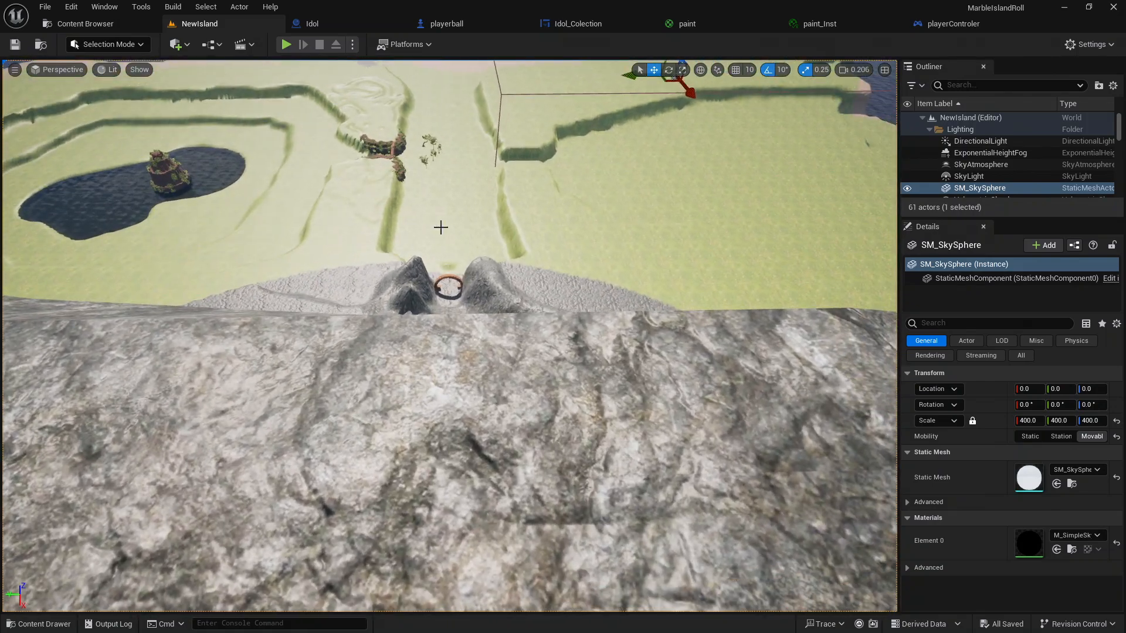
pyautogui.click(285, 45)
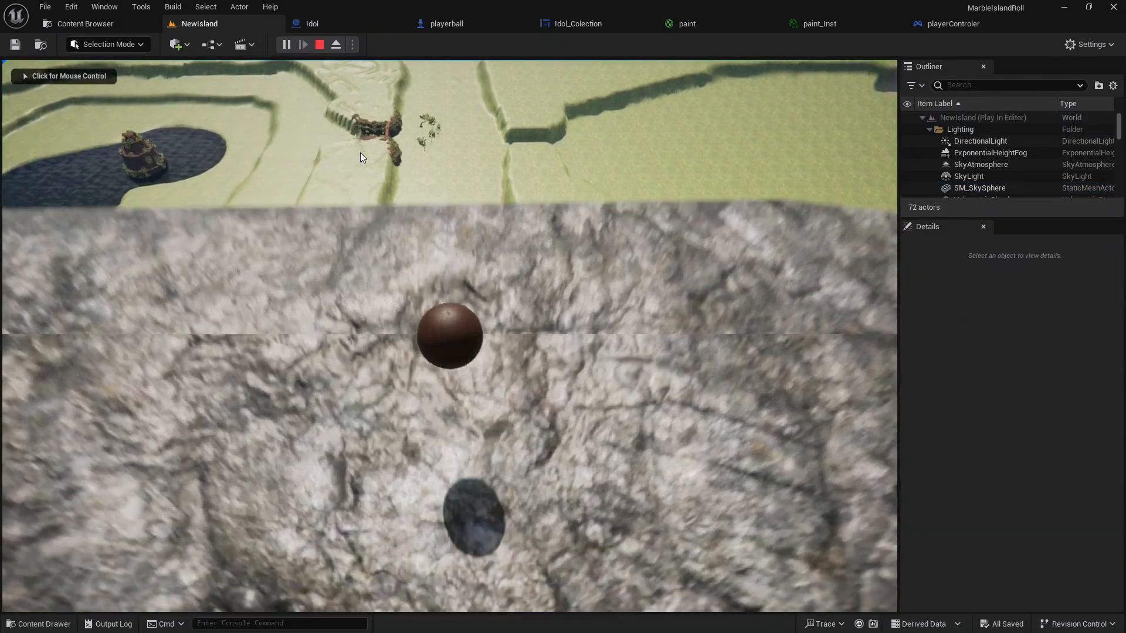
pyautogui.click(363, 152)
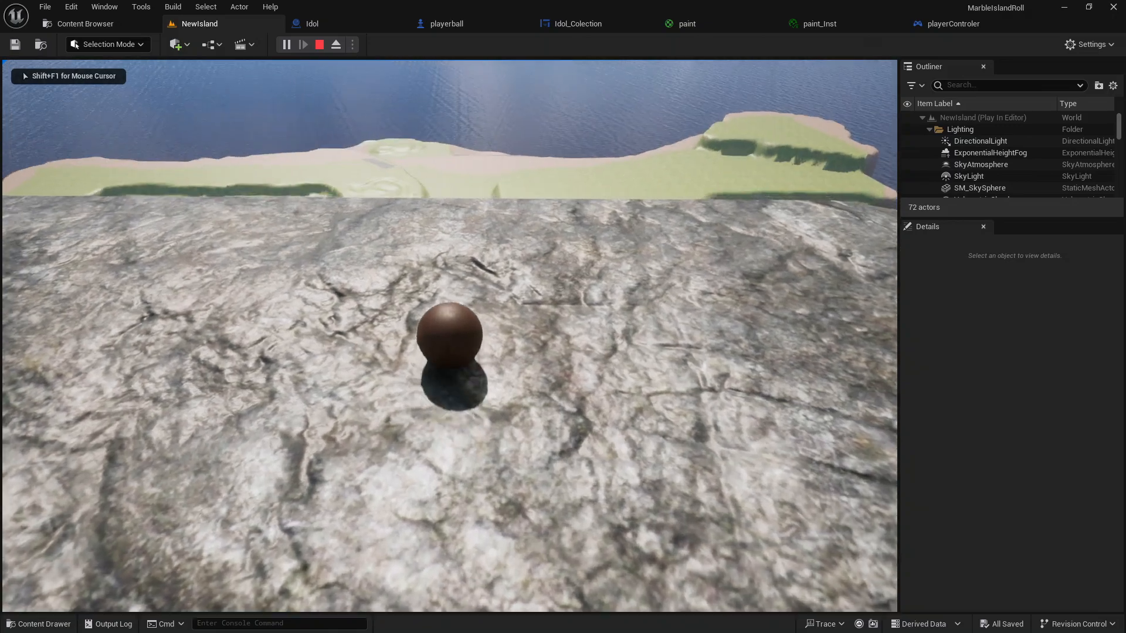
pyautogui.press('w')
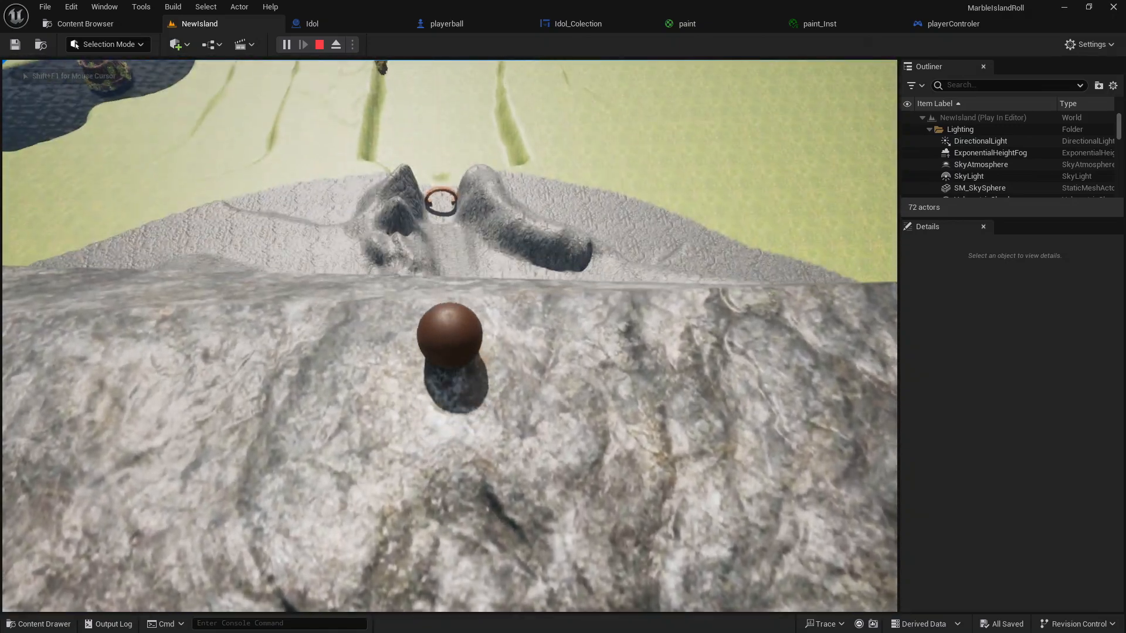
pyautogui.press('w')
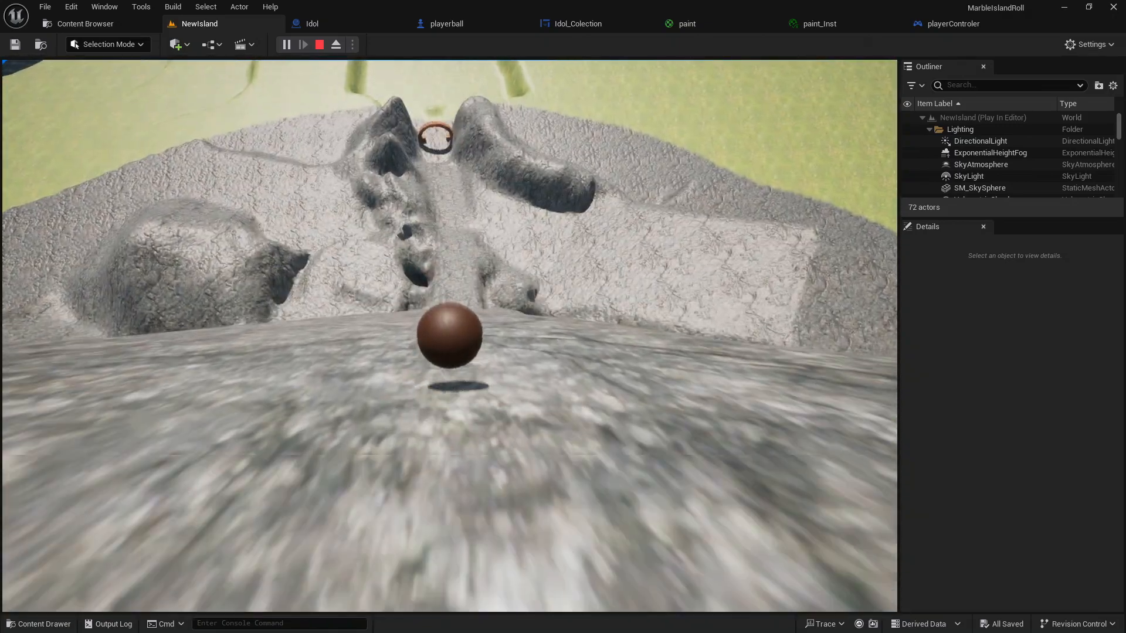
pyautogui.press('w')
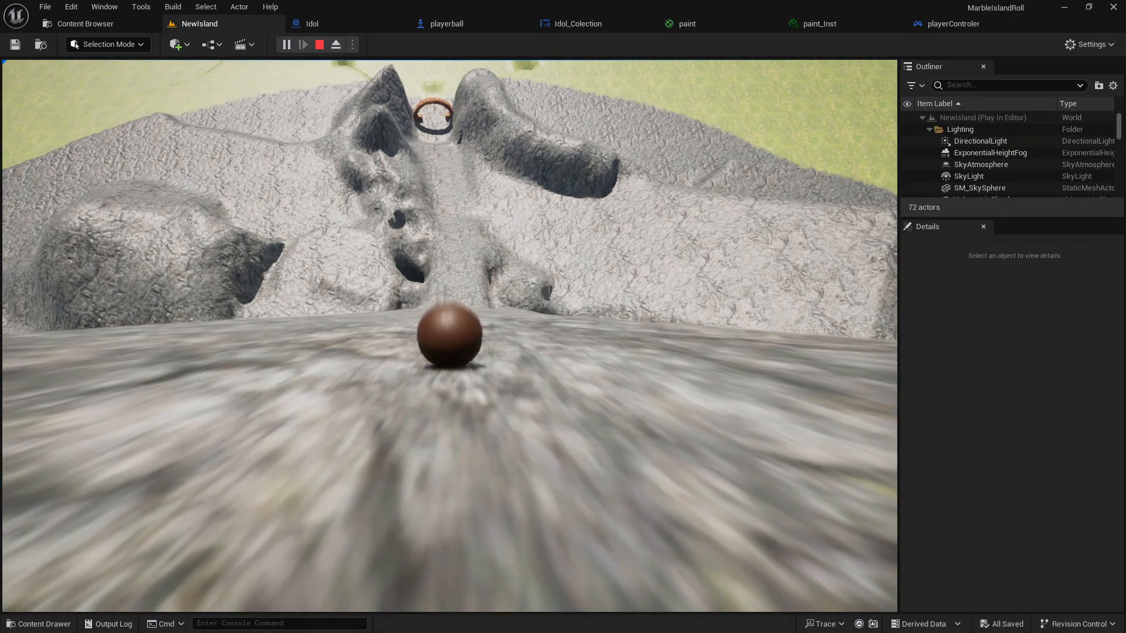
pyautogui.press('w')
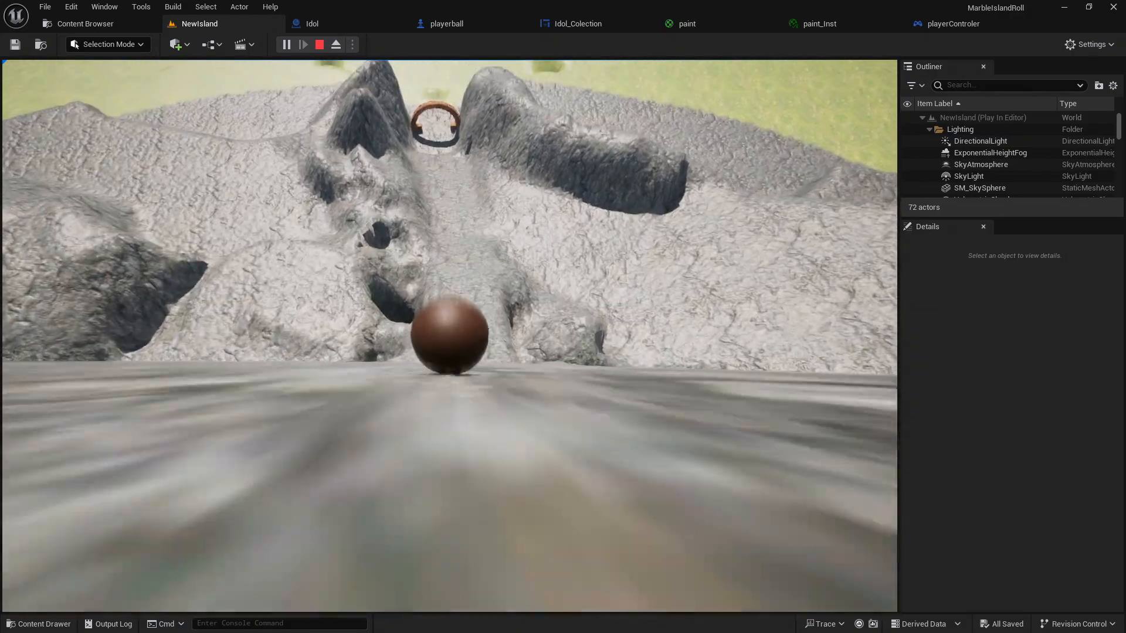
pyautogui.press('w')
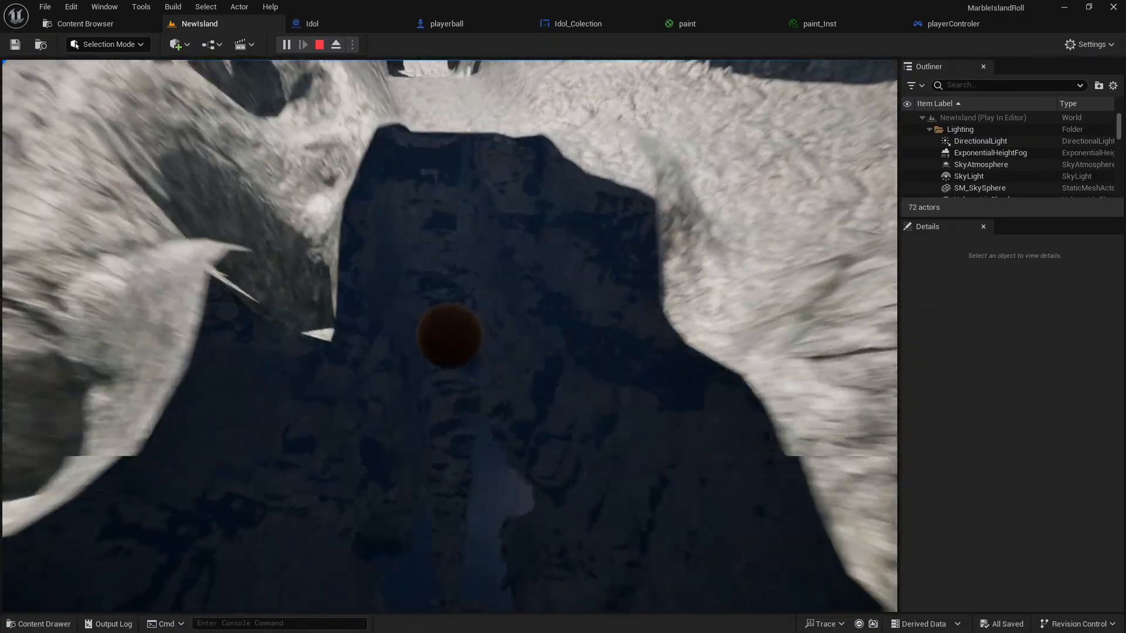
pyautogui.press('Escape')
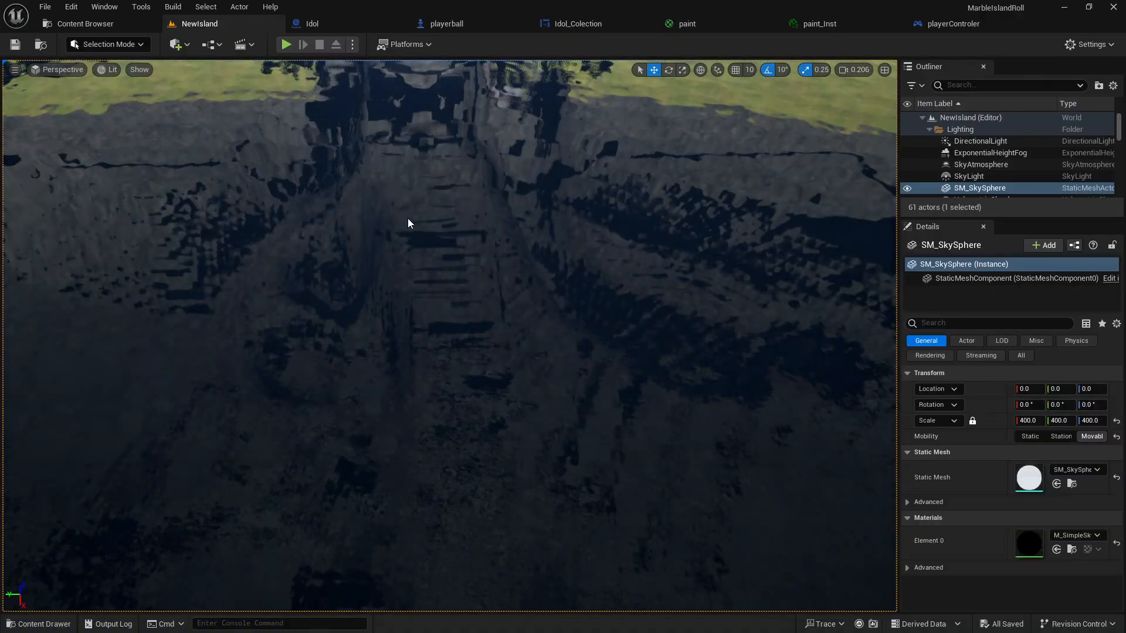
# Switch the editor to Landscape mode for sculpting the lower front slope of the mountain
pyautogui.moveTo(409, 223); pyautogui.dragTo(598, 88, button='right')
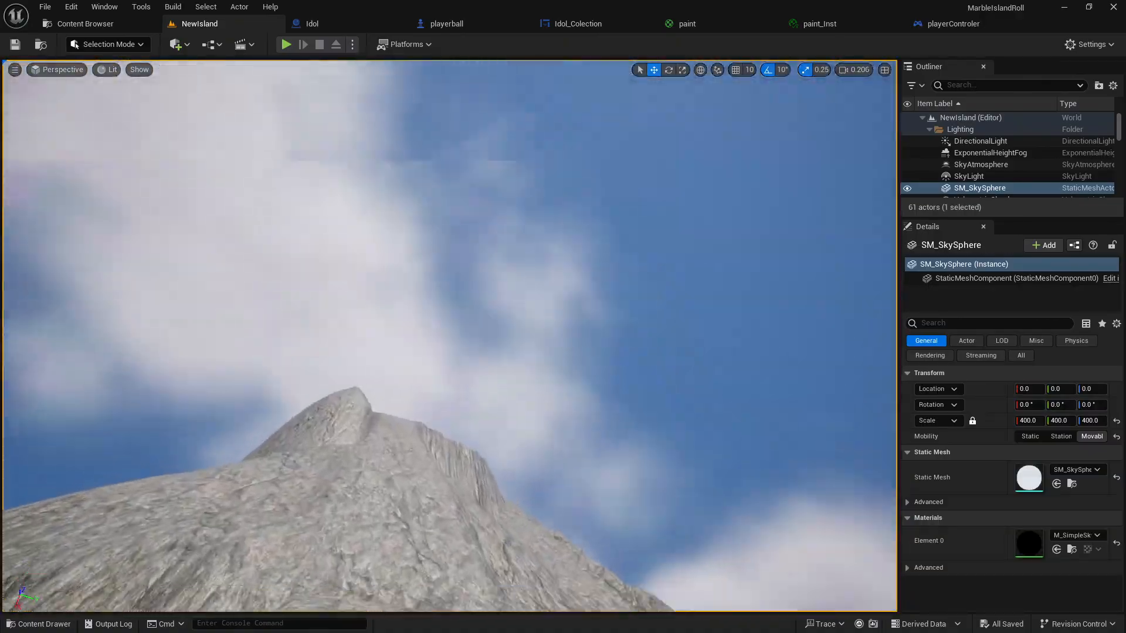
pyautogui.press('w')
pyautogui.moveTo(450, 293); pyautogui.dragTo(375, 352, button='right')
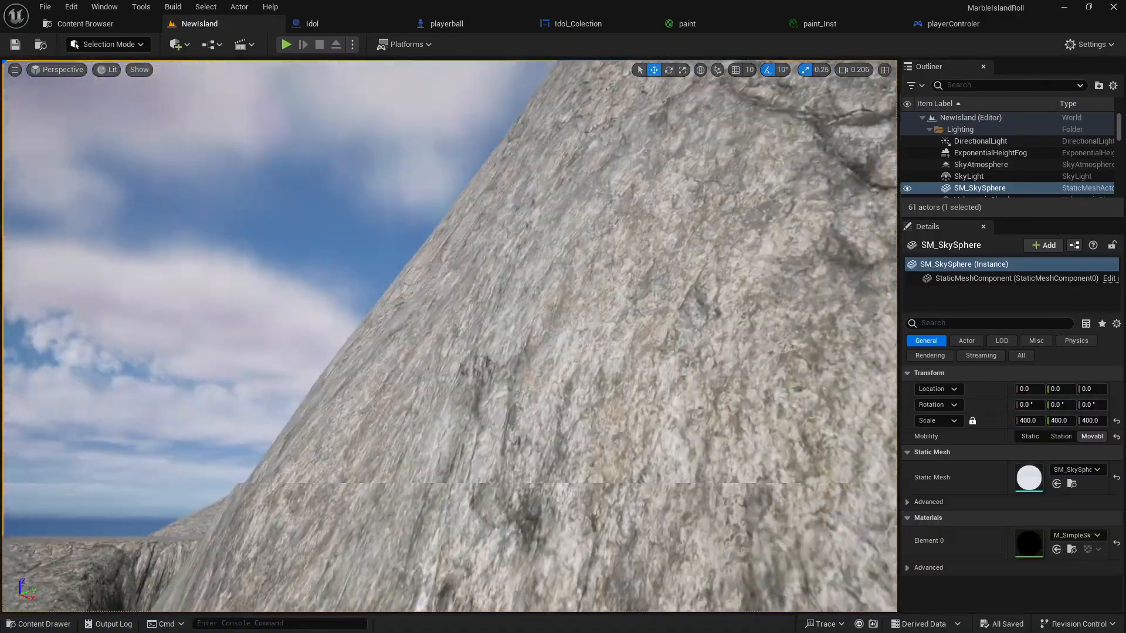
pyautogui.moveTo(552, 234); pyautogui.dragTo(505, 358, button='right')
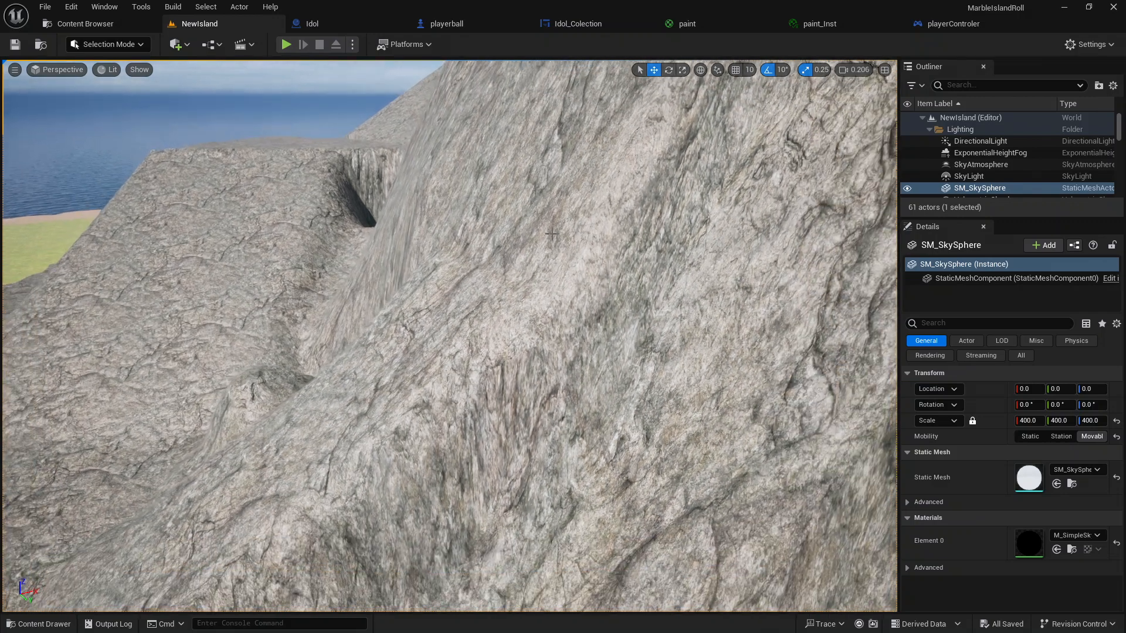
pyautogui.click(140, 46)
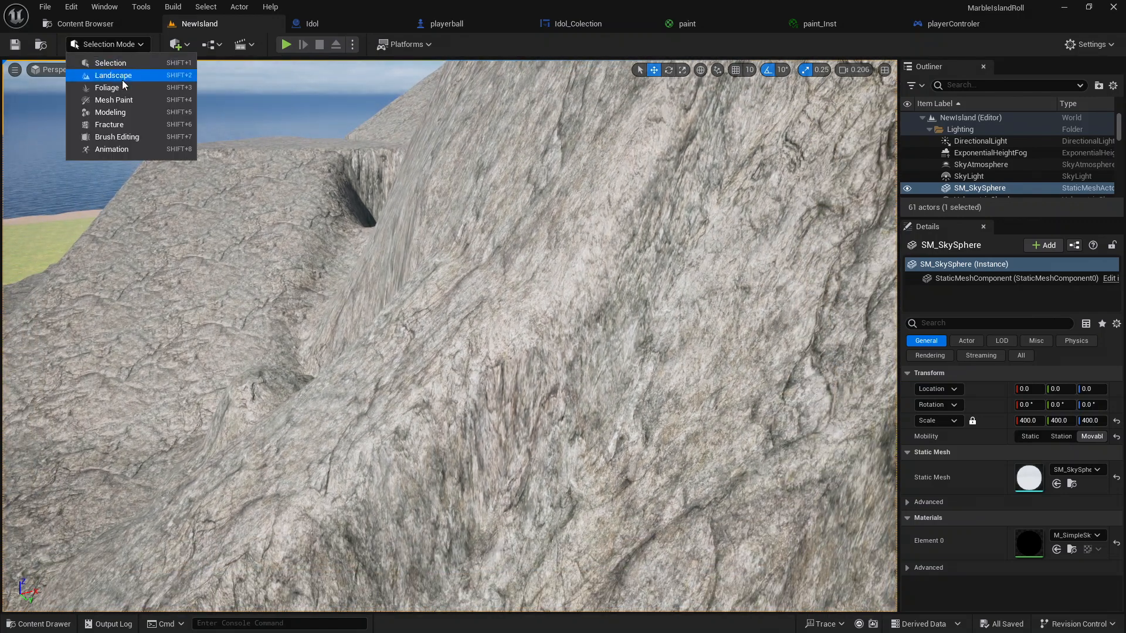
pyautogui.click(141, 42)
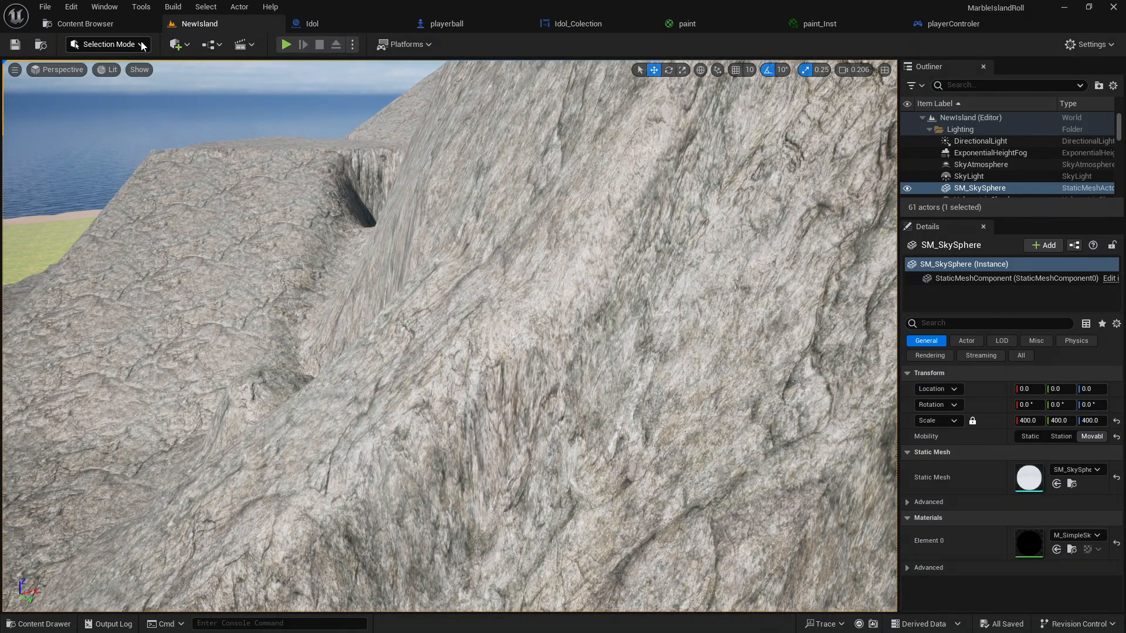
pyautogui.click(141, 42)
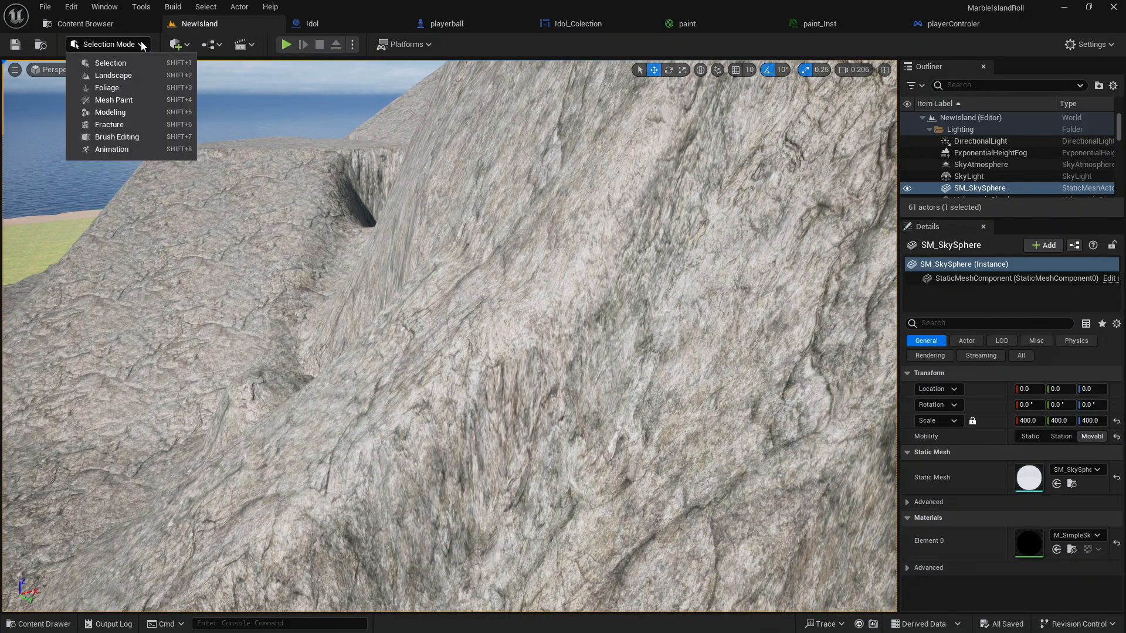
pyautogui.click(117, 74)
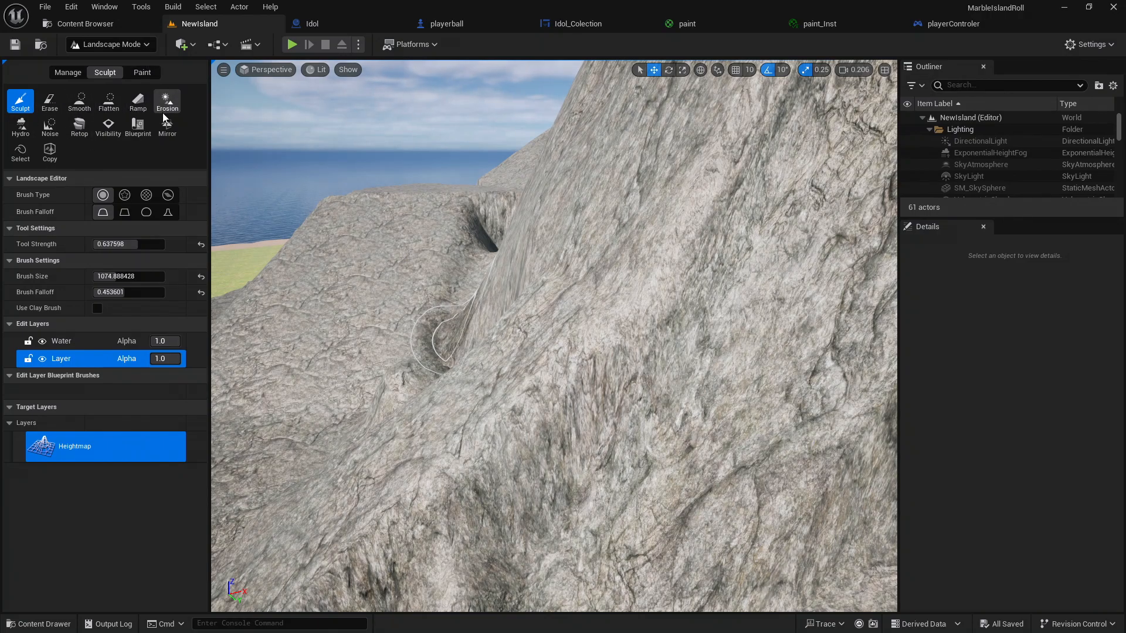
# Smooth the bumps on the mountain's front slope using the Smooth tool with a brush size of about 463
pyautogui.click(82, 104)
pyautogui.moveTo(546, 411)
pyautogui.mouseDown(button='right')
pyautogui.moveTo(745, 420)
pyautogui.moveTo(657, 422)
pyautogui.mouseUp(button='right')
pyautogui.press('s')
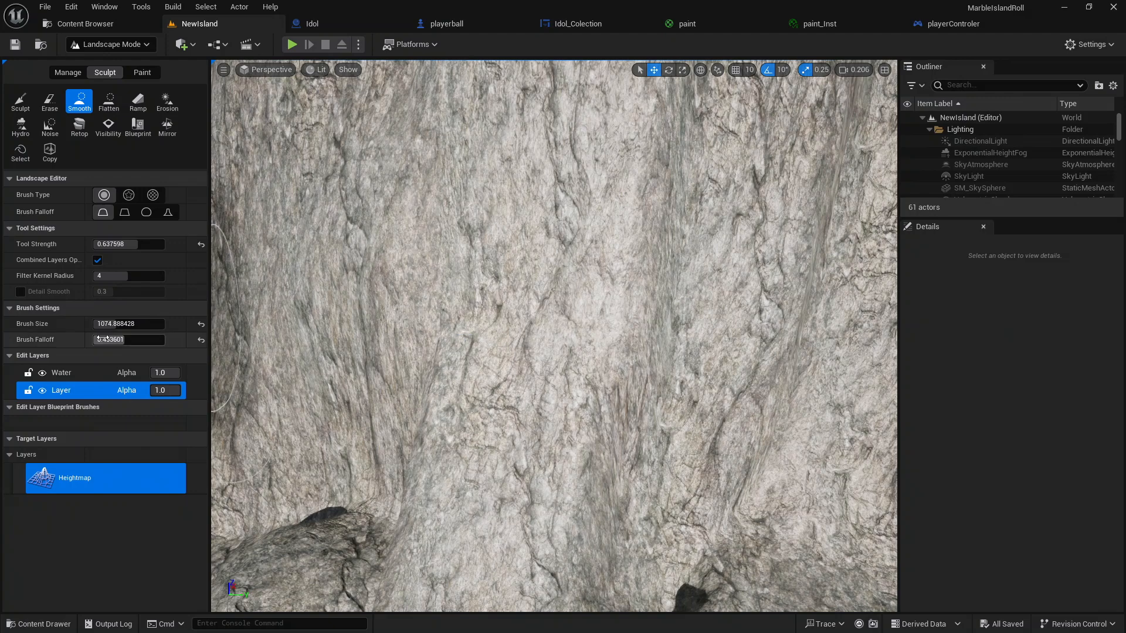
pyautogui.moveTo(117, 324); pyautogui.dragTo(102, 324)
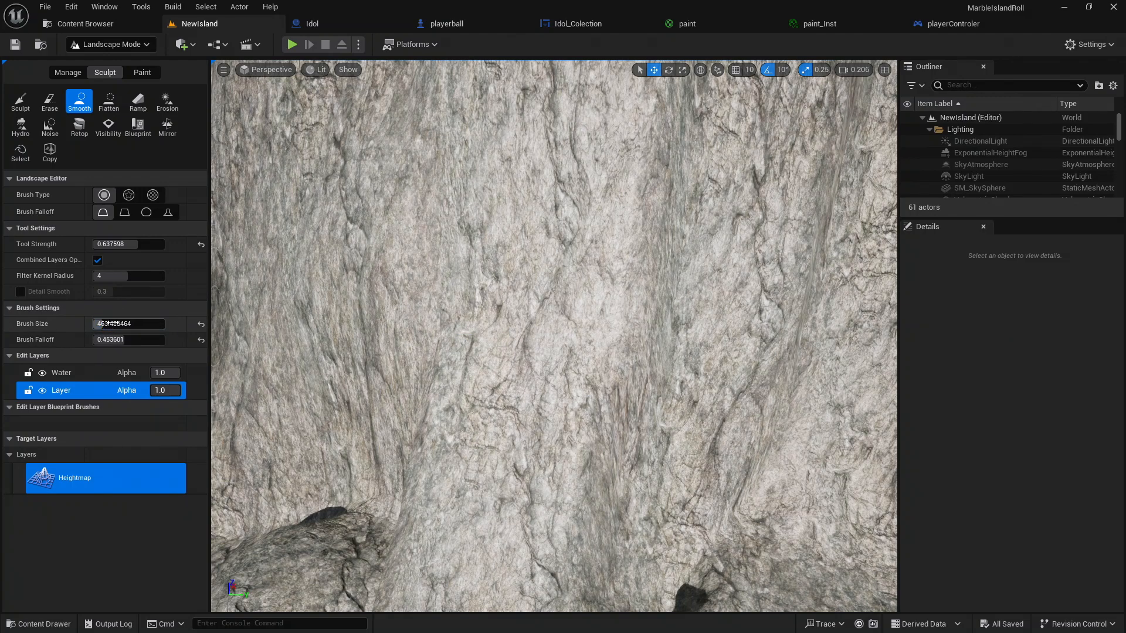
pyautogui.moveTo(517, 312)
pyautogui.mouseDown()
pyautogui.moveTo(524, 320)
pyautogui.moveTo(503, 333)
pyautogui.moveTo(521, 316)
pyautogui.mouseUp()
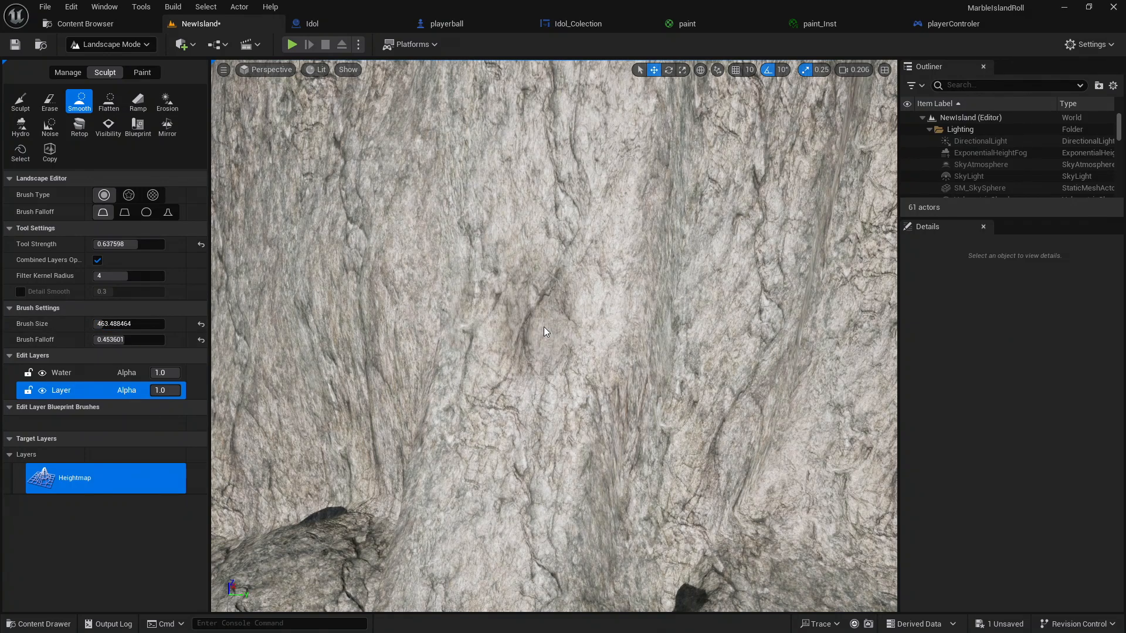
pyautogui.moveTo(521, 317)
pyautogui.mouseDown(button='right')
pyautogui.moveTo(516, 332)
pyautogui.moveTo(387, 293)
pyautogui.moveTo(531, 363)
pyautogui.moveTo(542, 337)
pyautogui.mouseUp(button='right')
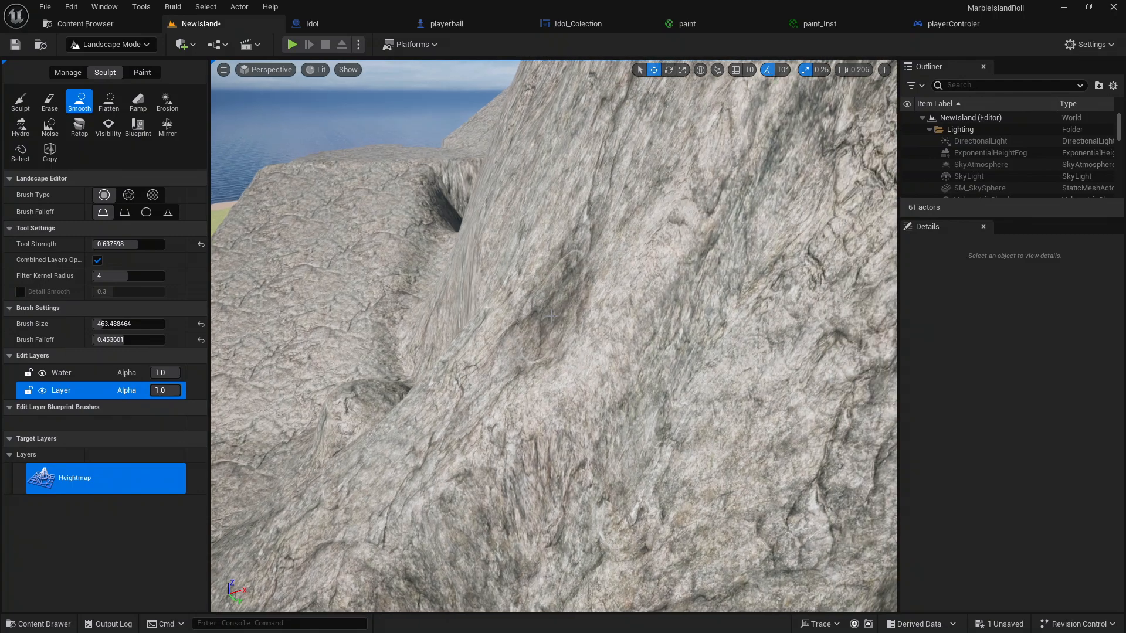
pyautogui.moveTo(509, 335)
pyautogui.mouseDown()
pyautogui.moveTo(514, 305)
pyautogui.moveTo(397, 428)
pyautogui.moveTo(400, 454)
pyautogui.moveTo(382, 466)
pyautogui.moveTo(445, 443)
pyautogui.mouseUp()
# Smooth the rock path leading down towards the arch at the mountain's foot and save the level
pyautogui.moveTo(367, 498); pyautogui.dragTo(170, 493, button='right')
pyautogui.moveTo(516, 346)
pyautogui.mouseDown(button='right')
pyautogui.moveTo(543, 390)
pyautogui.moveTo(528, 396)
pyautogui.mouseUp(button='right')
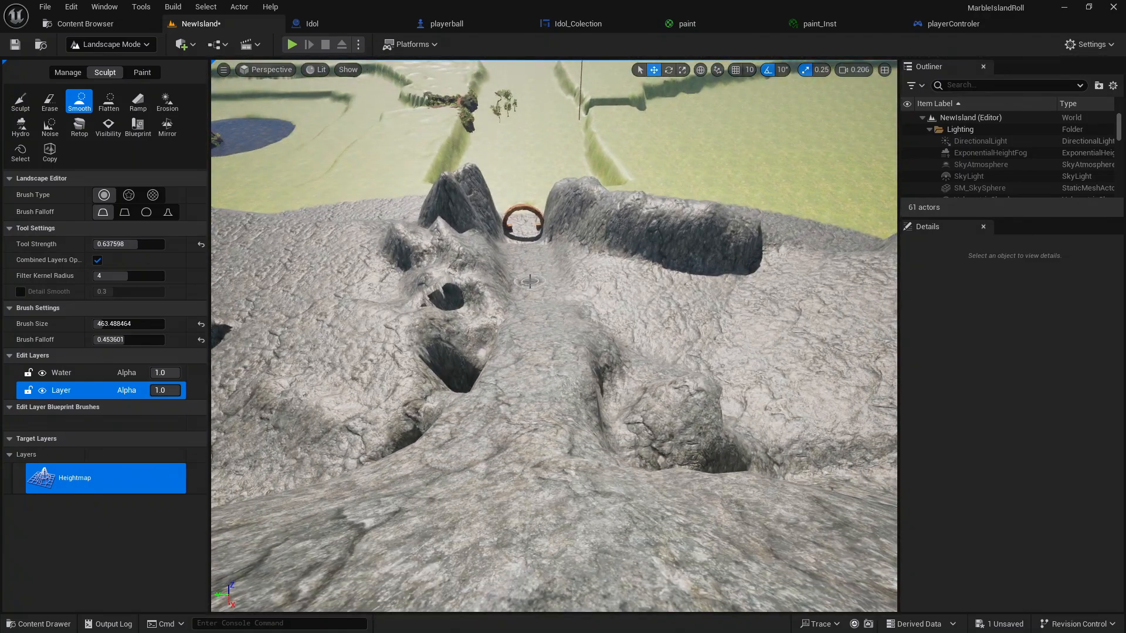
pyautogui.moveTo(530, 412)
pyautogui.mouseDown()
pyautogui.moveTo(506, 505)
pyautogui.moveTo(515, 422)
pyautogui.mouseUp()
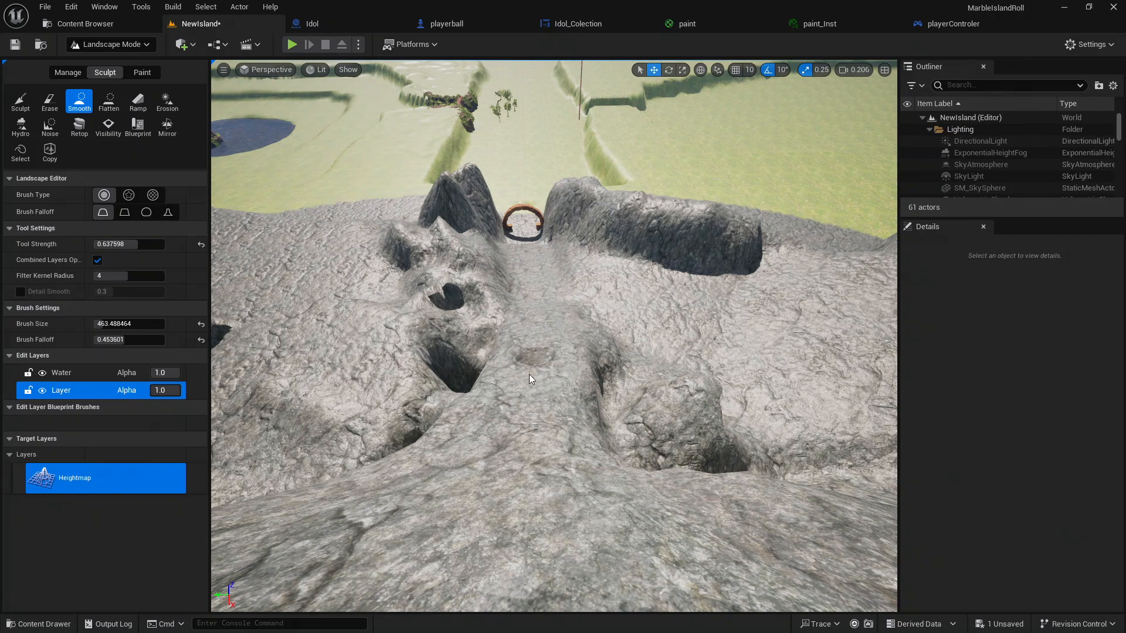
pyautogui.moveTo(515, 459); pyautogui.dragTo(525, 393, button='right')
pyautogui.hotkey('ctrl', 's')
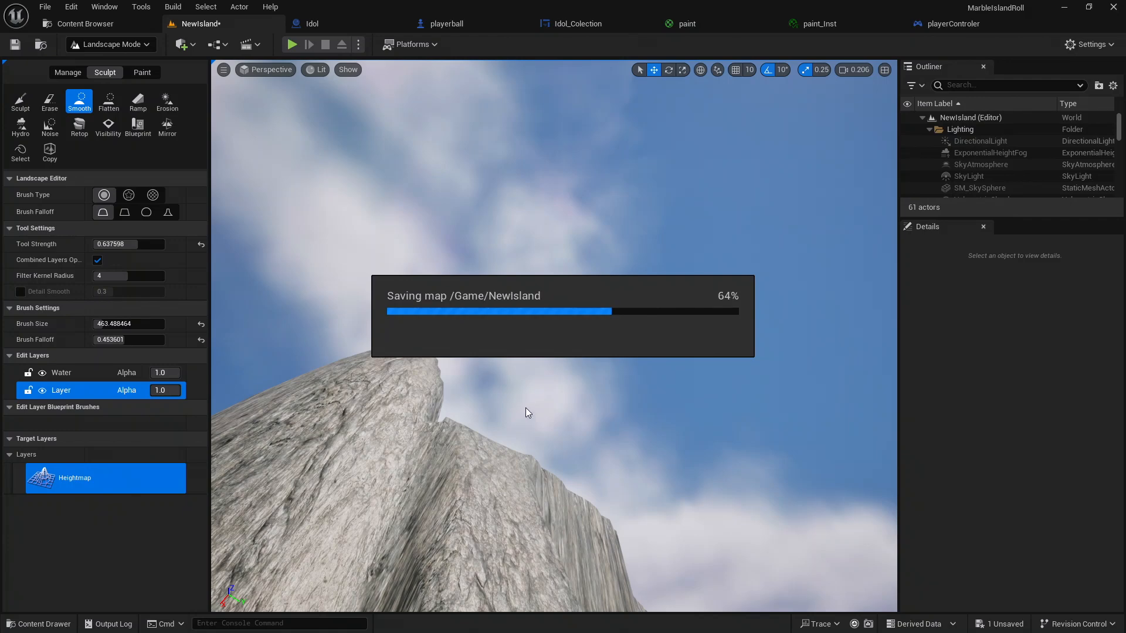
# Play-test from the mountain summit, rolling the marble down the front slope onto the grass field, and stop the test
pyautogui.moveTo(521, 411); pyautogui.dragTo(625, 487, button='right')
pyautogui.click(290, 44)
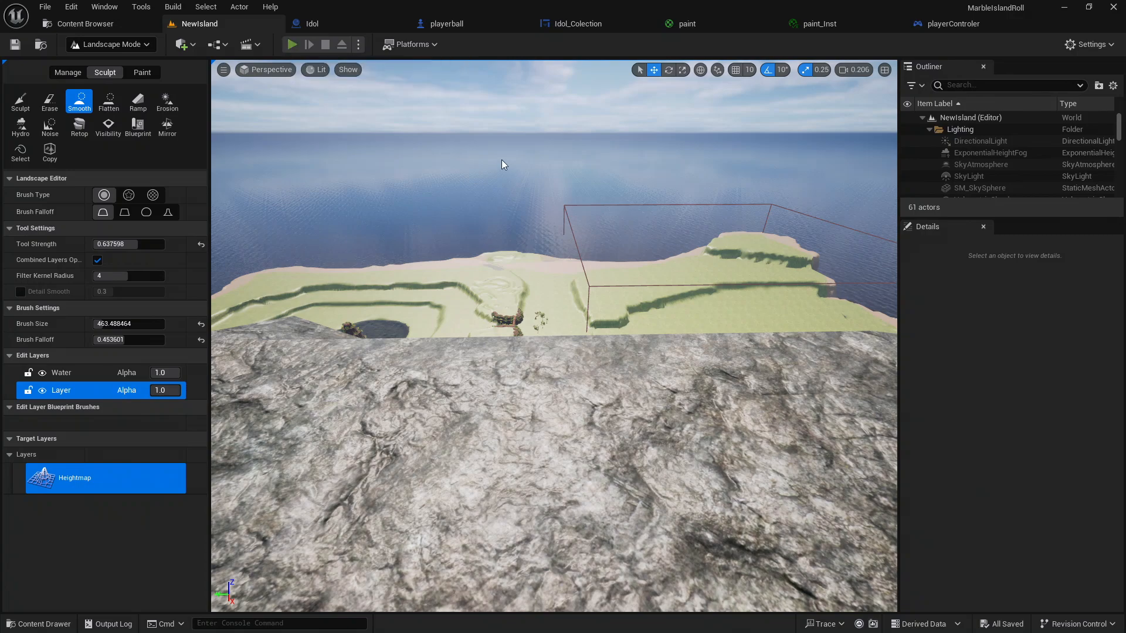
pyautogui.click(524, 169)
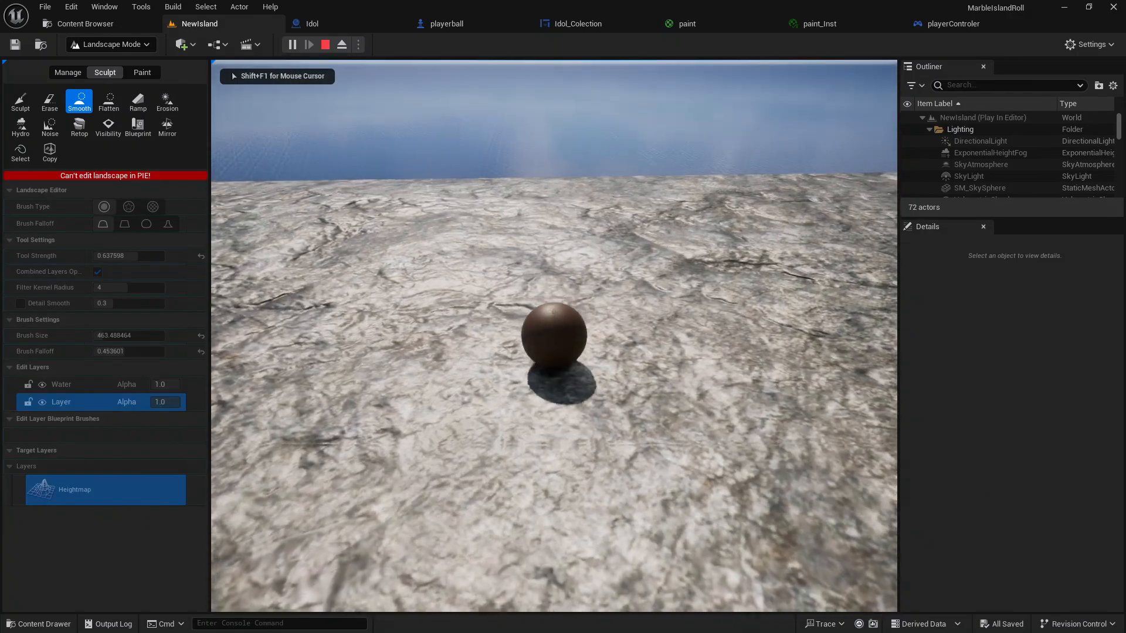
pyautogui.press('w')
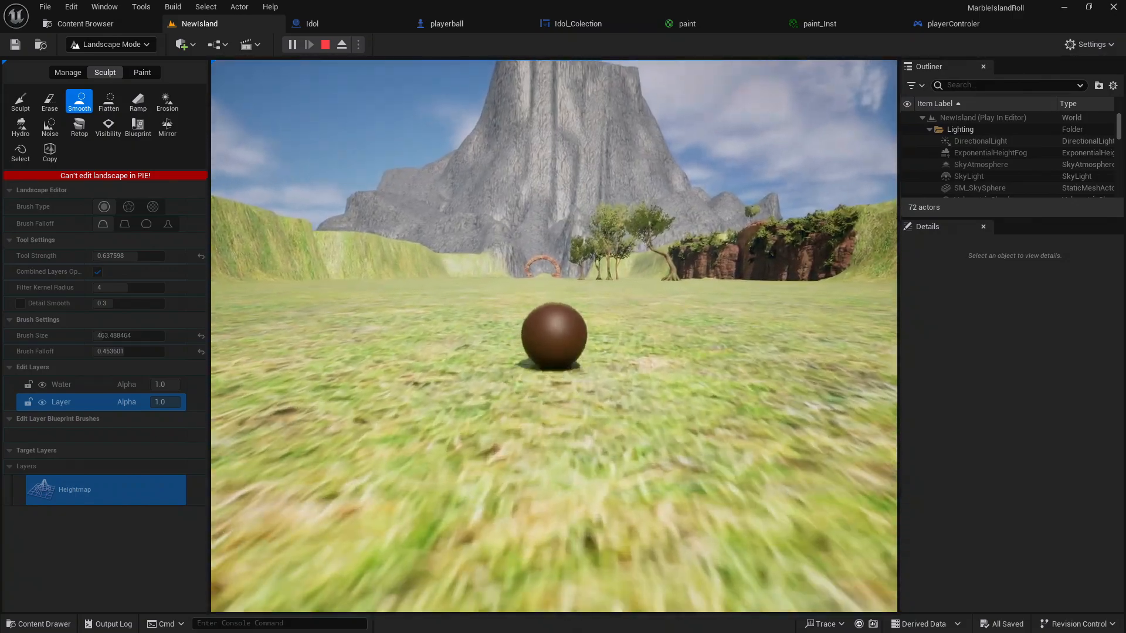
pyautogui.press('Escape')
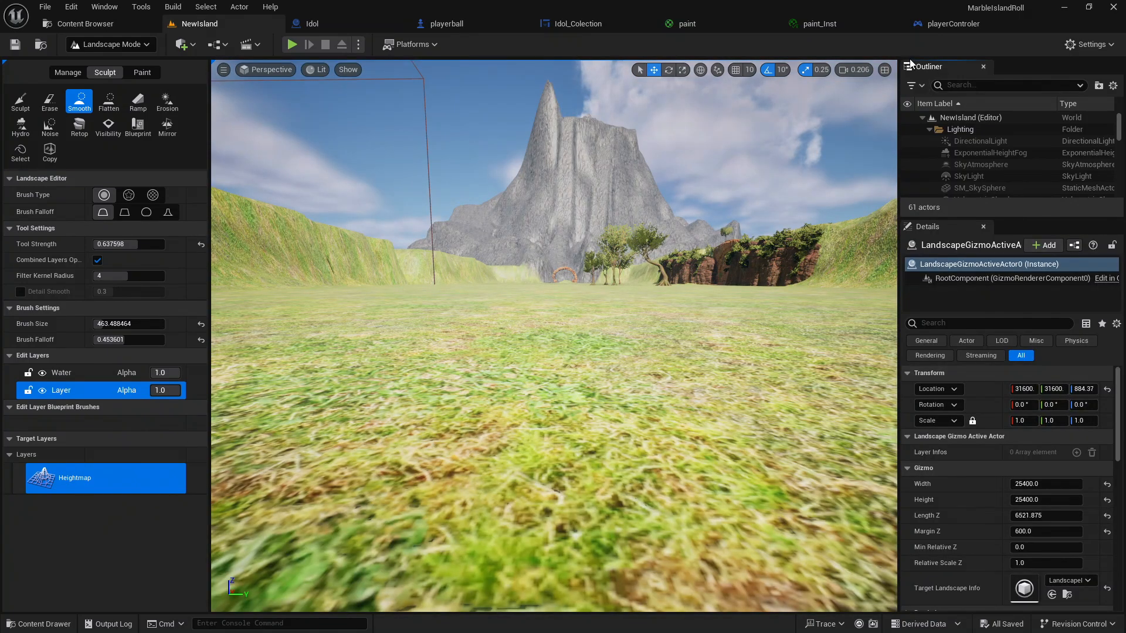
# Start a play test in front of the stone arch and roll the marble through it towards the rock slope behind
pyautogui.press('w')
pyautogui.moveTo(774, 169)
pyautogui.mouseDown(button='right')
pyautogui.moveTo(774, 121)
pyautogui.moveTo(774, 154)
pyautogui.mouseUp(button='right')
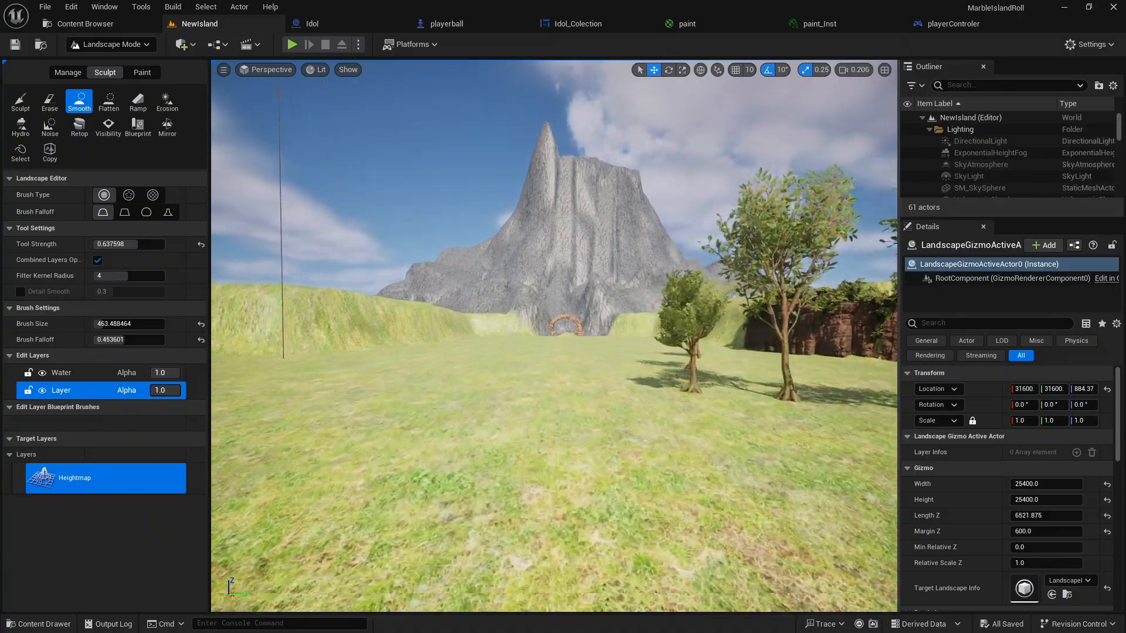
pyautogui.press('w')
pyautogui.press('d')
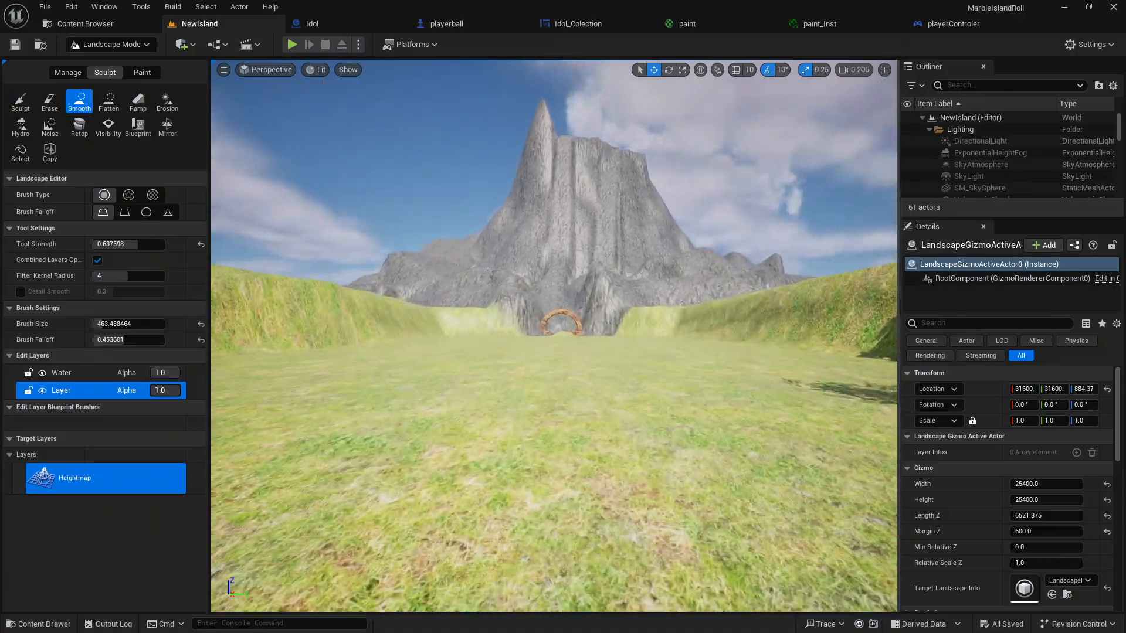
pyautogui.press('w')
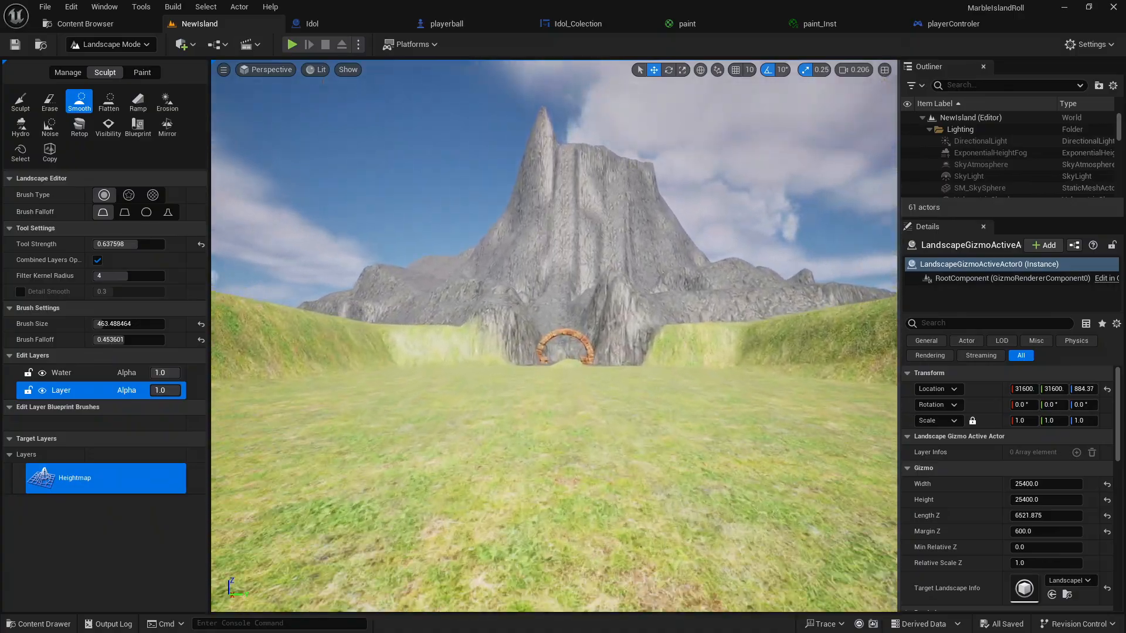
pyautogui.press('w')
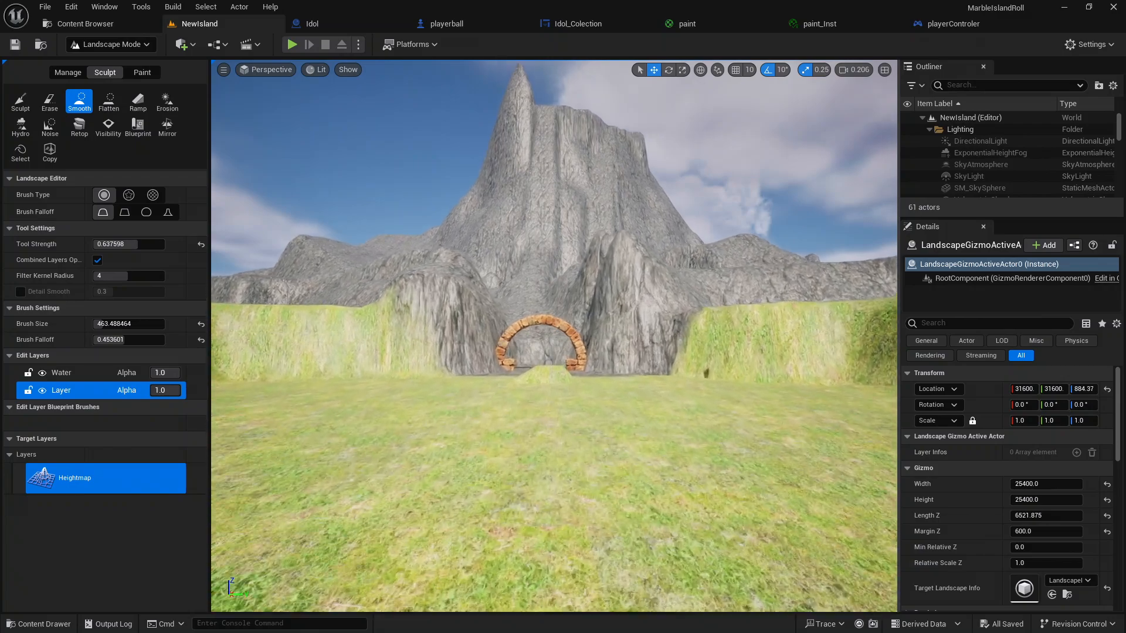
pyautogui.press('w')
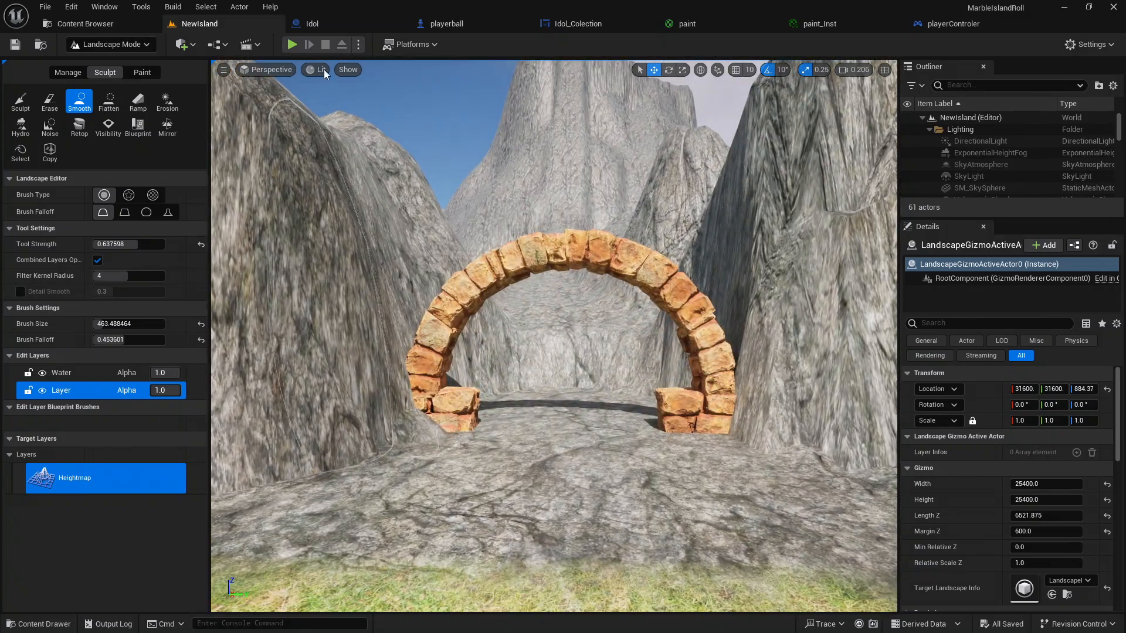
pyautogui.click(292, 45)
pyautogui.press('w')
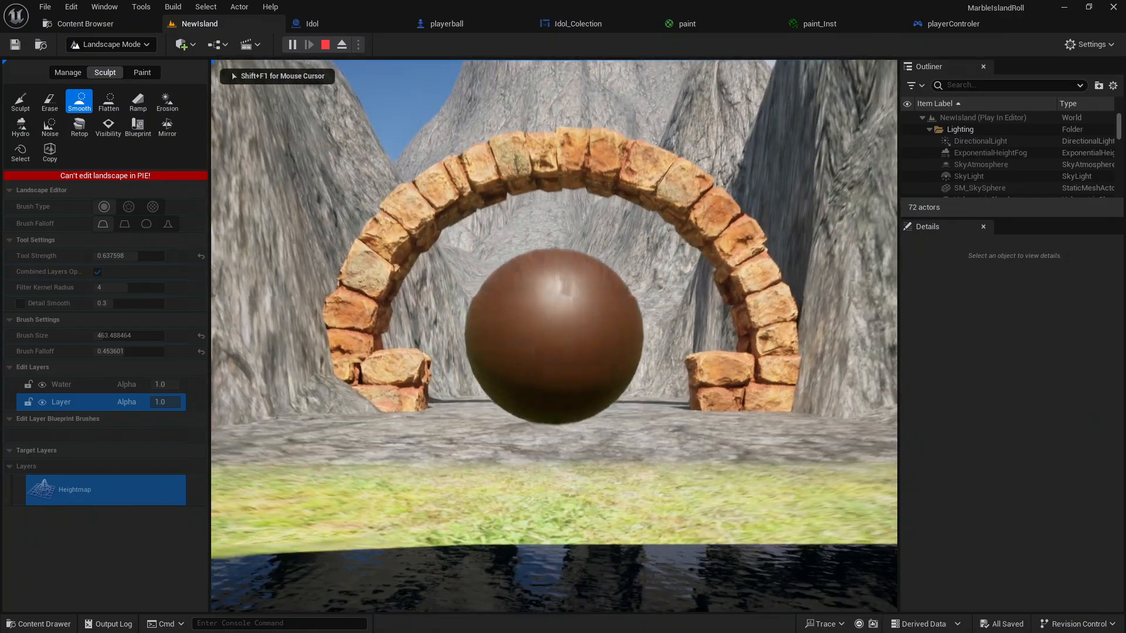
pyautogui.press('w')
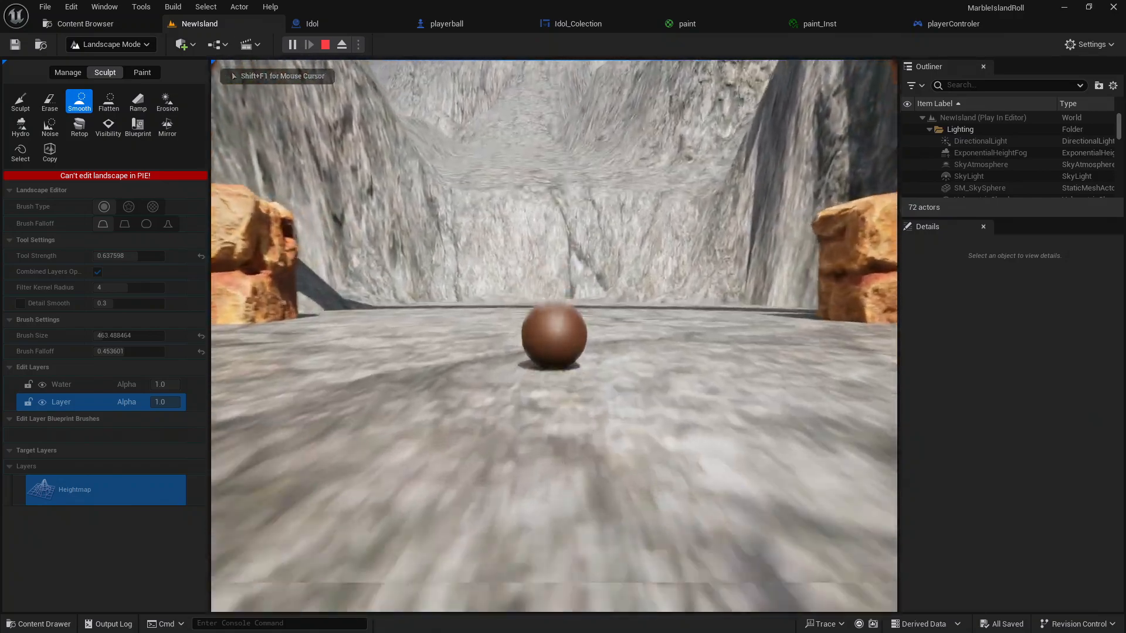
pyautogui.press('w')
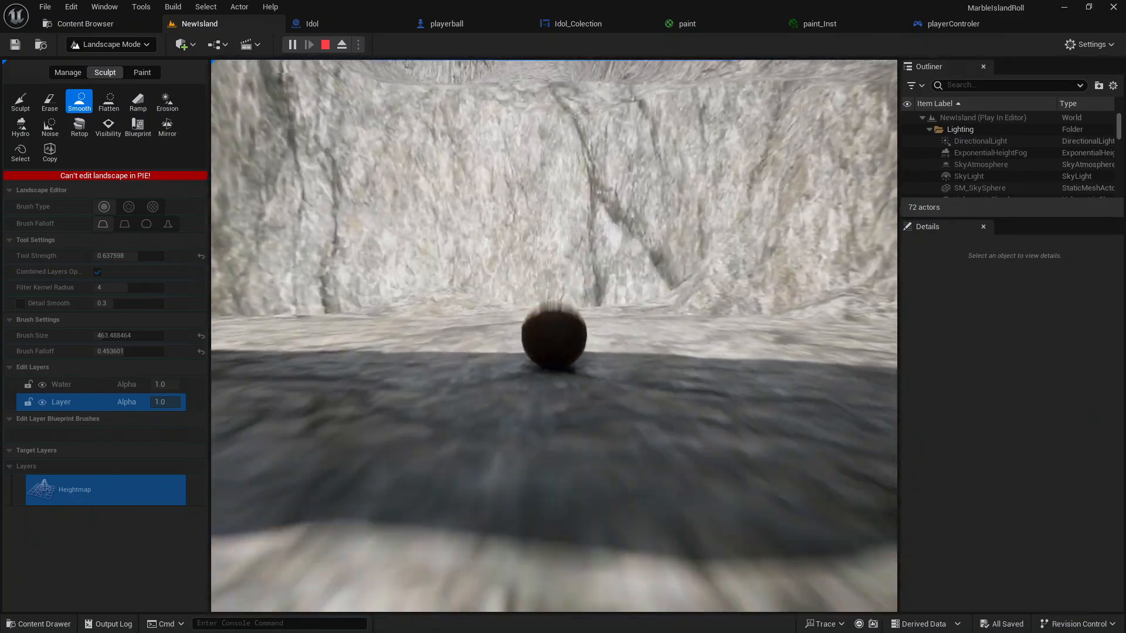
pyautogui.press('w')
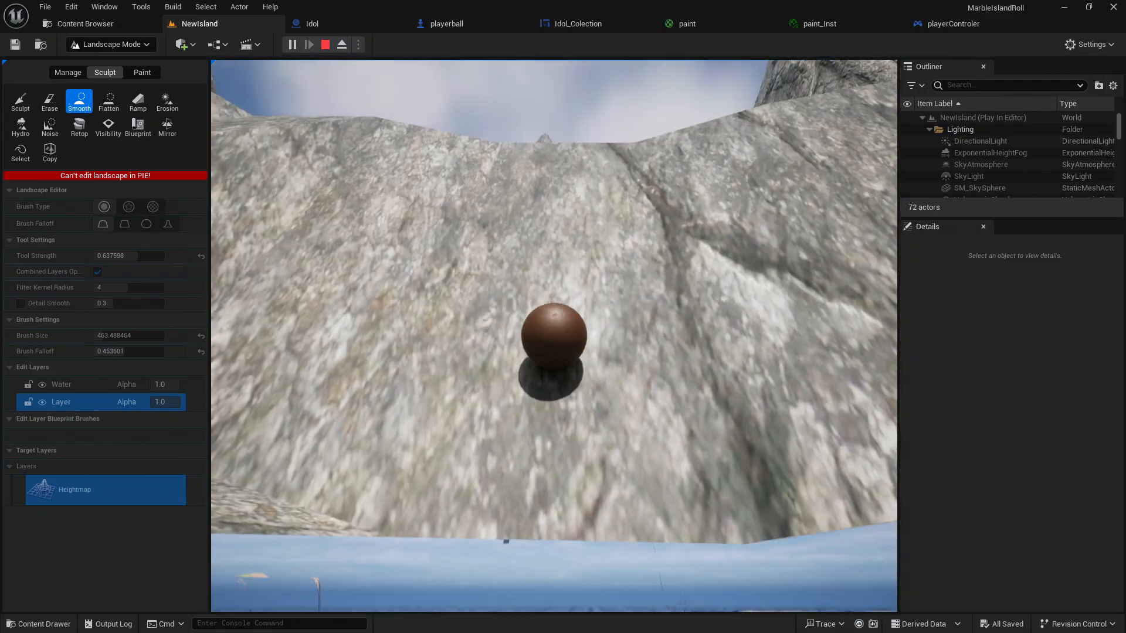
# Roll the marble back and retry the climb up the rock slope behind the arch, ending the play test
pyautogui.press('s')
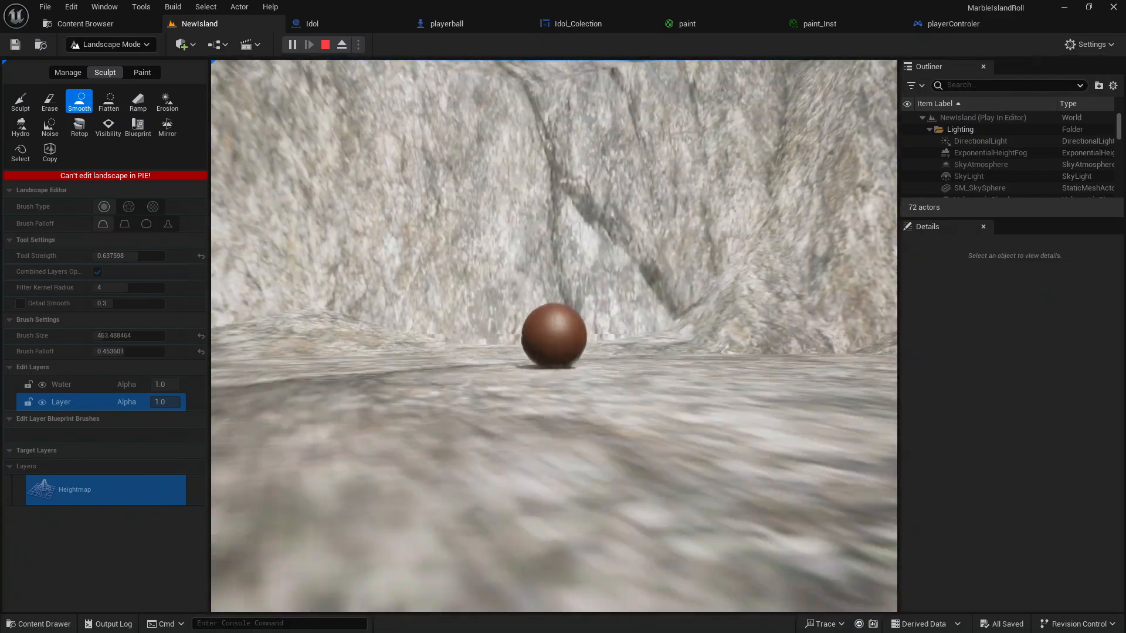
pyautogui.press('w')
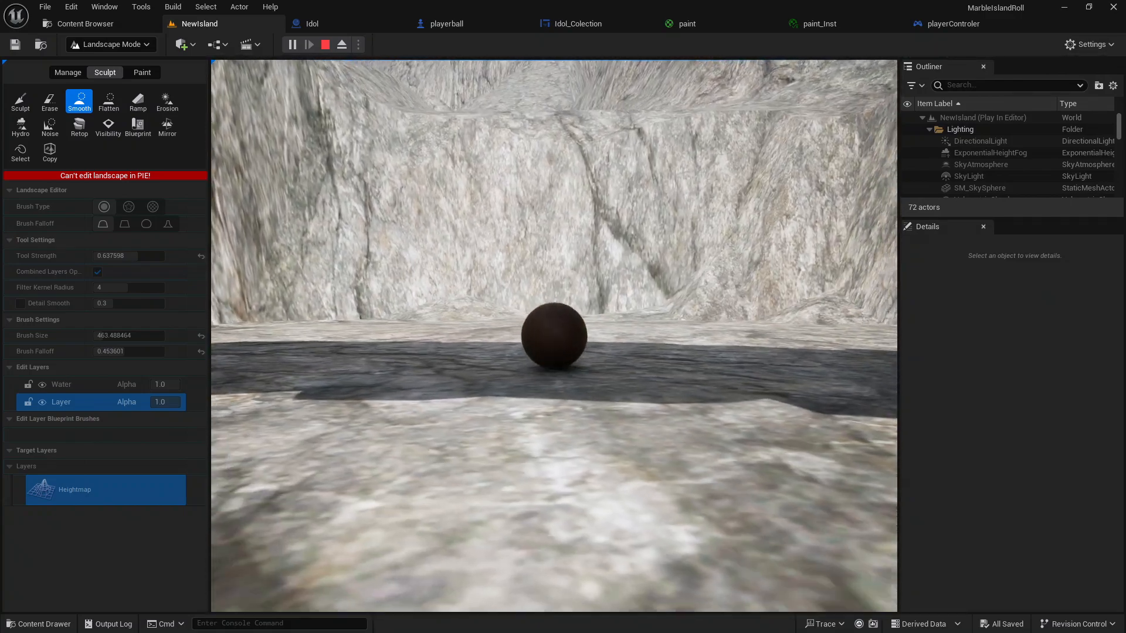
pyautogui.press('w')
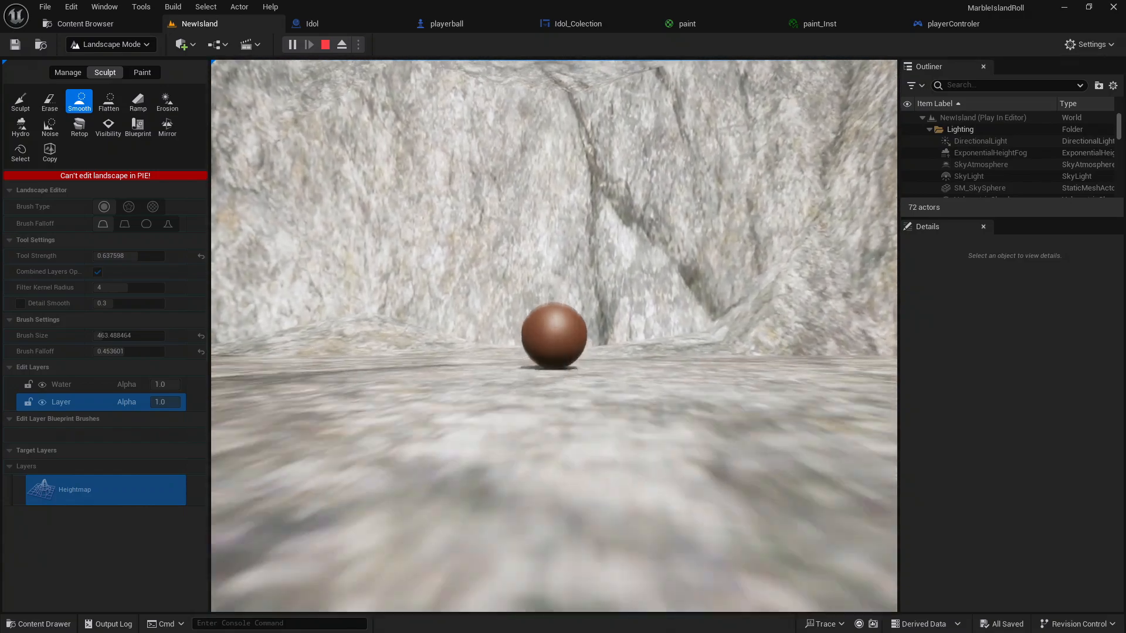
pyautogui.press('w')
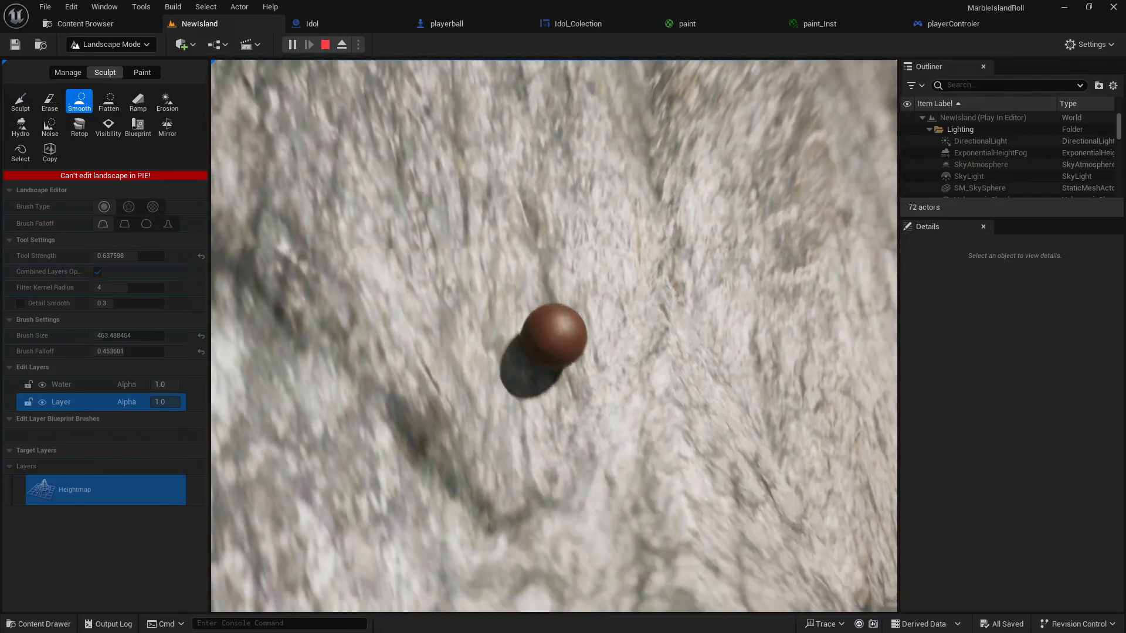
pyautogui.press('Escape')
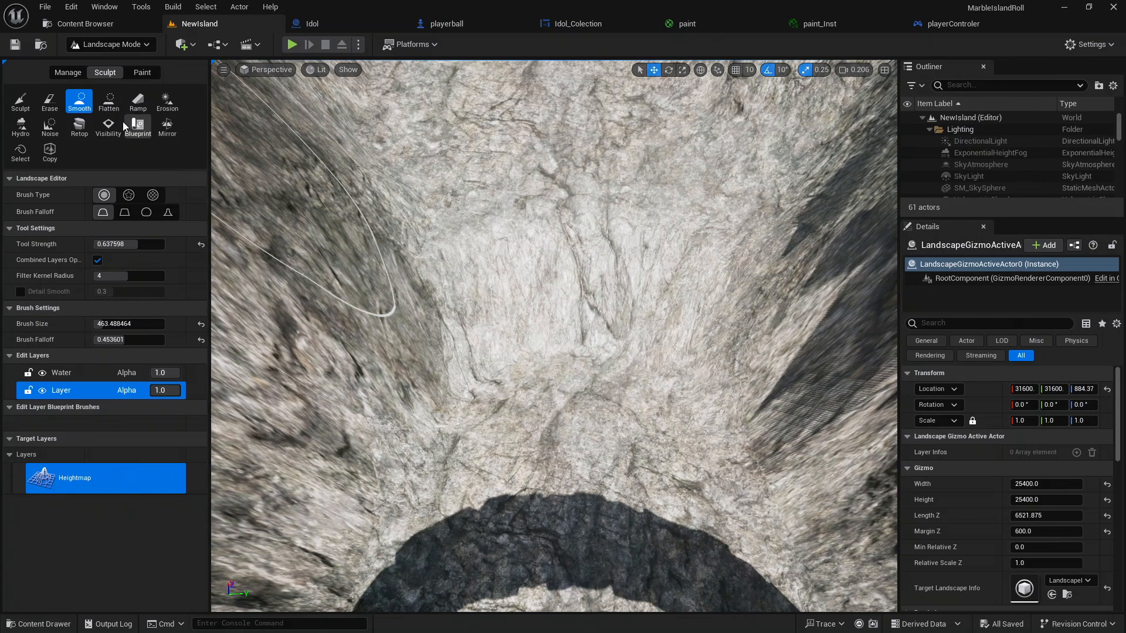
# Flatten the upper rock ledge on the slope behind the arch using the Flatten tool
pyautogui.click(104, 103)
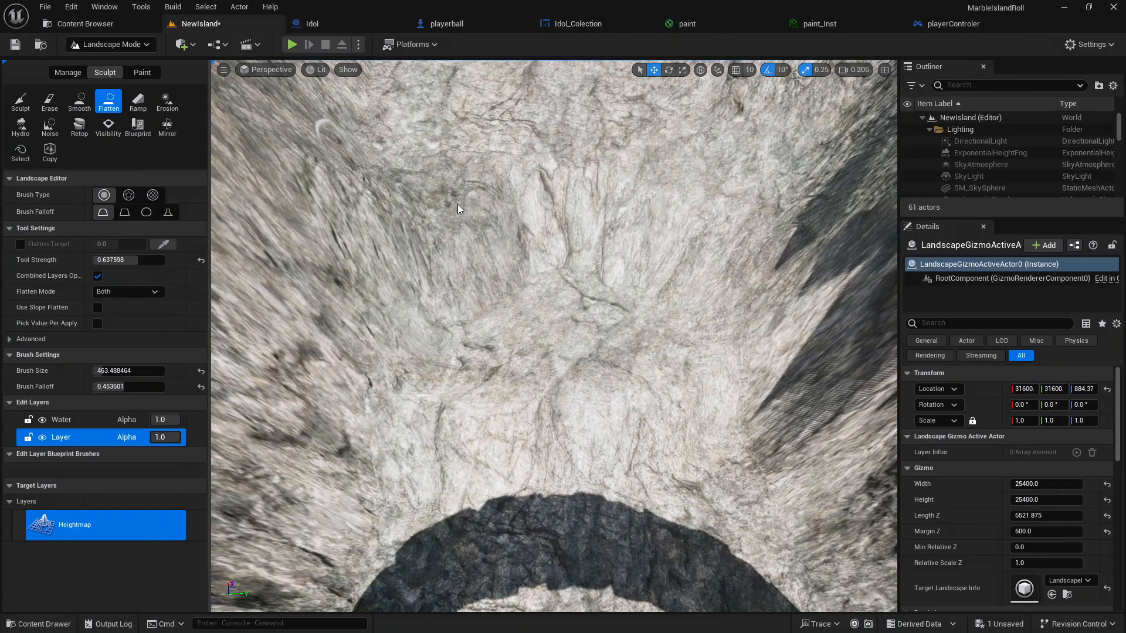
pyautogui.moveTo(537, 184); pyautogui.dragTo(628, 184)
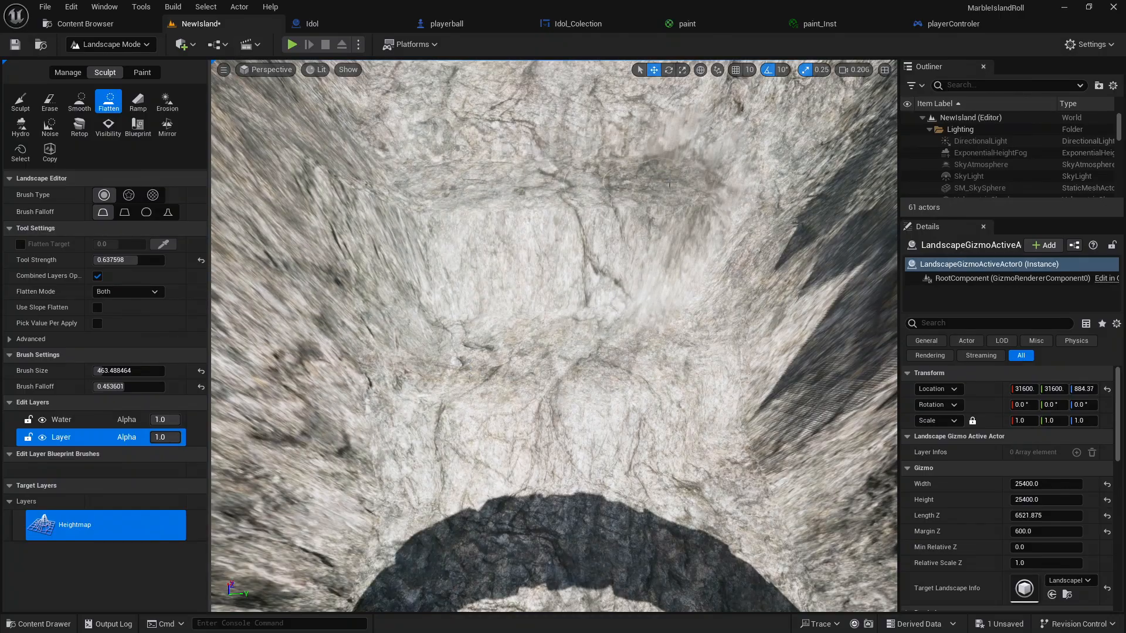
pyautogui.moveTo(614, 175)
pyautogui.mouseDown(button='right')
pyautogui.moveTo(704, 214)
pyautogui.moveTo(756, 211)
pyautogui.moveTo(627, 182)
pyautogui.moveTo(627, 106)
pyautogui.moveTo(634, 223)
pyautogui.moveTo(537, 300)
pyautogui.mouseUp(button='right')
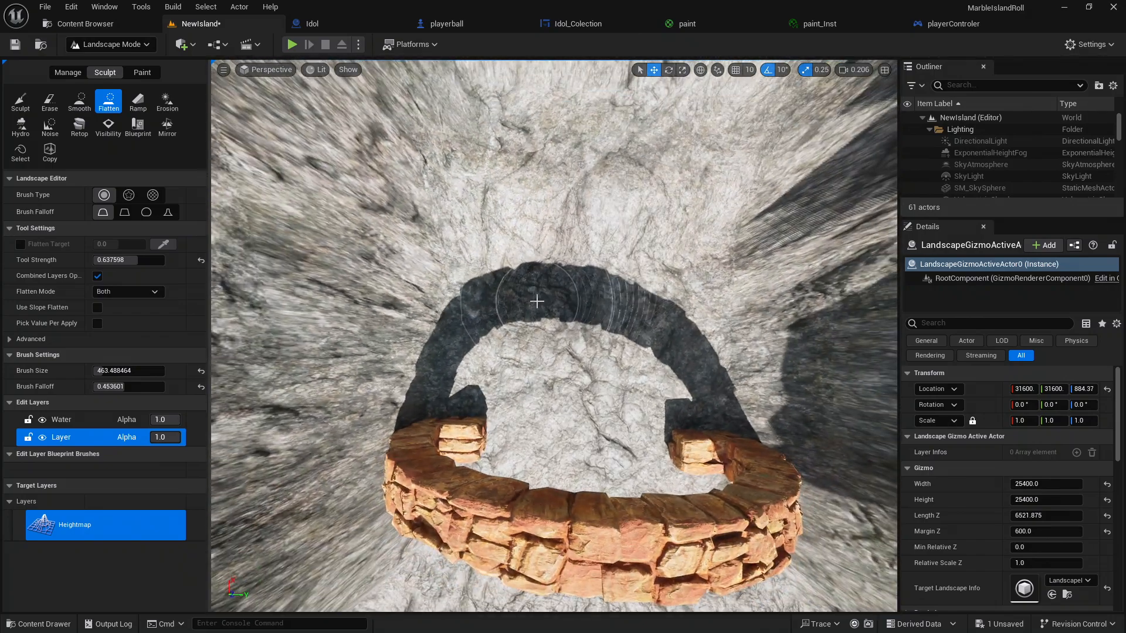
# Set the brush falloff to the tip shape and flatten more of the stepped rock slope behind the arch
pyautogui.click(168, 216)
pyautogui.moveTo(653, 309)
pyautogui.mouseDown()
pyautogui.moveTo(634, 275)
pyautogui.moveTo(525, 254)
pyautogui.mouseUp()
pyautogui.moveTo(555, 147); pyautogui.dragTo(563, 76, button='right')
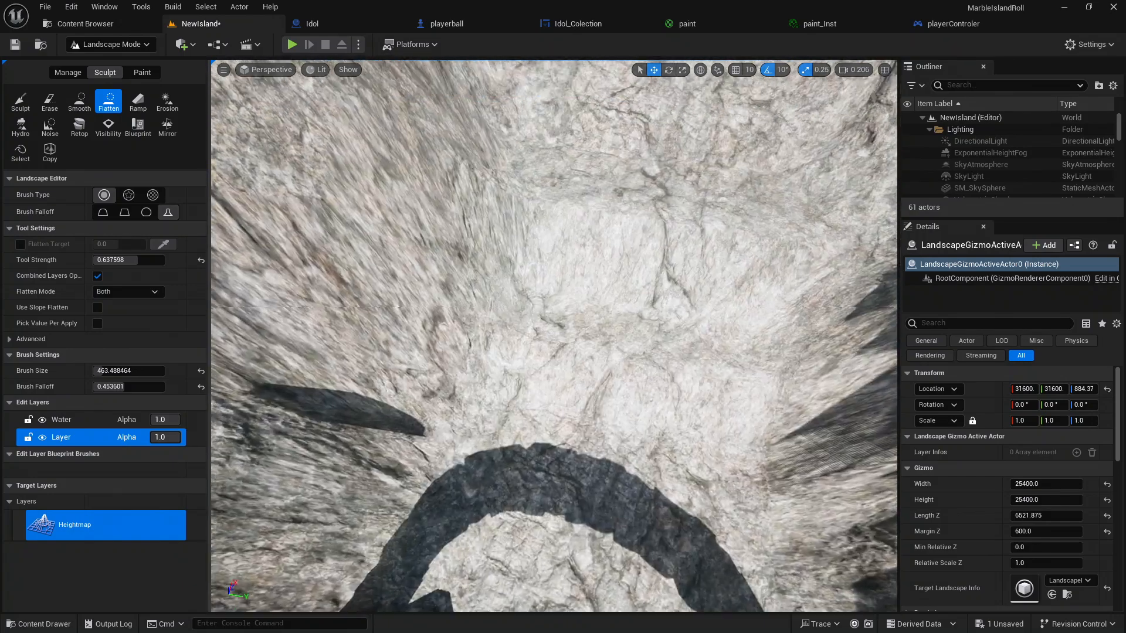
pyautogui.moveTo(563, 252); pyautogui.dragTo(593, 279, button='right')
pyautogui.moveTo(628, 205)
pyautogui.mouseDown()
pyautogui.moveTo(552, 311)
pyautogui.moveTo(484, 253)
pyautogui.moveTo(627, 258)
pyautogui.moveTo(662, 293)
pyautogui.mouseUp()
pyautogui.moveTo(662, 293); pyautogui.dragTo(672, 206, button='right')
pyautogui.moveTo(567, 317); pyautogui.dragTo(554, 336, button='right')
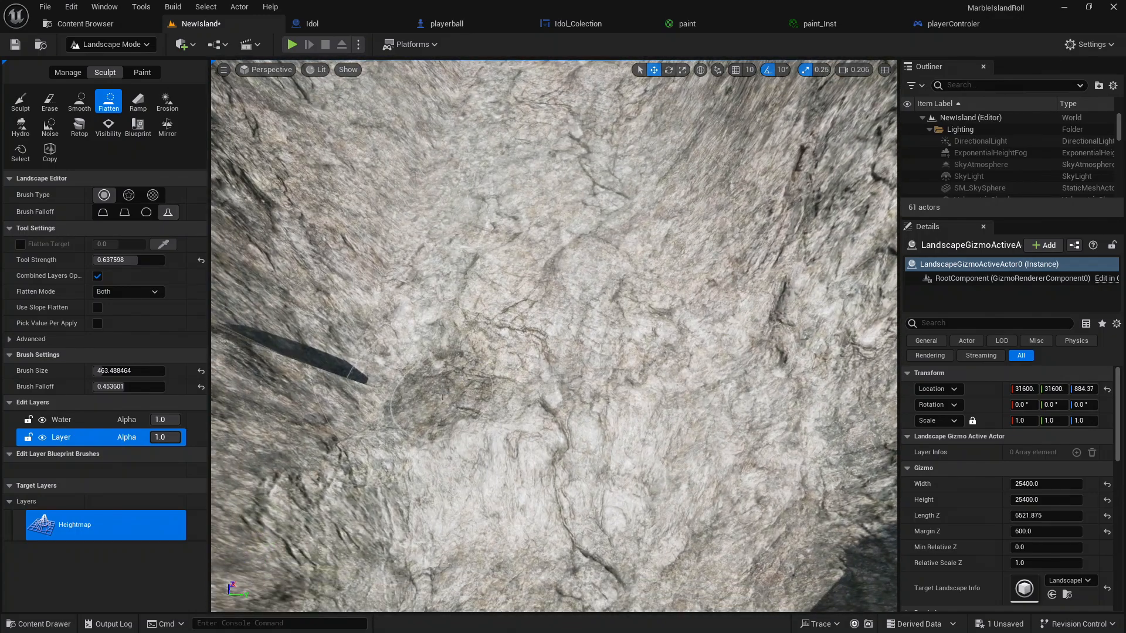
pyautogui.moveTo(564, 374); pyautogui.dragTo(683, 307)
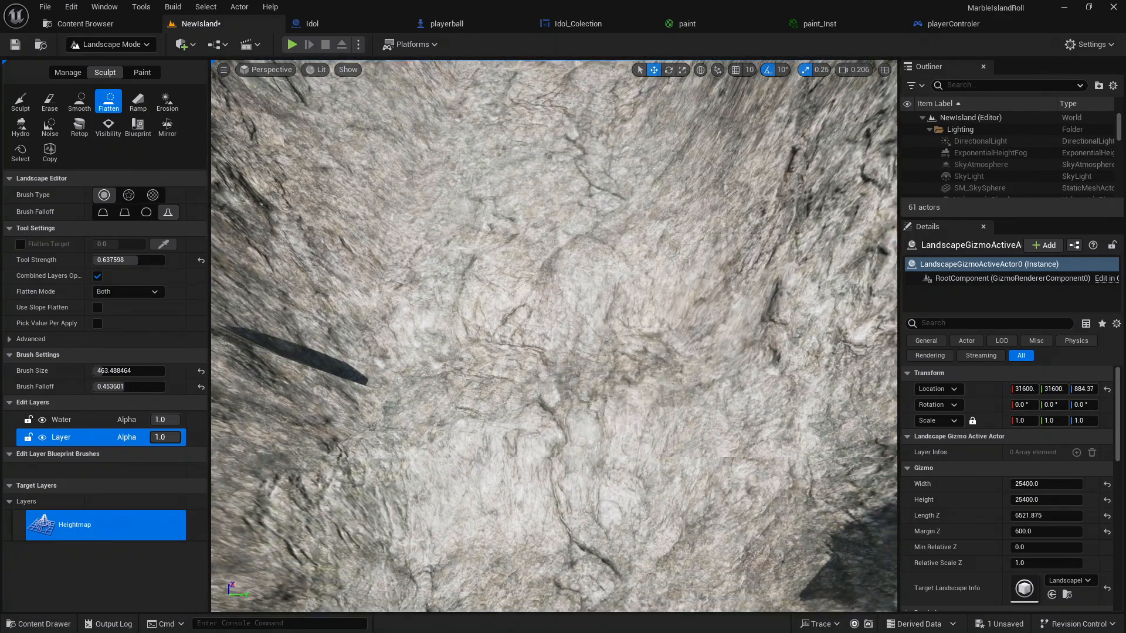
pyautogui.moveTo(683, 307)
pyautogui.mouseDown(button='right')
pyautogui.moveTo(685, 393)
pyautogui.moveTo(844, 405)
pyautogui.mouseUp(button='right')
pyautogui.moveTo(555, 336); pyautogui.dragTo(376, 246, button='right')
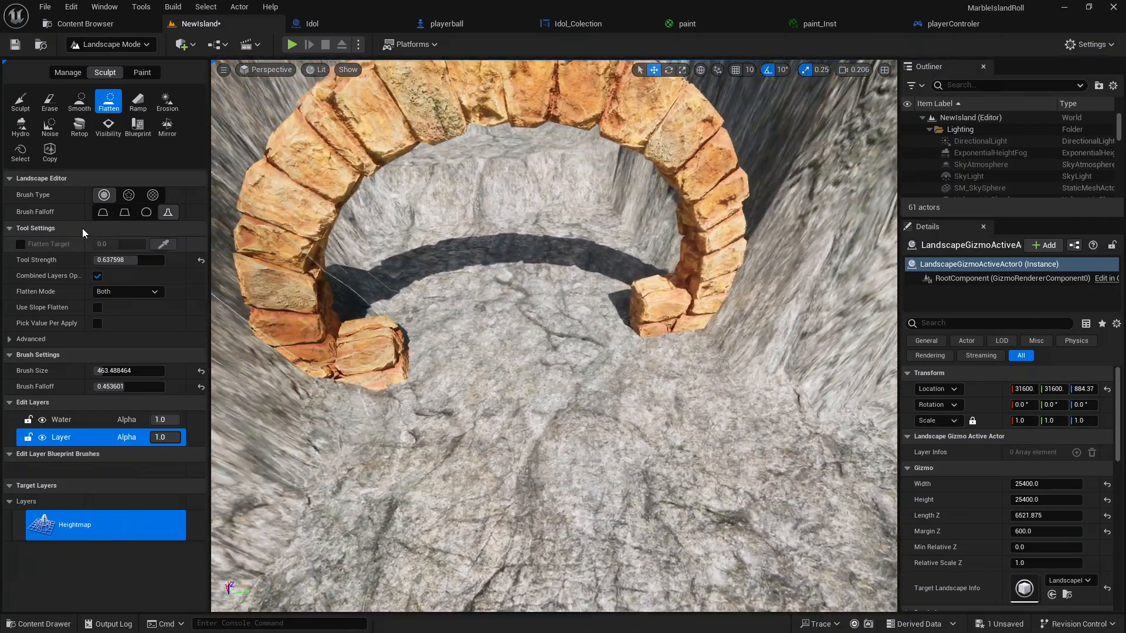
# Roughen the rock slope behind the arch using the Noise tool with a noise scale of 128
pyautogui.click(52, 126)
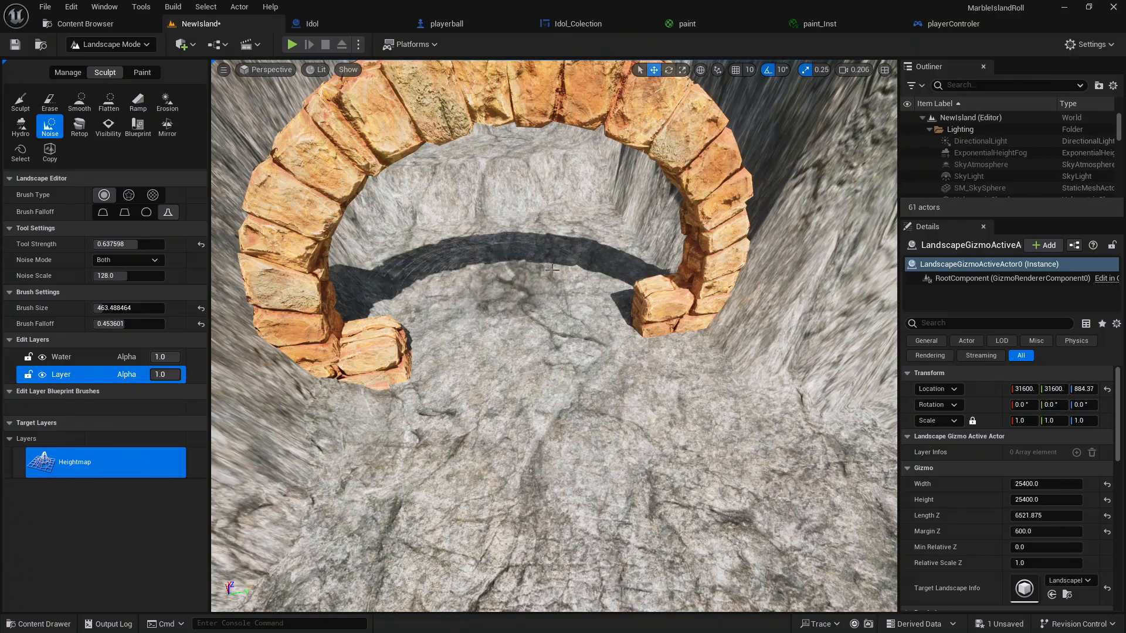
pyautogui.press('w')
pyautogui.moveTo(533, 251)
pyautogui.mouseDown(button='right')
pyautogui.moveTo(543, 205)
pyautogui.moveTo(580, 281)
pyautogui.moveTo(633, 299)
pyautogui.moveTo(451, 226)
pyautogui.mouseUp(button='right')
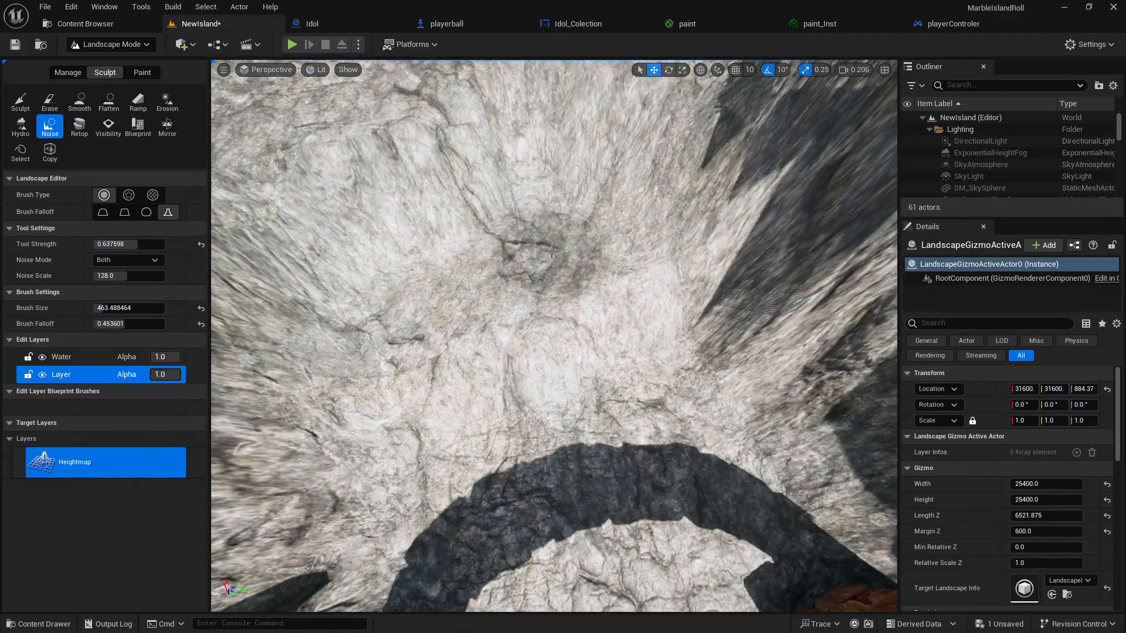
pyautogui.moveTo(378, 317)
pyautogui.mouseDown(button='right')
pyautogui.moveTo(363, 311)
pyautogui.moveTo(390, 305)
pyautogui.mouseUp(button='right')
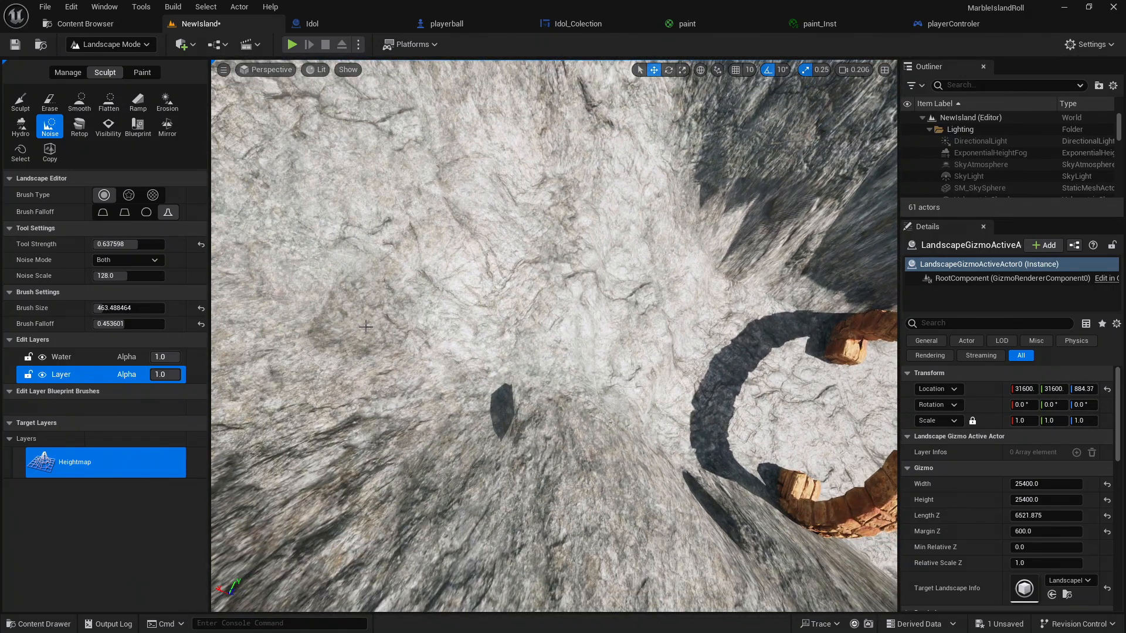
pyautogui.moveTo(389, 323)
pyautogui.mouseDown(button='right')
pyautogui.moveTo(504, 299)
pyautogui.moveTo(499, 217)
pyautogui.moveTo(463, 282)
pyautogui.moveTo(387, 317)
pyautogui.moveTo(282, 329)
pyautogui.moveTo(270, 270)
pyautogui.mouseUp(button='right')
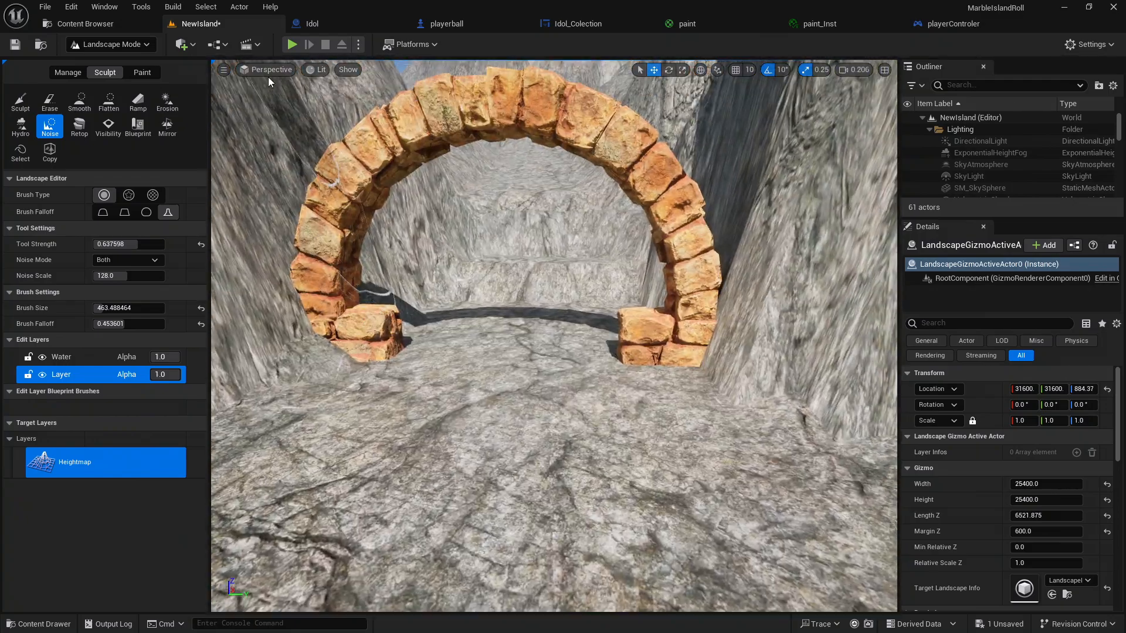
# Play-test the level from in front of the arch, rolling the marble through it and trying to climb the roughened rock slope
pyautogui.hotkey('alt', 'p')
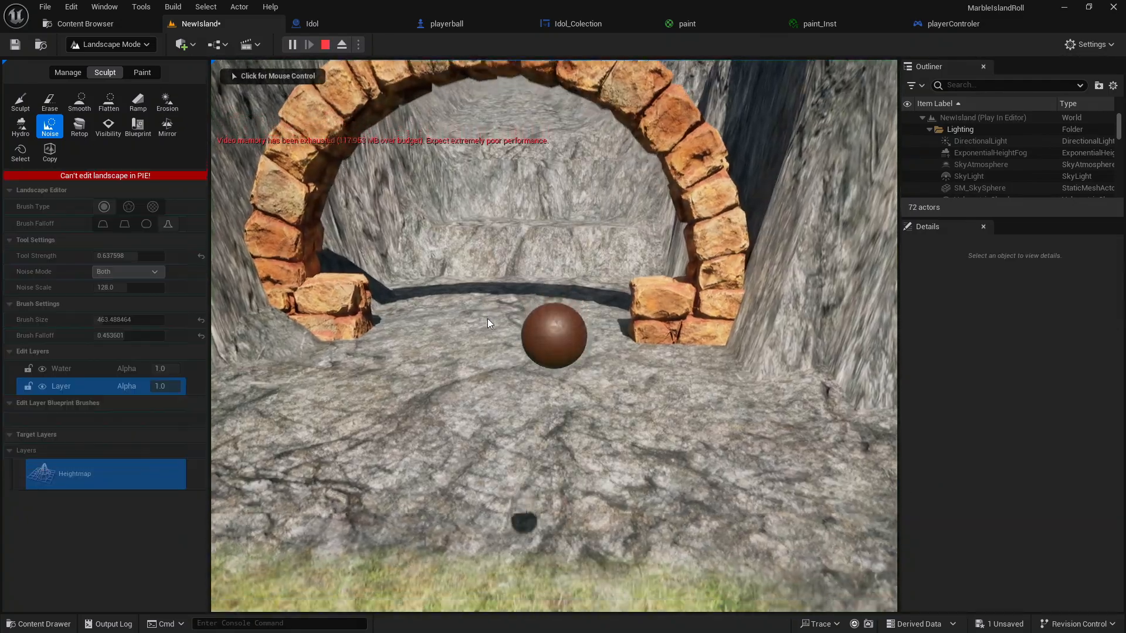
pyautogui.click(487, 318)
pyautogui.press('w')
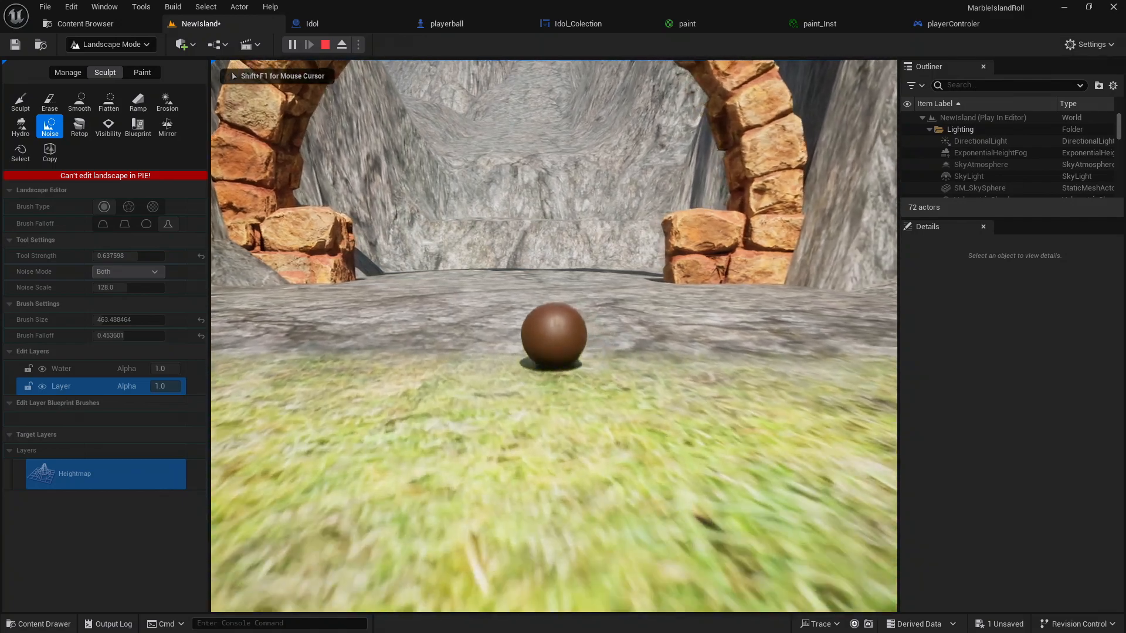
pyautogui.press('w')
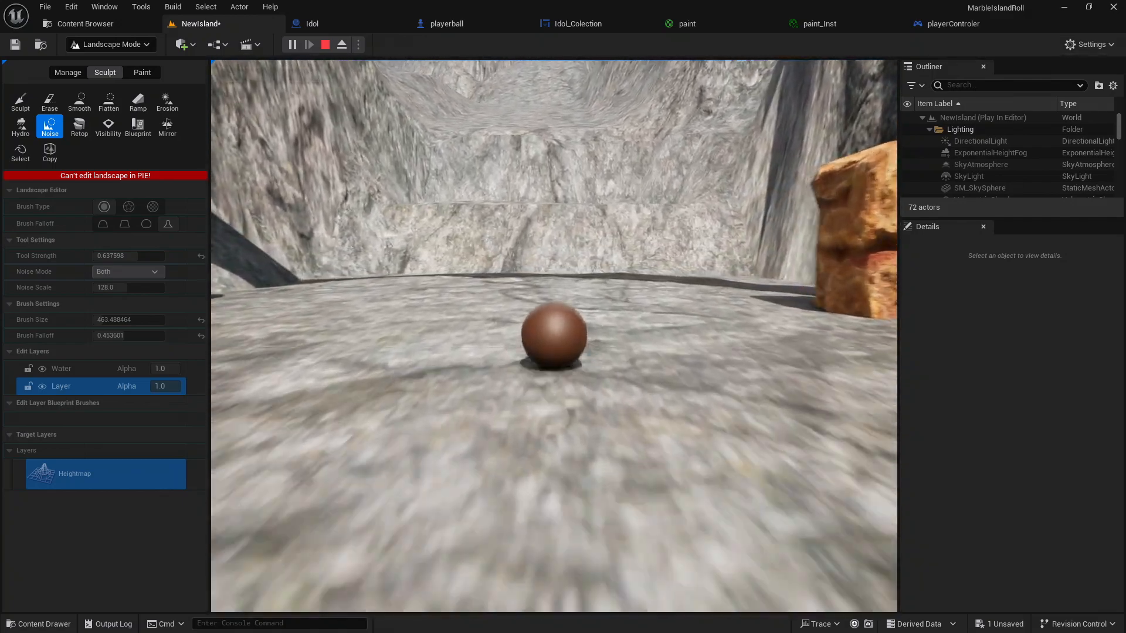
pyautogui.press('w')
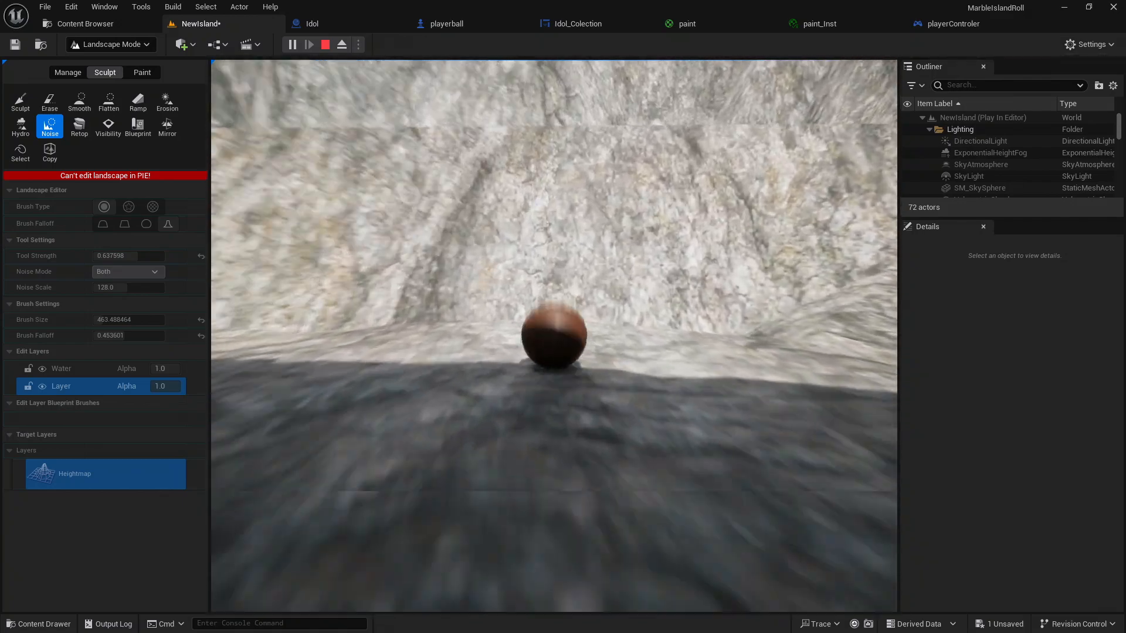
pyautogui.press('w')
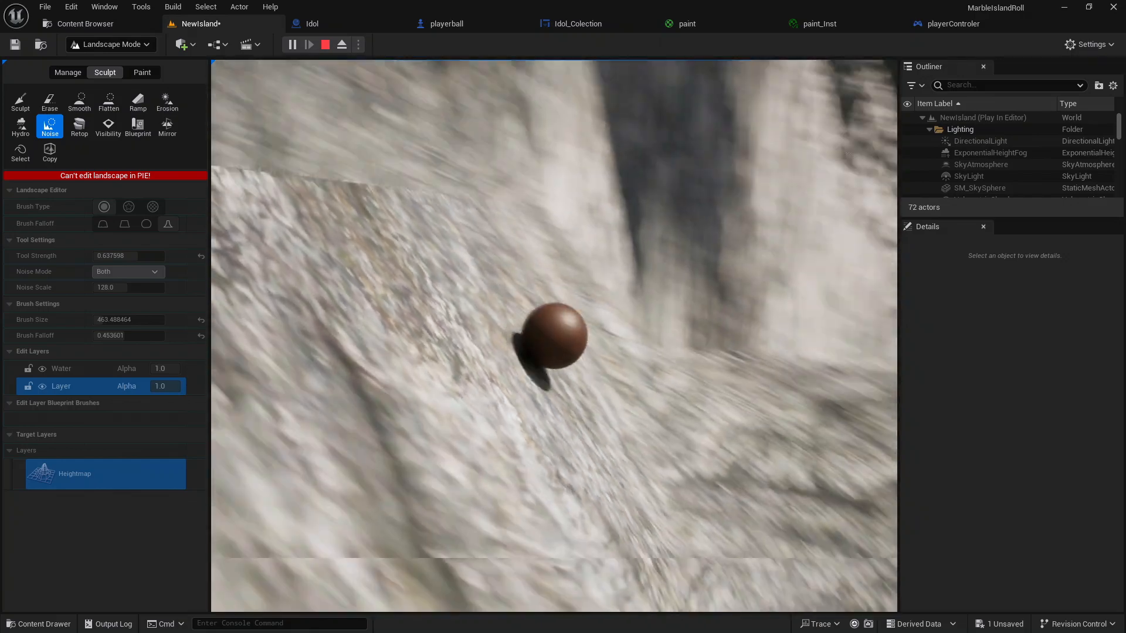
pyautogui.press('w')
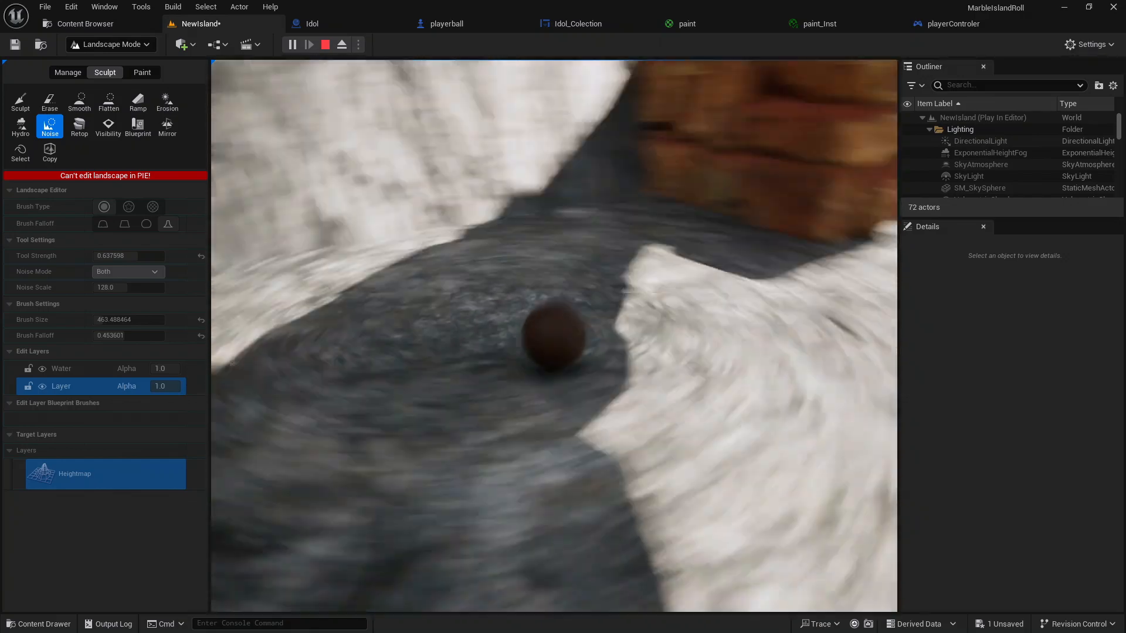
pyautogui.press('w')
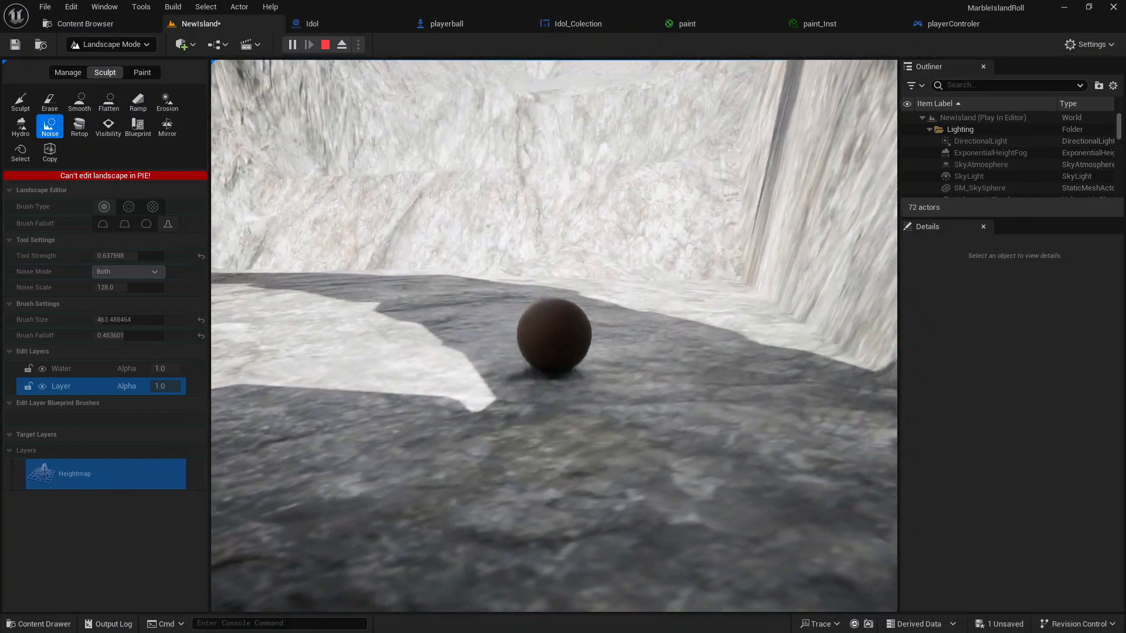
pyautogui.press('w')
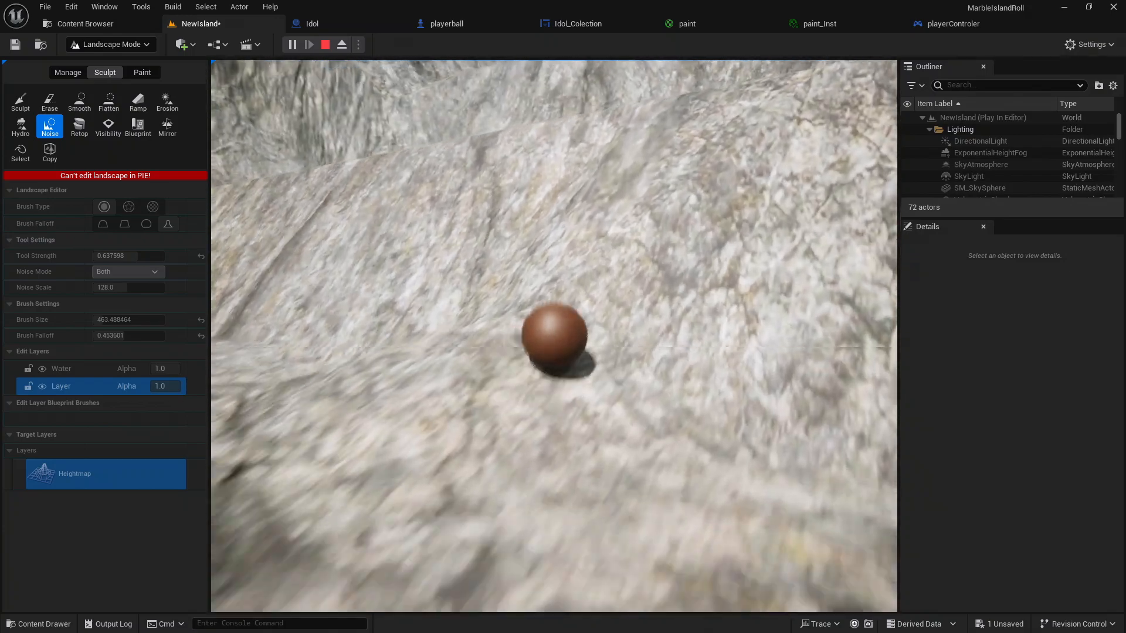
pyautogui.press('w')
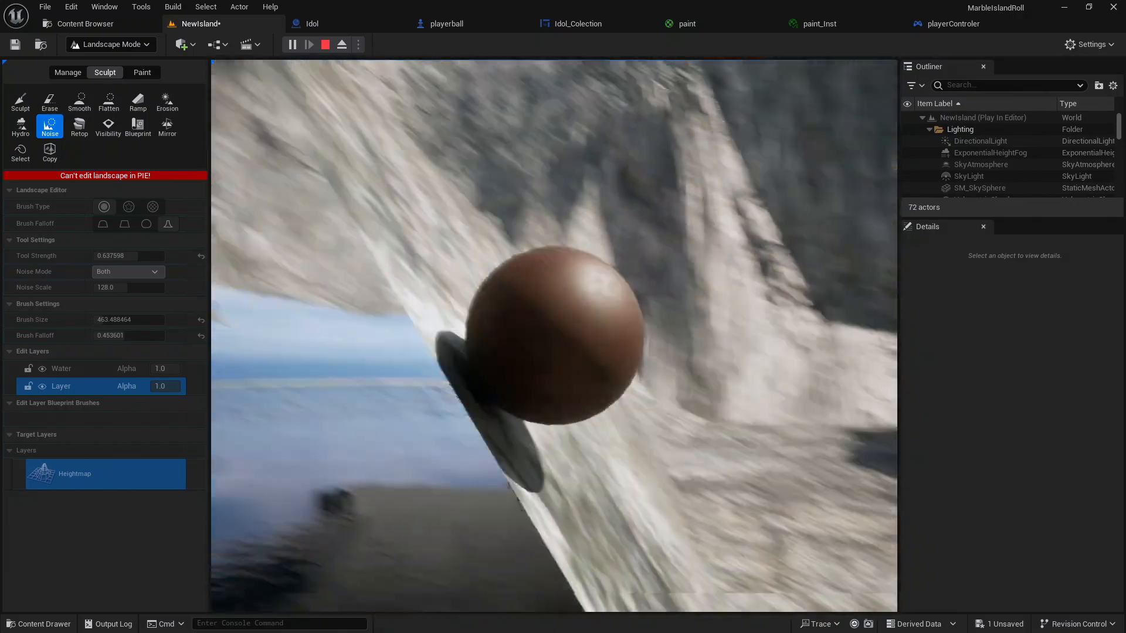
# Turn the marble around near the arch, retry the climb up the rock slope behind it, and end the play test
pyautogui.press('w')
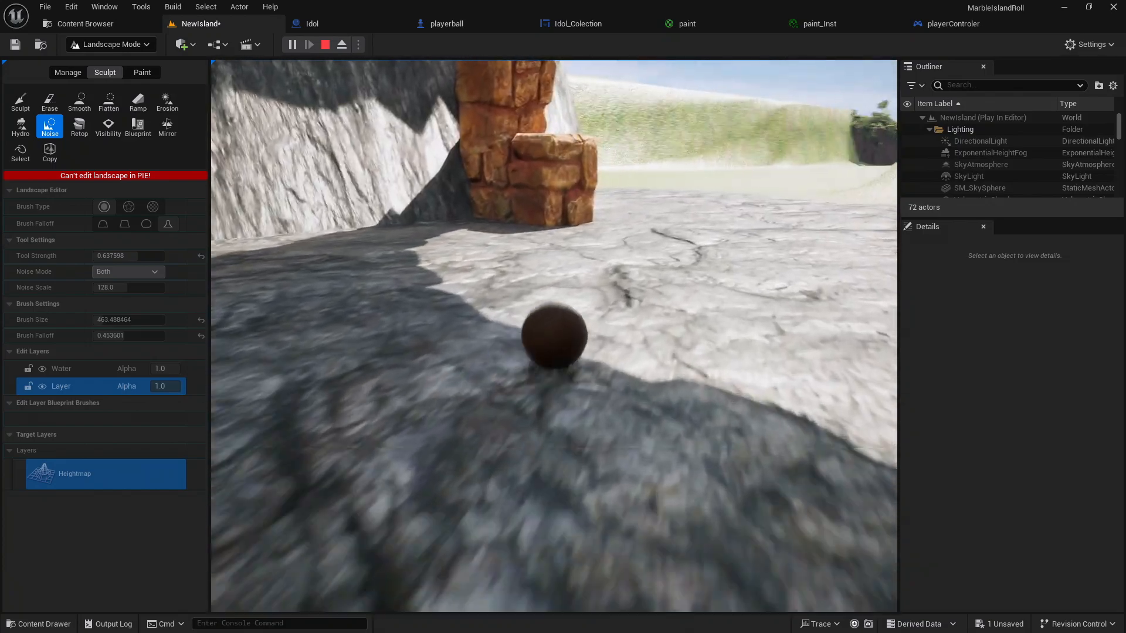
pyautogui.press('w')
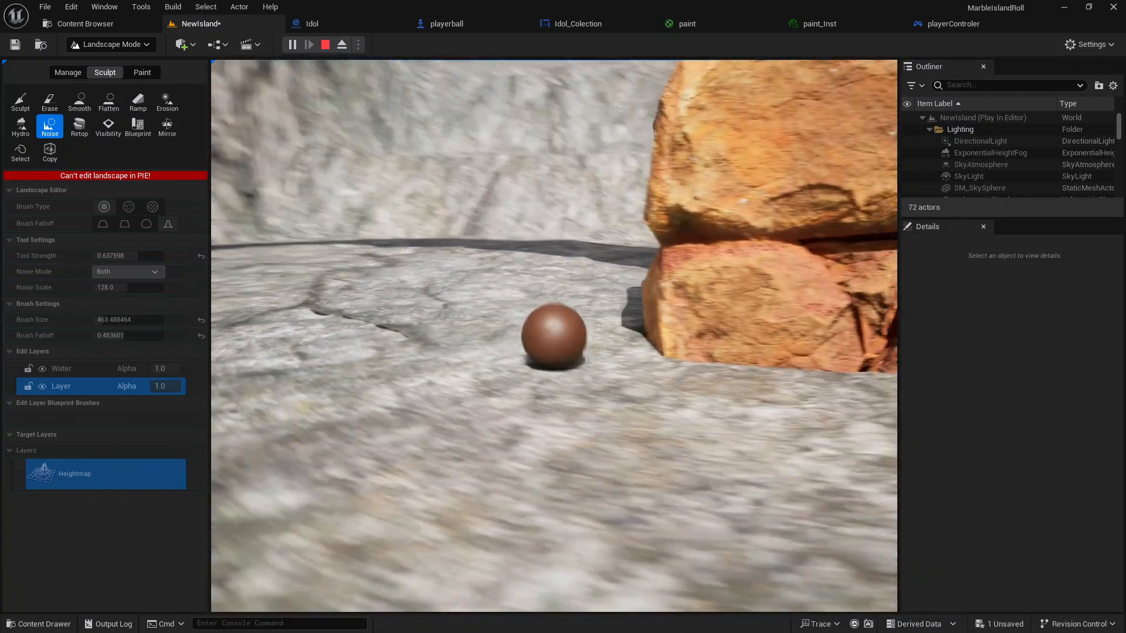
pyautogui.press('w')
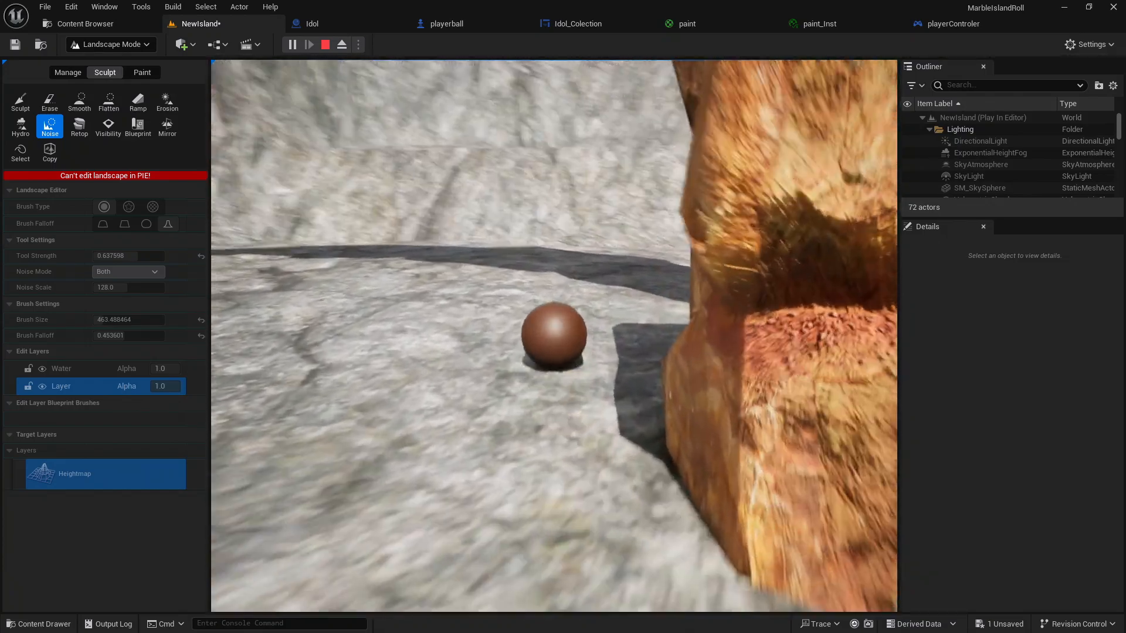
pyautogui.press('w')
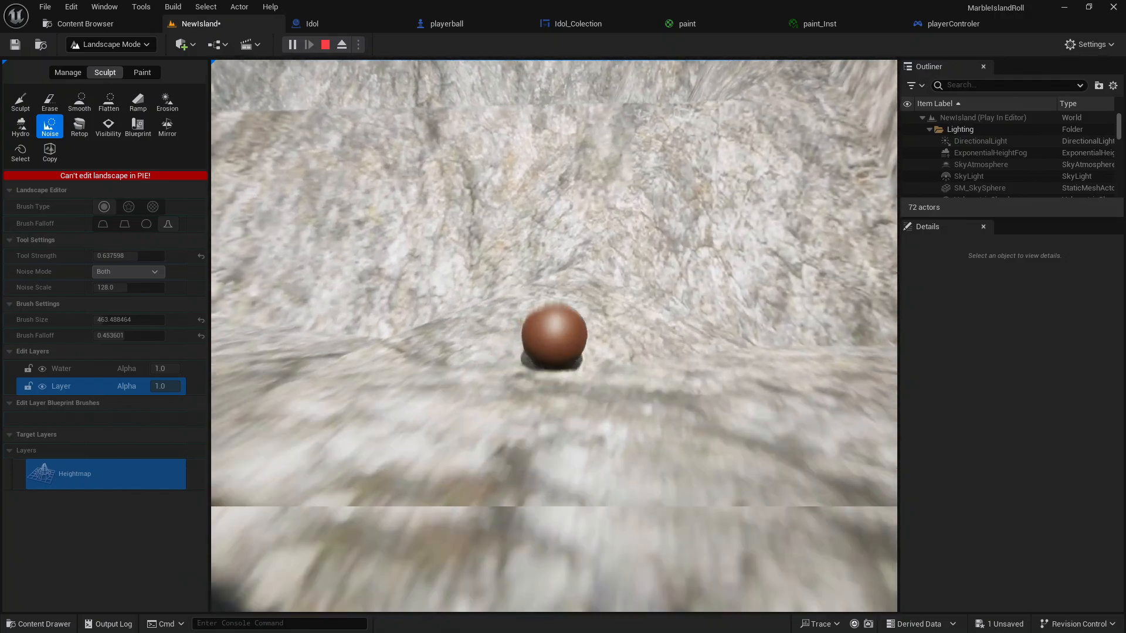
pyautogui.press('w')
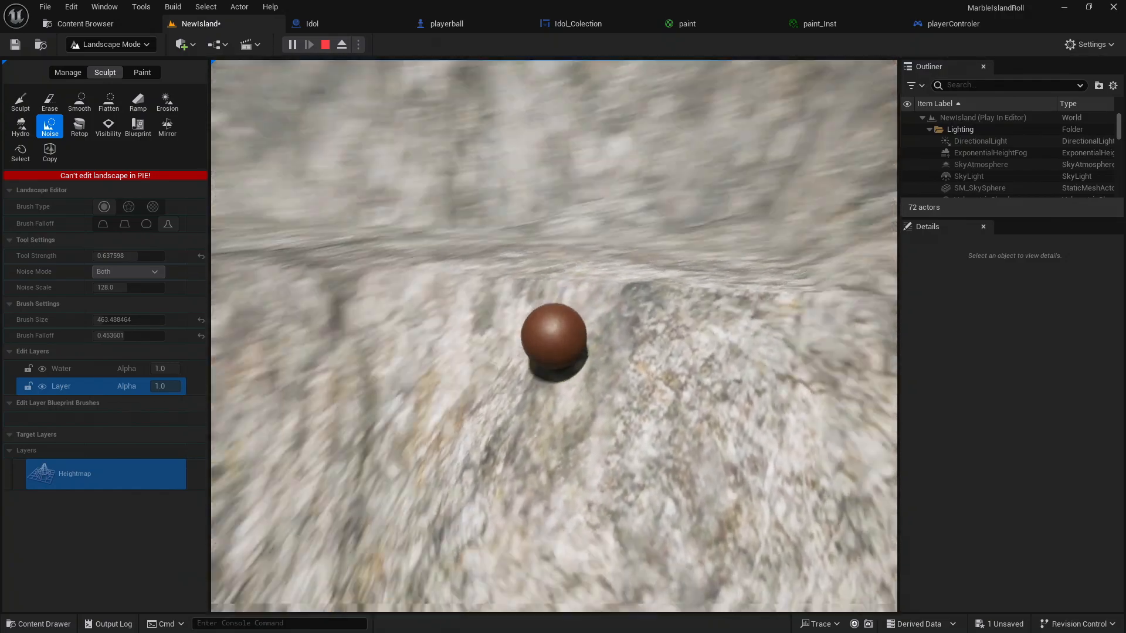
pyautogui.press('w')
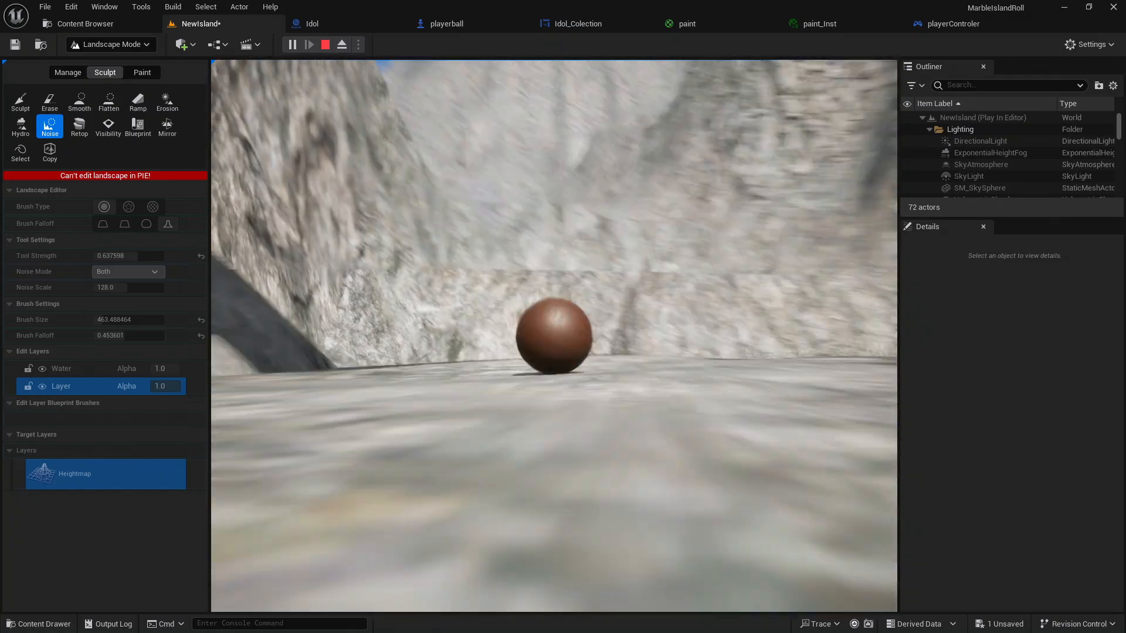
pyautogui.press('Escape')
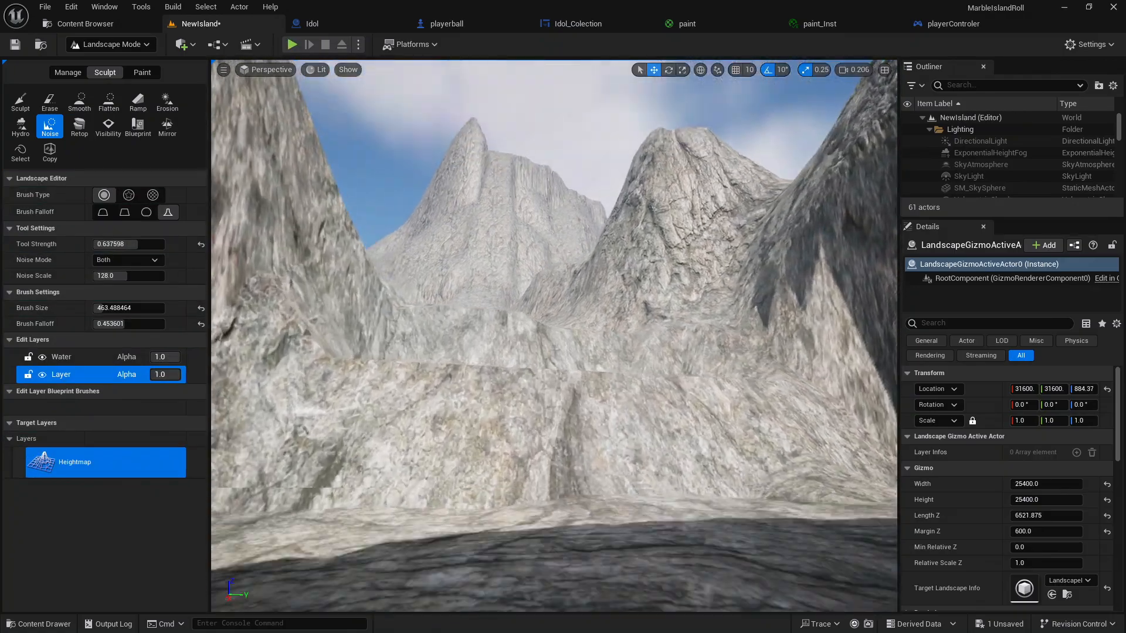
# Play-test from the higher part of the mountain, rolling the marble along the upper rock ledges, and end the test
pyautogui.press('w')
pyautogui.moveTo(555, 336); pyautogui.dragTo(675, 422, button='right')
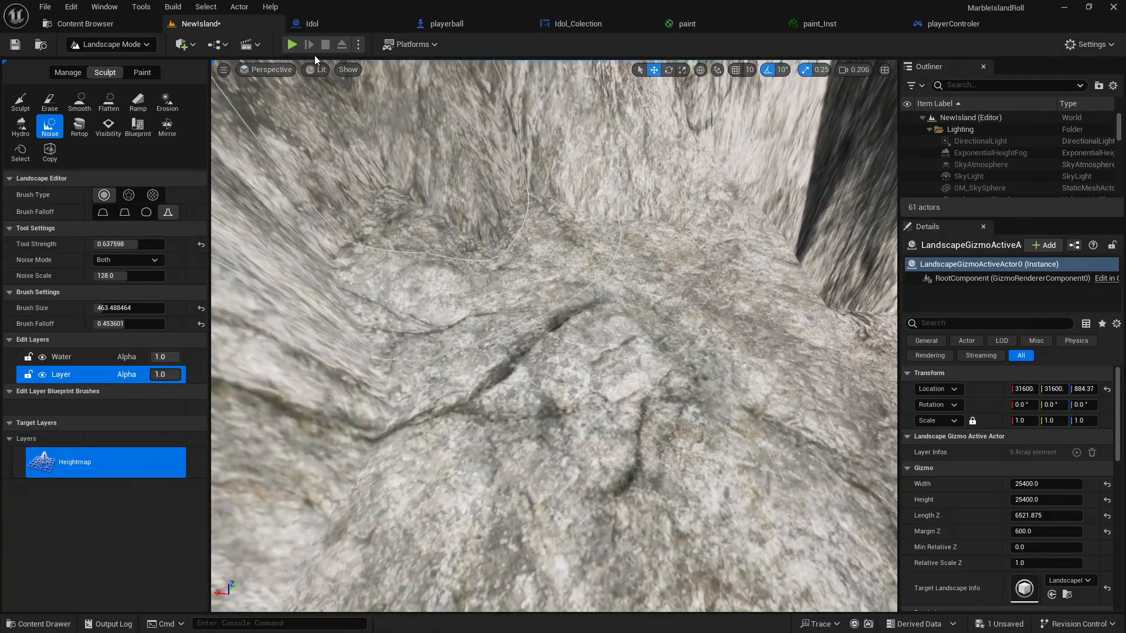
pyautogui.click(291, 44)
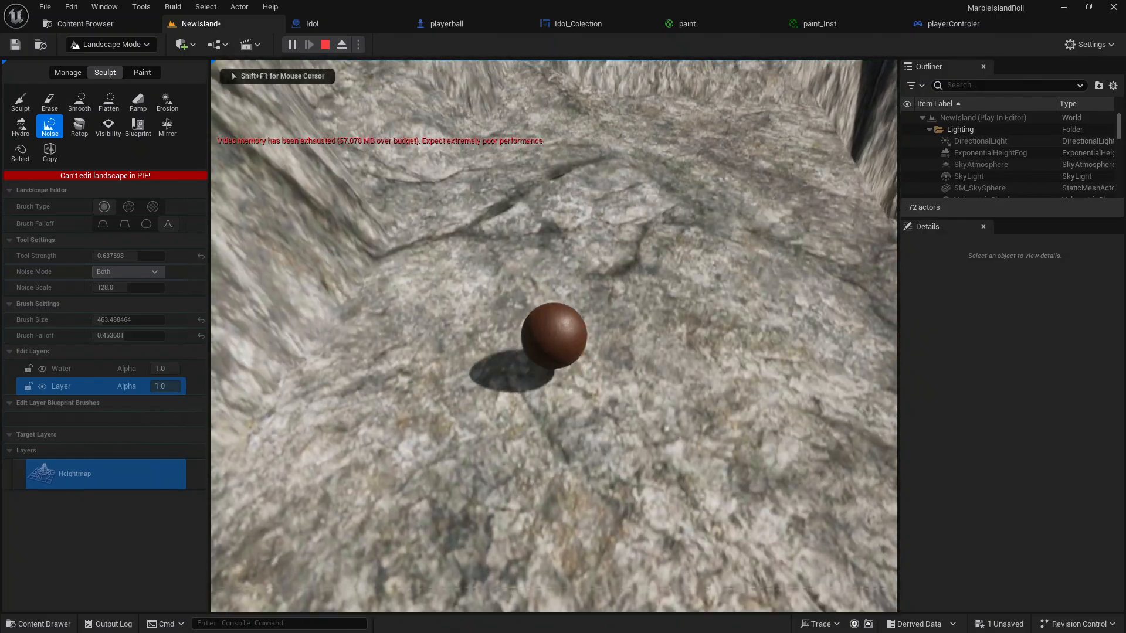
pyautogui.press('w')
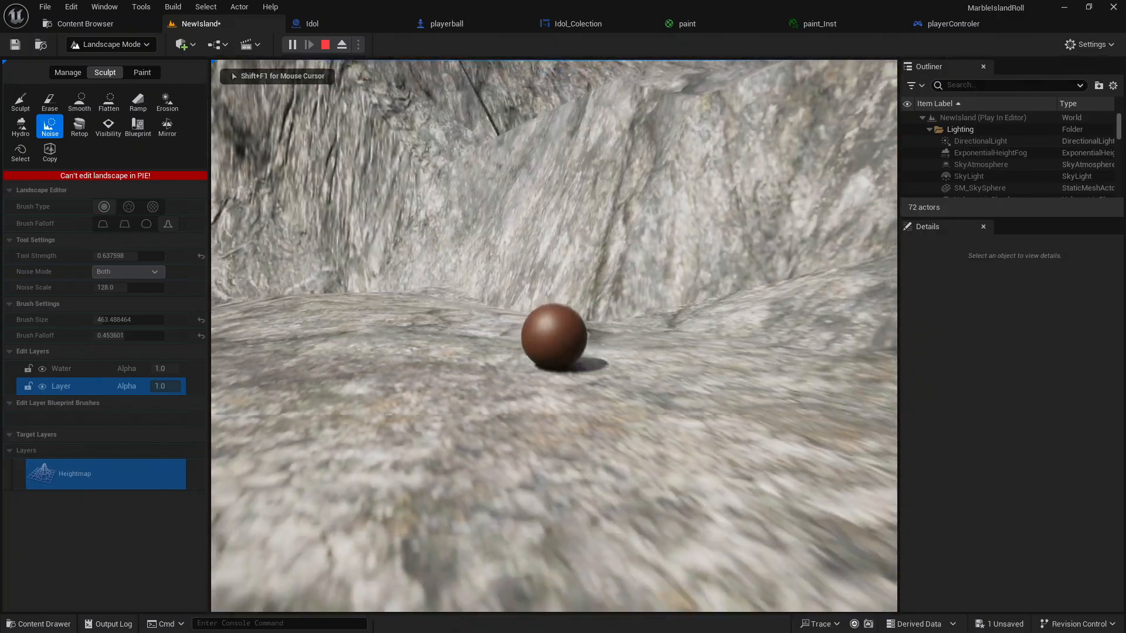
pyautogui.press('w')
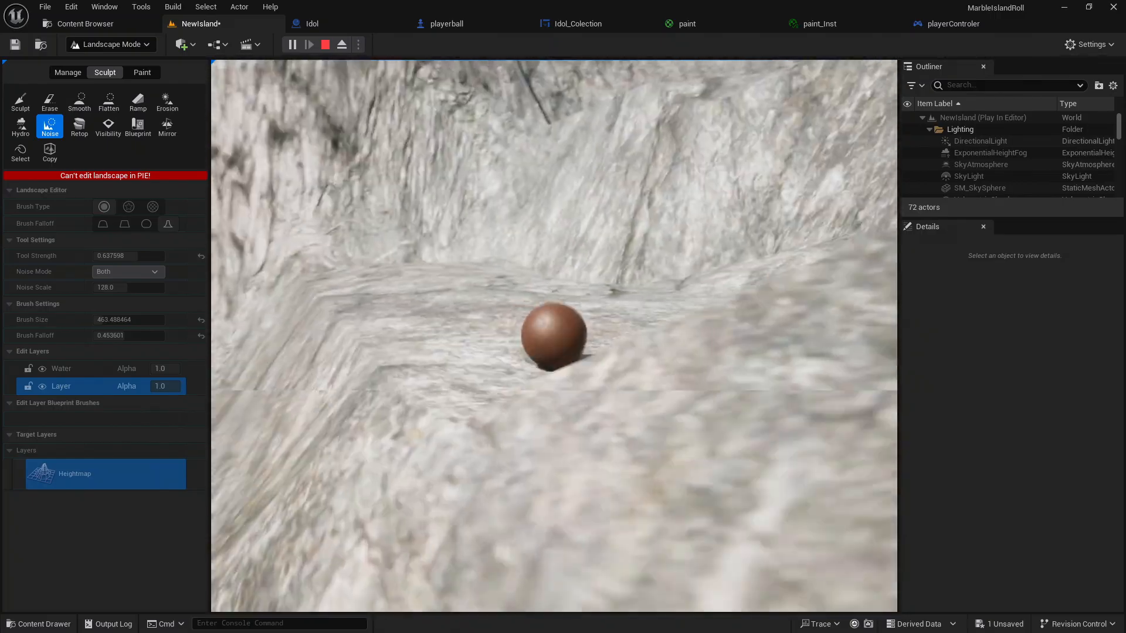
pyautogui.press('w')
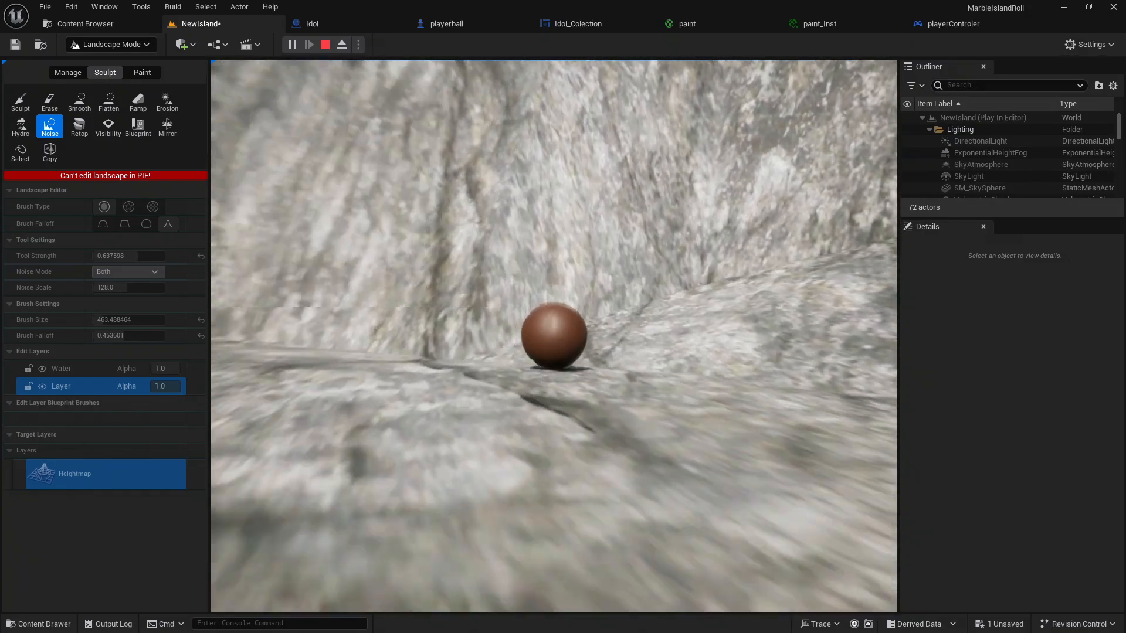
pyautogui.press('w')
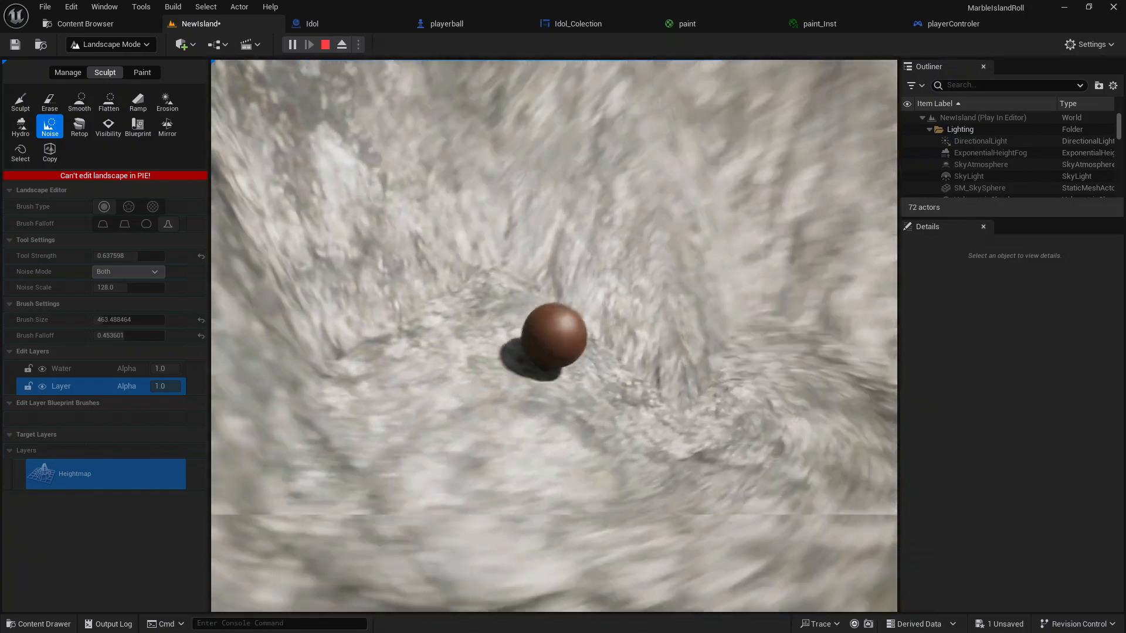
pyautogui.press('a')
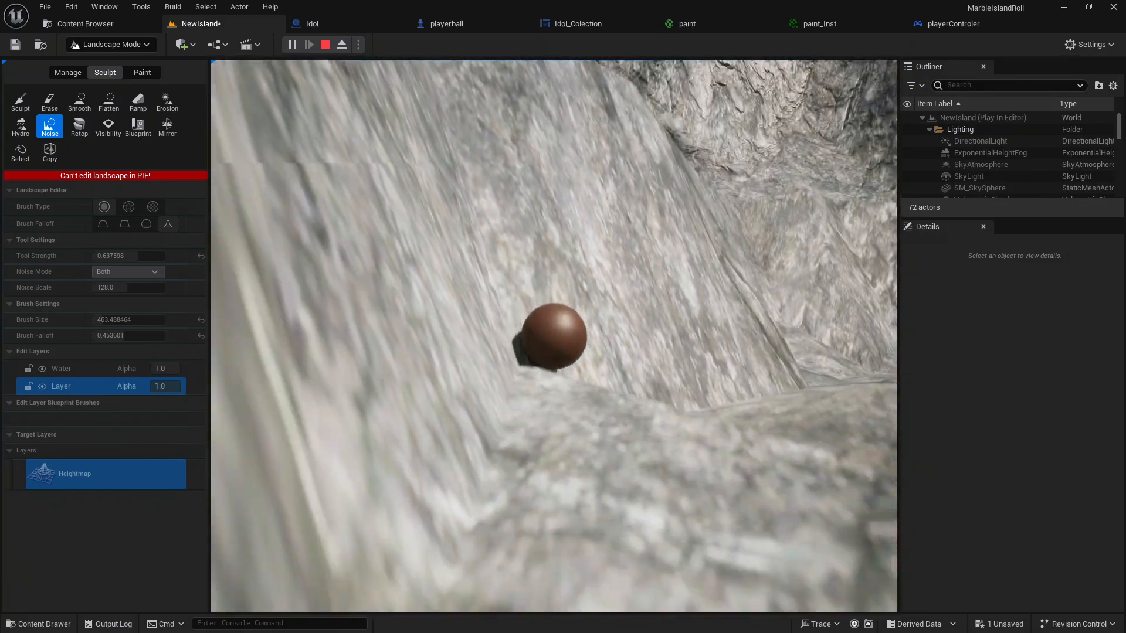
pyautogui.press('Escape')
# Flatten the lower rock steps just behind the arch with the Flatten tool
pyautogui.moveTo(297, 101); pyautogui.dragTo(252, 264, button='right')
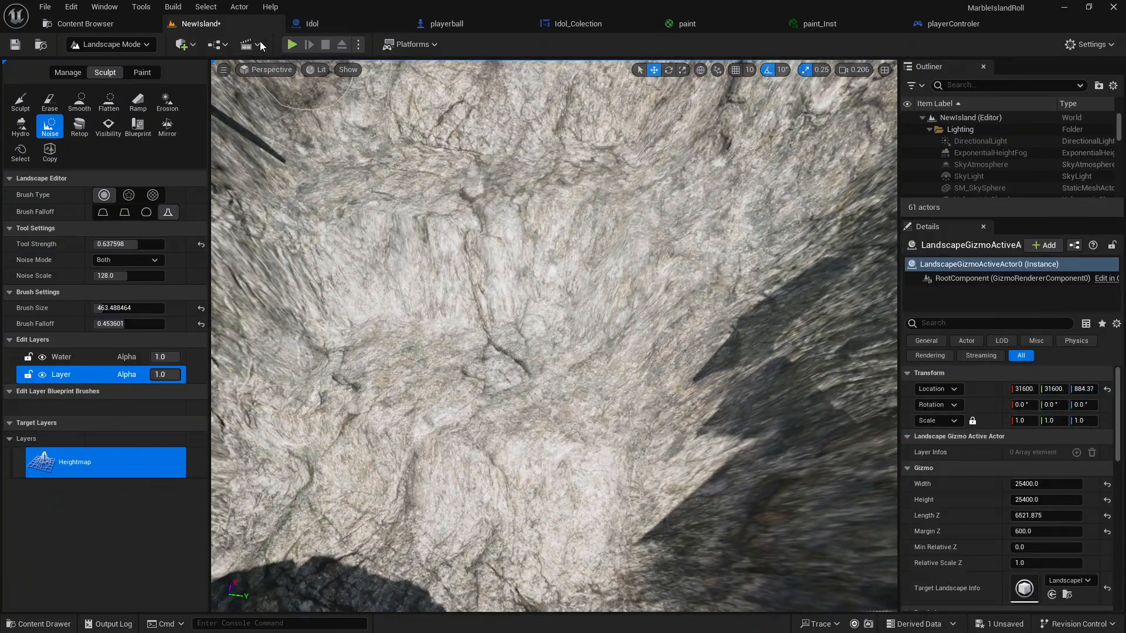
pyautogui.click(109, 102)
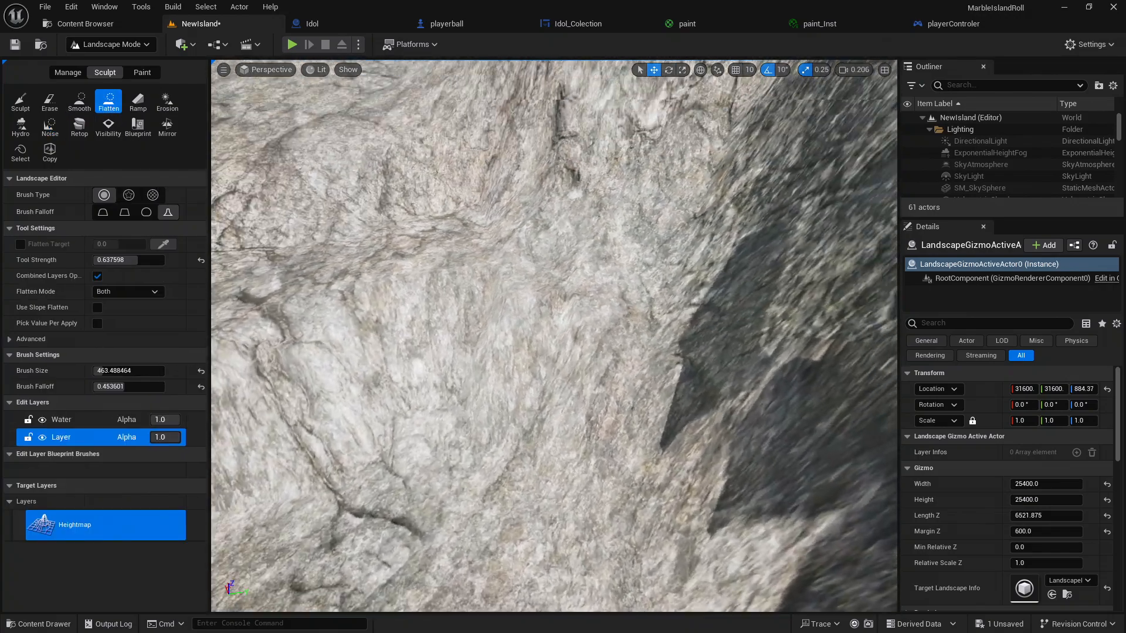
pyautogui.moveTo(463, 290)
pyautogui.mouseDown(button='right')
pyautogui.moveTo(451, 334)
pyautogui.moveTo(463, 290)
pyautogui.mouseUp(button='right')
pyautogui.moveTo(463, 290)
pyautogui.mouseDown()
pyautogui.moveTo(562, 247)
pyautogui.moveTo(566, 220)
pyautogui.mouseUp()
pyautogui.moveTo(566, 220)
pyautogui.mouseDown(button='right')
pyautogui.moveTo(522, 300)
pyautogui.moveTo(498, 317)
pyautogui.mouseUp(button='right')
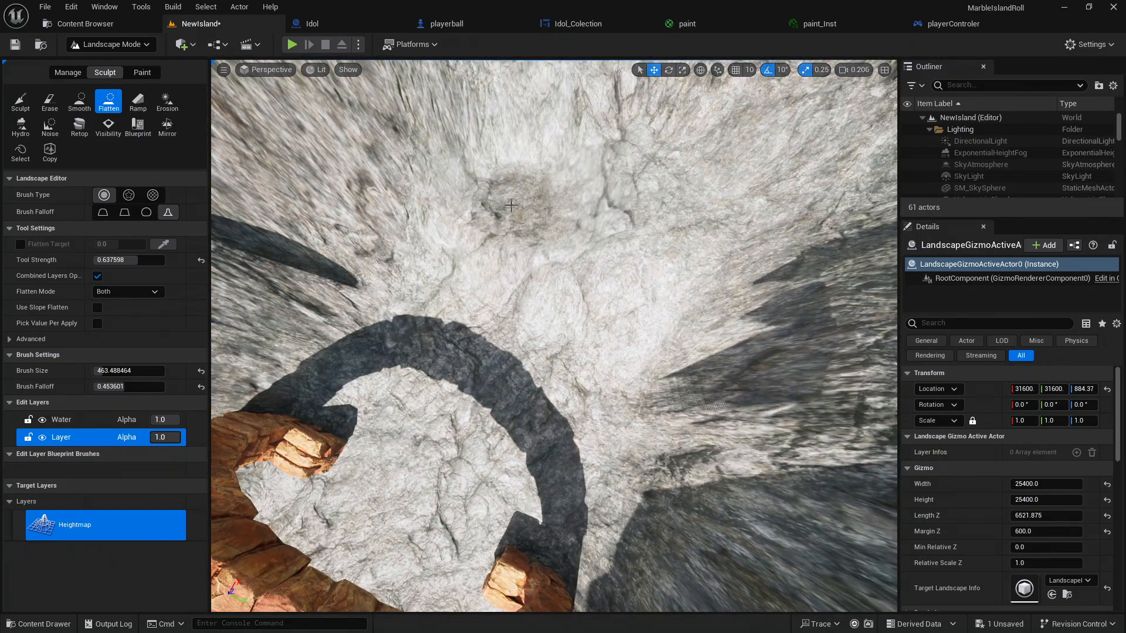
pyautogui.moveTo(551, 381); pyautogui.dragTo(475, 307)
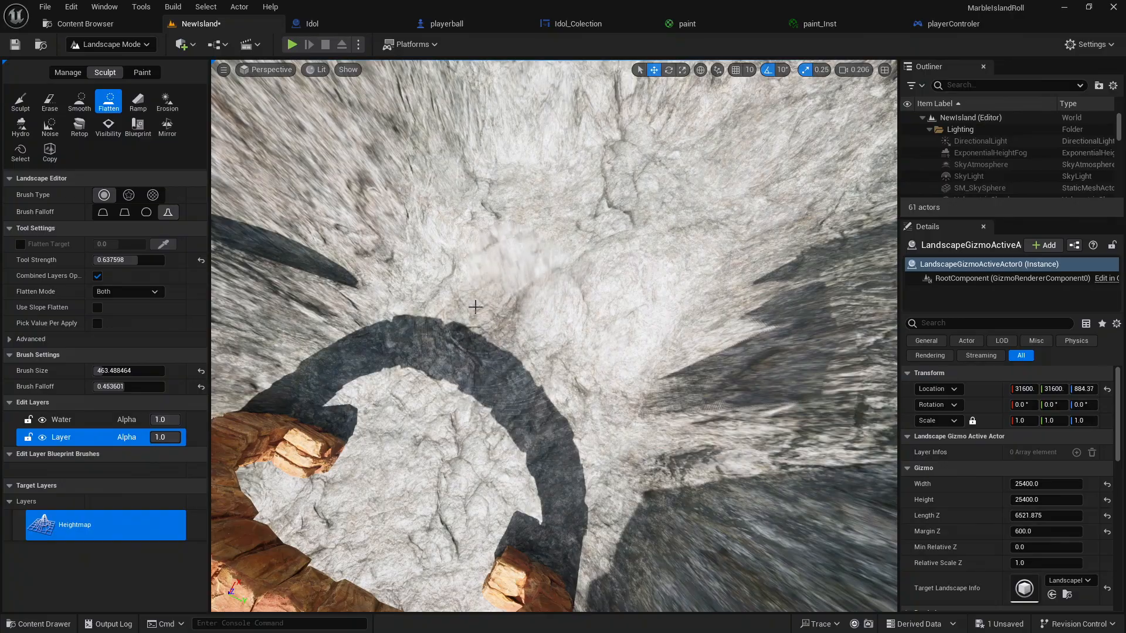
pyautogui.moveTo(569, 349); pyautogui.dragTo(622, 375)
# Flatten the cracked middle and upper ledges of the rock slope higher above the arch
pyautogui.moveTo(621, 375); pyautogui.dragTo(470, 373, button='right')
pyautogui.press('s')
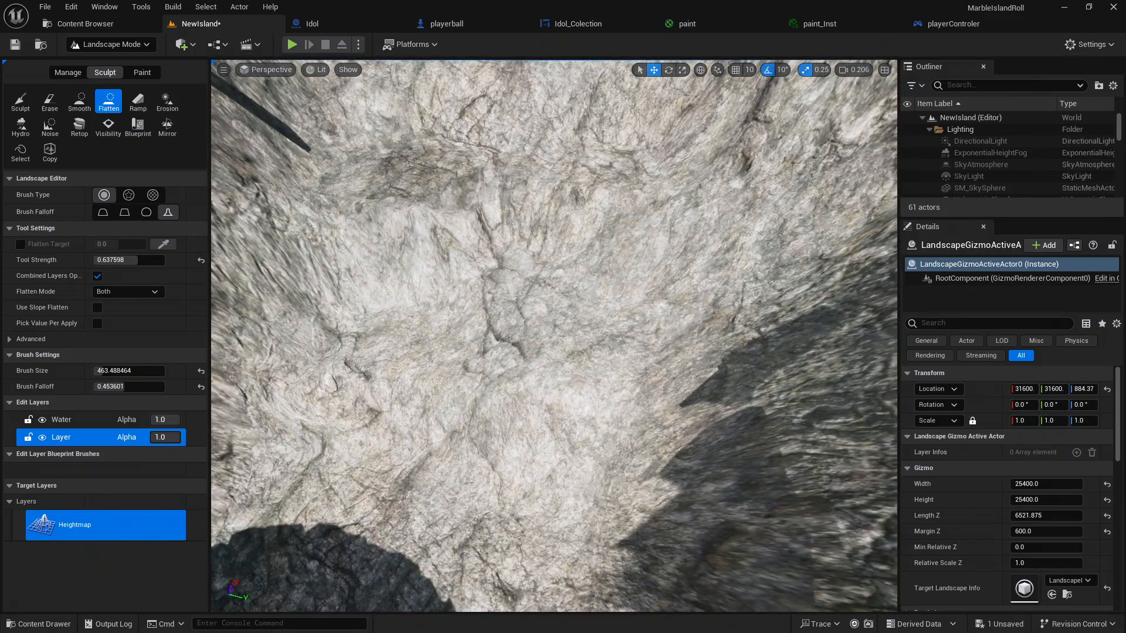
pyautogui.moveTo(457, 176); pyautogui.dragTo(548, 193)
pyautogui.moveTo(597, 266)
pyautogui.mouseDown()
pyautogui.moveTo(596, 347)
pyautogui.moveTo(562, 313)
pyautogui.mouseUp()
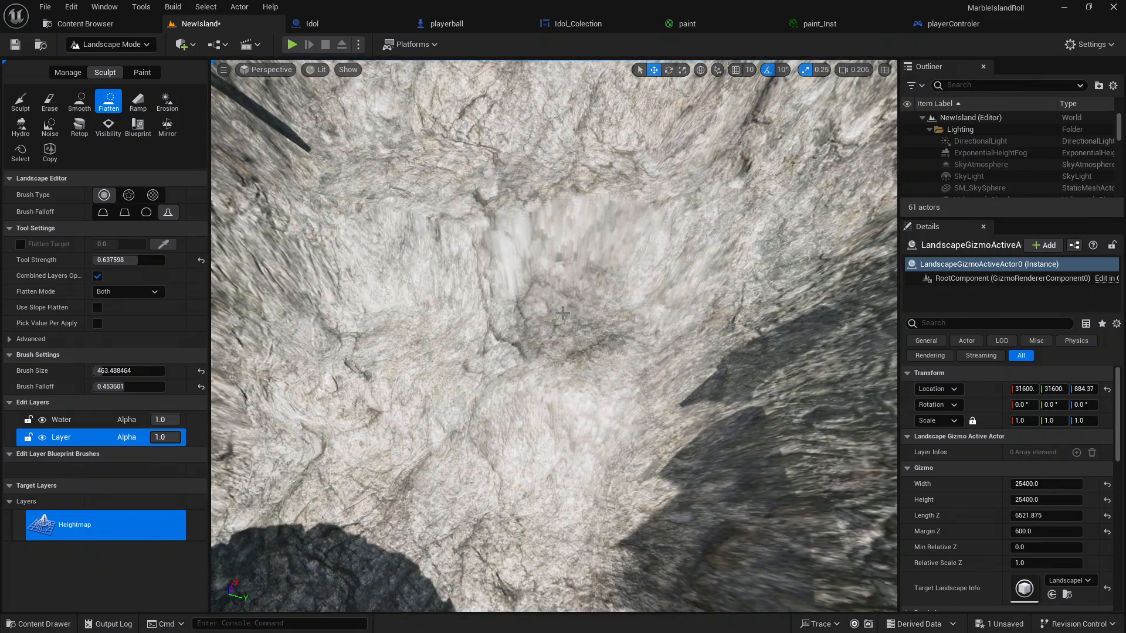
pyautogui.press('w')
pyautogui.moveTo(421, 397); pyautogui.dragTo(370, 399, button='right')
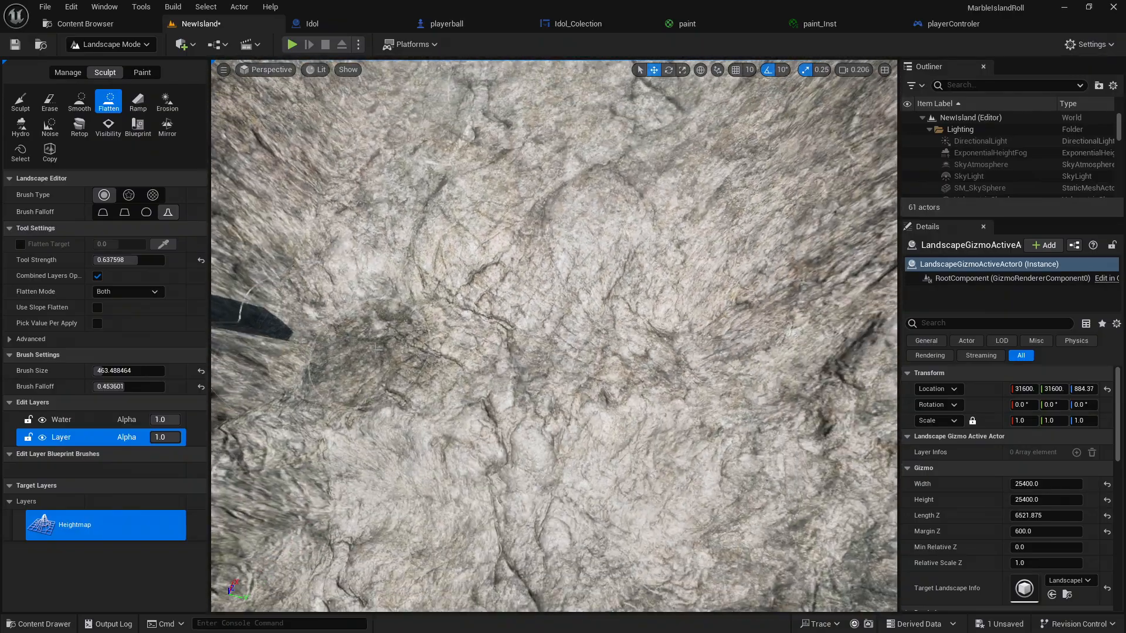
pyautogui.moveTo(378, 347)
pyautogui.mouseDown()
pyautogui.moveTo(548, 261)
pyautogui.moveTo(619, 317)
pyautogui.mouseUp()
# Play-test the marble from behind the arch, rolling it up the flattened rock slope, and end the test
pyautogui.moveTo(619, 316)
pyautogui.mouseDown(button='right')
pyautogui.moveTo(428, 319)
pyautogui.moveTo(426, 258)
pyautogui.moveTo(480, 145)
pyautogui.mouseUp(button='right')
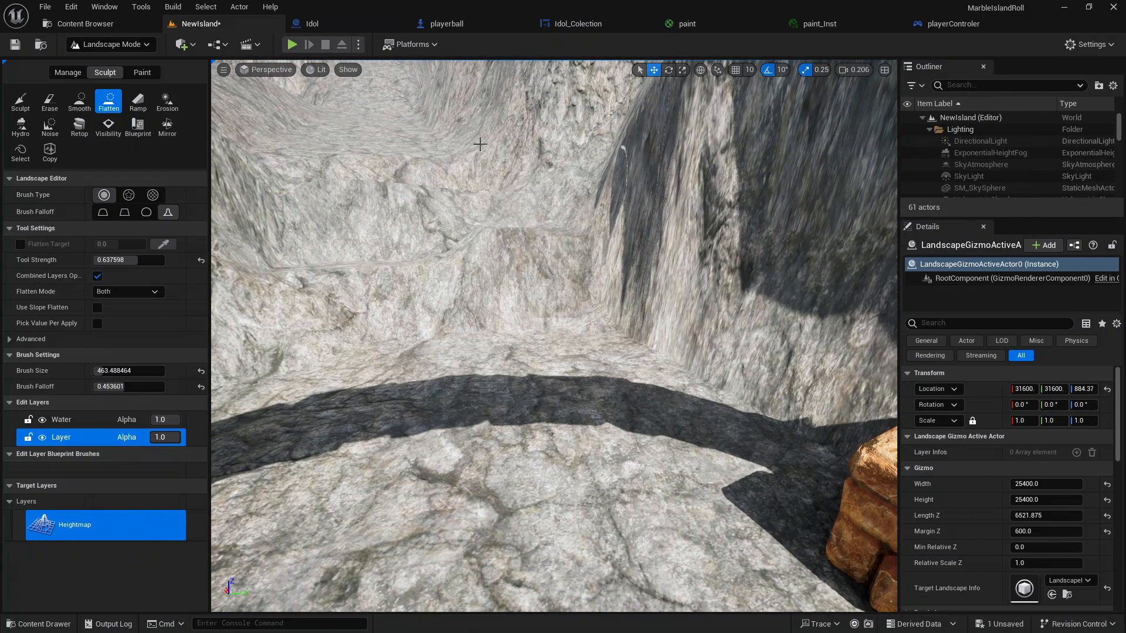
pyautogui.click(294, 46)
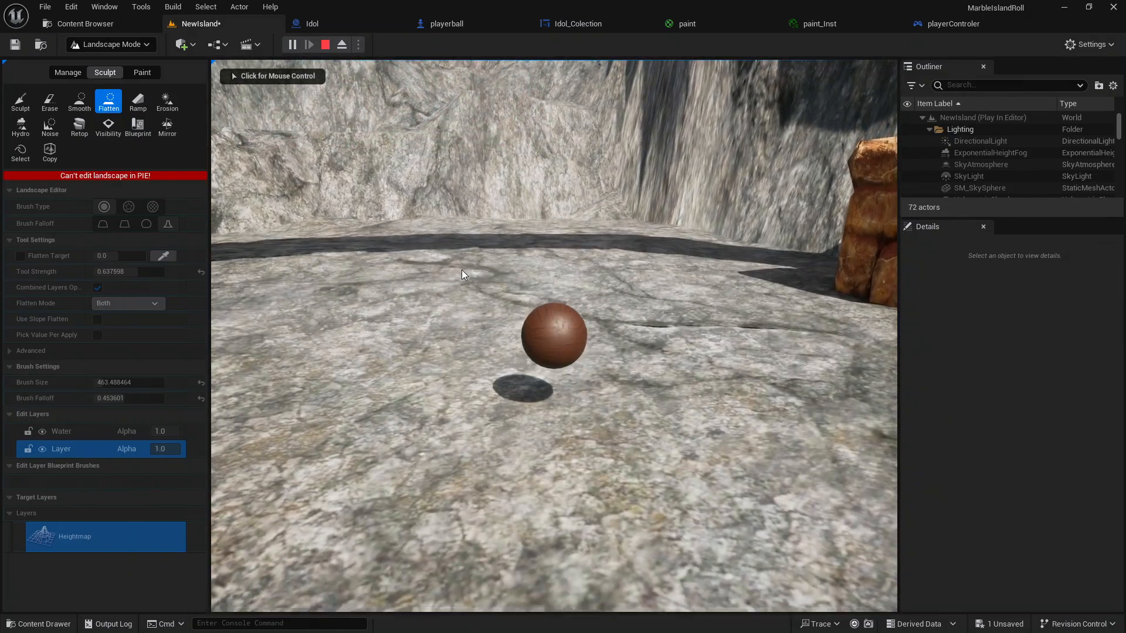
pyautogui.click(462, 270)
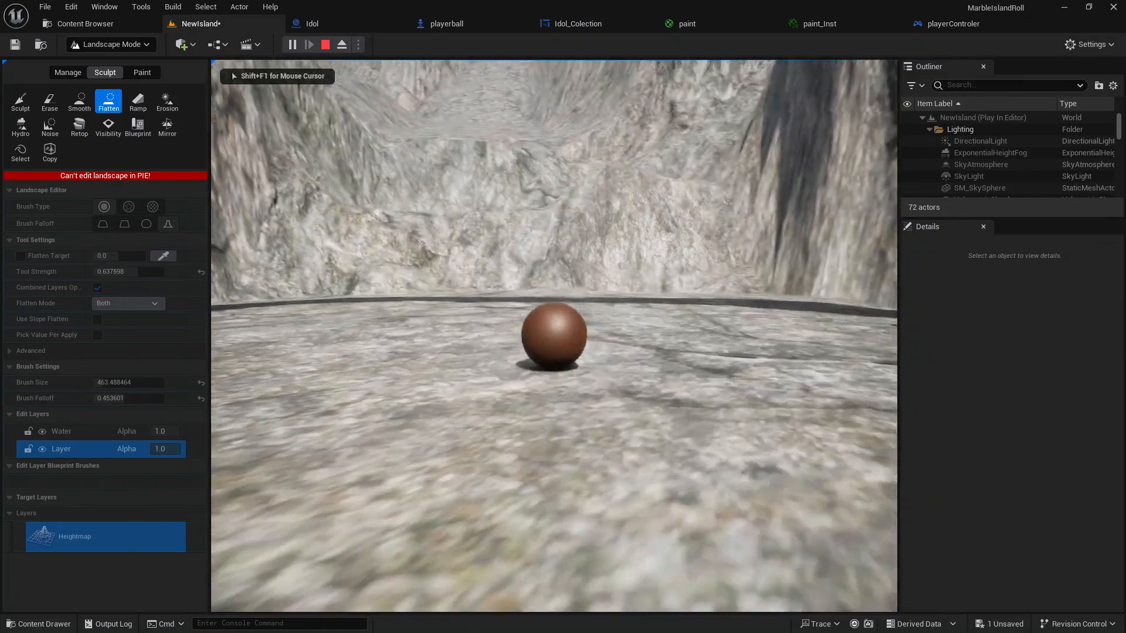
pyautogui.press('w')
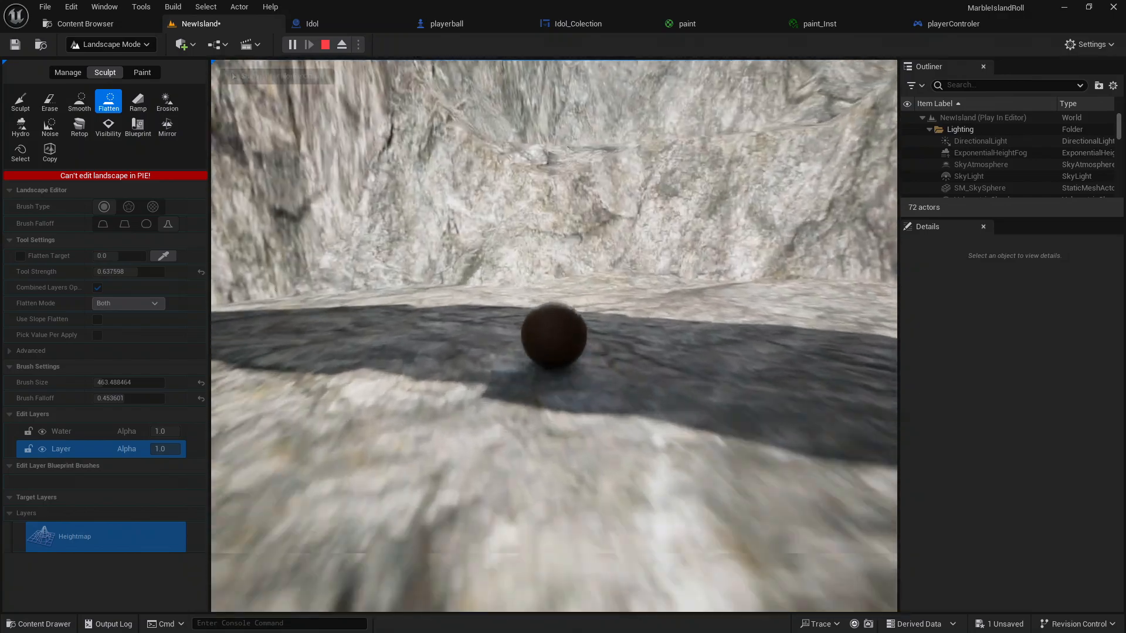
pyautogui.press('w')
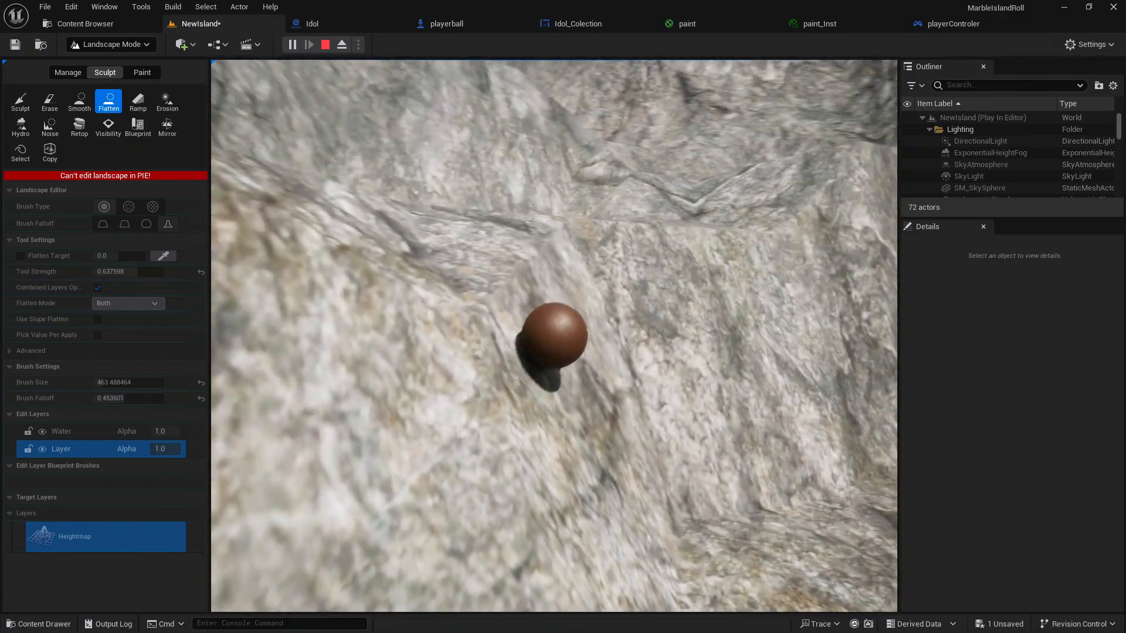
pyautogui.press('w')
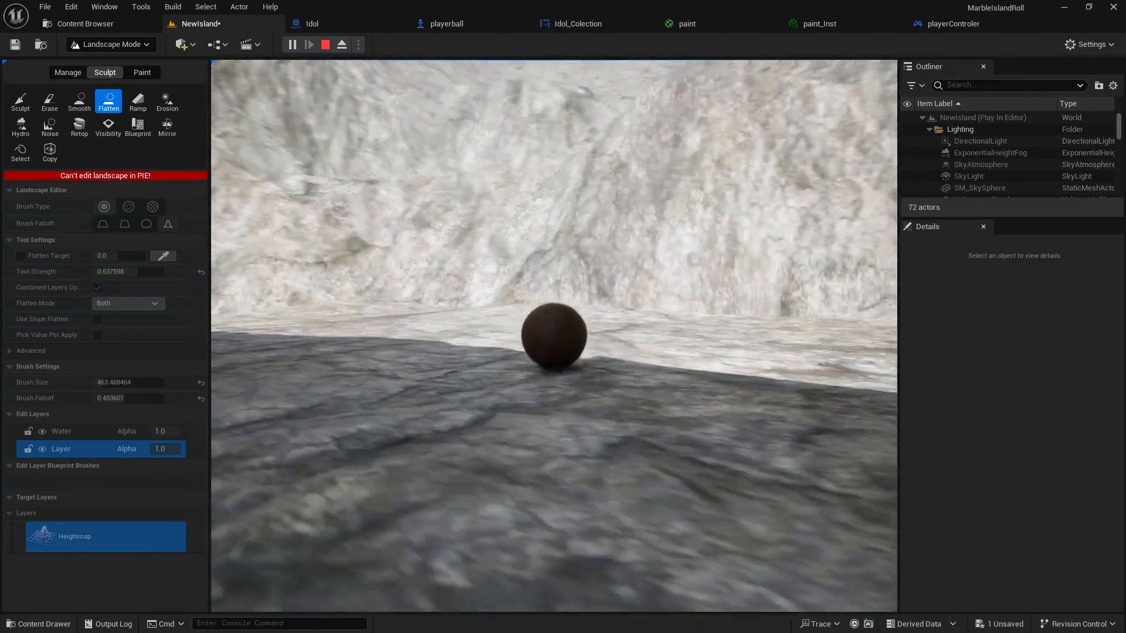
pyautogui.press('Escape')
# Flatten more of the rock steps and ledges on the slope above the arch
pyautogui.press('w')
pyautogui.moveTo(661, 244)
pyautogui.mouseDown(button='right')
pyautogui.moveTo(563, 193)
pyautogui.moveTo(563, 305)
pyautogui.moveTo(680, 351)
pyautogui.moveTo(733, 323)
pyautogui.moveTo(780, 328)
pyautogui.moveTo(686, 340)
pyautogui.moveTo(657, 332)
pyautogui.mouseUp(button='right')
pyautogui.press('w')
pyautogui.press('w')
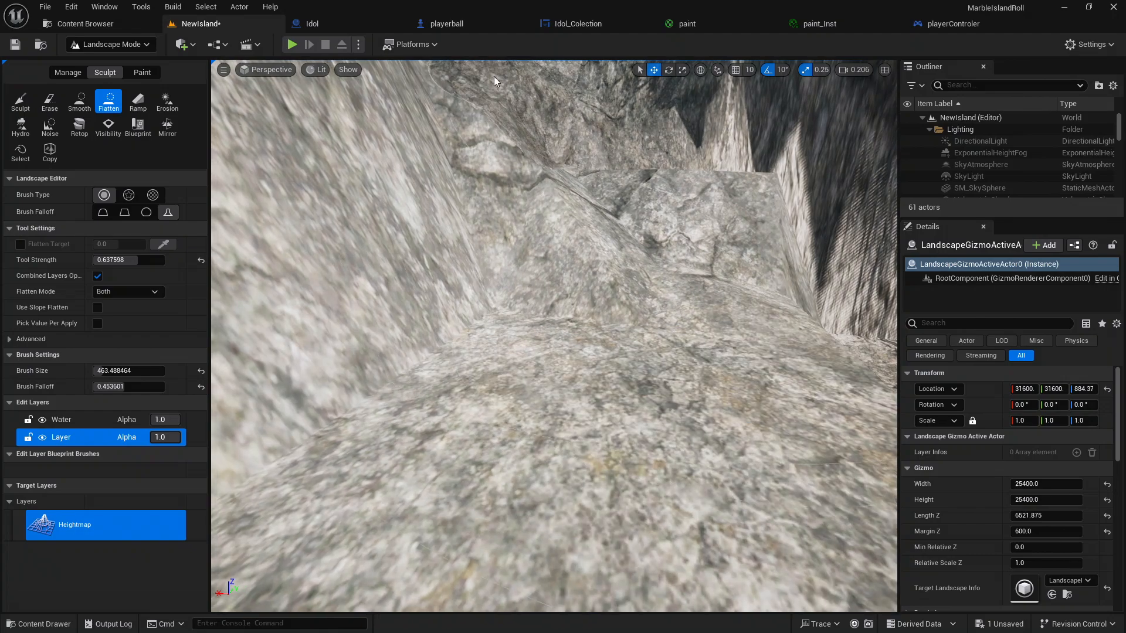
pyautogui.moveTo(703, 363)
pyautogui.mouseDown()
pyautogui.moveTo(735, 344)
pyautogui.moveTo(636, 315)
pyautogui.moveTo(649, 191)
pyautogui.mouseUp()
pyautogui.press('w')
pyautogui.moveTo(649, 191)
pyautogui.mouseDown(button='right')
pyautogui.moveTo(581, 170)
pyautogui.moveTo(522, 205)
pyautogui.moveTo(487, 281)
pyautogui.moveTo(457, 294)
pyautogui.moveTo(375, 299)
pyautogui.moveTo(305, 264)
pyautogui.moveTo(253, 282)
pyautogui.moveTo(223, 317)
pyautogui.mouseUp(button='right')
pyautogui.press('s')
pyautogui.moveTo(554, 376)
pyautogui.mouseDown(button='right')
pyautogui.moveTo(481, 346)
pyautogui.moveTo(452, 252)
pyautogui.mouseUp(button='right')
pyautogui.moveTo(551, 375)
pyautogui.mouseDown()
pyautogui.moveTo(566, 346)
pyautogui.moveTo(663, 258)
pyautogui.moveTo(586, 270)
pyautogui.moveTo(516, 319)
pyautogui.moveTo(371, 337)
pyautogui.moveTo(364, 359)
pyautogui.mouseUp()
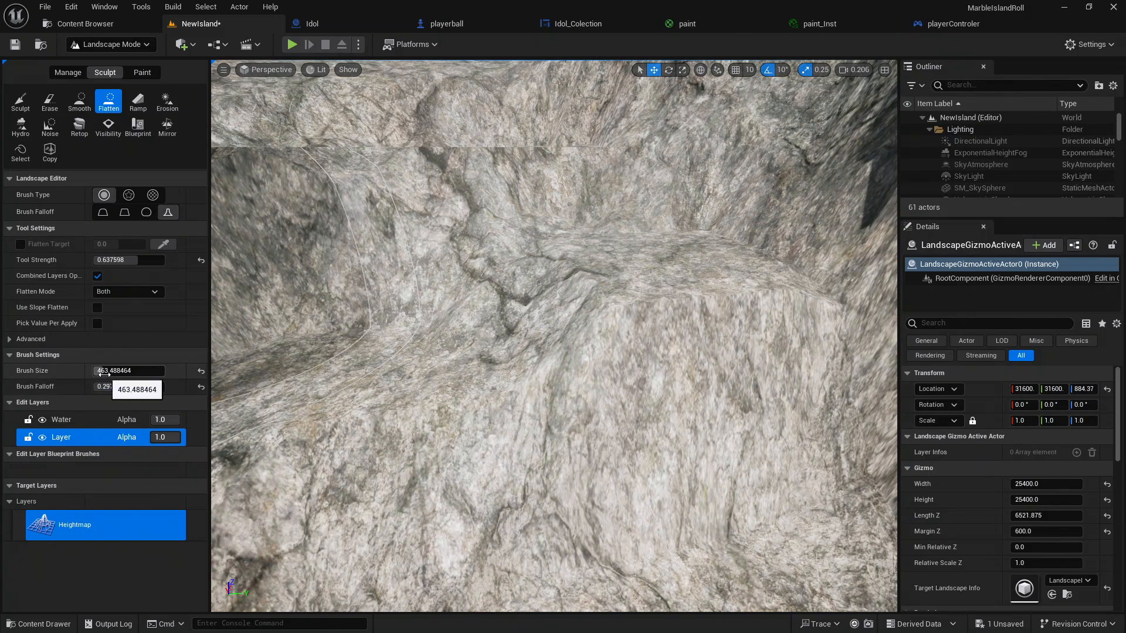
# Set the Flatten brush to size 390.560364 and falloff 0.297603, and even out the cracked ledges on the slope
pyautogui.moveTo(104, 375); pyautogui.dragTo(103, 374)
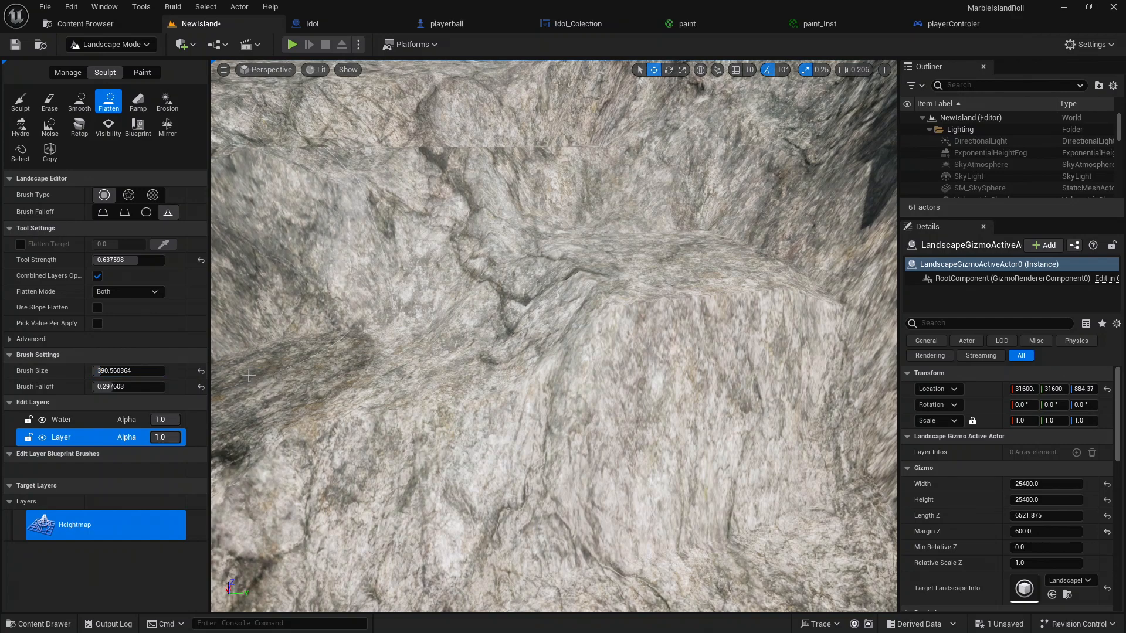
pyautogui.moveTo(249, 376)
pyautogui.mouseDown()
pyautogui.moveTo(316, 376)
pyautogui.moveTo(481, 293)
pyautogui.moveTo(549, 292)
pyautogui.moveTo(431, 344)
pyautogui.moveTo(504, 316)
pyautogui.moveTo(563, 246)
pyautogui.moveTo(592, 235)
pyautogui.mouseUp()
pyautogui.press('s')
pyautogui.moveTo(592, 235)
pyautogui.mouseDown(button='right')
pyautogui.moveTo(640, 323)
pyautogui.moveTo(630, 287)
pyautogui.moveTo(645, 258)
pyautogui.mouseUp(button='right')
pyautogui.press('w')
pyautogui.moveTo(493, 206); pyautogui.dragTo(466, 193)
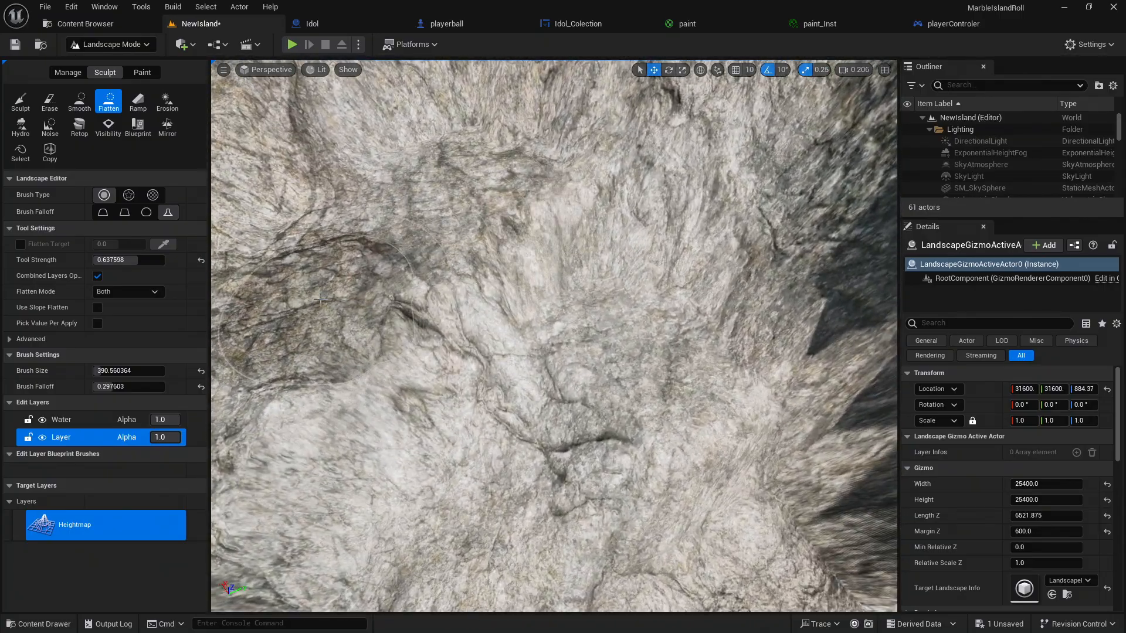
# Start a play test below the reshaped slope behind the arch and roll the marble up its rock face
pyautogui.moveTo(321, 299)
pyautogui.mouseDown(button='right')
pyautogui.moveTo(651, 299)
pyautogui.moveTo(681, 234)
pyautogui.moveTo(845, 235)
pyautogui.mouseUp(button='right')
pyautogui.press('w')
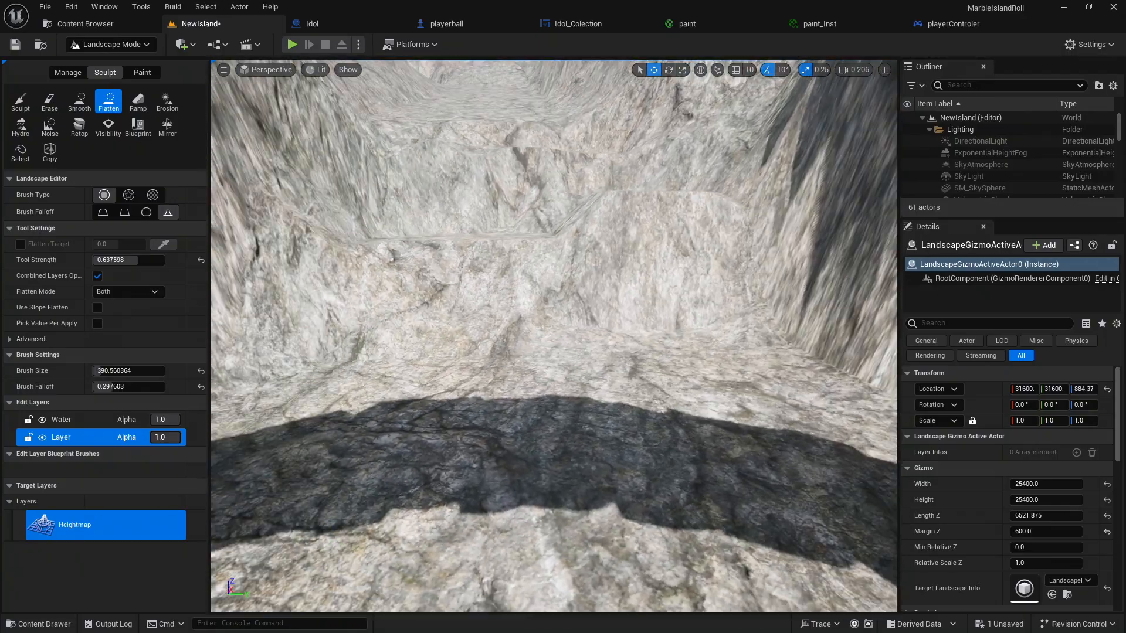
pyautogui.click(291, 45)
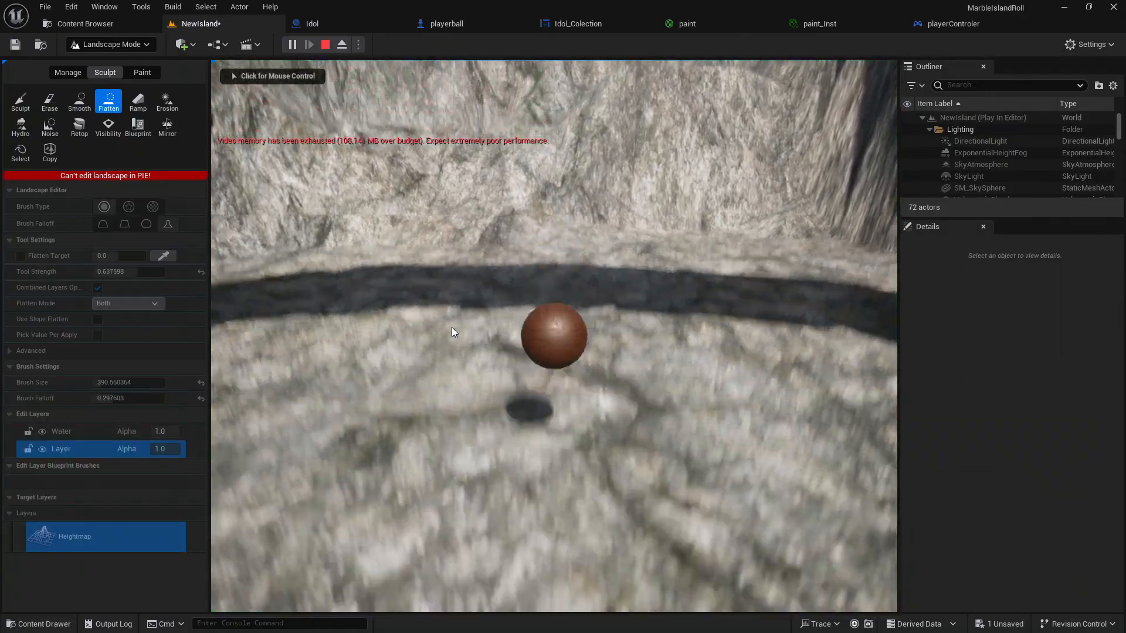
pyautogui.click(452, 328)
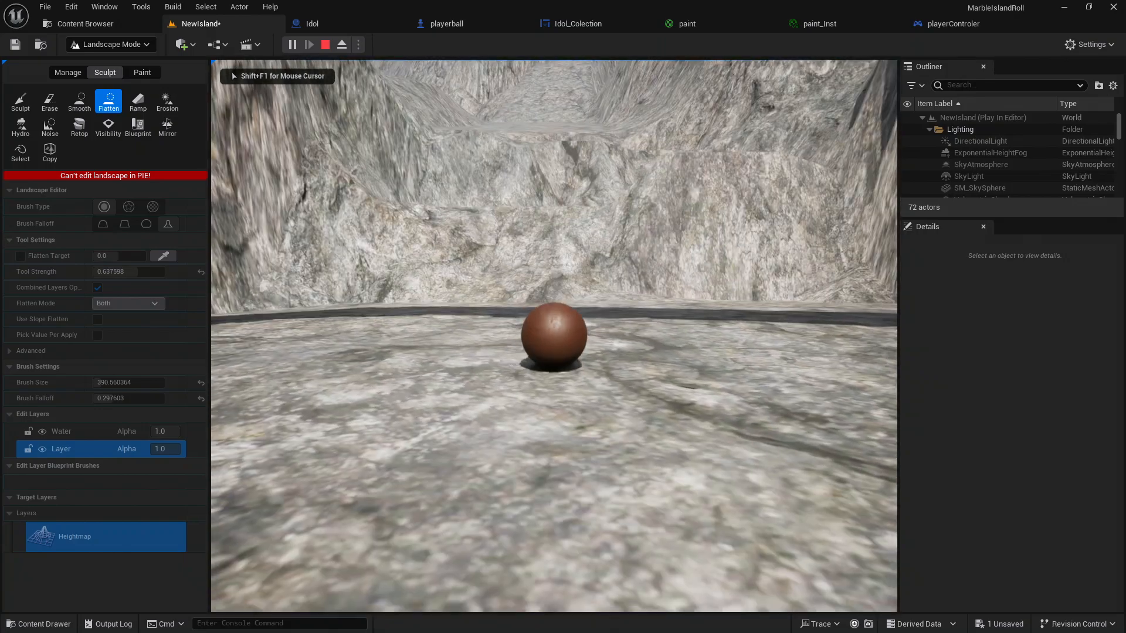
pyautogui.press('w')
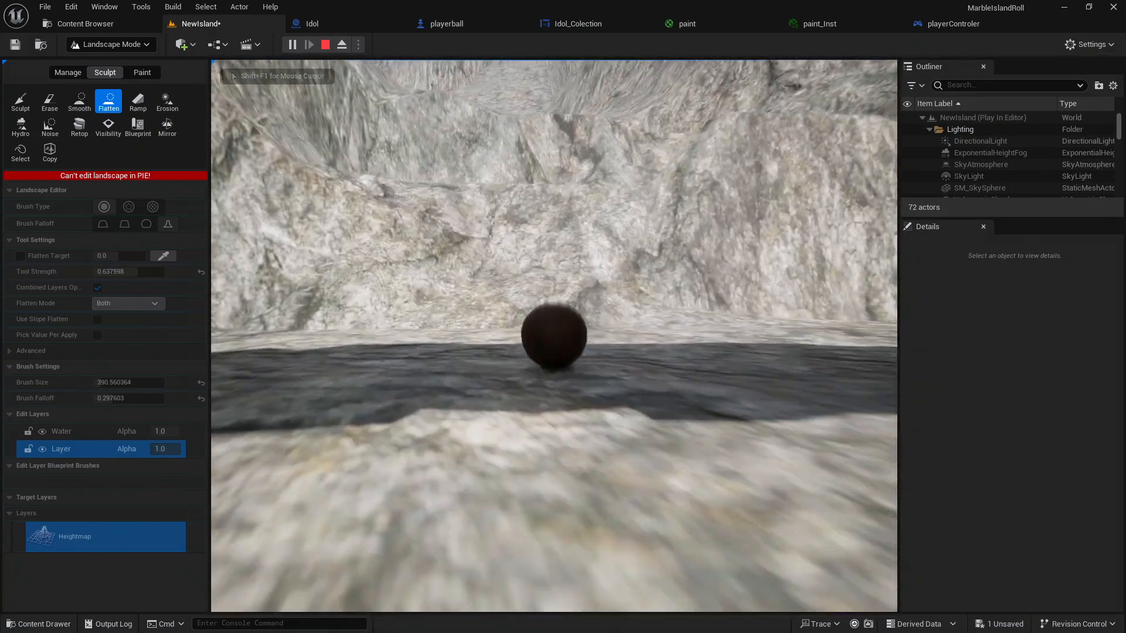
pyautogui.press('w')
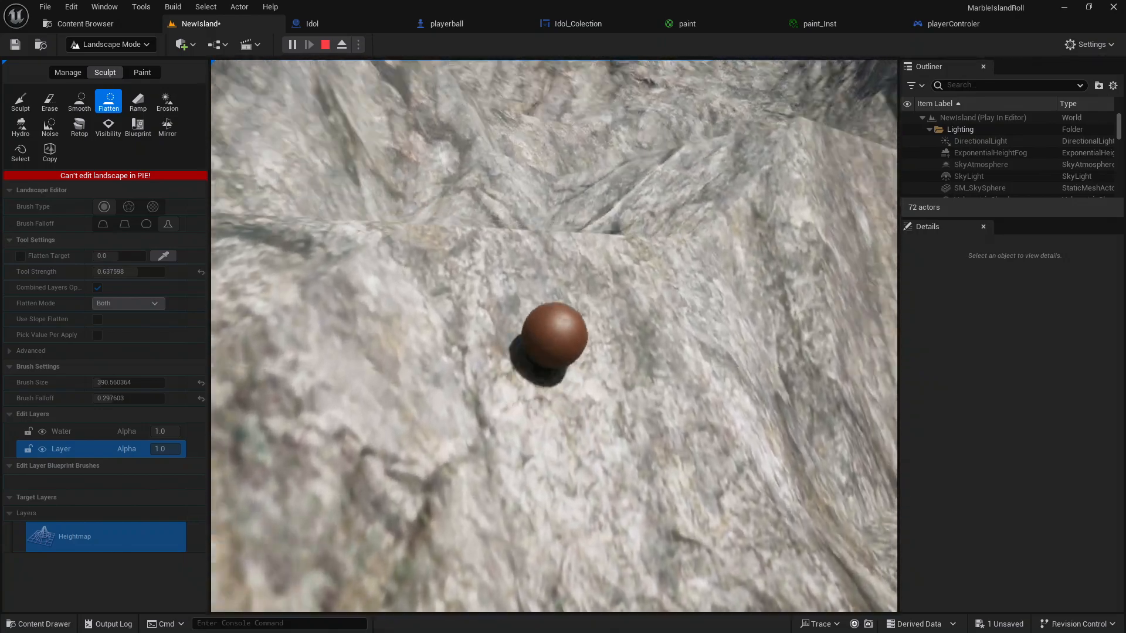
pyautogui.press('w')
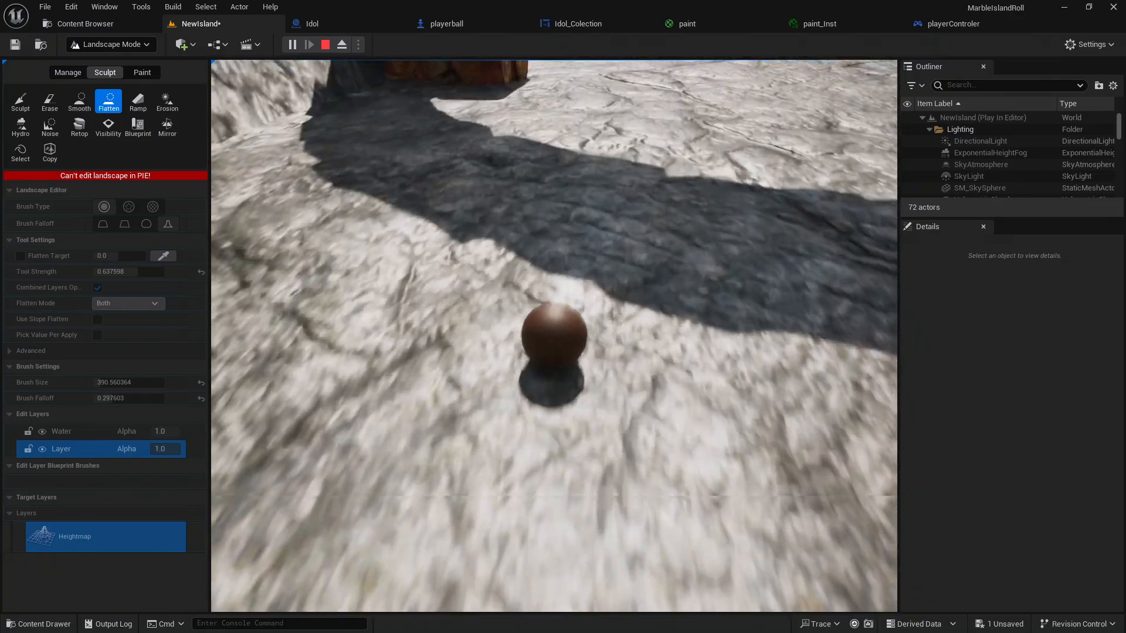
# Turn the marble around beside the arch and take another run up the rock slope
pyautogui.press('w')
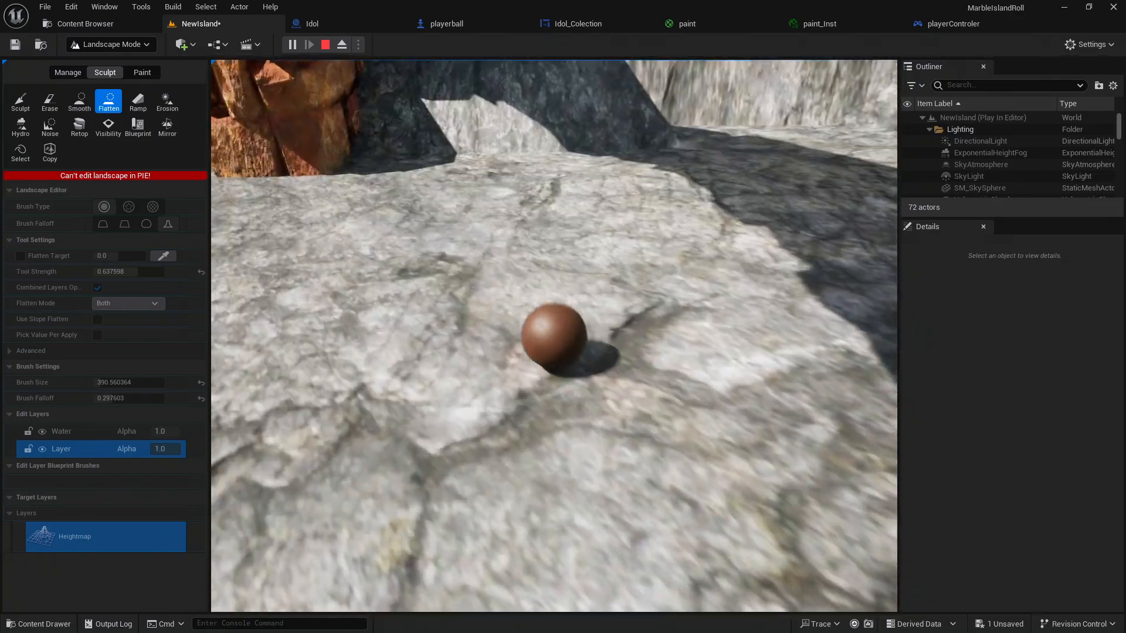
pyautogui.press('w')
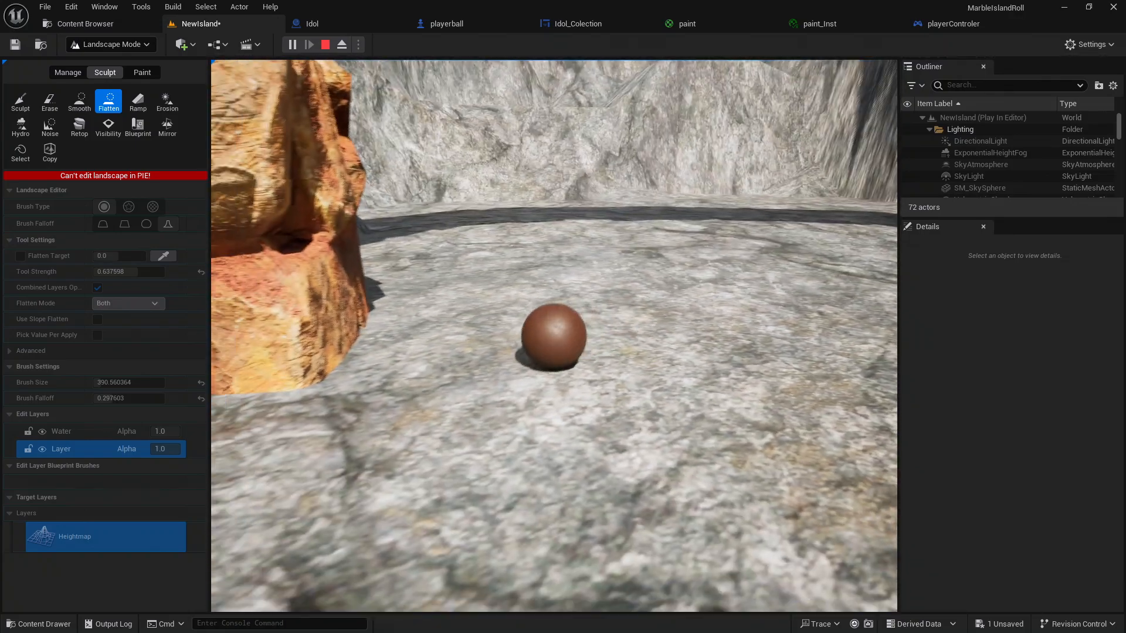
pyautogui.press('w')
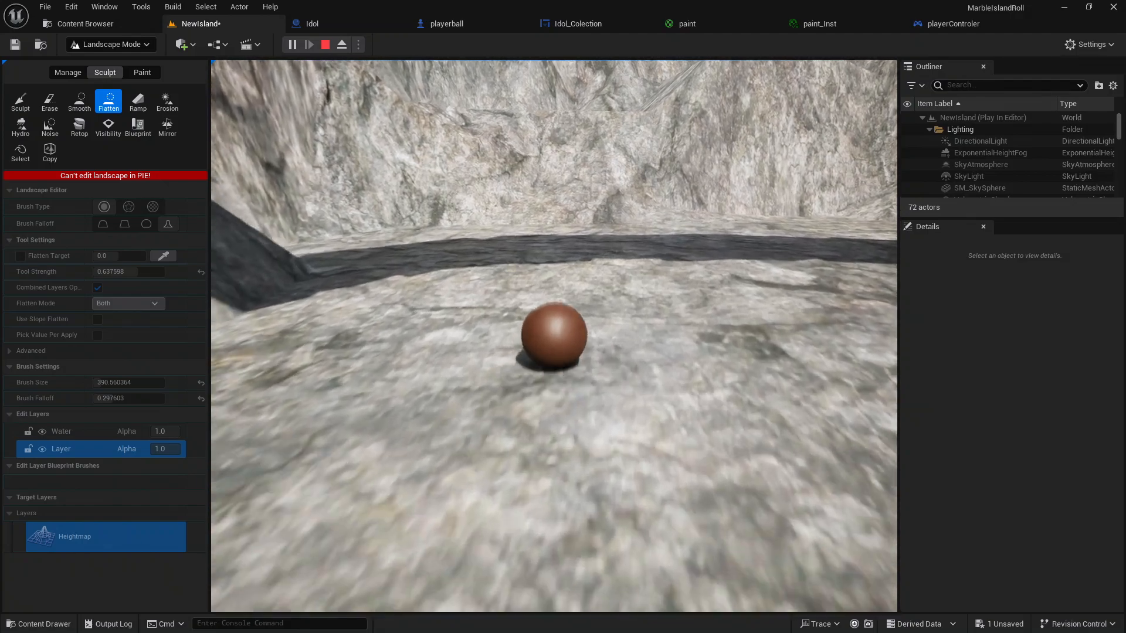
pyautogui.press('w')
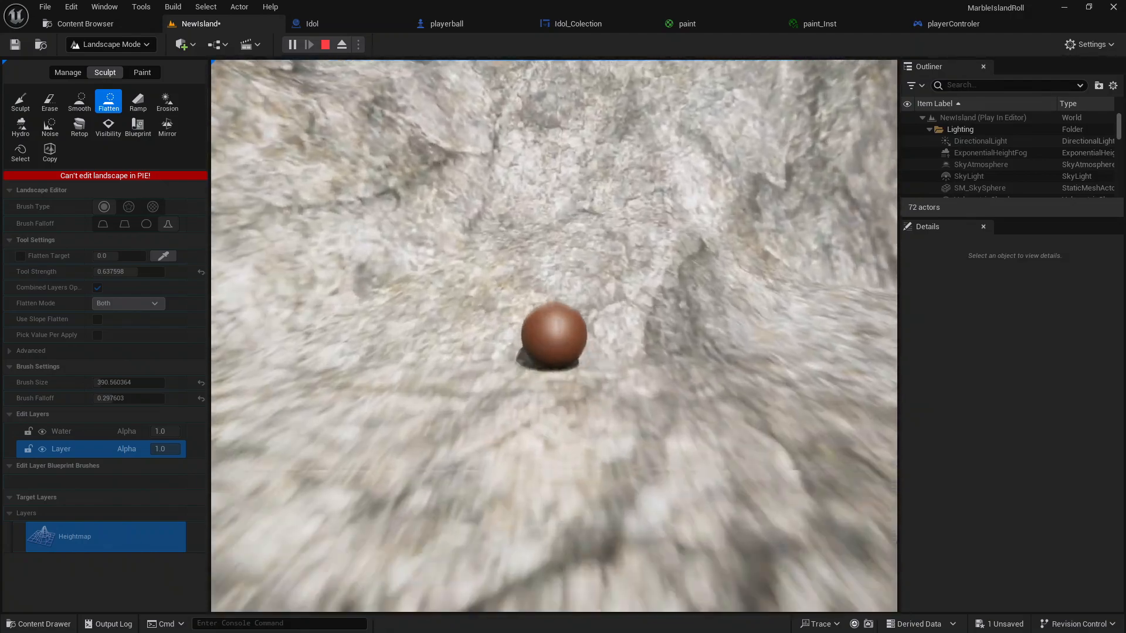
pyautogui.press('w')
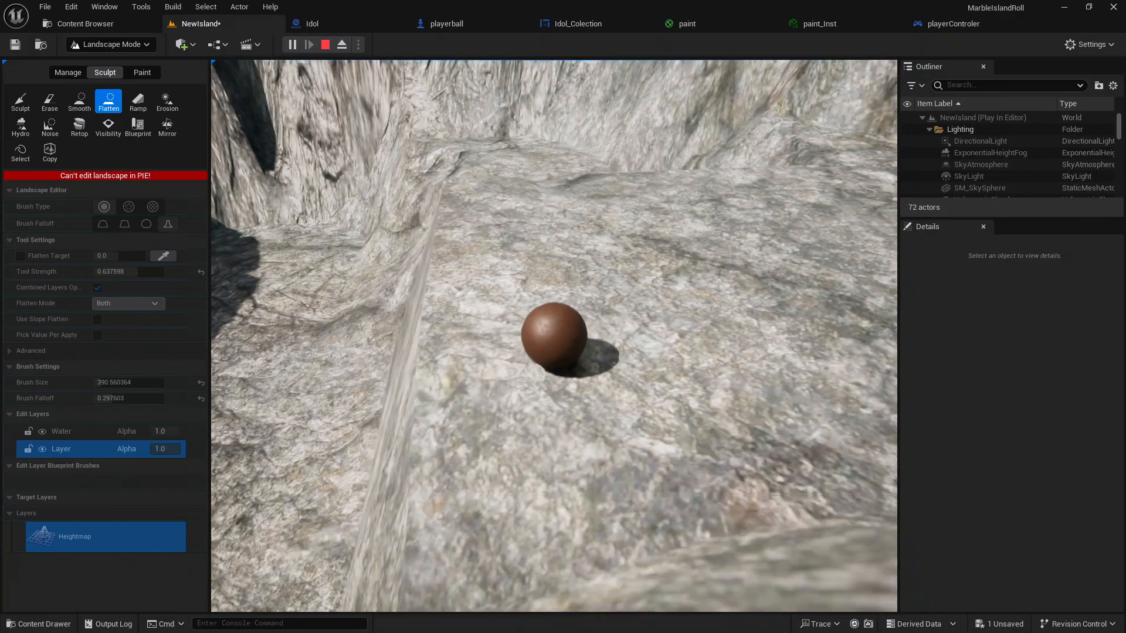
# Roll the marble around the upper rock ledges of the slope and end the play test
pyautogui.press('w')
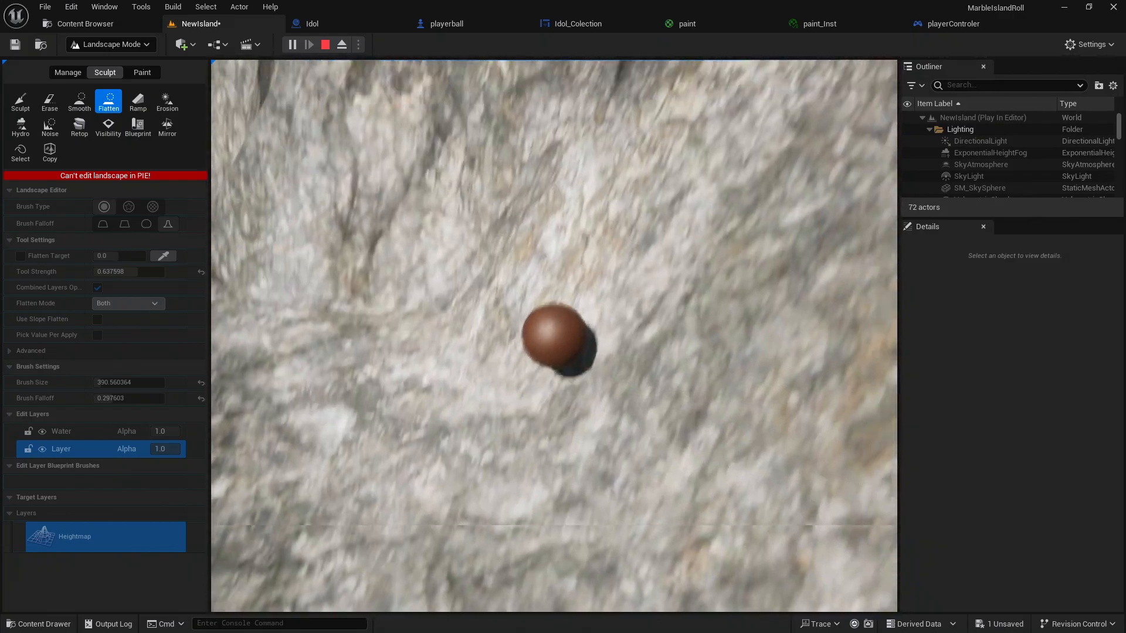
pyautogui.press('w')
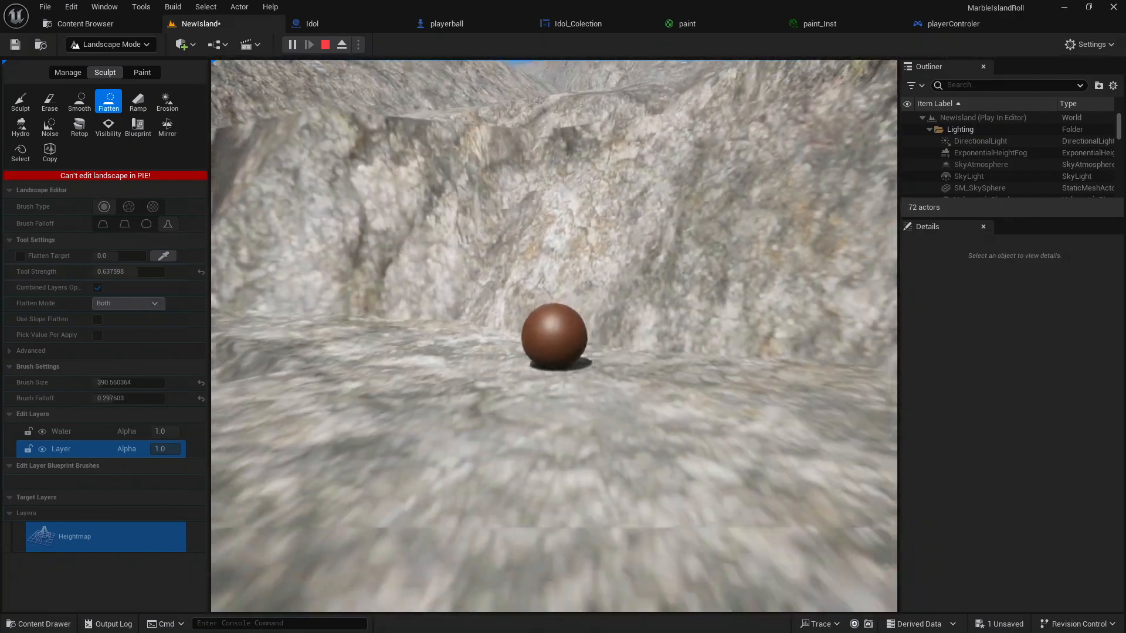
pyautogui.press('w')
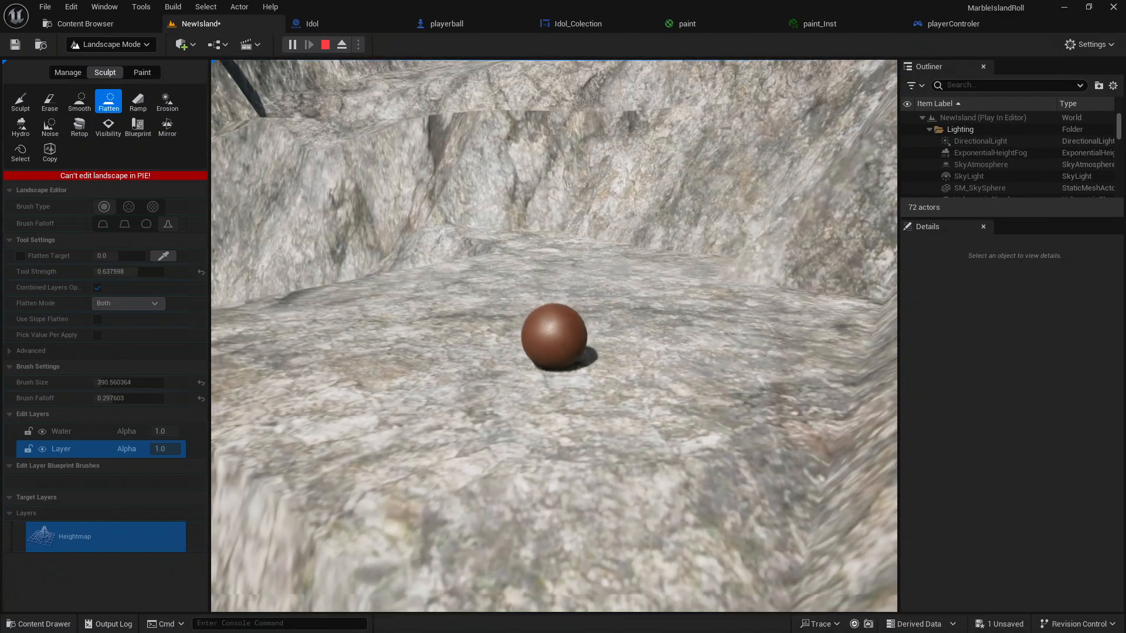
pyautogui.press('w')
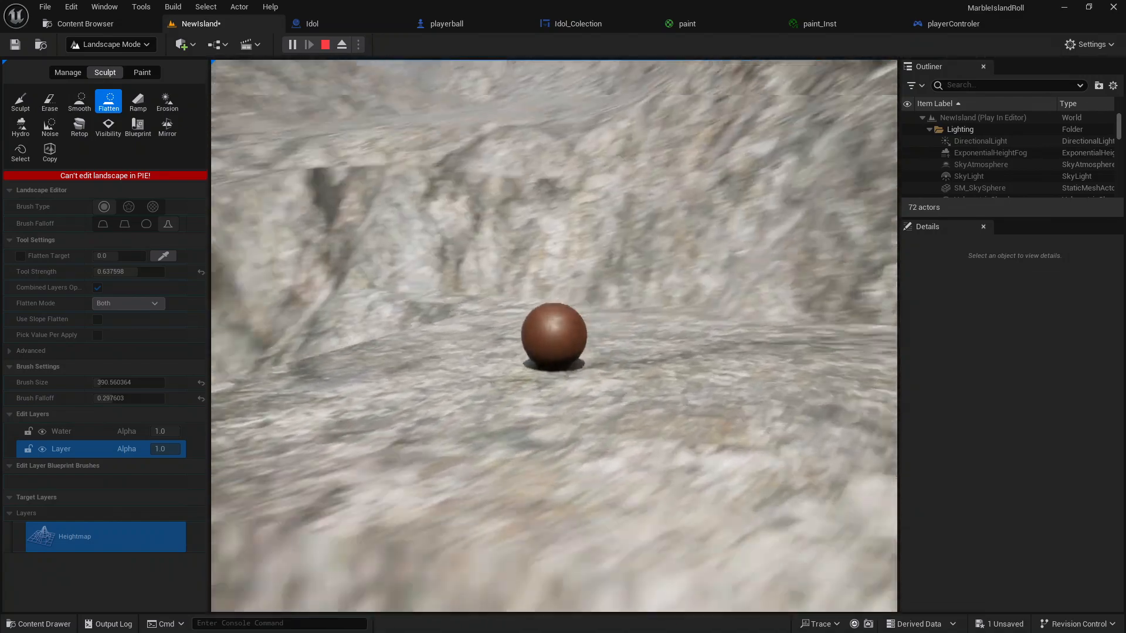
pyautogui.press('Escape')
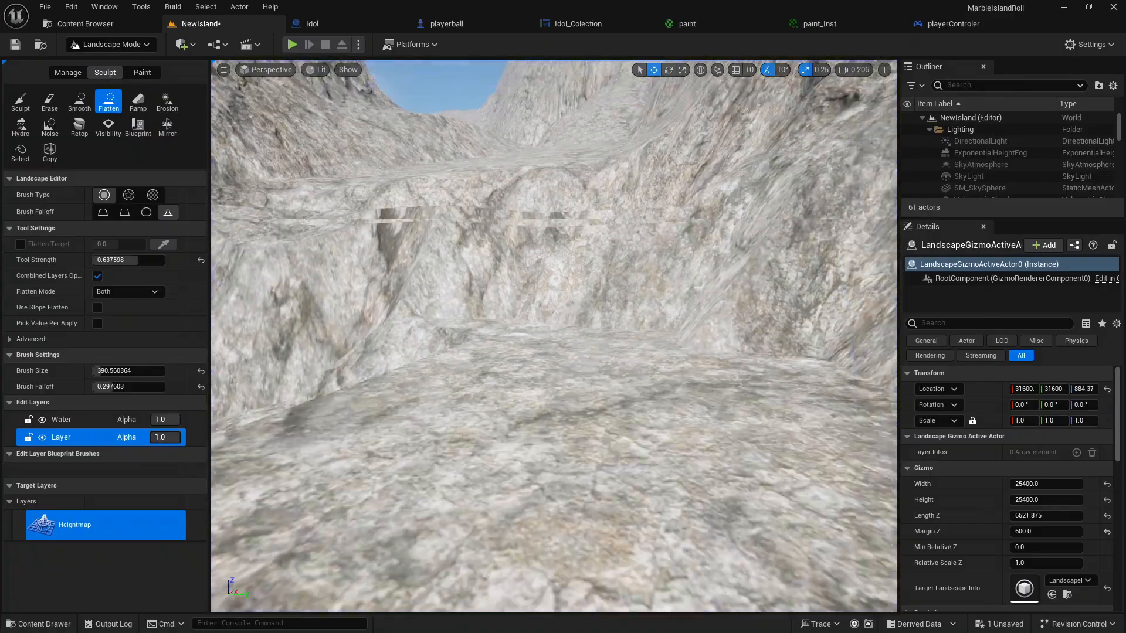
# Place a golden Idol from the project content in the middle of the flattened rock ledge above the arch
pyautogui.press('s')
pyautogui.moveTo(554, 336); pyautogui.dragTo(566, 431, button='right')
pyautogui.press('w')
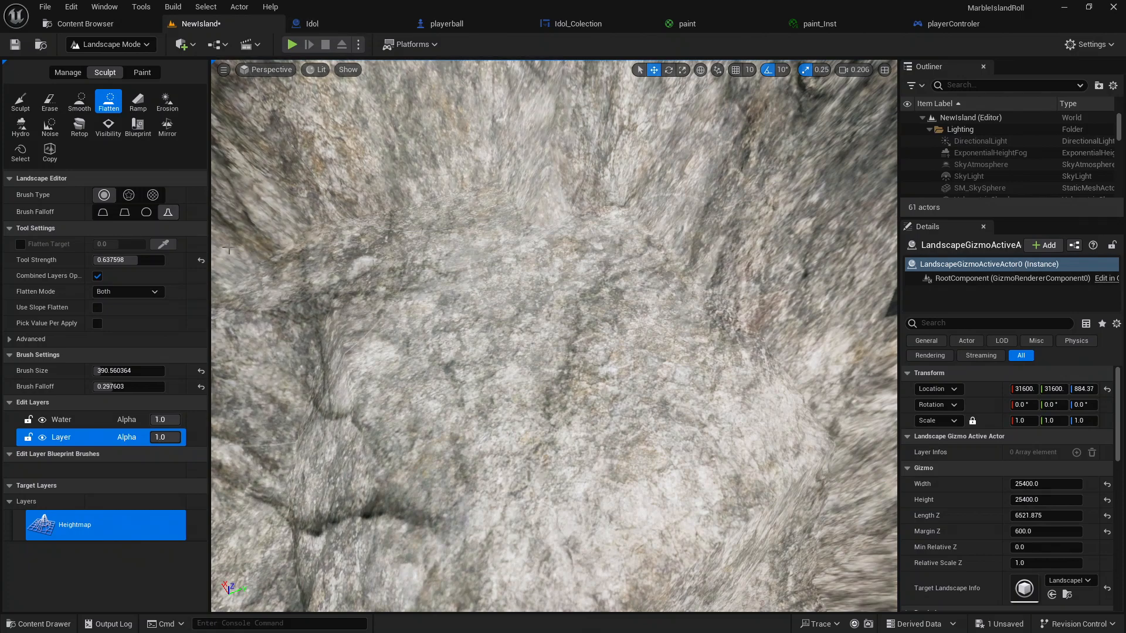
pyautogui.click(65, 623)
pyautogui.moveTo(290, 480); pyautogui.dragTo(481, 387)
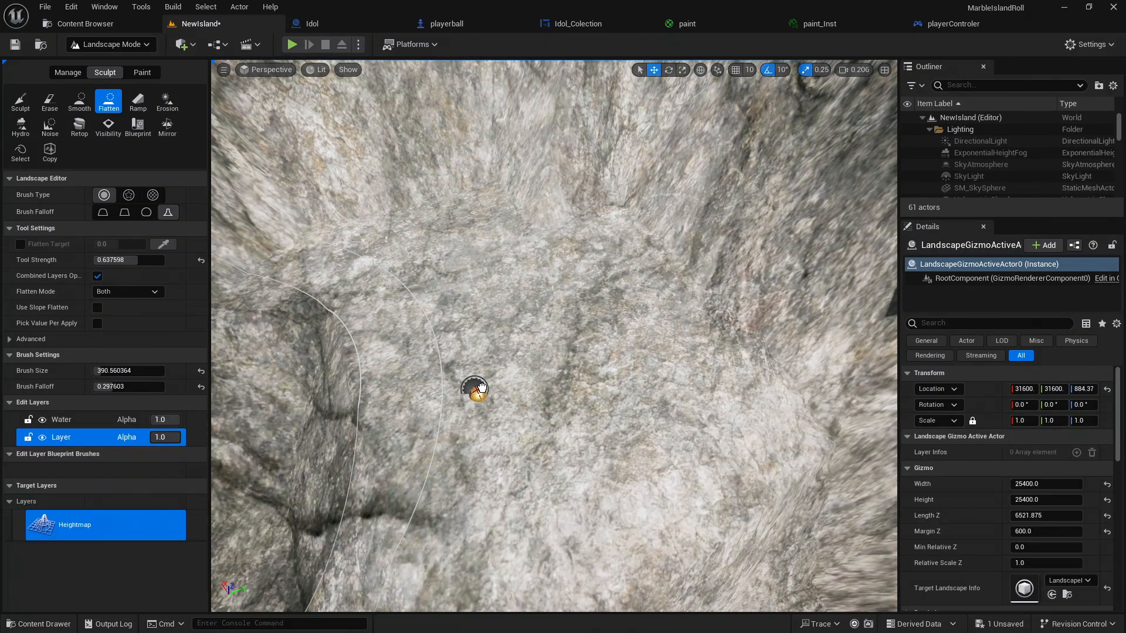
pyautogui.moveTo(541, 365); pyautogui.dragTo(542, 364)
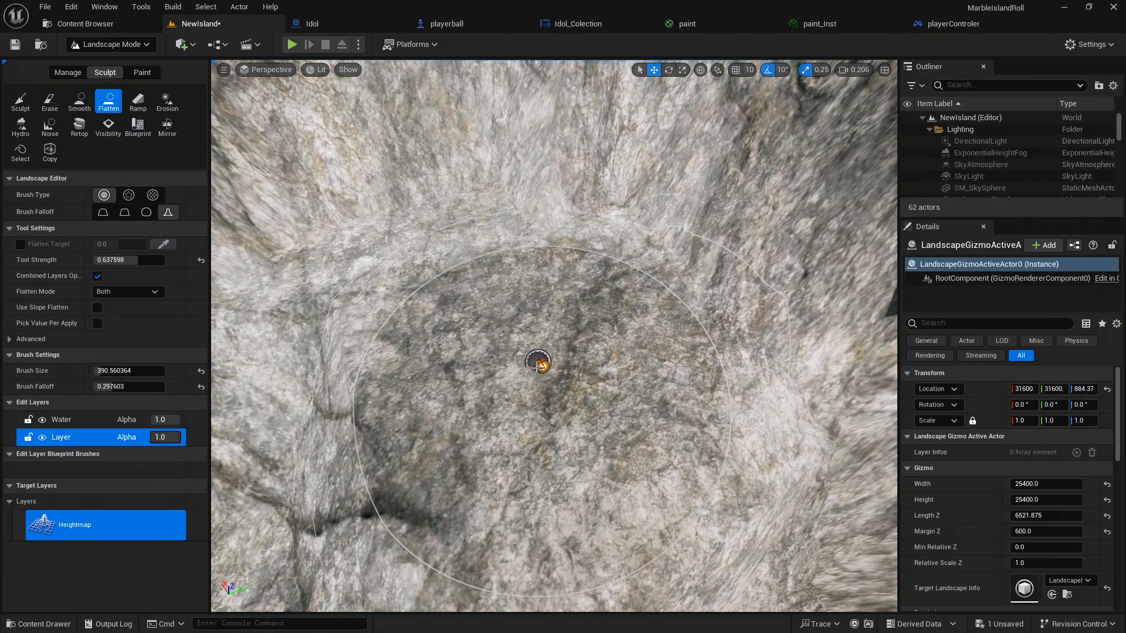
# Switch to Selection mode and raise the newly placed Idol on the ledge slightly, to about Z 2914.1
pyautogui.click(146, 50)
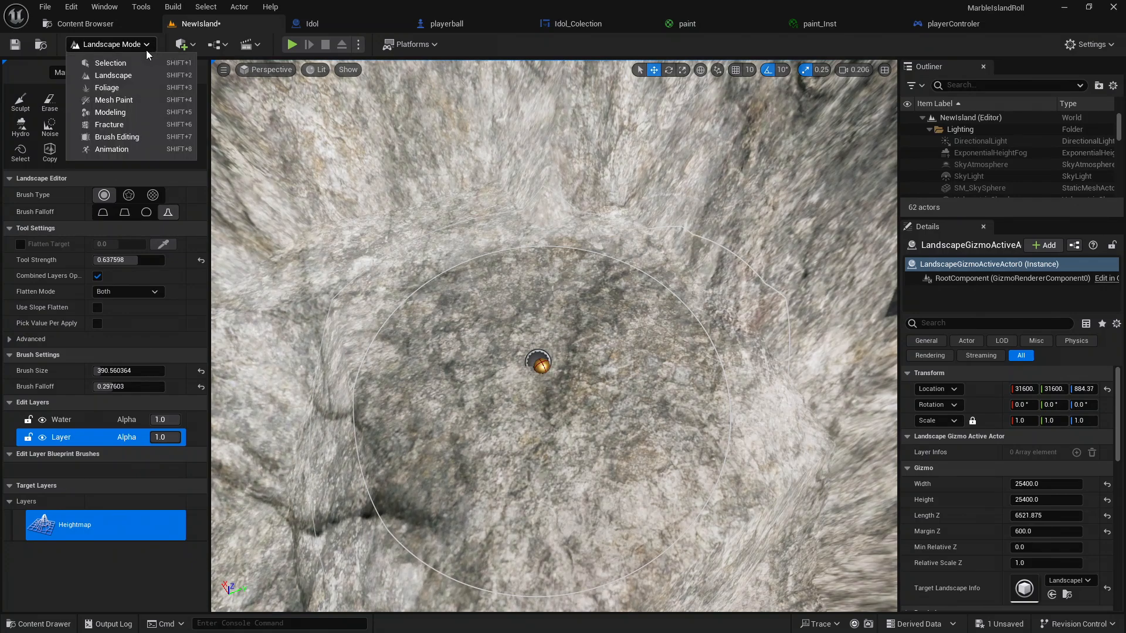
pyautogui.click(113, 65)
pyautogui.click(430, 382)
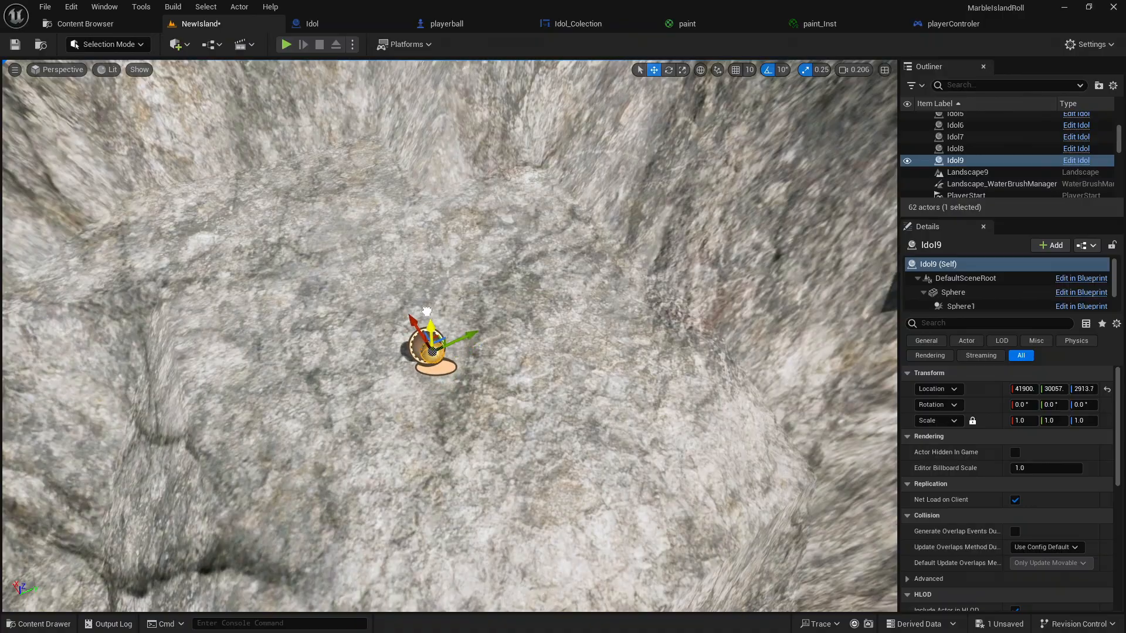
pyautogui.moveTo(427, 311); pyautogui.dragTo(427, 310)
# Look through the Props and Debris models of the ModularLostRuinKit for pieces to use at the arch
pyautogui.moveTo(427, 311); pyautogui.dragTo(463, 442, button='right')
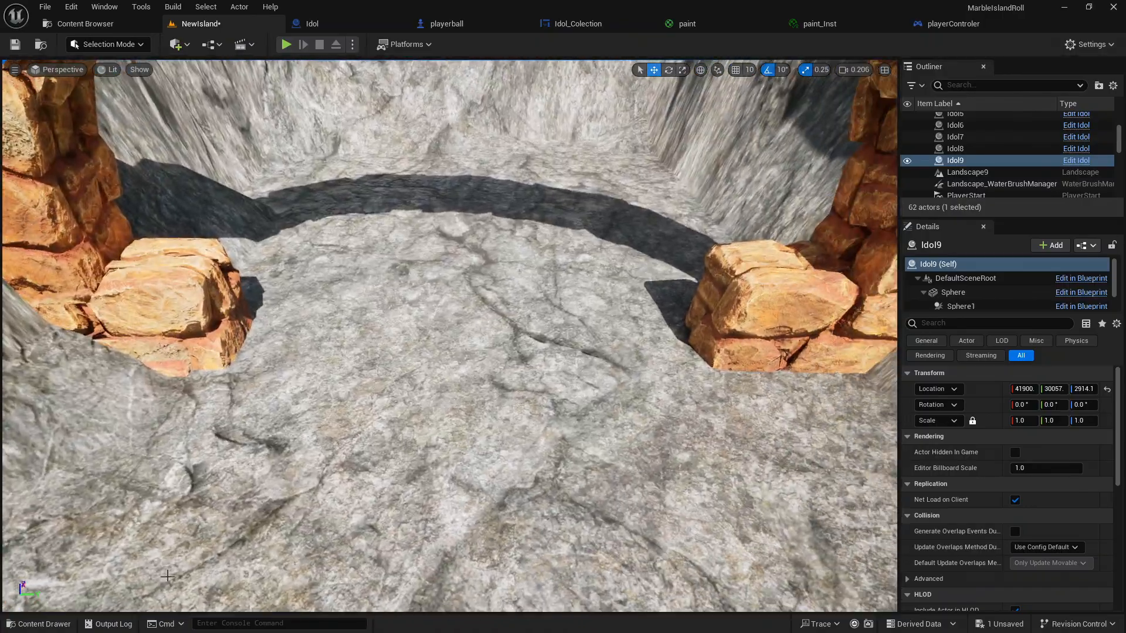
pyautogui.click(74, 625)
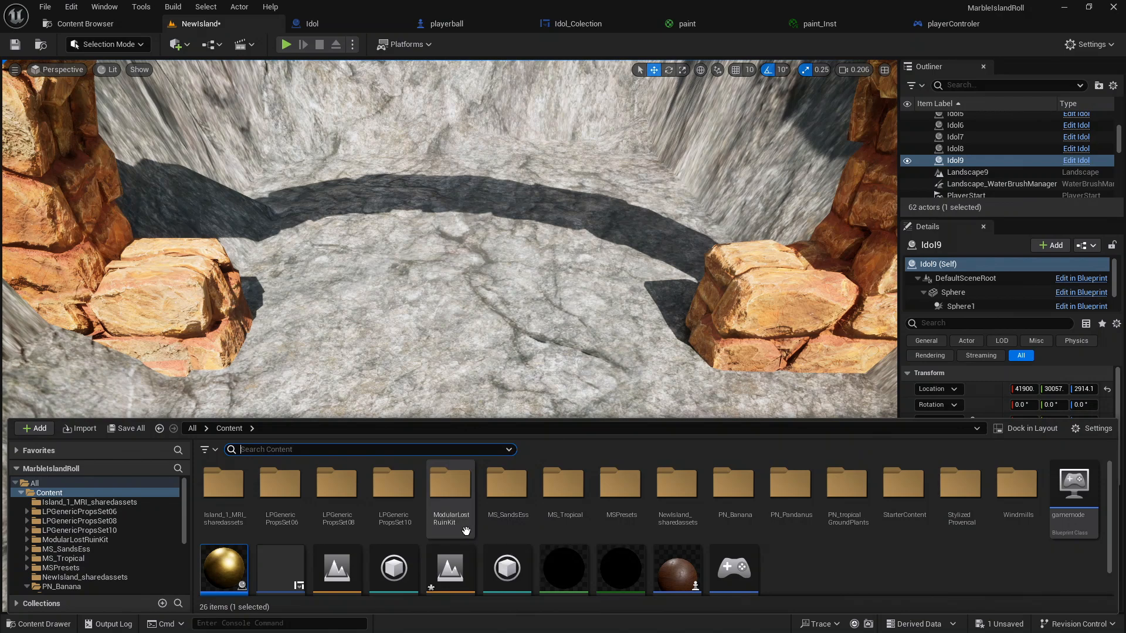
pyautogui.doubleClick(451, 505)
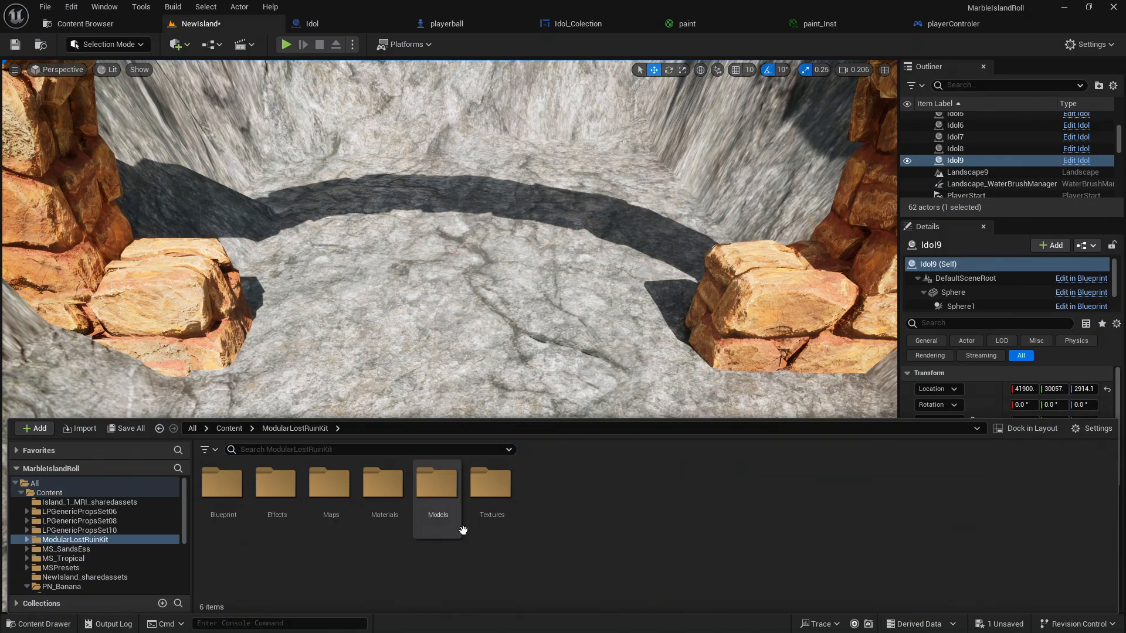
pyautogui.doubleClick(436, 493)
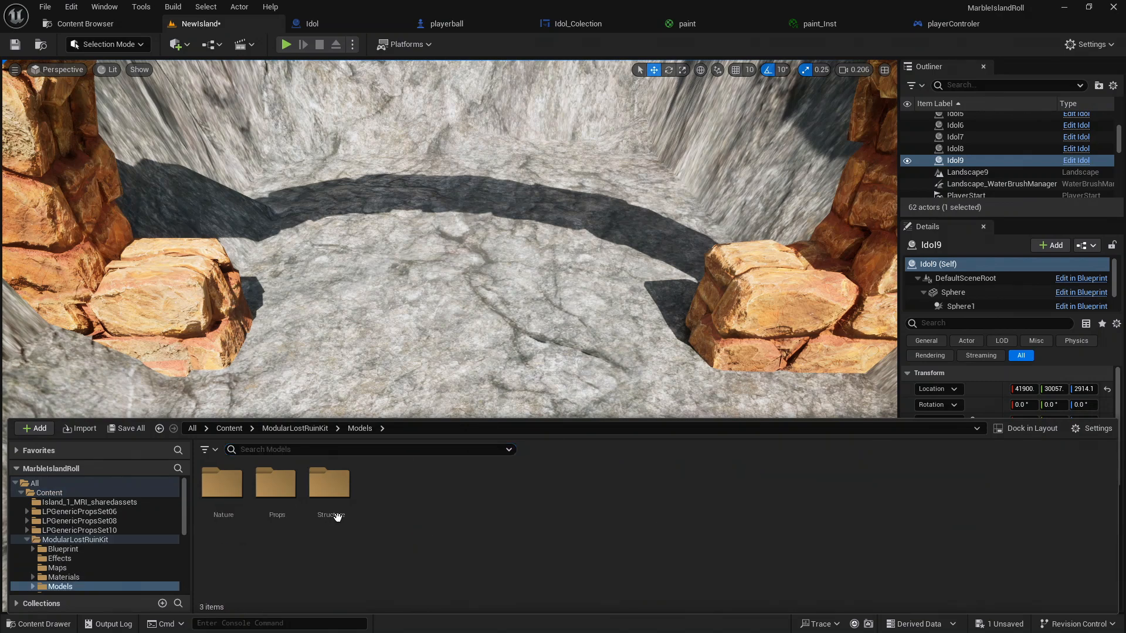
pyautogui.doubleClick(263, 499)
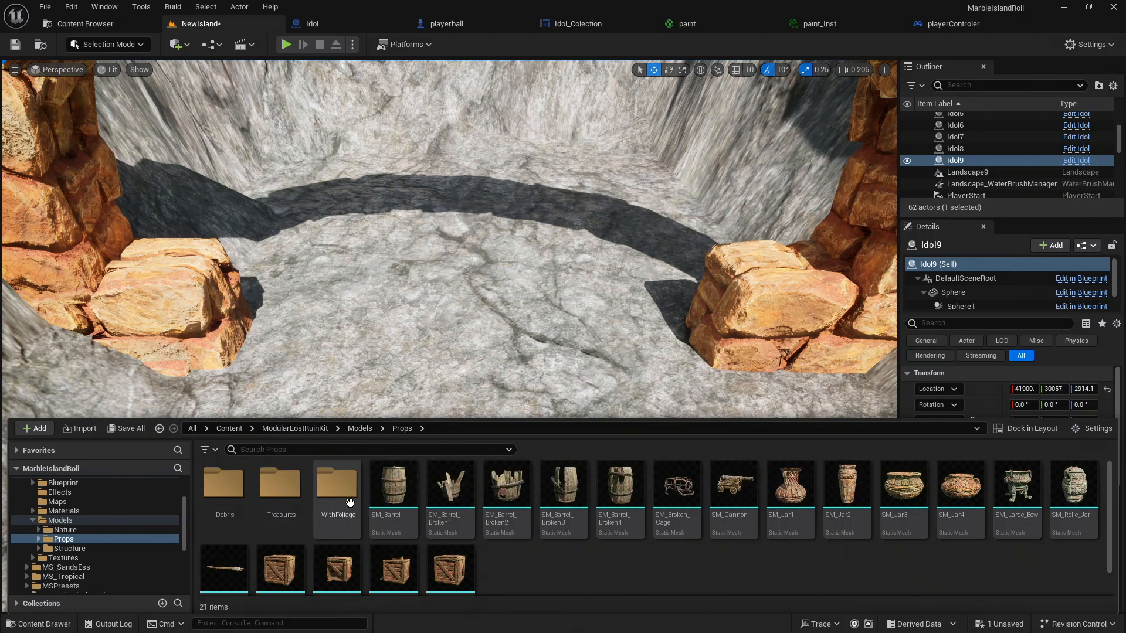
pyautogui.click(280, 499)
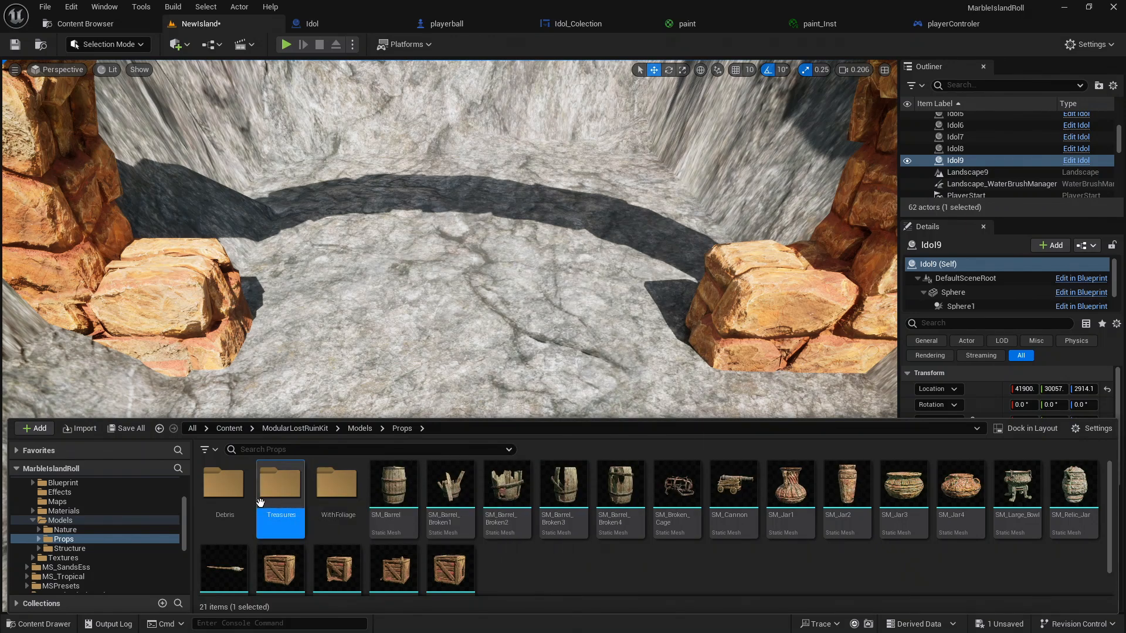
pyautogui.doubleClick(223, 493)
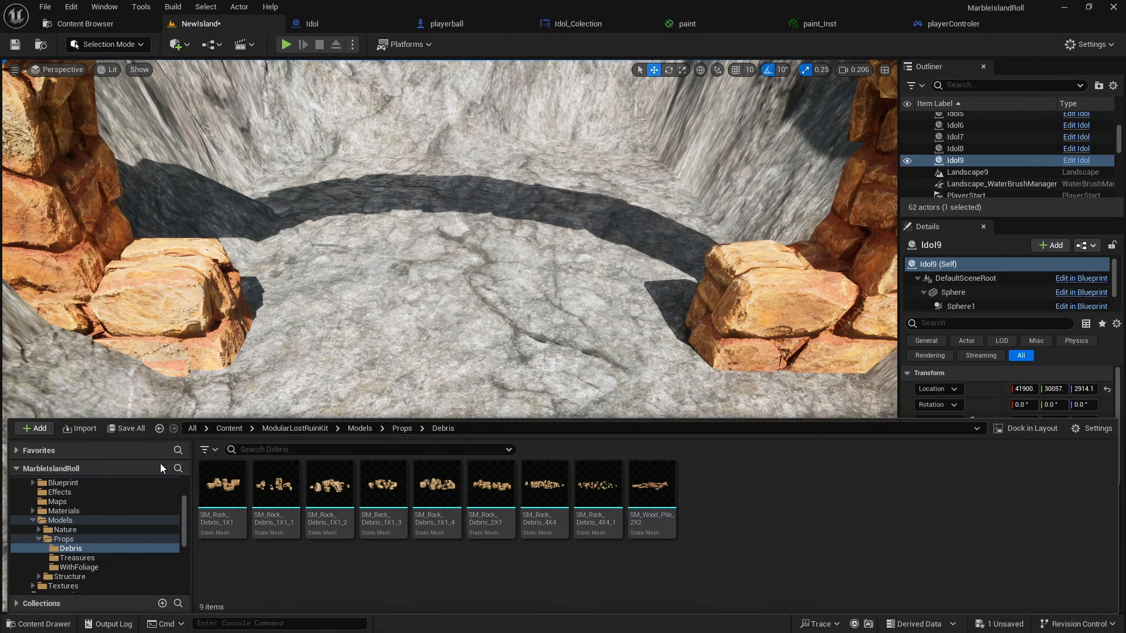
pyautogui.hotkey('alt', 'Left')
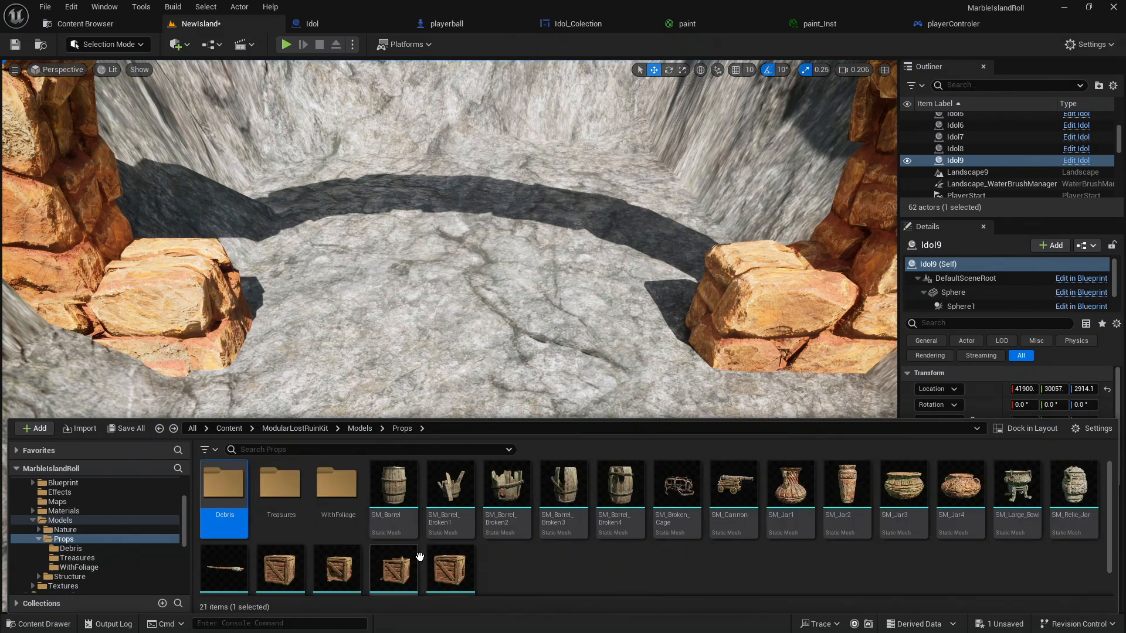
pyautogui.hotkey('alt', 'Left')
# Place SM_Block_Floor_4X2 from the kit's Structure models on the ground between the arch bases and rotate it 90° about Z
pyautogui.doubleClick(330, 484)
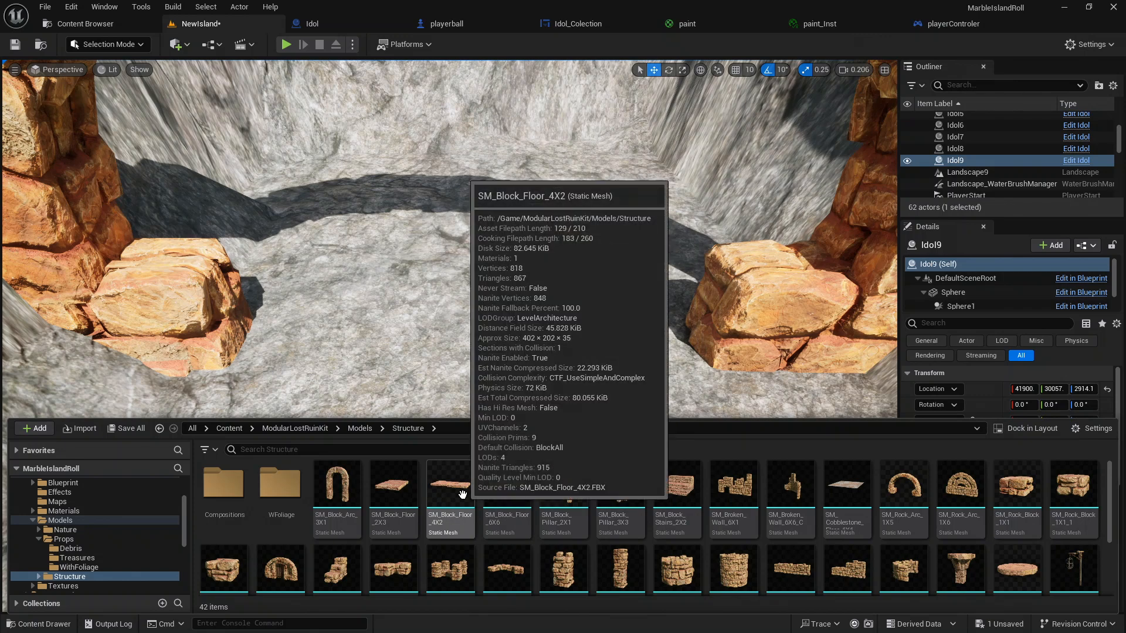
pyautogui.moveTo(461, 494); pyautogui.dragTo(460, 345)
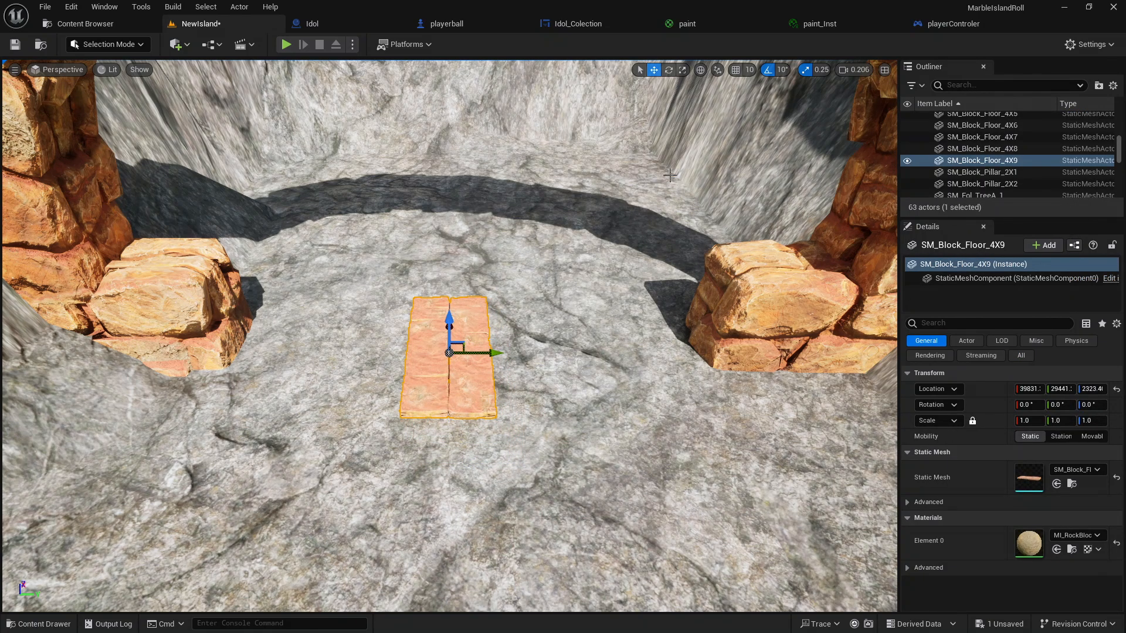
pyautogui.click(668, 69)
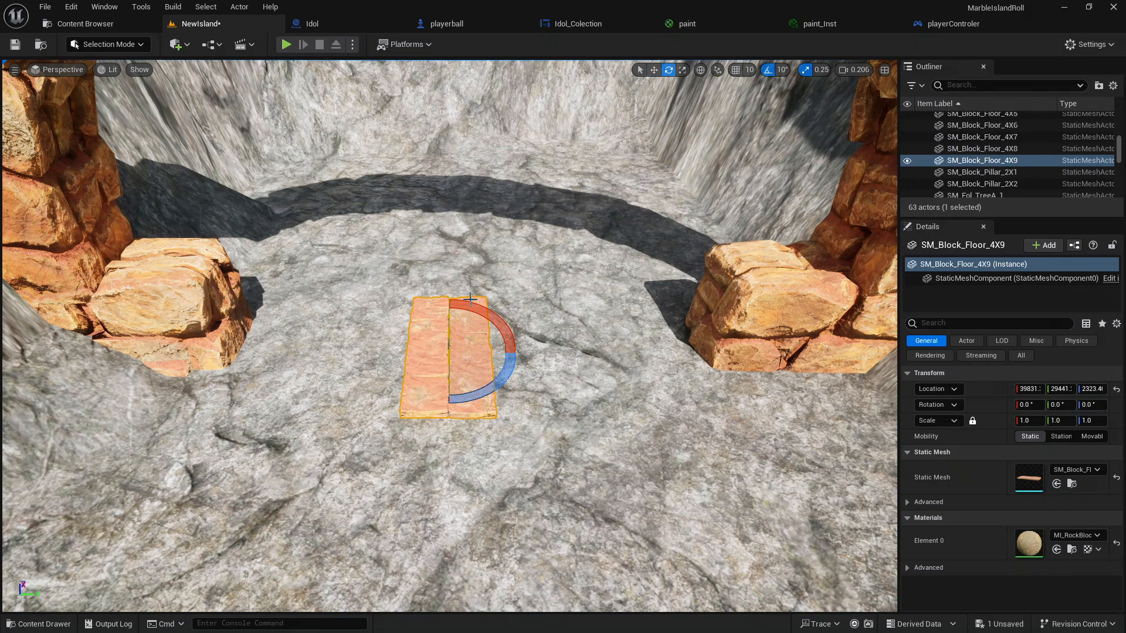
pyautogui.moveTo(510, 381); pyautogui.dragTo(519, 354)
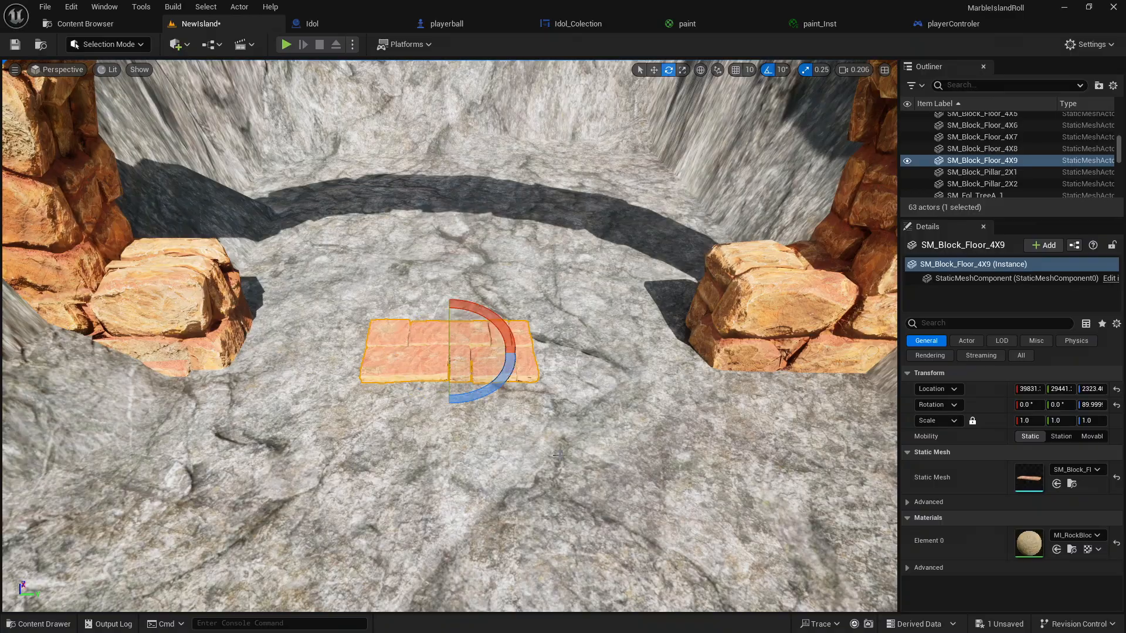
# Move the floor slab into the arch line against the left stone base, to about Y 29114 and Z 2312
pyautogui.moveTo(519, 354); pyautogui.dragTo(583, 398, button='right')
pyautogui.press('w')
pyautogui.press('s')
pyautogui.press('w')
pyautogui.press('s')
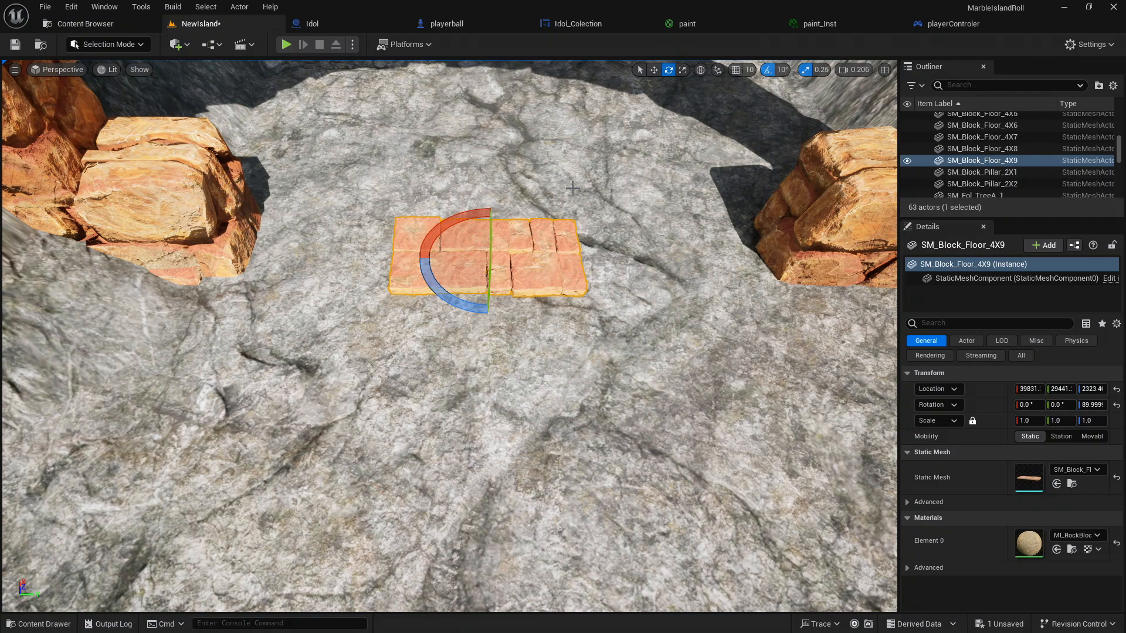
pyautogui.click(652, 69)
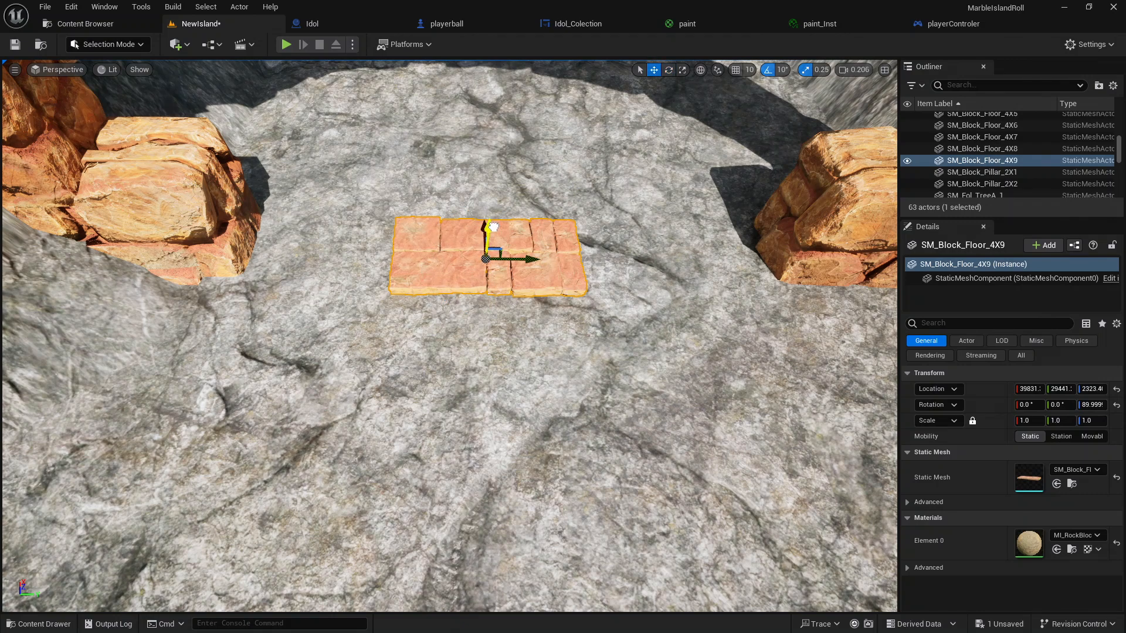
pyautogui.moveTo(493, 227); pyautogui.dragTo(481, 220)
pyautogui.moveTo(532, 252); pyautogui.dragTo(384, 251)
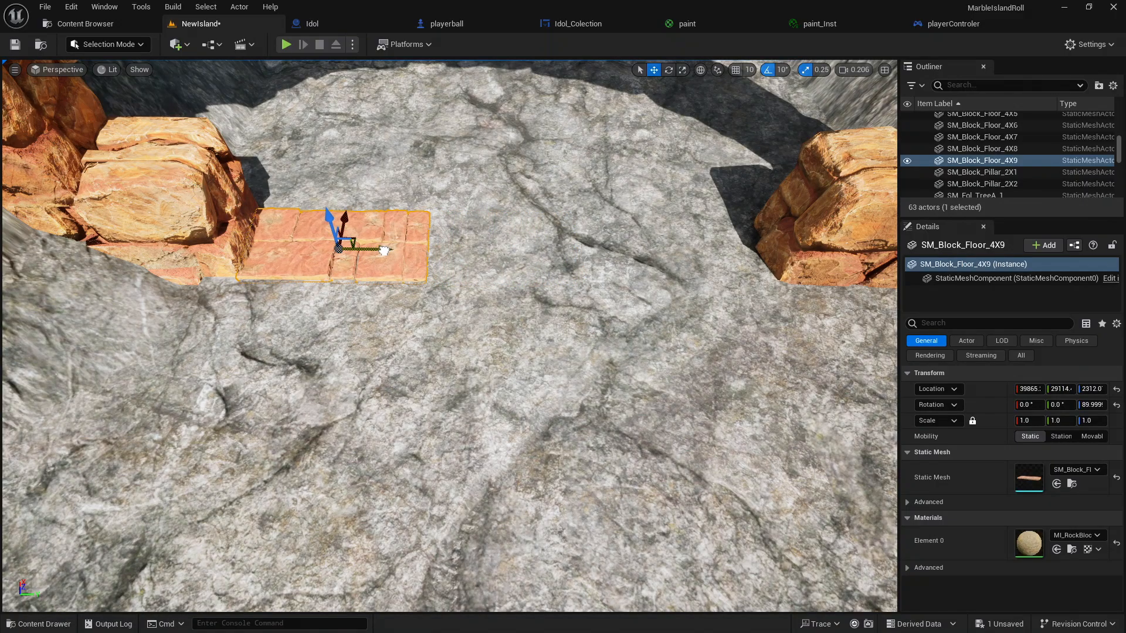
# Duplicate the floor slab twice along Y, to about 29507 and 29905, to form a row across the arch opening
pyautogui.moveTo(415, 263); pyautogui.dragTo(487, 303, button='right')
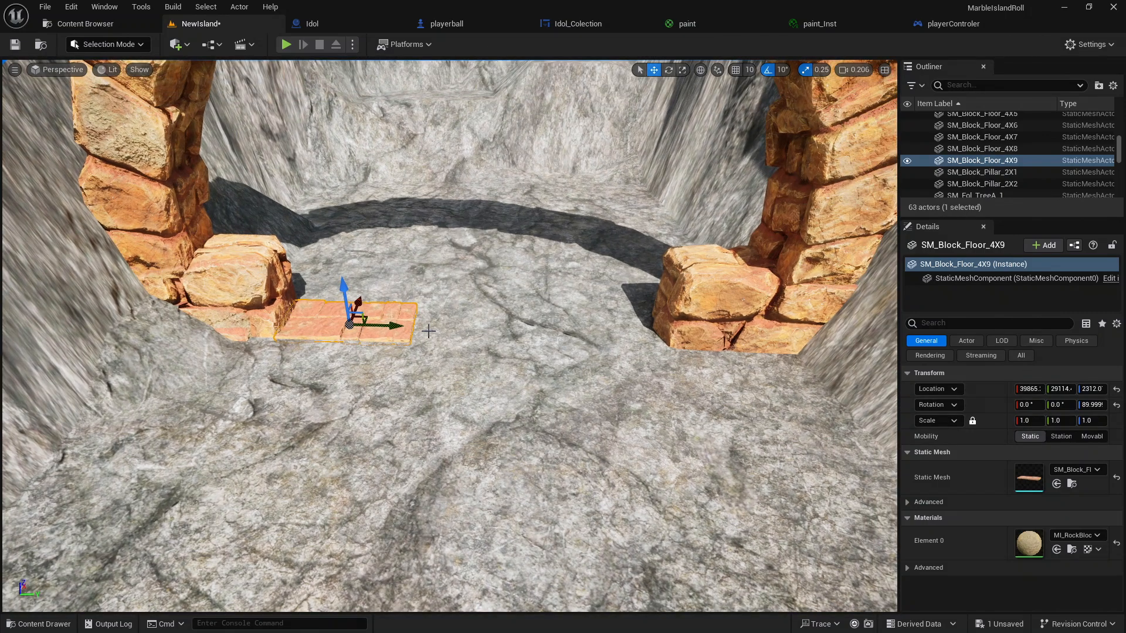
pyautogui.keyDown('alt'); pyautogui.moveTo(394, 321); pyautogui.dragTo(520, 348); pyautogui.keyUp('alt')
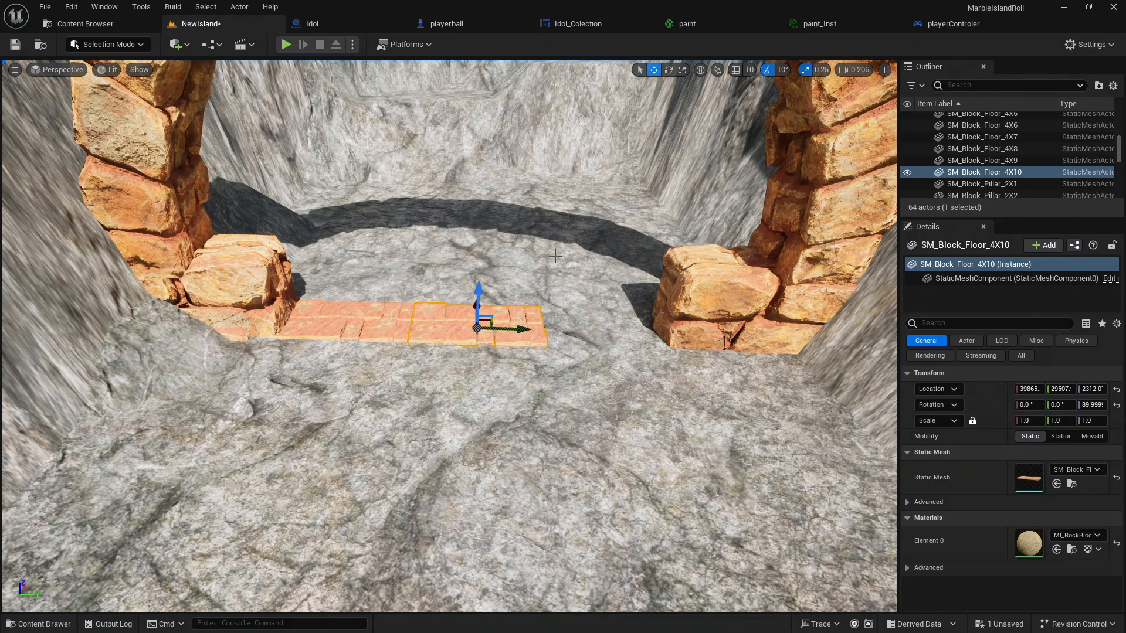
pyautogui.keyDown('alt'); pyautogui.moveTo(531, 326); pyautogui.dragTo(651, 336); pyautogui.keyUp('alt')
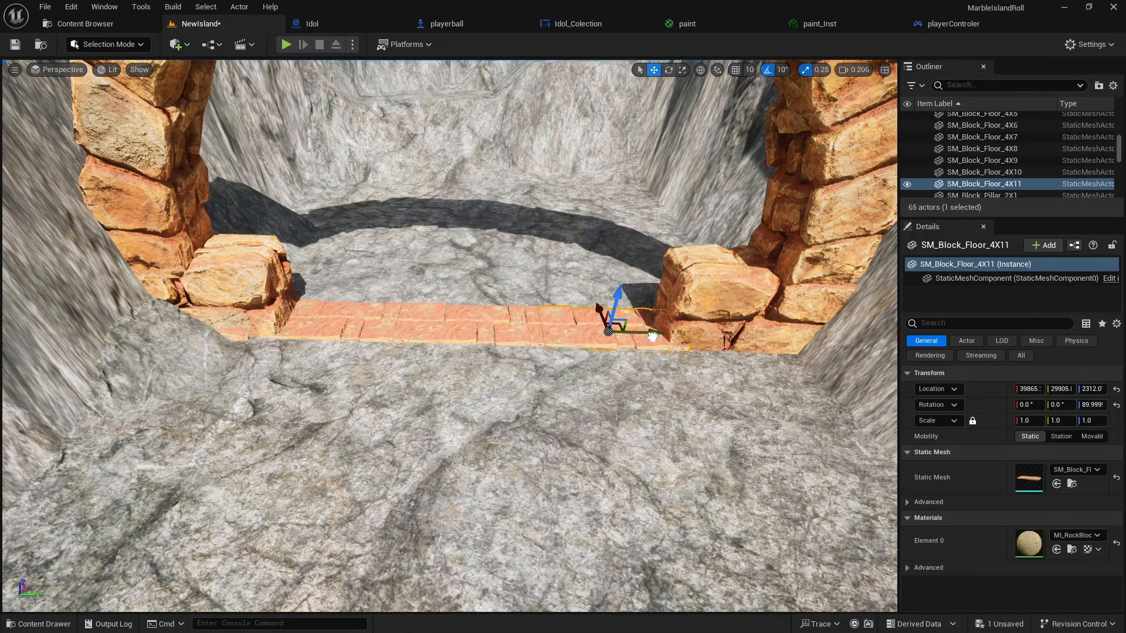
# Try a Y scale of 1.5 on the slab at the right stone base, and reset it to 1
pyautogui.click(1056, 421)
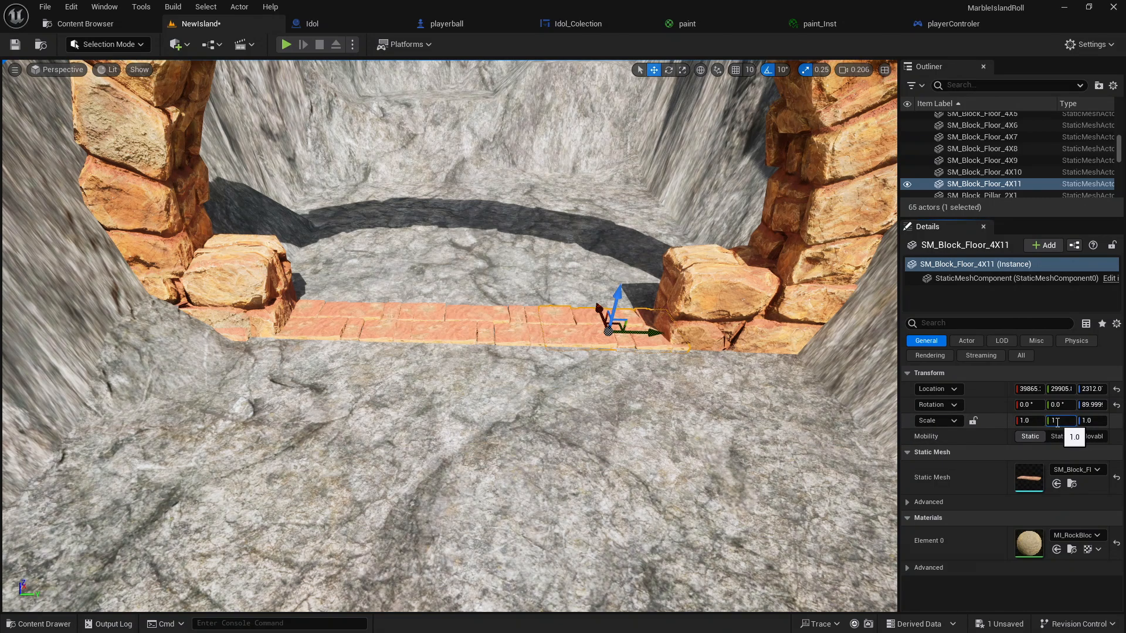
pyautogui.write('1.5')
pyautogui.press('Return')
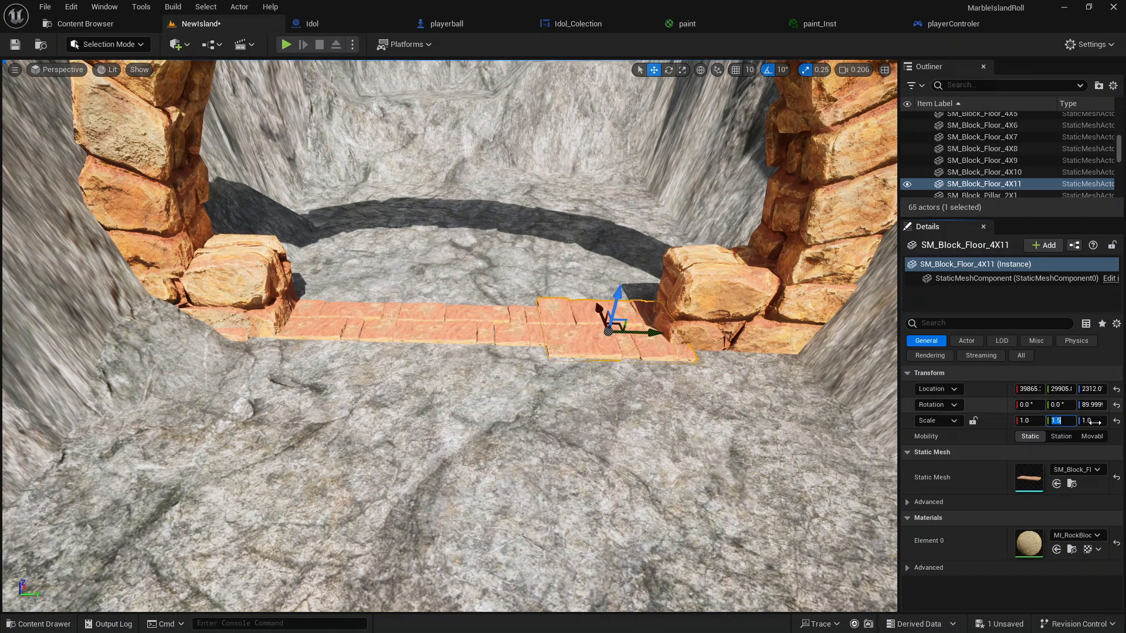
pyautogui.write('1')
# Set the right-hand slab's X scale to 1.5 and slide it further under the stone base, to about Y 30013
pyautogui.click(1034, 422)
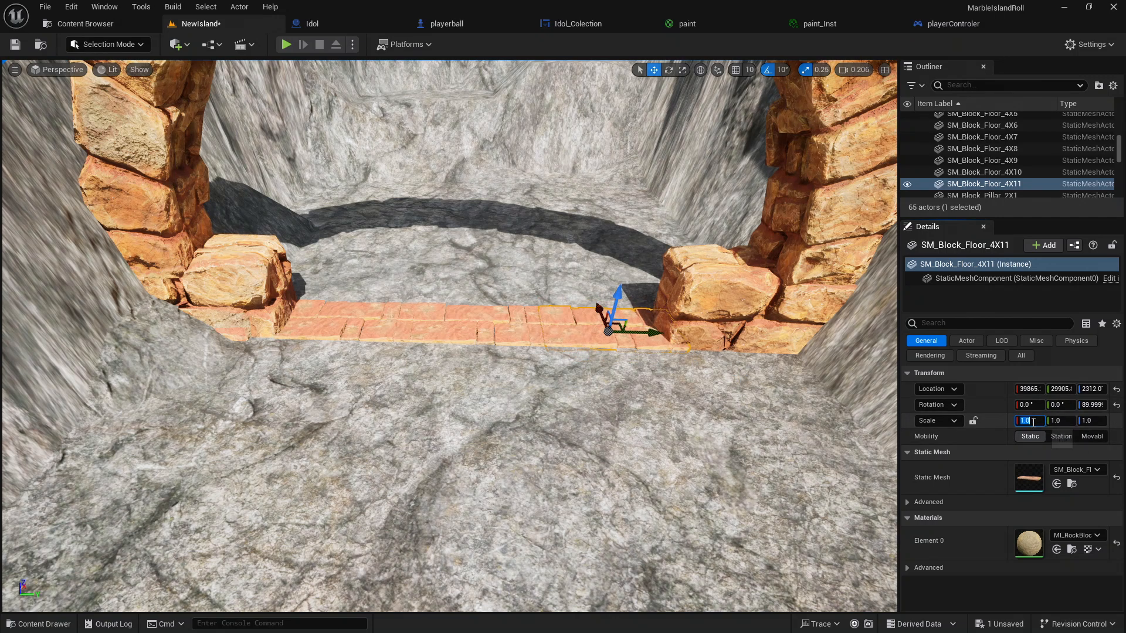
pyautogui.write('1.')
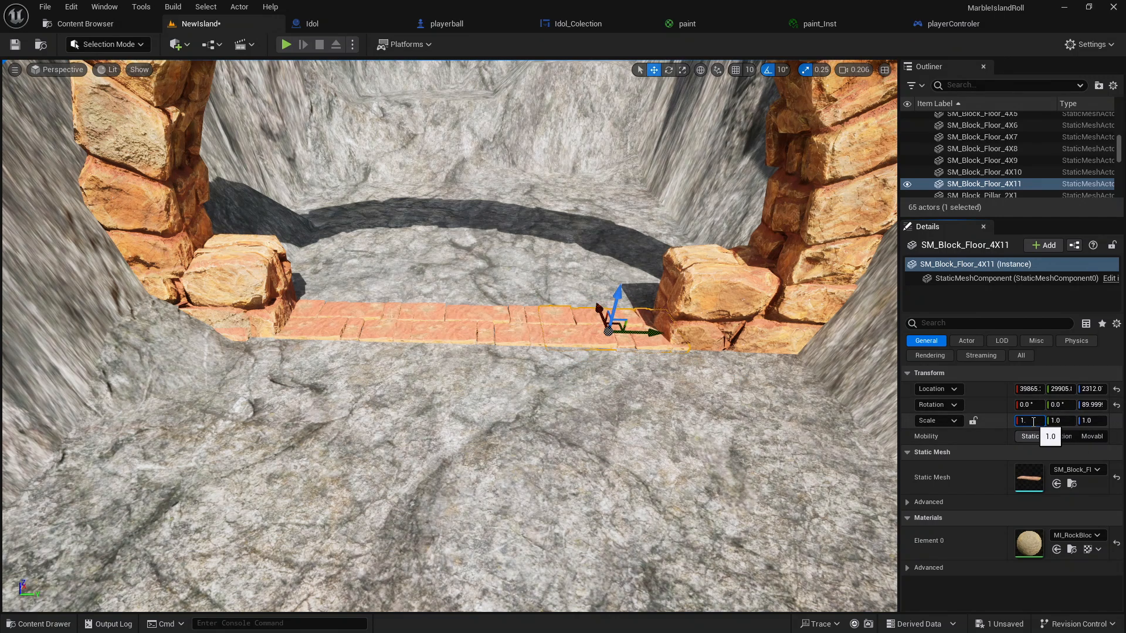
pyautogui.write('5')
pyautogui.press('Tab')
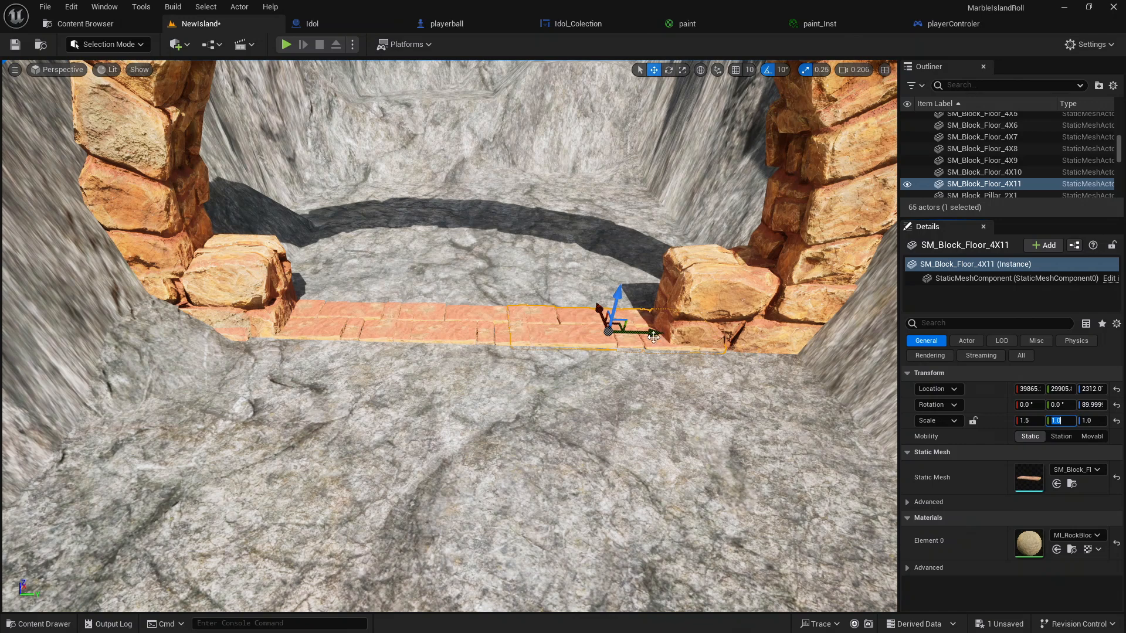
pyautogui.moveTo(654, 336)
pyautogui.mouseDown()
pyautogui.moveTo(681, 342)
pyautogui.moveTo(668, 341)
pyautogui.mouseUp()
# Nudge the middle slab to about Y 29516 and turn it around to a Z rotation of -90°
pyautogui.click(503, 333)
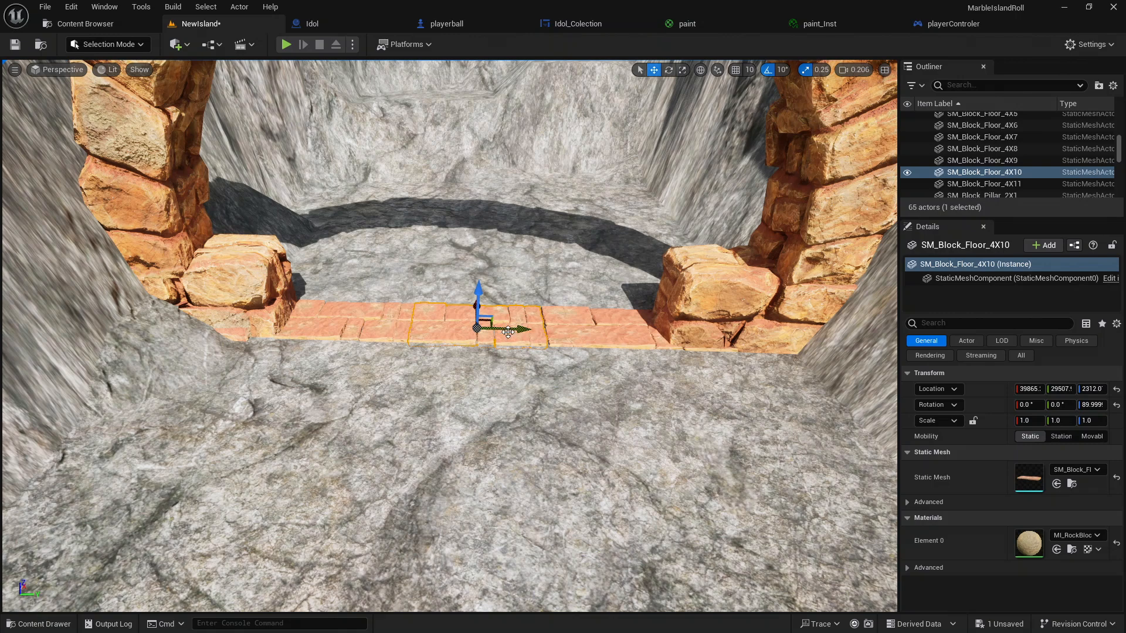
pyautogui.moveTo(509, 331); pyautogui.dragTo(512, 330)
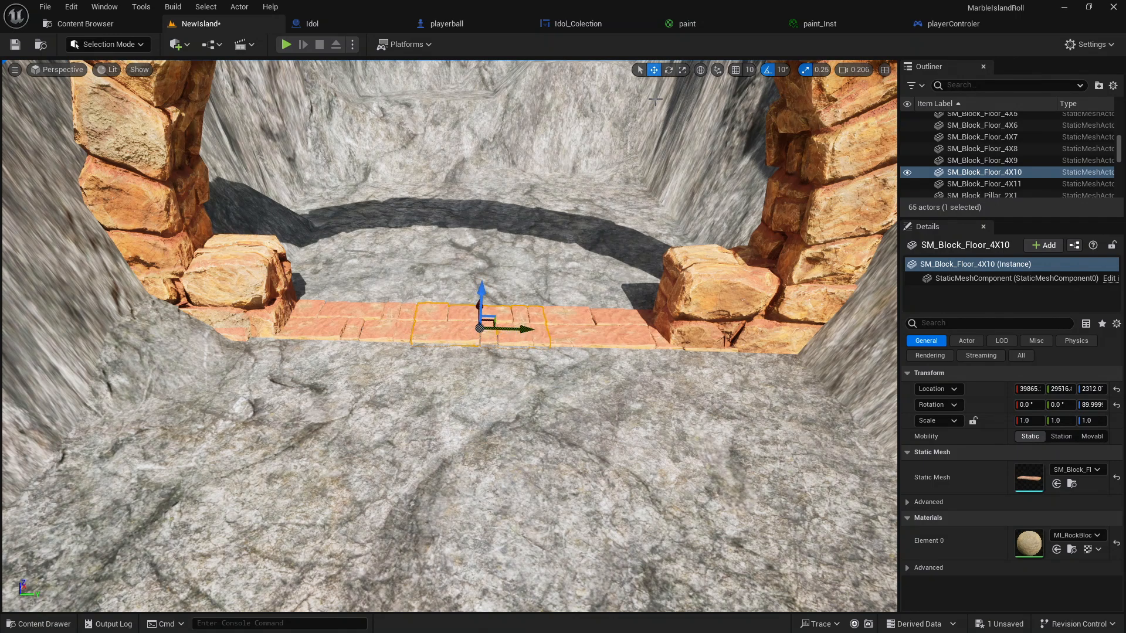
pyautogui.click(669, 69)
pyautogui.moveTo(463, 364); pyautogui.dragTo(389, 327)
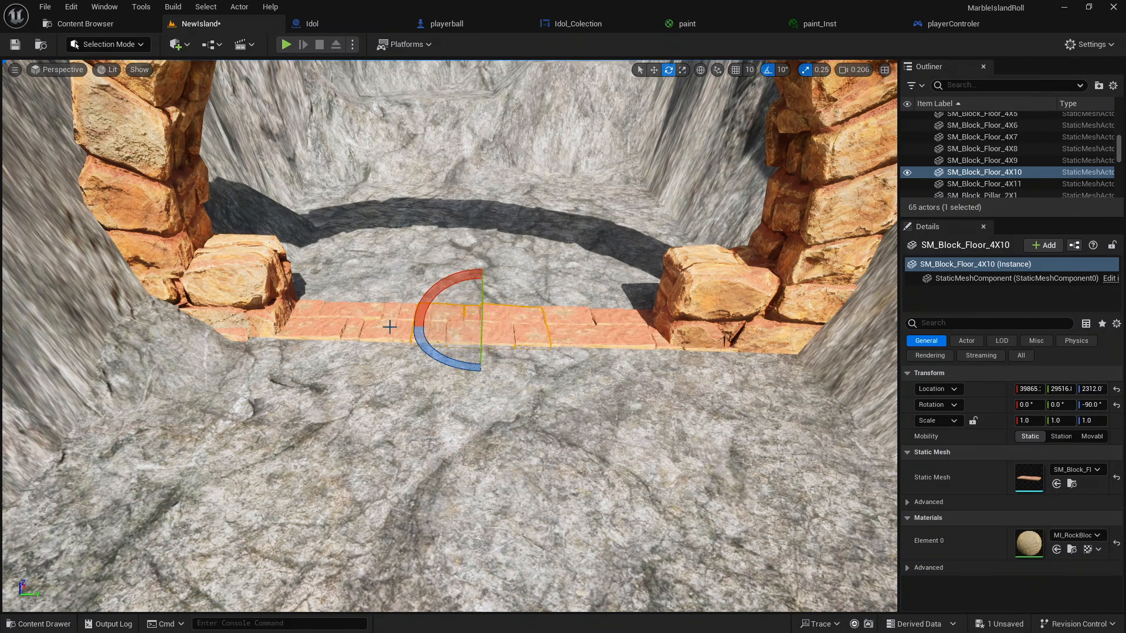
# Swap the middle slab with the stretched slab so that the longer piece sits in the centre of the opening
pyautogui.click(655, 71)
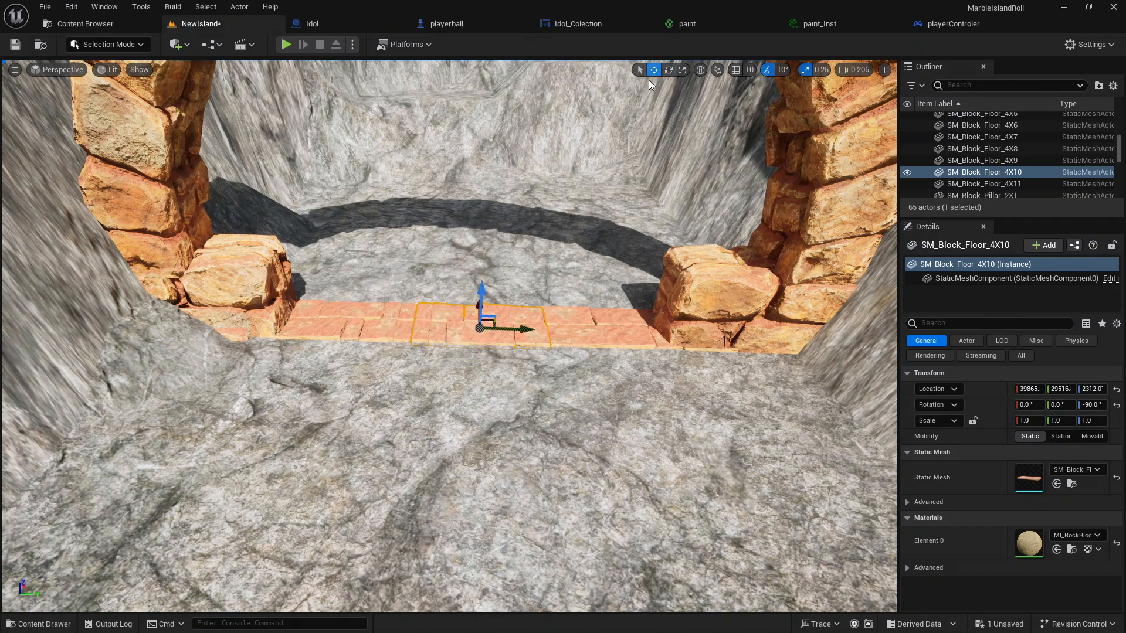
pyautogui.moveTo(516, 333); pyautogui.dragTo(563, 335)
pyautogui.click(568, 333)
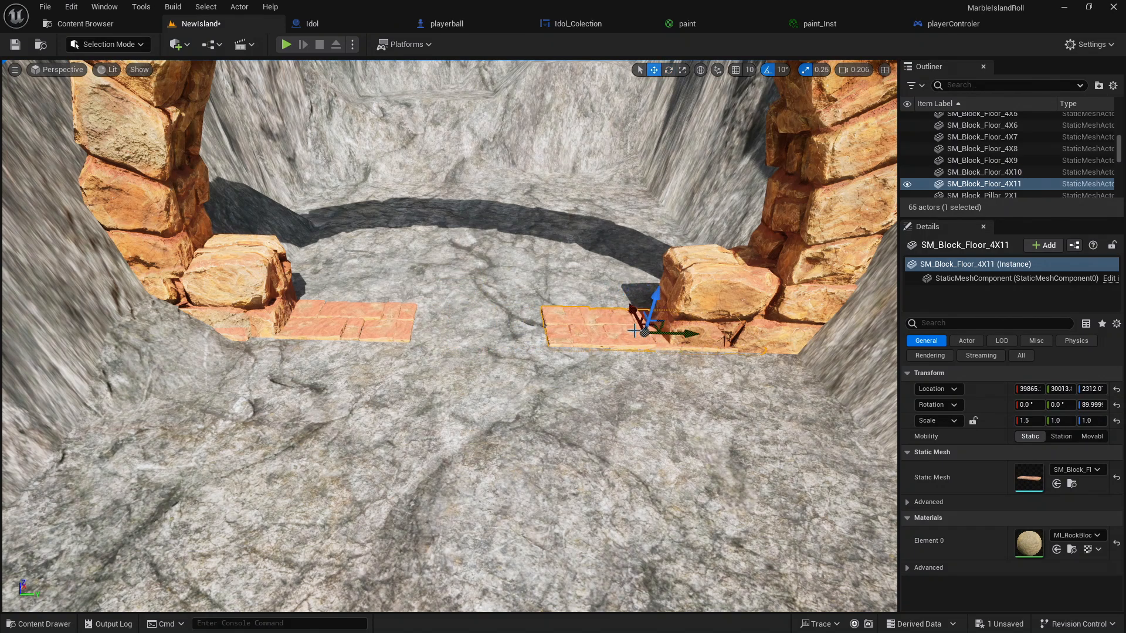
pyautogui.moveTo(665, 334); pyautogui.dragTo(501, 333)
# Slide the left slab to about Y 29017 and the right slab to about Y 30016, closing the row, and deselect
pyautogui.click(307, 316)
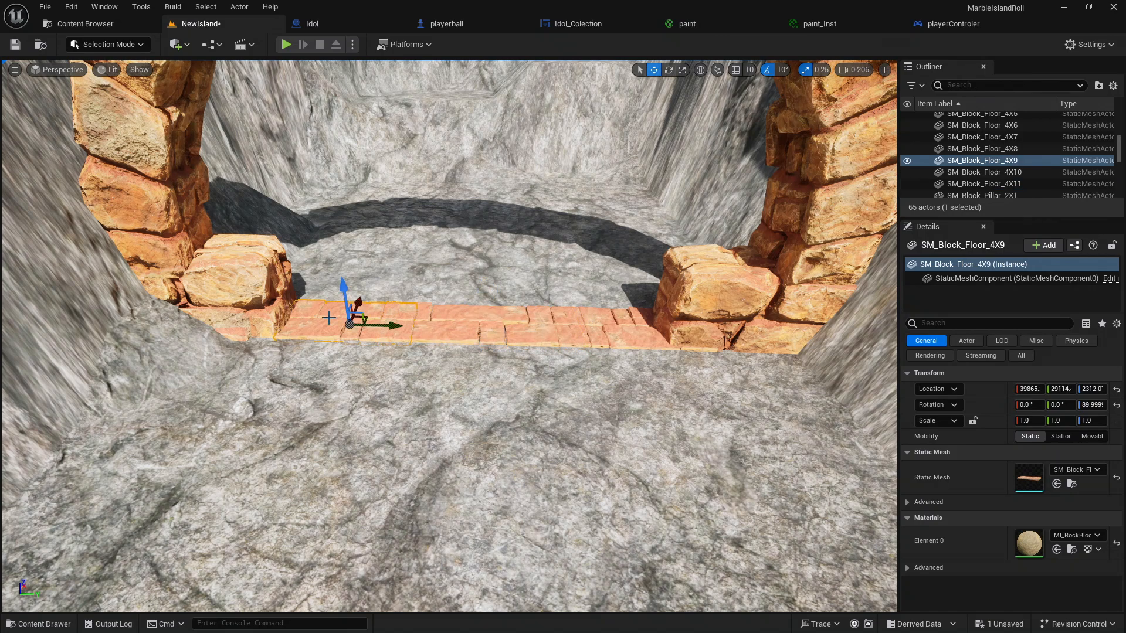
pyautogui.moveTo(411, 326); pyautogui.dragTo(362, 321)
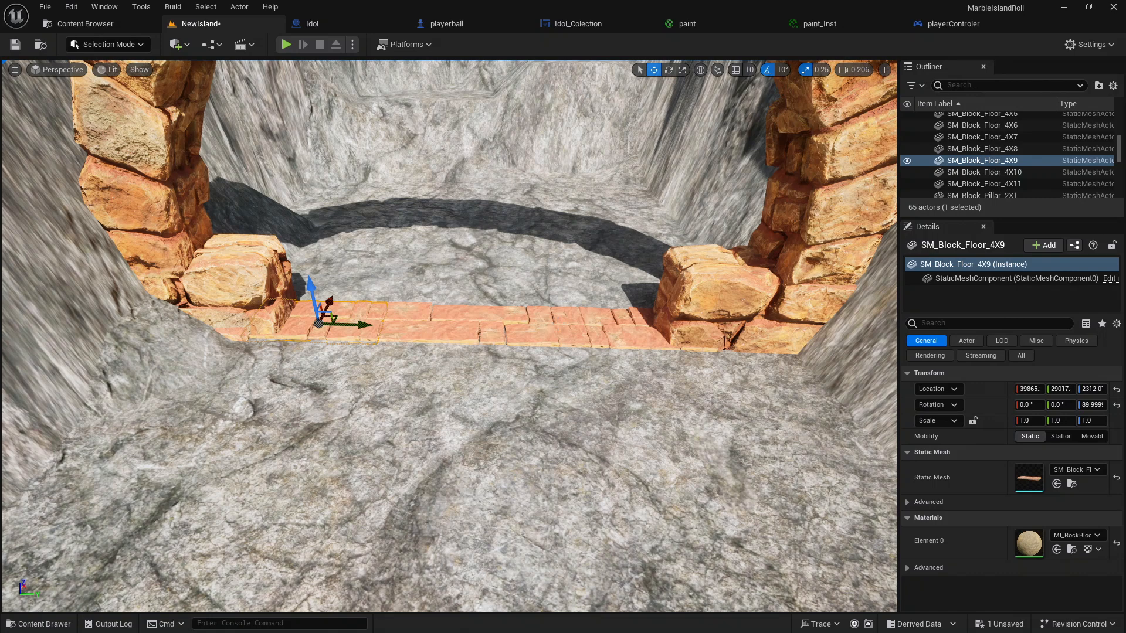
pyautogui.click(639, 336)
pyautogui.moveTo(669, 336)
pyautogui.mouseDown()
pyautogui.moveTo(692, 338)
pyautogui.moveTo(679, 337)
pyautogui.mouseUp()
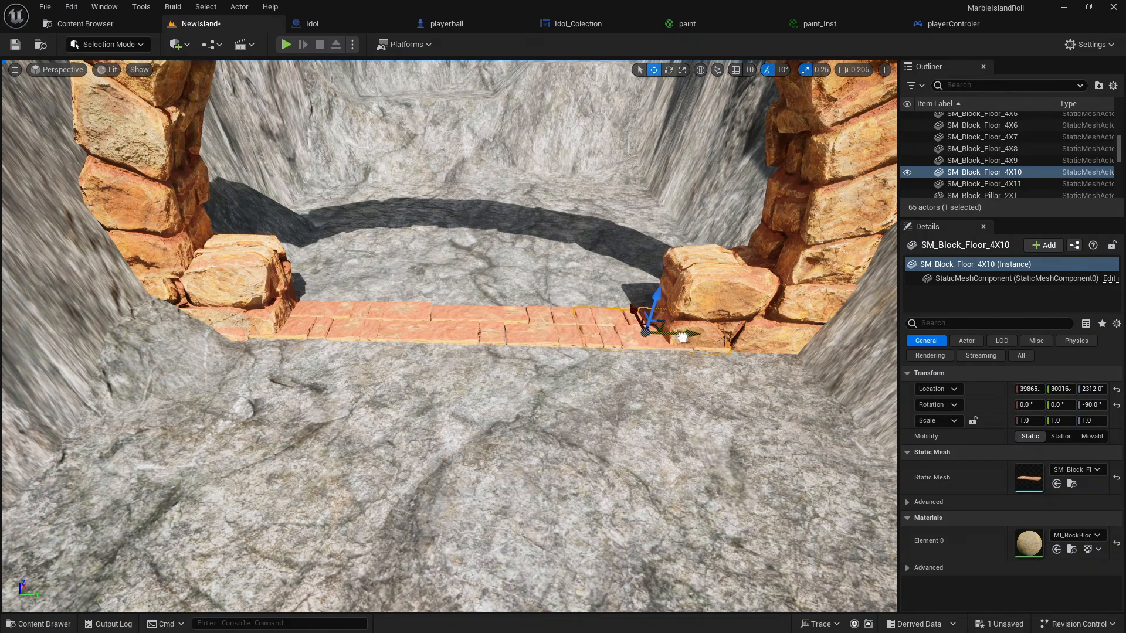
pyautogui.press('Escape')
# Playtest the level by rolling the marble through the arch, over the floor slabs and onto the slope behind
pyautogui.moveTo(683, 338); pyautogui.dragTo(30, 283, button='right')
pyautogui.press('a')
pyautogui.press('w')
pyautogui.press('s')
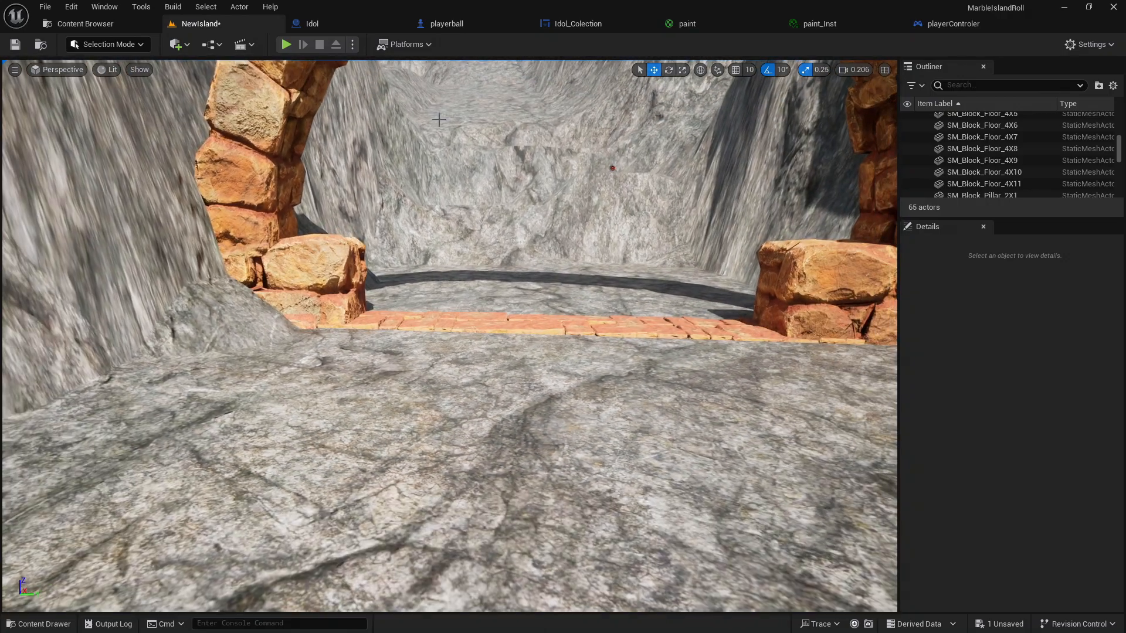
pyautogui.click(286, 44)
pyautogui.press('w')
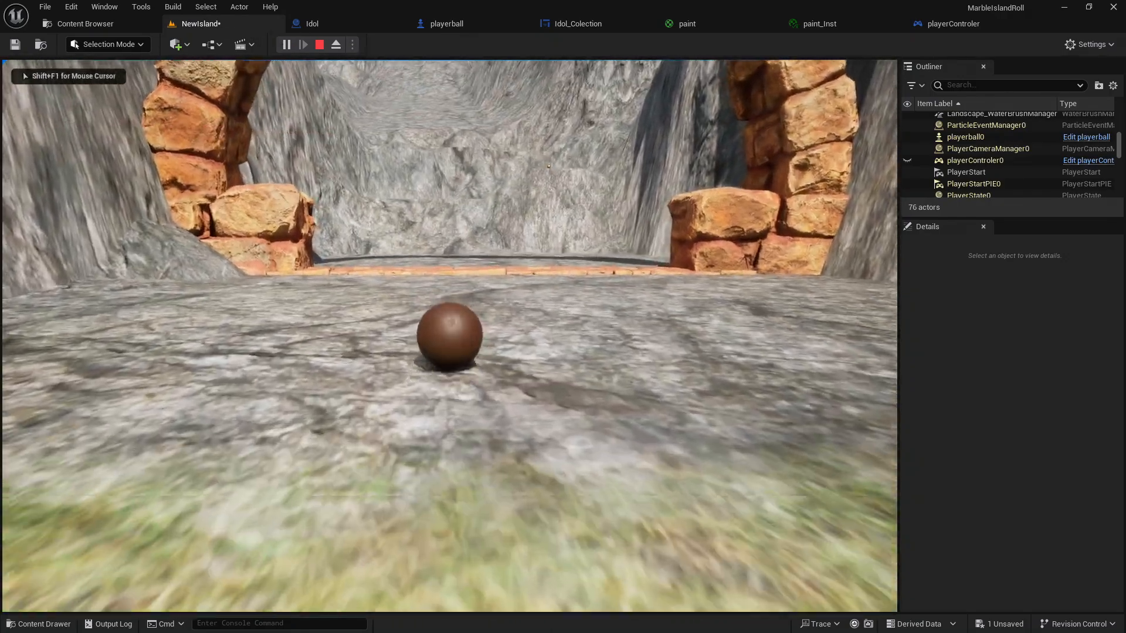
pyautogui.press('w')
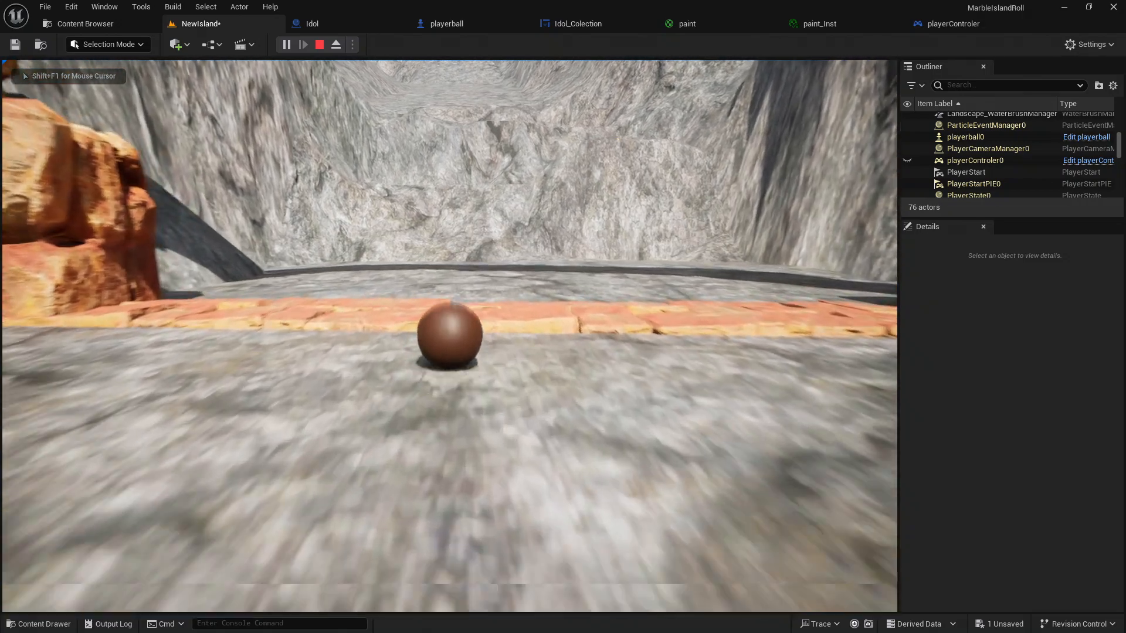
pyautogui.press('w')
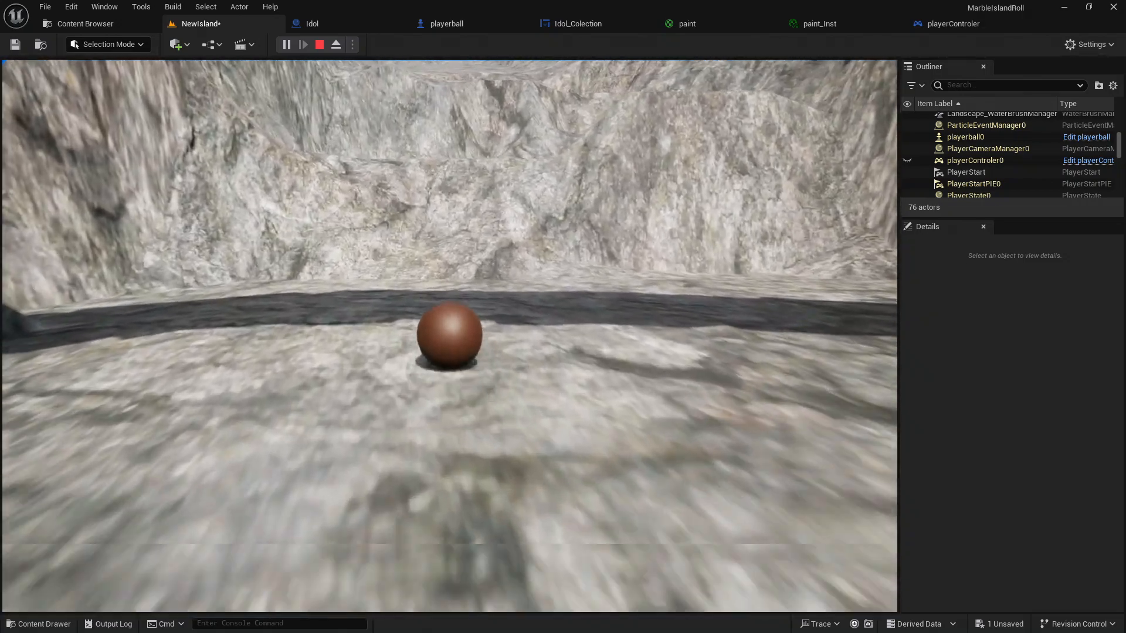
pyautogui.press('w')
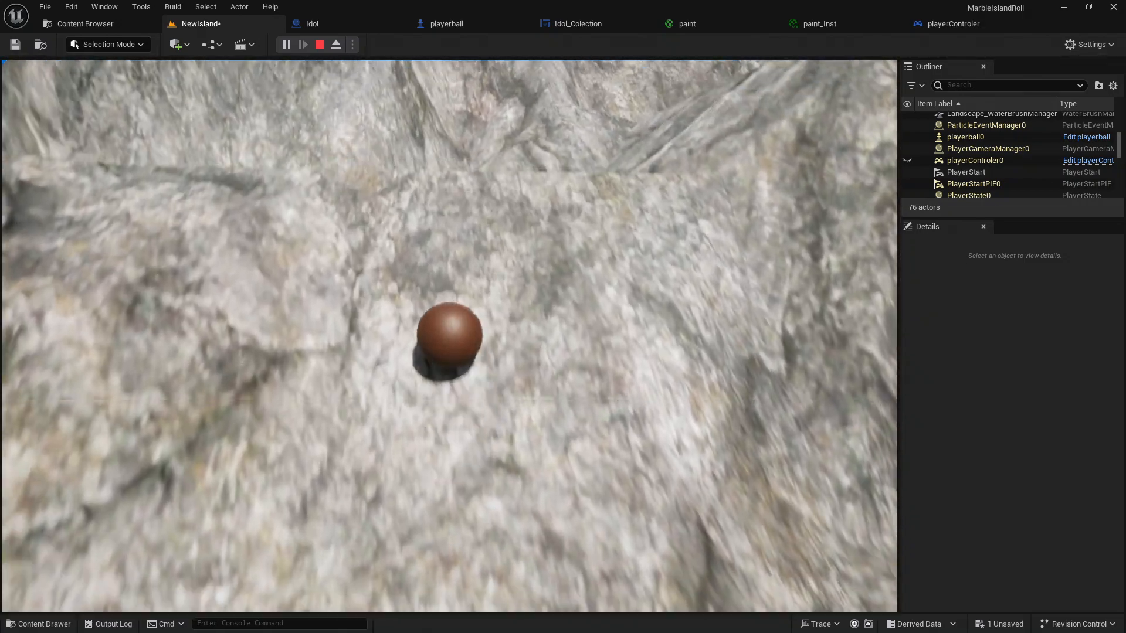
pyautogui.press('w')
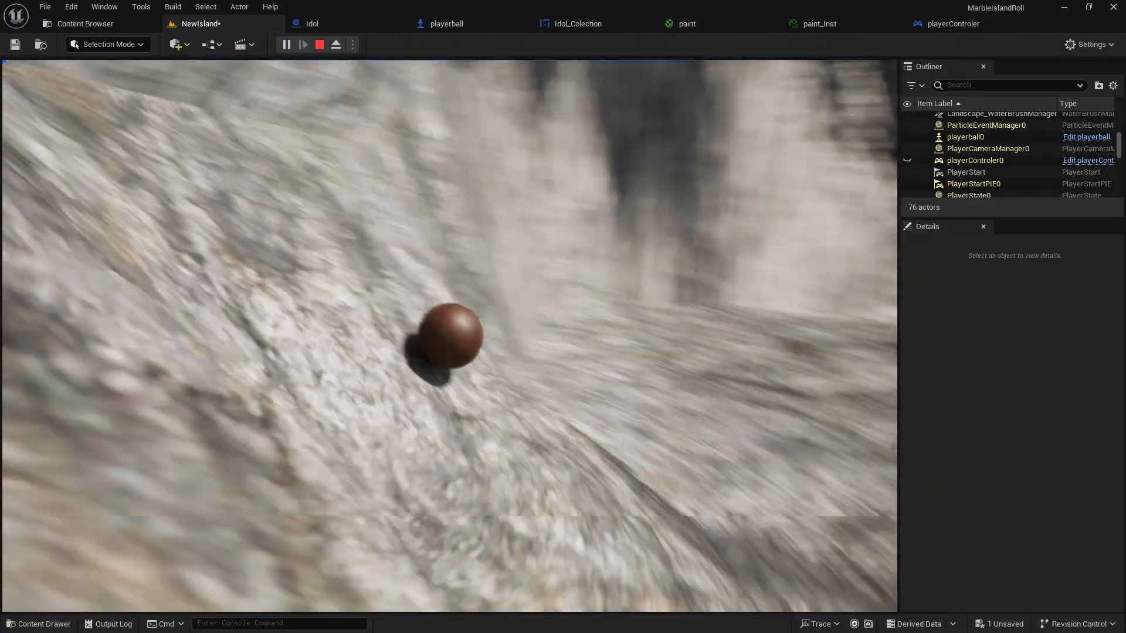
pyautogui.press('w')
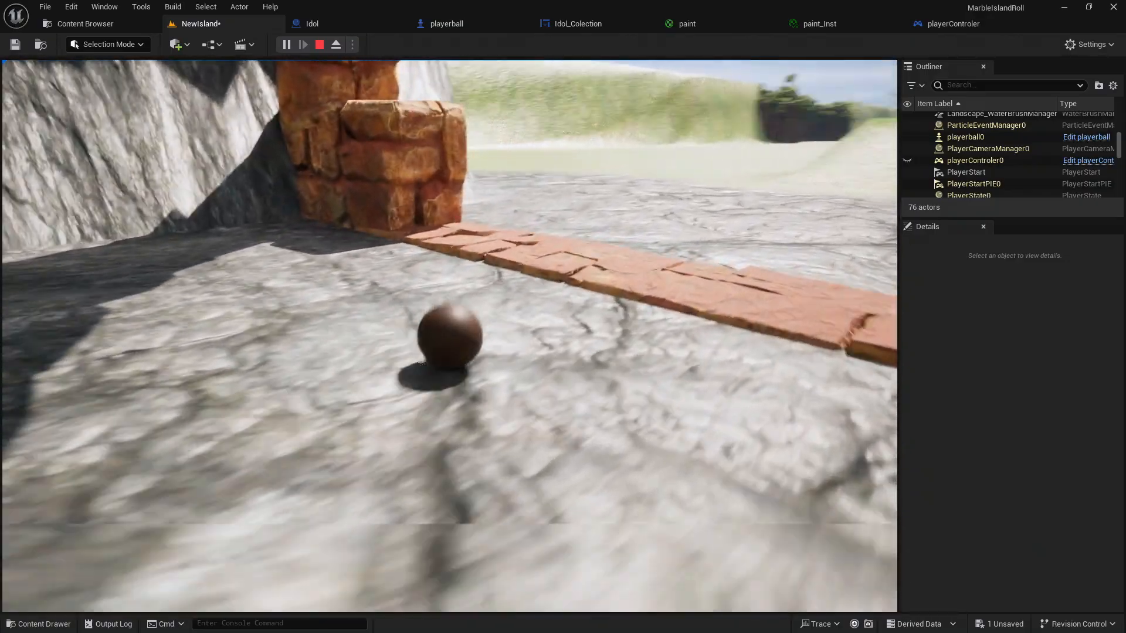
pyautogui.press('w')
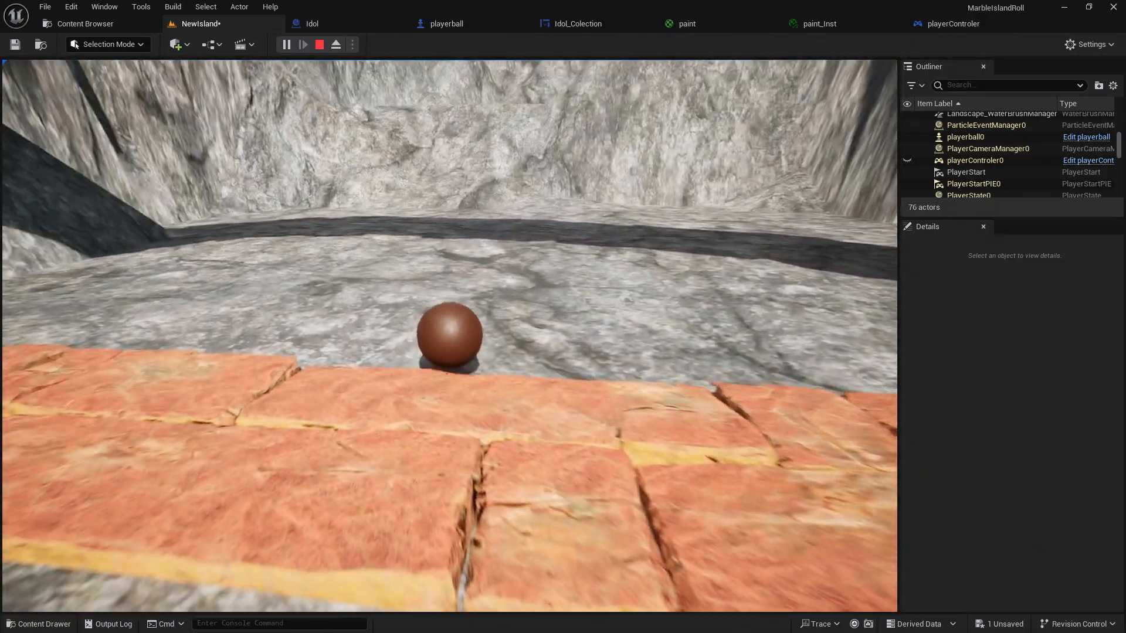
pyautogui.press('w')
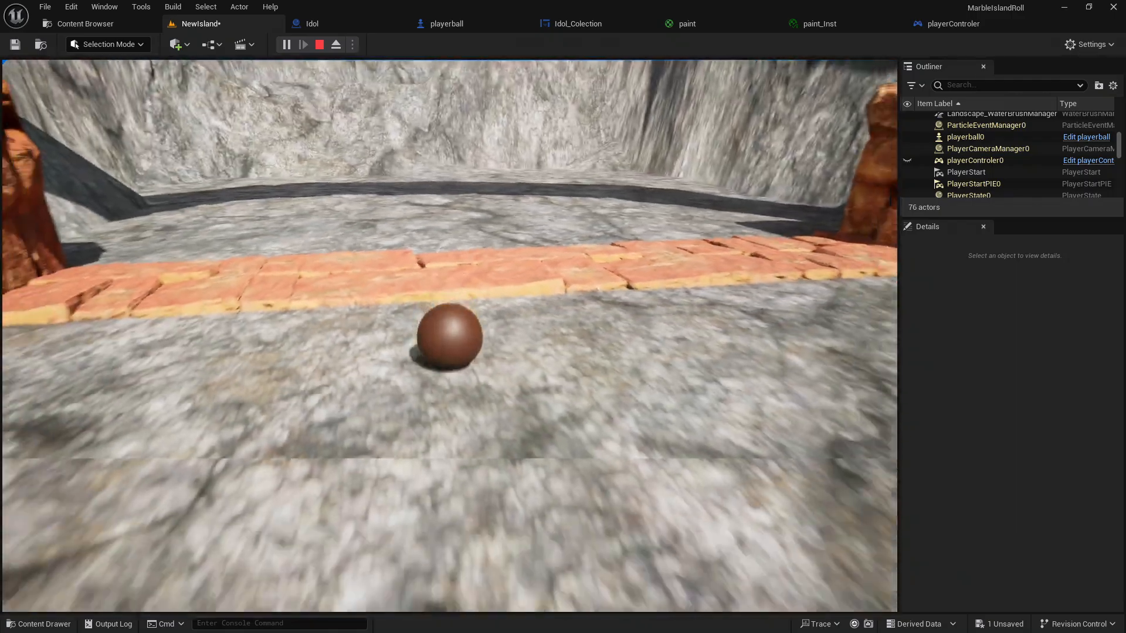
pyautogui.press('Escape')
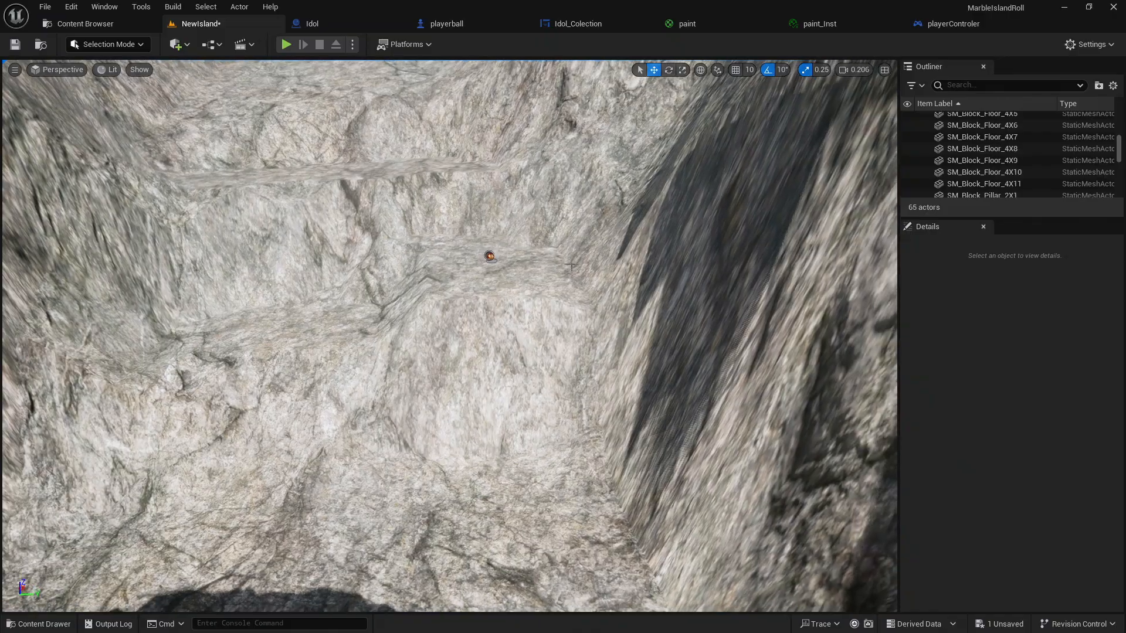
# Delete the idol standing on the rock ledge behind the arch
pyautogui.click(489, 257)
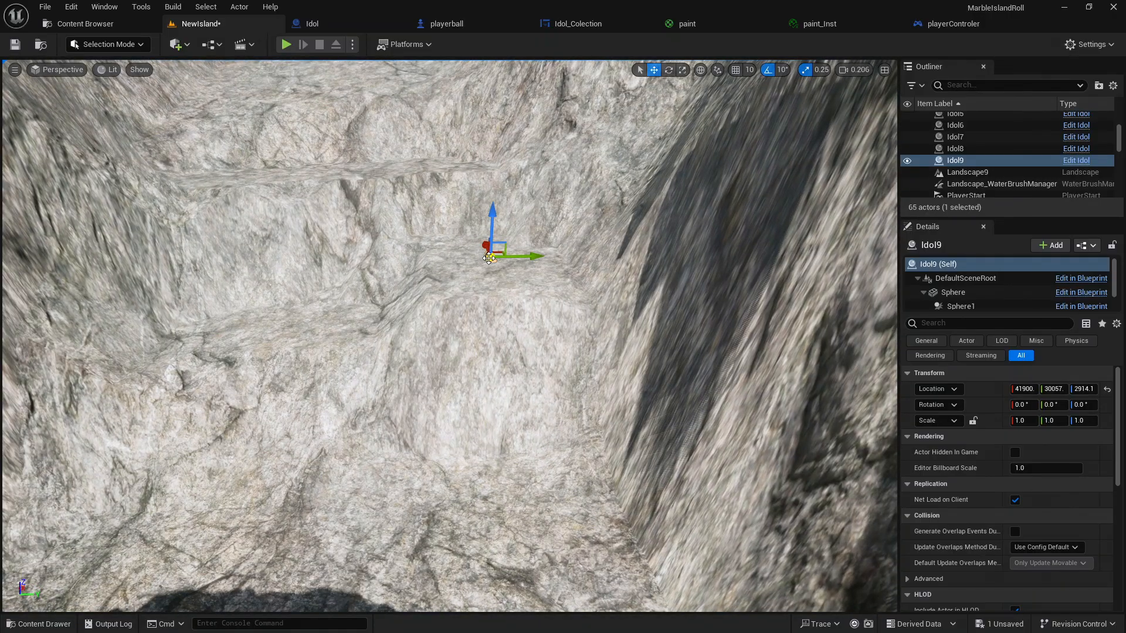
pyautogui.press('Delete')
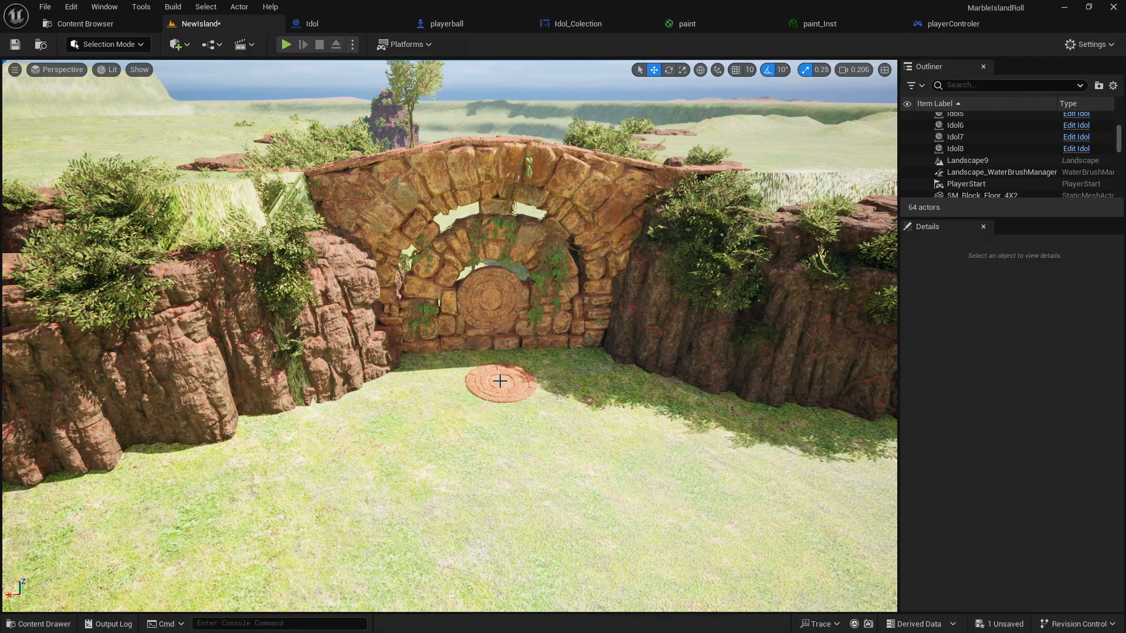
# Duplicate the round symbolic floor disc by the stone gate and move the copy across the meadow to about X 27978, Y 30145
pyautogui.click(499, 382)
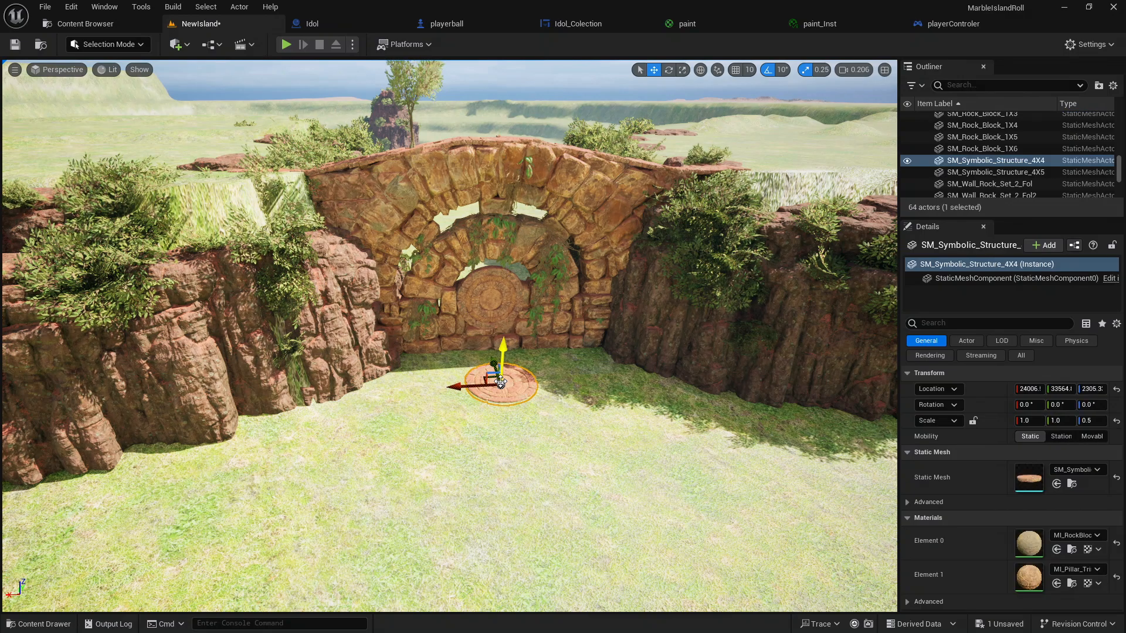
pyautogui.hotkey('ctrl', 'd')
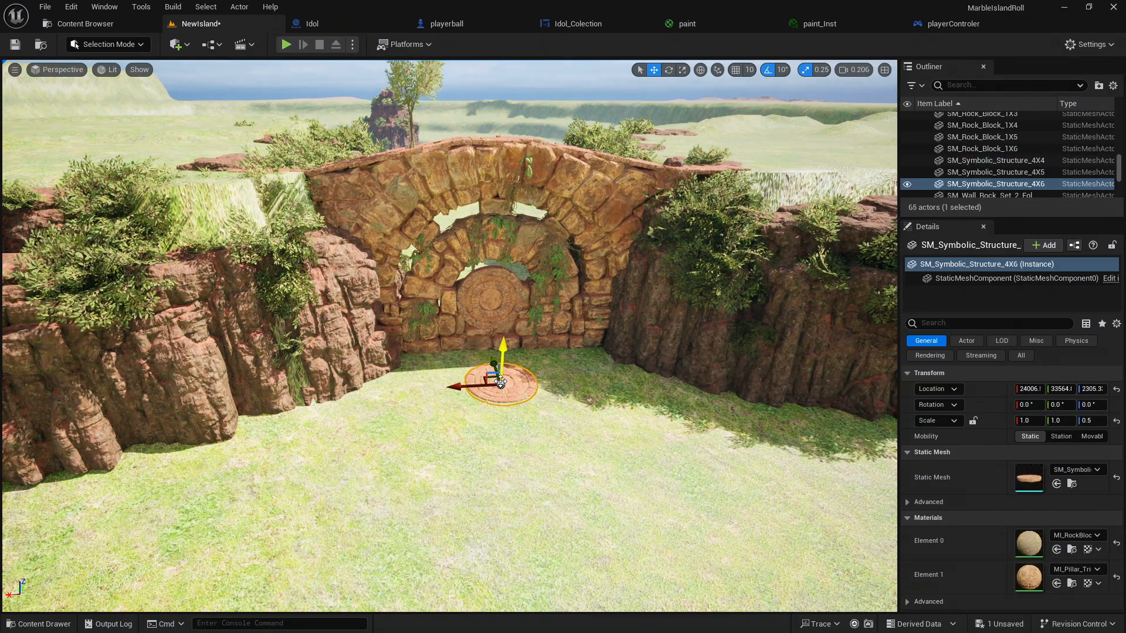
pyautogui.moveTo(353, 252)
pyautogui.mouseDown(button='right')
pyautogui.moveTo(370, 267)
pyautogui.moveTo(354, 252)
pyautogui.mouseUp(button='right')
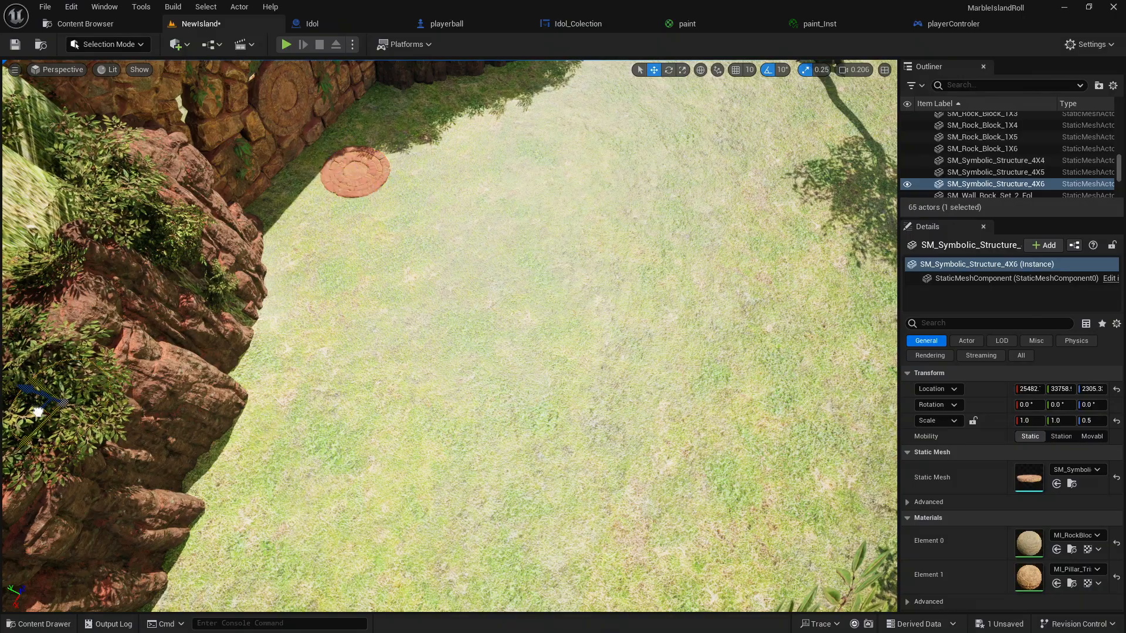
pyautogui.moveTo(469, 502)
pyautogui.mouseDown(button='right')
pyautogui.moveTo(551, 504)
pyautogui.moveTo(470, 503)
pyautogui.mouseUp(button='right')
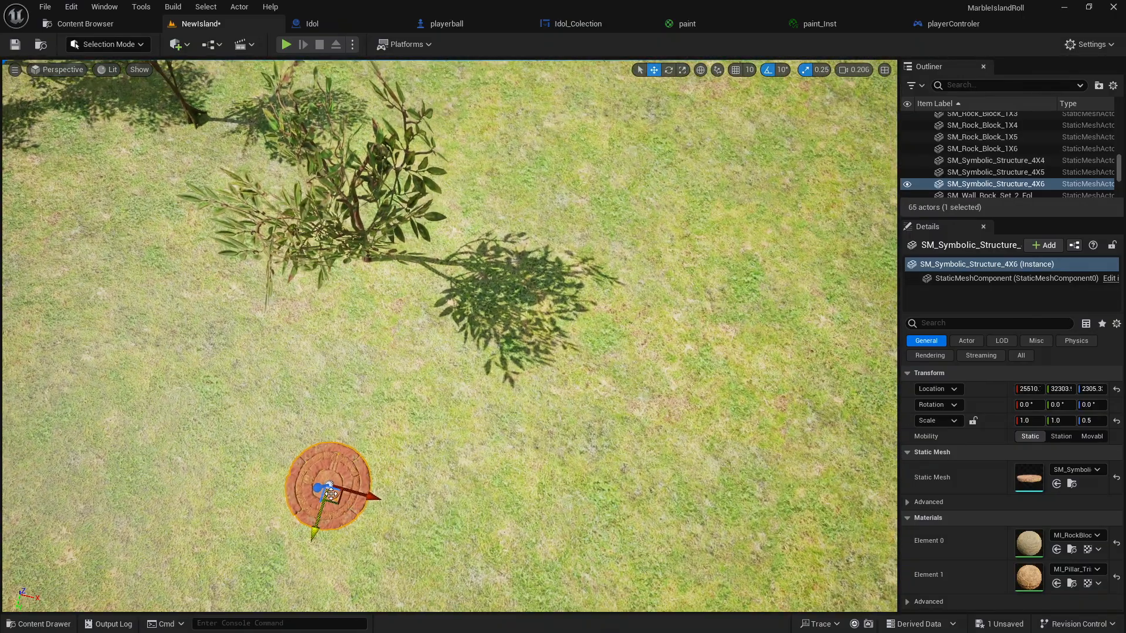
pyautogui.moveTo(332, 497); pyautogui.dragTo(863, 227)
pyautogui.moveTo(863, 226); pyautogui.dragTo(949, 193, button='right')
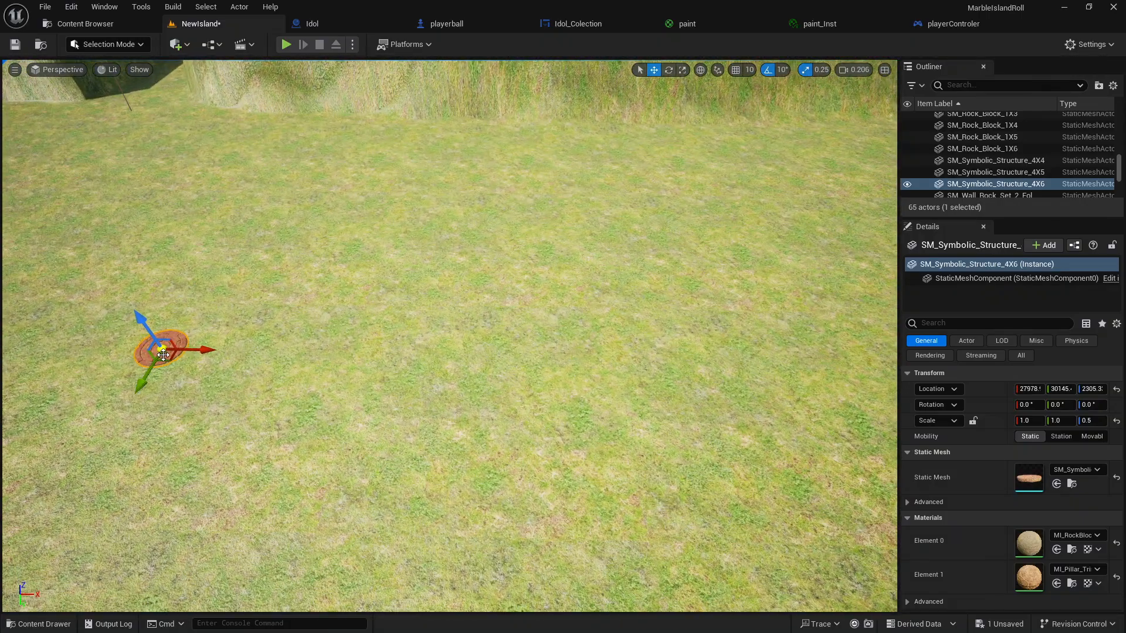
# Bring the copied disc onto the rock in front of the arch, at about X 38788, Y 29587
pyautogui.moveTo(167, 356); pyautogui.dragTo(883, 305)
pyautogui.moveTo(882, 305); pyautogui.dragTo(976, 279, button='right')
pyautogui.moveTo(429, 354)
pyautogui.mouseDown(button='right')
pyautogui.moveTo(346, 359)
pyautogui.moveTo(428, 355)
pyautogui.mouseUp(button='right')
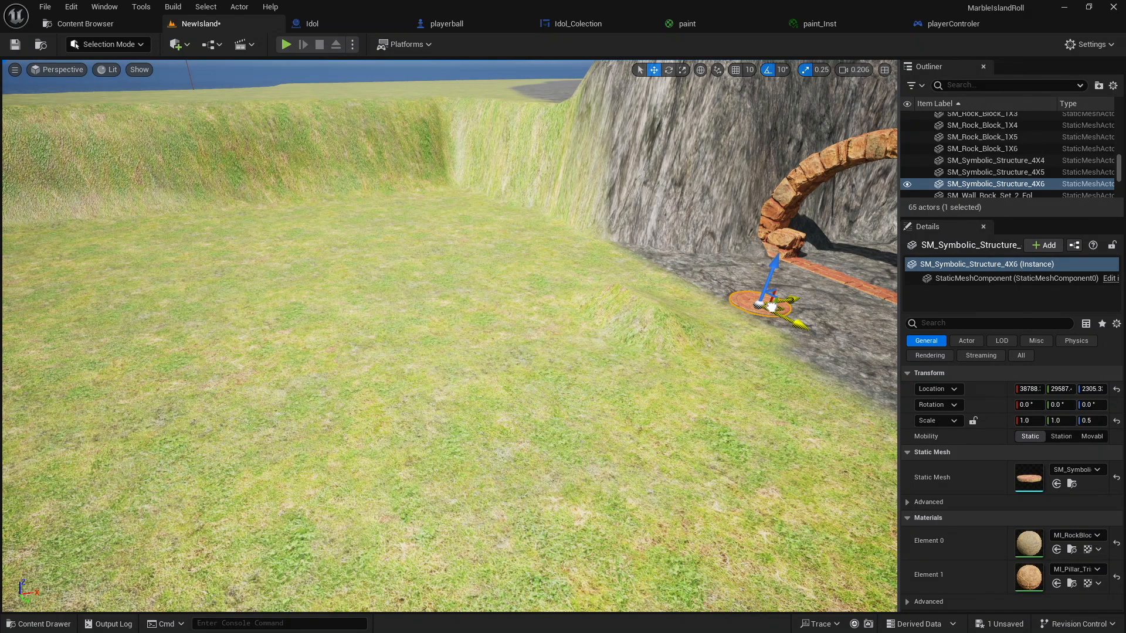
pyautogui.moveTo(772, 306); pyautogui.dragTo(704, 305, button='right')
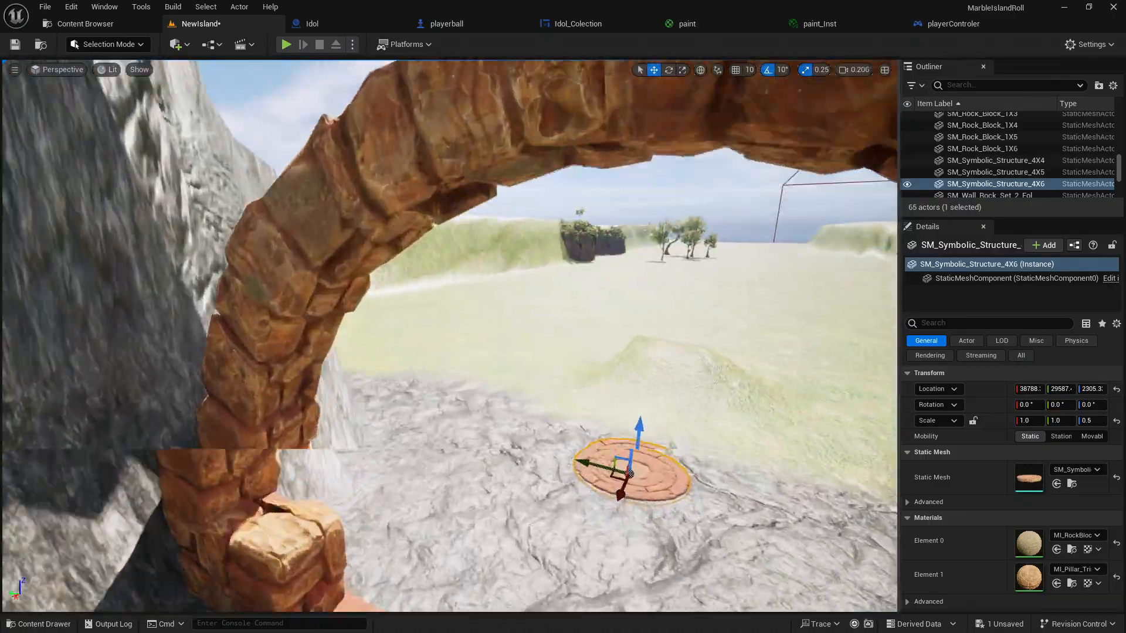
pyautogui.moveTo(610, 293); pyautogui.dragTo(601, 309, button='right')
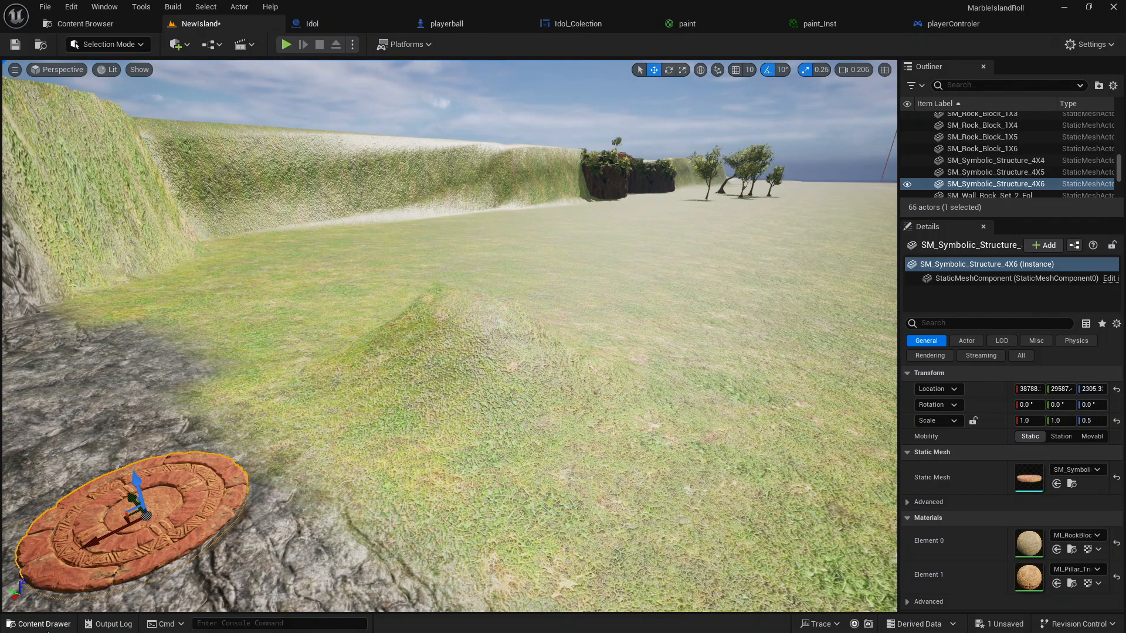
# Place SM_Rock_Plate_1X3 from the ruin kit's Structure folder on the grass beside the mound, at about X 37947, Y 28958
pyautogui.click(38, 624)
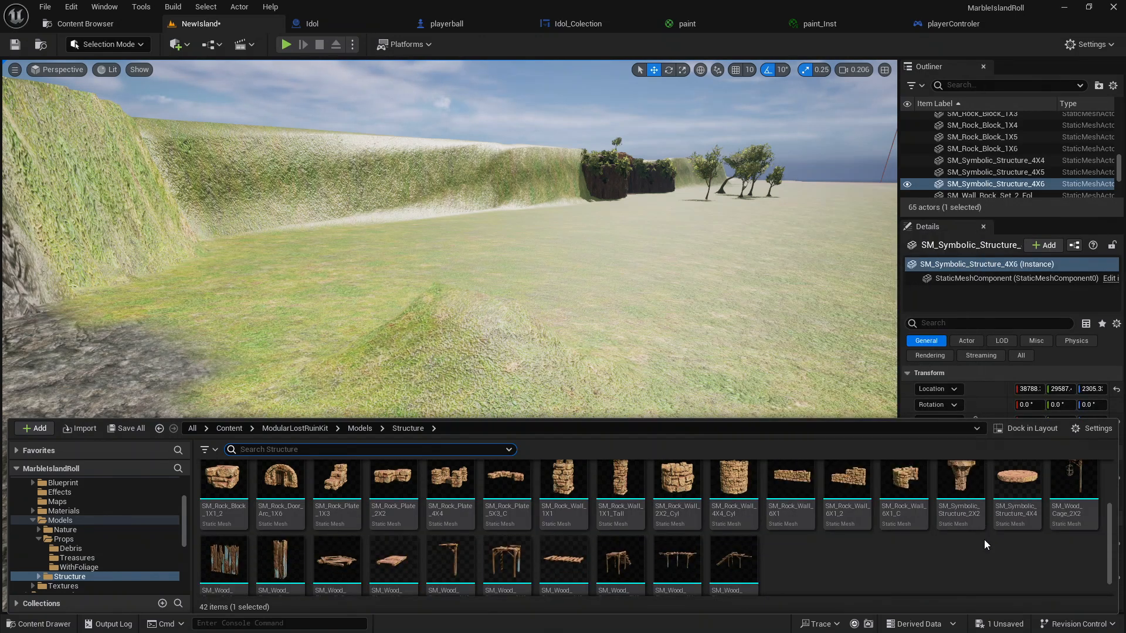
pyautogui.scroll(1, 982, 541)
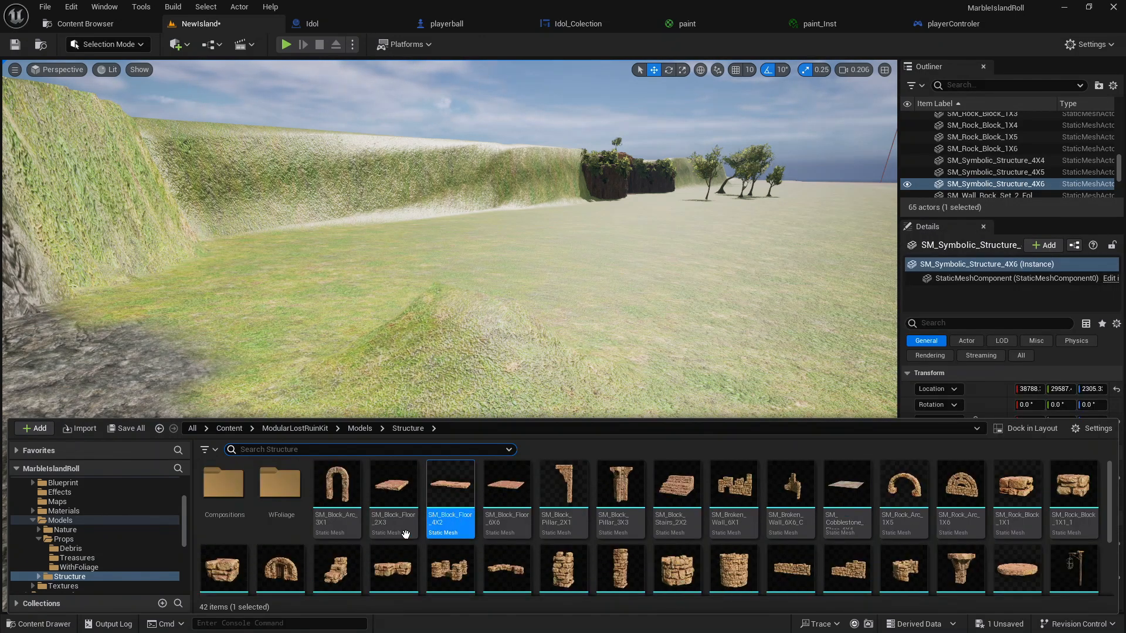
pyautogui.click(346, 570)
pyautogui.moveTo(547, 364); pyautogui.dragTo(588, 441)
pyautogui.moveTo(507, 256); pyautogui.dragTo(568, 271, button='right')
# Rotate the rock plate about the vertical axis to a Z rotation of about -90°
pyautogui.click(669, 71)
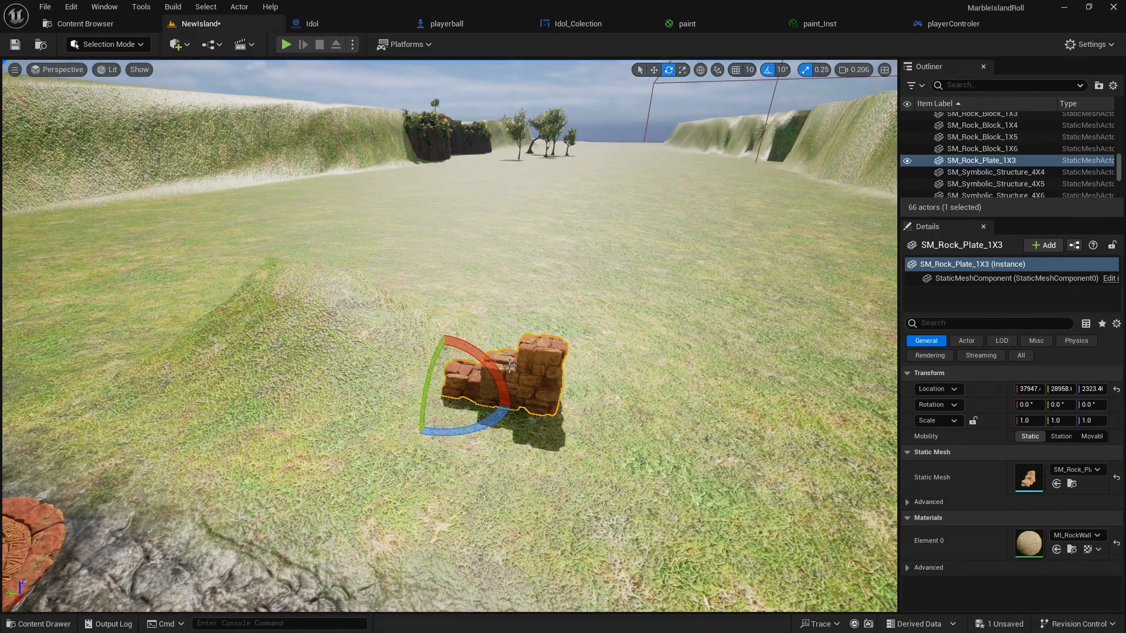
pyautogui.moveTo(469, 427); pyautogui.dragTo(524, 422)
pyautogui.moveTo(525, 422); pyautogui.dragTo(492, 464, button='right')
pyautogui.moveTo(482, 326); pyautogui.dragTo(494, 328, button='right')
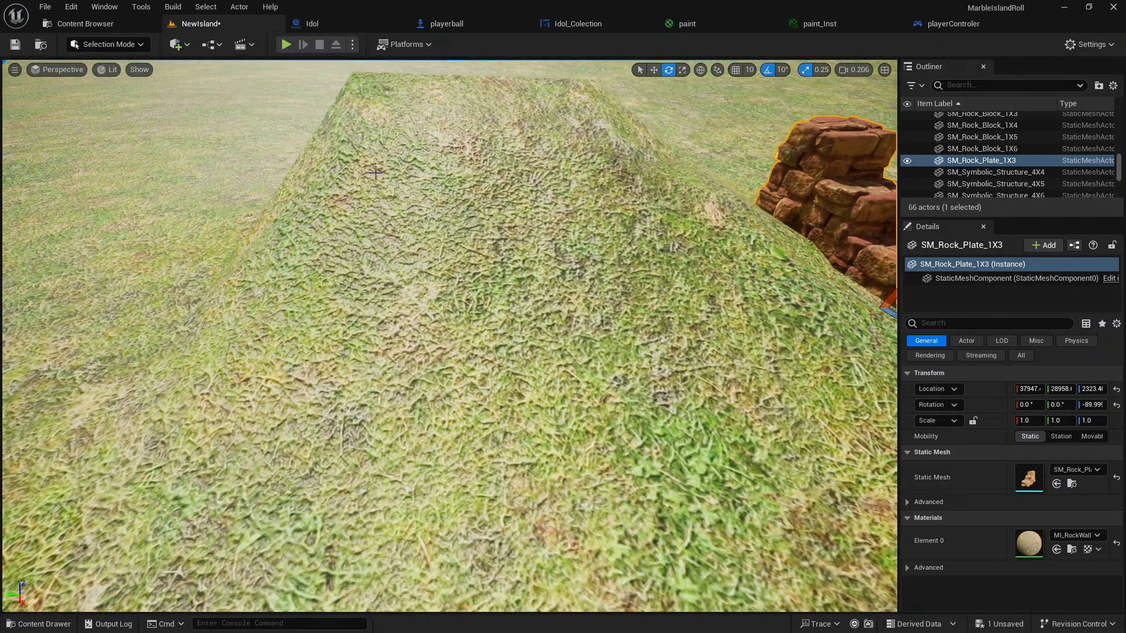
pyautogui.moveTo(595, 89); pyautogui.dragTo(624, 111, button='right')
pyautogui.press('s')
pyautogui.click(140, 47)
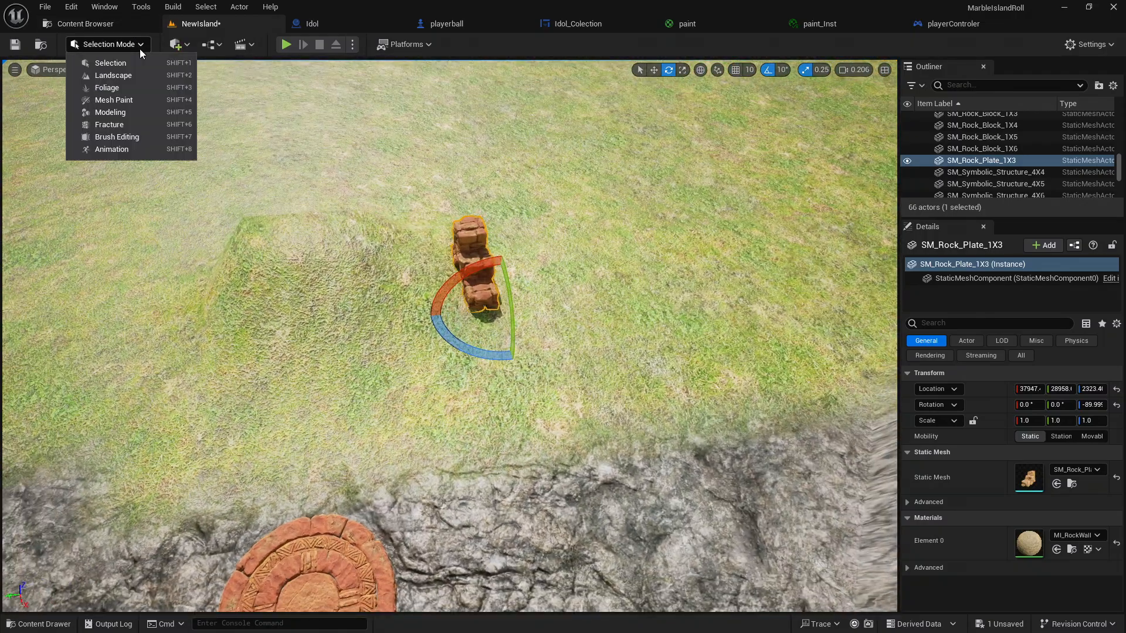
pyautogui.click(124, 76)
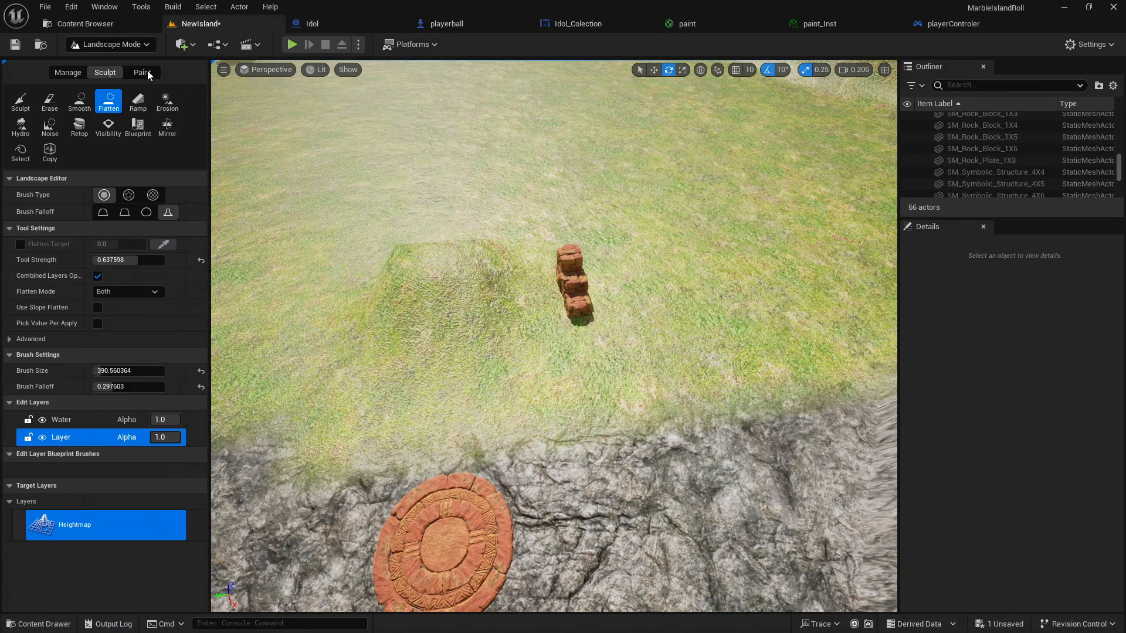
pyautogui.click(119, 44)
pyautogui.click(118, 64)
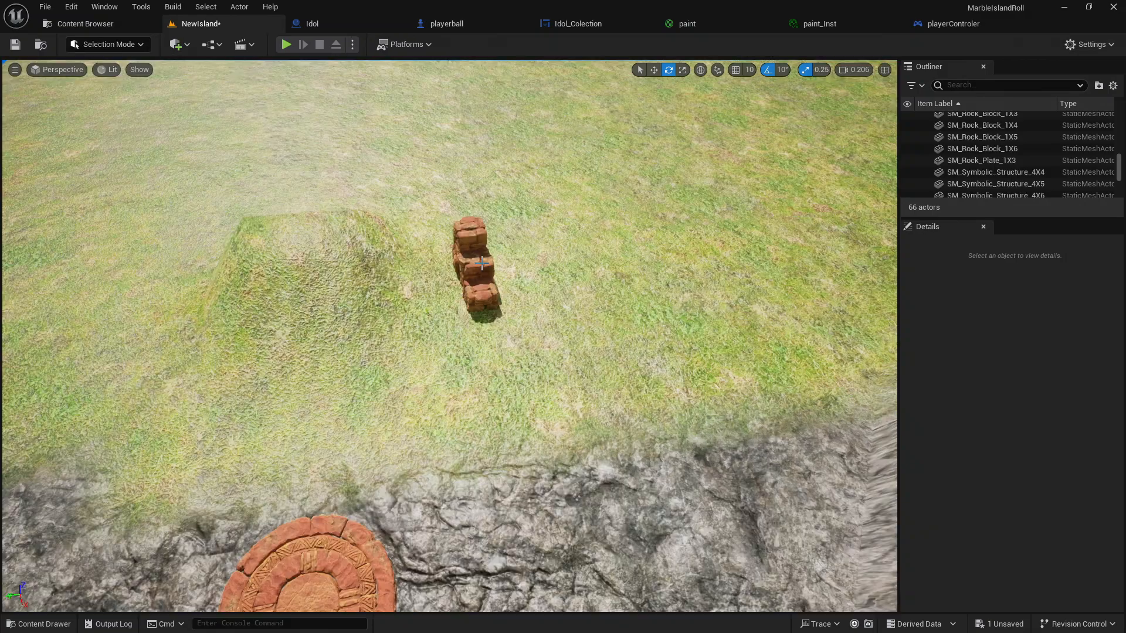
# Slide the rock plate sideways against the grass mound, to about Y 29243
pyautogui.click(483, 260)
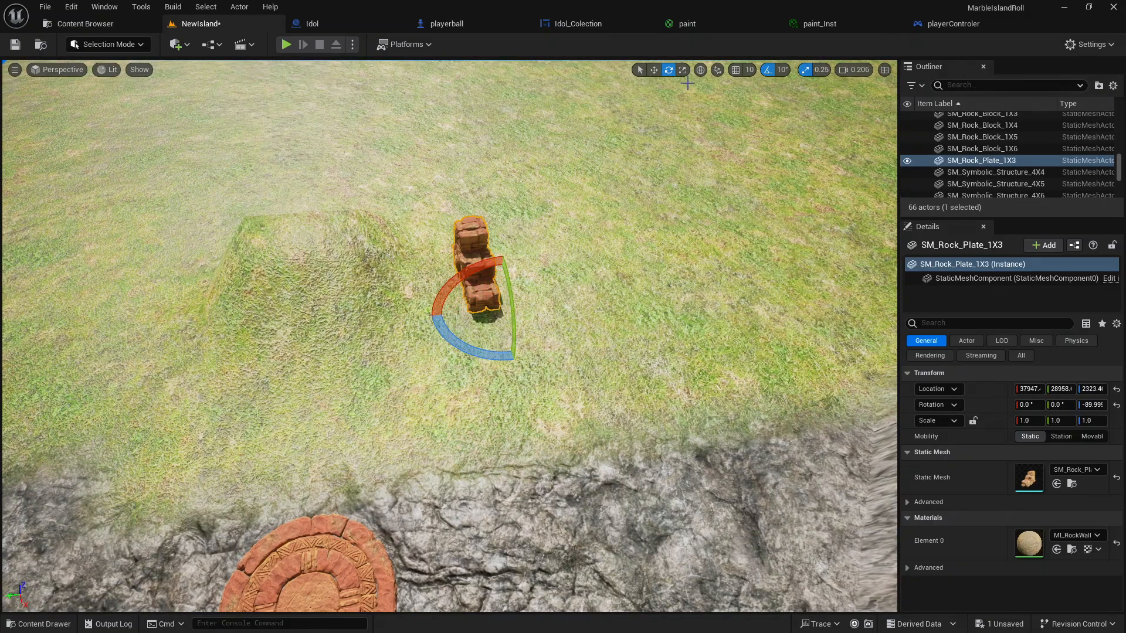
pyautogui.click(651, 70)
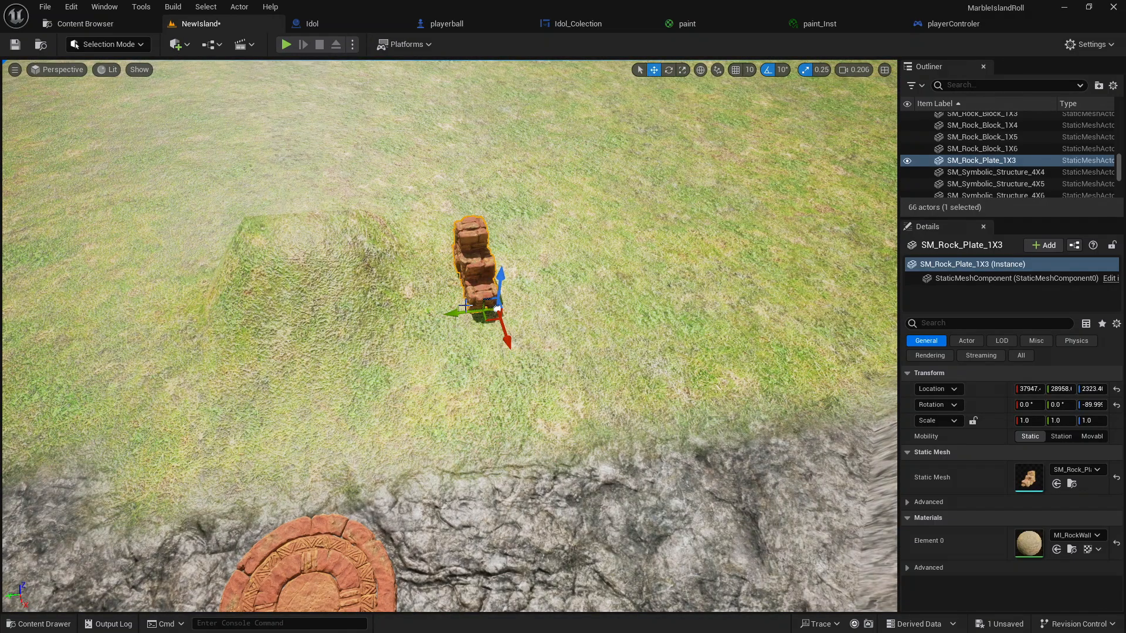
pyautogui.moveTo(465, 306); pyautogui.dragTo(578, 307, button='right')
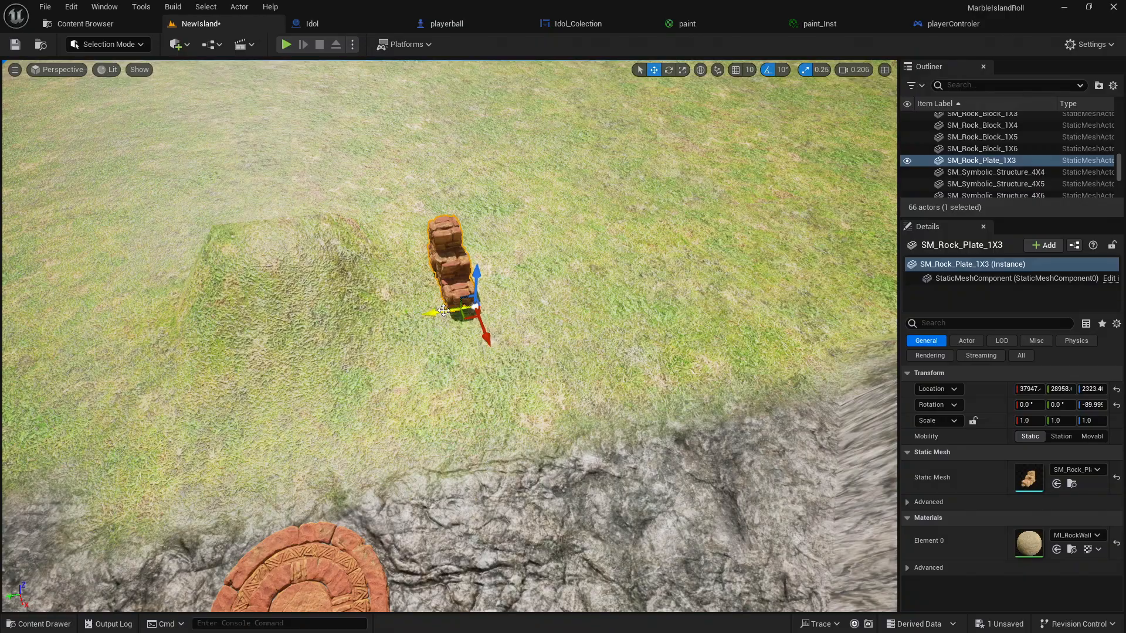
pyautogui.moveTo(443, 311); pyautogui.dragTo(363, 320)
pyautogui.moveTo(416, 342); pyautogui.dragTo(267, 293, button='right')
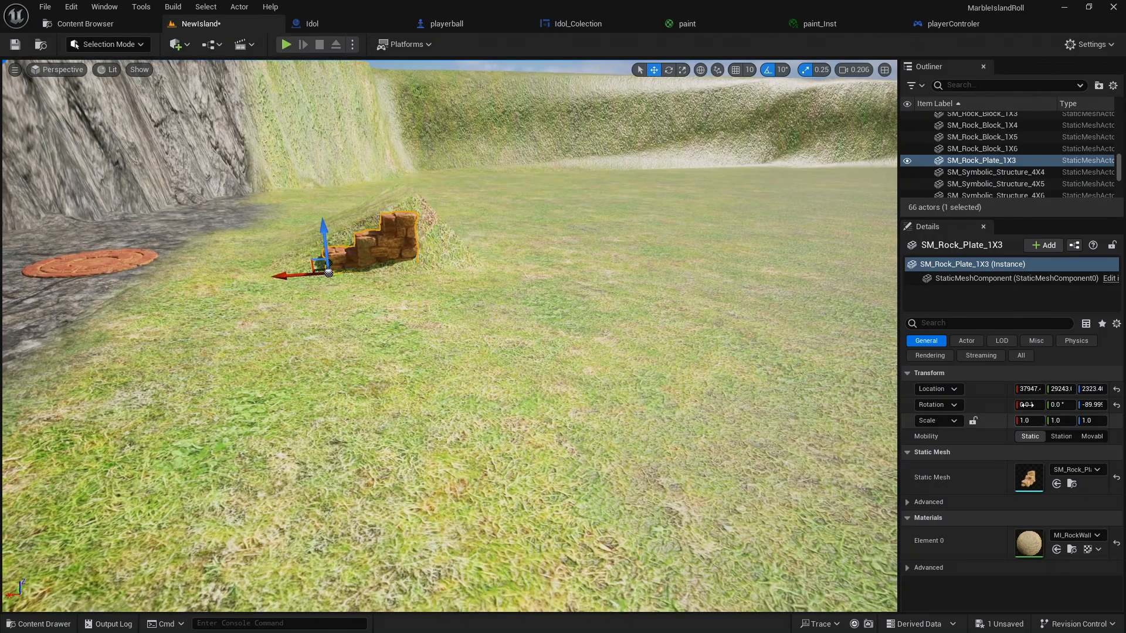
# Lock the rock plate's scale proportions and set its uniform scale to 2
pyautogui.click(973, 421)
pyautogui.click(1028, 421)
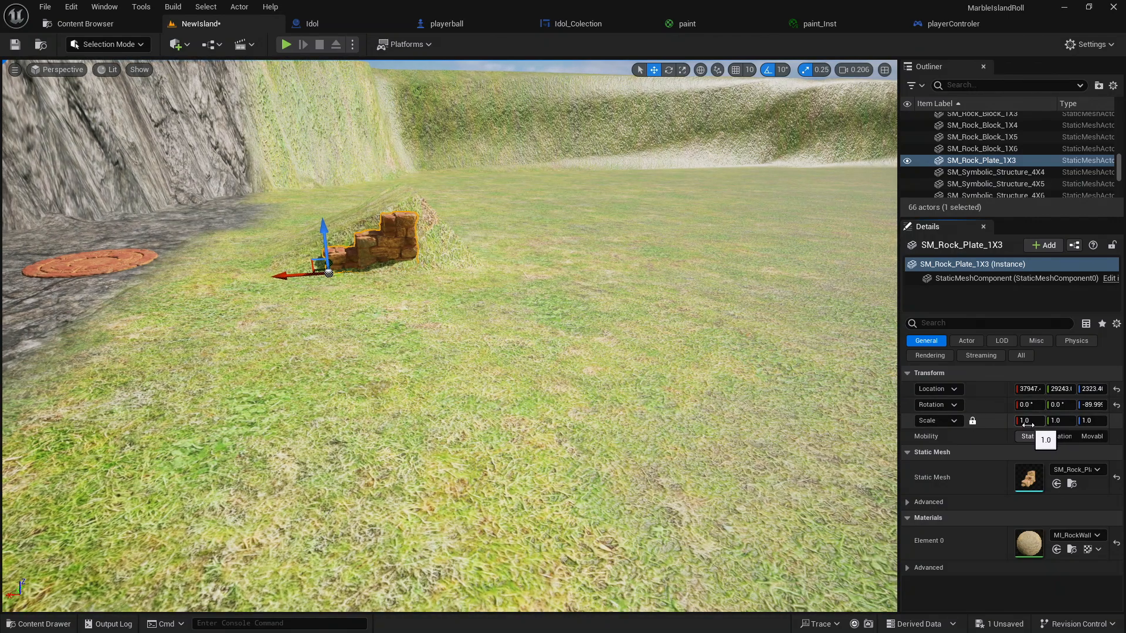
pyautogui.write('2')
pyautogui.press('Return')
# Reposition the rock plate at the mound's edge, to about X 38058, Y 29161
pyautogui.moveTo(640, 419); pyautogui.dragTo(593, 487, button='right')
pyautogui.moveTo(405, 376); pyautogui.dragTo(462, 377, button='right')
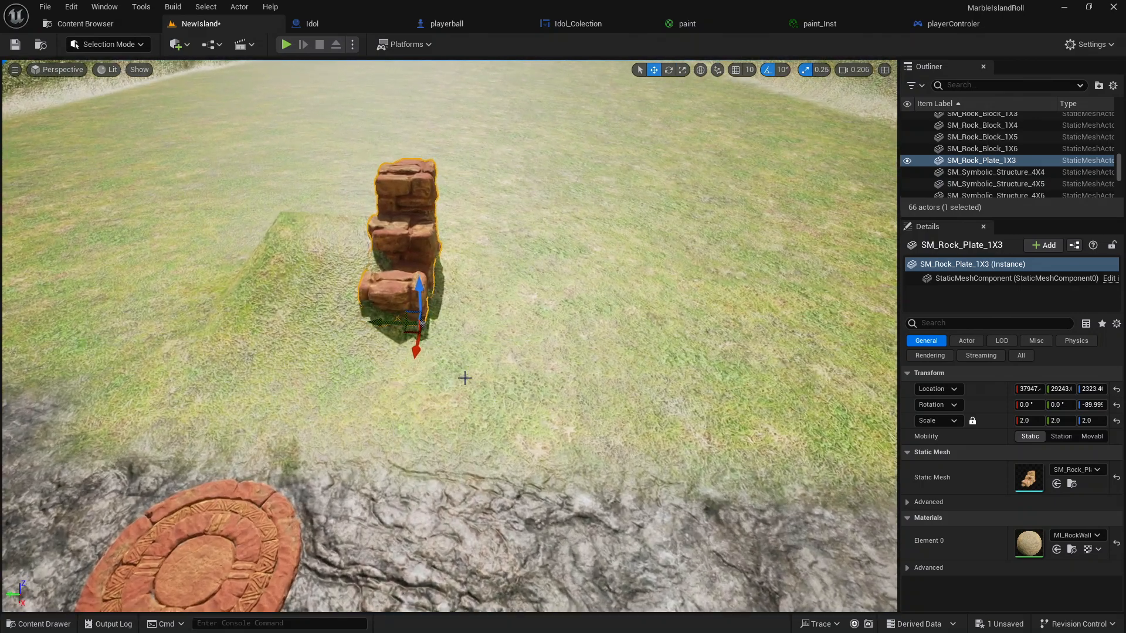
pyautogui.moveTo(386, 322); pyautogui.dragTo(441, 374)
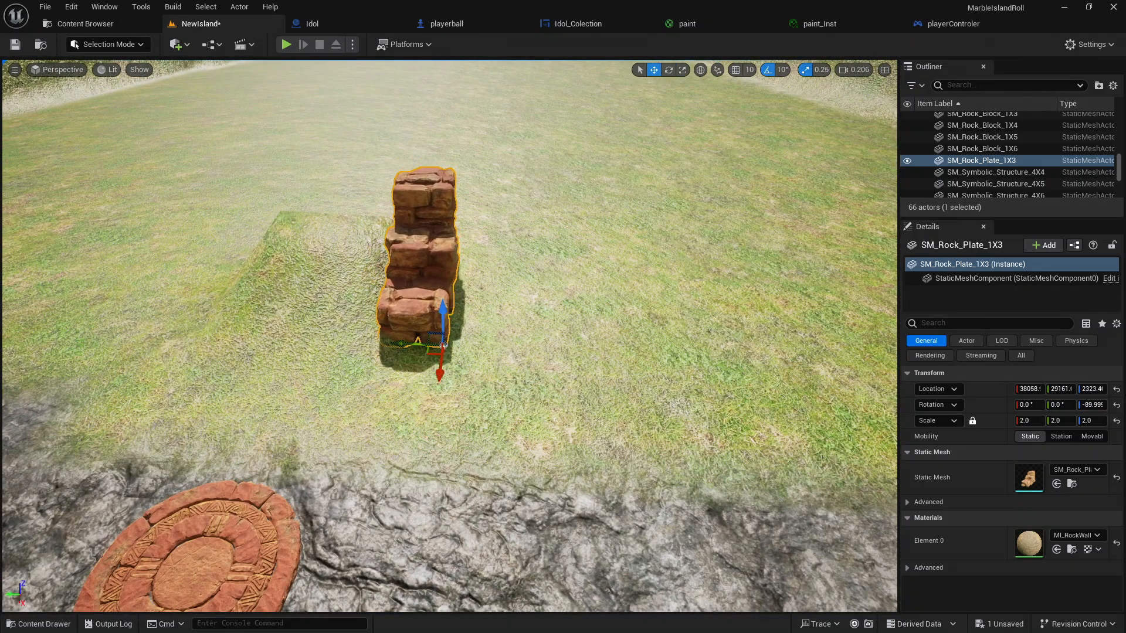
# Unlock the rock plate's scale proportions and set its X scale to 1.7, keeping Y and Z at 2
pyautogui.click(1068, 420)
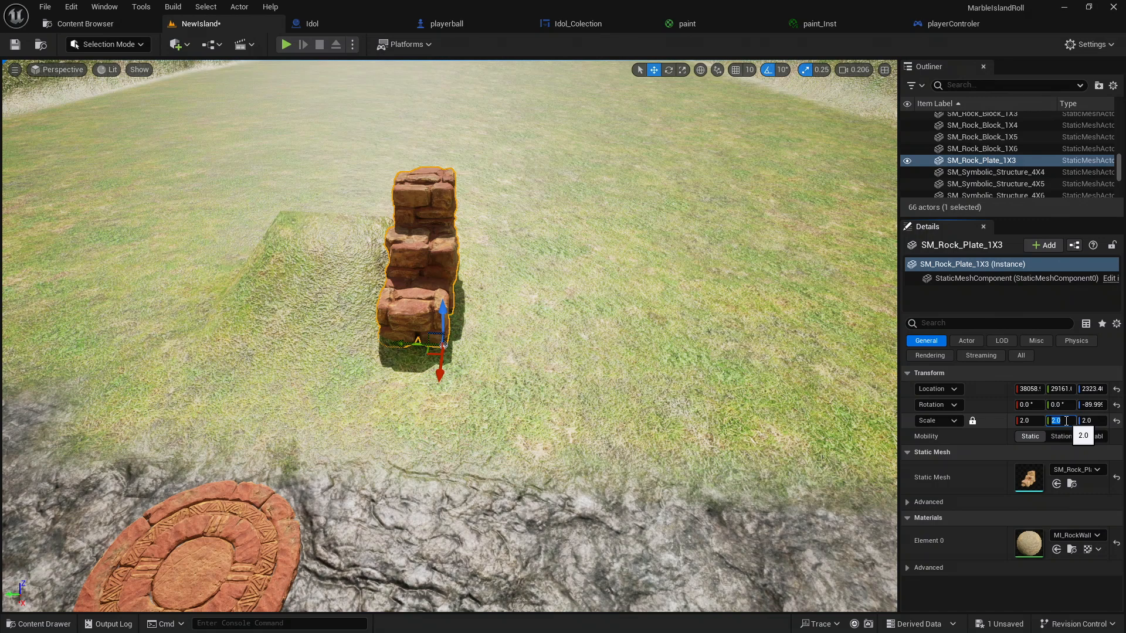
pyautogui.click(974, 421)
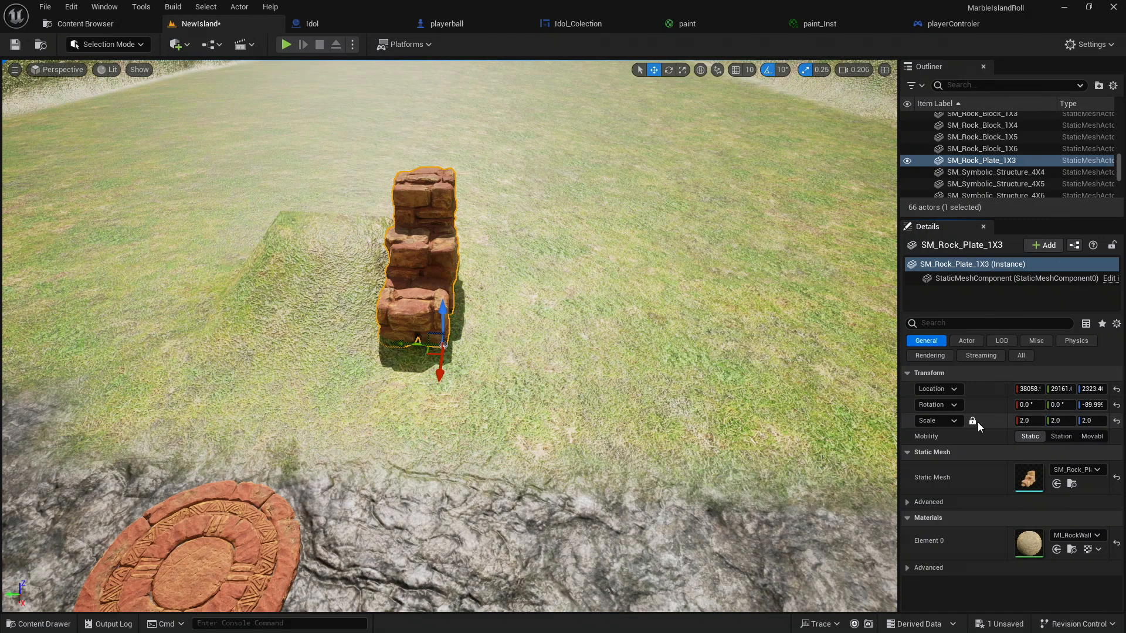
pyautogui.click(1065, 420)
pyautogui.write('1')
pyautogui.press('Return')
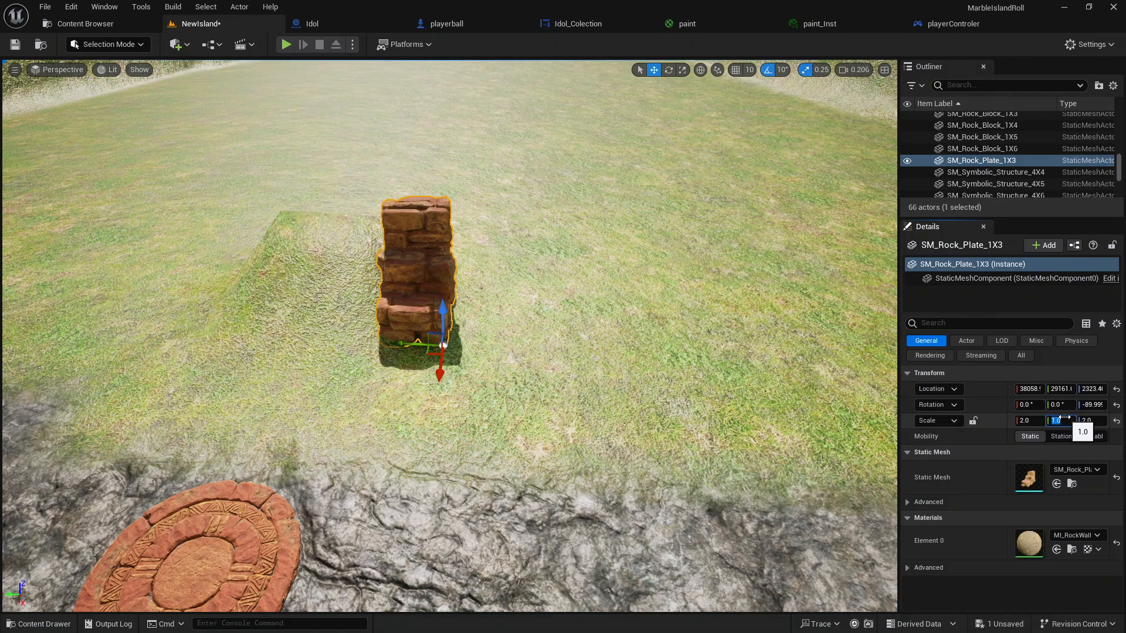
pyautogui.click(1031, 421)
pyautogui.write('1')
pyautogui.press('Return')
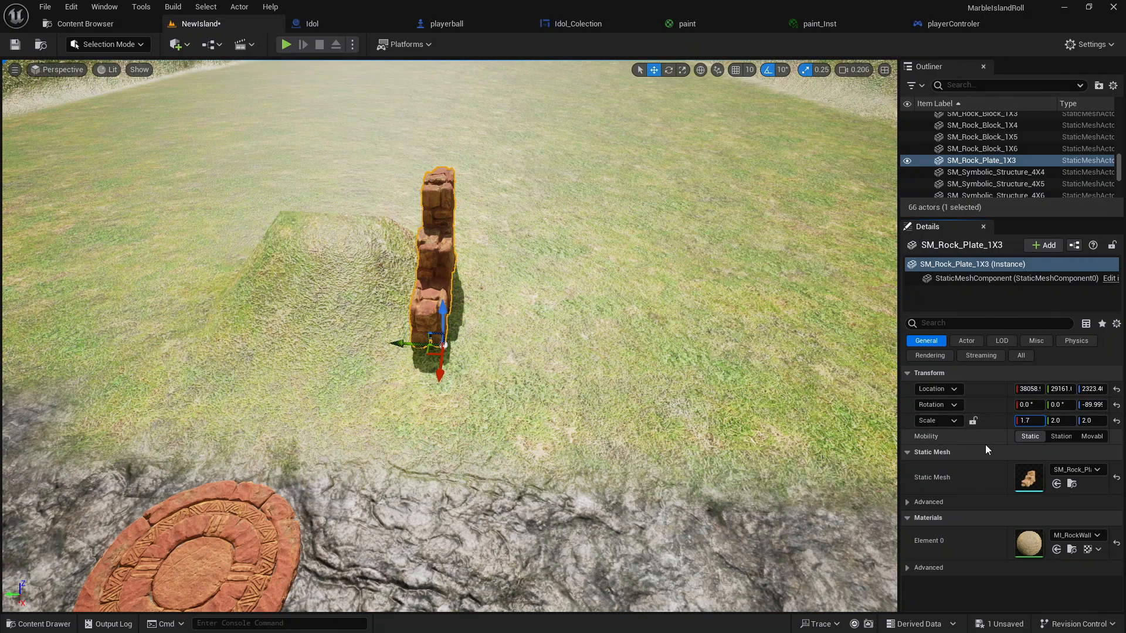
pyautogui.press('Return')
# Reposition the rock plate along the mound's side, to about X 38131, Y 29252, Z 2310
pyautogui.moveTo(415, 349); pyautogui.dragTo(381, 343)
pyautogui.press('a')
pyautogui.moveTo(440, 354)
pyautogui.mouseDown(button='right')
pyautogui.moveTo(486, 354)
pyautogui.moveTo(440, 354)
pyautogui.mouseUp(button='right')
pyautogui.moveTo(595, 407); pyautogui.dragTo(587, 405, button='right')
pyautogui.moveTo(581, 406); pyautogui.dragTo(584, 423)
pyautogui.moveTo(584, 374)
pyautogui.mouseDown()
pyautogui.moveTo(582, 399)
pyautogui.moveTo(586, 376)
pyautogui.mouseUp()
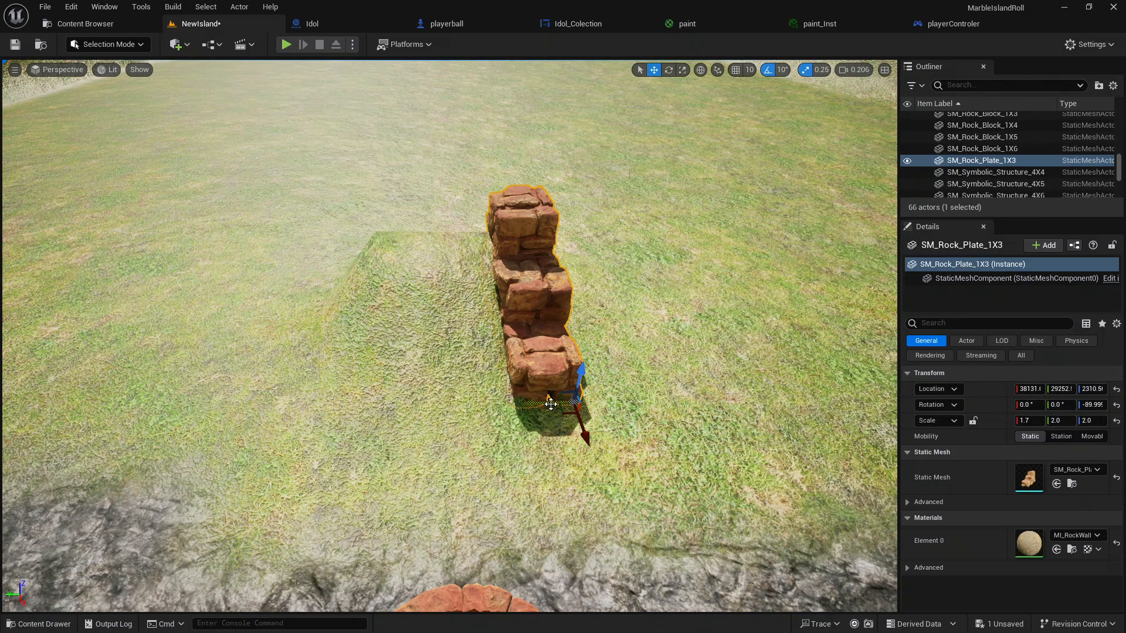
# Set the rock plate's Z scale to 1.5 and slide it sideways to about Y 29204
pyautogui.click(1093, 421)
pyautogui.click(801, 417)
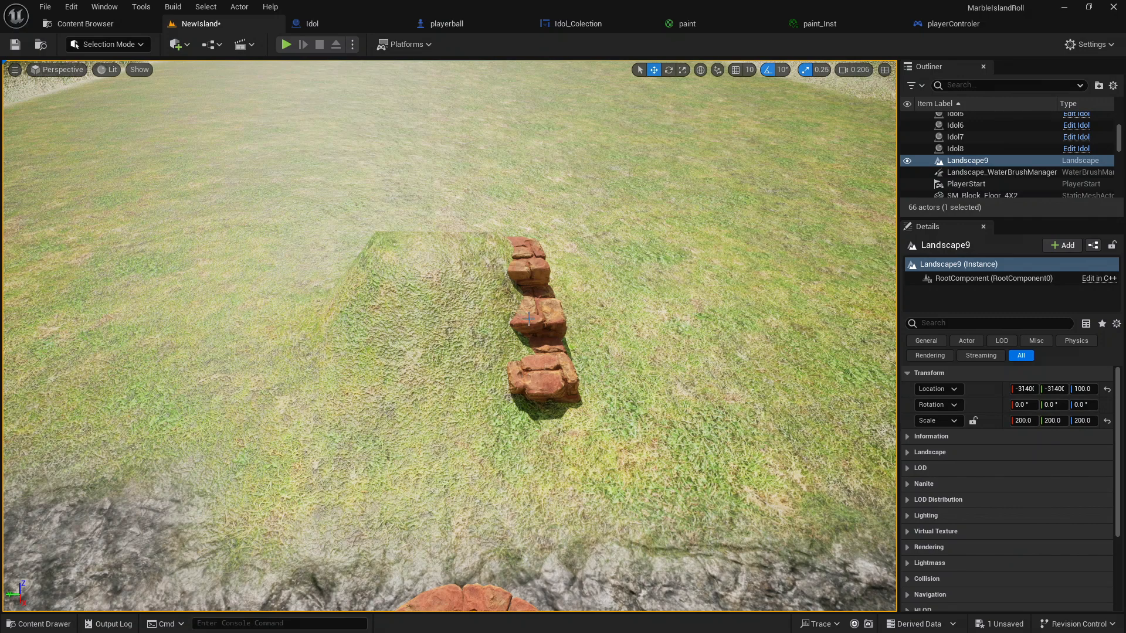
pyautogui.click(546, 375)
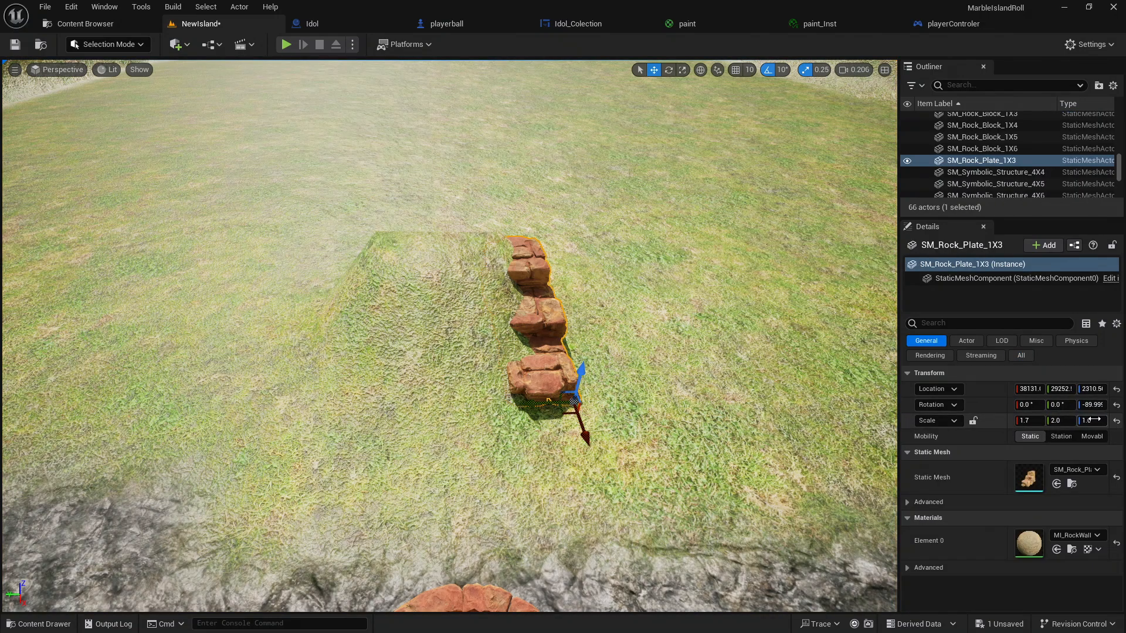
pyautogui.click(1095, 420)
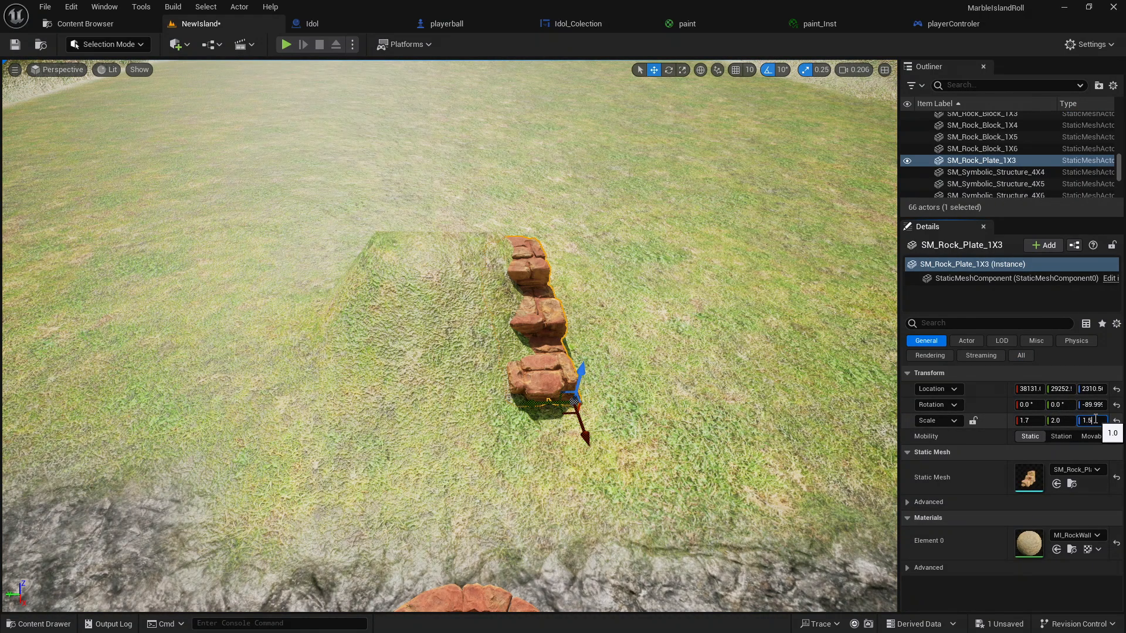
pyautogui.press('Return')
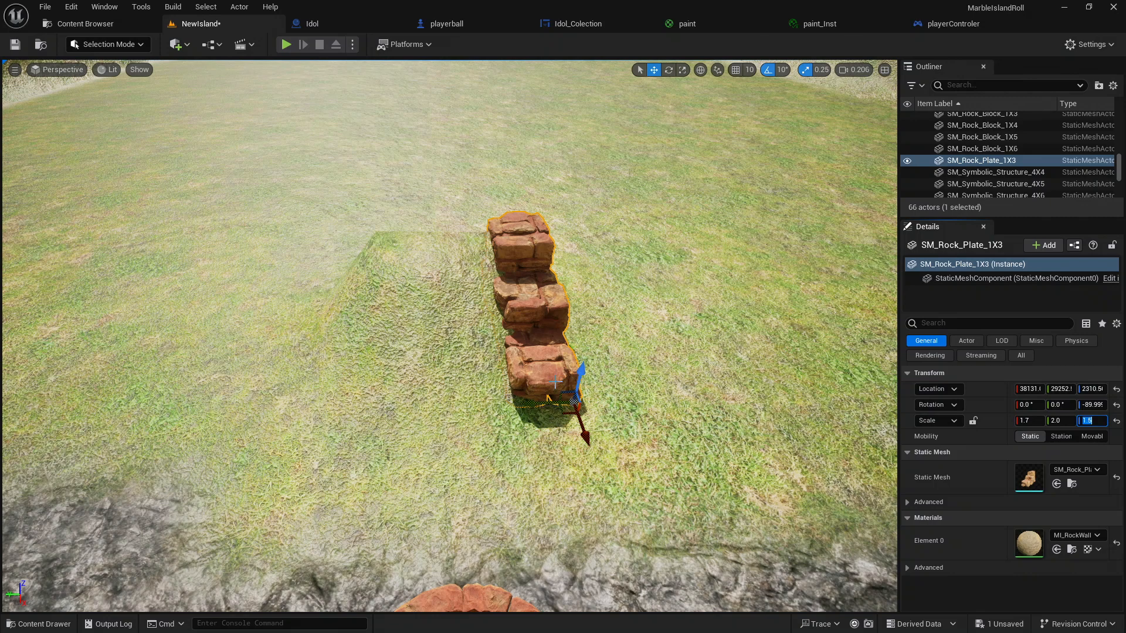
pyautogui.moveTo(543, 405); pyautogui.dragTo(554, 434)
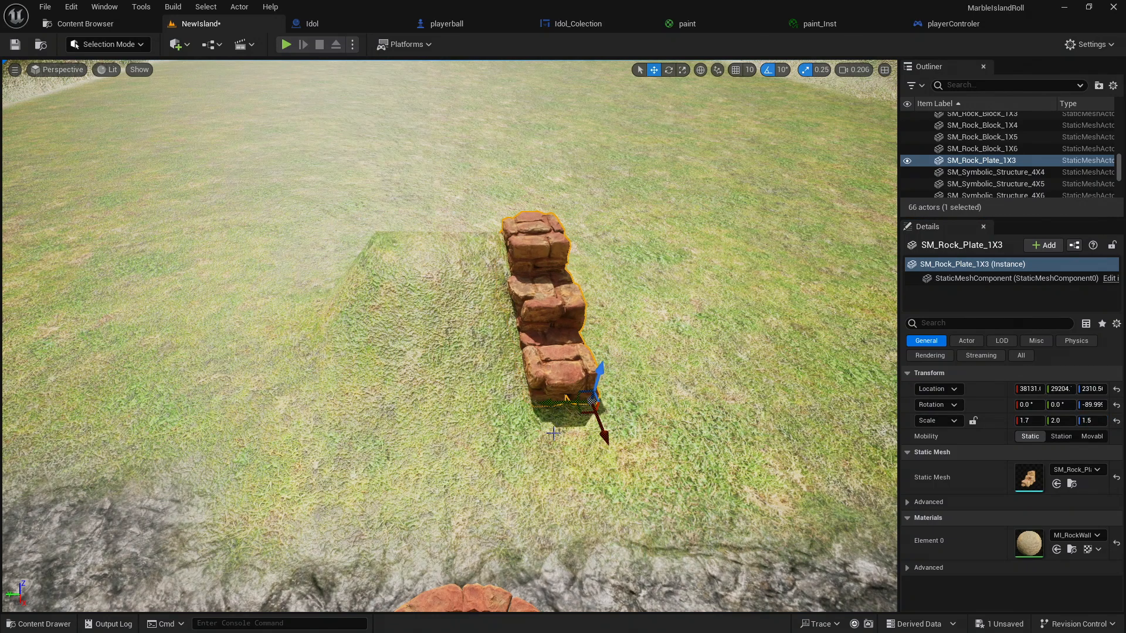
# Duplicate the rock plate and place the copy on the mound's opposite side, at about Y 29824
pyautogui.hotkey('ctrl', 'd')
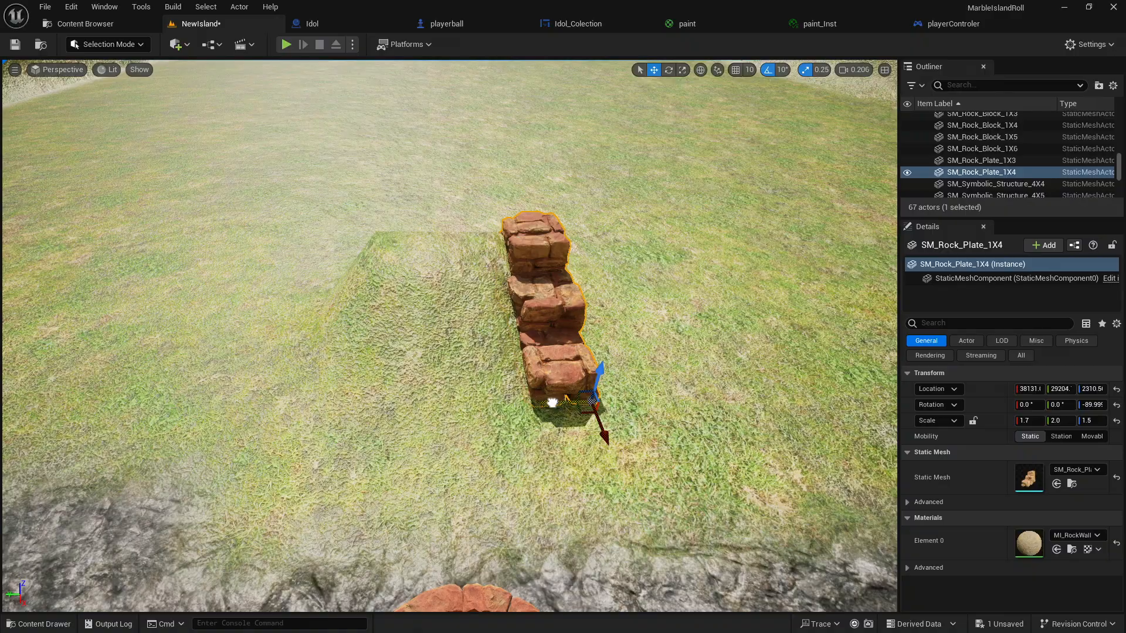
pyautogui.moveTo(553, 403); pyautogui.dragTo(320, 419)
pyautogui.moveTo(340, 420); pyautogui.dragTo(520, 400, button='right')
pyautogui.press('s')
pyautogui.press('a')
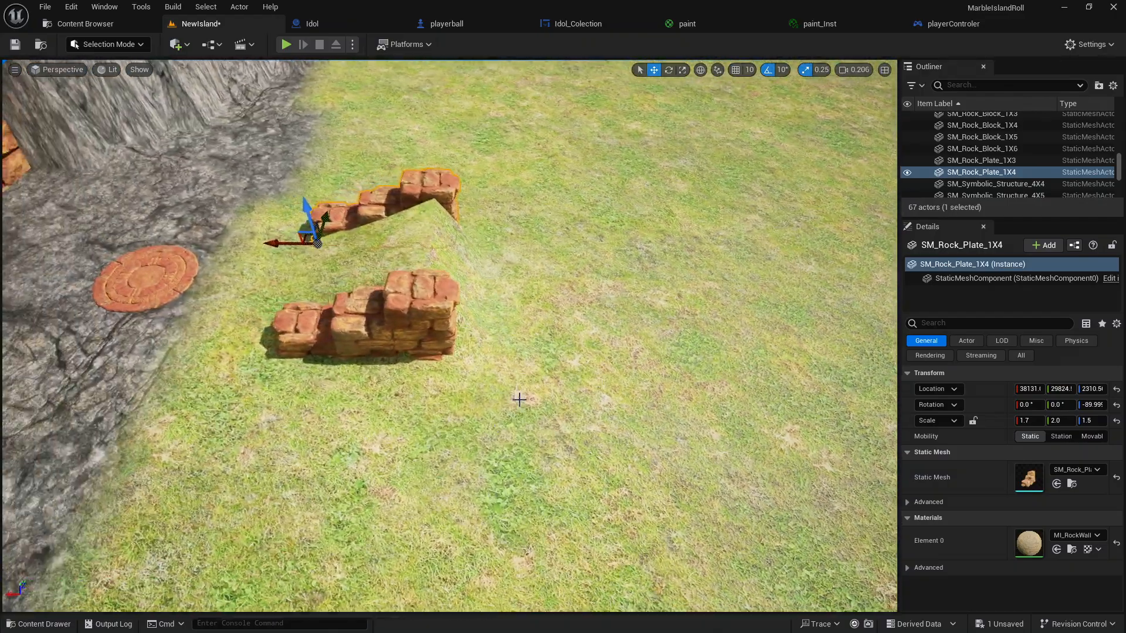
pyautogui.press('Escape')
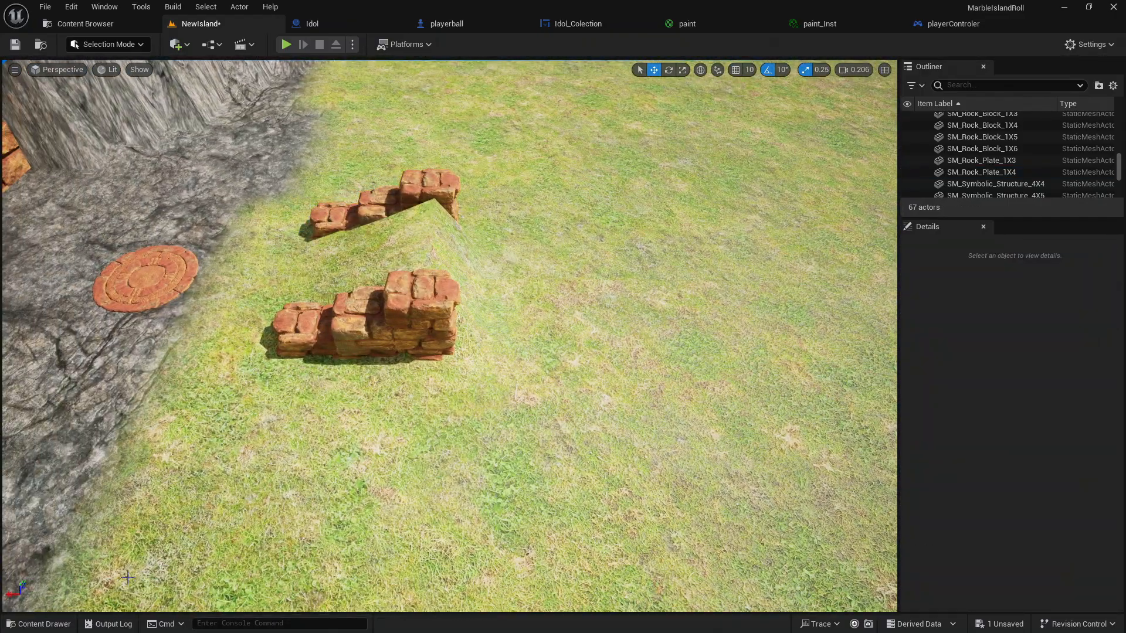
# Place the SM_Block_Stairs_2X2 mesh on the grass behind the mound
pyautogui.click(55, 619)
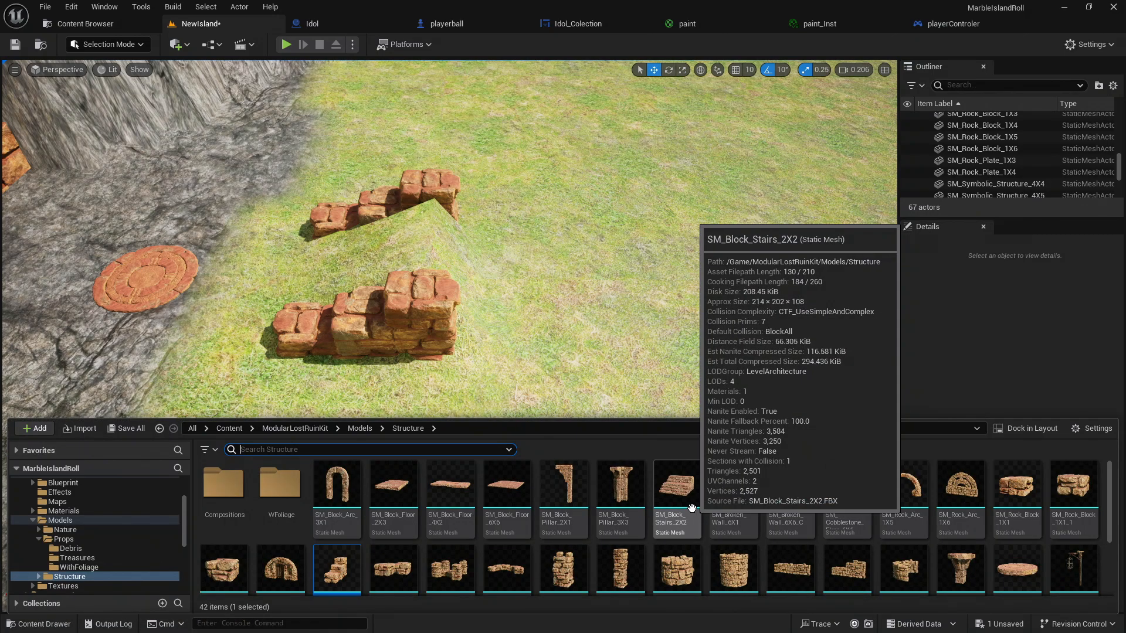
pyautogui.click(685, 495)
pyautogui.moveTo(682, 496); pyautogui.dragTo(655, 329)
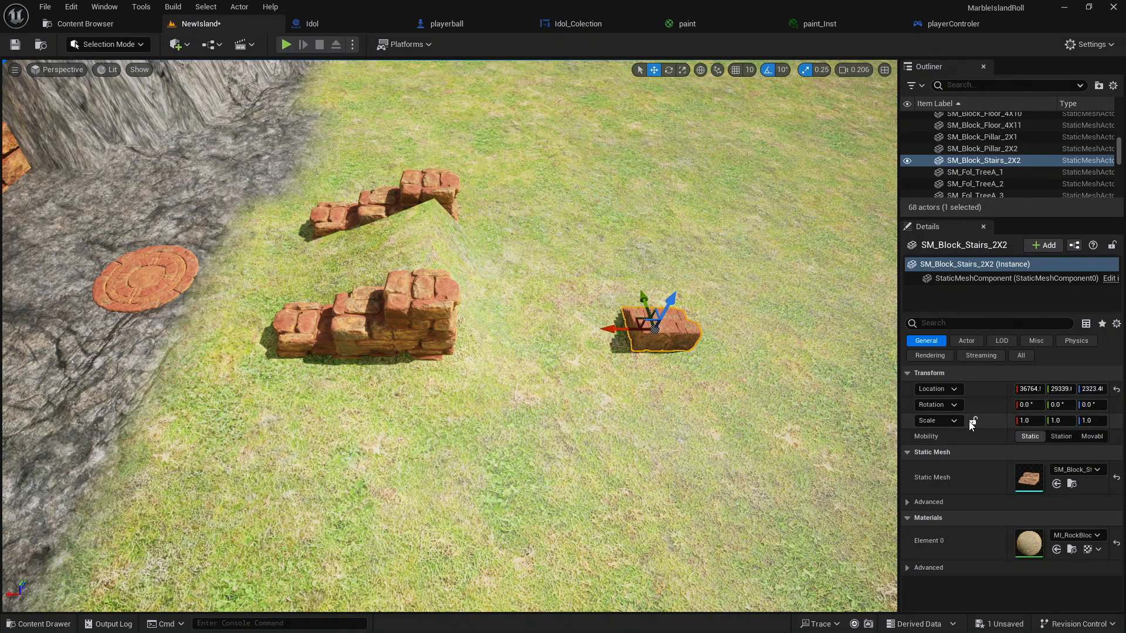
# Lock the stairs' scale proportions and set their uniform scale to 2
pyautogui.click(973, 421)
pyautogui.click(1020, 421)
pyautogui.write('3')
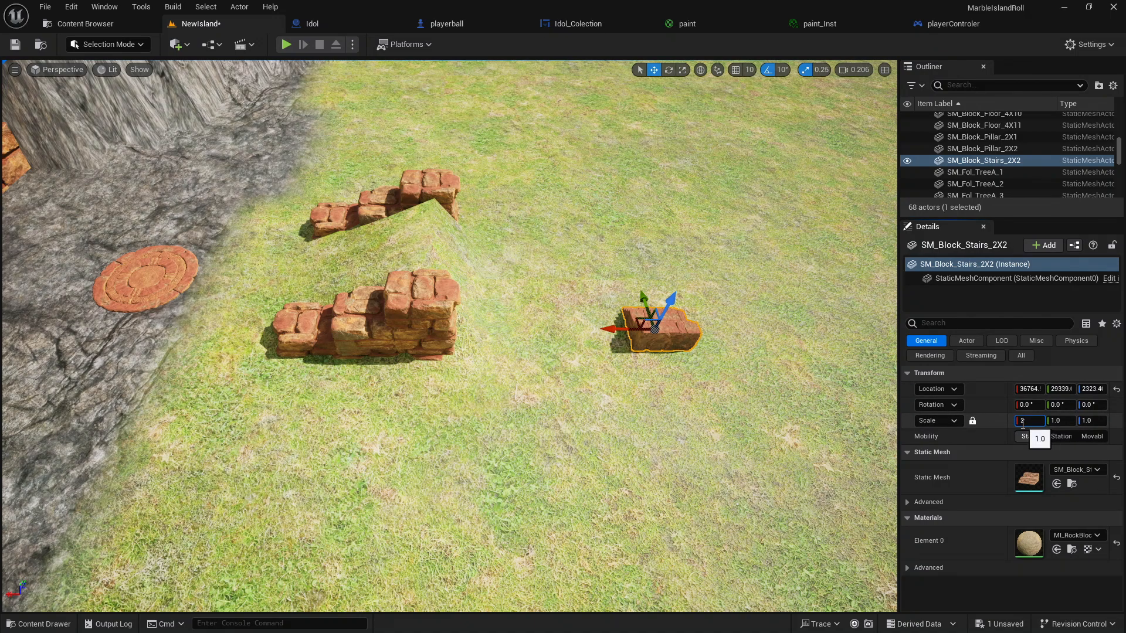
pyautogui.press('Return')
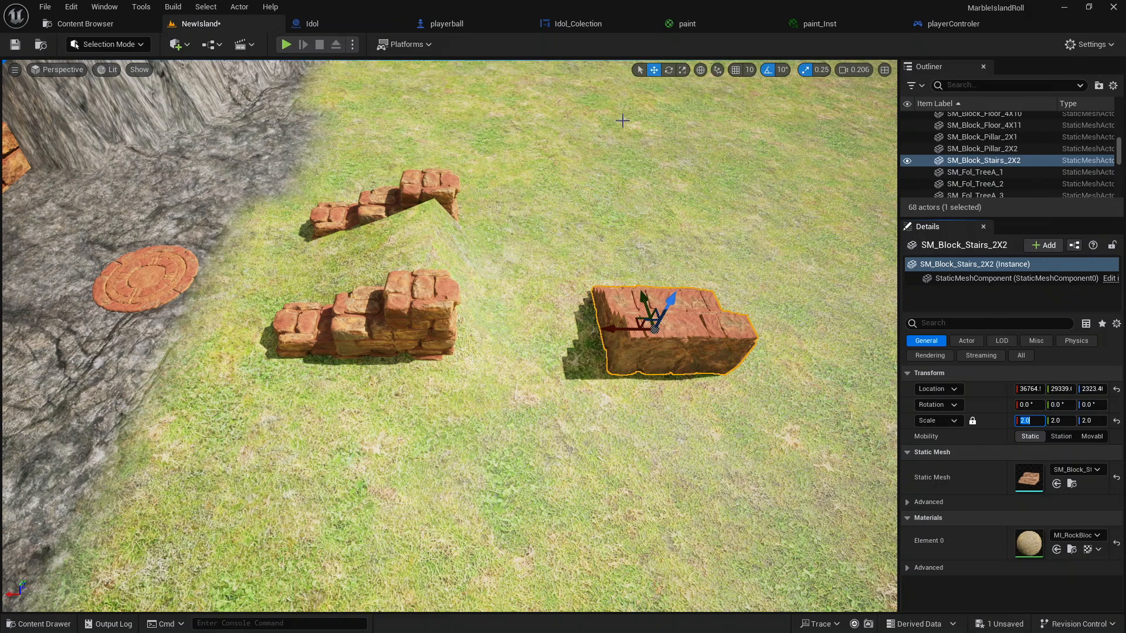
# Rotate the stairs about the vertical axis to a Z rotation of about 90°
pyautogui.click(669, 70)
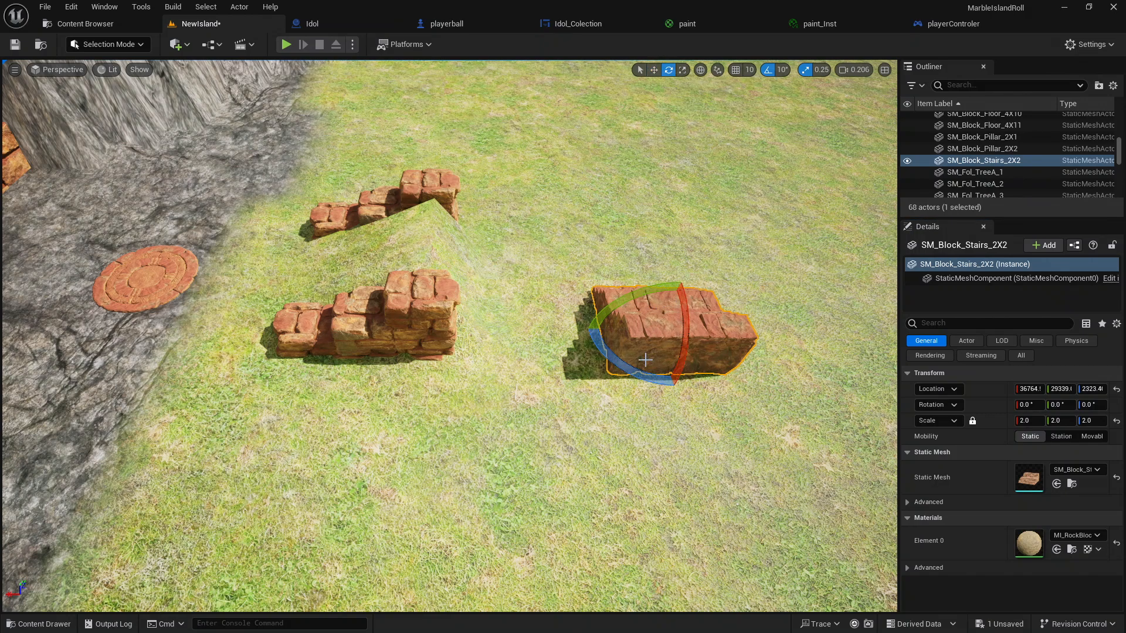
pyautogui.moveTo(584, 329); pyautogui.dragTo(649, 282)
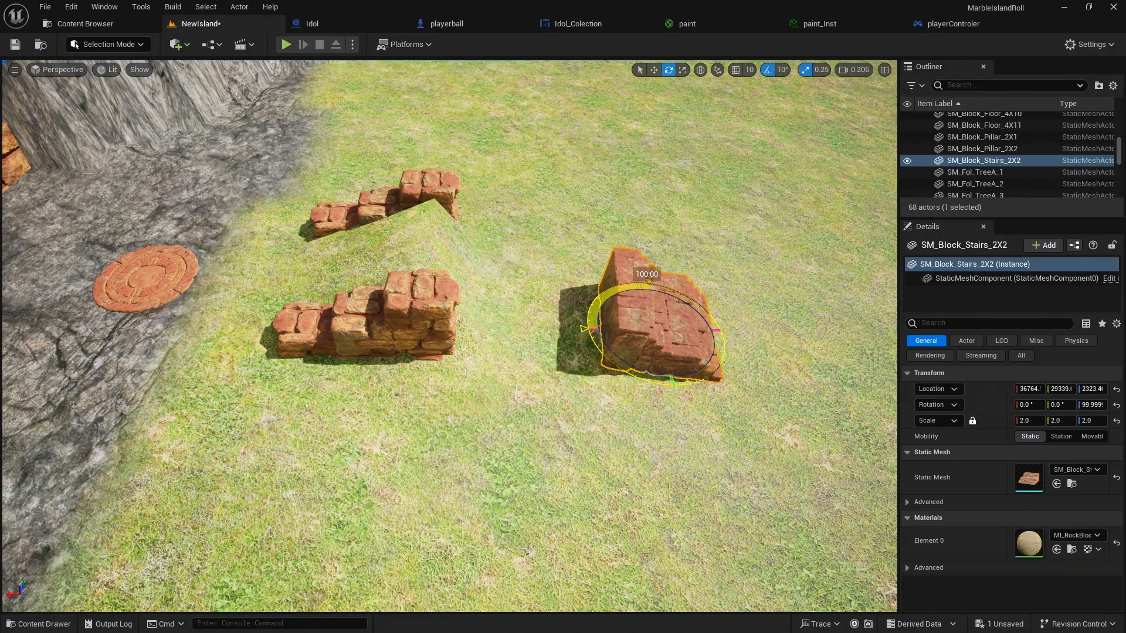
pyautogui.press('d')
pyautogui.moveTo(648, 281); pyautogui.dragTo(484, 291, button='right')
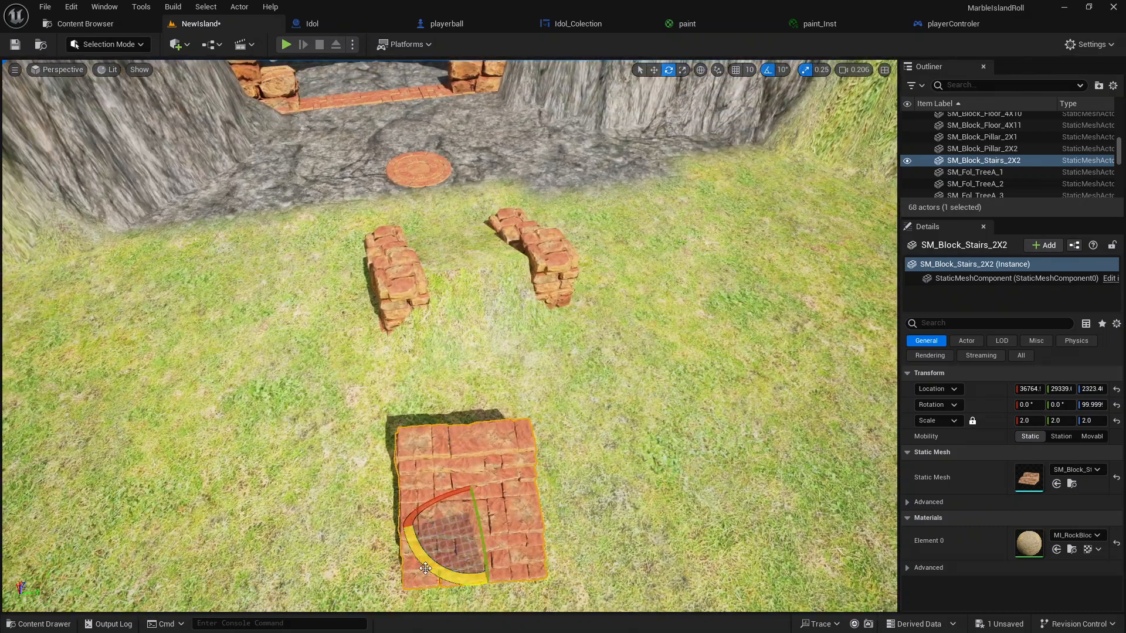
pyautogui.moveTo(424, 556); pyautogui.dragTo(435, 568)
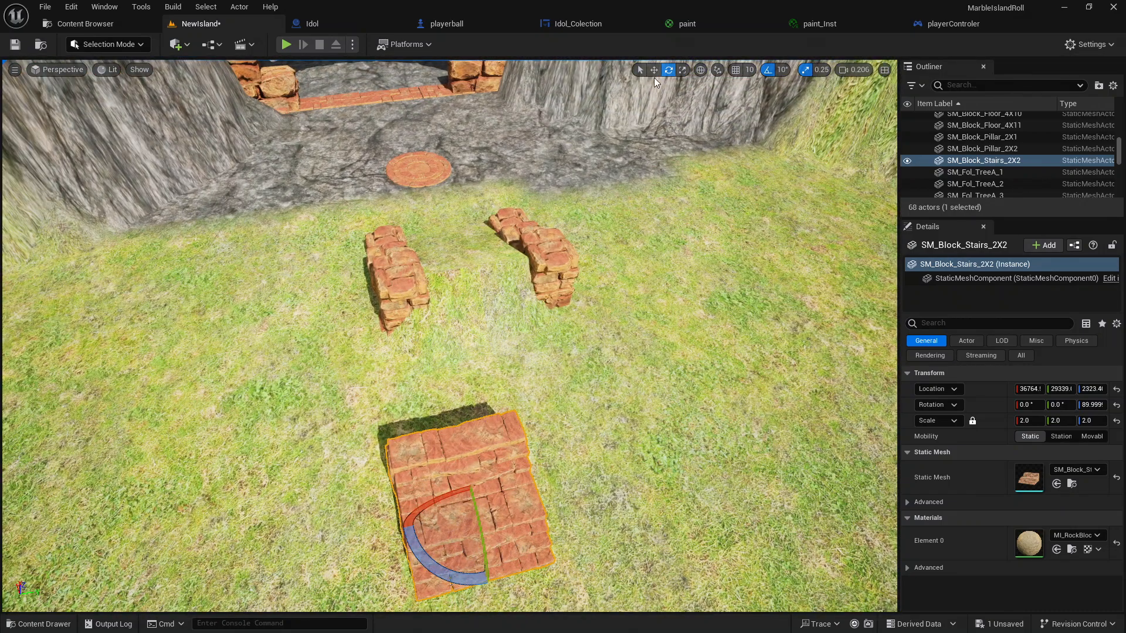
# Move the stairs to the mound's back edge between the two rock plates, at about X 37422, Y 29574
pyautogui.click(654, 70)
pyautogui.moveTo(476, 510); pyautogui.dragTo(434, 519, button='right')
pyautogui.press('d')
pyautogui.moveTo(391, 476); pyautogui.dragTo(473, 321)
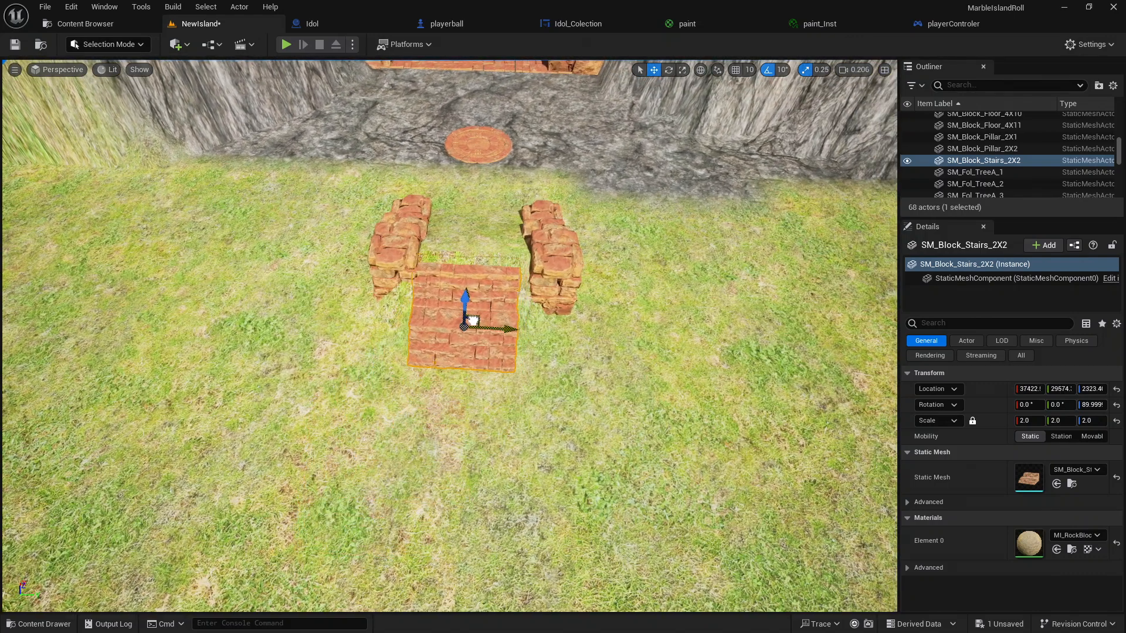
# Unlock the stairs' scale proportions, try a Z scale of 2.5, and set it back to 2
pyautogui.click(1092, 421)
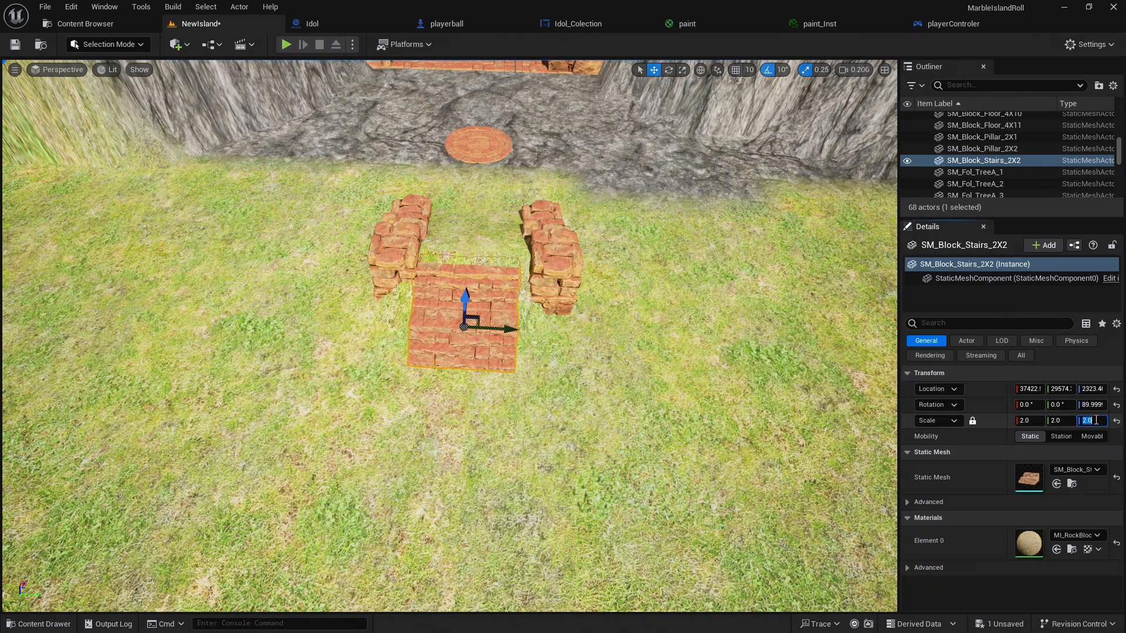
pyautogui.click(972, 420)
pyautogui.press('Return')
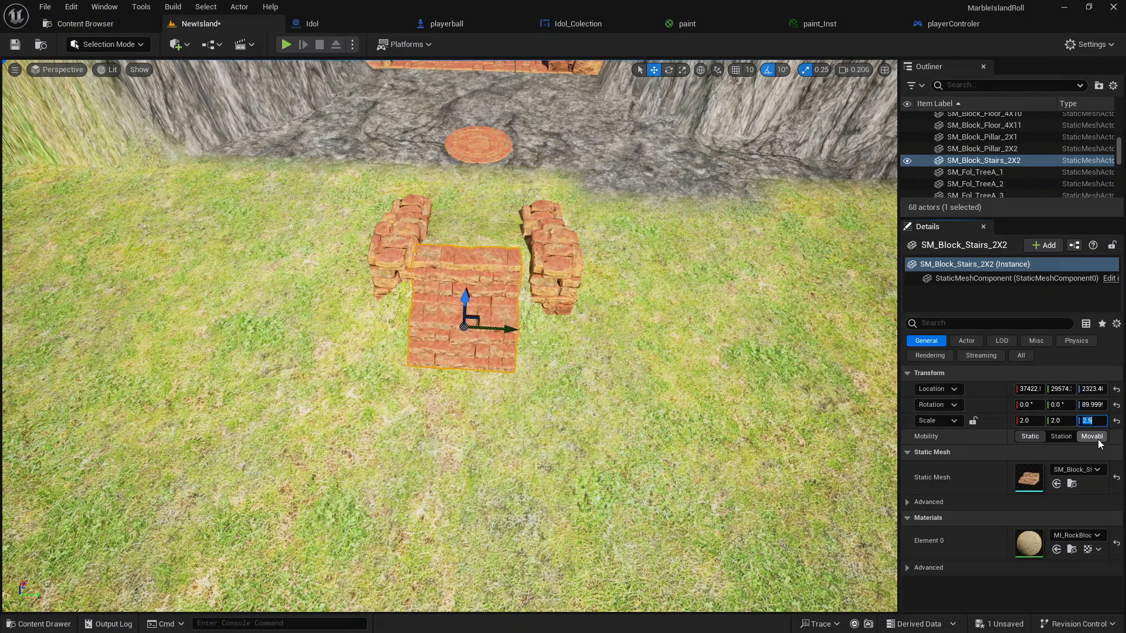
pyautogui.write('2')
pyautogui.press('Return')
# Set the stairs' Y scale to 2.52 and widen them to an X scale of 5
pyautogui.click(1059, 420)
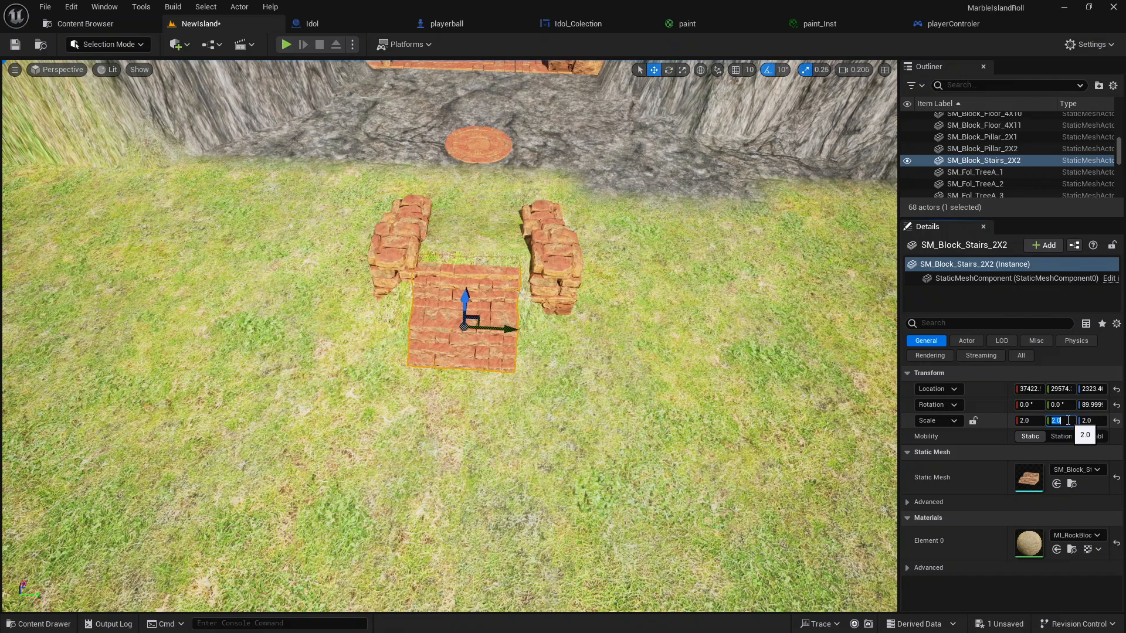
pyautogui.press('Return')
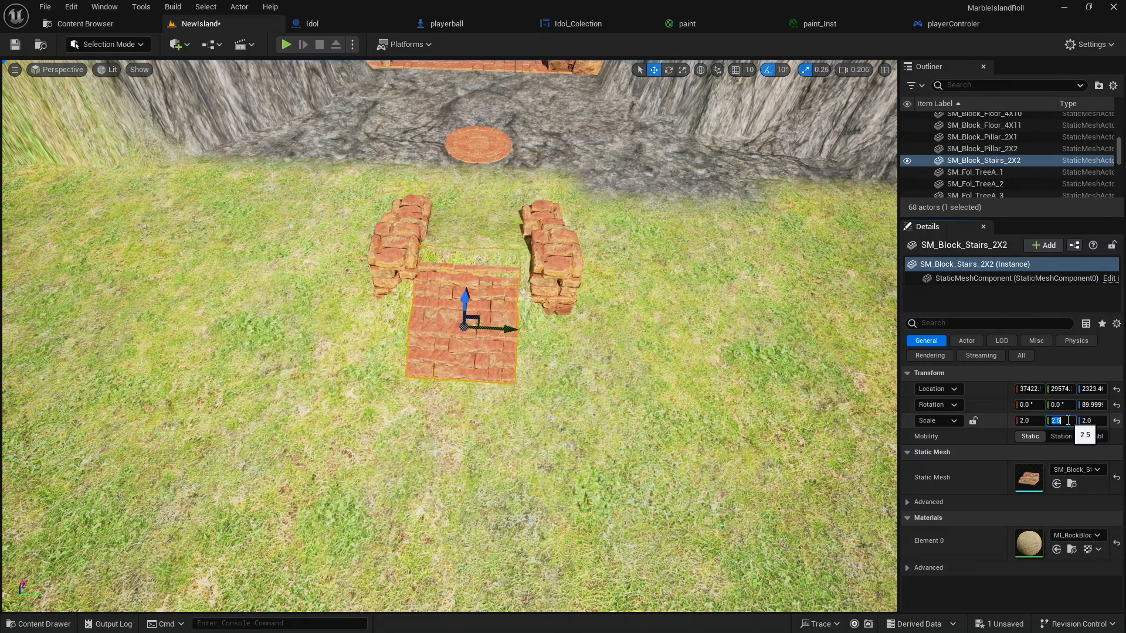
pyautogui.write('2')
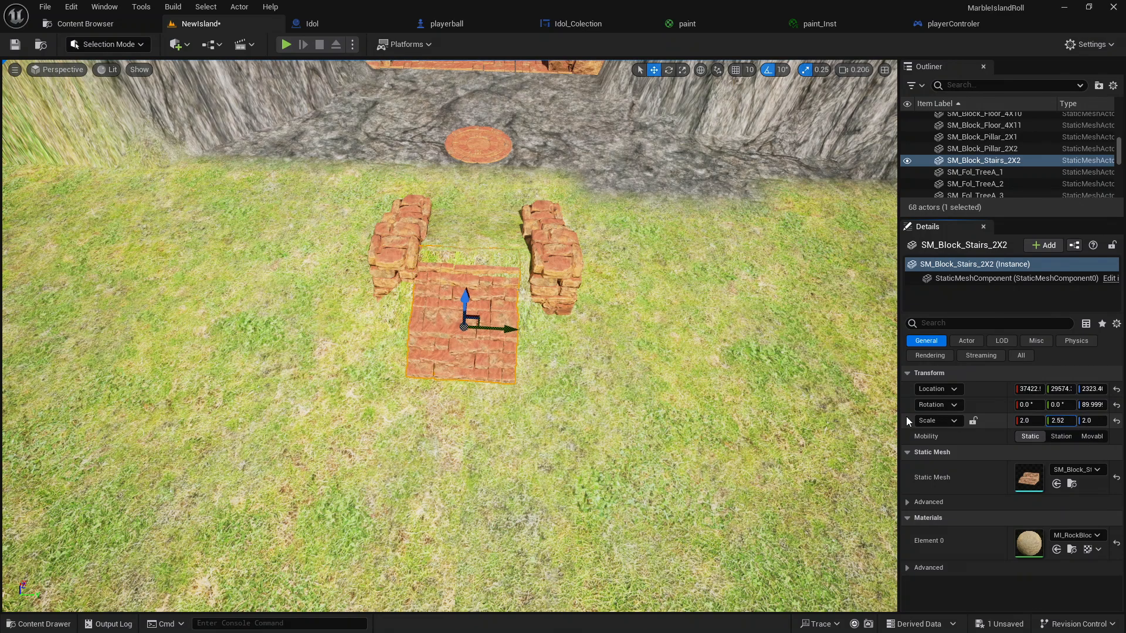
pyautogui.click(1030, 420)
pyautogui.write('2.5')
pyautogui.press('Return')
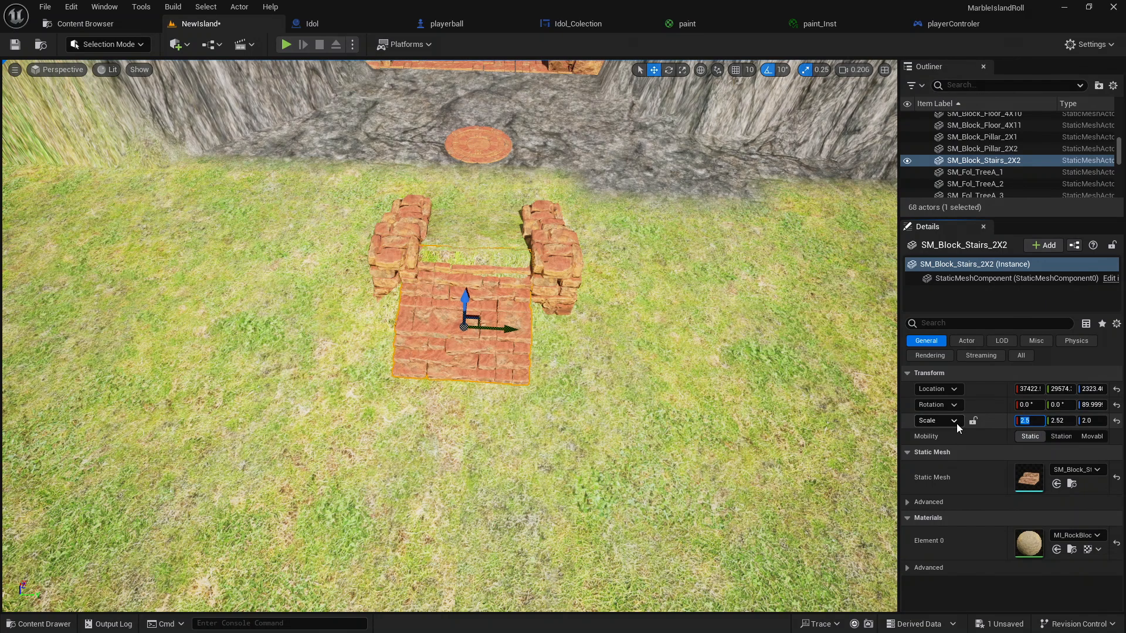
pyautogui.click(632, 388)
pyautogui.click(530, 349)
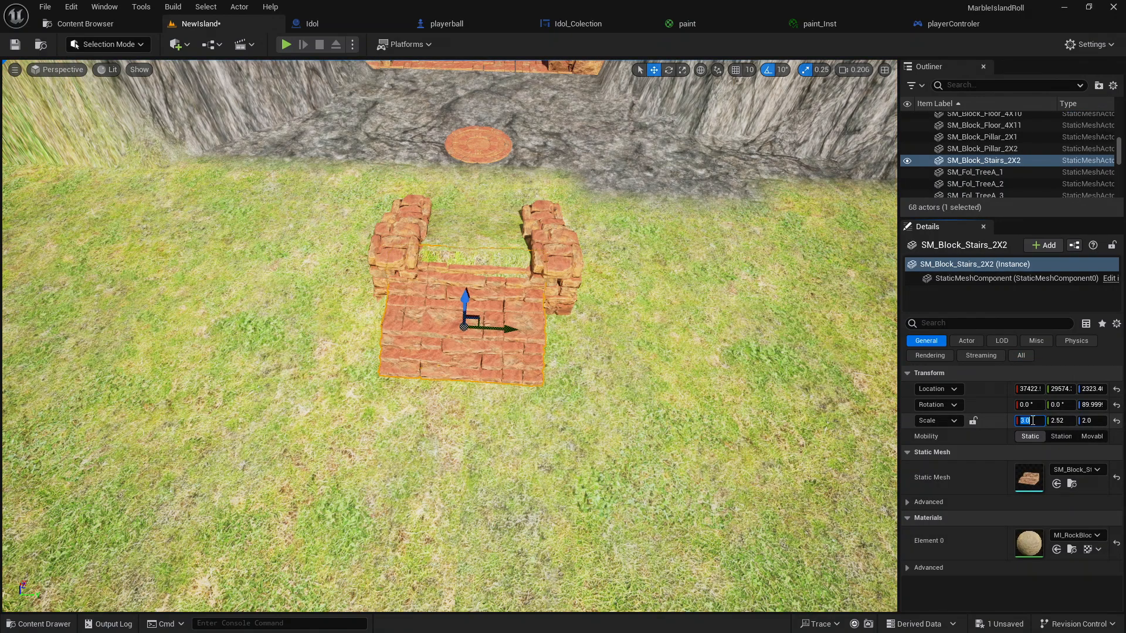
pyautogui.click(590, 391)
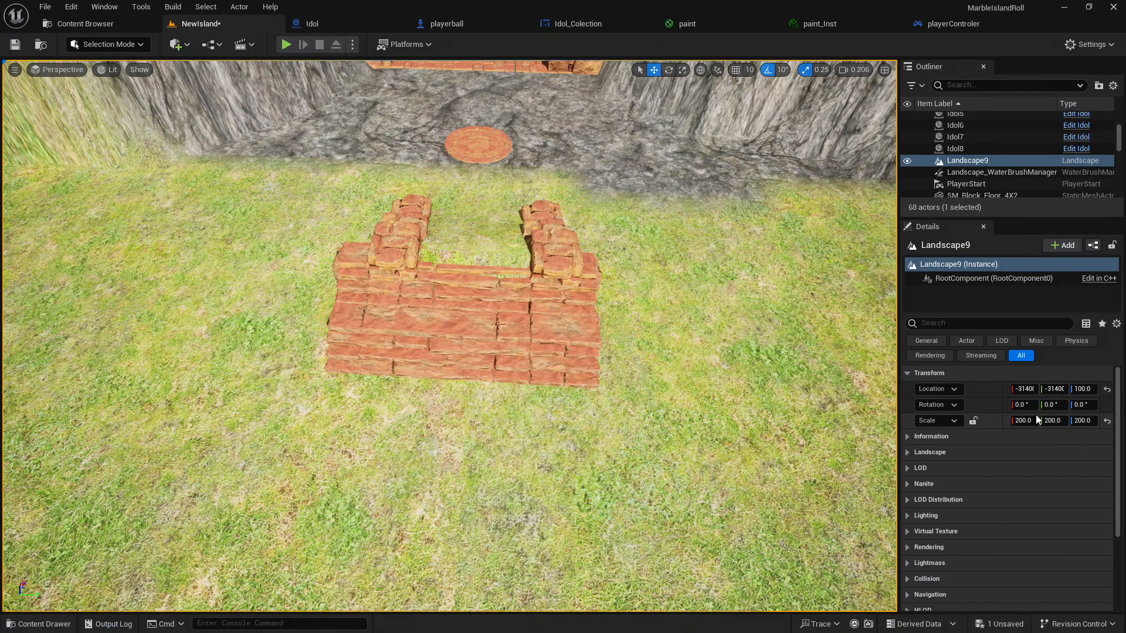
pyautogui.click(506, 350)
# Shift the stairs to centre them behind the rock plates, at about X 37415, Y 29589
pyautogui.moveTo(494, 338); pyautogui.dragTo(438, 333, button='right')
pyautogui.press('w')
pyautogui.press('s')
pyautogui.press('d')
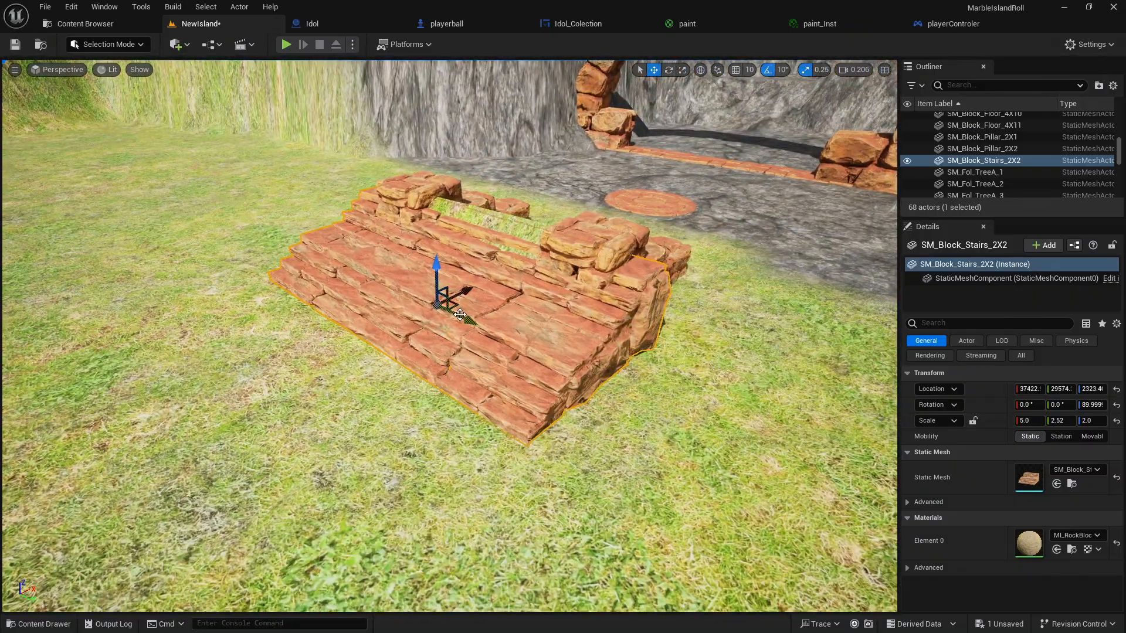
pyautogui.moveTo(460, 315)
pyautogui.mouseDown()
pyautogui.moveTo(470, 320)
pyautogui.moveTo(470, 253)
pyautogui.moveTo(478, 277)
pyautogui.moveTo(467, 299)
pyautogui.mouseUp()
# Set the stairs' Y scale to 1 to make them shallower
pyautogui.press('w')
pyautogui.moveTo(555, 290); pyautogui.dragTo(489, 346, button='right')
pyautogui.press('a')
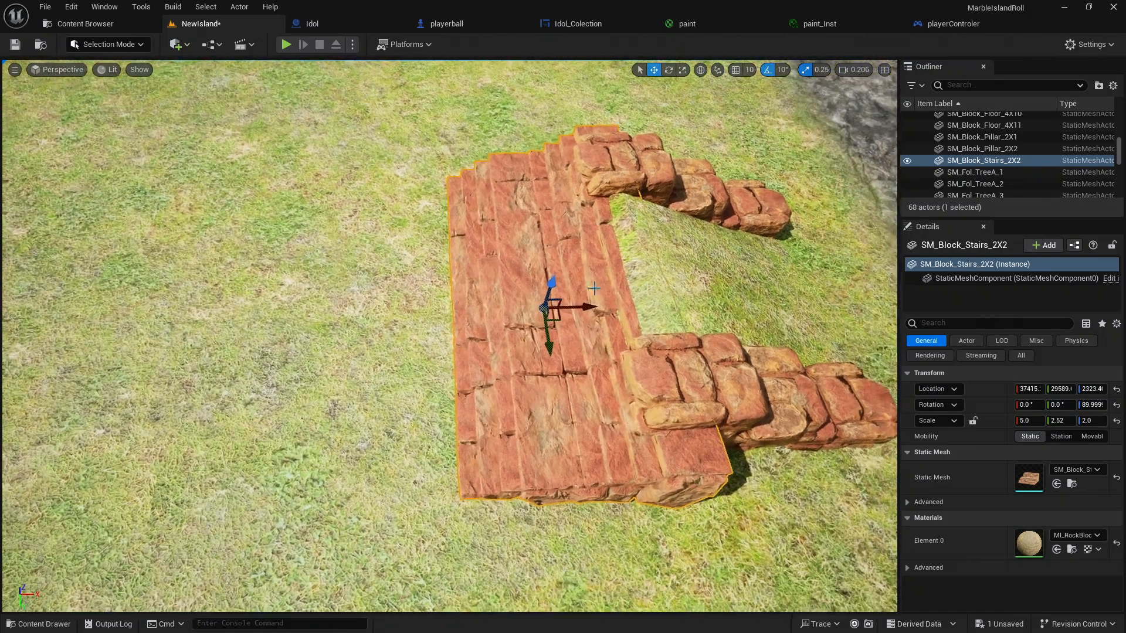
pyautogui.click(1066, 422)
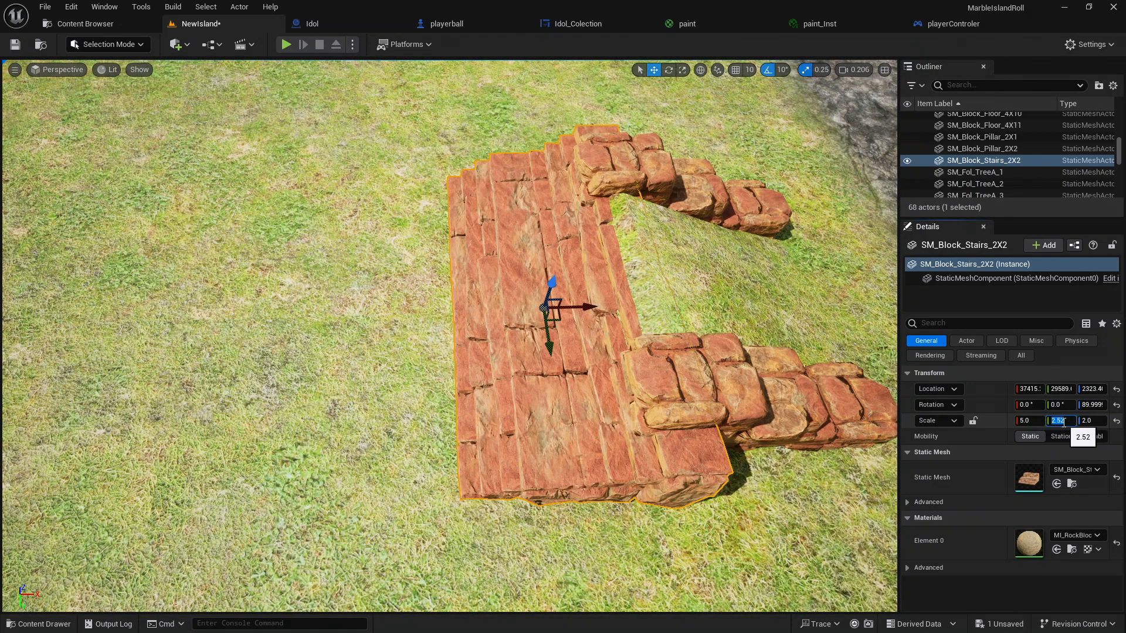
pyautogui.write('1')
pyautogui.click(480, 452)
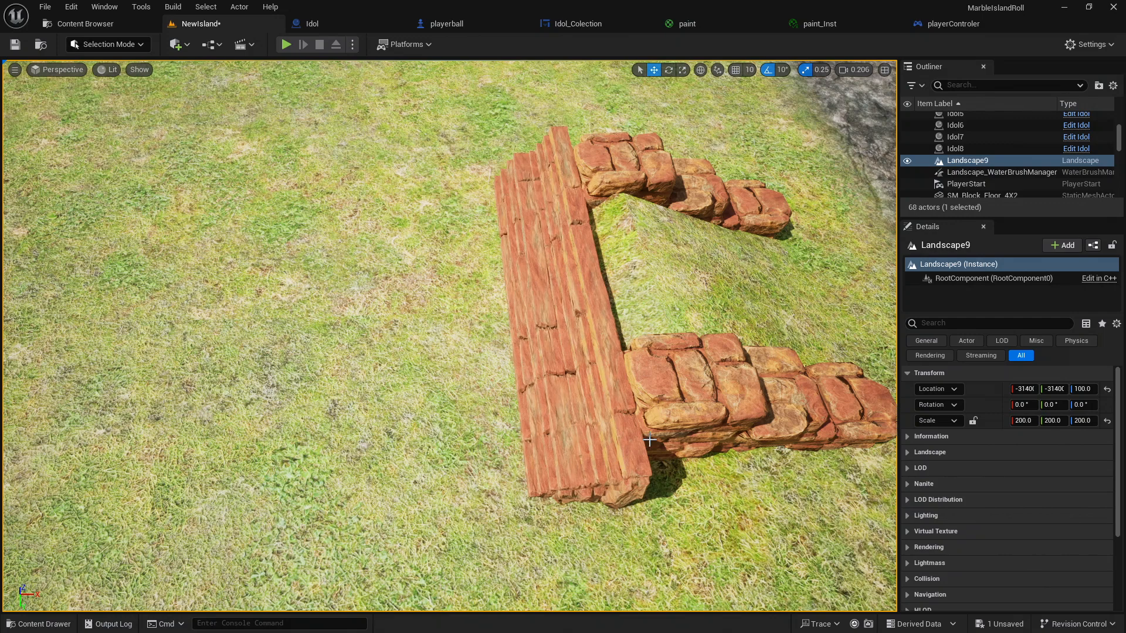
pyautogui.click(598, 384)
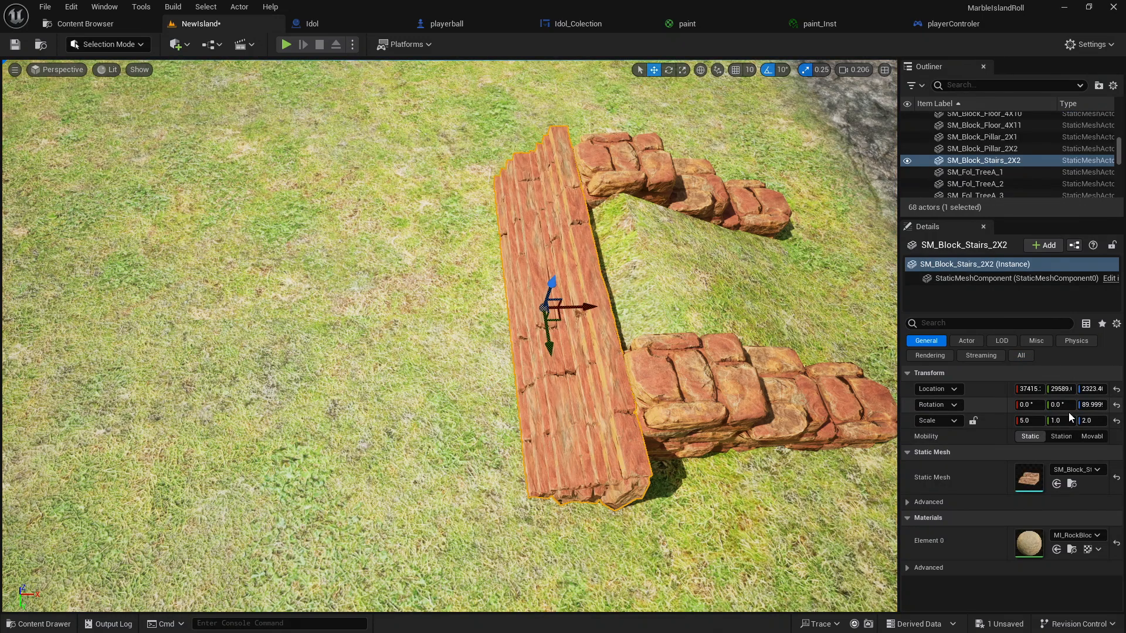
# Try Y scales of 1.7 and 1.3 on the block stairs and settle on 1.5
pyautogui.click(1066, 421)
pyautogui.write('.7')
pyautogui.press('Return')
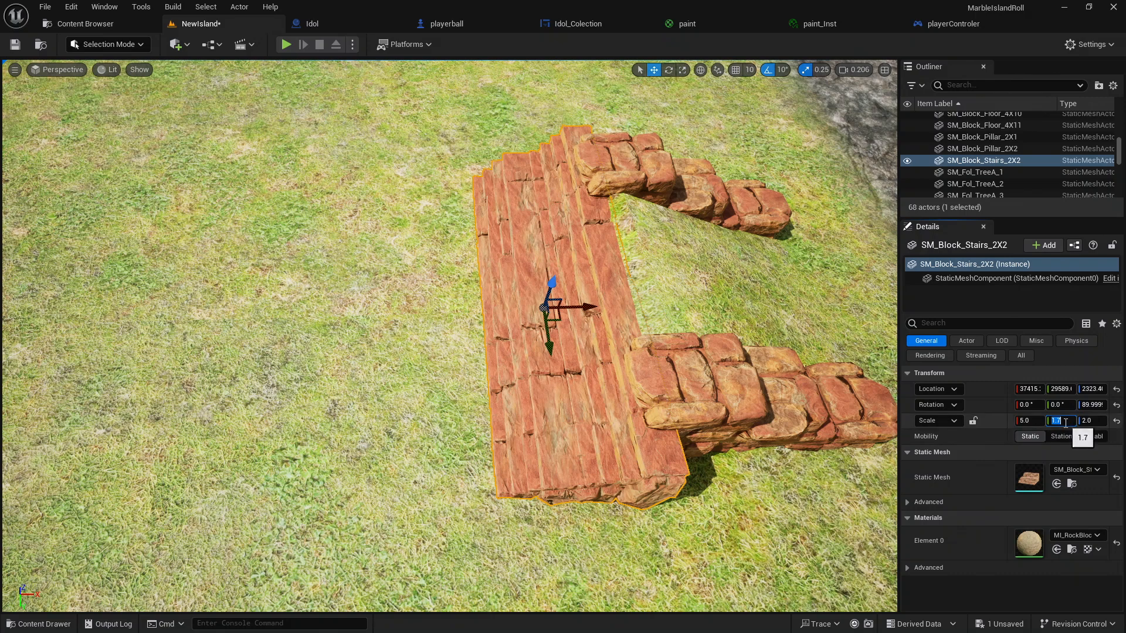
pyautogui.click(1065, 423)
pyautogui.moveTo(1066, 423); pyautogui.dragTo(1044, 421)
pyautogui.write('1.3')
pyautogui.press('Return')
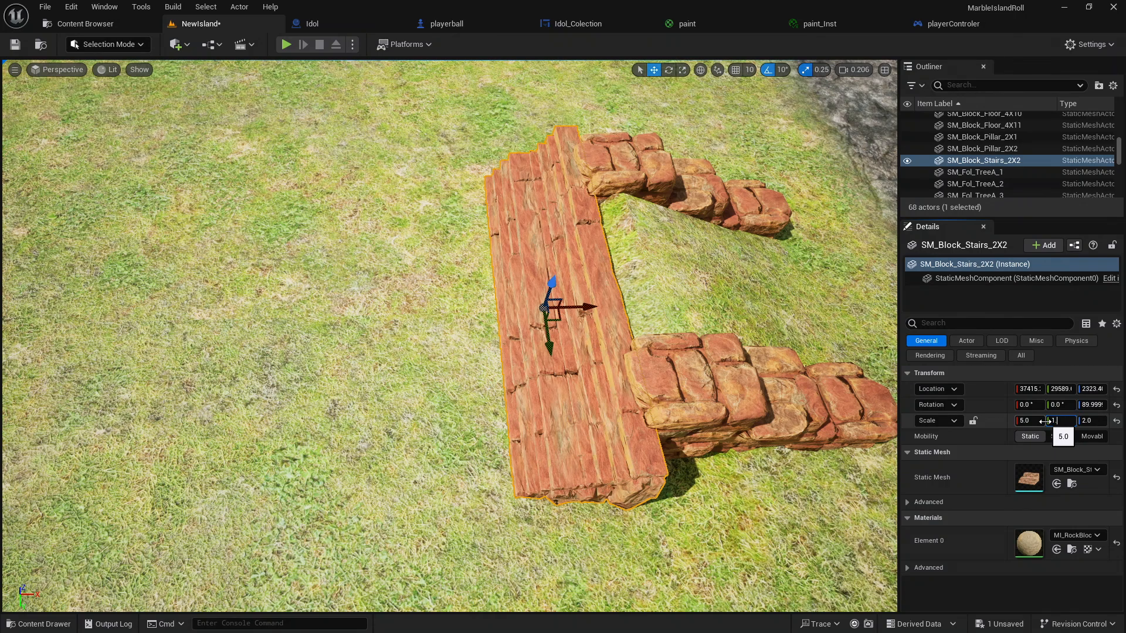
pyautogui.write('.5')
pyautogui.press('Return')
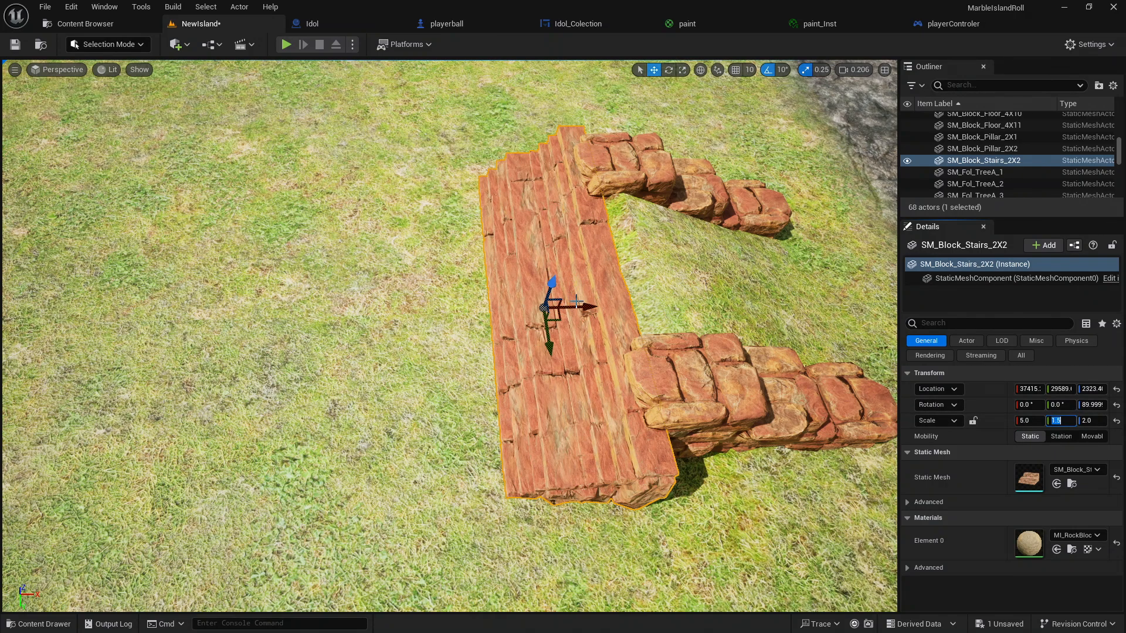
# Move the stairs along the X axis toward the rock plates, to about X 37457, and deselect them
pyautogui.moveTo(588, 307); pyautogui.dragTo(603, 308)
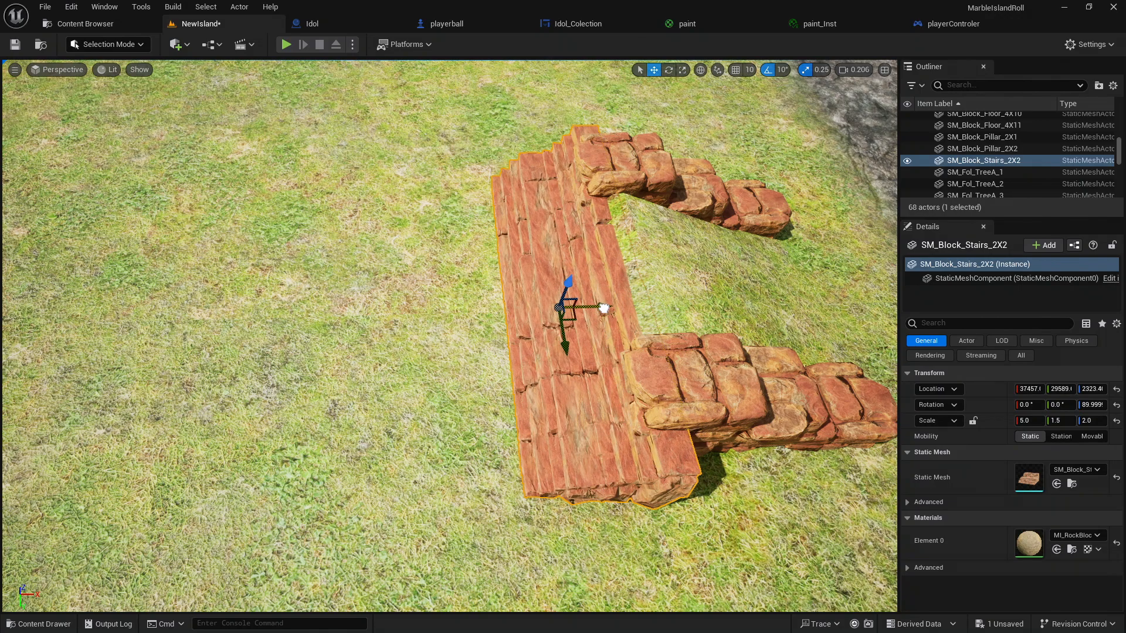
pyautogui.moveTo(588, 378); pyautogui.dragTo(567, 478, button='right')
pyautogui.click(563, 478)
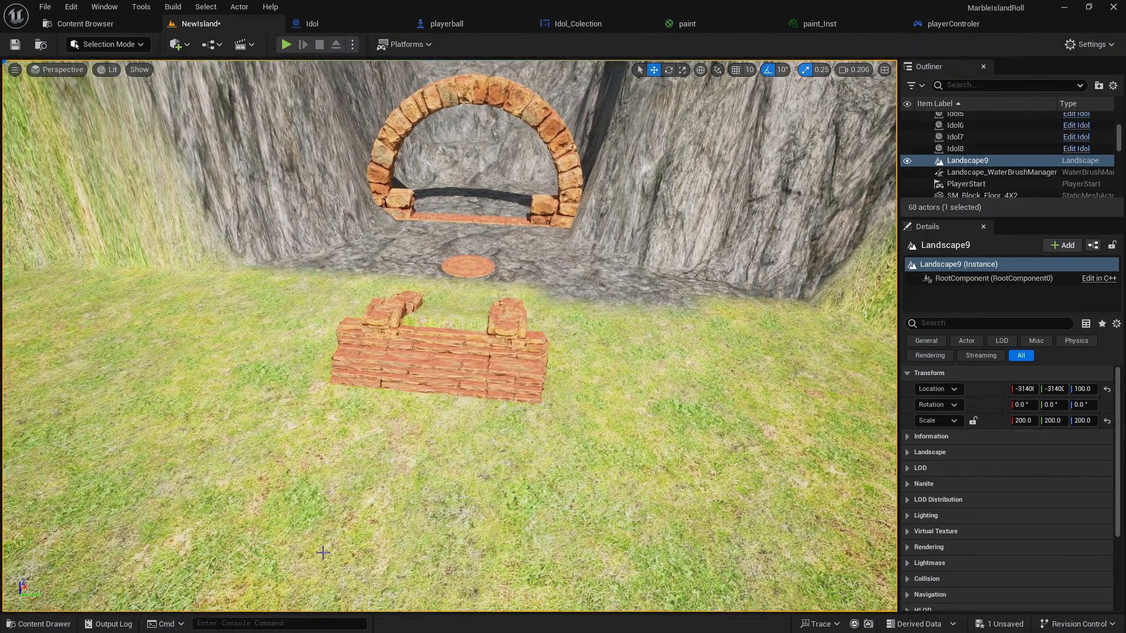
# Try out the SM_Rock_Wall_4X4_Cyl and SM_Rock_Wall_2X2_Cyl pieces on the grass beside the stairs and delete both
pyautogui.click(46, 626)
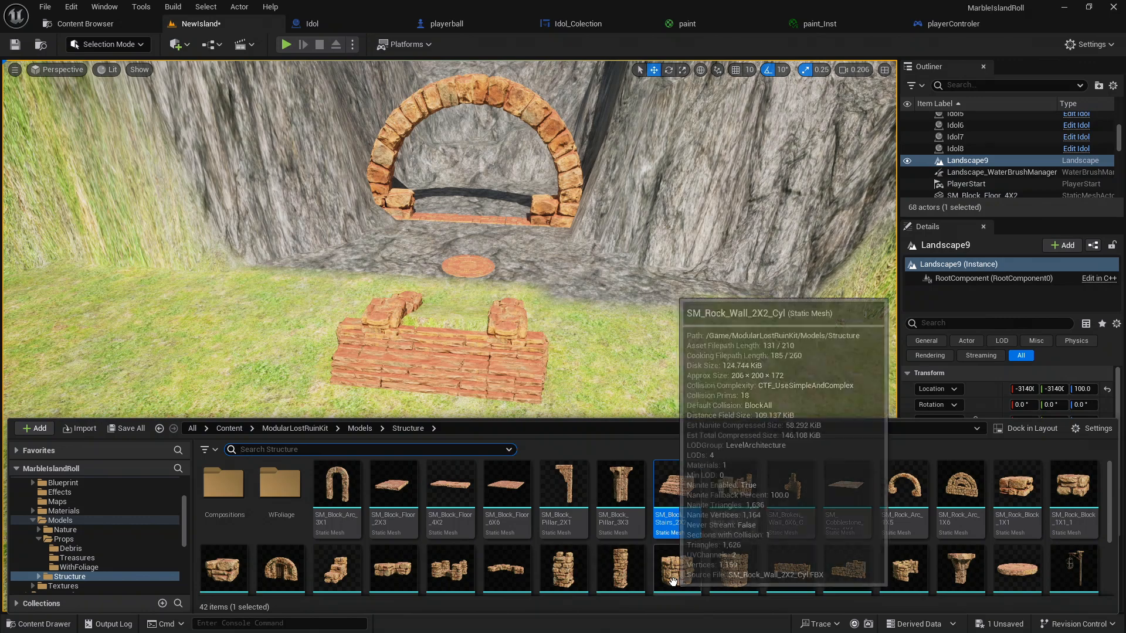
pyautogui.moveTo(734, 572); pyautogui.dragTo(662, 389)
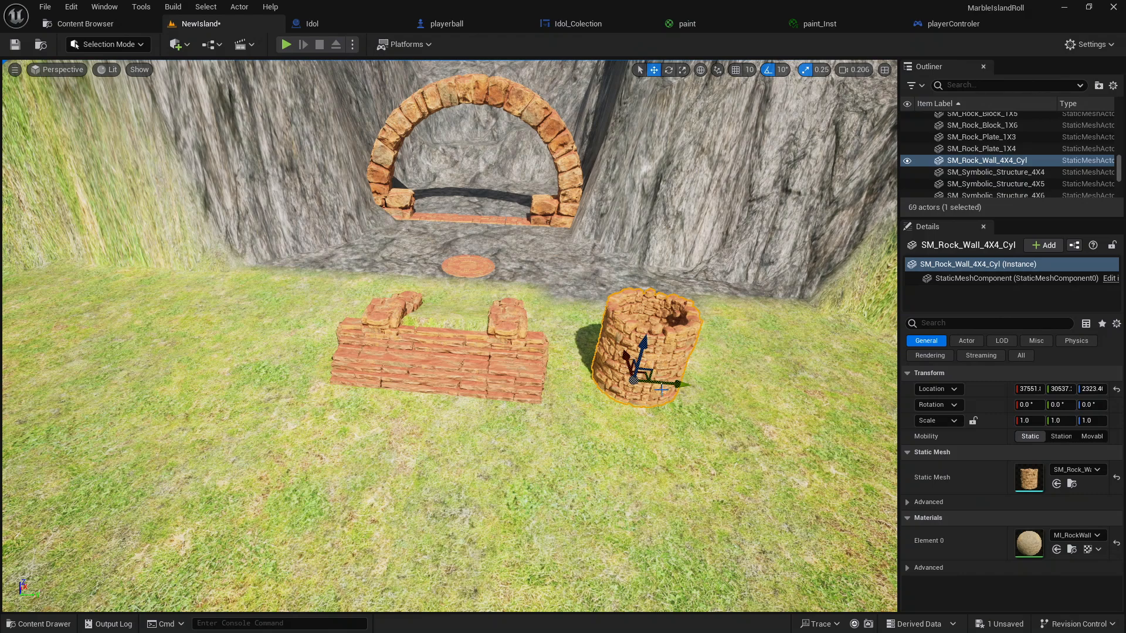
pyautogui.press('Delete')
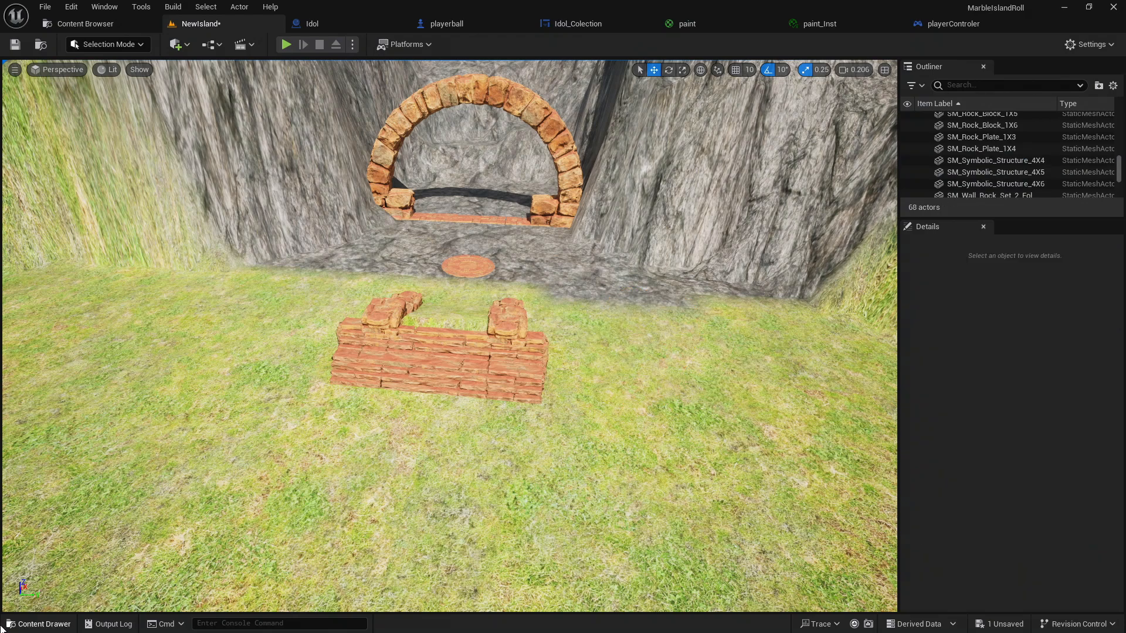
pyautogui.click(38, 624)
pyautogui.moveTo(686, 562); pyautogui.dragTo(694, 398)
pyautogui.moveTo(724, 409); pyautogui.dragTo(675, 410, button='right')
pyautogui.press('Delete')
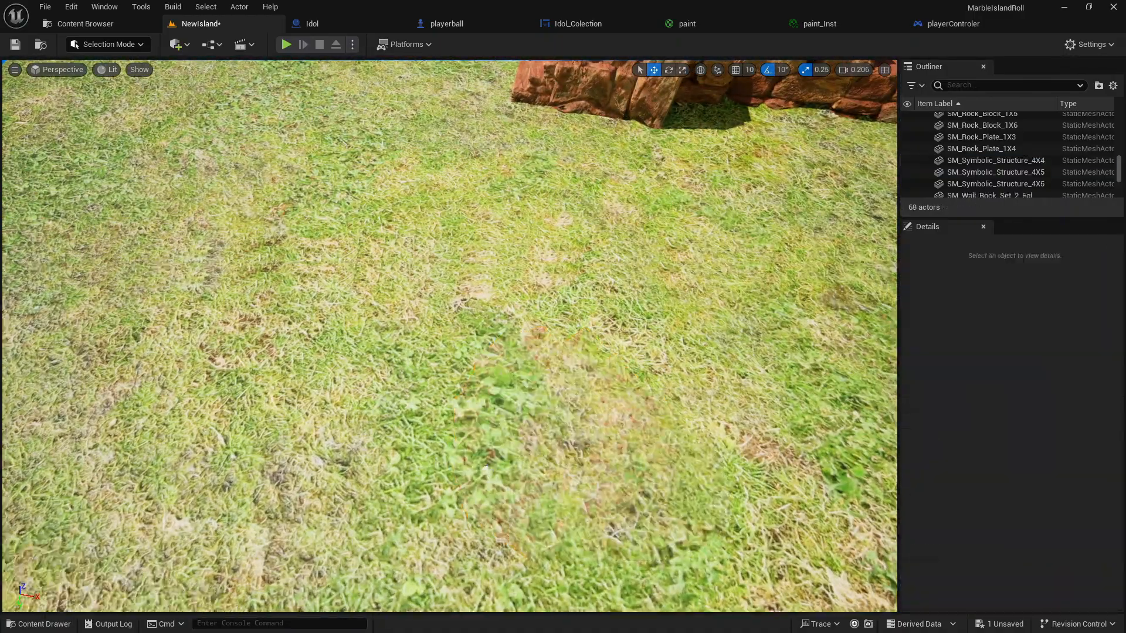
# Examine the grass mound, its flanking rock plates and the stairs behind it from several angles
pyautogui.moveTo(490, 444); pyautogui.dragTo(340, 497, button='right')
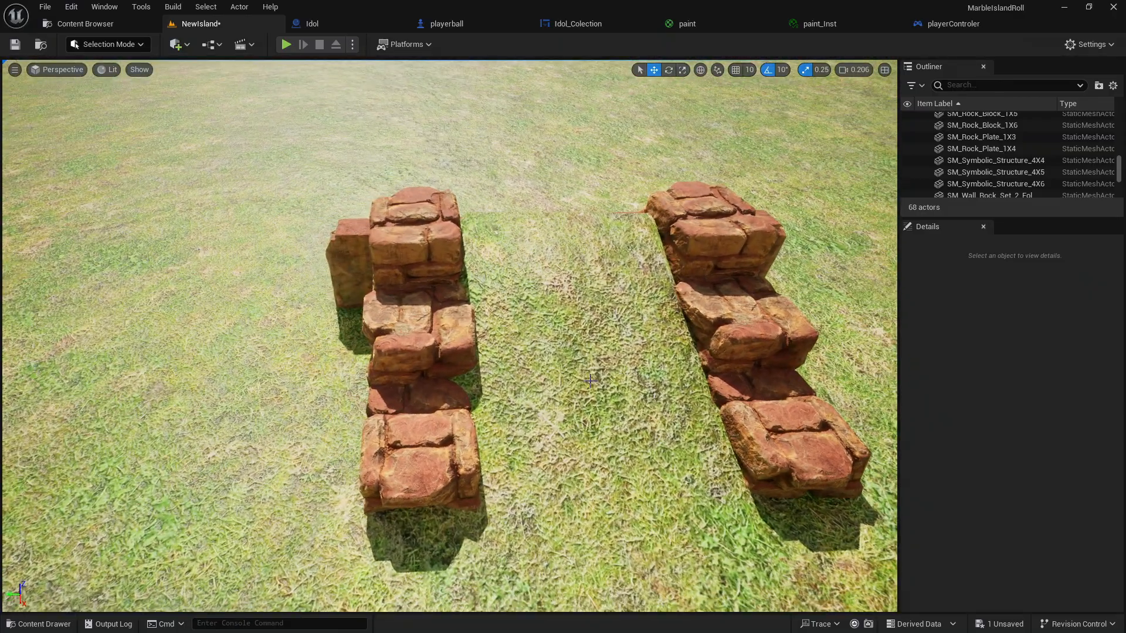
pyautogui.click(671, 333)
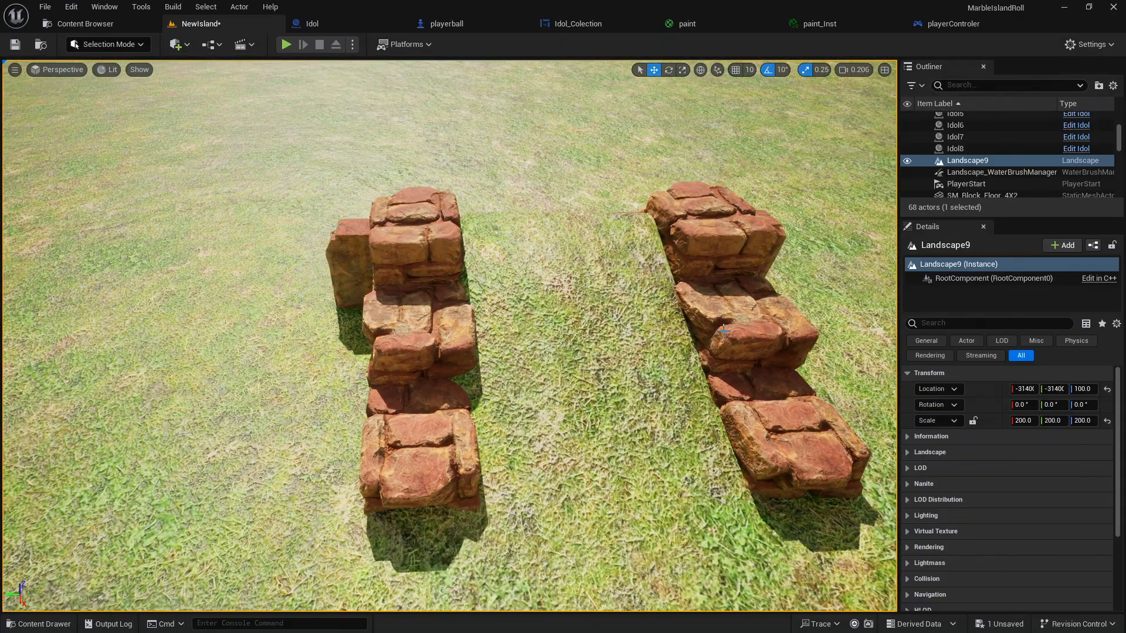
pyautogui.moveTo(562, 409)
pyautogui.mouseDown(button='right')
pyautogui.moveTo(561, 323)
pyautogui.moveTo(548, 315)
pyautogui.moveTo(562, 409)
pyautogui.mouseUp(button='right')
pyautogui.moveTo(525, 340); pyautogui.dragTo(634, 334, button='right')
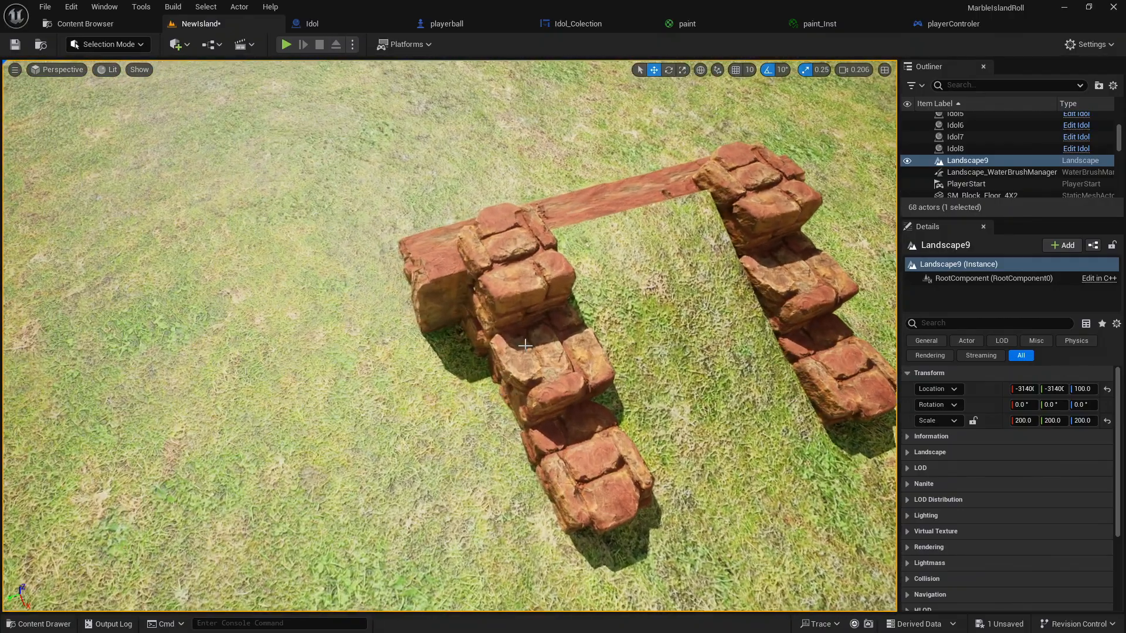
pyautogui.click(507, 277)
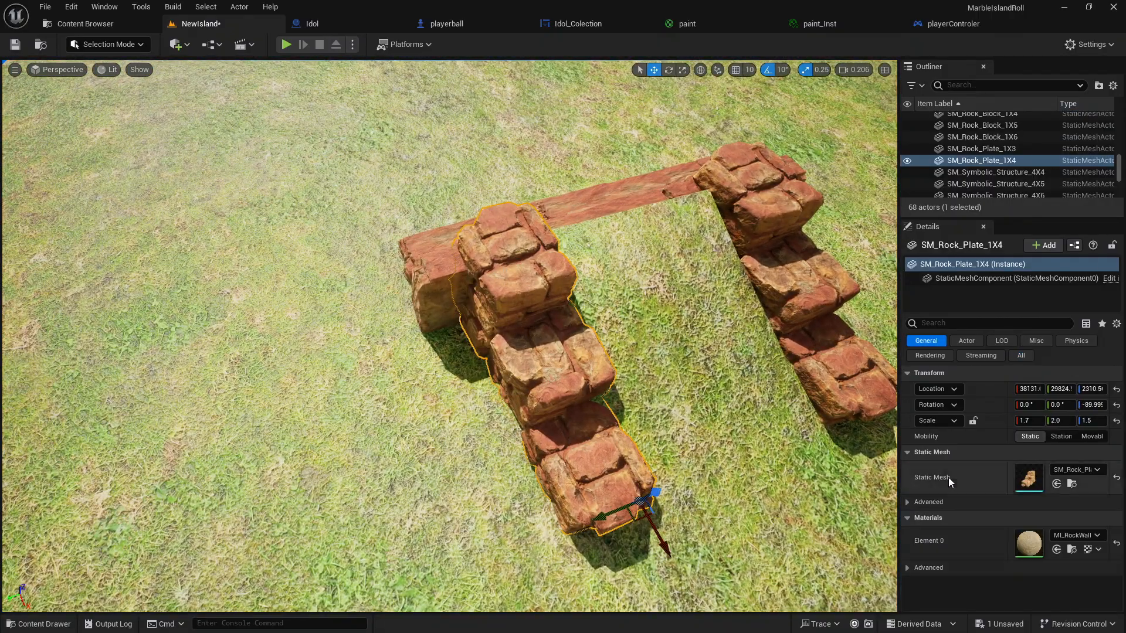
pyautogui.moveTo(329, 442); pyautogui.dragTo(381, 376, button='right')
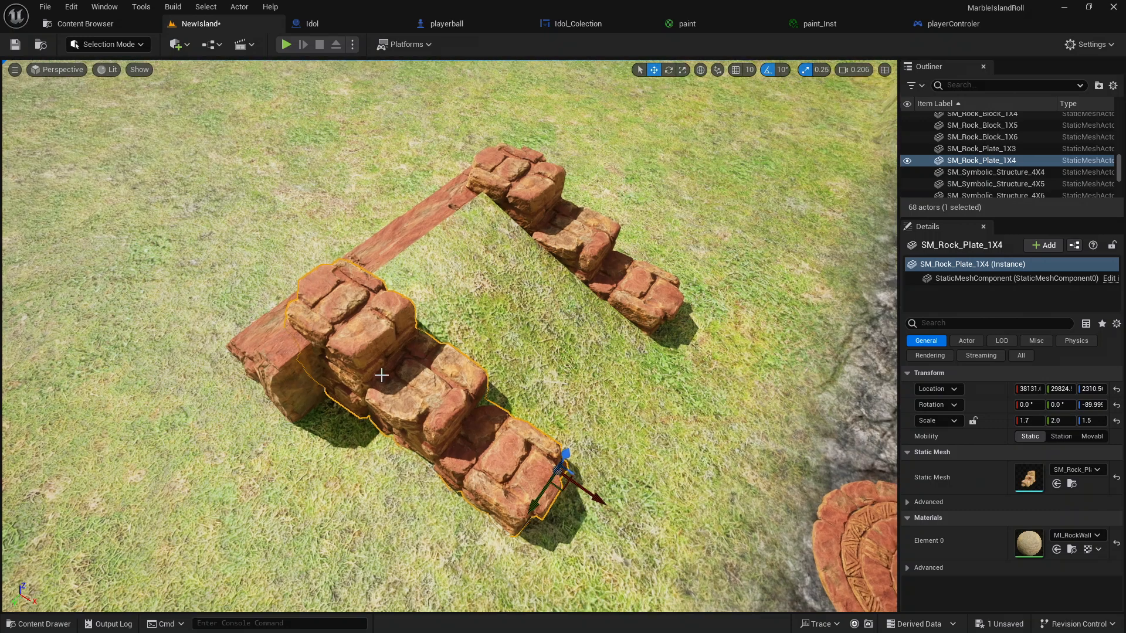
pyautogui.click(476, 309)
pyautogui.moveTo(476, 309); pyautogui.dragTo(522, 302, button='right')
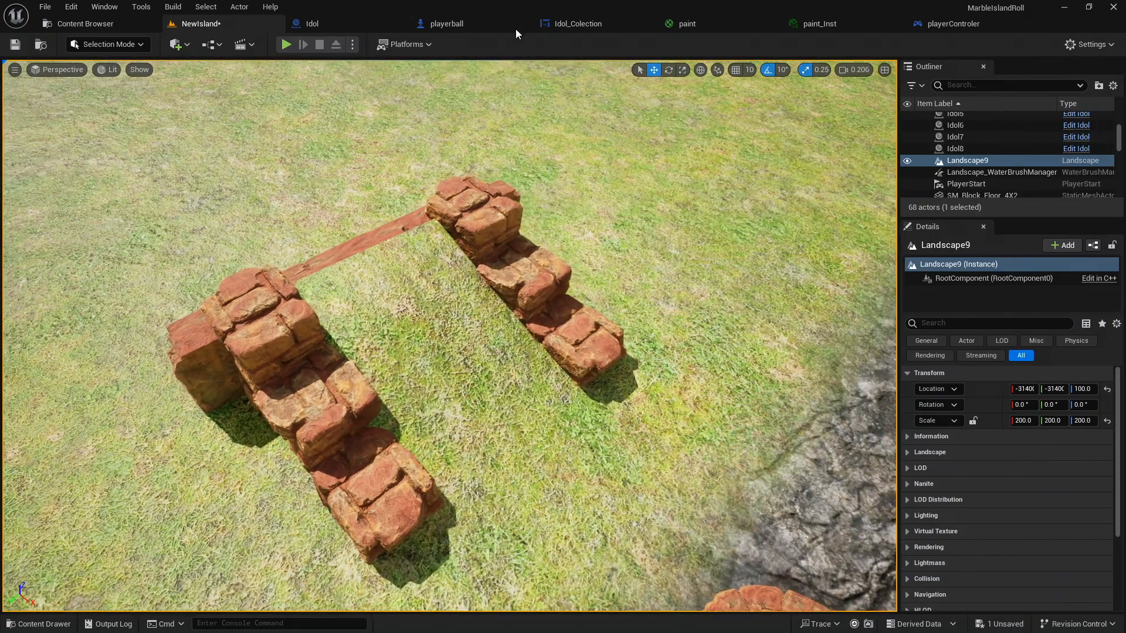
# Look over the paint_Inst material instance and the node graph of the paint material, and return to the NewIsland level
pyautogui.click(844, 25)
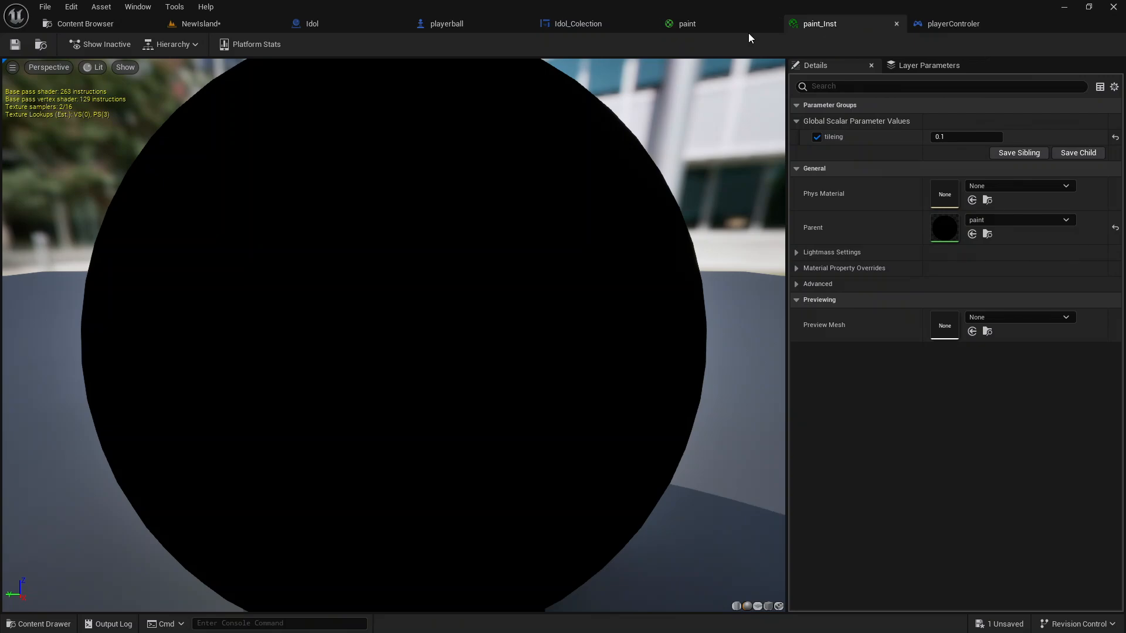
pyautogui.click(735, 26)
pyautogui.moveTo(663, 170); pyautogui.dragTo(564, 170, button='right')
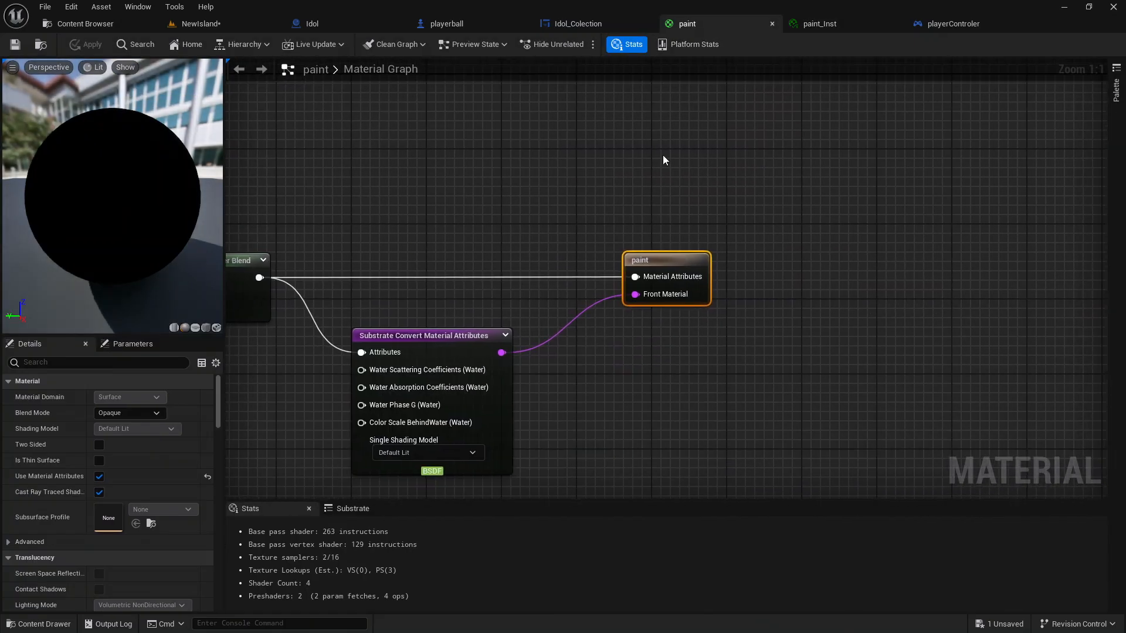
pyautogui.scroll(-9, 628, 299)
pyautogui.scroll(4, 519, 419)
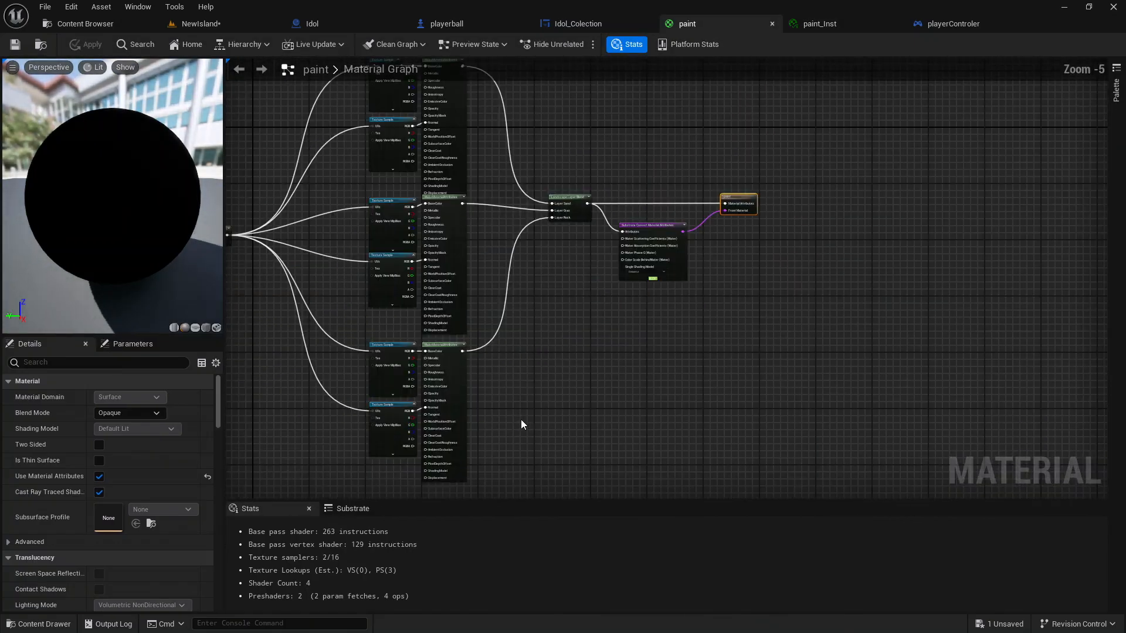
pyautogui.click(234, 24)
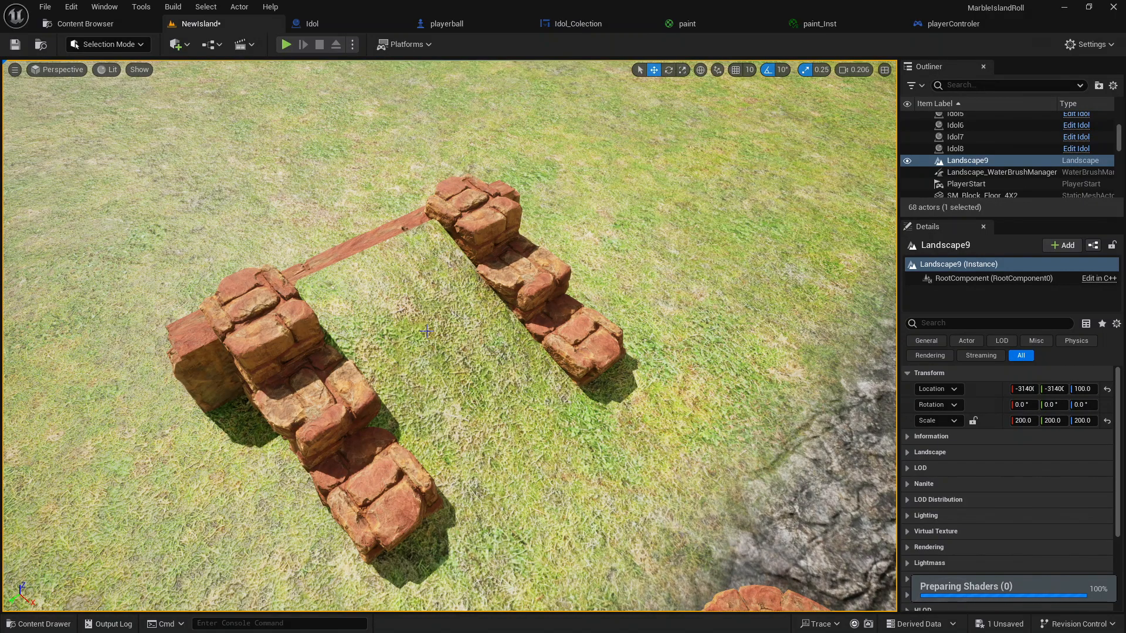
# Check the stairs from behind the mound and save the NewIsland level
pyautogui.moveTo(468, 372); pyautogui.dragTo(651, 323, button='right')
pyautogui.press('a')
pyautogui.moveTo(307, 363); pyautogui.dragTo(309, 362, button='right')
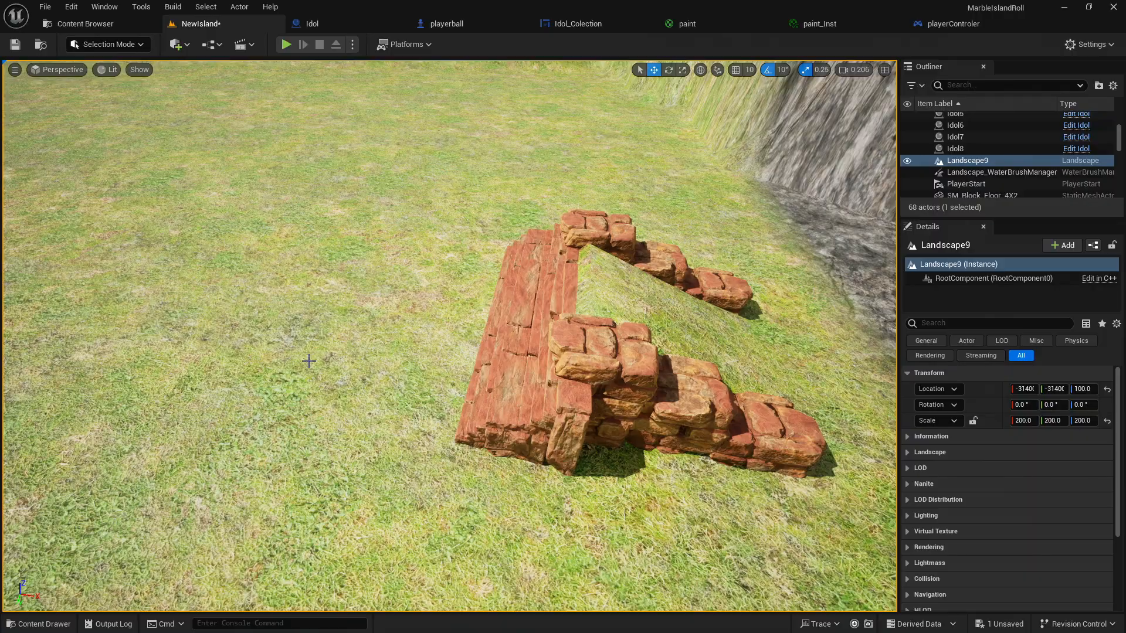
pyautogui.hotkey('ctrl', 's')
# Place the SM_Rock_Arc_1X6 mesh from the ruin kit's Structure folder just in front of the large stone arch
pyautogui.press('w')
pyautogui.moveTo(262, 409); pyautogui.dragTo(47, 351, button='right')
pyautogui.press('s')
pyautogui.press('w')
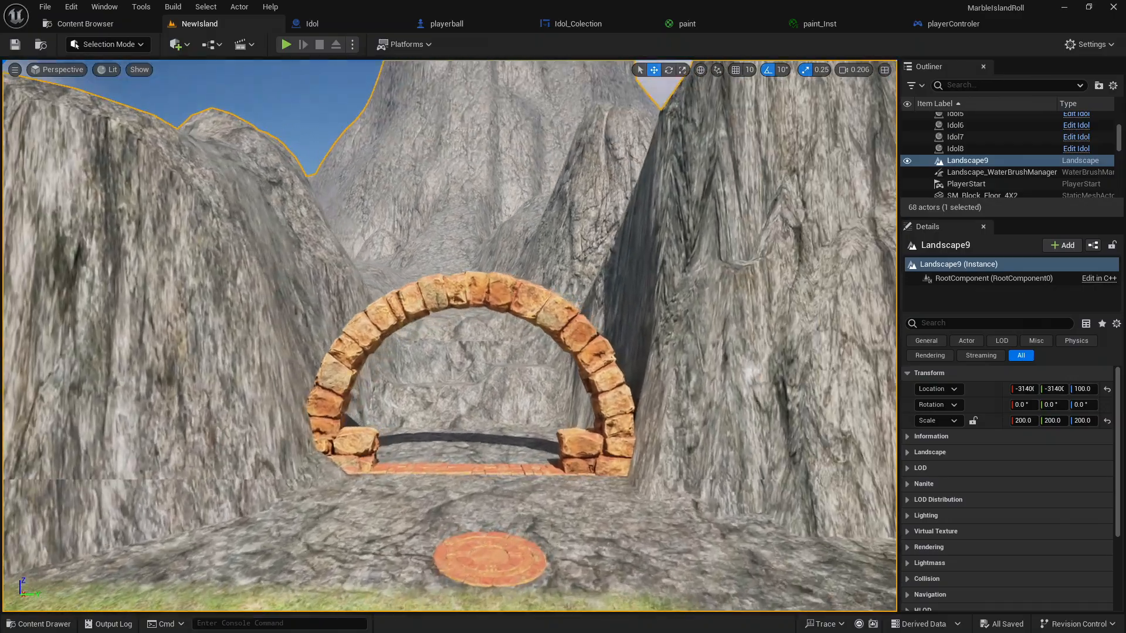
pyautogui.press('w')
pyautogui.moveTo(335, 422); pyautogui.dragTo(382, 448, button='right')
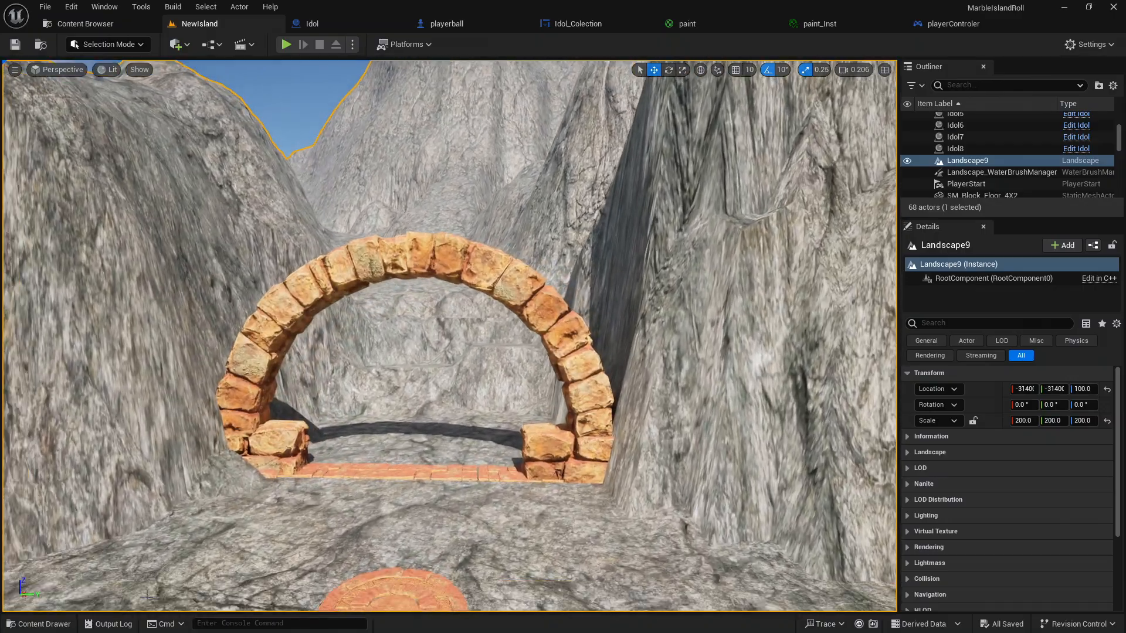
pyautogui.click(73, 627)
pyautogui.moveTo(560, 195); pyautogui.dragTo(543, 264, button='right')
pyautogui.press('s')
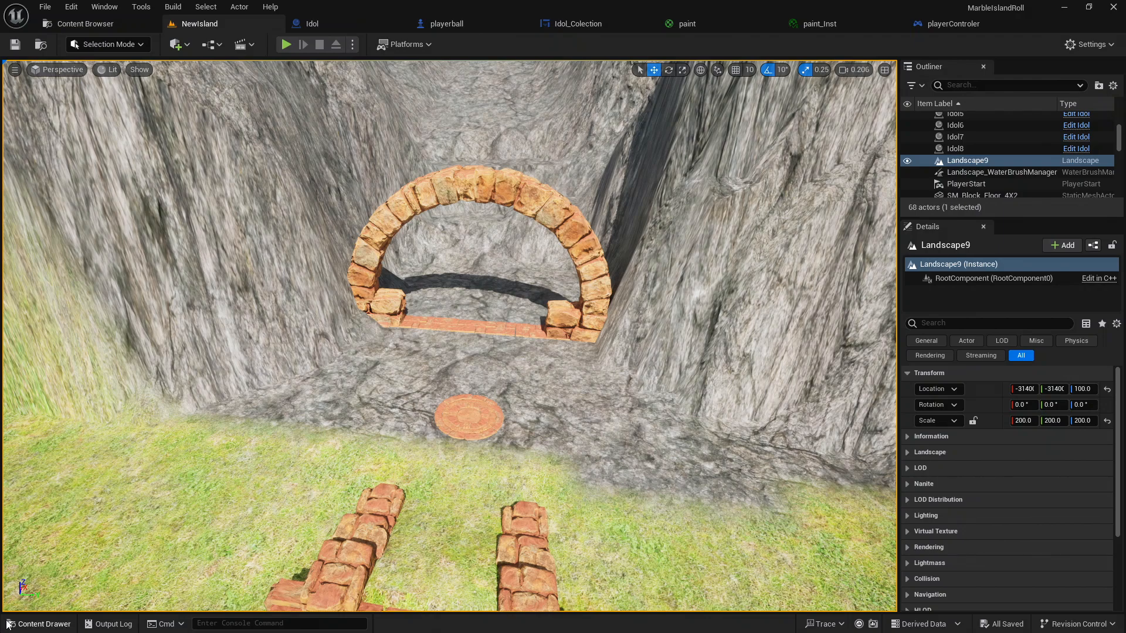
pyautogui.click(8, 624)
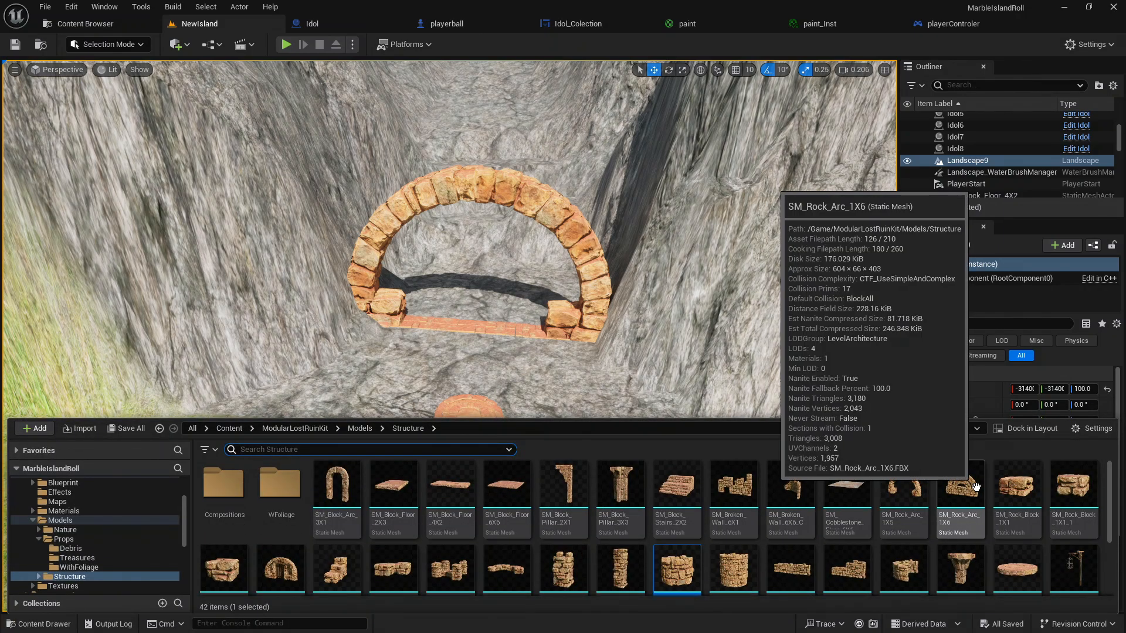
pyautogui.moveTo(975, 486); pyautogui.dragTo(475, 358)
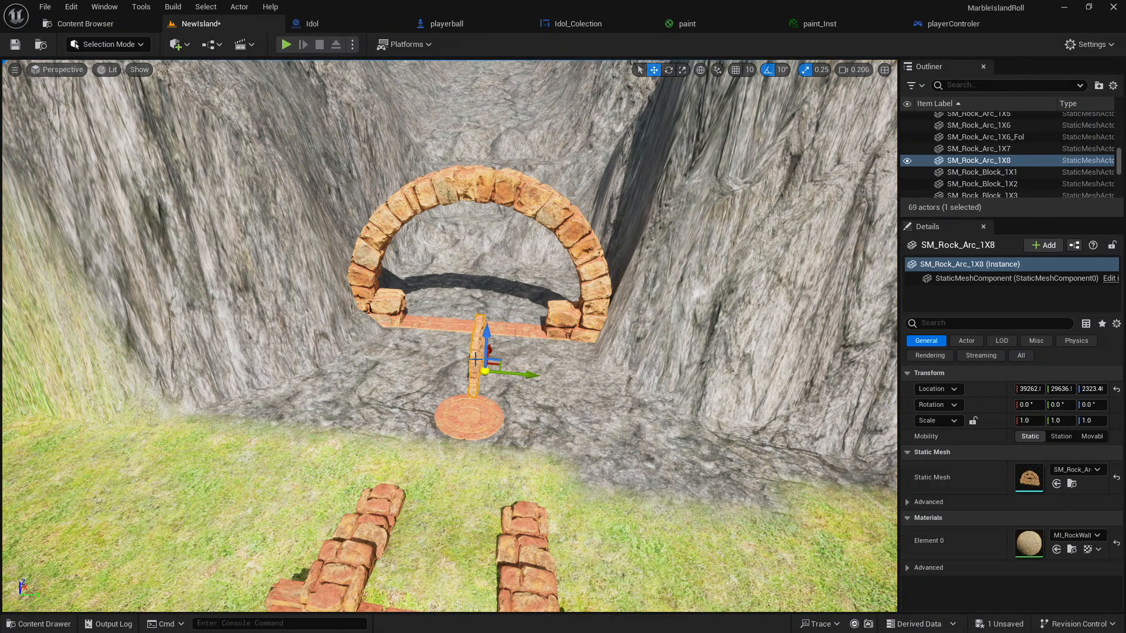
# Check the scale of the foliage-covered SM_Rock_Arc_1X6_Fol in the distant cliff wall, lock scale proportions, and return to the stone arch
pyautogui.moveTo(528, 413); pyautogui.dragTo(847, 351, button='right')
pyautogui.press('w')
pyautogui.press('d')
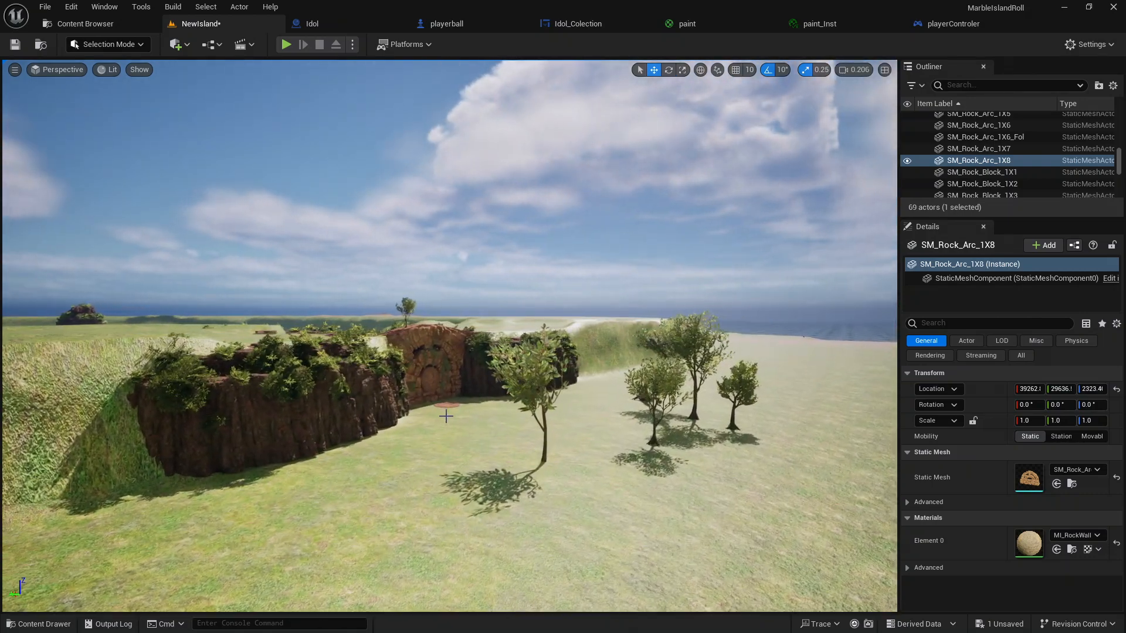
pyautogui.click(431, 362)
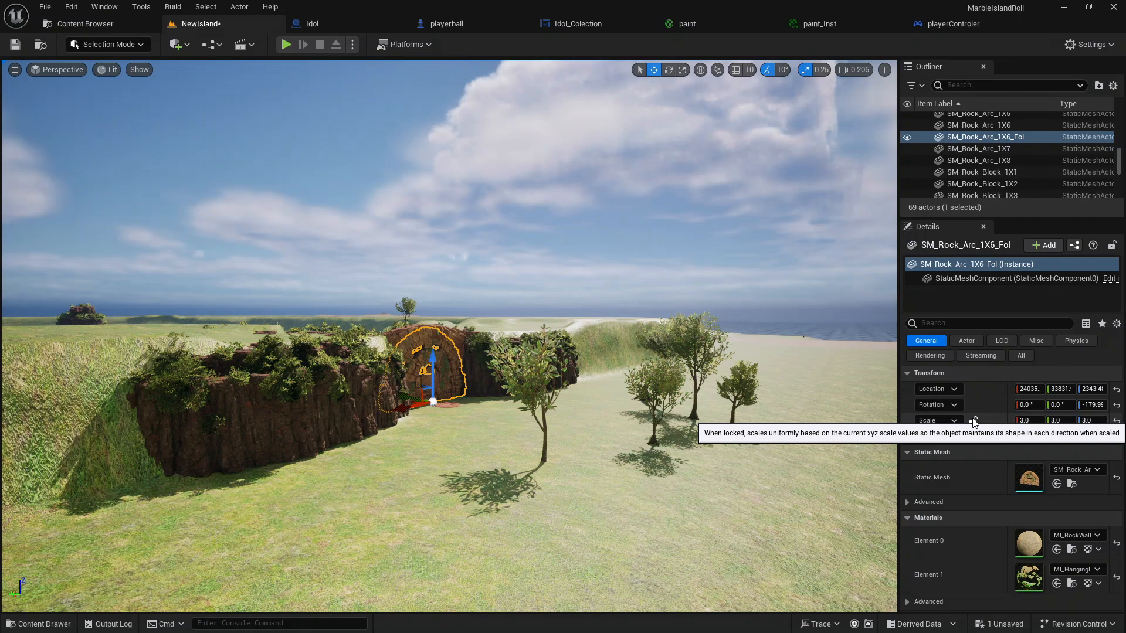
pyautogui.click(661, 530)
pyautogui.press('f')
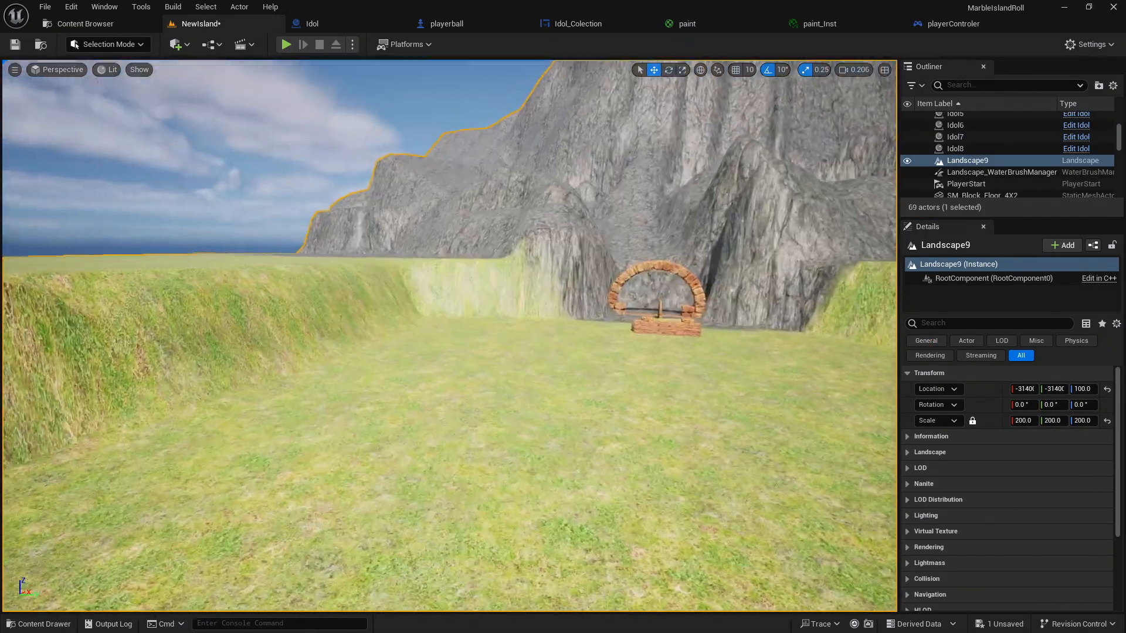
pyautogui.moveTo(661, 530); pyautogui.dragTo(638, 527, button='right')
pyautogui.press('w')
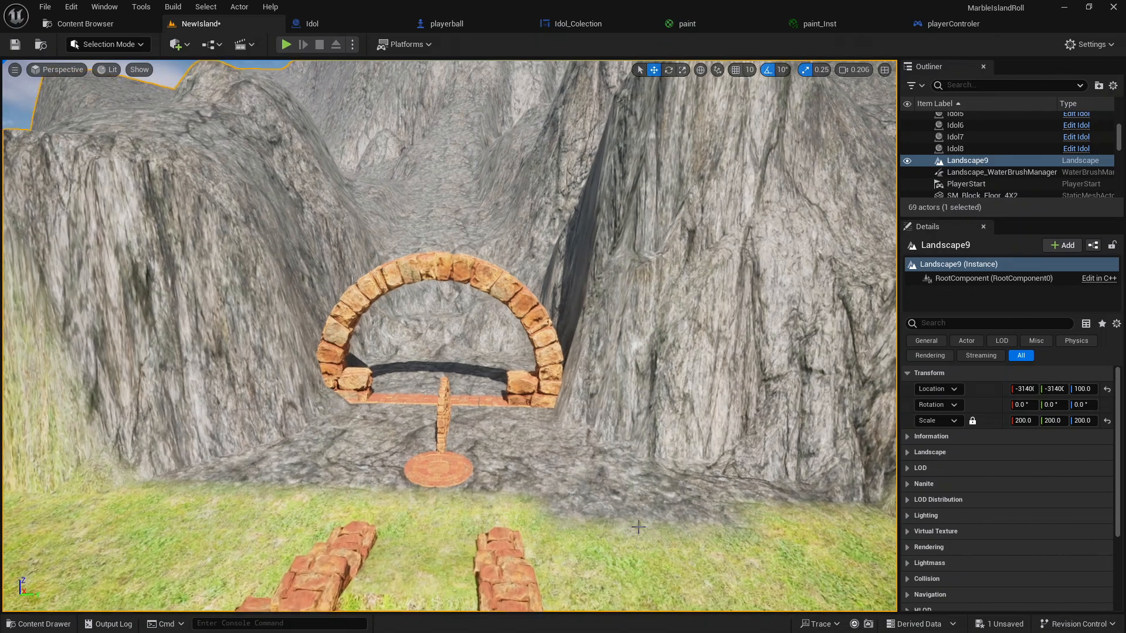
# Scale the newly placed rock arc uniformly to 3
pyautogui.click(445, 408)
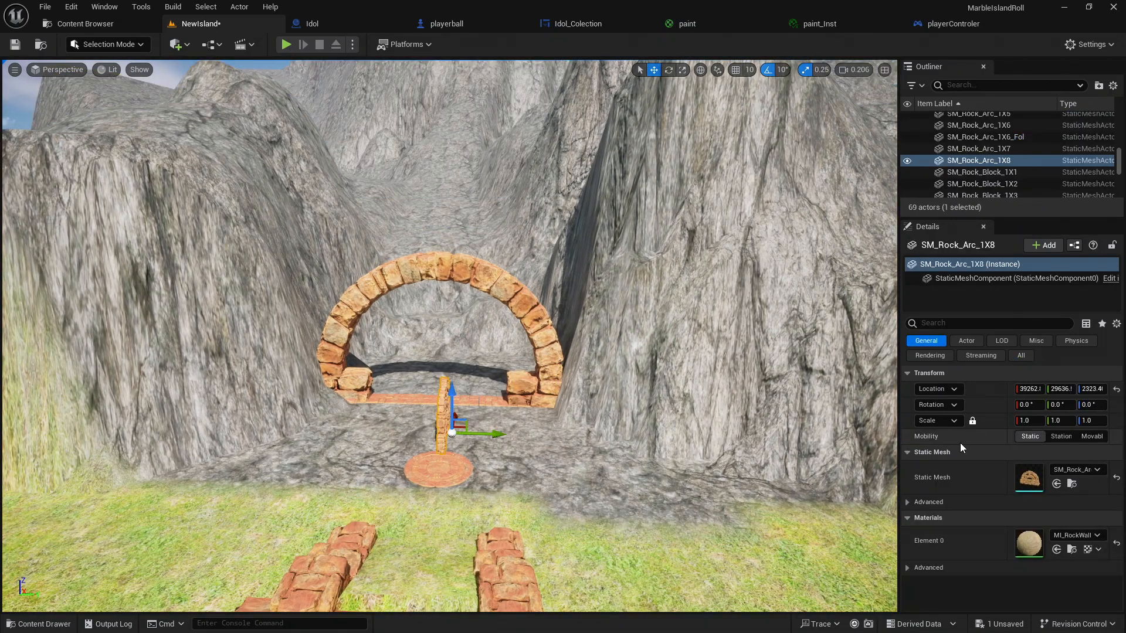
pyautogui.click(1027, 420)
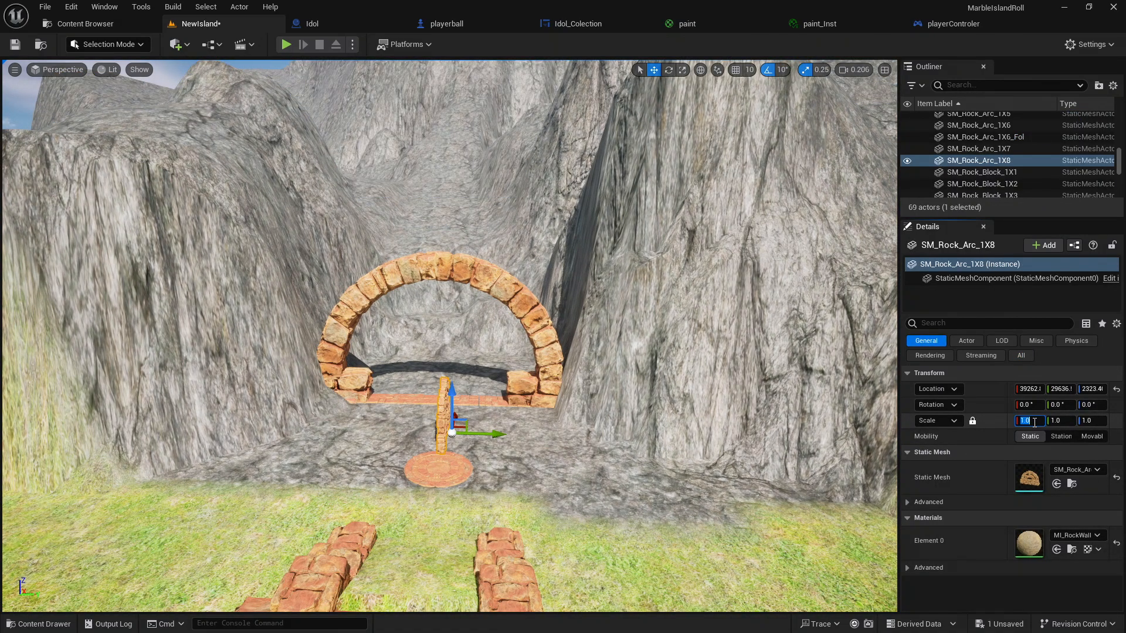
pyautogui.write('3')
pyautogui.press('Return')
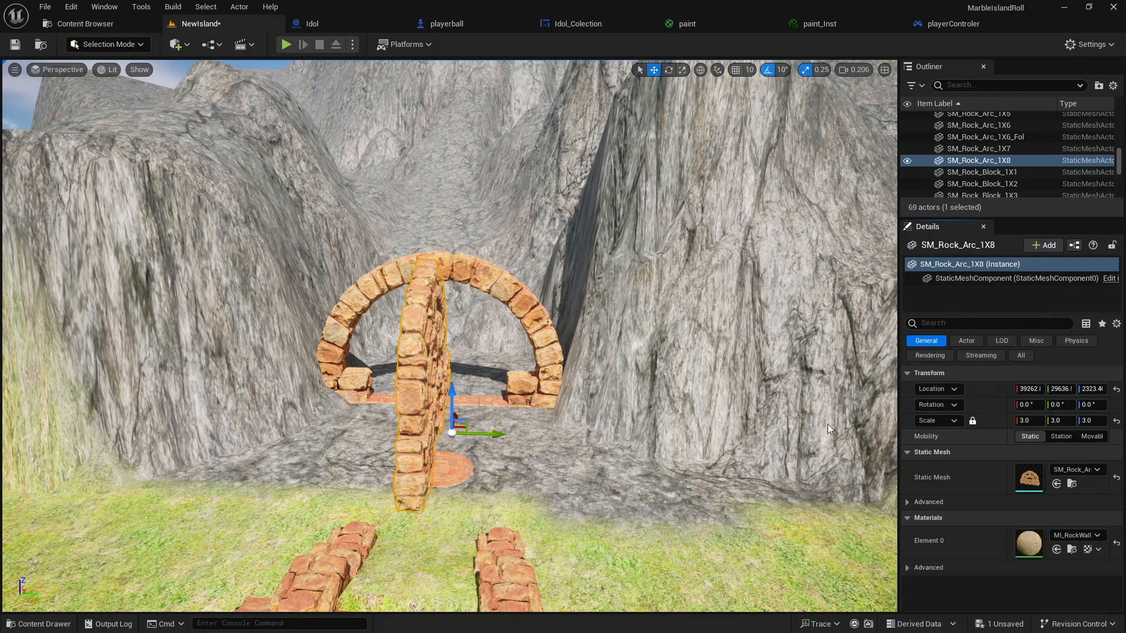
pyautogui.click(536, 303)
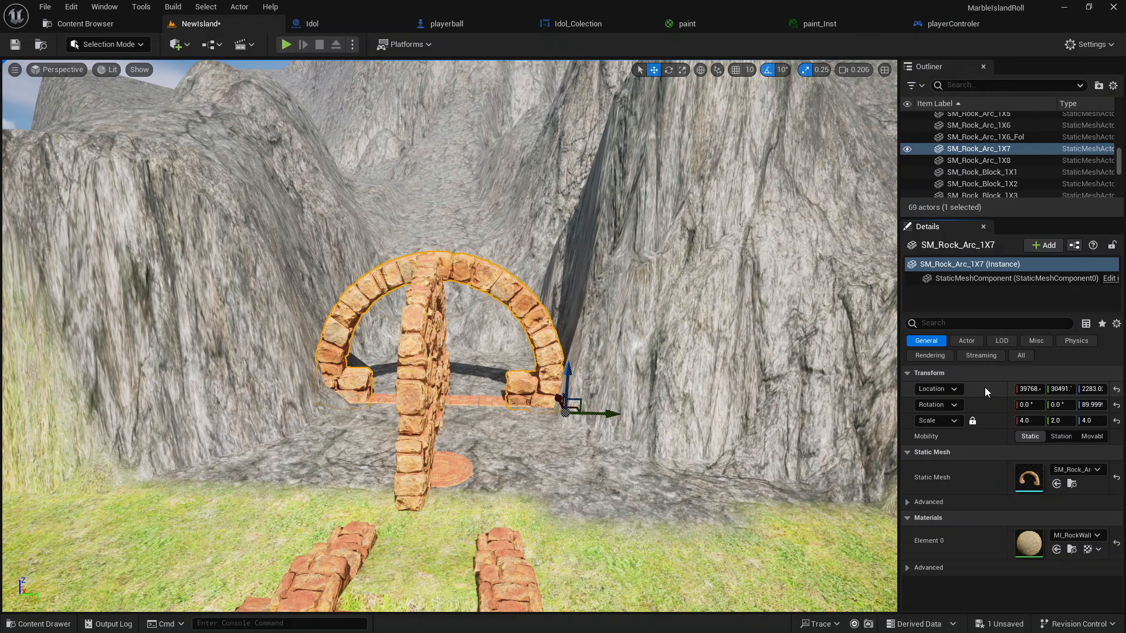
pyautogui.click(402, 396)
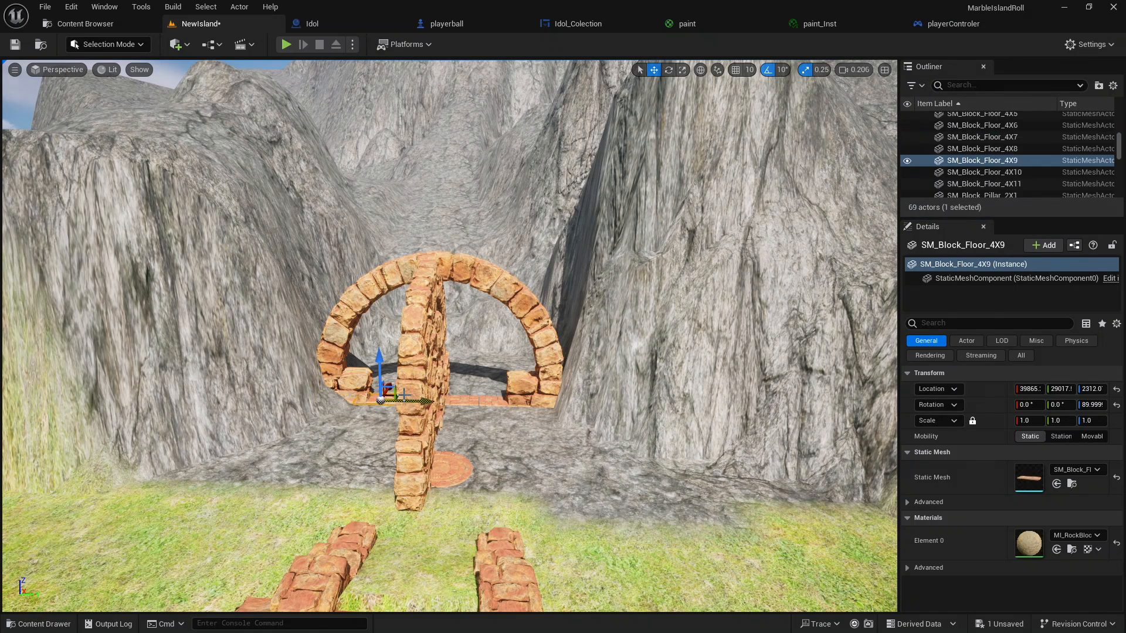
pyautogui.click(991, 389)
pyautogui.hotkey('ctrl', 'v')
pyautogui.click(473, 417)
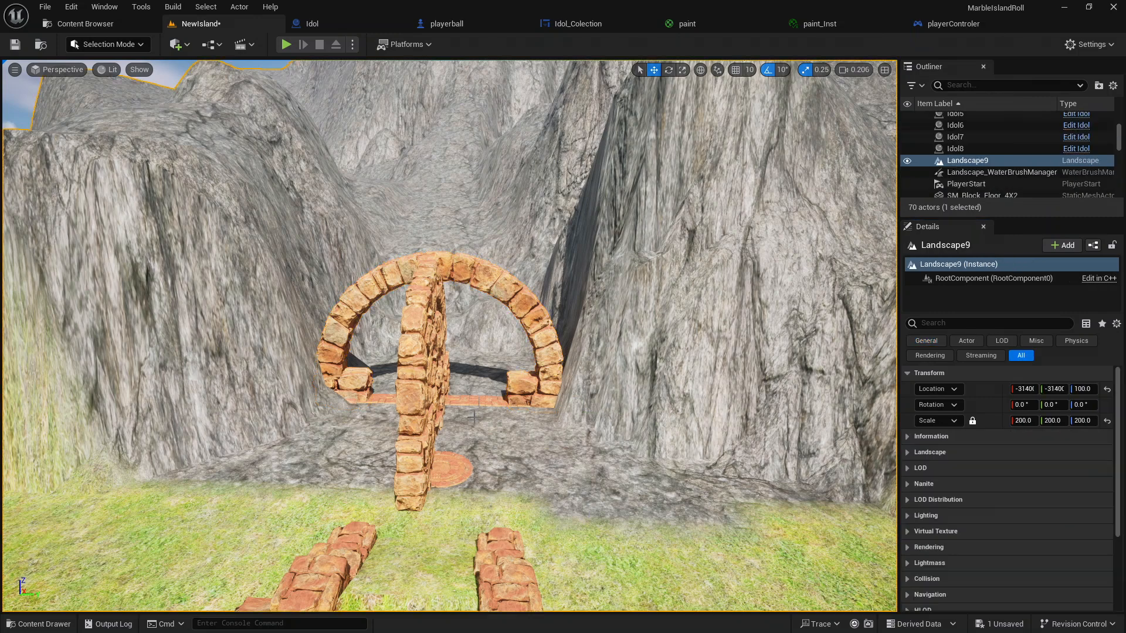
pyautogui.click(522, 376)
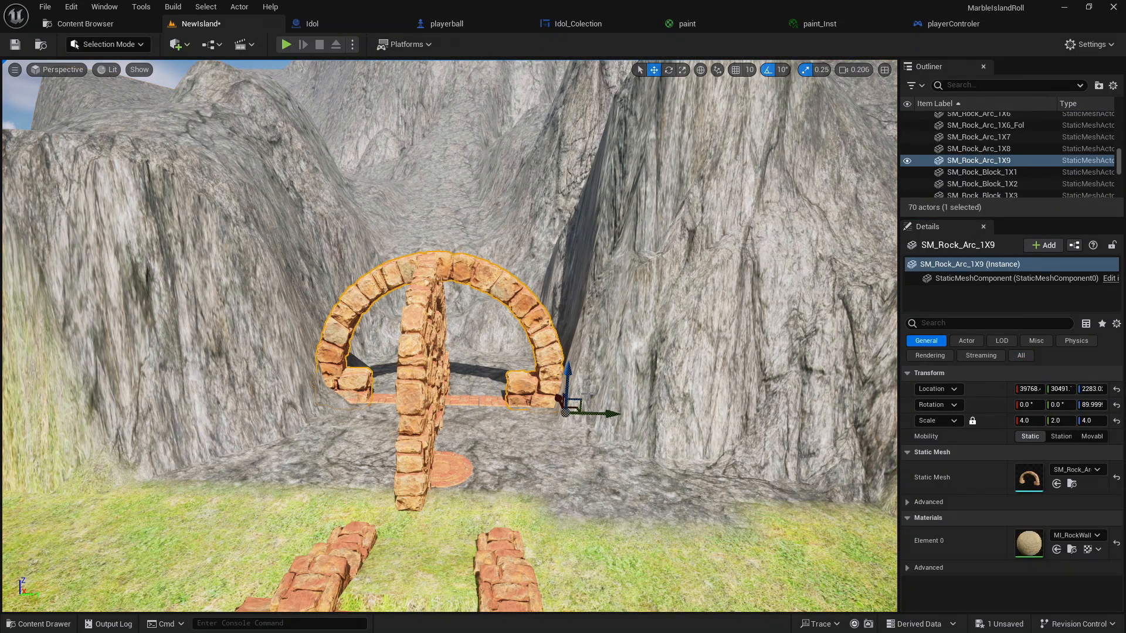
pyautogui.moveTo(610, 414); pyautogui.dragTo(716, 417)
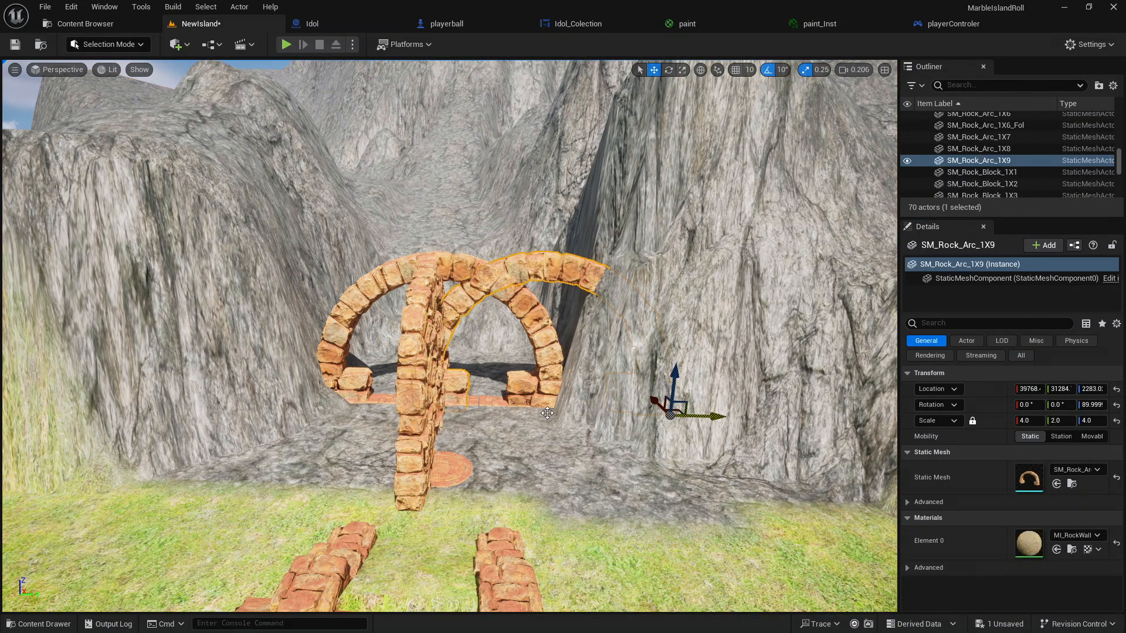
pyautogui.press('Delete')
# Copy the large stone arch's X location, 39768.458117, to the newly placed rock arc
pyautogui.click(545, 350)
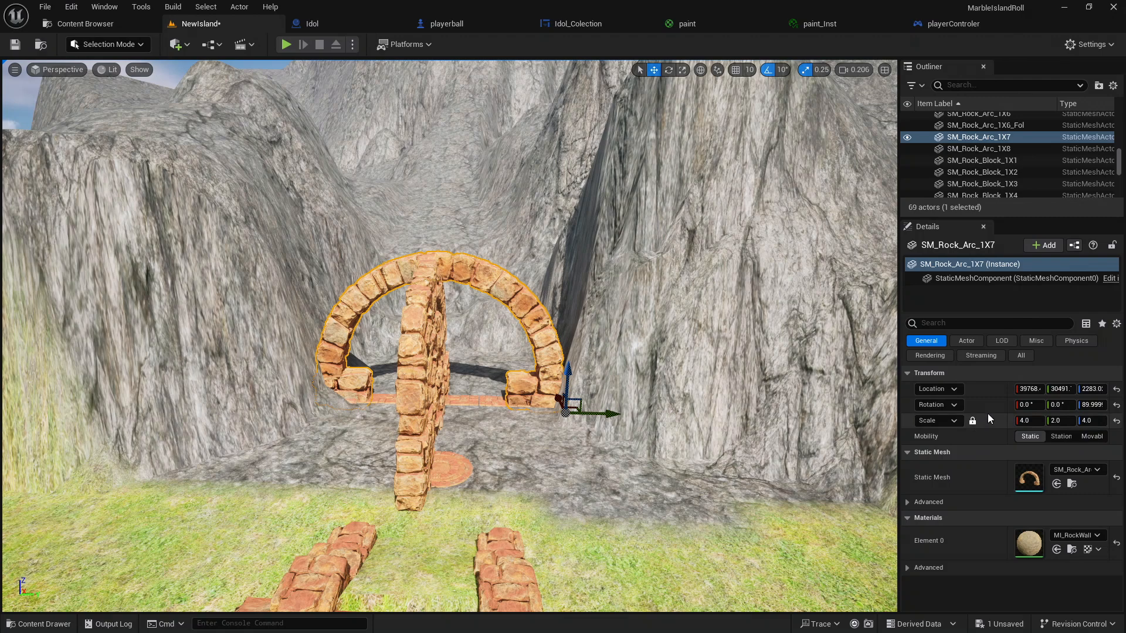
pyautogui.click(1023, 388)
pyautogui.hotkey('ctrl', 'c')
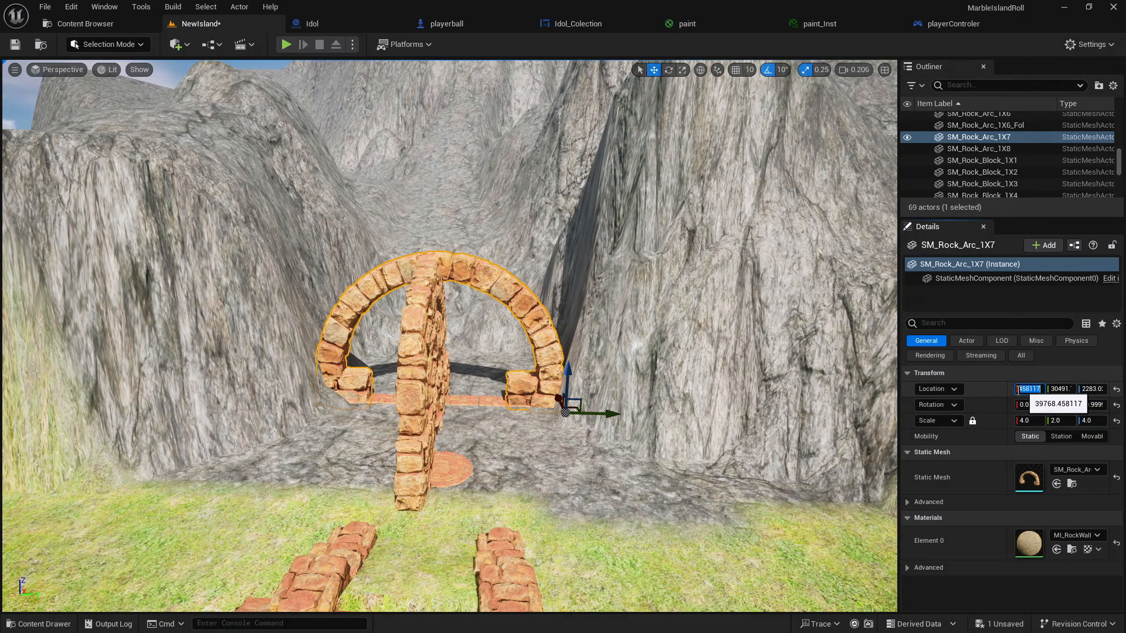
pyautogui.click(406, 368)
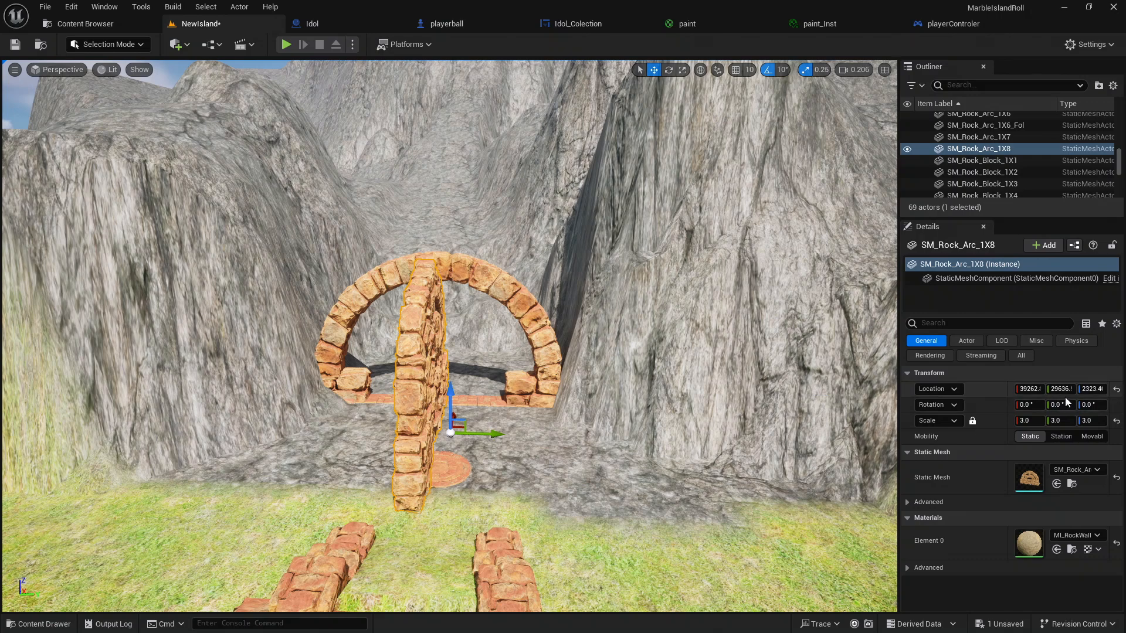
pyautogui.click(1038, 390)
pyautogui.hotkey('ctrl', 'v')
pyautogui.press('Return')
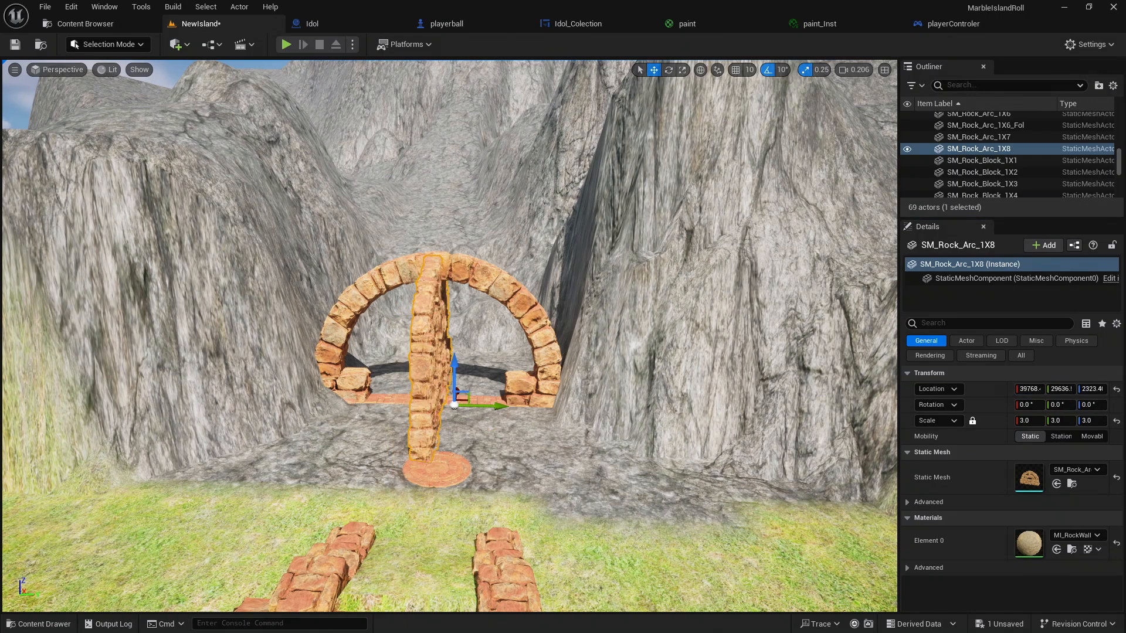
# Match the new rock arc's Y location to the large stone arch's value, about 30491
pyautogui.click(533, 314)
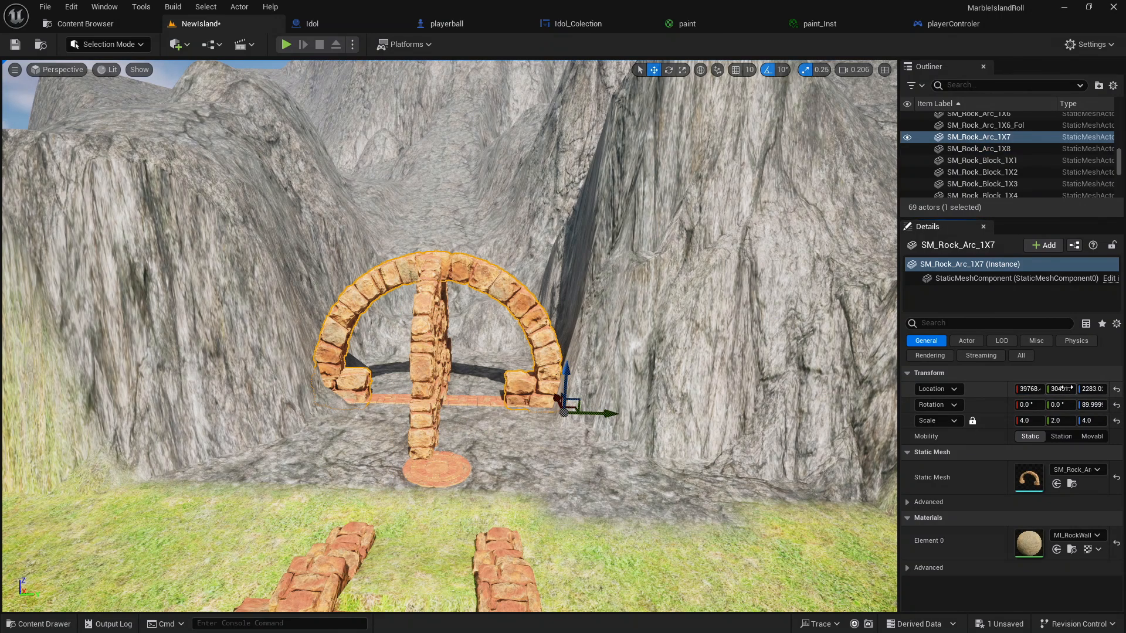
pyautogui.click(1062, 389)
pyautogui.click(446, 362)
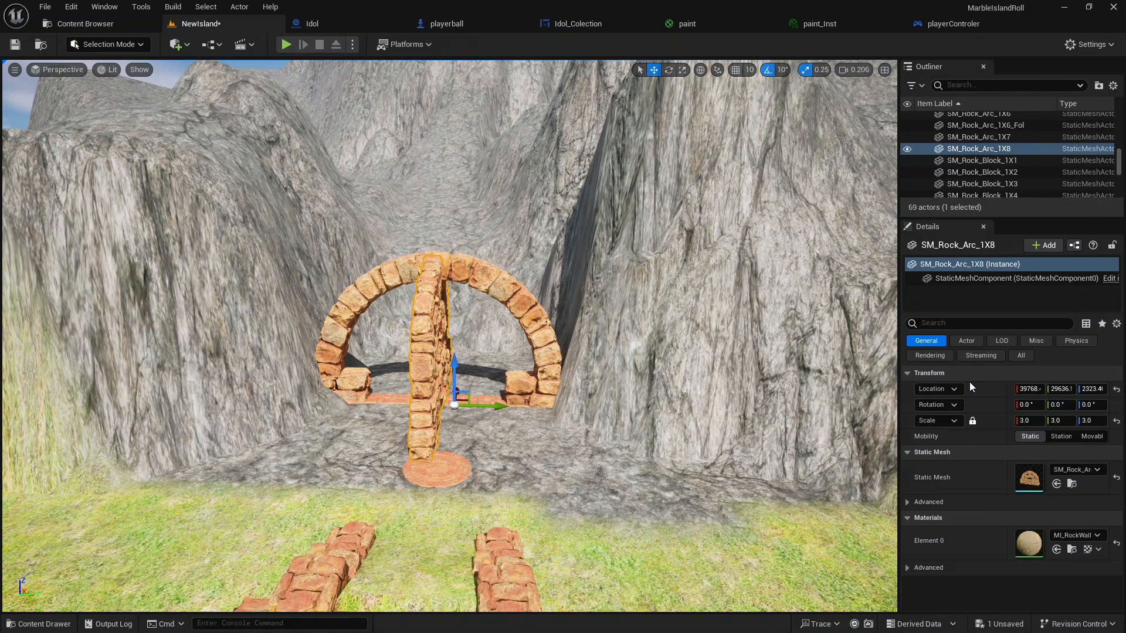
pyautogui.click(1063, 389)
pyautogui.hotkey('ctrl', 'v')
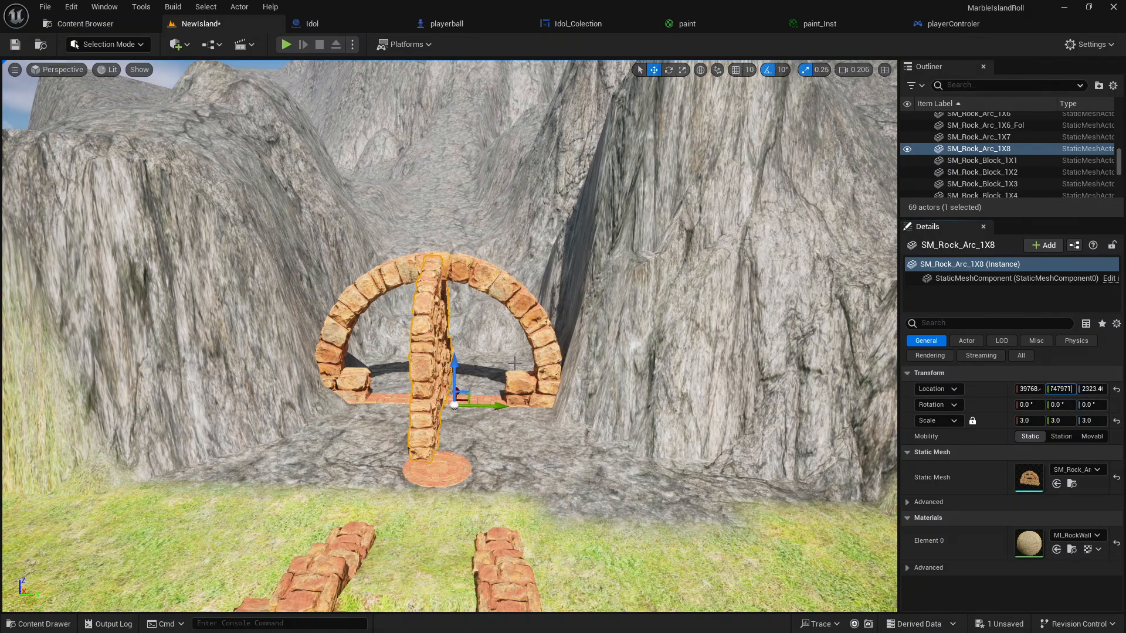
pyautogui.press('Return')
# Match the new rock arc's Z location to the large stone arch's value, about 2283
pyautogui.click(504, 288)
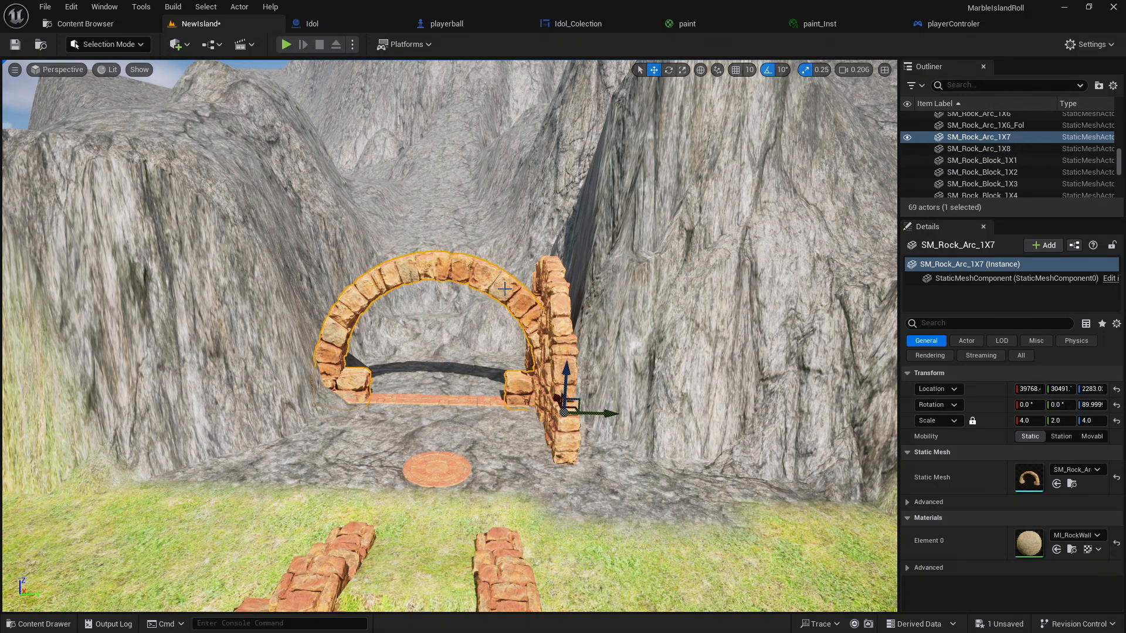
pyautogui.click(1092, 389)
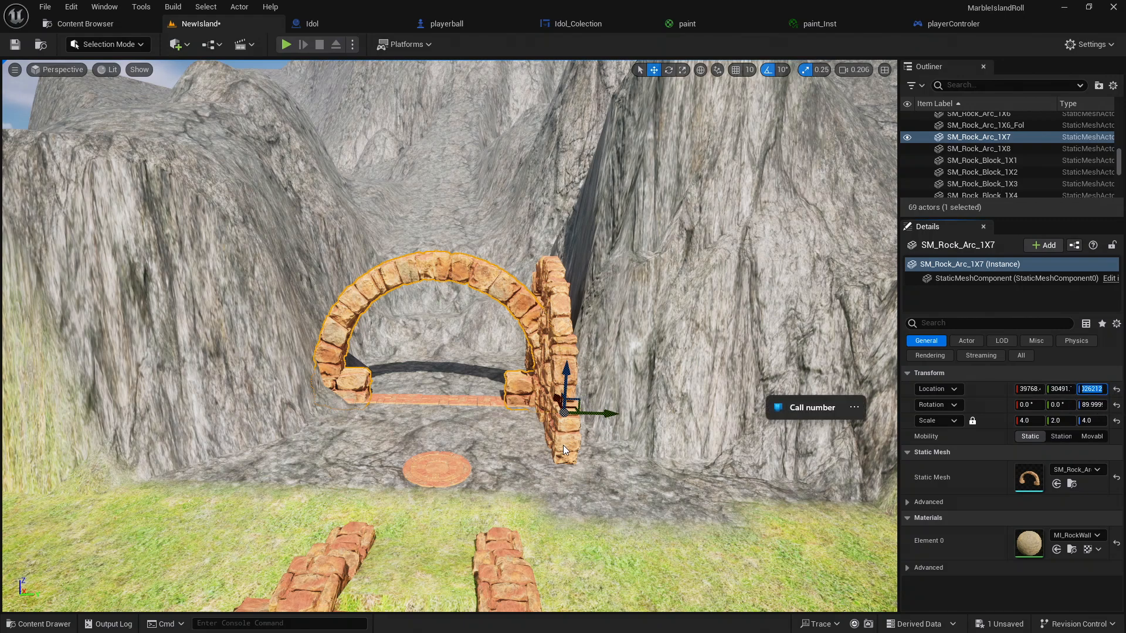
pyautogui.click(564, 325)
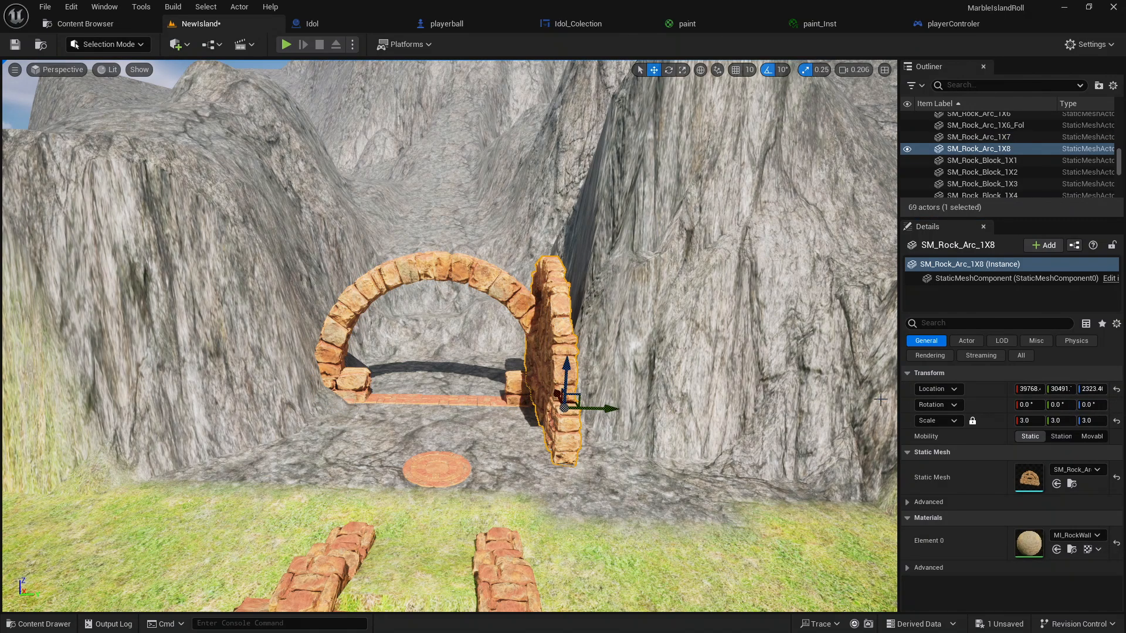
pyautogui.click(509, 537)
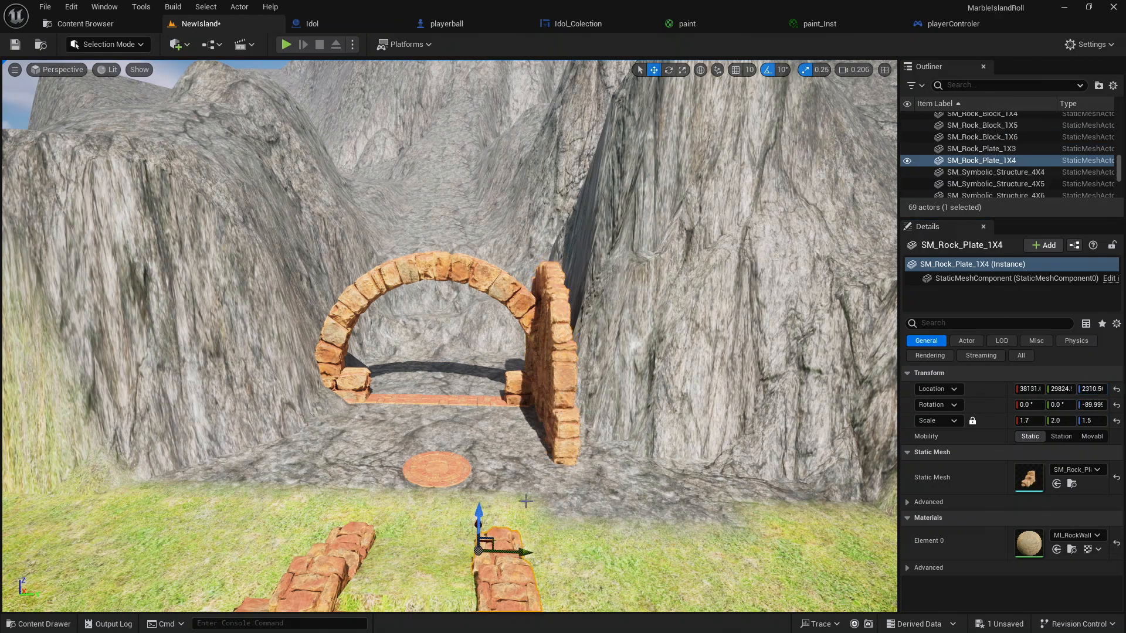
pyautogui.click(564, 410)
pyautogui.press('s')
pyautogui.moveTo(564, 418)
pyautogui.mouseDown(button='right')
pyautogui.moveTo(567, 433)
pyautogui.moveTo(567, 406)
pyautogui.mouseUp(button='right')
pyautogui.press('w')
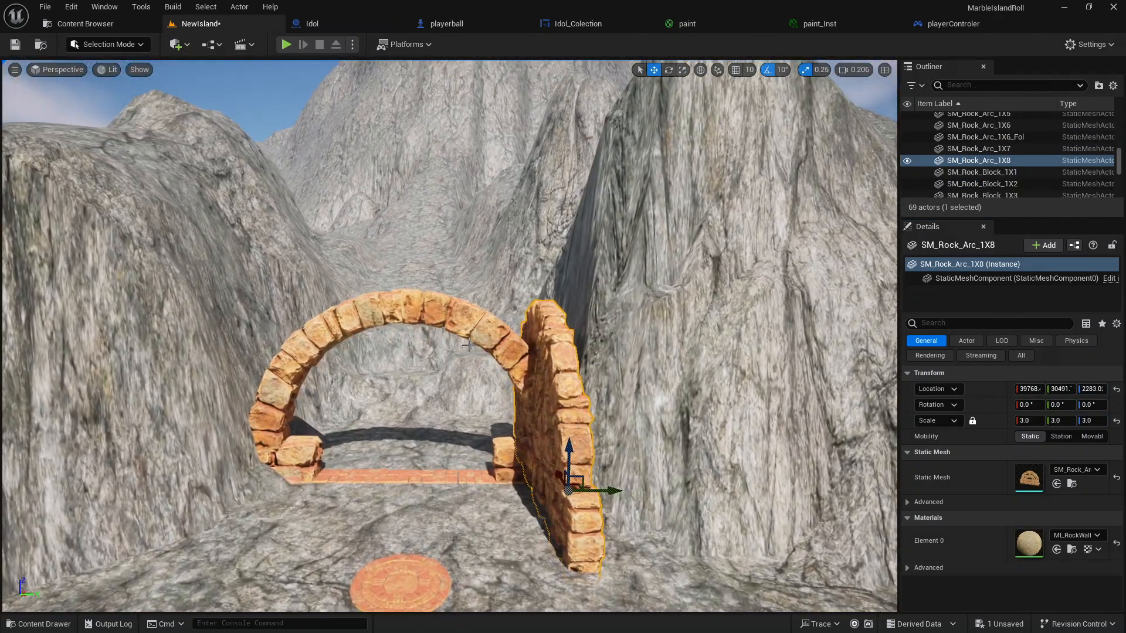
pyautogui.click(747, 450)
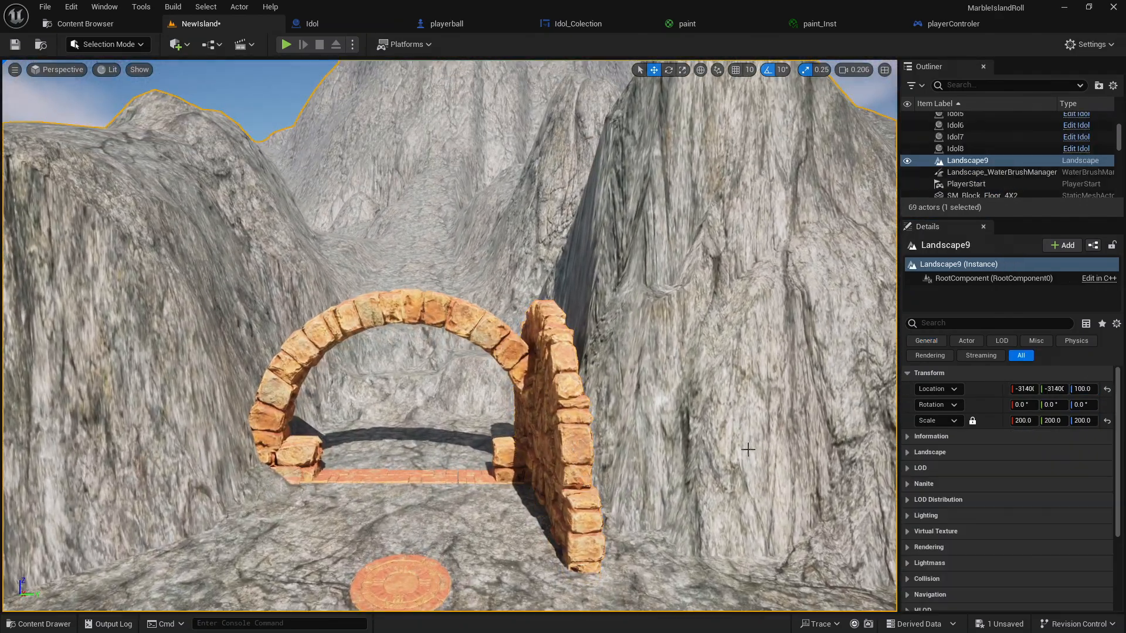
# Copy the large stone arch's Z rotation of 89.999999° to the new rock arc
pyautogui.click(489, 328)
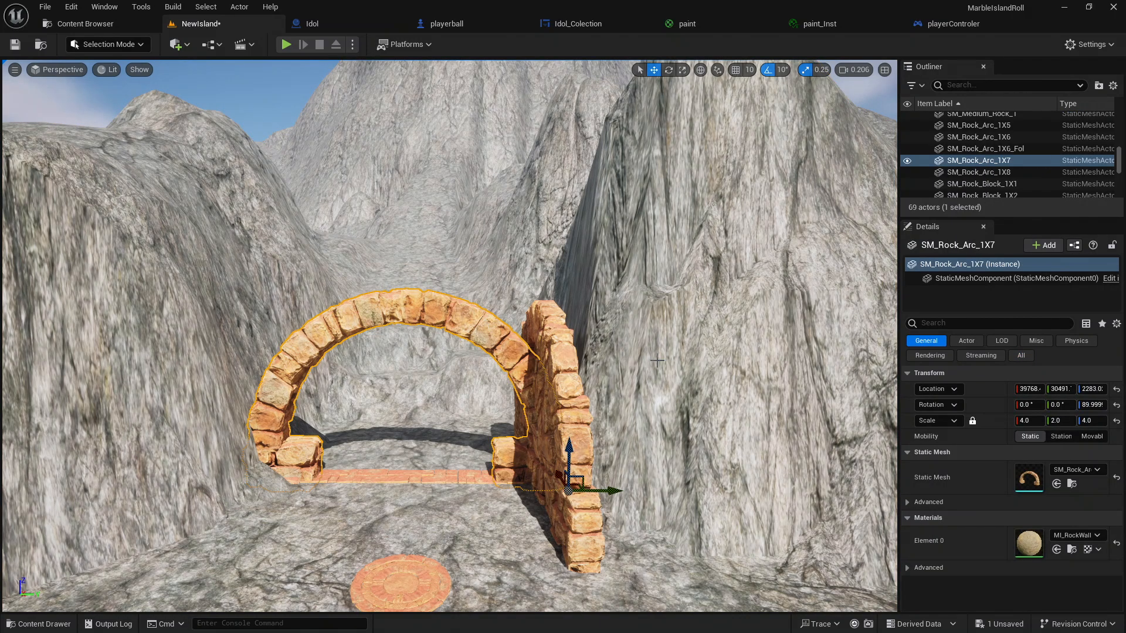
pyautogui.click(1092, 405)
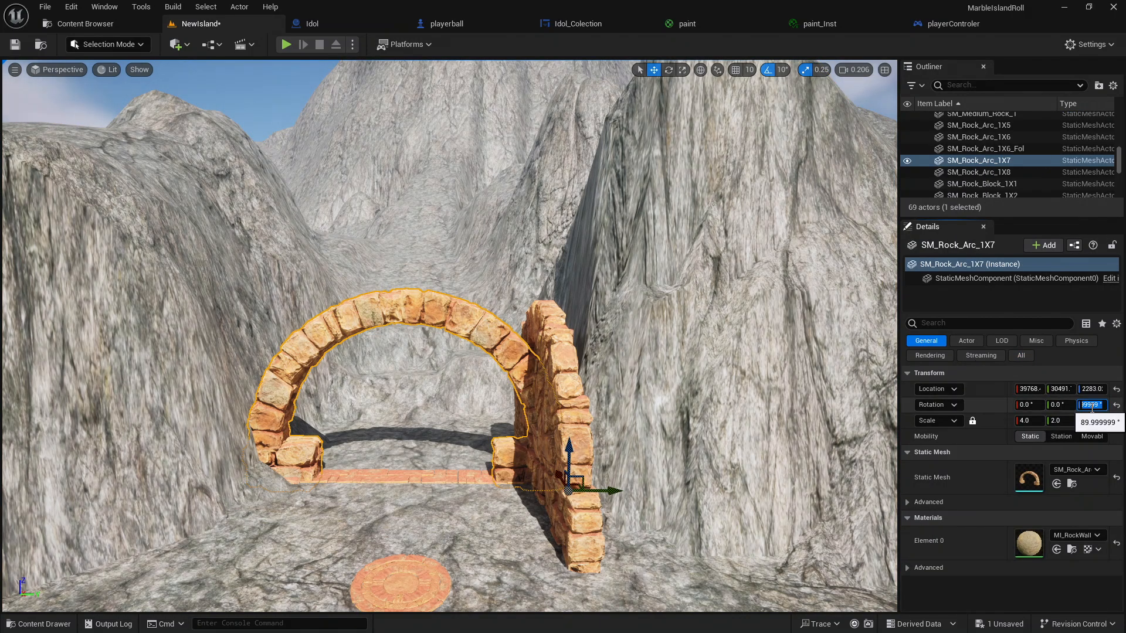
pyautogui.click(578, 356)
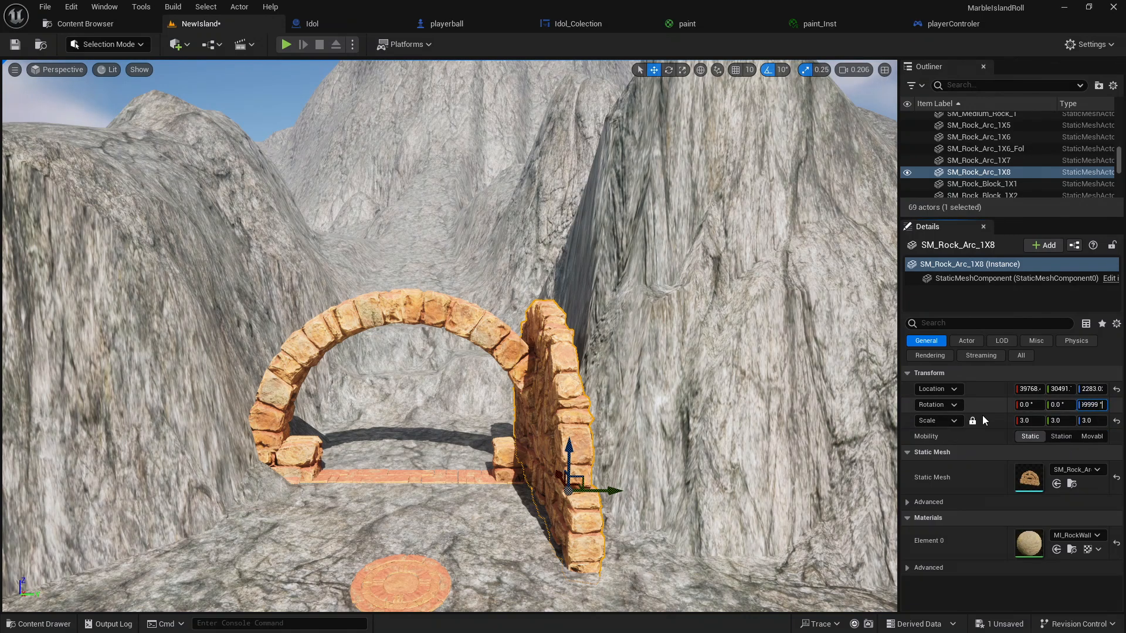
pyautogui.click(628, 500)
pyautogui.click(510, 449)
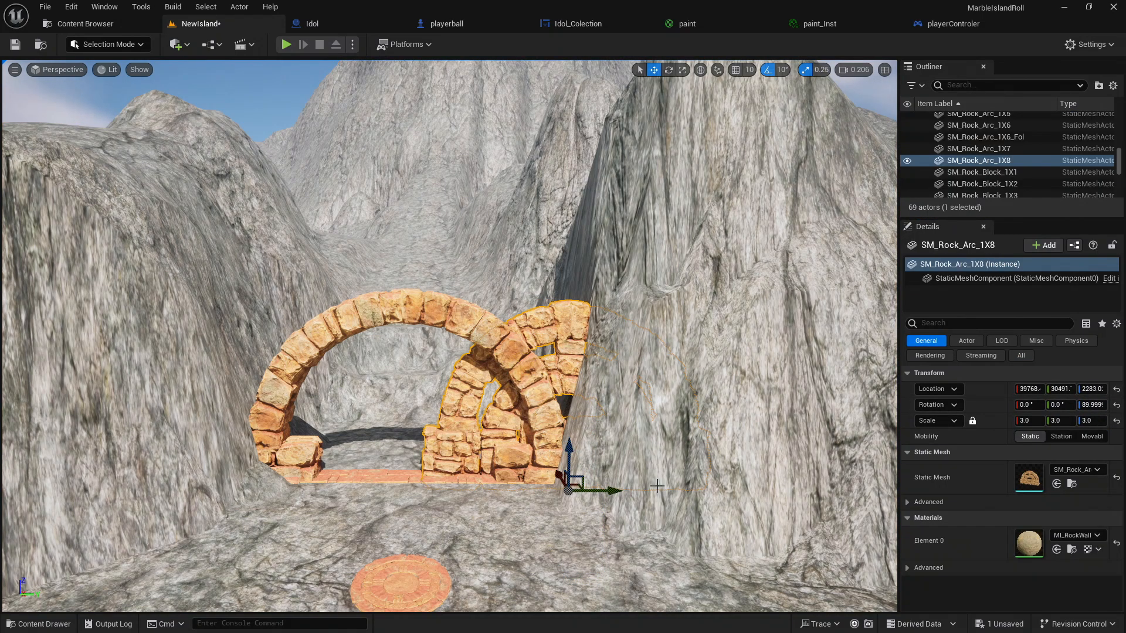
# Slide the new rock arc along Y to about 29441 so it fills the stone arch's opening, and check its fit from behind
pyautogui.moveTo(552, 491); pyautogui.dragTo(421, 488)
pyautogui.moveTo(421, 488)
pyautogui.mouseDown(button='right')
pyautogui.moveTo(311, 480)
pyautogui.moveTo(410, 499)
pyautogui.mouseUp(button='right')
pyautogui.press('w')
pyautogui.press('s')
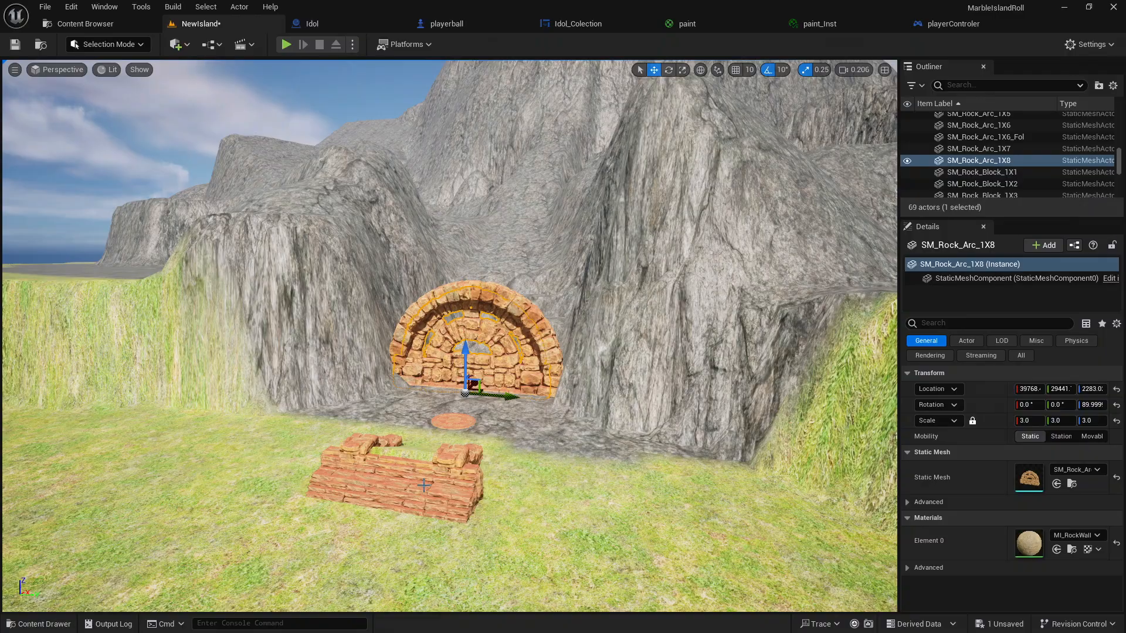
pyautogui.press('w')
pyautogui.moveTo(424, 485); pyautogui.dragTo(259, 504, button='right')
pyautogui.press('d')
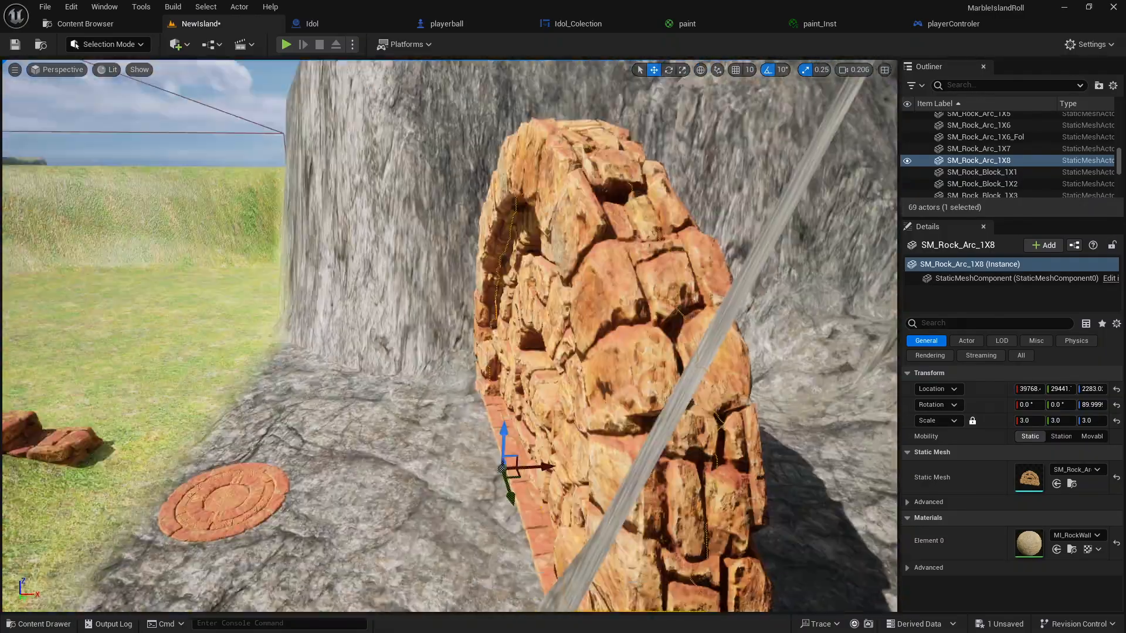
pyautogui.press('d')
pyautogui.moveTo(452, 416); pyautogui.dragTo(383, 442, button='right')
pyautogui.press('s')
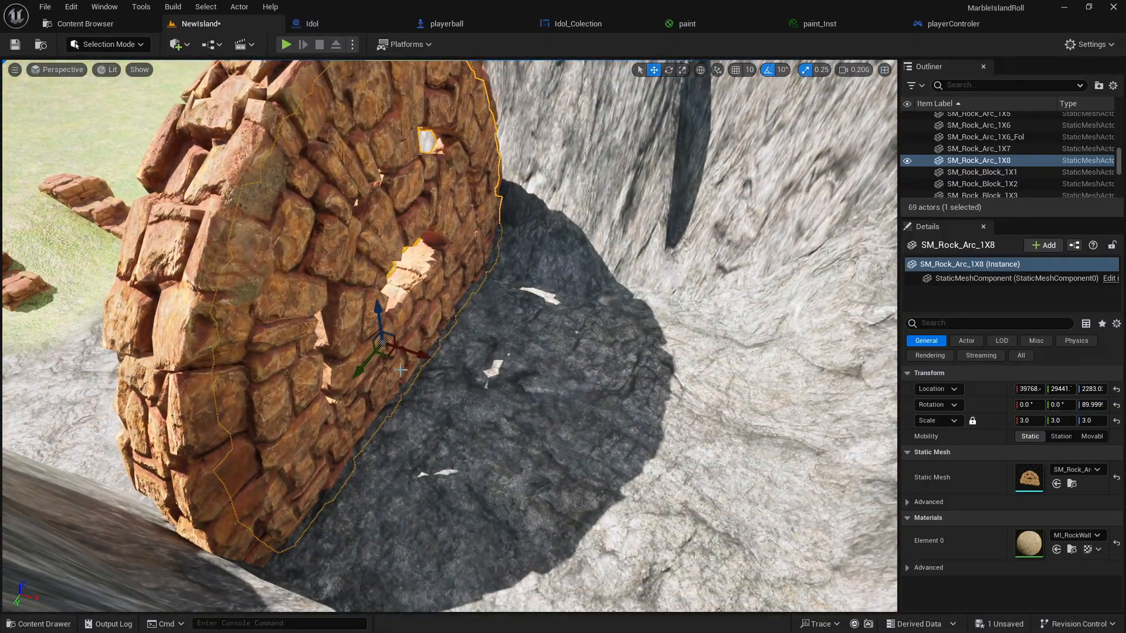
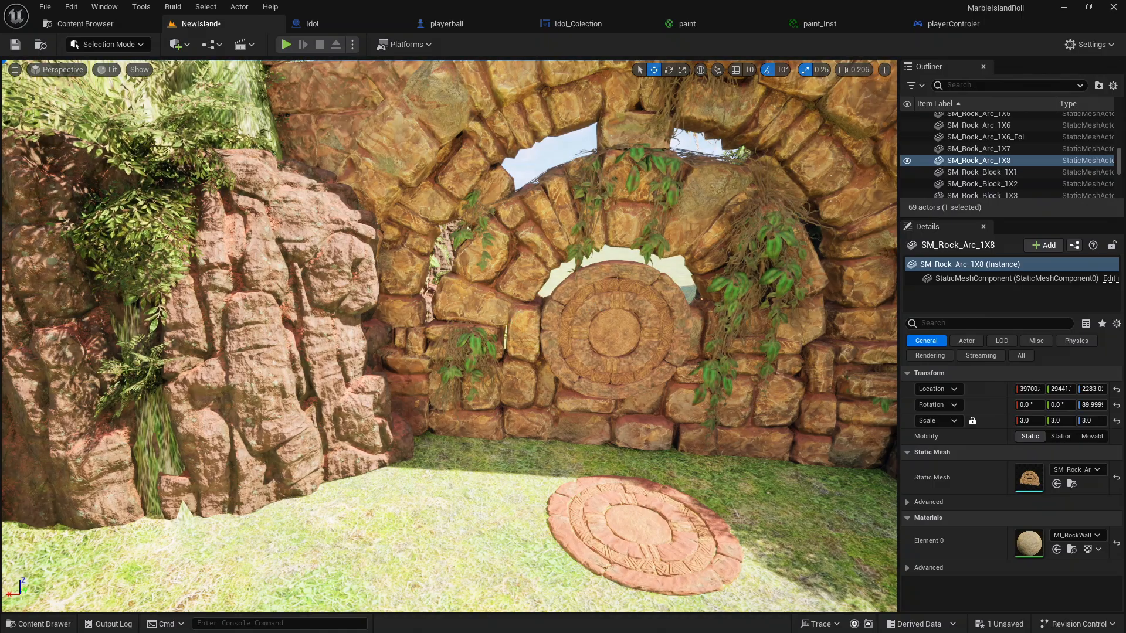
# Duplicate the upright carved disc in the overgrown ruin wall and move the copy out onto the open grass
pyautogui.click(594, 309)
pyautogui.hotkey('ctrl', 'd')
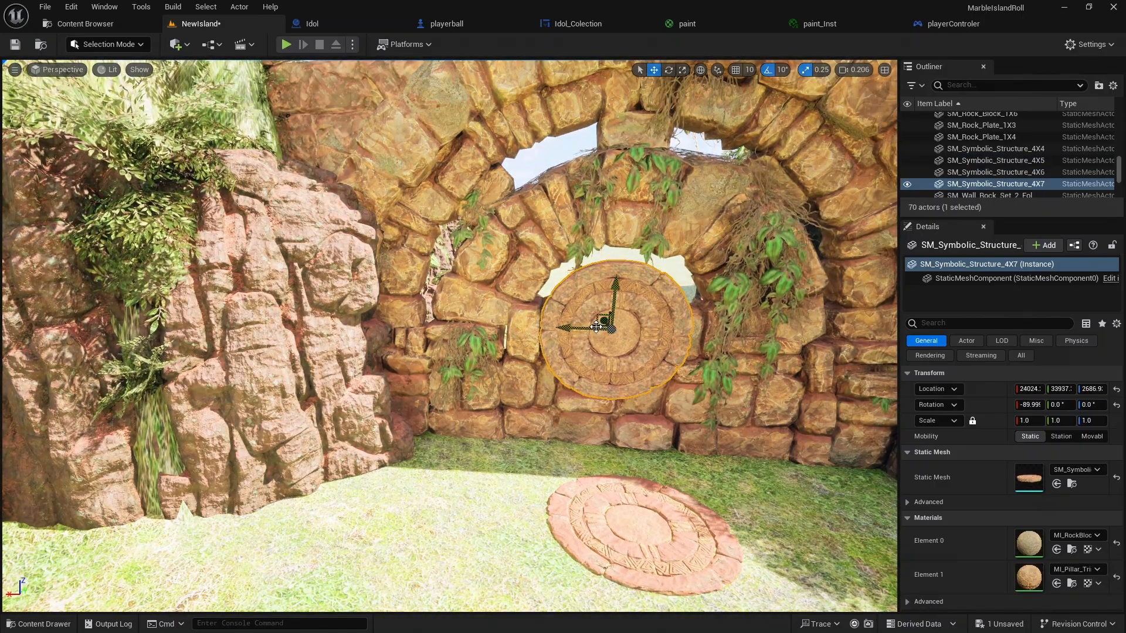
pyautogui.press('s')
pyautogui.moveTo(596, 327); pyautogui.dragTo(648, 451, button='right')
pyautogui.press('w')
pyautogui.press('s')
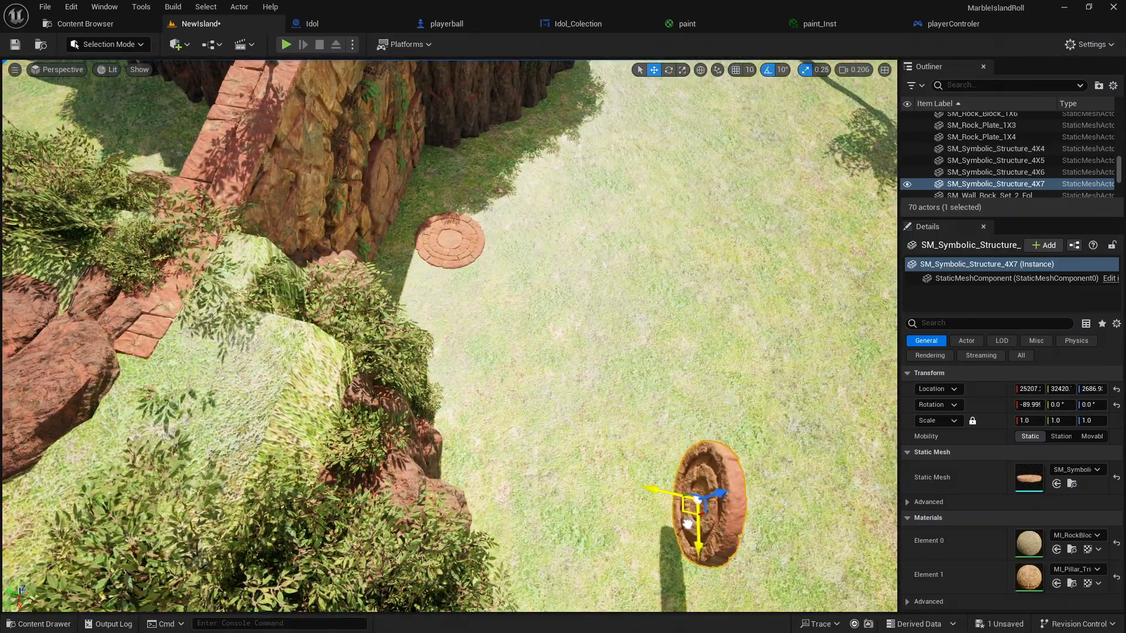
pyautogui.moveTo(892, 522); pyautogui.dragTo(777, 437)
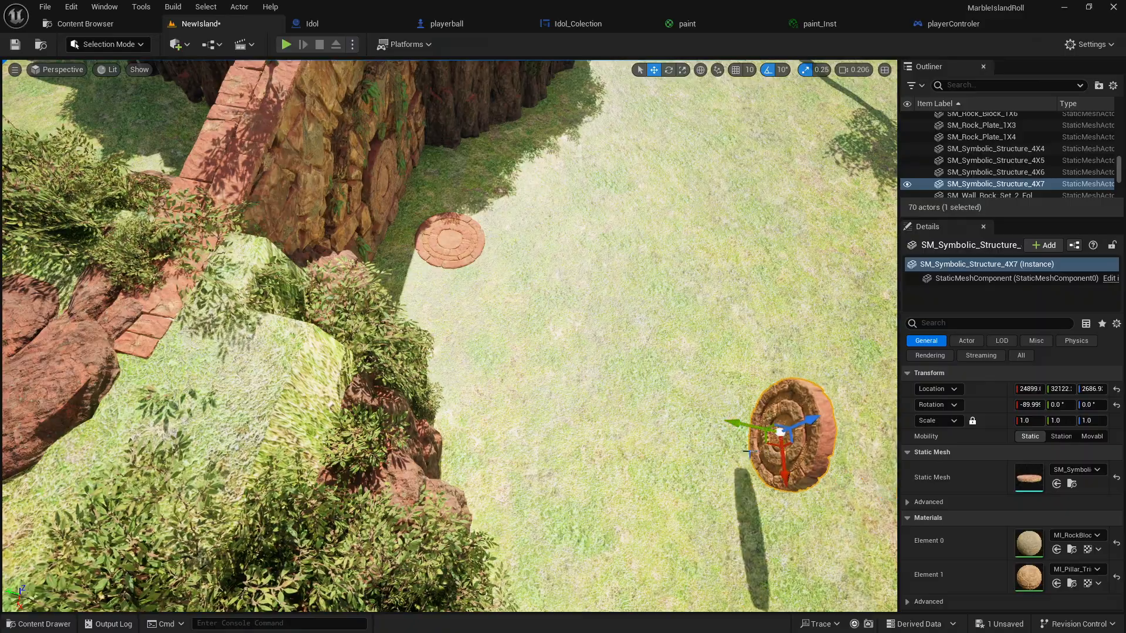
# Carry the duplicated disc across the field toward the filled stone arch, to about X 33721, Y 30599
pyautogui.moveTo(777, 437); pyautogui.dragTo(865, 411, button='right')
pyautogui.press('s')
pyautogui.press('w')
pyautogui.press('d')
pyautogui.moveTo(637, 587); pyautogui.dragTo(587, 514, button='right')
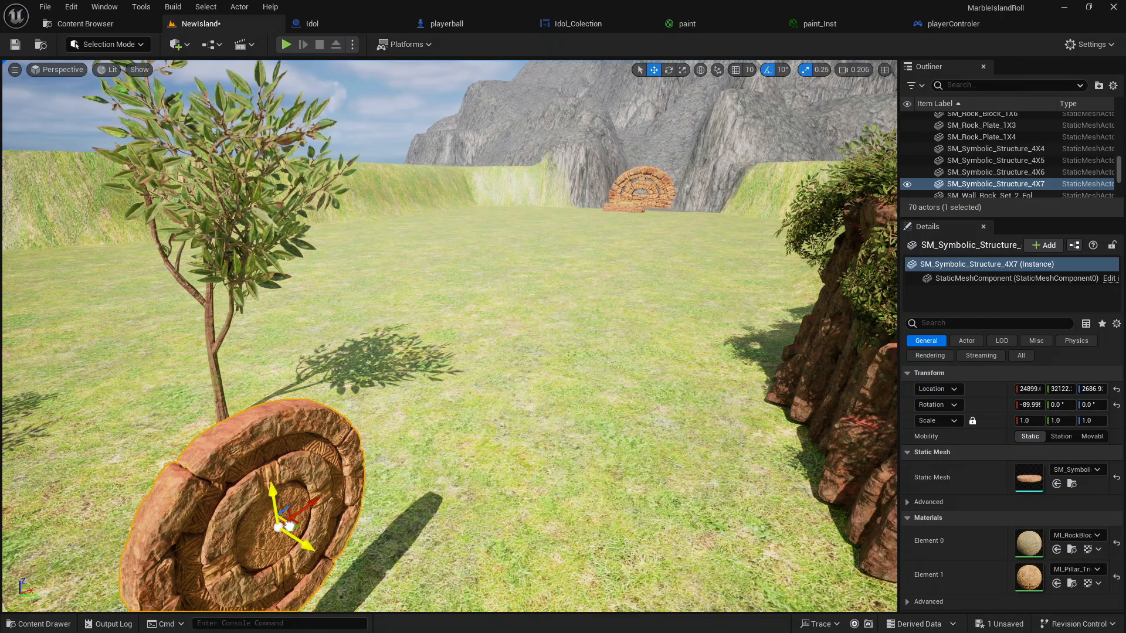
pyautogui.moveTo(295, 527); pyautogui.dragTo(658, 187)
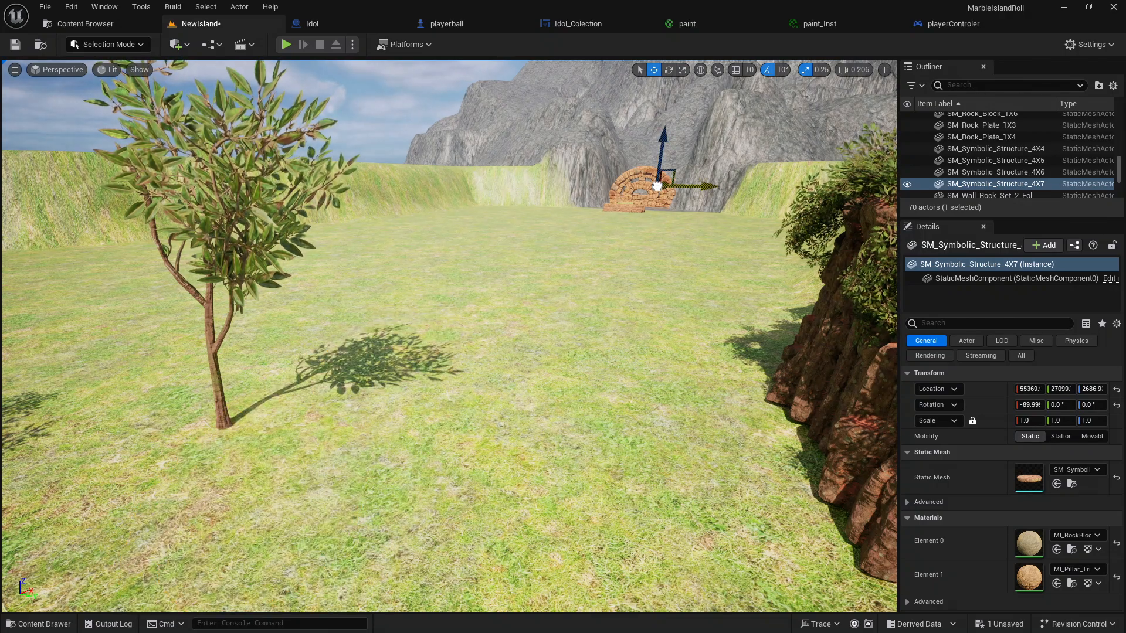
pyautogui.press('w')
pyautogui.moveTo(630, 207); pyautogui.dragTo(674, 139, button='right')
pyautogui.press('d')
pyautogui.press('w')
pyautogui.press('d')
pyautogui.moveTo(528, 286); pyautogui.dragTo(529, 286, button='right')
pyautogui.press('w')
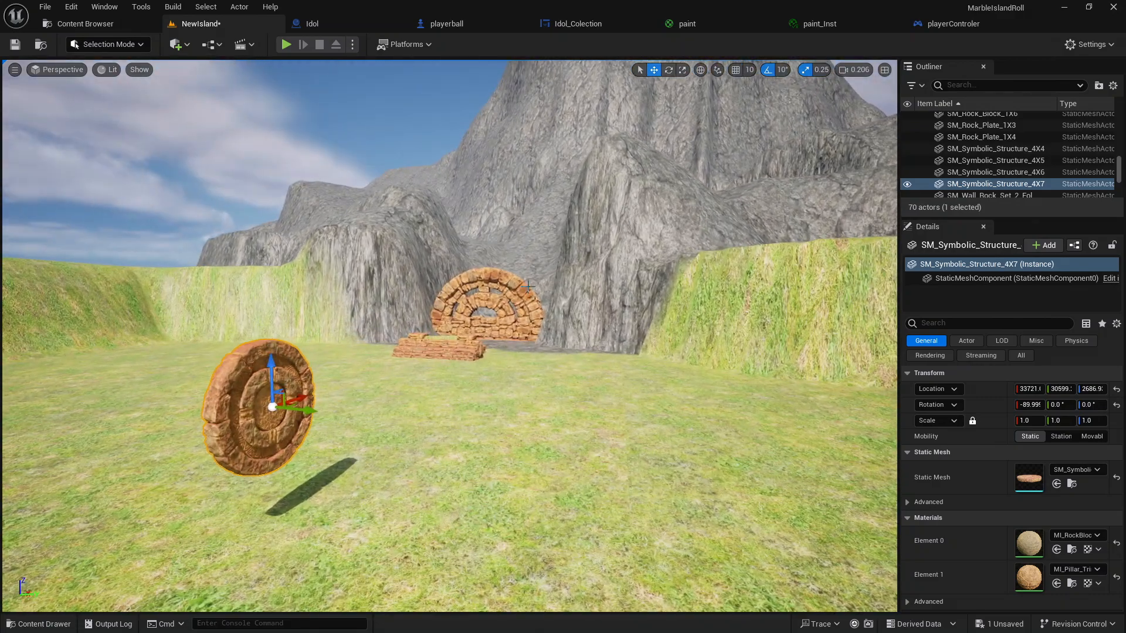
# Match the duplicated disc's Z rotation to the filled arc's 89.999999°
pyautogui.click(524, 294)
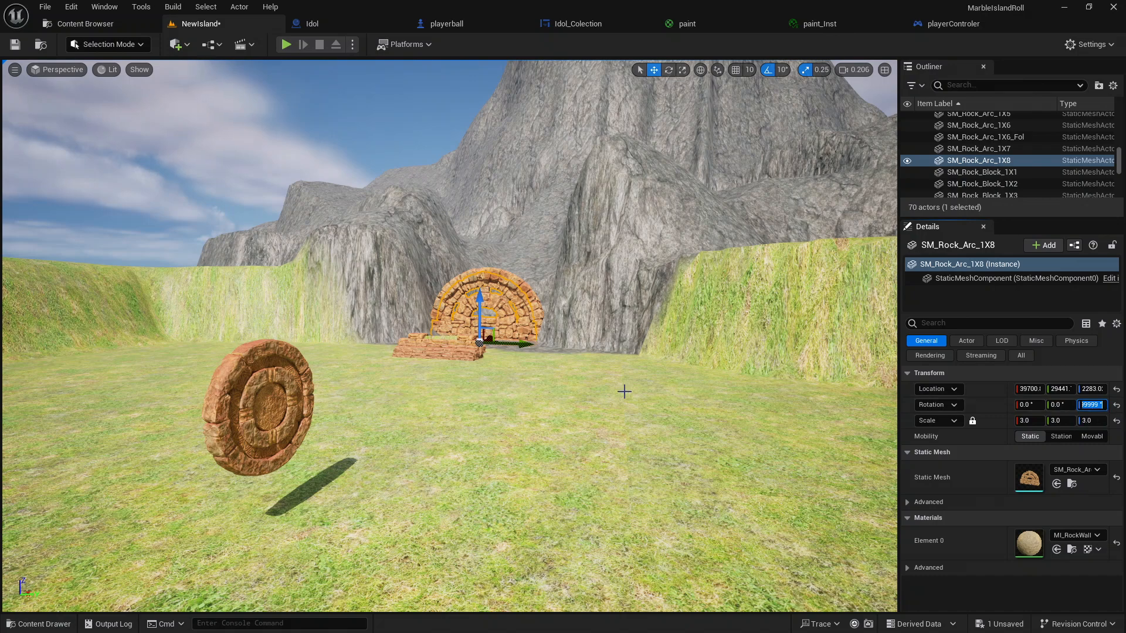
pyautogui.click(259, 390)
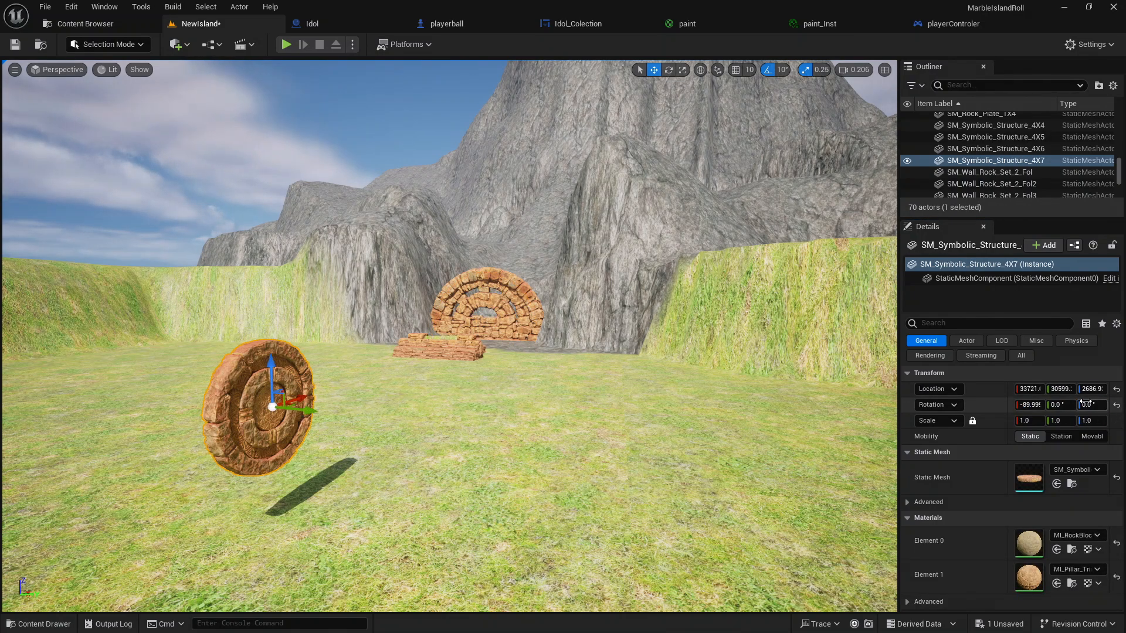
pyautogui.click(496, 332)
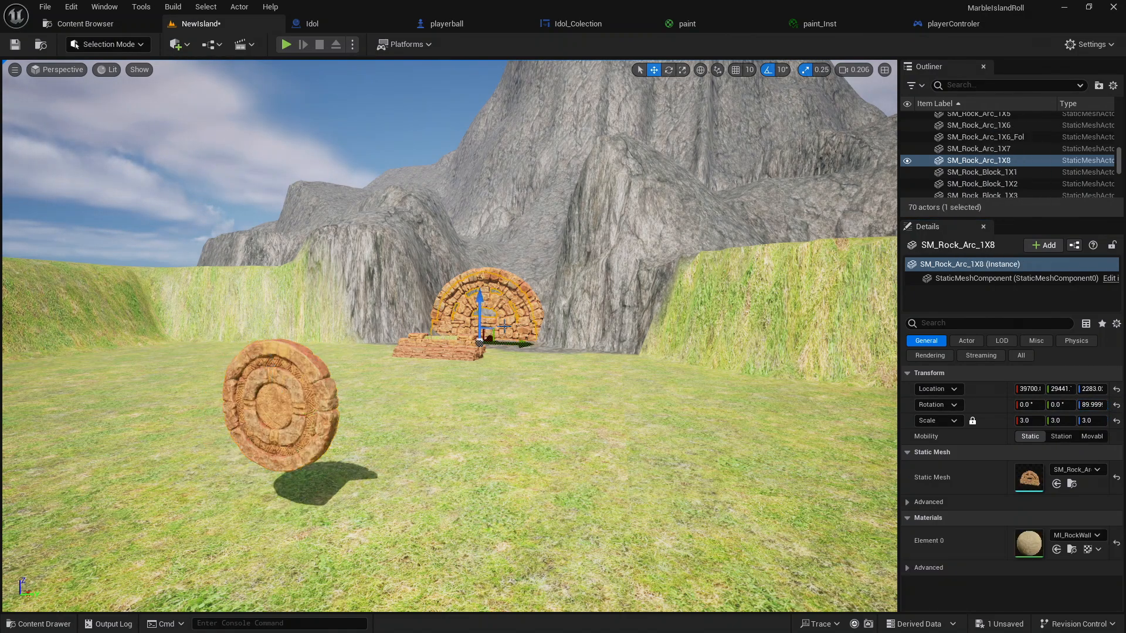
# Copy the filling rock arc's X and Y location onto the duplicated upright disc, X 39700.842163 and Y about 29441
pyautogui.click(334, 374)
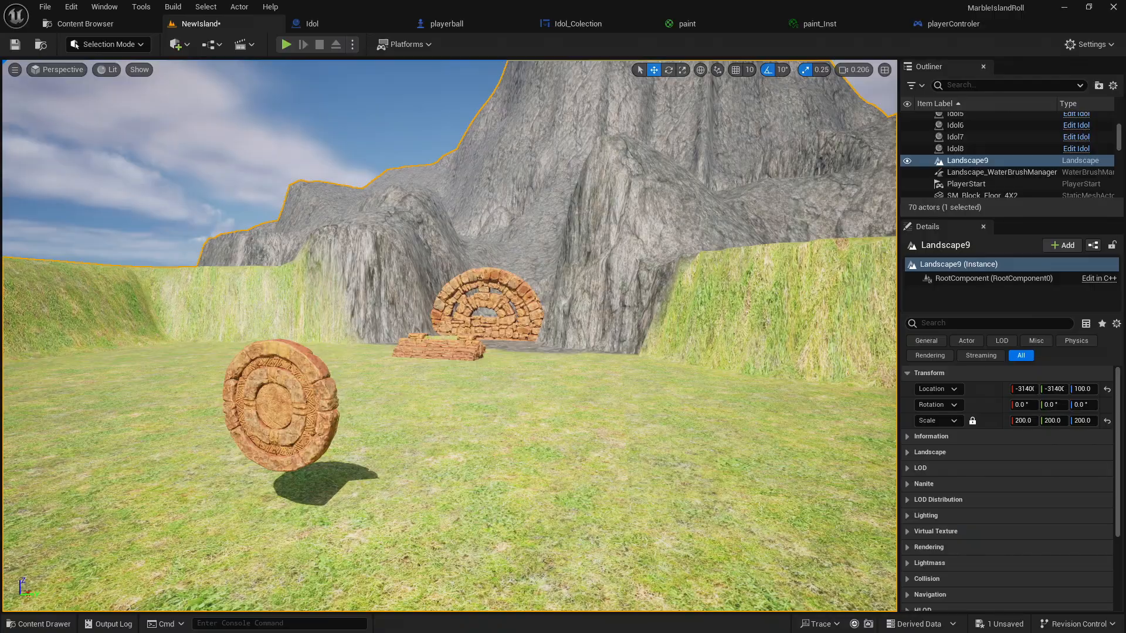
pyautogui.click(298, 402)
pyautogui.moveTo(298, 402); pyautogui.dragTo(331, 384, button='right')
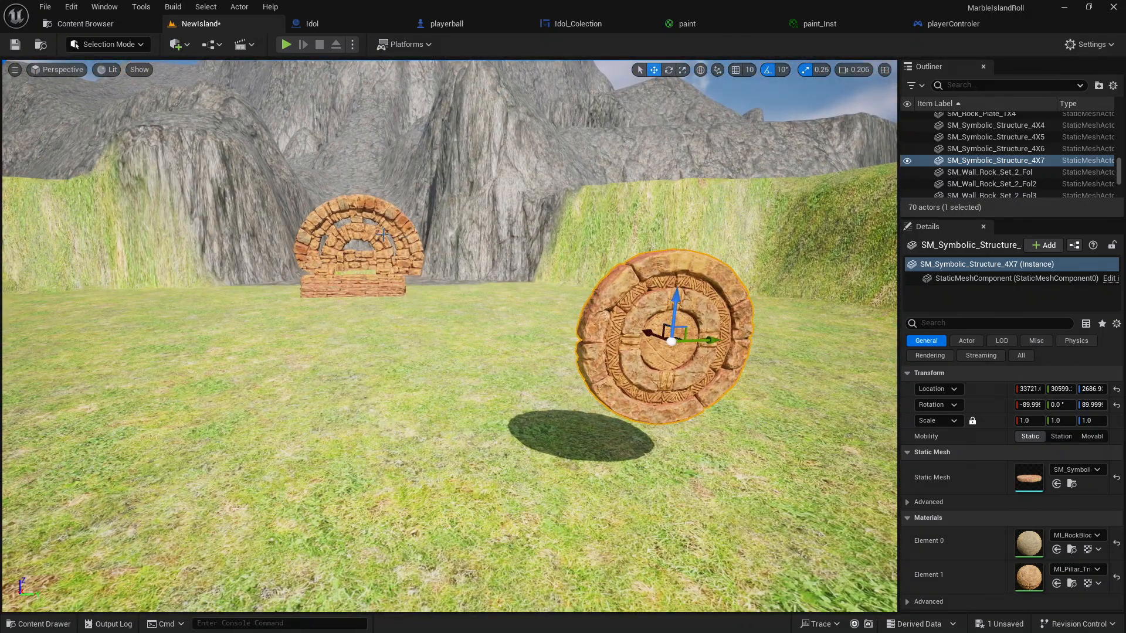
pyautogui.click(382, 235)
pyautogui.click(1035, 389)
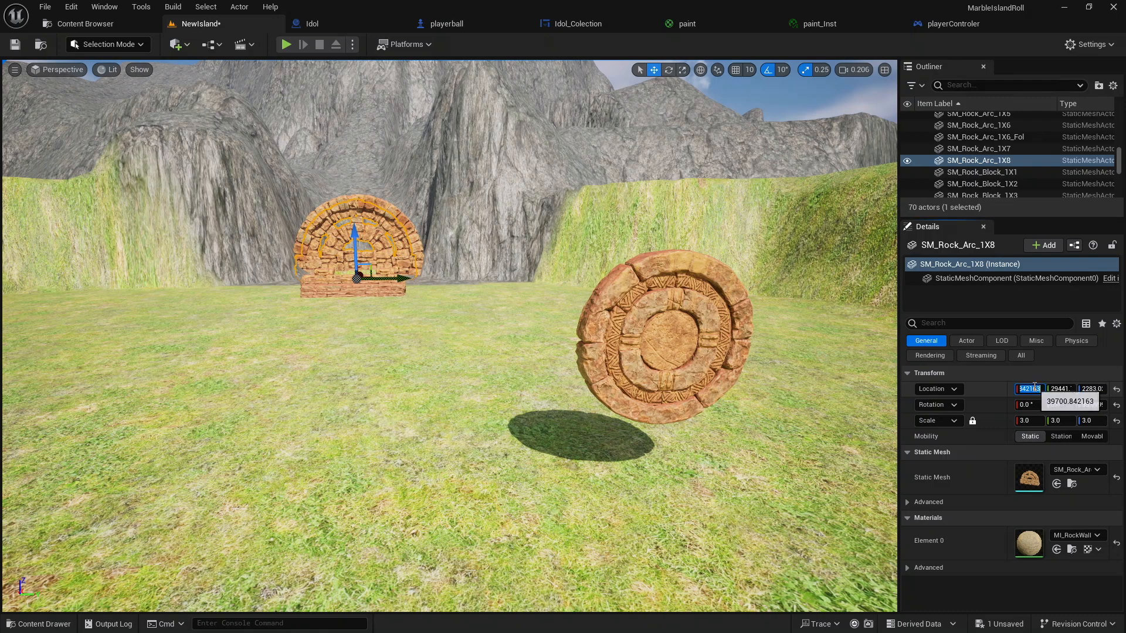
pyautogui.click(663, 352)
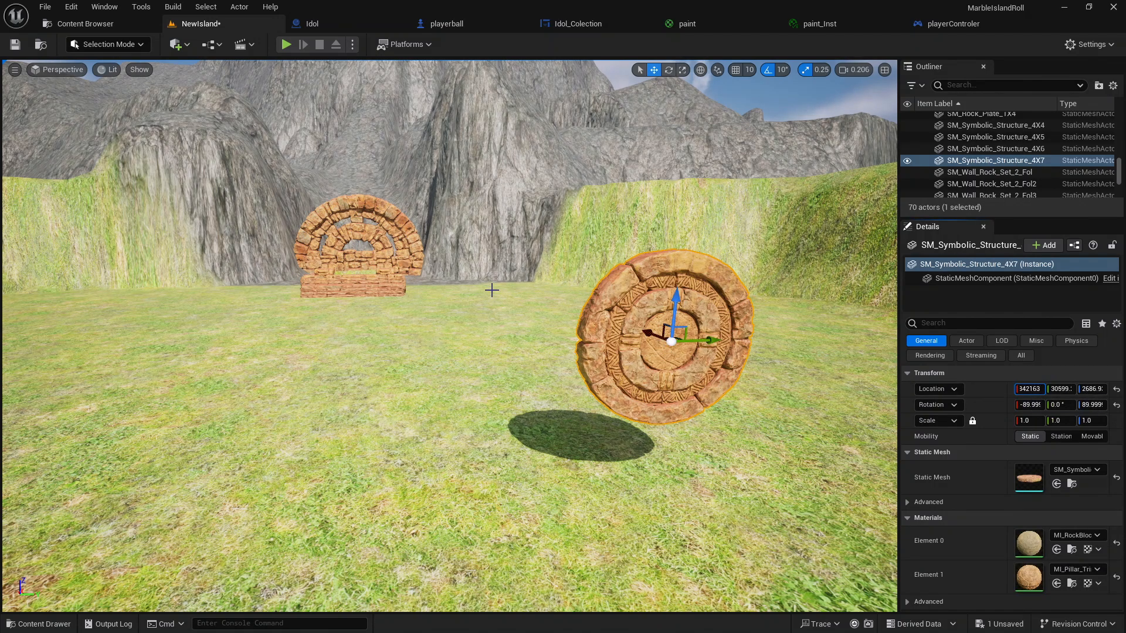
pyautogui.click(382, 240)
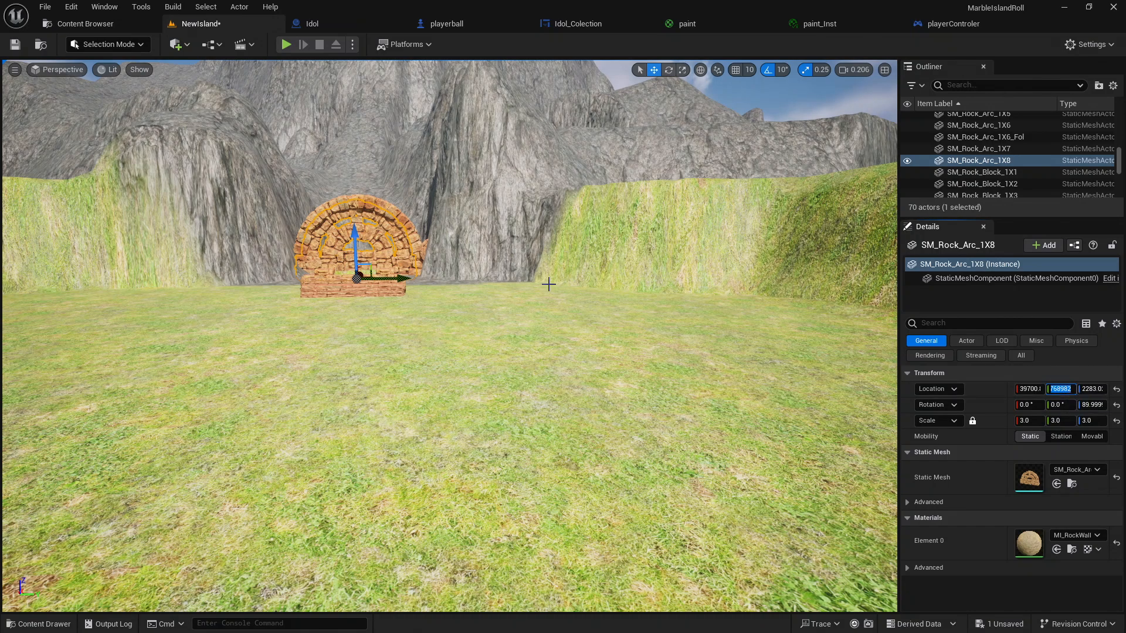
pyautogui.click(421, 242)
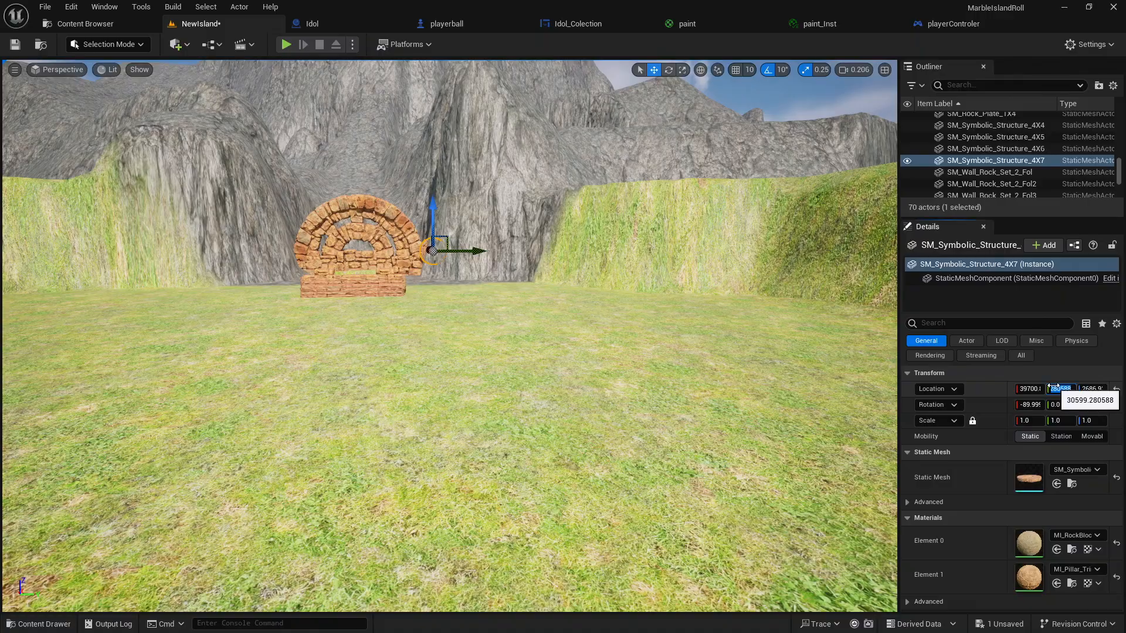
pyautogui.click(592, 360)
# Nudge the upright disc against the rock arc's face, to about X 39758, Y 29476
pyautogui.moveTo(593, 359); pyautogui.dragTo(544, 317, button='right')
pyautogui.press('w')
pyautogui.press('s')
pyautogui.click(535, 324)
pyautogui.moveTo(528, 300); pyautogui.dragTo(559, 296)
pyautogui.press('f')
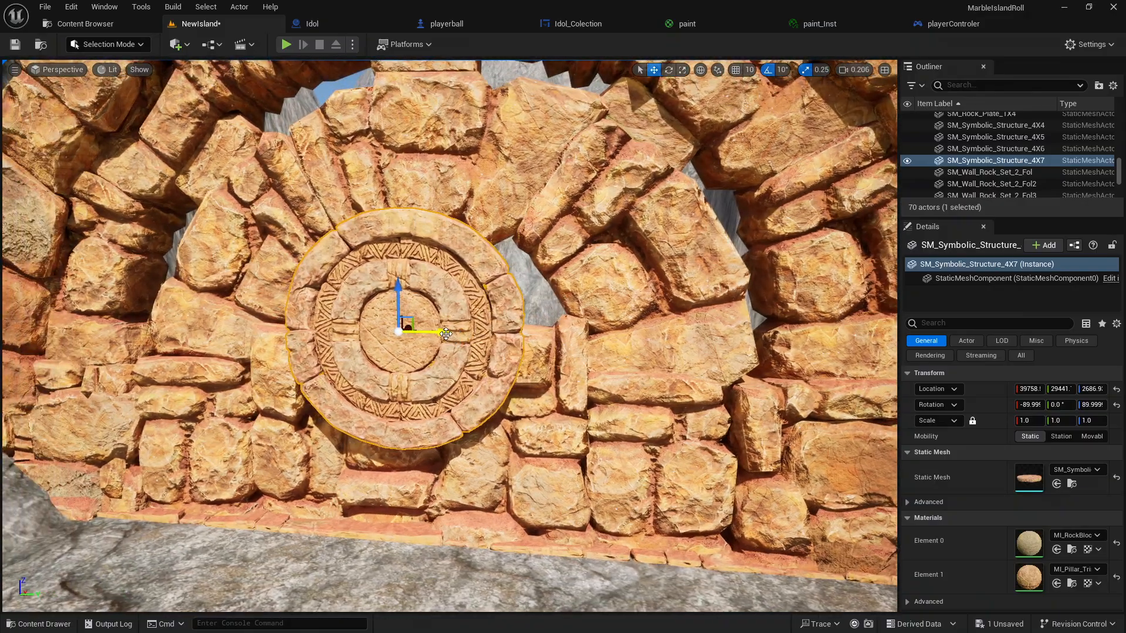
pyautogui.moveTo(446, 333); pyautogui.dragTo(467, 332)
# Move the flat carved disc forward along X to about 37062, onto the grass in front of the stone stairs
pyautogui.moveTo(467, 332); pyautogui.dragTo(317, 387, button='right')
pyautogui.press('s')
pyautogui.moveTo(305, 340); pyautogui.dragTo(319, 344, button='right')
pyautogui.click(409, 340)
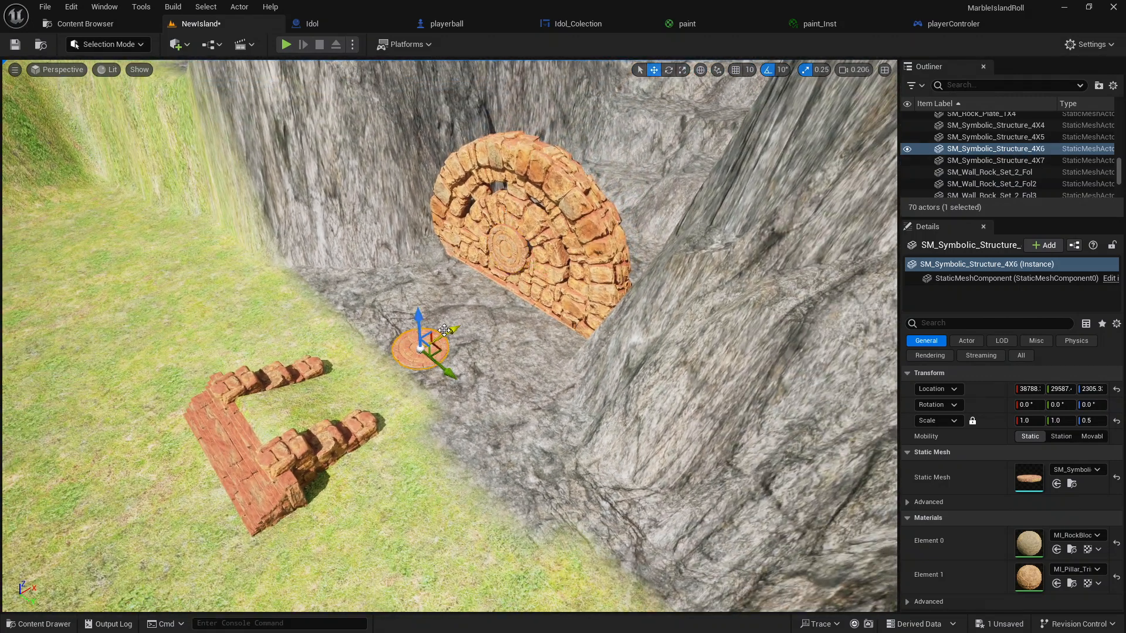
pyautogui.moveTo(444, 330); pyautogui.dragTo(220, 470)
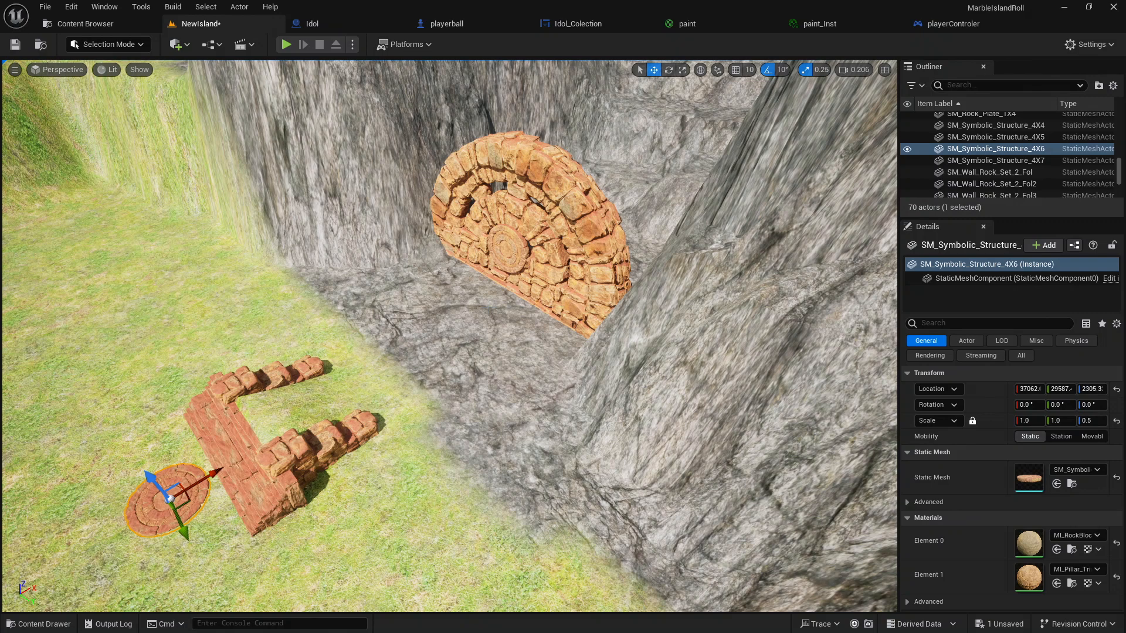
# Pull the filling rock arc and the outer stone arch forward from the cliff, to about X 38130 and X 38205
pyautogui.click(575, 300)
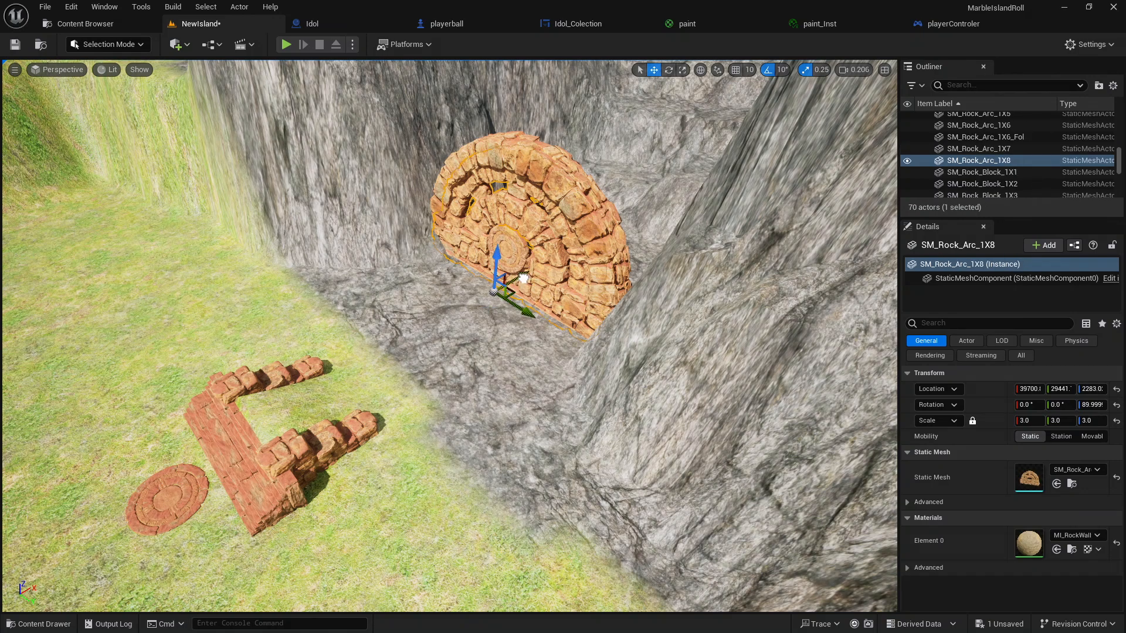
pyautogui.moveTo(523, 278); pyautogui.dragTo(373, 364)
pyautogui.moveTo(396, 281)
pyautogui.mouseDown(button='right')
pyautogui.moveTo(434, 280)
pyautogui.moveTo(396, 281)
pyautogui.mouseUp(button='right')
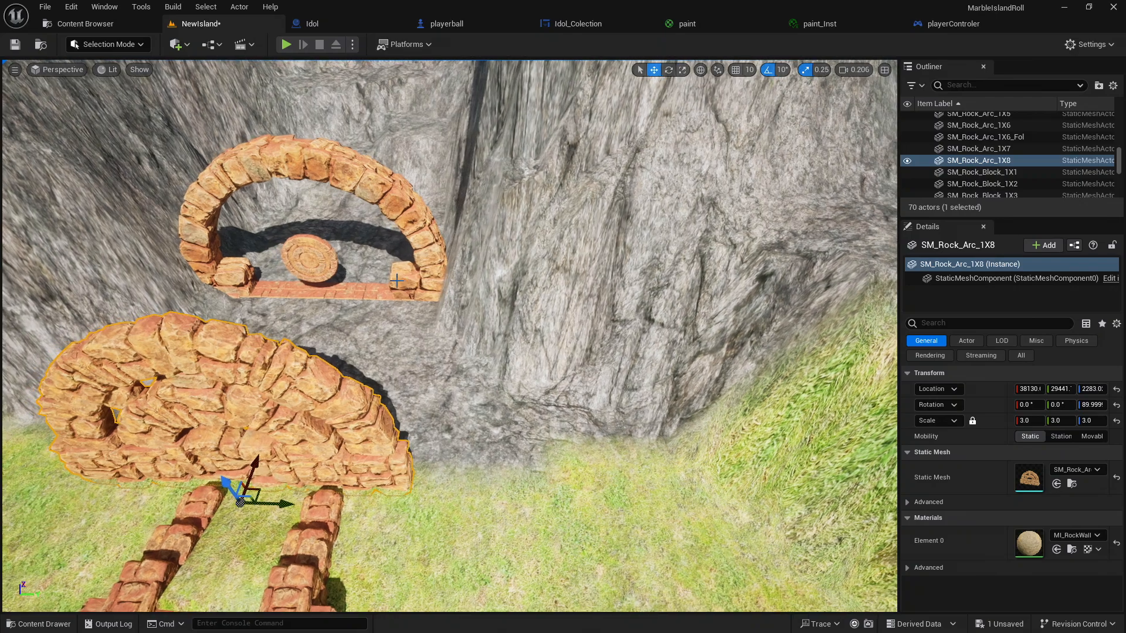
pyautogui.click(384, 284)
pyautogui.moveTo(545, 298)
pyautogui.mouseDown(button='right')
pyautogui.moveTo(504, 311)
pyautogui.moveTo(545, 297)
pyautogui.mouseUp(button='right')
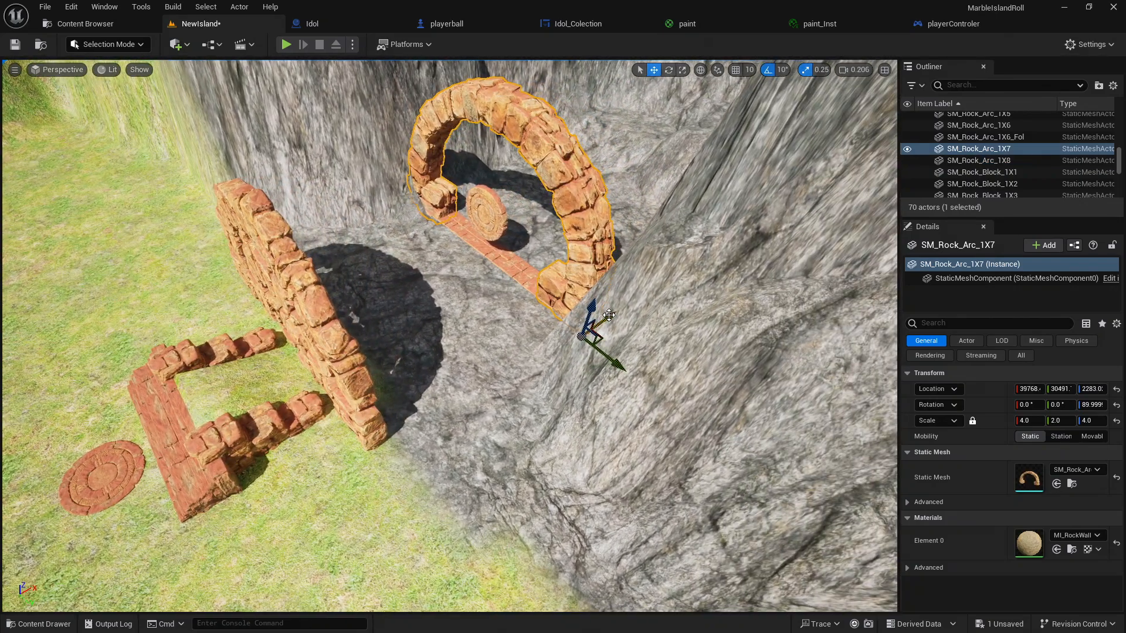
pyautogui.moveTo(609, 315); pyautogui.dragTo(411, 430)
# Bring the upright carved disc forward to the relocated arch and slide it sideways, to about X 38141, Y 29599
pyautogui.click(529, 283)
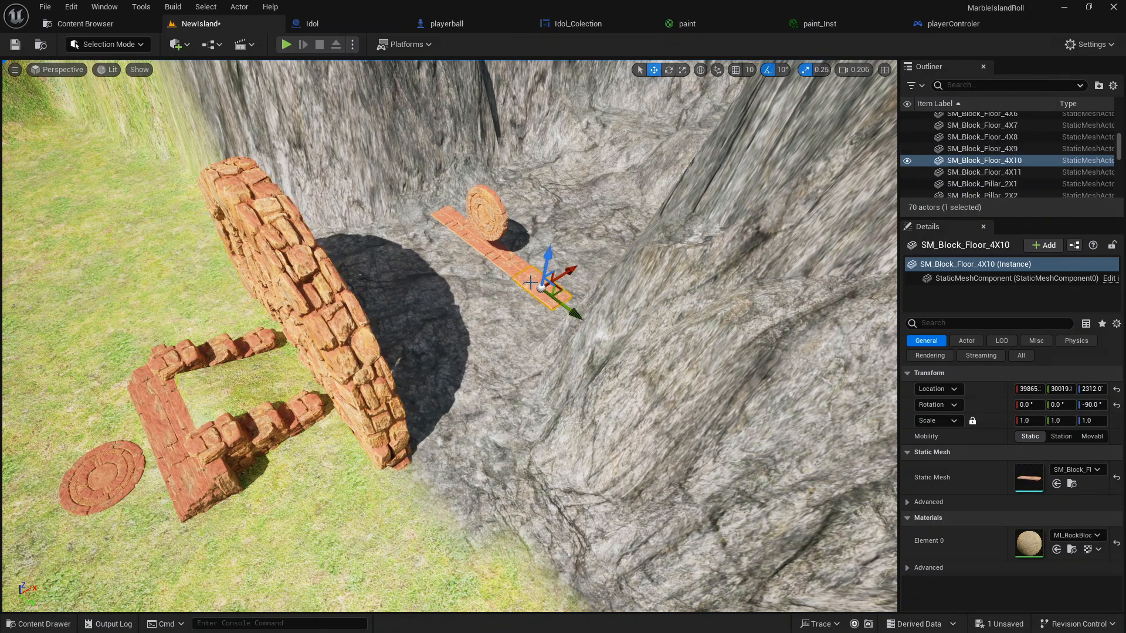
pyautogui.click(501, 217)
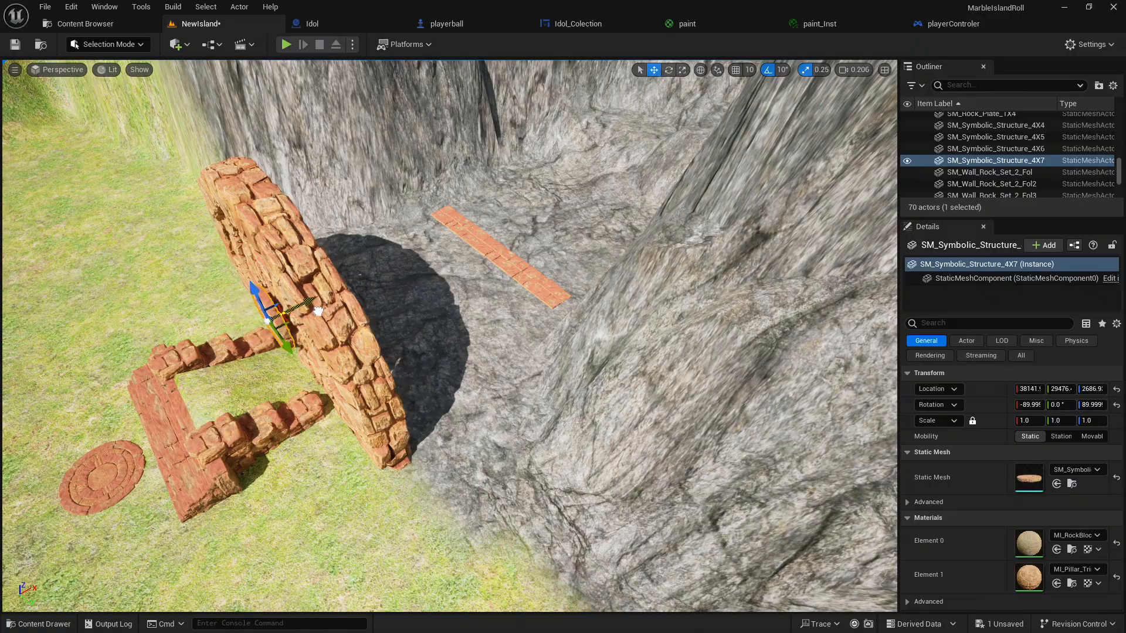
pyautogui.moveTo(318, 311); pyautogui.dragTo(422, 302, button='right')
pyautogui.moveTo(458, 332); pyautogui.dragTo(512, 341)
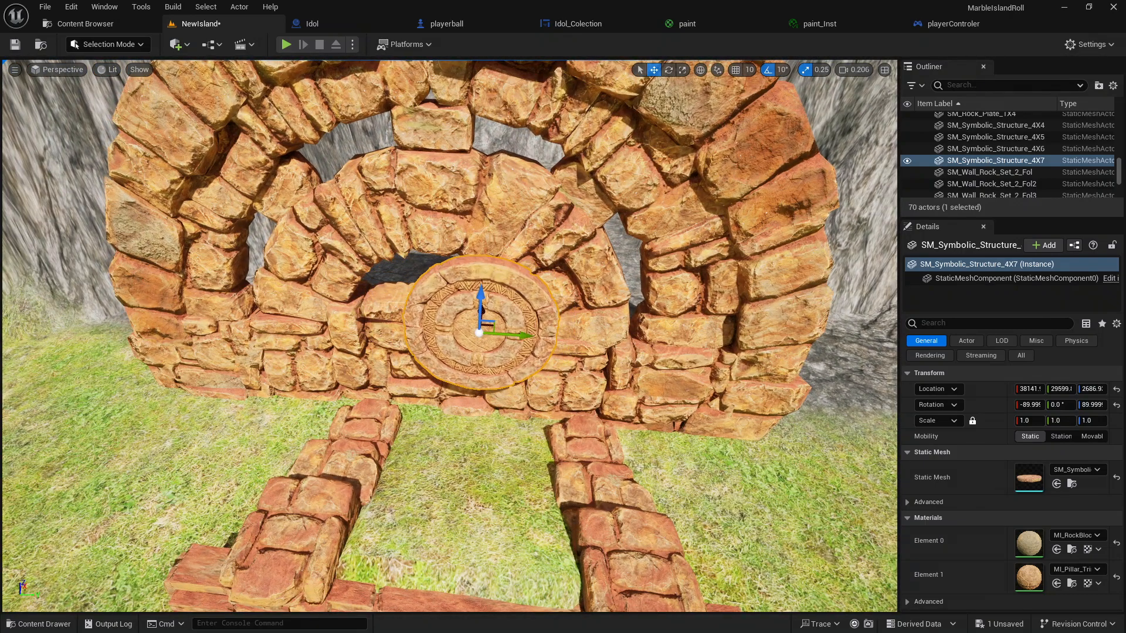
# Shift the filling rock arc along Y to about 29563 and the outer stone arch to about 30649
pyautogui.click(620, 364)
pyautogui.moveTo(470, 443); pyautogui.dragTo(509, 446)
pyautogui.moveTo(843, 293); pyautogui.dragTo(837, 293, button='right')
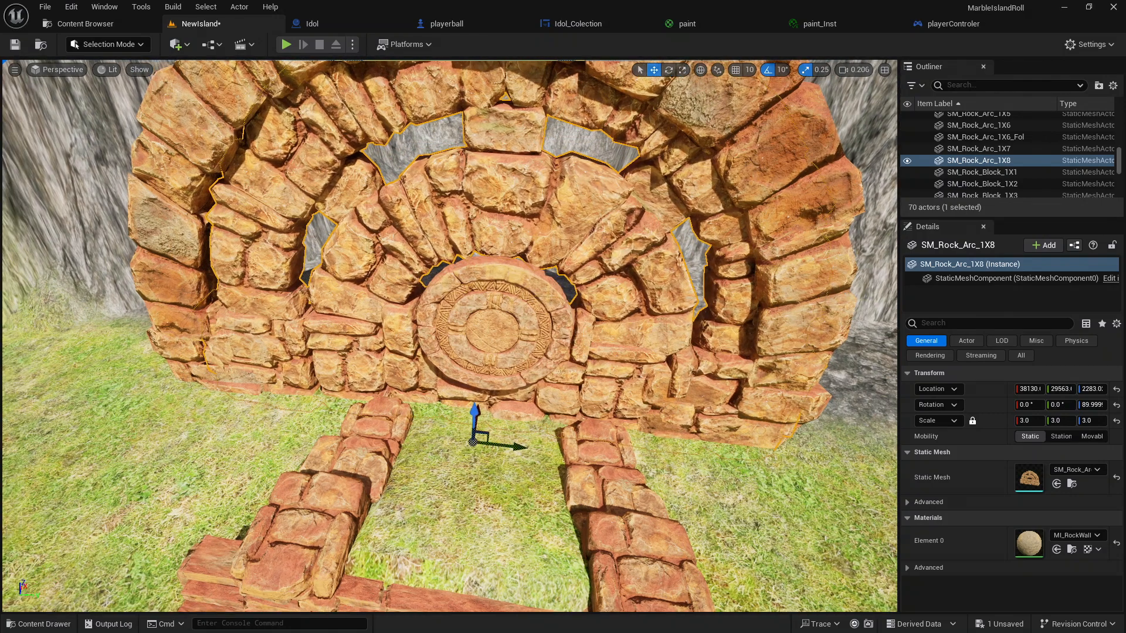
pyautogui.click(565, 444)
pyautogui.moveTo(827, 463); pyautogui.dragTo(893, 465)
# Delete the three floor block pieces left on the rock where the arch stood
pyautogui.press('w')
pyautogui.moveTo(819, 424); pyautogui.dragTo(674, 457, button='right')
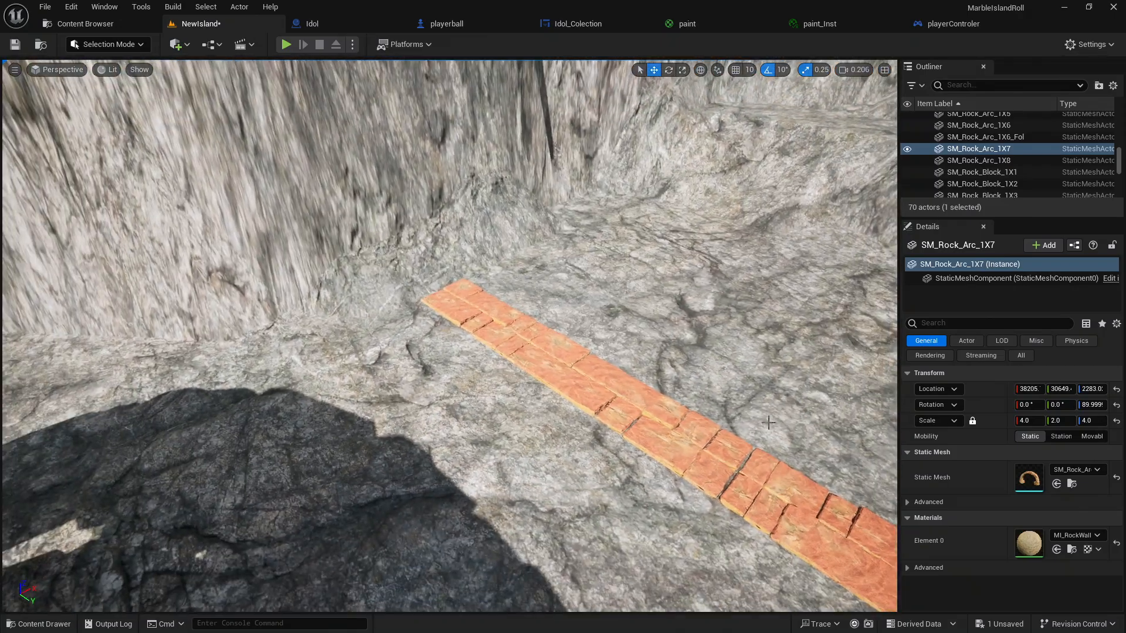
pyautogui.click(693, 428)
pyautogui.press('Delete')
pyautogui.click(824, 514)
pyautogui.press('Delete')
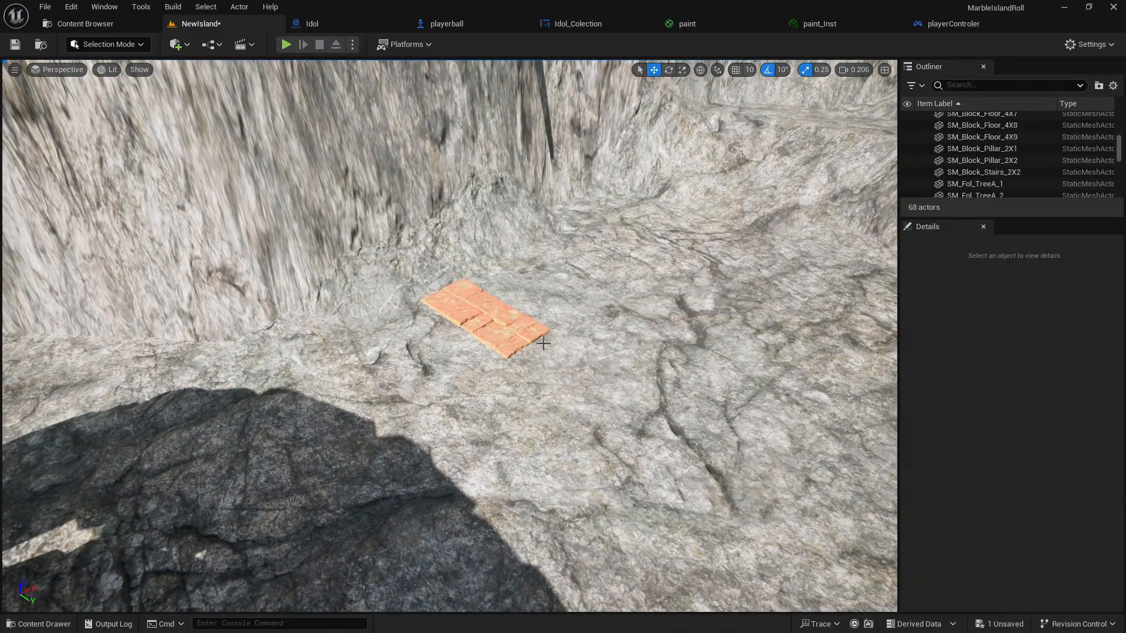
pyautogui.click(487, 319)
pyautogui.press('Delete')
# Push the upright carved disc back into the rock arc, to about X 38190
pyautogui.moveTo(487, 318); pyautogui.dragTo(390, 352, button='right')
pyautogui.press('a')
pyautogui.moveTo(527, 321)
pyautogui.mouseDown(button='right')
pyautogui.moveTo(593, 314)
pyautogui.moveTo(563, 302)
pyautogui.moveTo(528, 321)
pyautogui.mouseUp(button='right')
pyautogui.press('w')
pyautogui.click(576, 303)
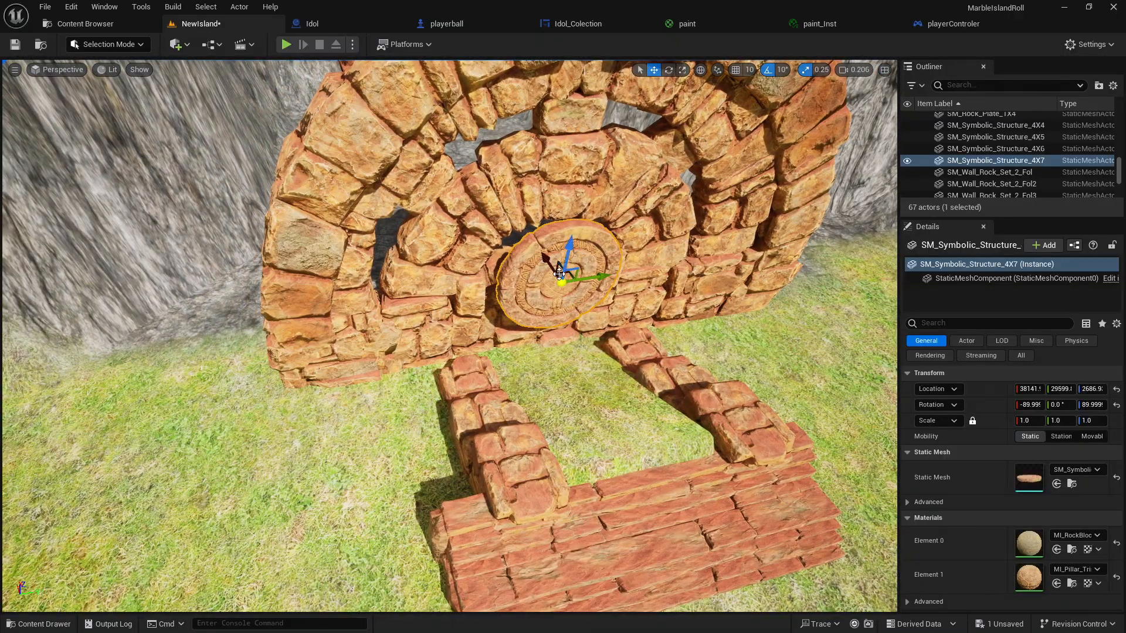
pyautogui.moveTo(545, 264); pyautogui.dragTo(531, 252)
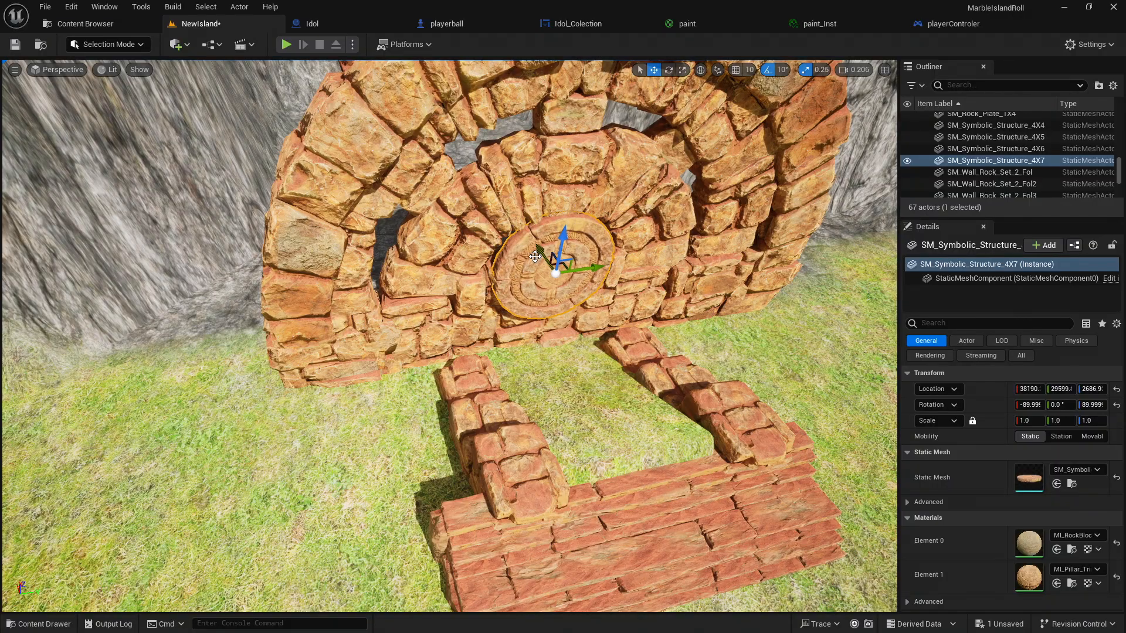
# Delete the wide stone stairs in front of the two low side walls
pyautogui.click(420, 386)
pyautogui.moveTo(420, 386); pyautogui.dragTo(516, 487, button='right')
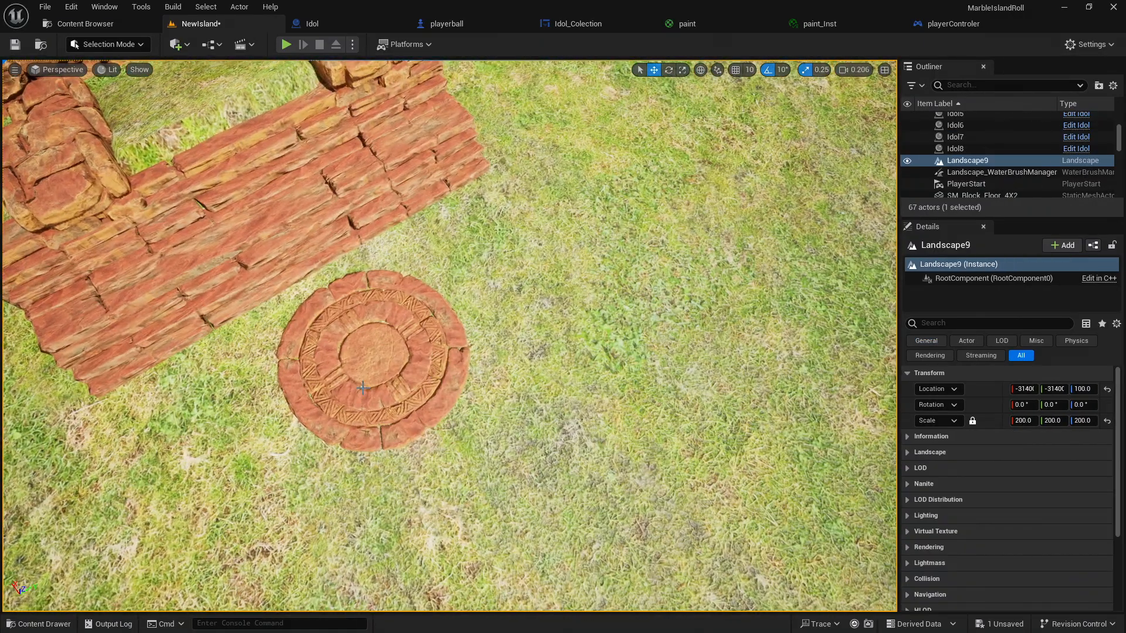
pyautogui.click(419, 386)
pyautogui.moveTo(420, 386); pyautogui.dragTo(472, 327, button='right')
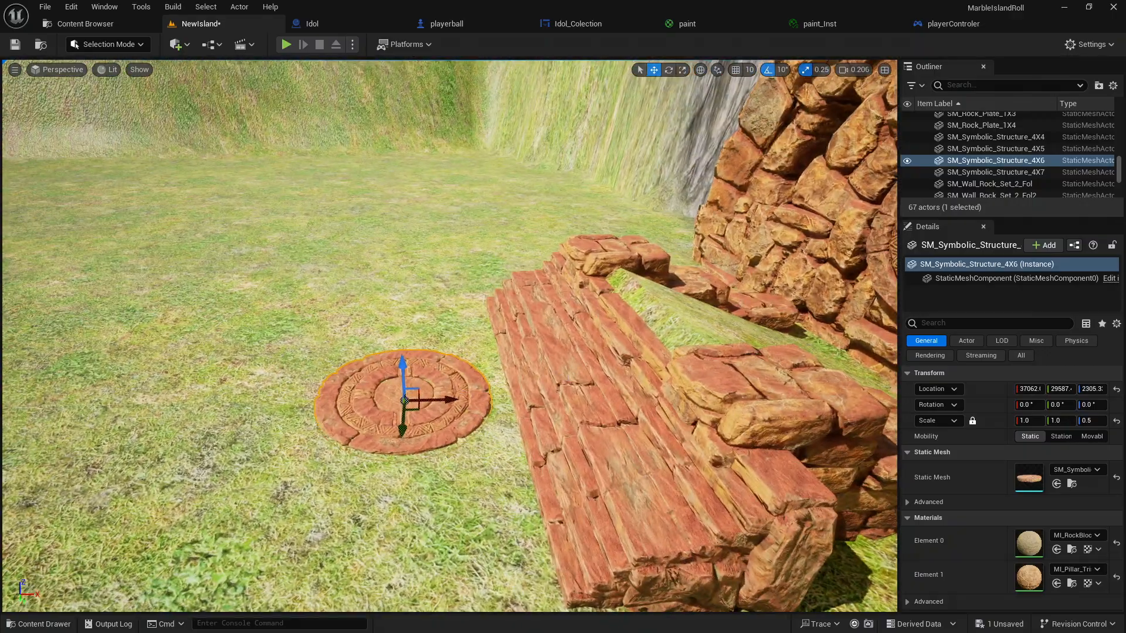
pyautogui.click(570, 373)
pyautogui.press('Delete')
# Raise the flat carved disc and move it between the two side walls, to about X 37399, Z 2533
pyautogui.click(409, 368)
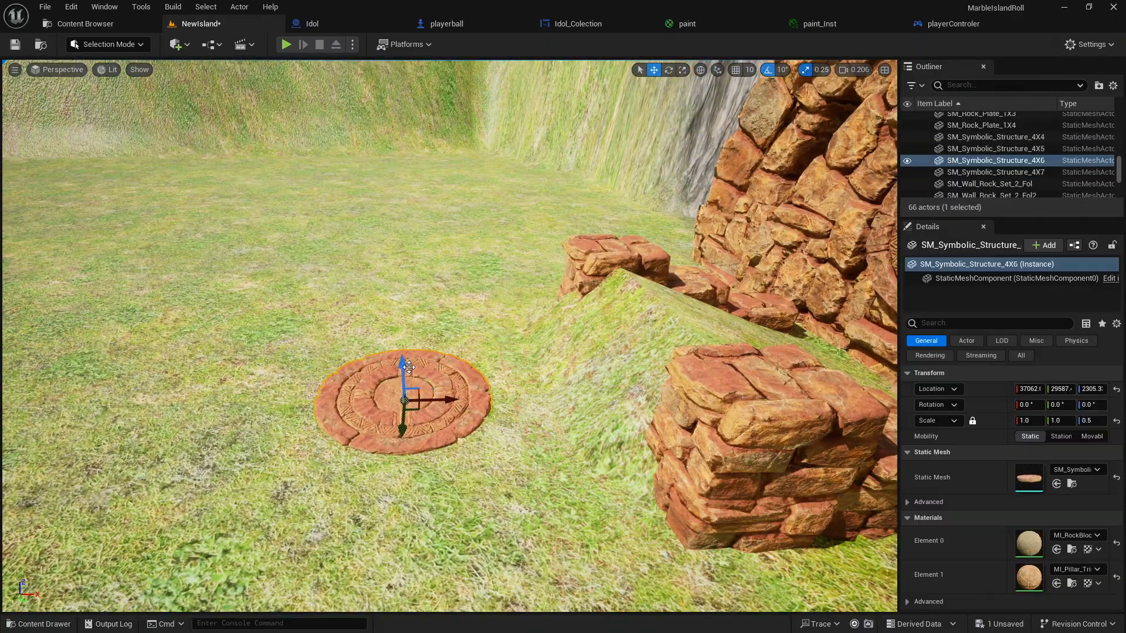
pyautogui.moveTo(402, 376); pyautogui.dragTo(394, 317)
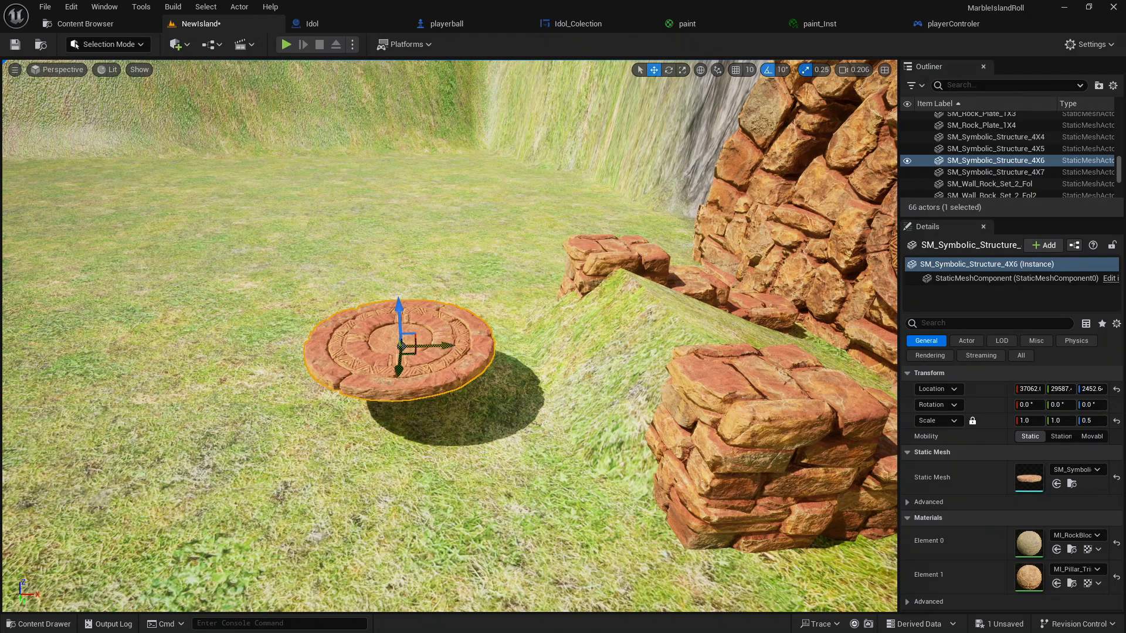
pyautogui.moveTo(437, 359); pyautogui.dragTo(623, 356)
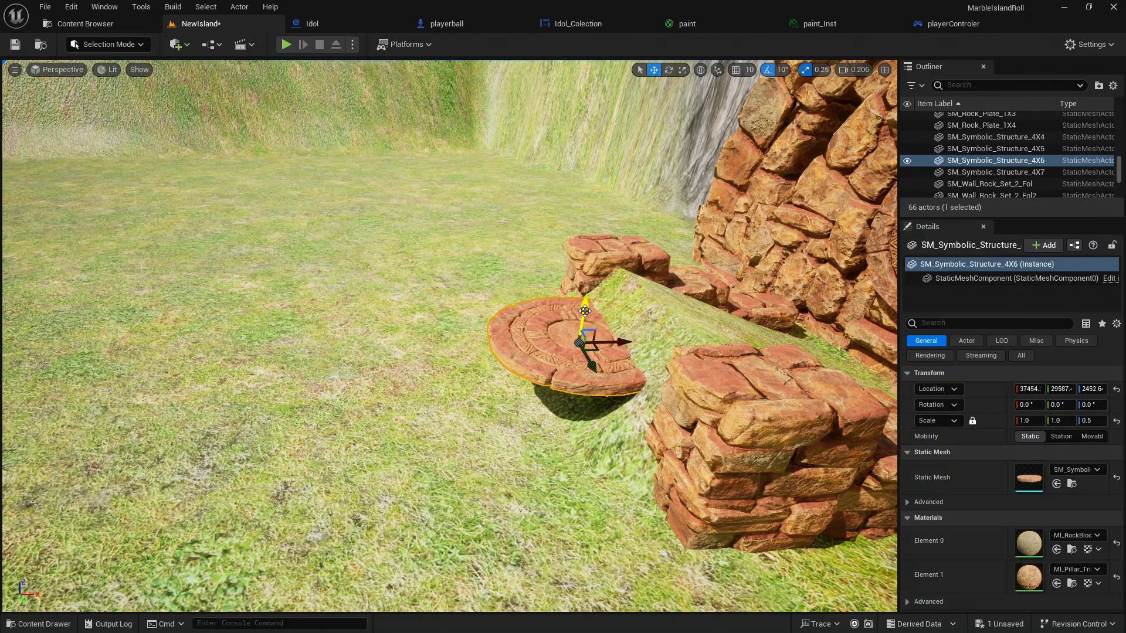
pyautogui.moveTo(585, 311); pyautogui.dragTo(587, 278)
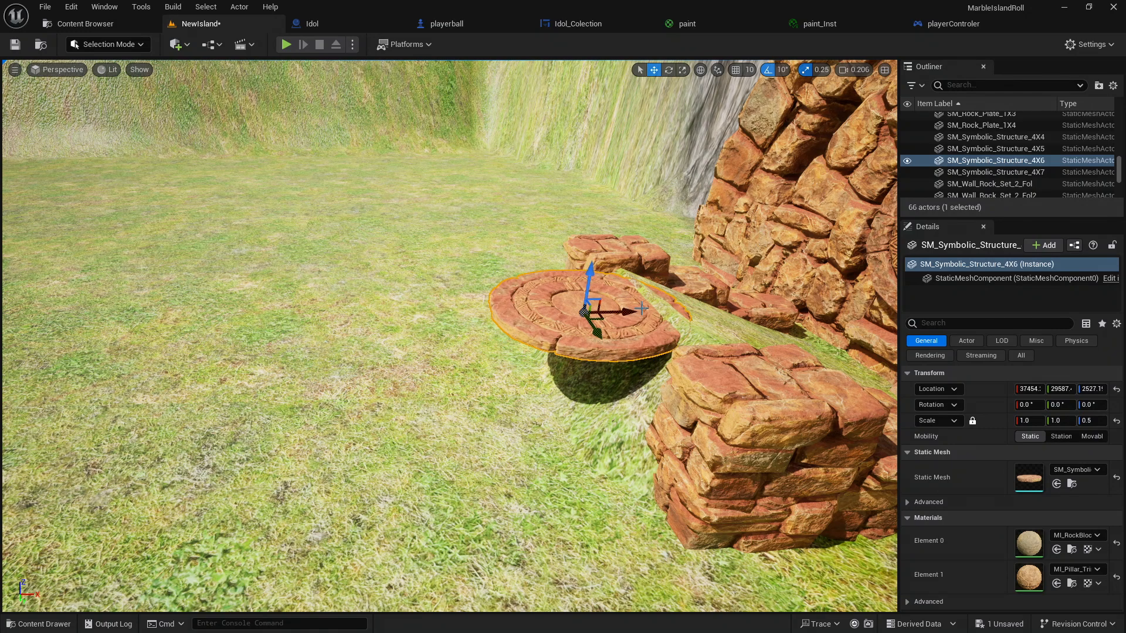
pyautogui.moveTo(642, 309); pyautogui.dragTo(600, 308)
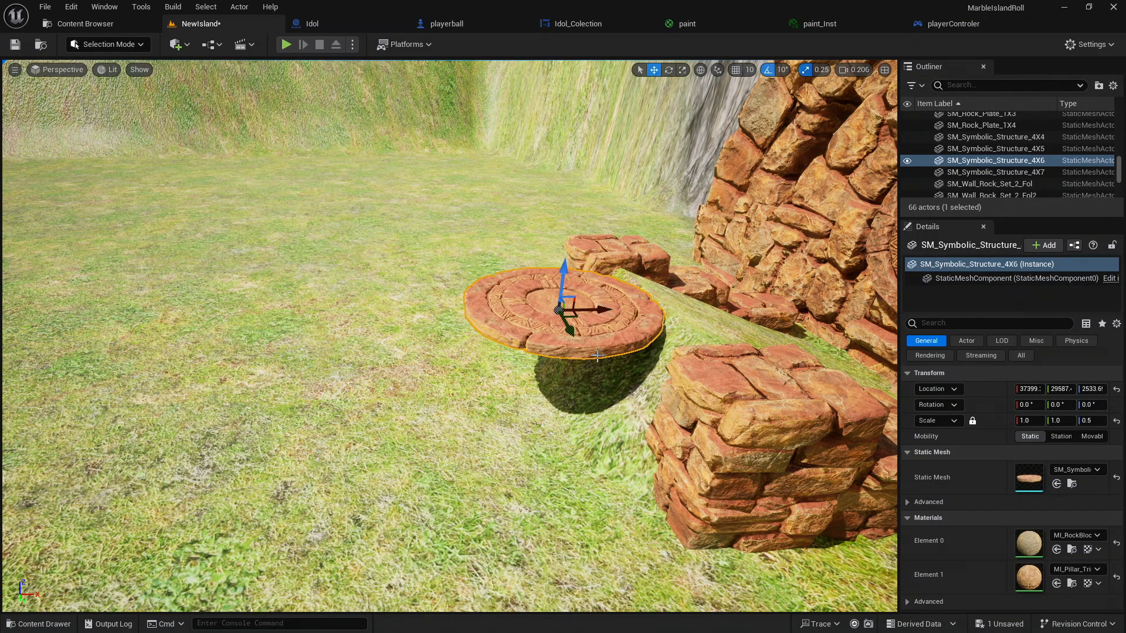
# Place the SM_Rock_Wall_4X4_Cyl mesh from the Structure folder at the flat carved disc
pyautogui.moveTo(598, 356); pyautogui.dragTo(777, 389, button='right')
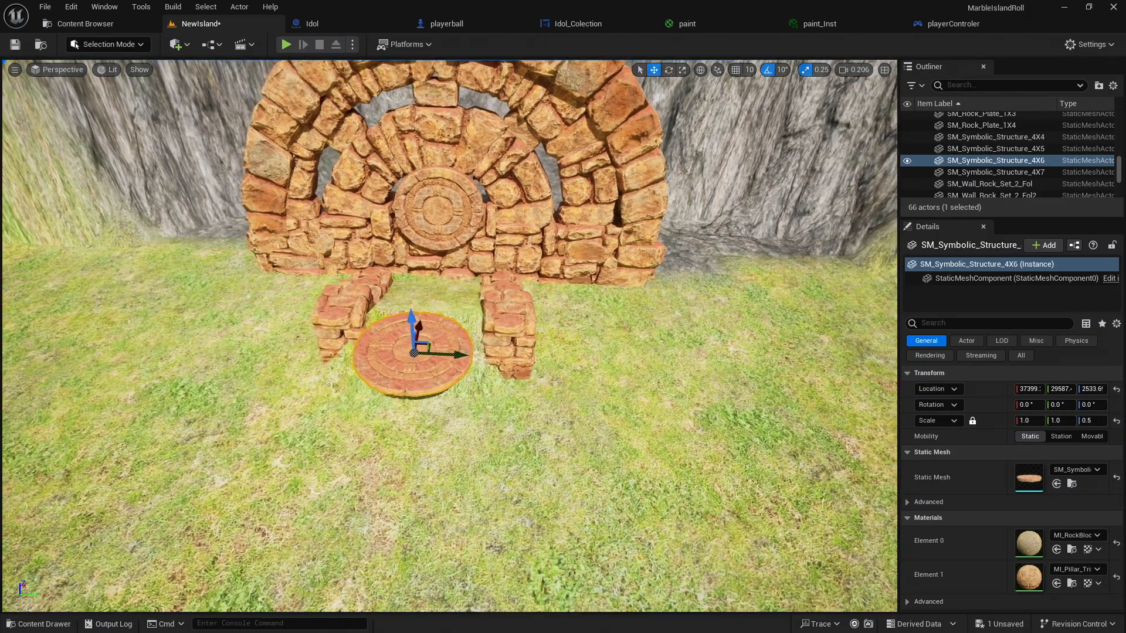
pyautogui.click(343, 502)
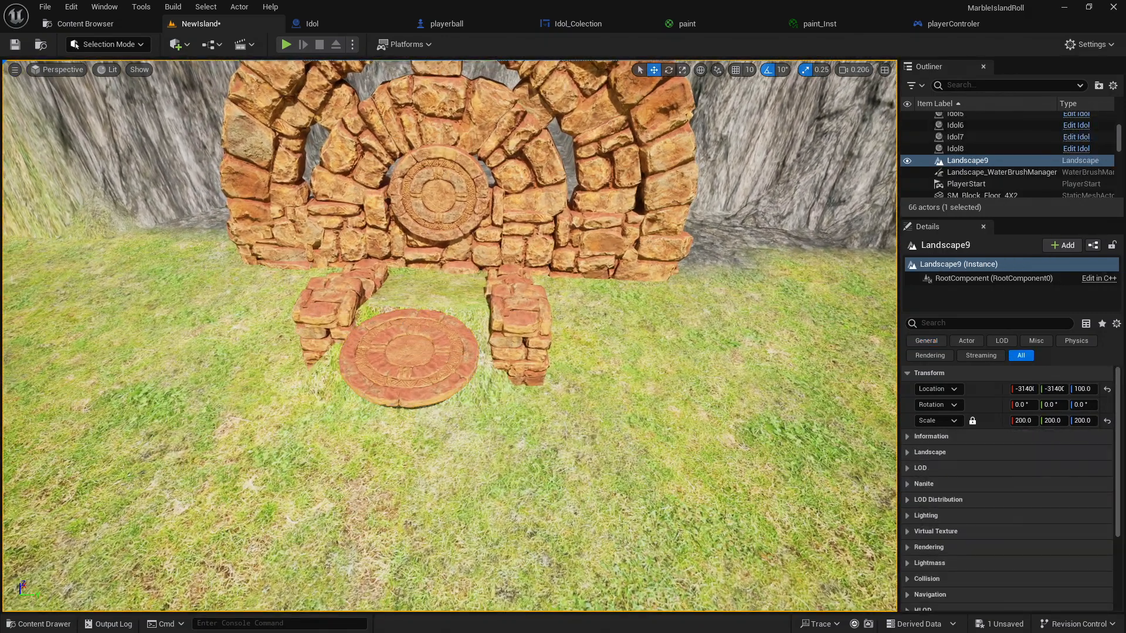
pyautogui.click(41, 624)
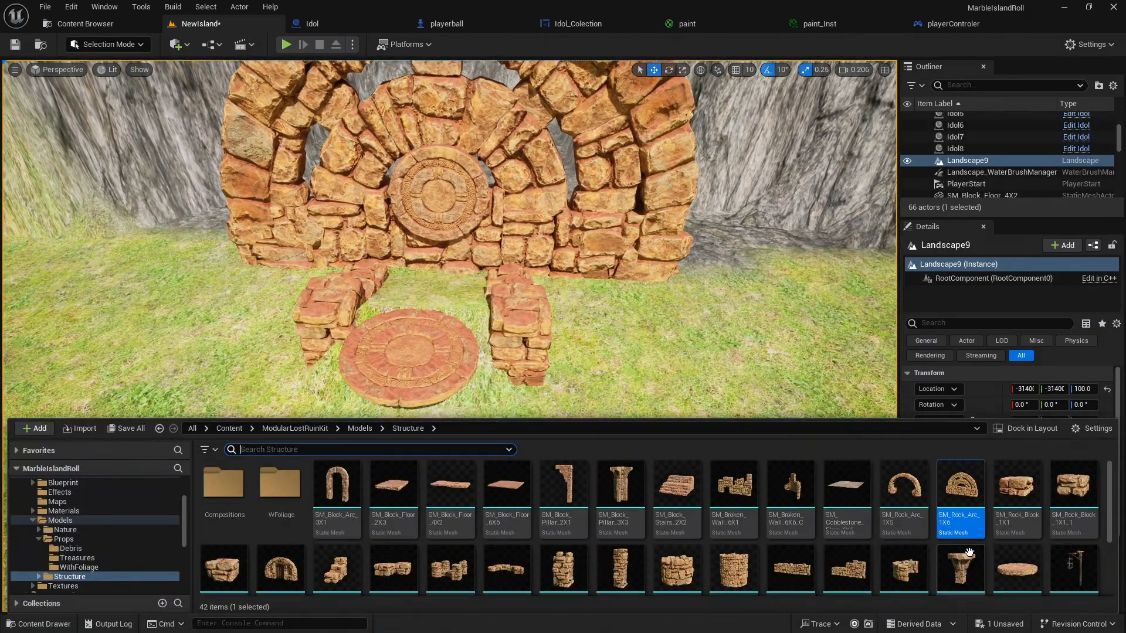
pyautogui.scroll(-2, 525, 505)
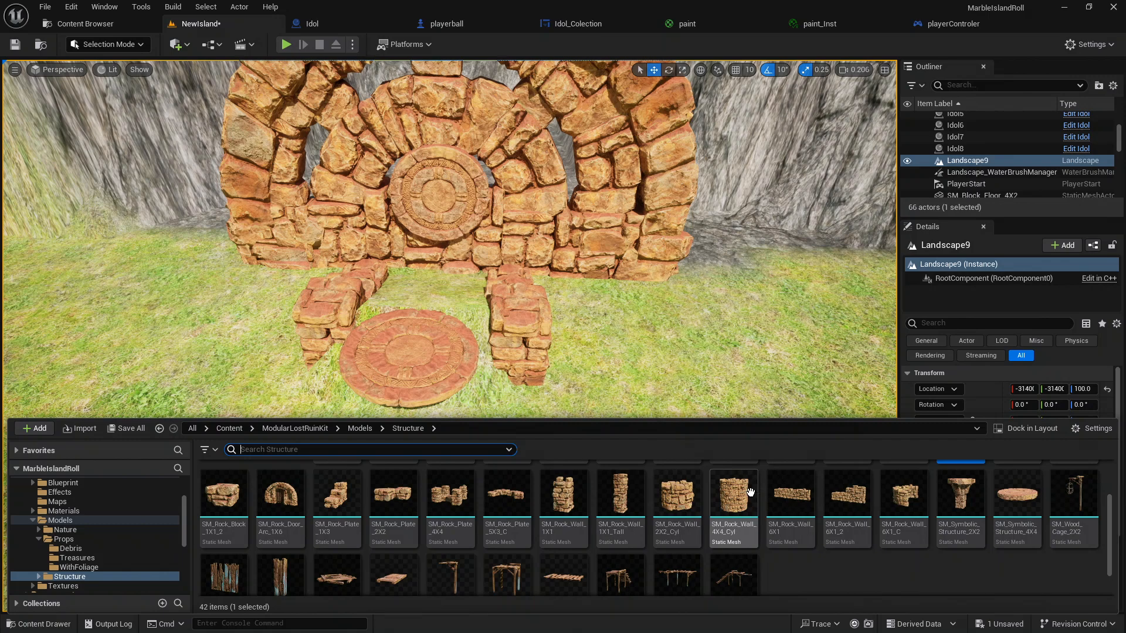
pyautogui.moveTo(751, 493); pyautogui.dragTo(428, 394)
# Align the cylindrical rock wall around the flat carved disc, at about X 37387, Y 29582
pyautogui.press('d')
pyautogui.moveTo(428, 394); pyautogui.dragTo(206, 499, button='right')
pyautogui.press('w')
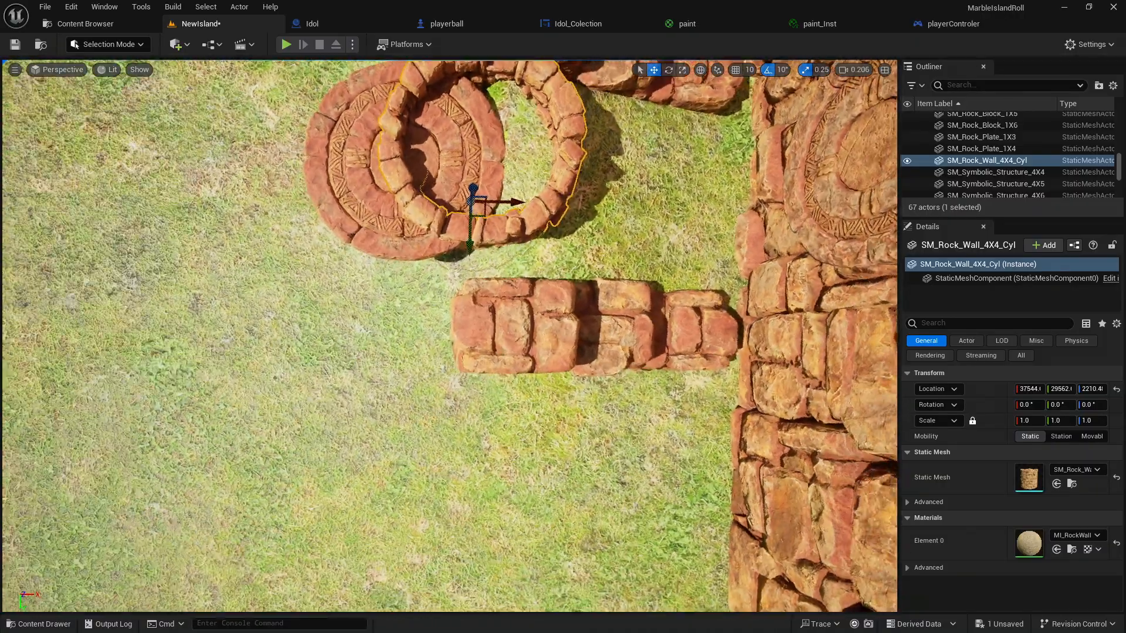
pyautogui.moveTo(463, 239); pyautogui.dragTo(463, 241, button='right')
pyautogui.moveTo(481, 211); pyautogui.dragTo(423, 218)
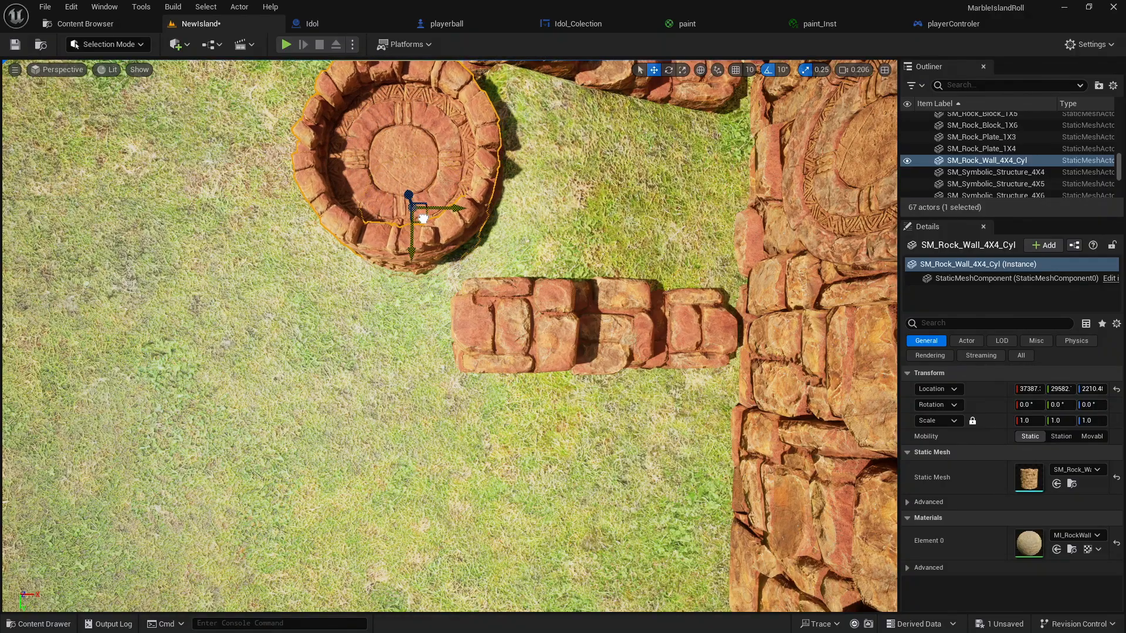
# Lower the cylindrical rock wall into the ground to about Z 2144
pyautogui.moveTo(422, 219); pyautogui.dragTo(581, 94, button='right')
pyautogui.press('w')
pyautogui.moveTo(405, 357); pyautogui.dragTo(395, 282, button='right')
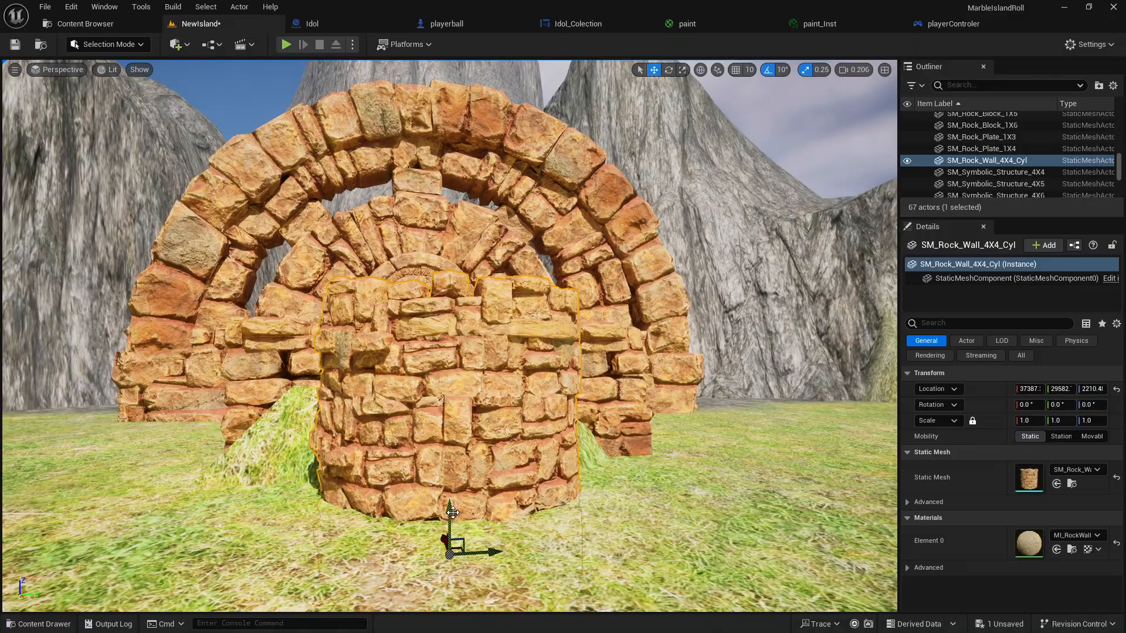
pyautogui.moveTo(453, 513); pyautogui.dragTo(449, 556)
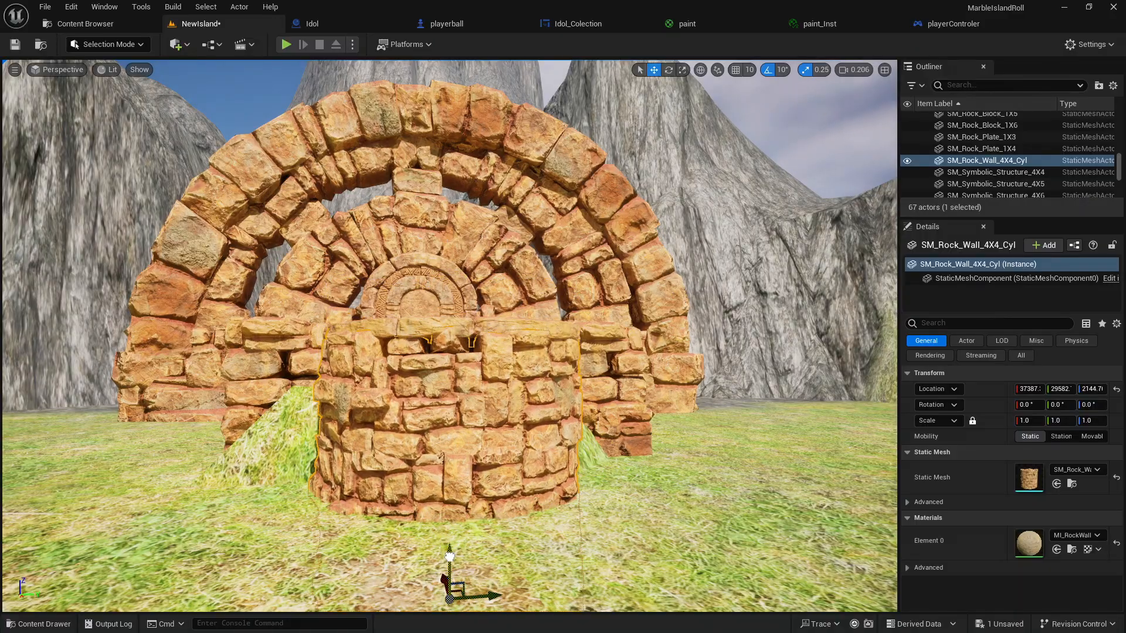
# Place the SM_Block_Floor_4X2 mesh from the Structure folder on the grass beside the round platform
pyautogui.press('w')
pyautogui.moveTo(449, 556); pyautogui.dragTo(598, 574, button='right')
pyautogui.press('d')
pyautogui.press('s')
pyautogui.click(364, 495)
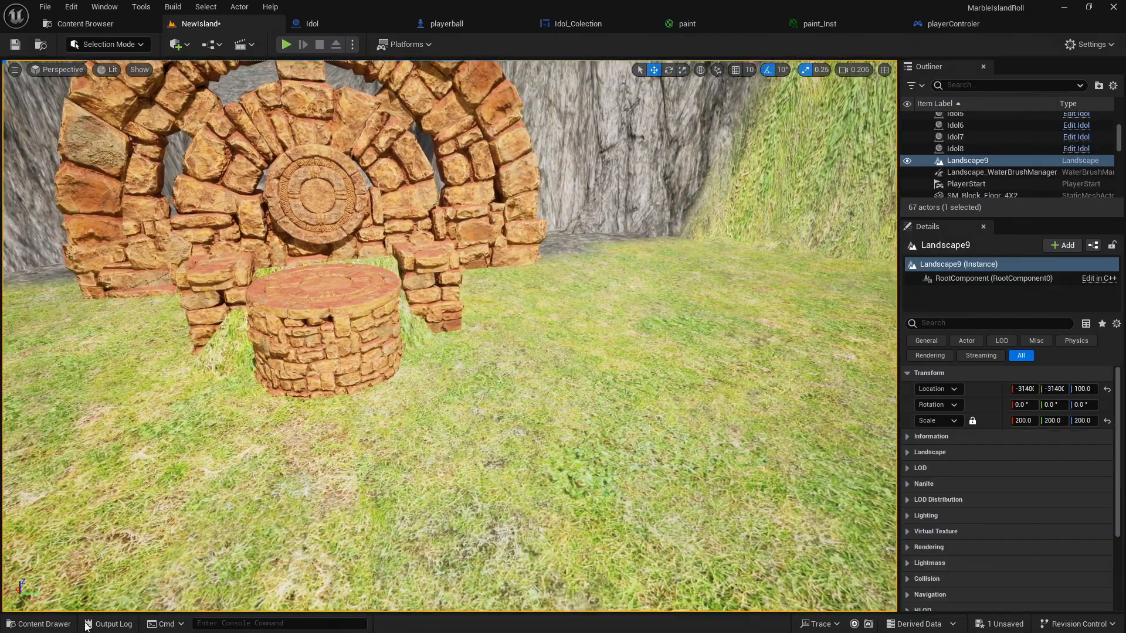
pyautogui.click(35, 624)
pyautogui.scroll(2, 616, 546)
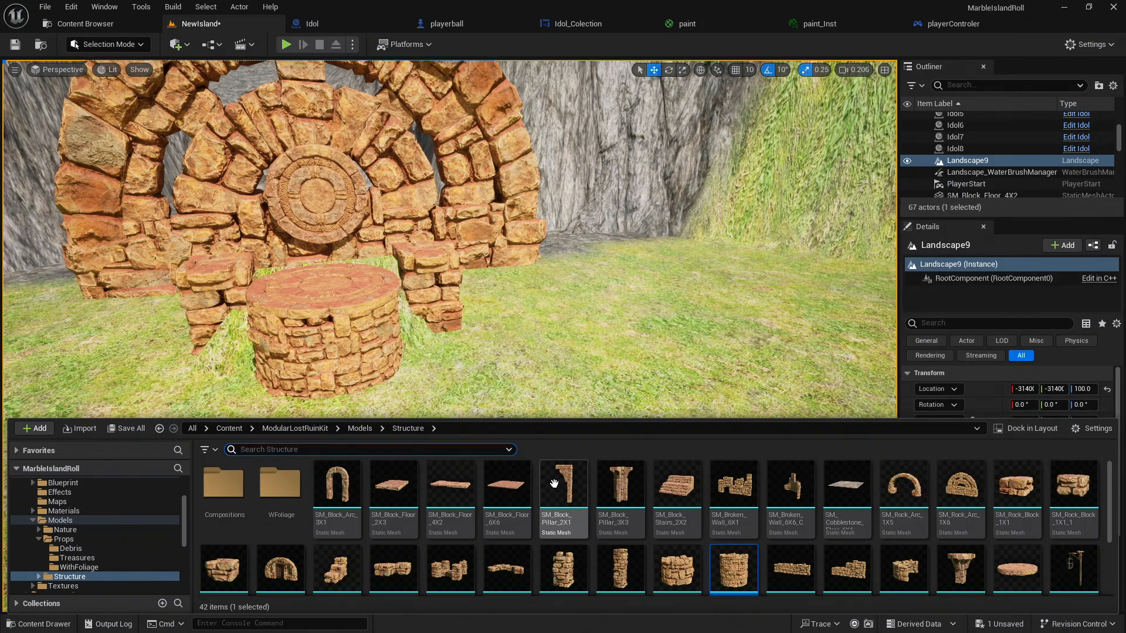
pyautogui.moveTo(450, 486); pyautogui.dragTo(610, 376)
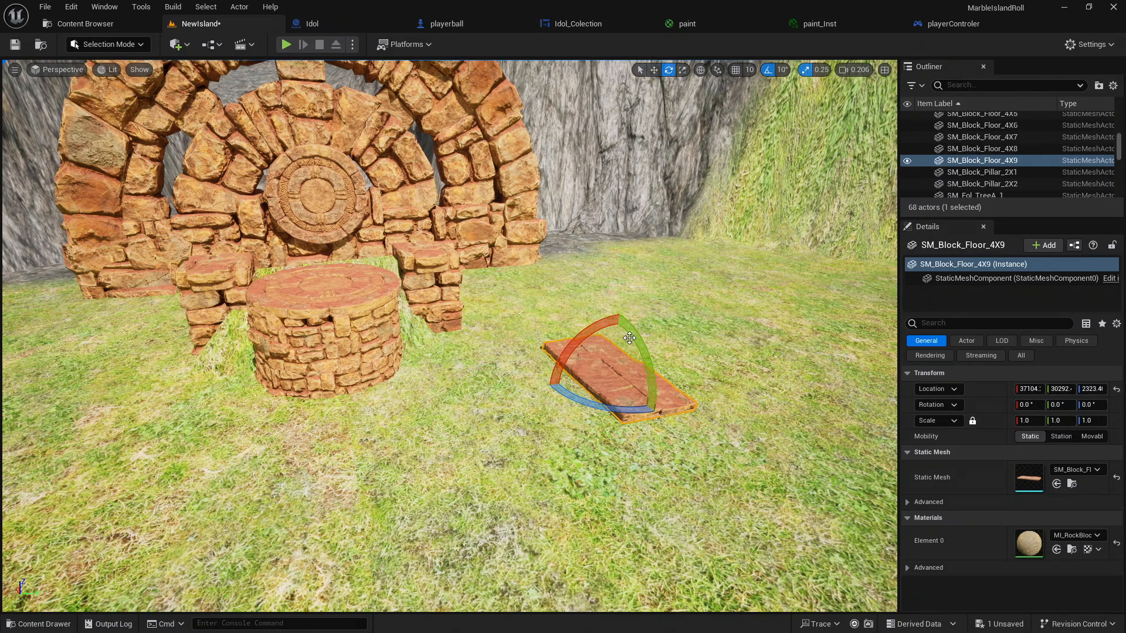
# Tilt the floor slab 40° about its Y axis and move it against the round platform's front, to about X 37154, Y 29656, Z 2291
pyautogui.moveTo(629, 338)
pyautogui.mouseDown()
pyautogui.moveTo(632, 349)
pyautogui.moveTo(630, 337)
pyautogui.mouseUp()
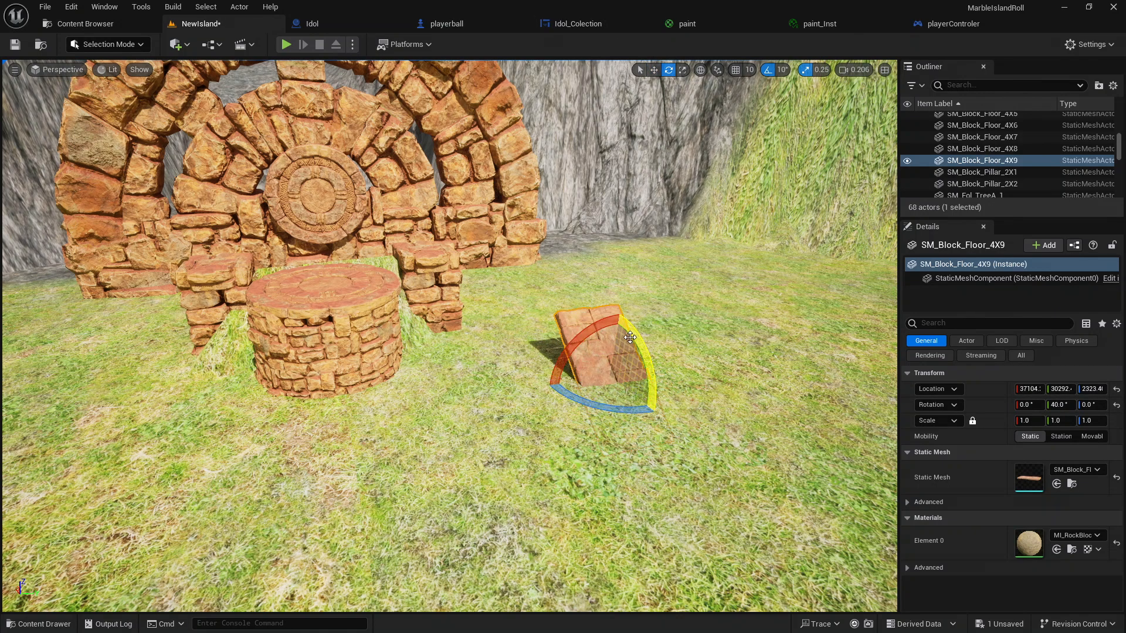
pyautogui.click(655, 71)
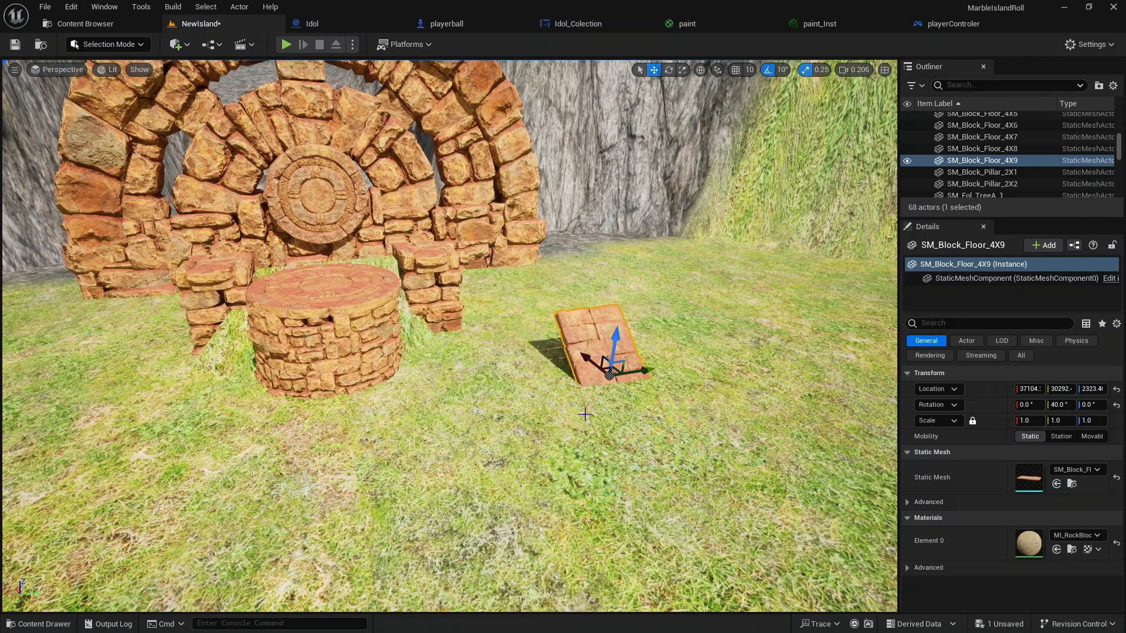
pyautogui.moveTo(611, 379); pyautogui.dragTo(406, 421)
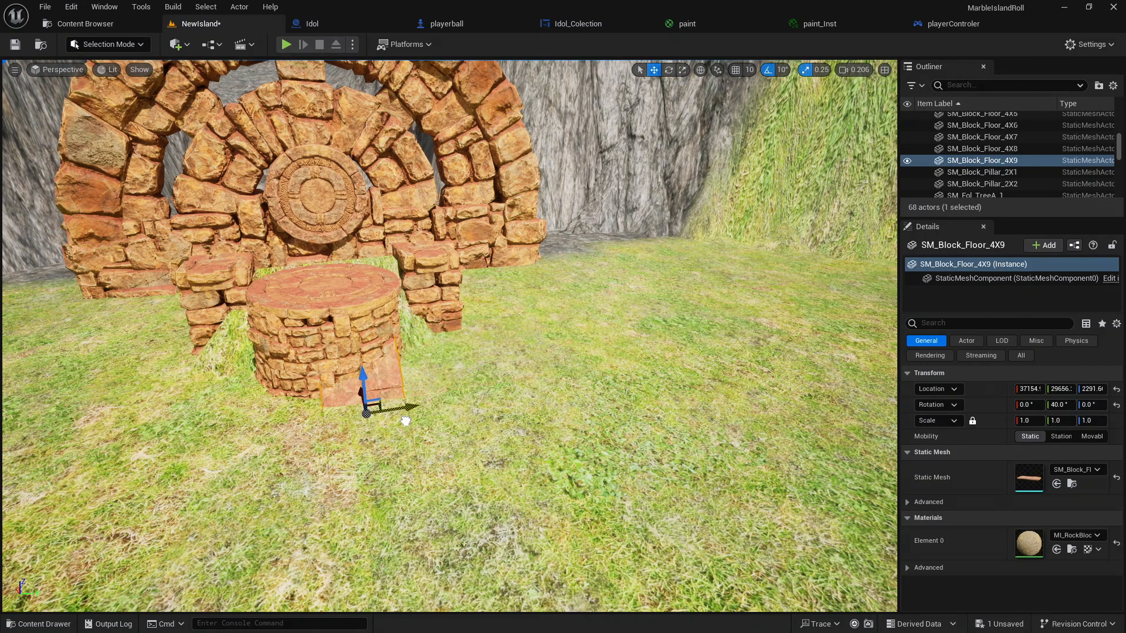
# Raise the tilted floor slab SM_Block_Floor_4X9 and move it outward along X beside the round platform's rim
pyautogui.moveTo(334, 388); pyautogui.dragTo(332, 339)
pyautogui.moveTo(332, 339); pyautogui.dragTo(434, 365, button='right')
pyautogui.moveTo(342, 360)
pyautogui.mouseDown(button='right')
pyautogui.moveTo(375, 346)
pyautogui.moveTo(425, 352)
pyautogui.moveTo(342, 360)
pyautogui.mouseUp(button='right')
pyautogui.press('w')
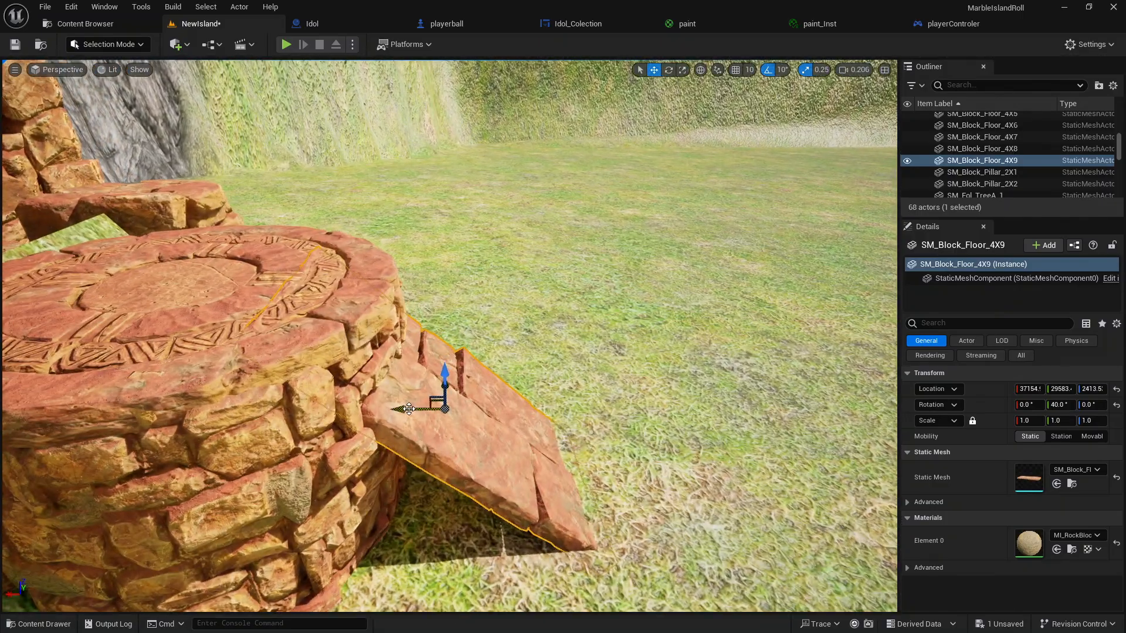
pyautogui.moveTo(408, 408); pyautogui.dragTo(500, 414)
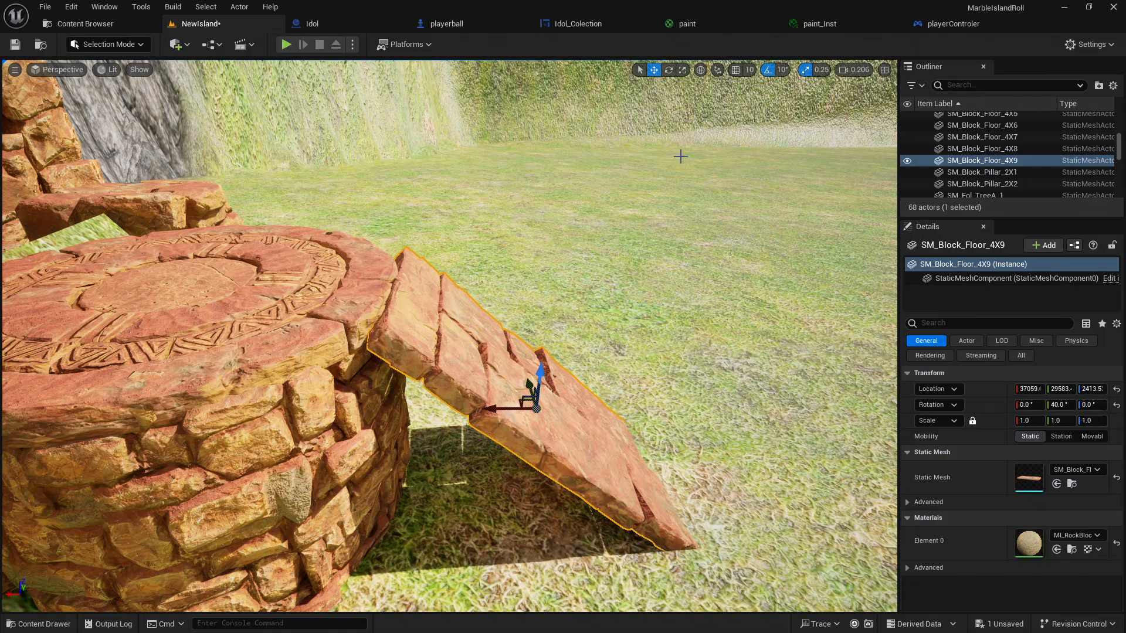
# Set the floor slab's tilt to 30° and move it up and slightly away from the round platform
pyautogui.click(669, 70)
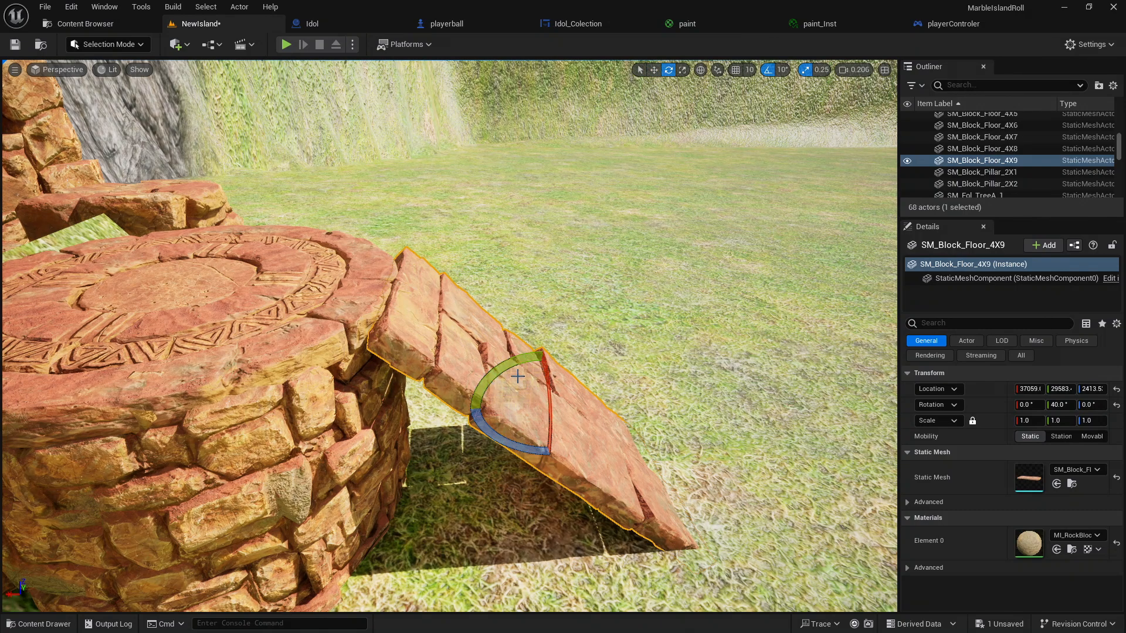
pyautogui.moveTo(502, 369); pyautogui.dragTo(468, 417)
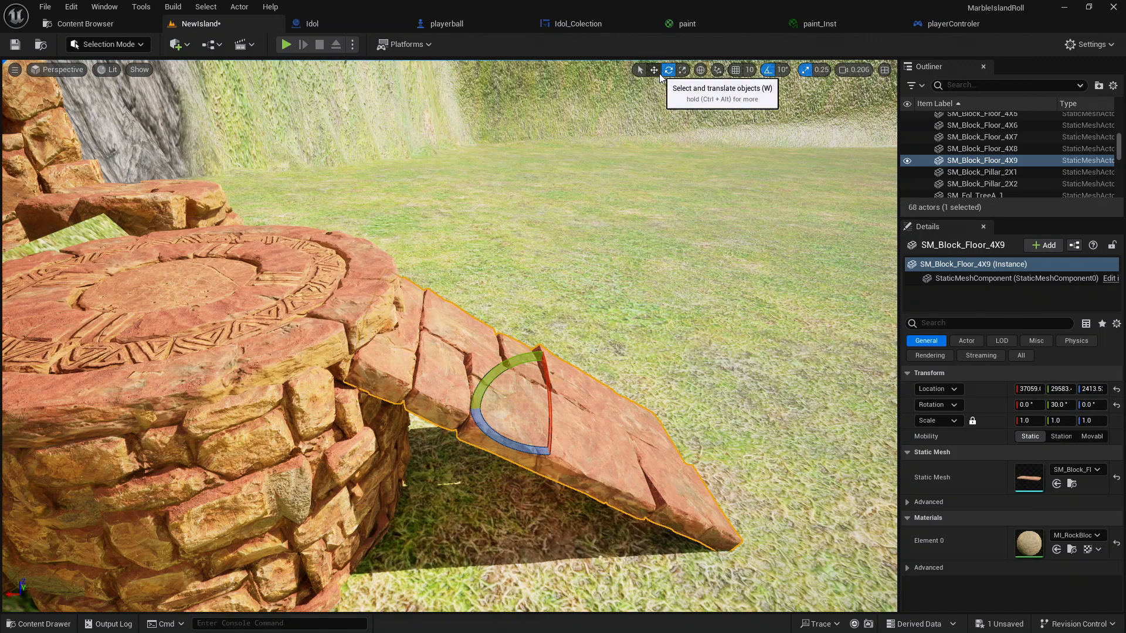
pyautogui.click(654, 70)
pyautogui.moveTo(540, 368); pyautogui.dragTo(540, 339)
pyautogui.moveTo(509, 382); pyautogui.dragTo(525, 379)
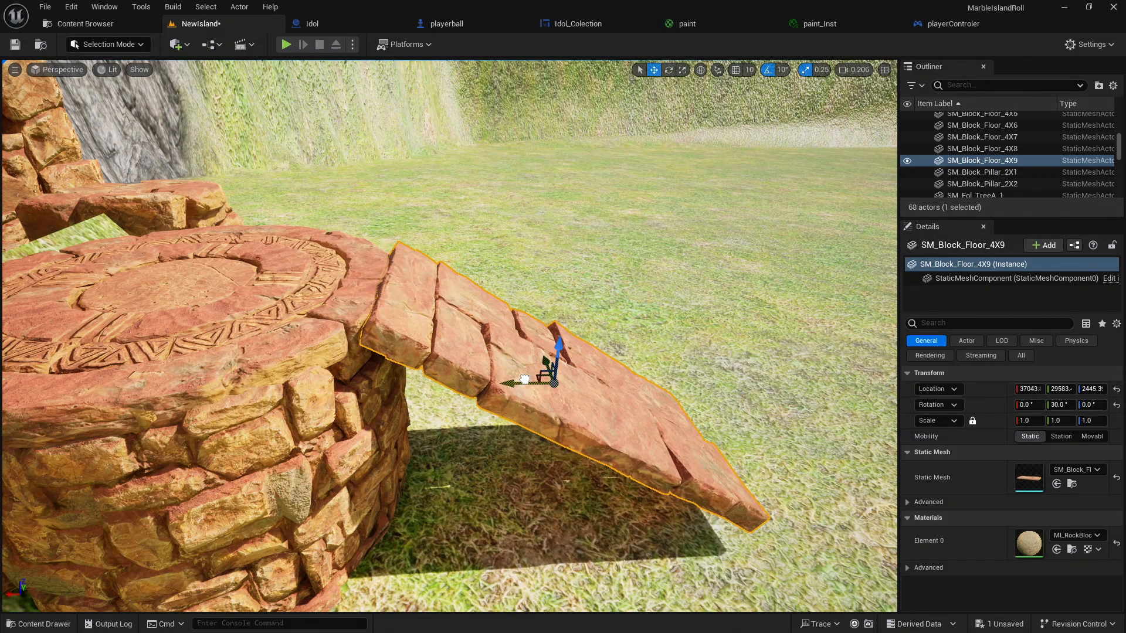
# Flatten the floor slab's tilt to 10° and raise it so its upper end meets the round platform's top
pyautogui.click(669, 70)
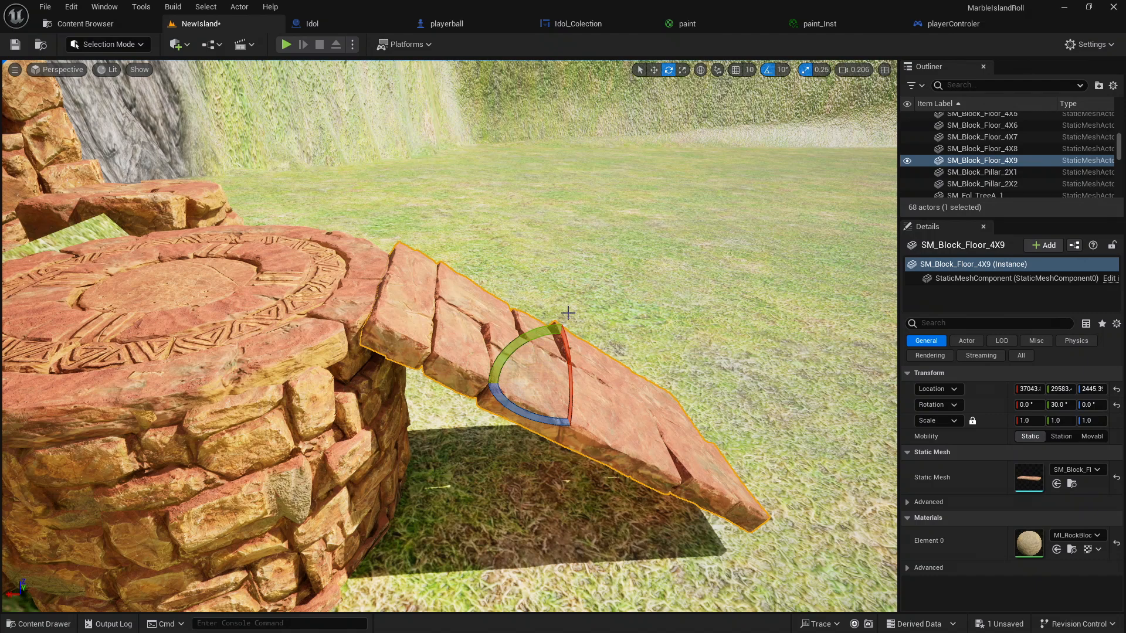
pyautogui.moveTo(534, 333); pyautogui.dragTo(493, 339)
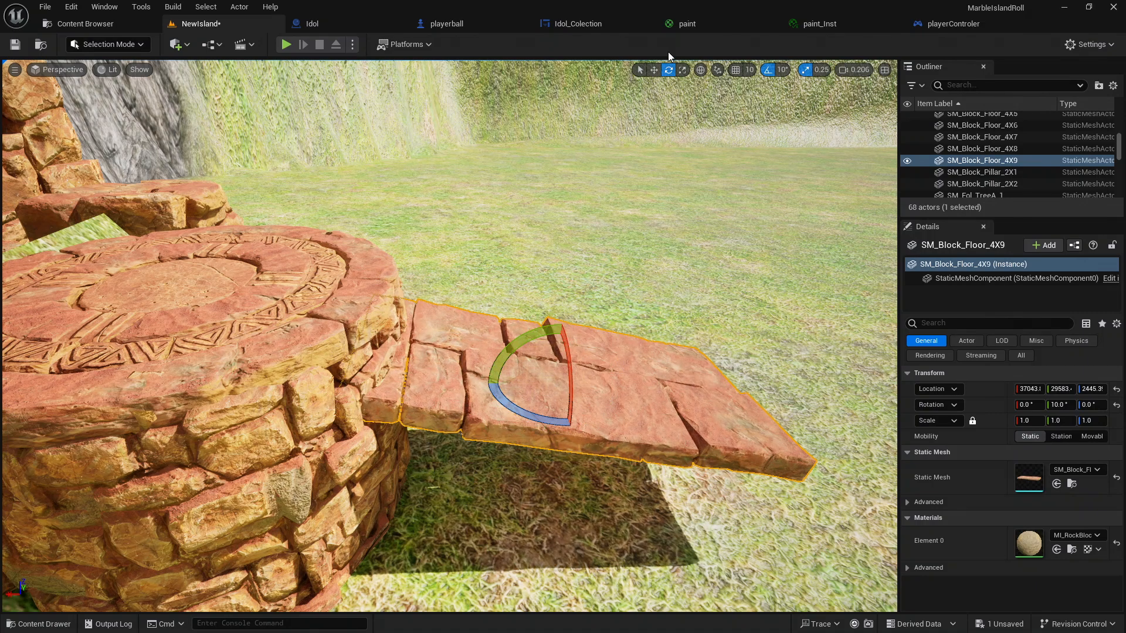
pyautogui.click(654, 70)
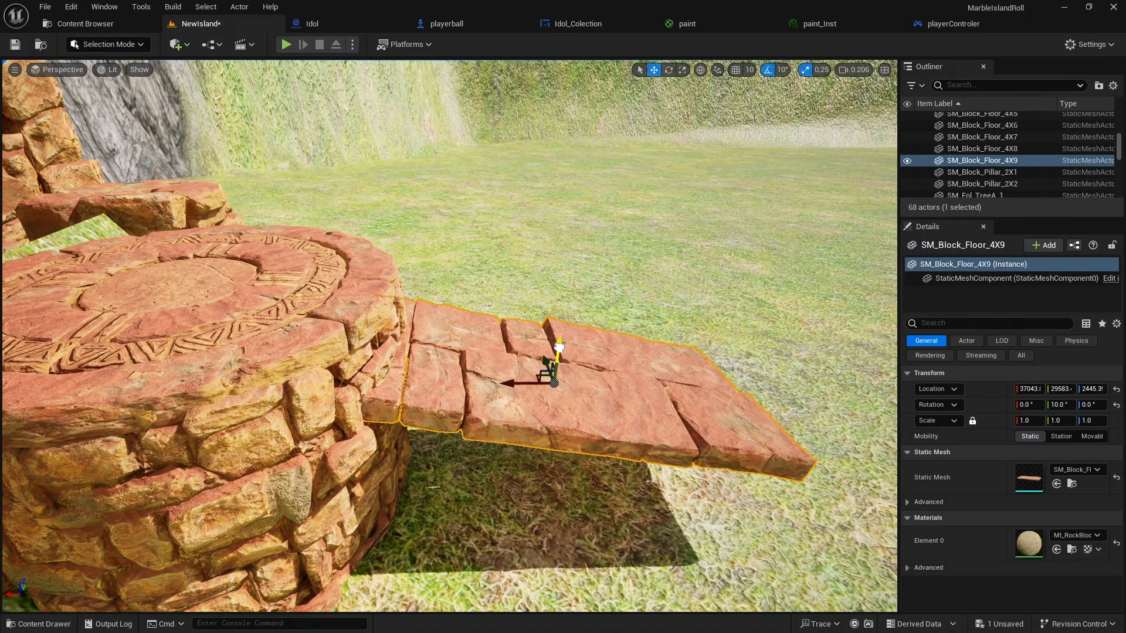
pyautogui.moveTo(559, 347); pyautogui.dragTo(559, 290)
pyautogui.moveTo(528, 333); pyautogui.dragTo(577, 300)
# Duplicate the 10° floor slab and place the copy further down the slope, flush with the first slab's lower end
pyautogui.press('s')
pyautogui.moveTo(578, 301)
pyautogui.mouseDown(button='right')
pyautogui.moveTo(643, 314)
pyautogui.moveTo(578, 300)
pyautogui.mouseUp(button='right')
pyautogui.hotkey('ctrl', 'd')
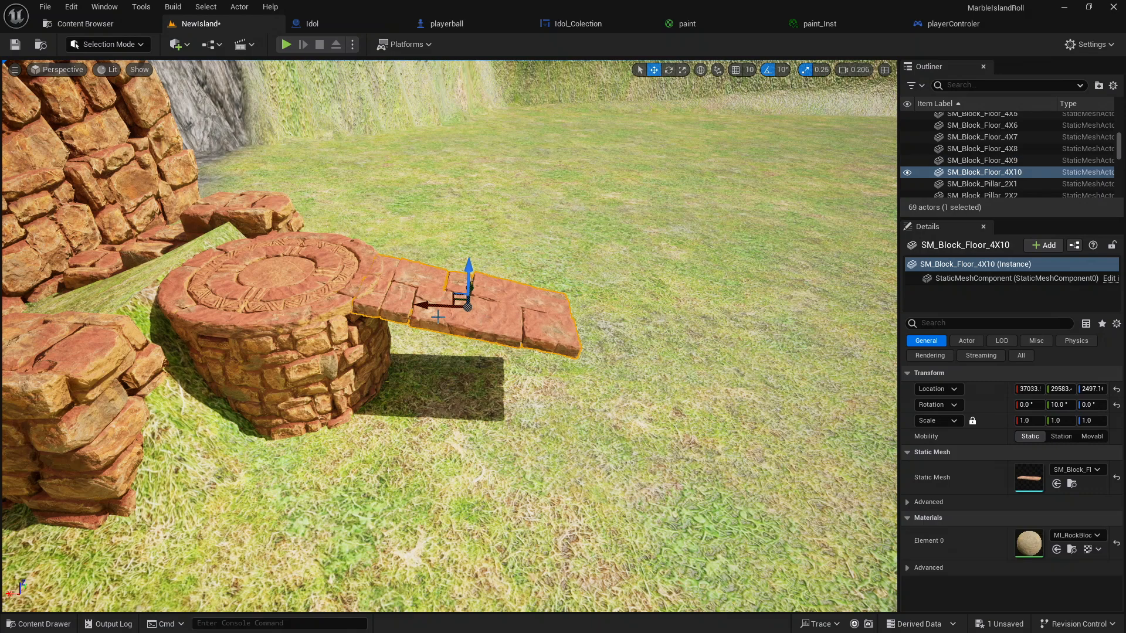
pyautogui.moveTo(431, 309); pyautogui.dragTo(637, 324)
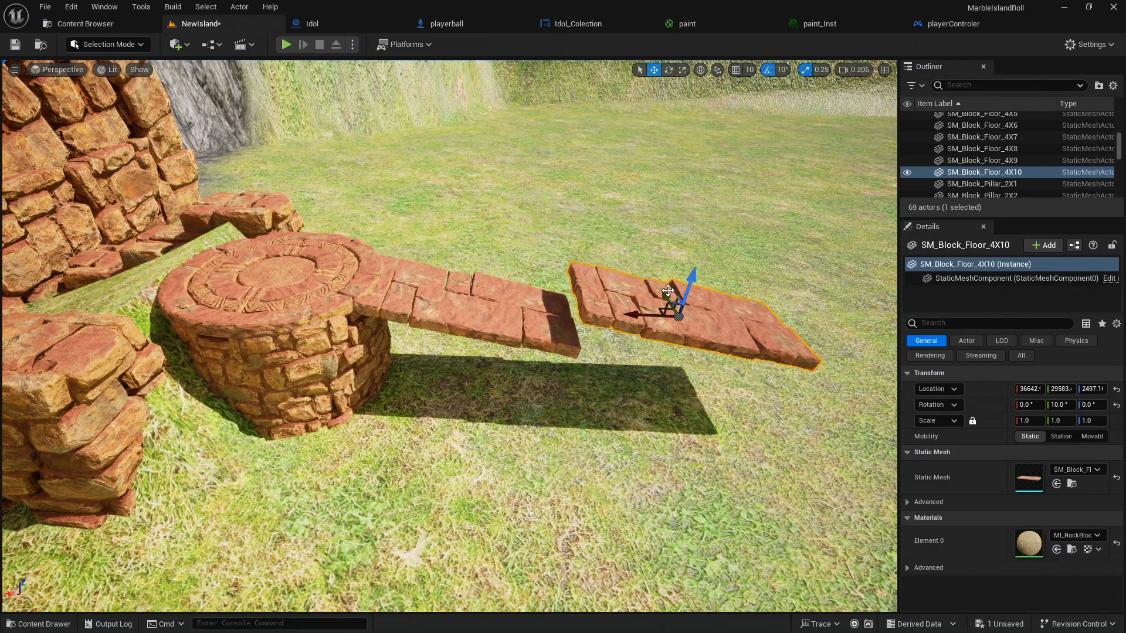
pyautogui.moveTo(691, 286); pyautogui.dragTo(682, 324)
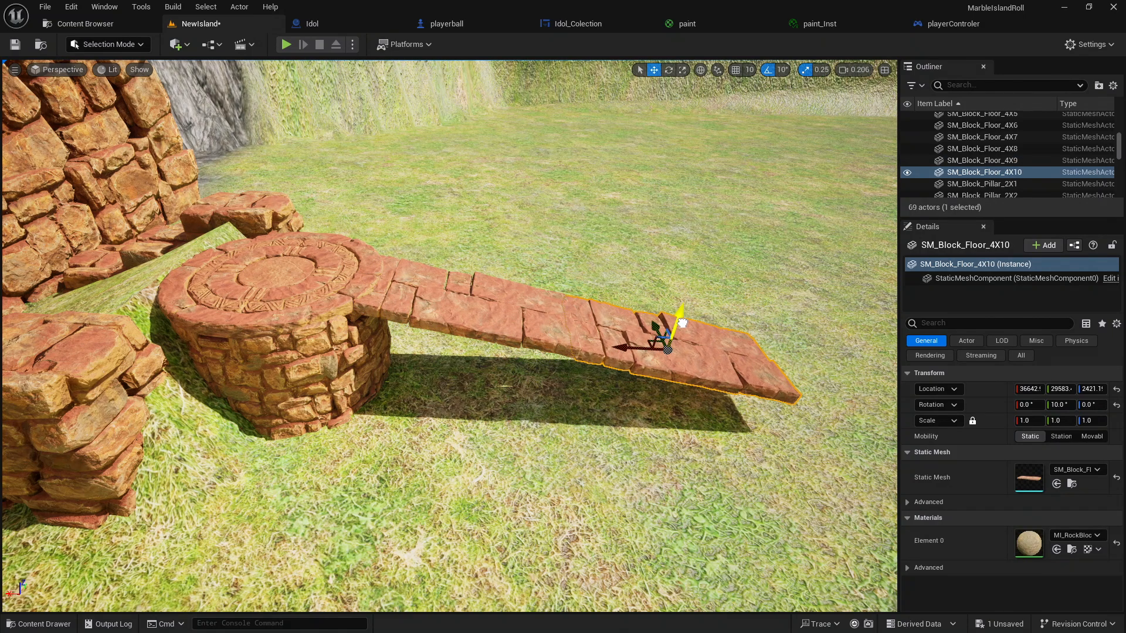
# Duplicate the second ramp slab and align the copy with its lower end, extending the ramp towards the ground
pyautogui.hotkey('ctrl', 'd')
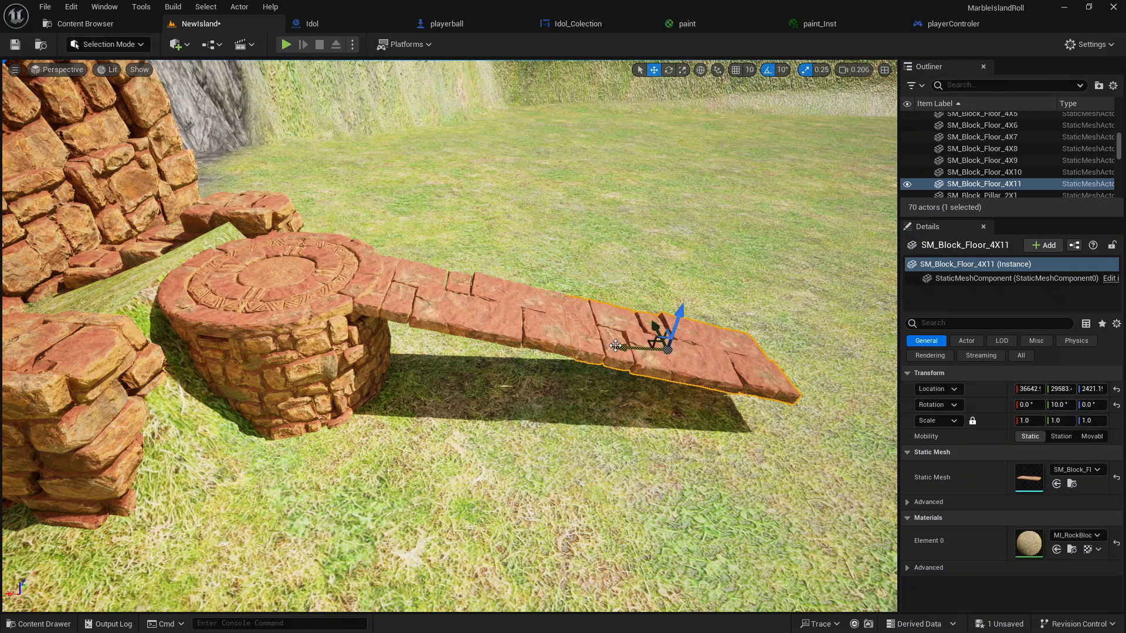
pyautogui.moveTo(616, 346); pyautogui.dragTo(824, 343)
pyautogui.press('f')
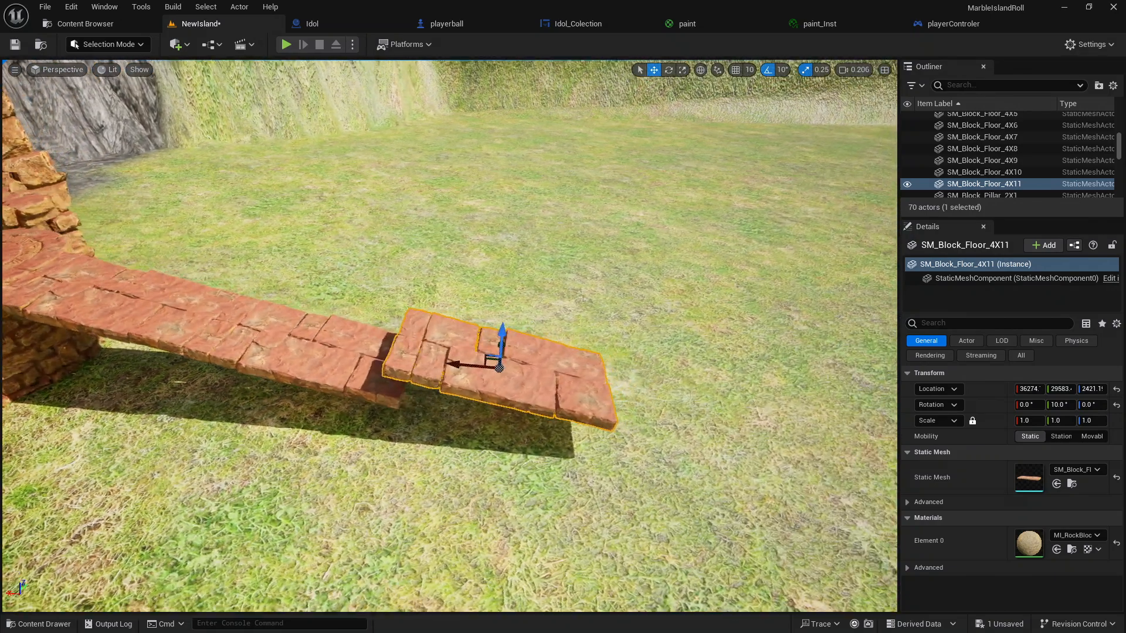
pyautogui.moveTo(818, 365); pyautogui.dragTo(730, 340, button='right')
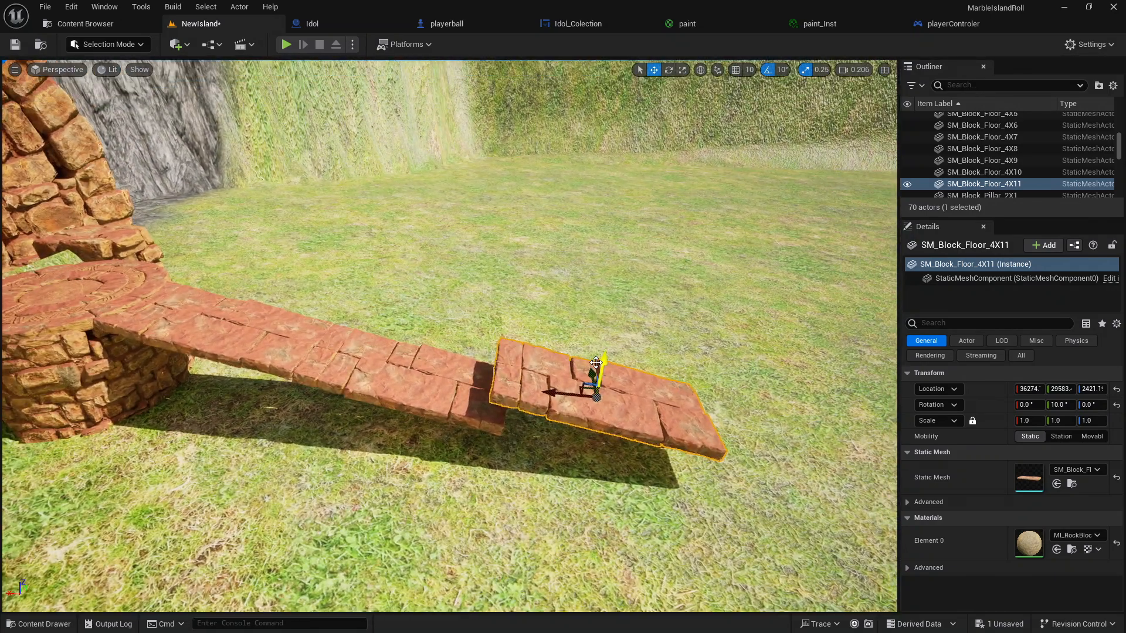
pyautogui.moveTo(608, 363); pyautogui.dragTo(605, 397)
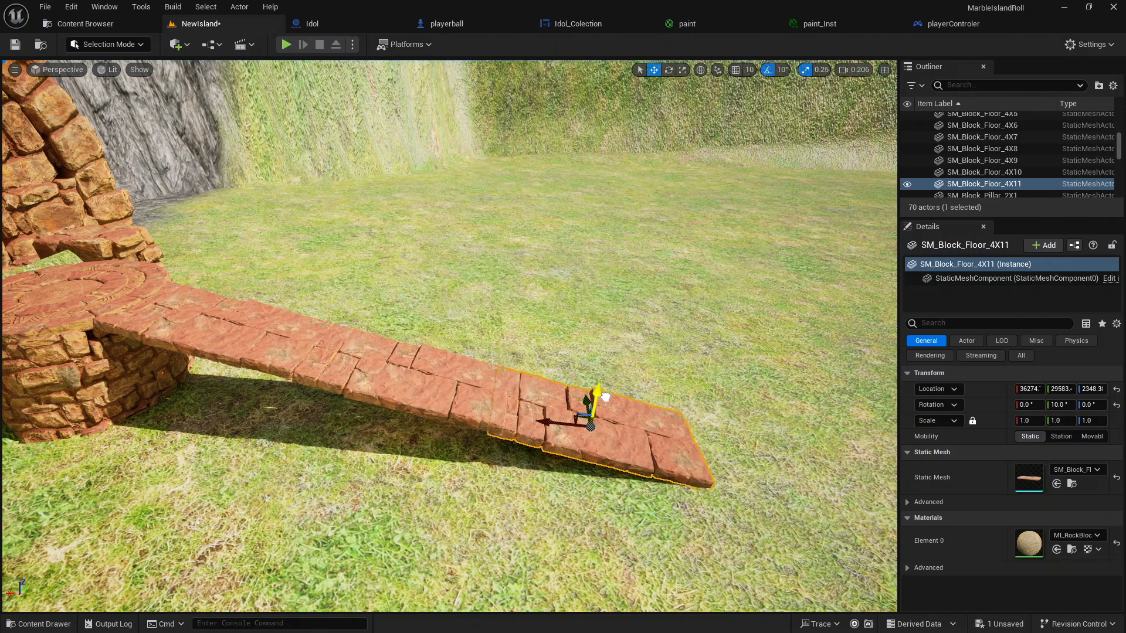
pyautogui.moveTo(557, 426); pyautogui.dragTo(567, 426)
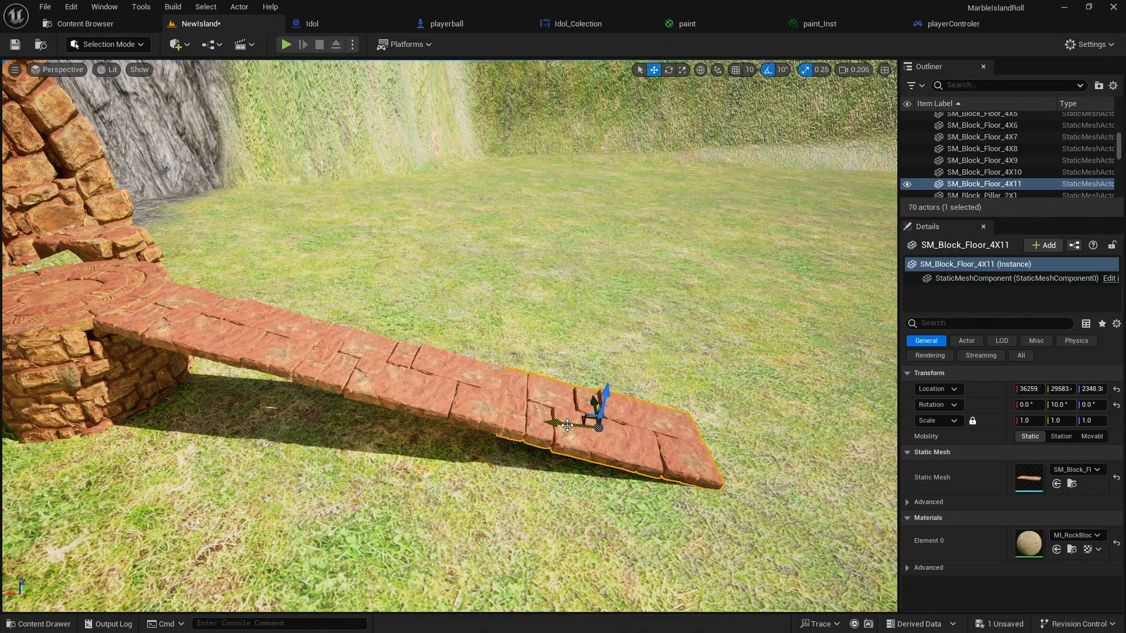
pyautogui.moveTo(566, 383); pyautogui.dragTo(581, 379, button='right')
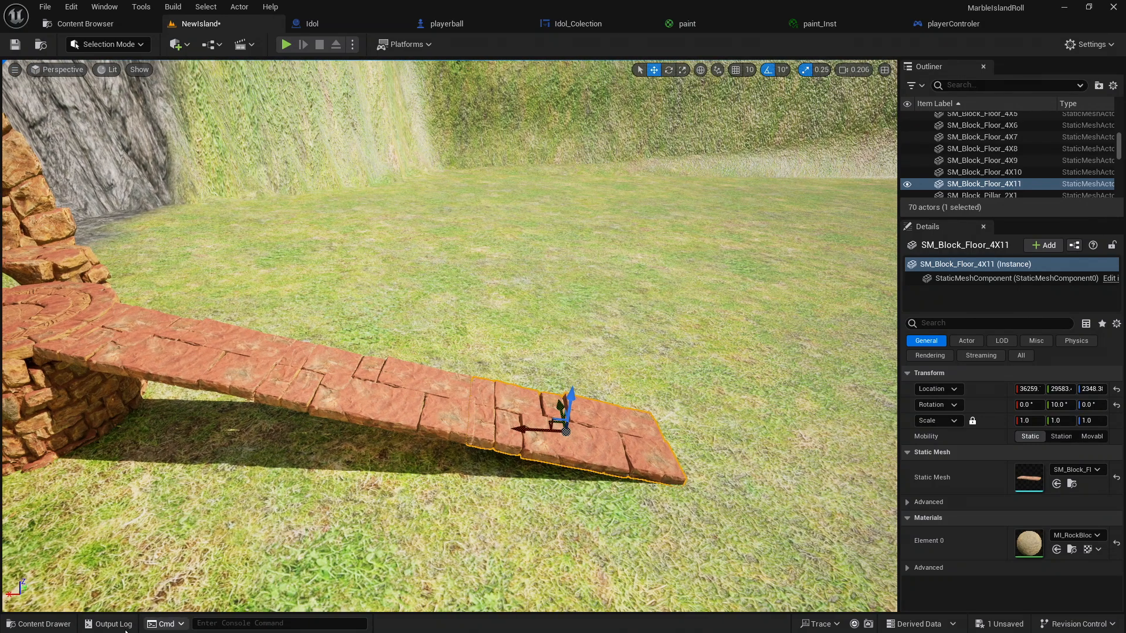
# Try placing the SM_Rock_Plate_4X4 mesh at the ramp's lower end, and delete it
pyautogui.click(24, 629)
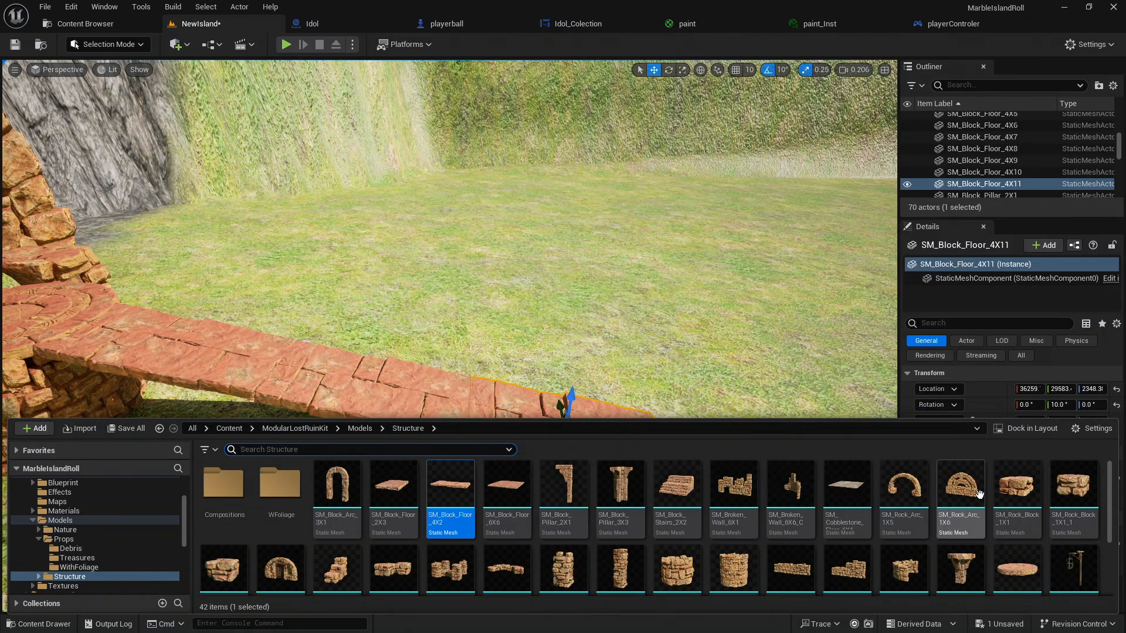
pyautogui.scroll(-2, 935, 522)
pyautogui.click(445, 548)
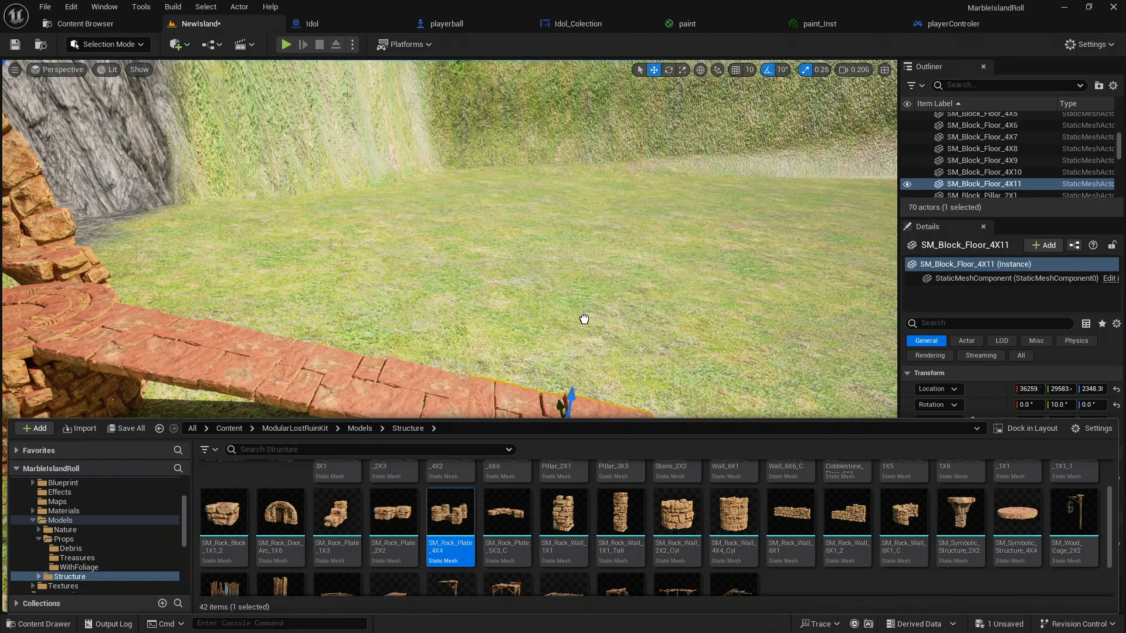
pyautogui.moveTo(584, 319); pyautogui.dragTo(584, 319)
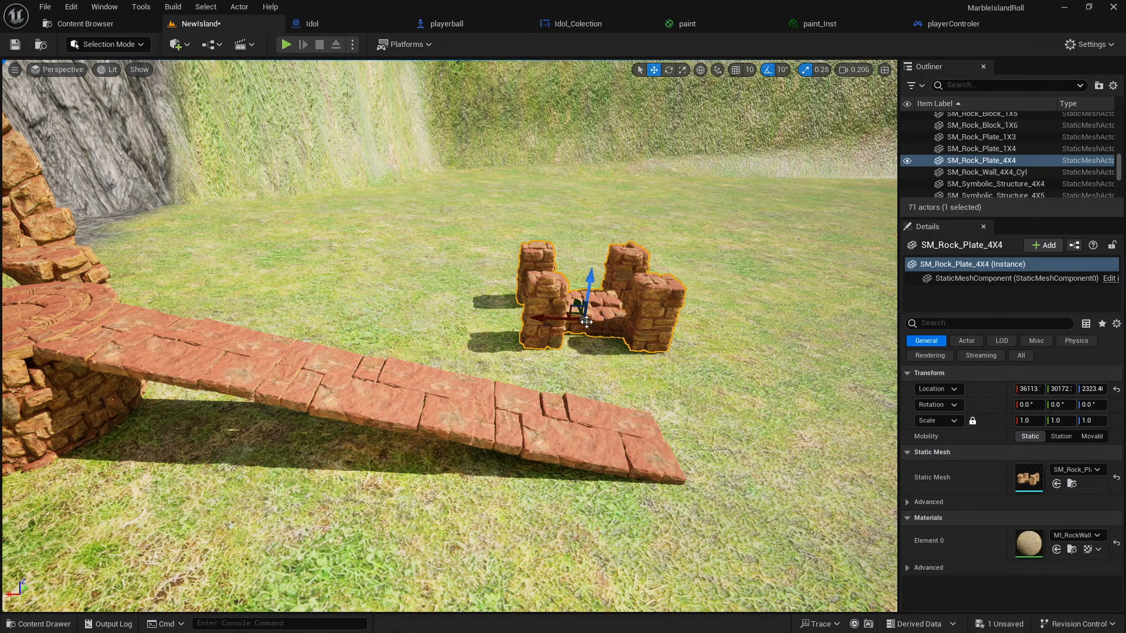
pyautogui.moveTo(584, 319); pyautogui.dragTo(668, 464)
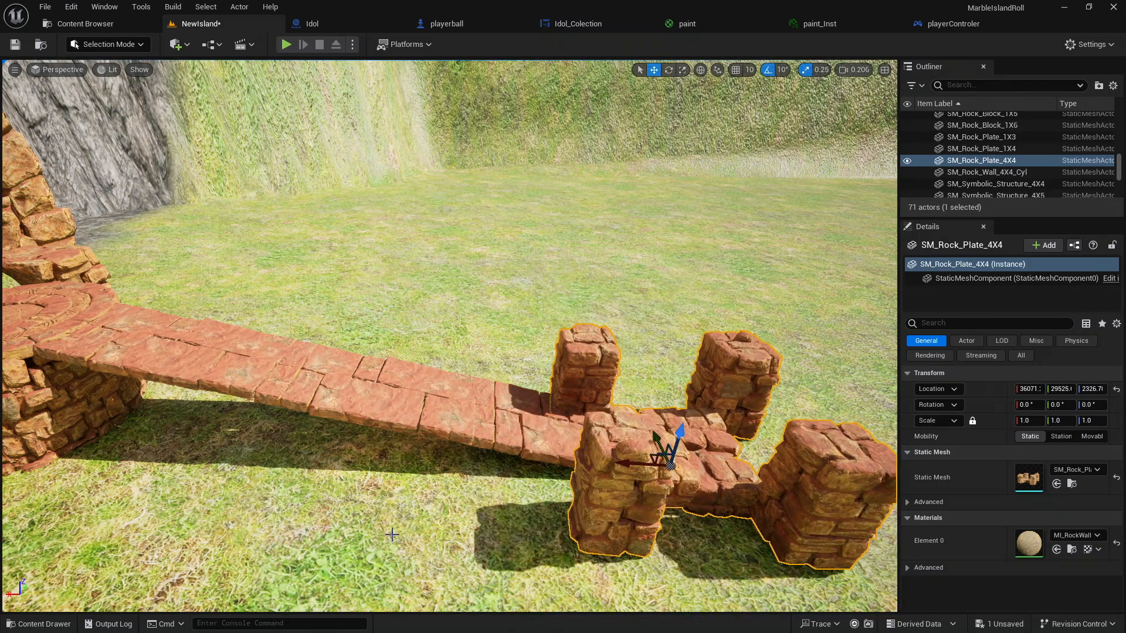
pyautogui.press('Delete')
# Place the SM_Rock_Wall_6X1_2 mesh from the Structure folder on the grass near the ramp
pyautogui.click(76, 622)
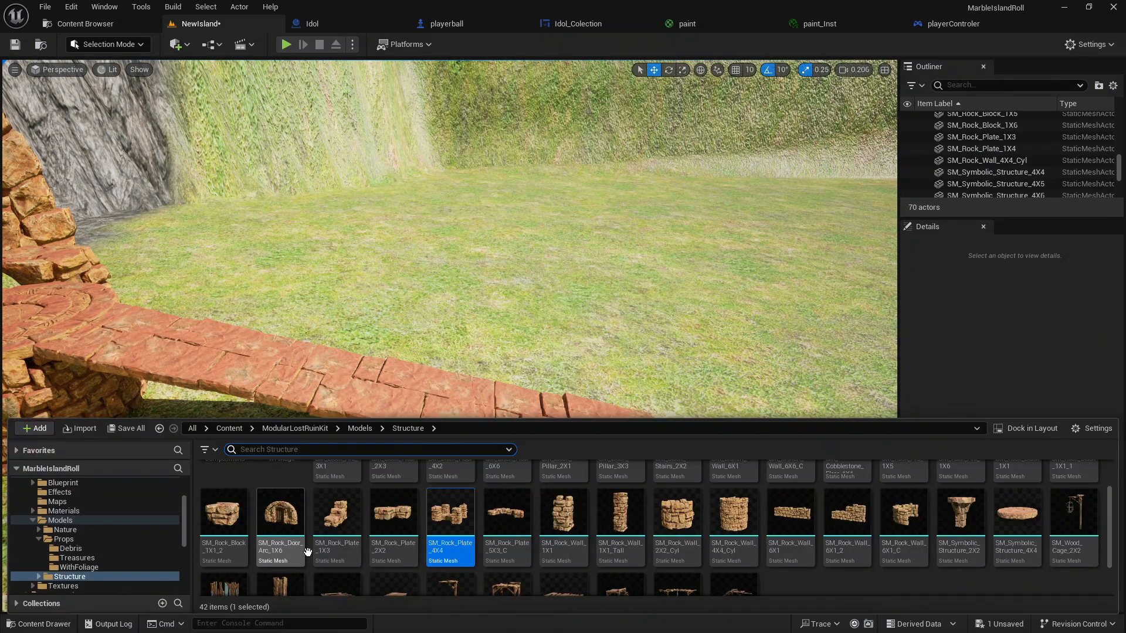
pyautogui.scroll(2, 615, 554)
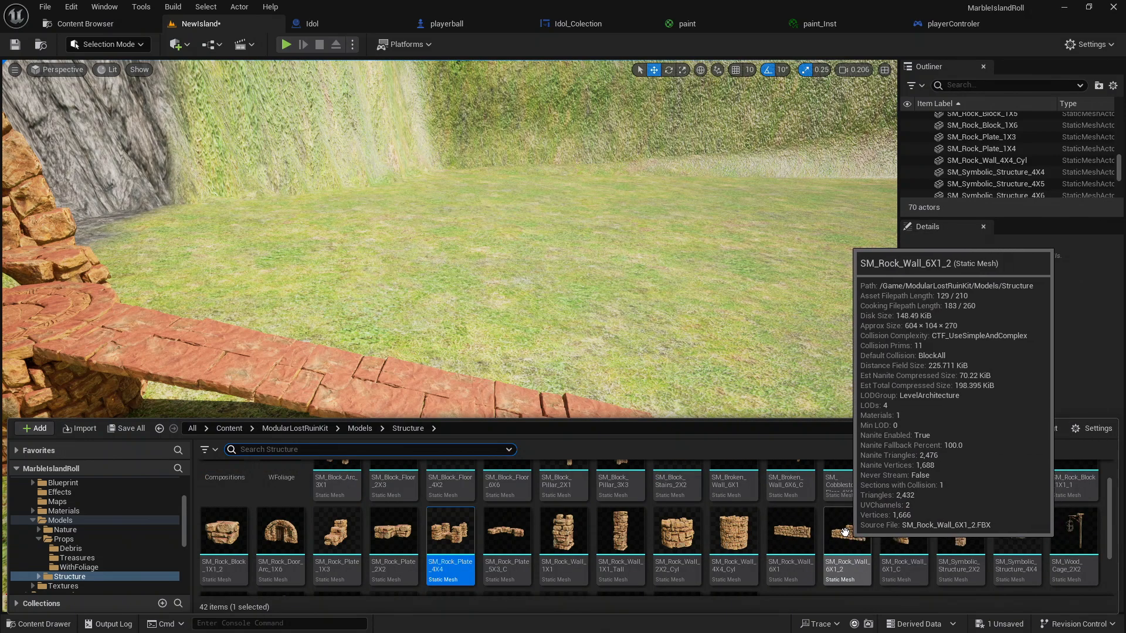
pyautogui.moveTo(847, 568); pyautogui.dragTo(244, 379)
pyautogui.moveTo(244, 379); pyautogui.dragTo(64, 378, button='right')
pyautogui.press('d')
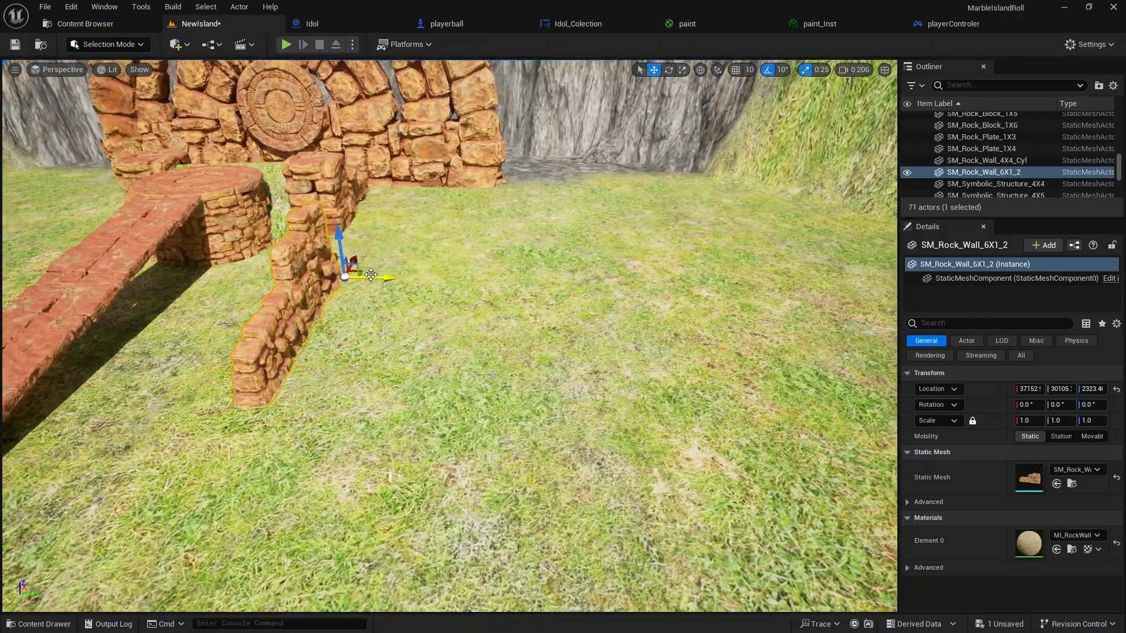
# Move the rock wall under the upper part of the ramp, against the round platform
pyautogui.moveTo(370, 275); pyautogui.dragTo(244, 277)
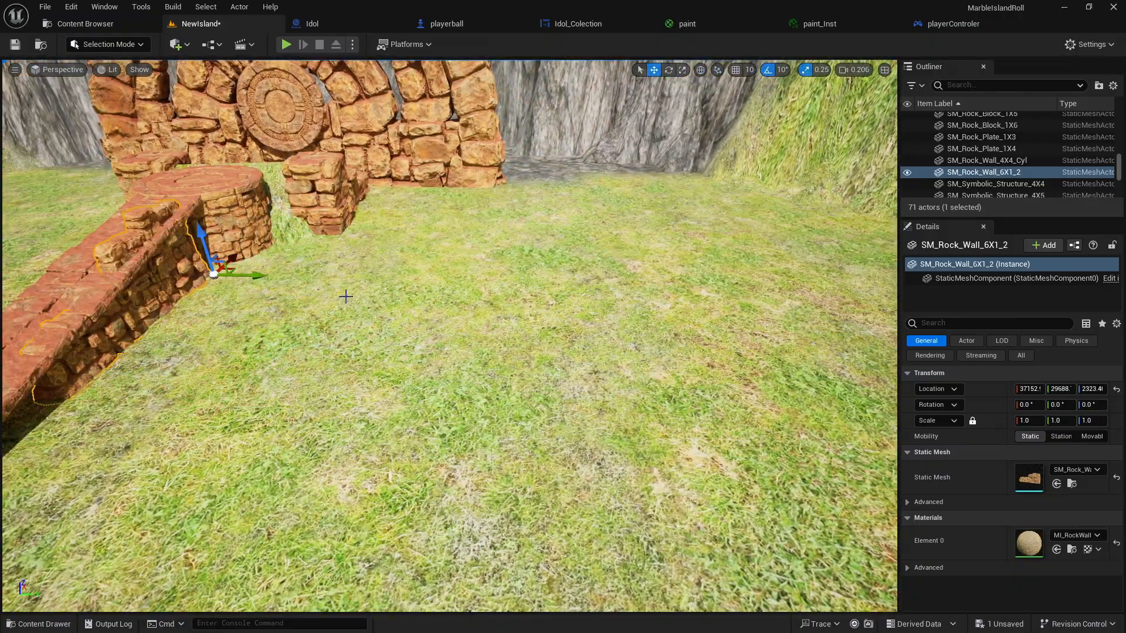
pyautogui.moveTo(345, 297); pyautogui.dragTo(428, 261, button='right')
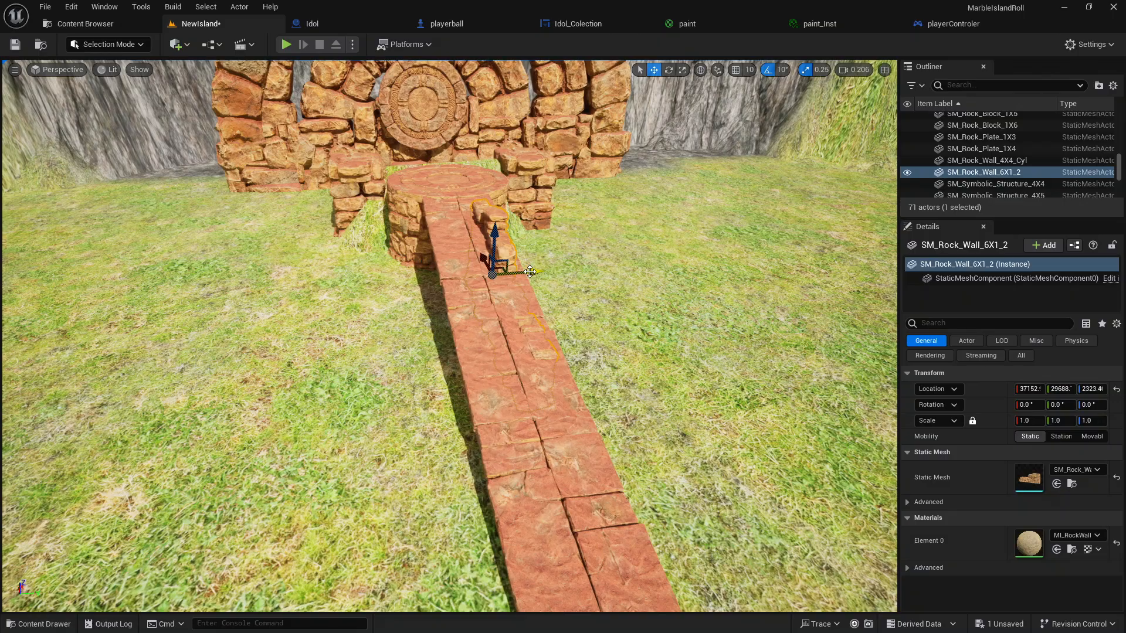
pyautogui.moveTo(529, 272); pyautogui.dragTo(475, 280)
pyautogui.moveTo(475, 280); pyautogui.dragTo(326, 293, button='right')
pyautogui.moveTo(314, 300); pyautogui.dragTo(313, 268)
pyautogui.moveTo(336, 264); pyautogui.dragTo(366, 243, button='right')
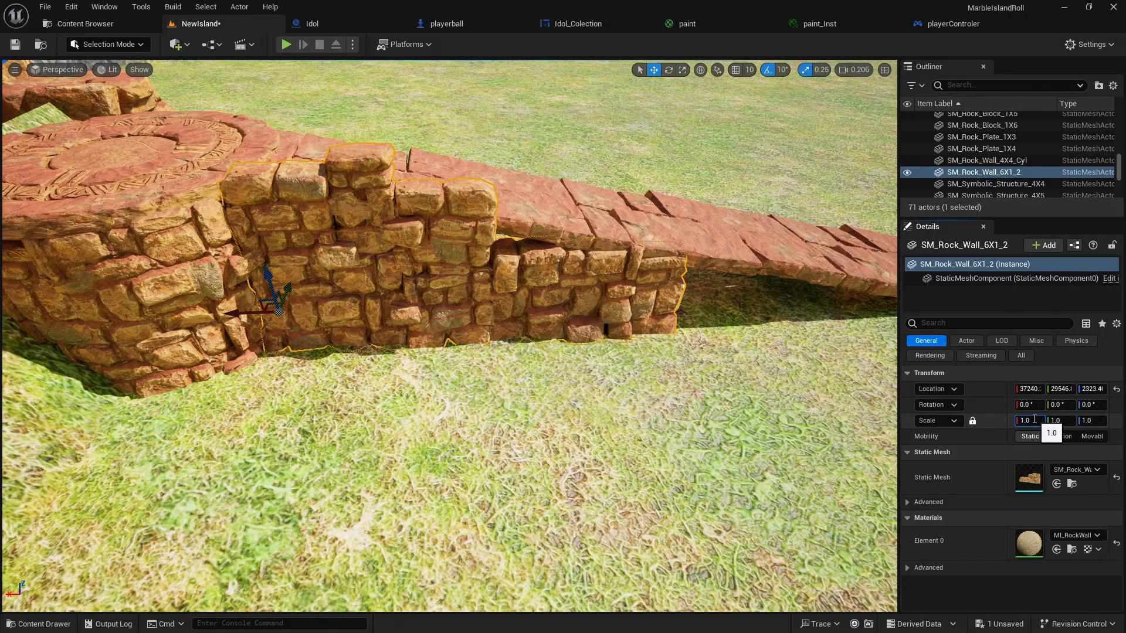
# Try a uniform scale of 1.3 on the rock wall with a lowered position, and return the scale to 1.0
pyautogui.press('BackSpace')
pyautogui.write('3')
pyautogui.press('Return')
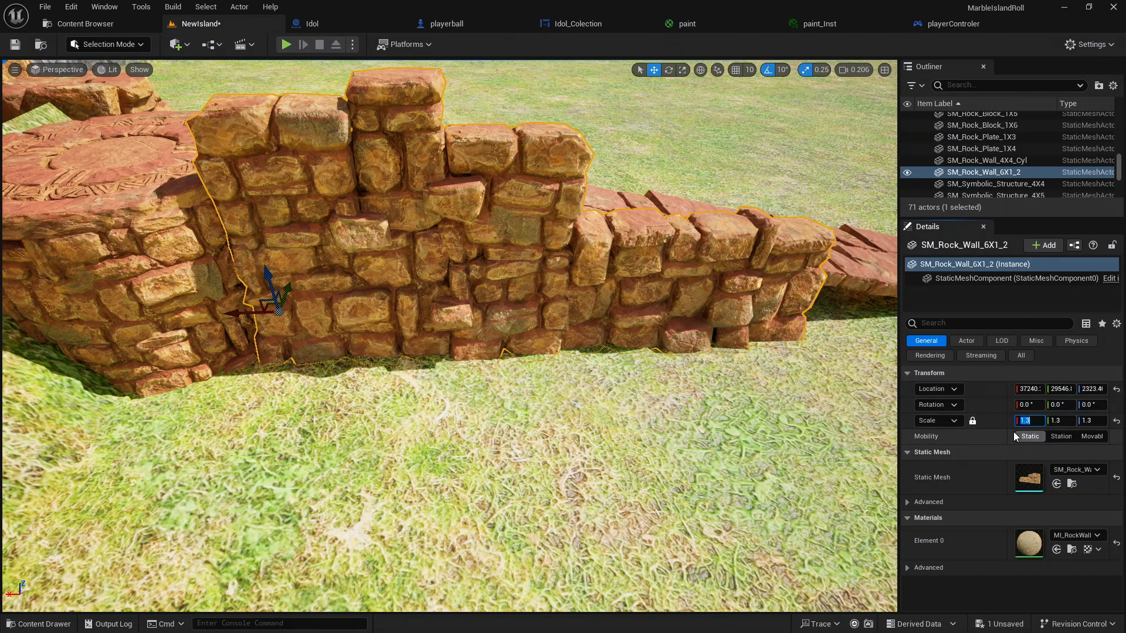
pyautogui.moveTo(236, 312); pyautogui.dragTo(264, 311)
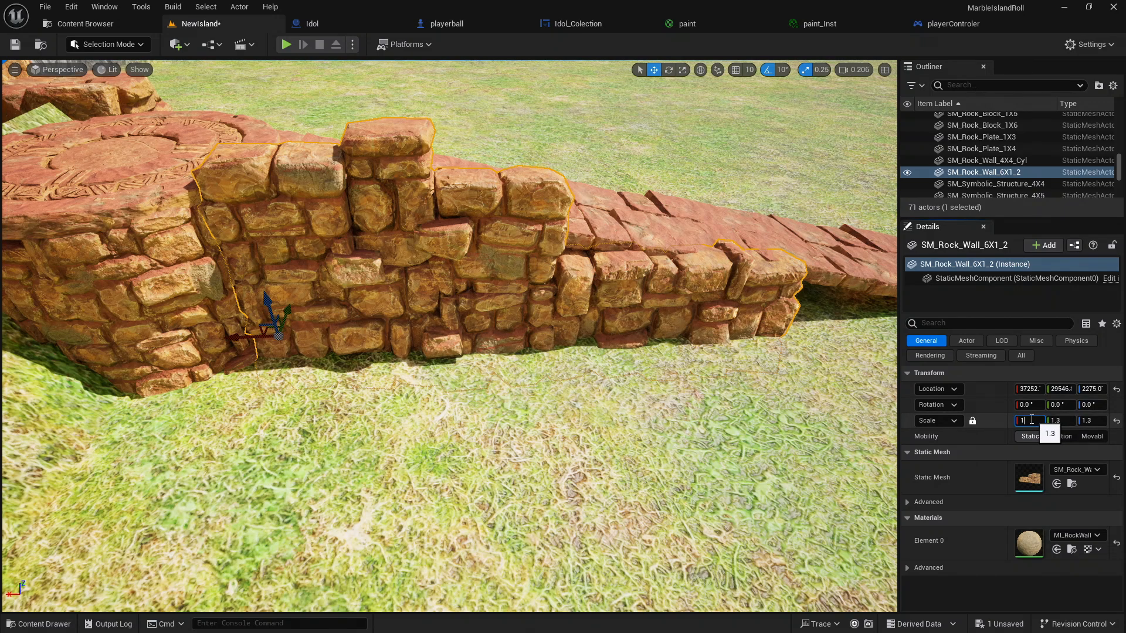
pyautogui.press('Return')
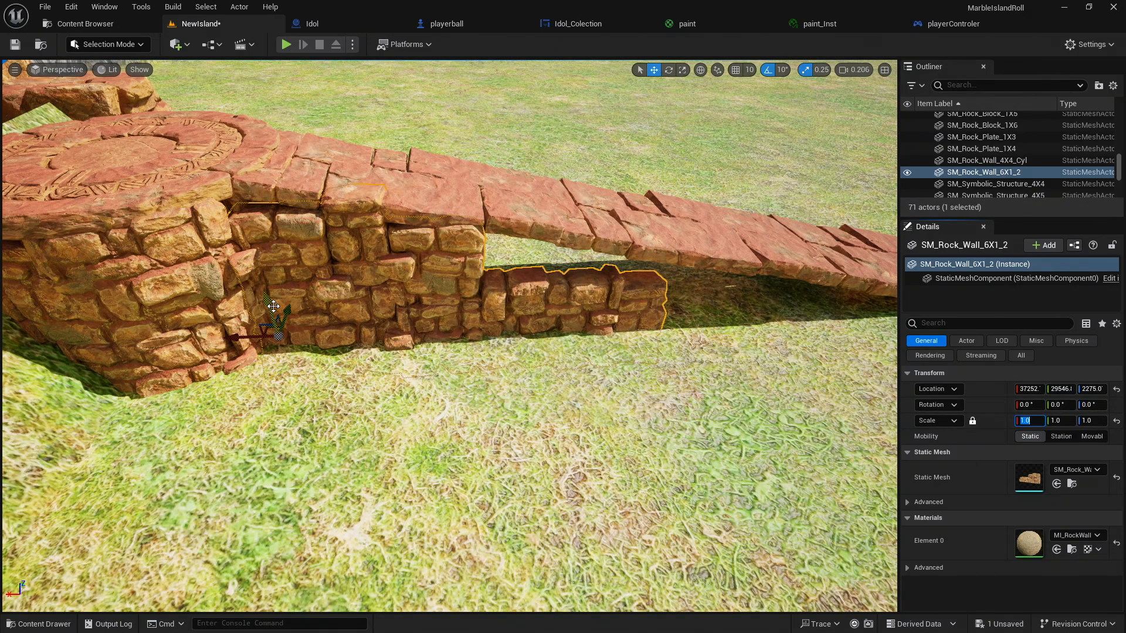
# Raise the rock wall slightly, shift it down the ramp so it supports the sloping slabs, and deselect it
pyautogui.moveTo(271, 306); pyautogui.dragTo(269, 291)
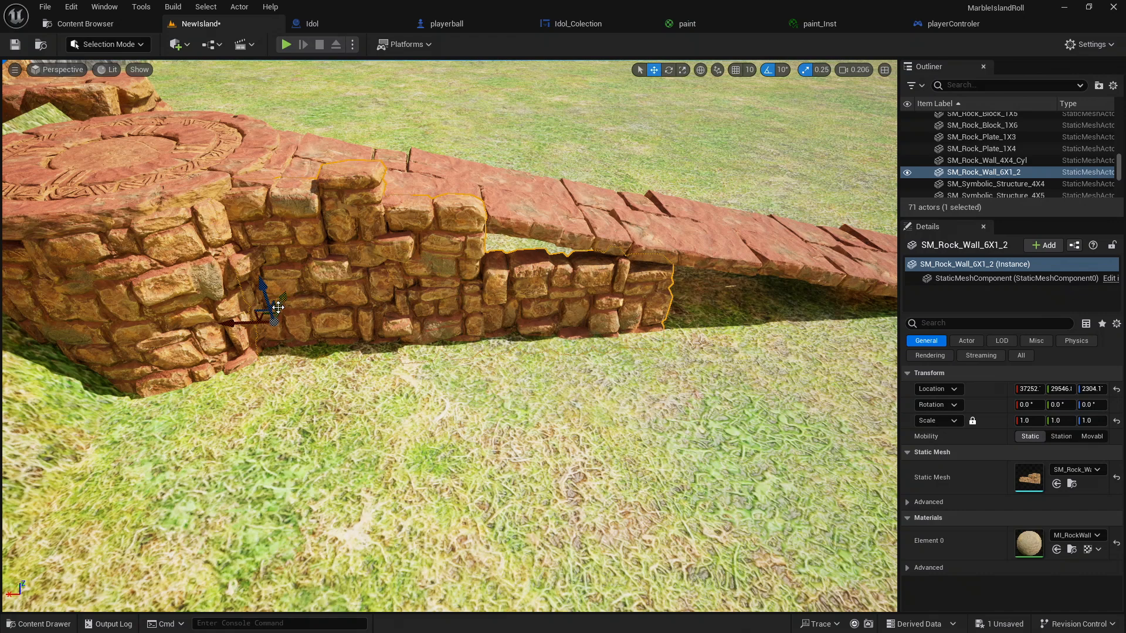
pyautogui.moveTo(241, 326); pyautogui.dragTo(362, 318)
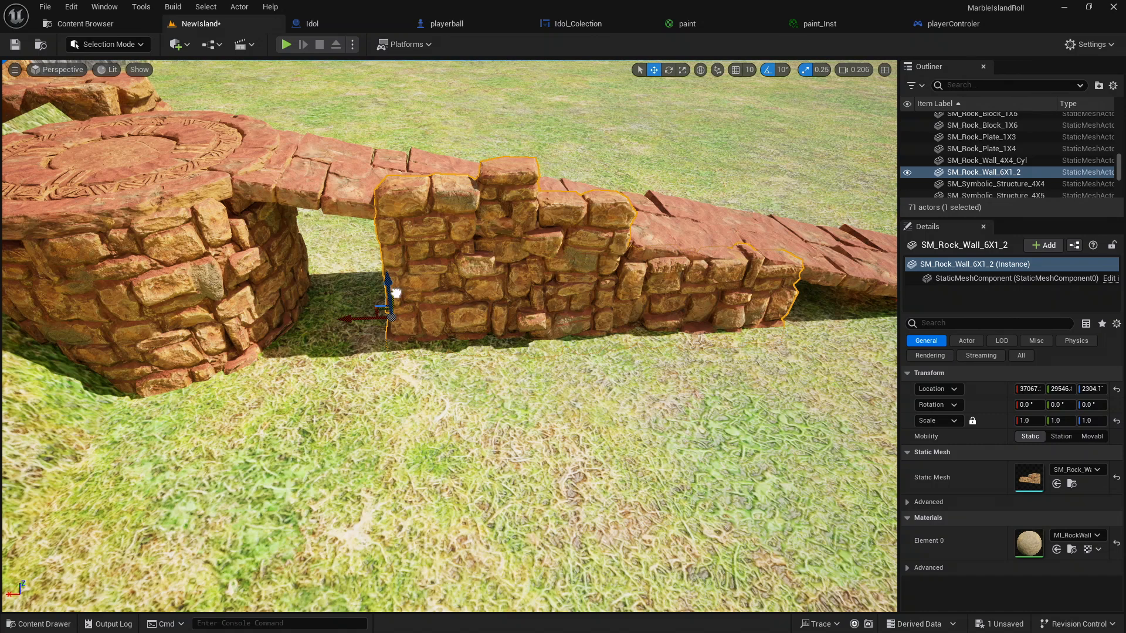
pyautogui.press('Escape')
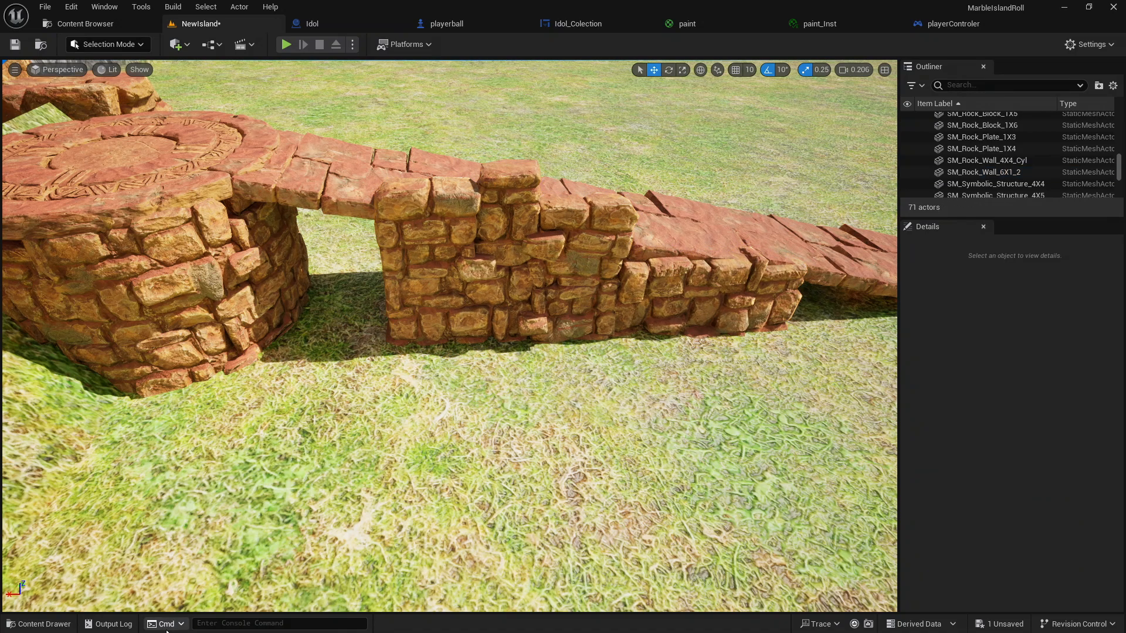
# Place the SM_Broken_Wall_6X1 mesh from the Structure folder on the grass beside the open side of the ramp
pyautogui.click(39, 625)
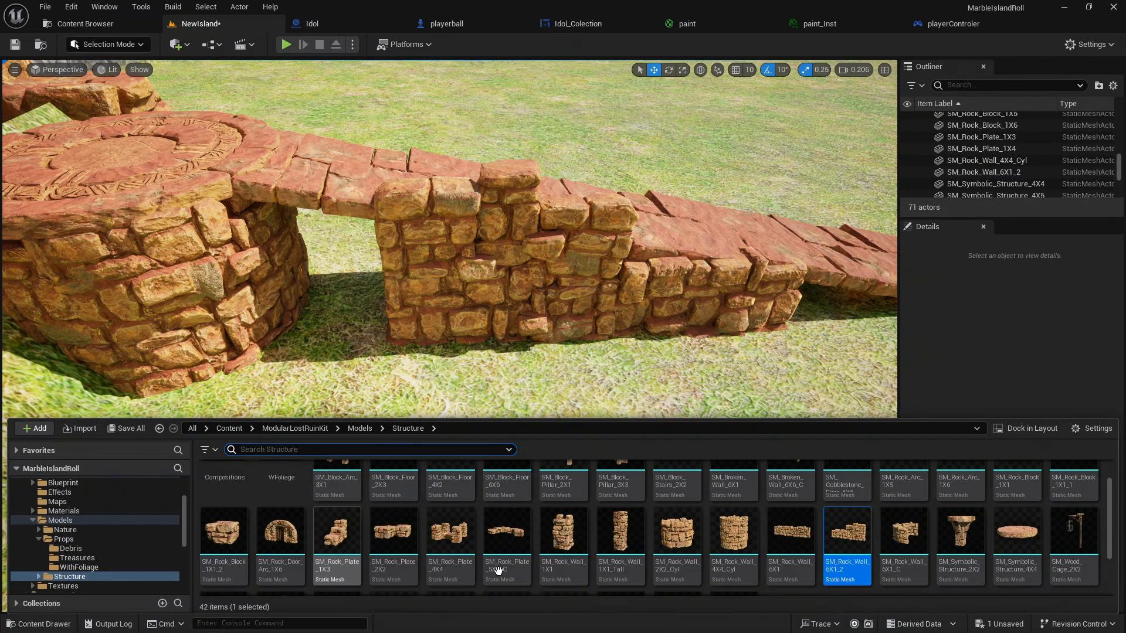
pyautogui.scroll(1, 775, 558)
pyautogui.scroll(-4, 669, 354)
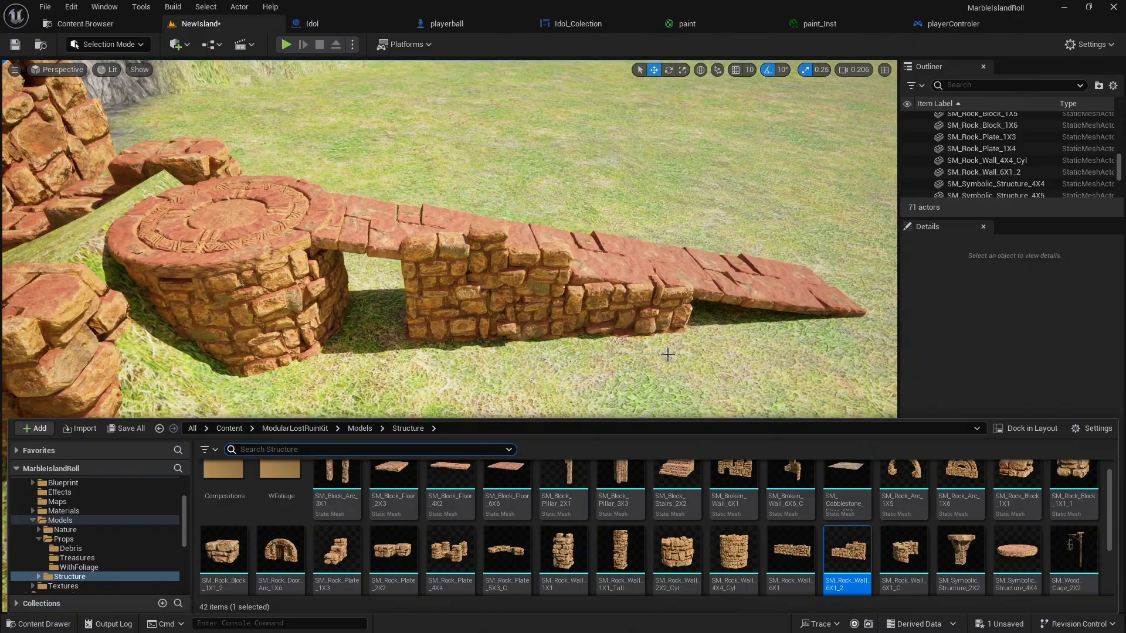
pyautogui.press('d')
pyautogui.moveTo(761, 334); pyautogui.dragTo(490, 385, button='right')
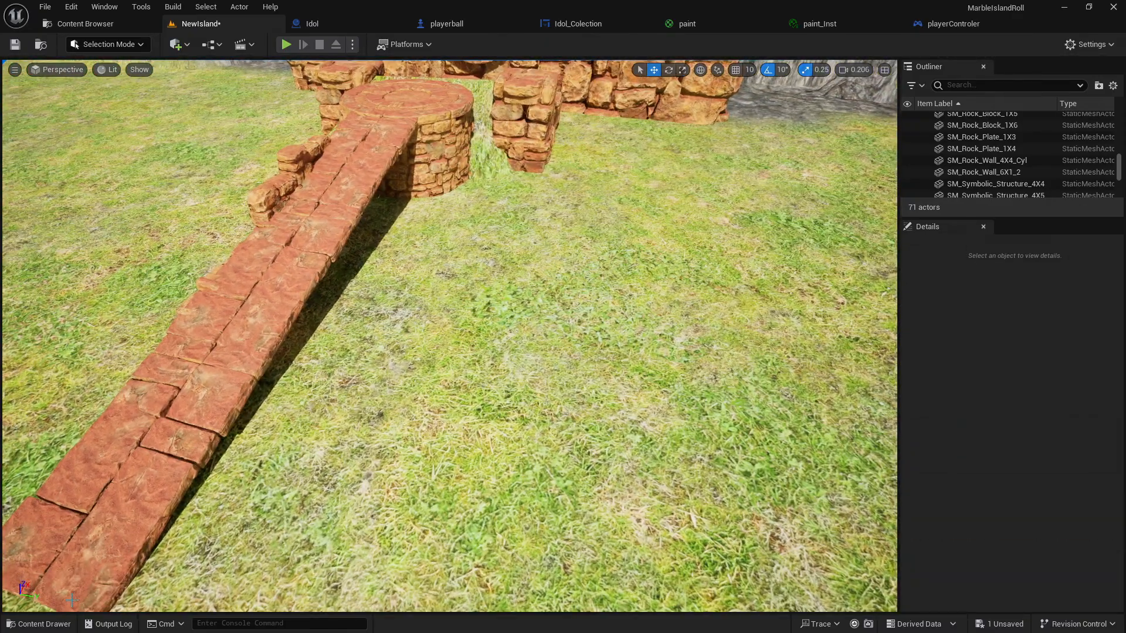
pyautogui.click(38, 624)
pyautogui.scroll(1, 708, 536)
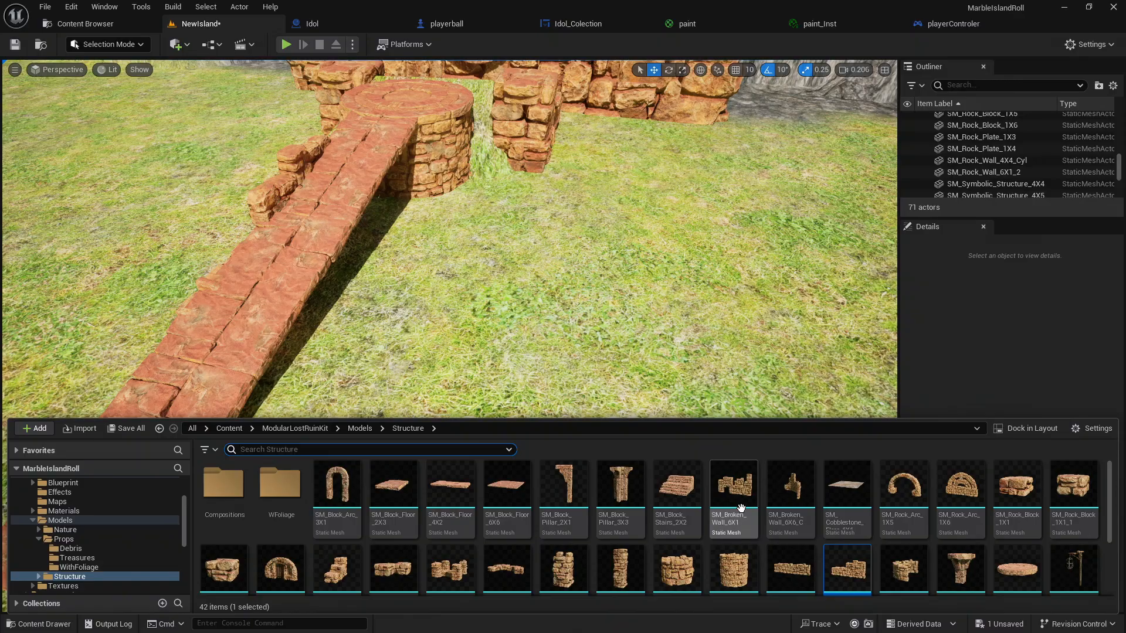
pyautogui.moveTo(741, 507); pyautogui.dragTo(726, 291)
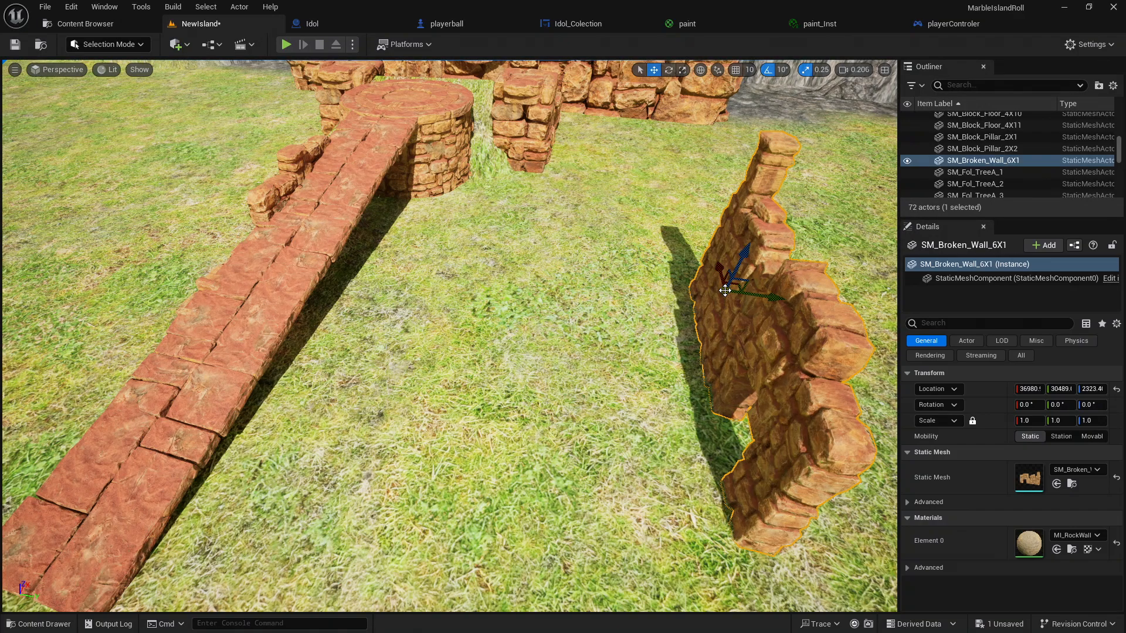
# Move the broken wall against the open side of the ramp, shift it up towards the round platform, and deselect it
pyautogui.moveTo(768, 306); pyautogui.dragTo(745, 267, button='right')
pyautogui.moveTo(563, 243); pyautogui.dragTo(269, 288)
pyautogui.moveTo(268, 288); pyautogui.dragTo(115, 264, button='right')
pyautogui.moveTo(114, 157); pyautogui.dragTo(71, 325, button='right')
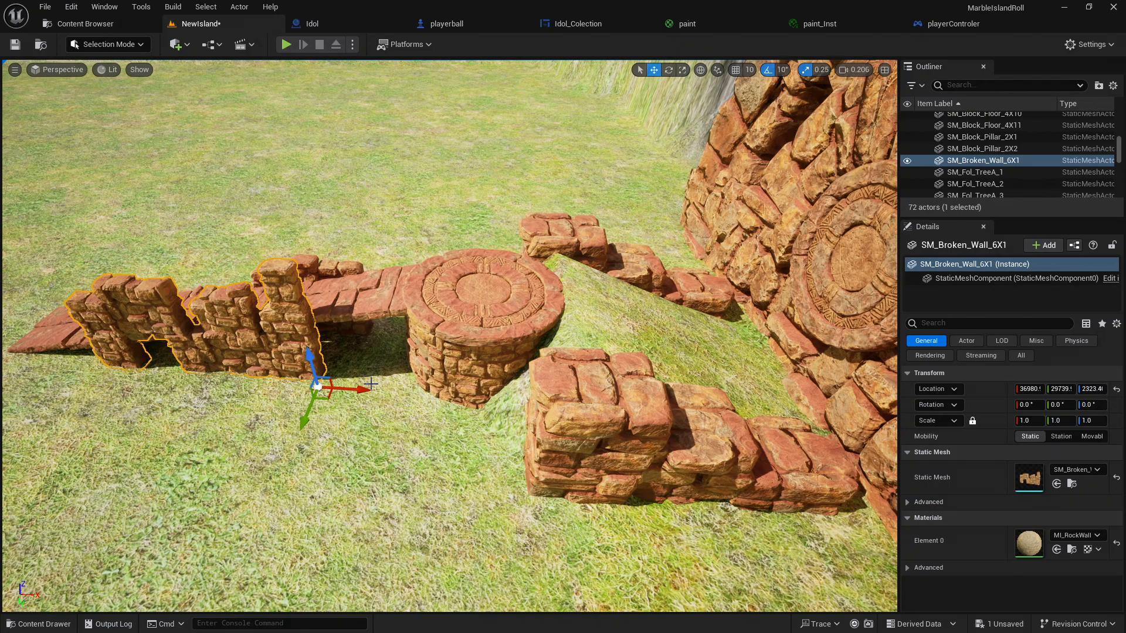
pyautogui.moveTo(358, 395); pyautogui.dragTo(454, 386)
pyautogui.moveTo(453, 386); pyautogui.dragTo(492, 359, button='right')
pyautogui.press('Escape')
pyautogui.click(39, 624)
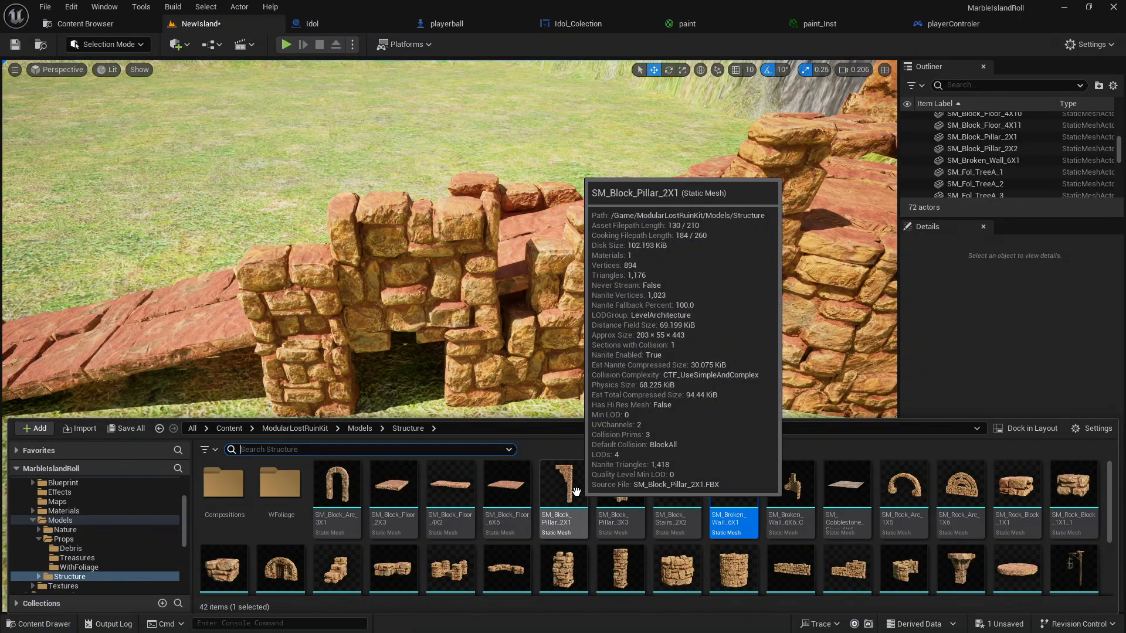
pyautogui.moveTo(576, 492); pyautogui.dragTo(349, 288)
pyautogui.moveTo(349, 288)
pyautogui.mouseDown(button='right')
pyautogui.moveTo(405, 346)
pyautogui.moveTo(375, 264)
pyautogui.moveTo(343, 296)
pyautogui.moveTo(337, 329)
pyautogui.moveTo(349, 288)
pyautogui.mouseUp(button='right')
pyautogui.press('s')
pyautogui.press('w')
pyautogui.press('Delete')
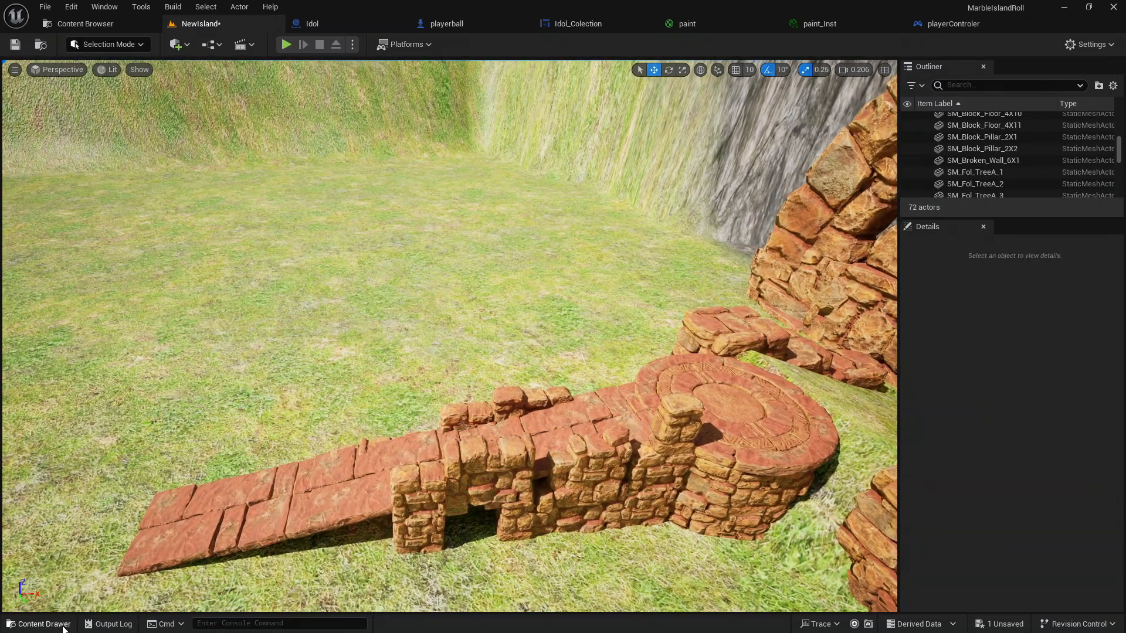
# Place an SM_Block_Pillar_2X1 mesh on one low wall by the round platform and a duplicate on the opposite low wall
pyautogui.click(39, 624)
pyautogui.moveTo(563, 492); pyautogui.dragTo(744, 328)
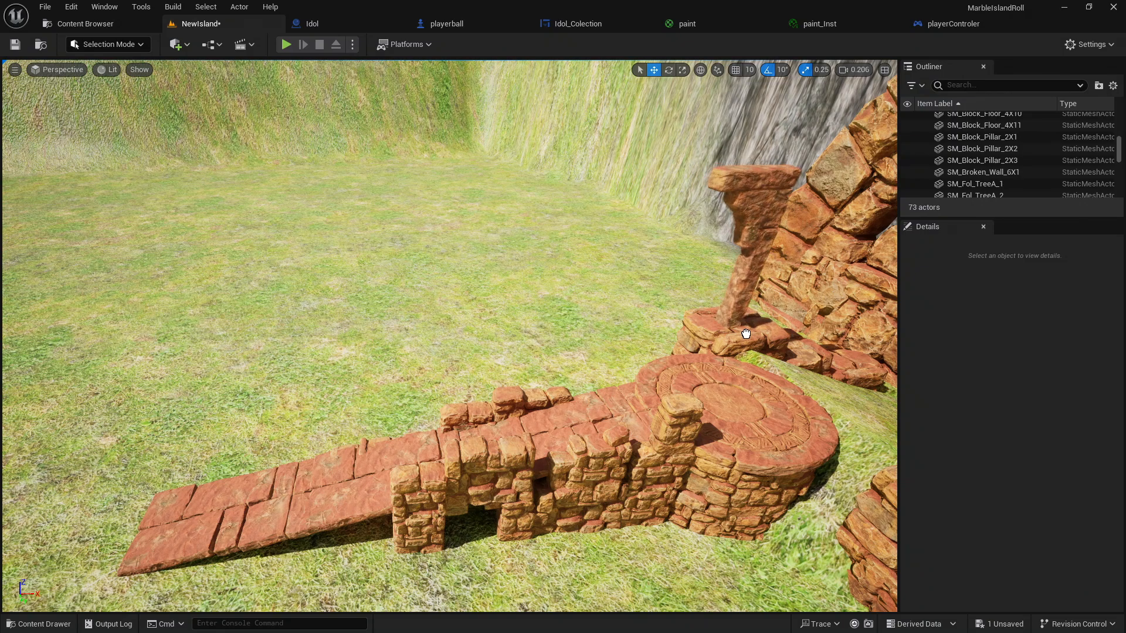
pyautogui.moveTo(733, 334); pyautogui.dragTo(733, 335)
pyautogui.moveTo(733, 335); pyautogui.dragTo(824, 337, button='right')
pyautogui.hotkey('ctrl', 'd')
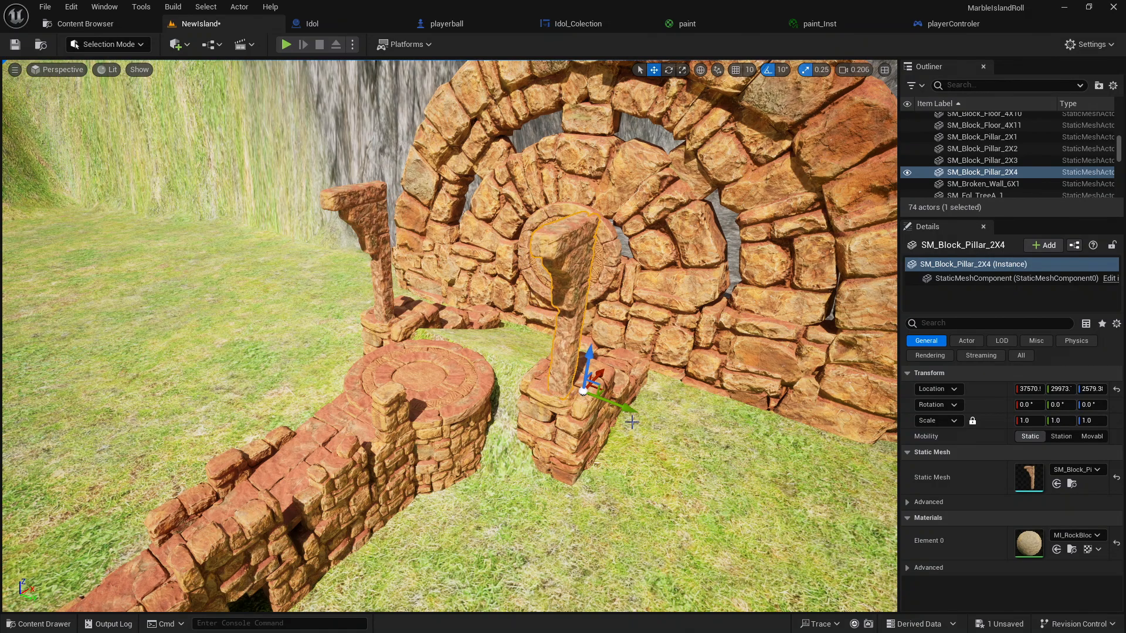
pyautogui.press('Escape')
# Examine the pillars, ramp, round platform and stone arch from several angles and from above
pyautogui.press('d')
pyautogui.moveTo(632, 421); pyautogui.dragTo(541, 473, button='right')
pyautogui.press('a')
pyautogui.press('w')
pyautogui.press('w')
pyautogui.moveTo(445, 375); pyautogui.dragTo(361, 357, button='right')
pyautogui.press('a')
pyautogui.press('d')
pyautogui.press('s')
pyautogui.press('w')
pyautogui.press('s')
pyautogui.press('a')
pyautogui.press('w')
pyautogui.press('s')
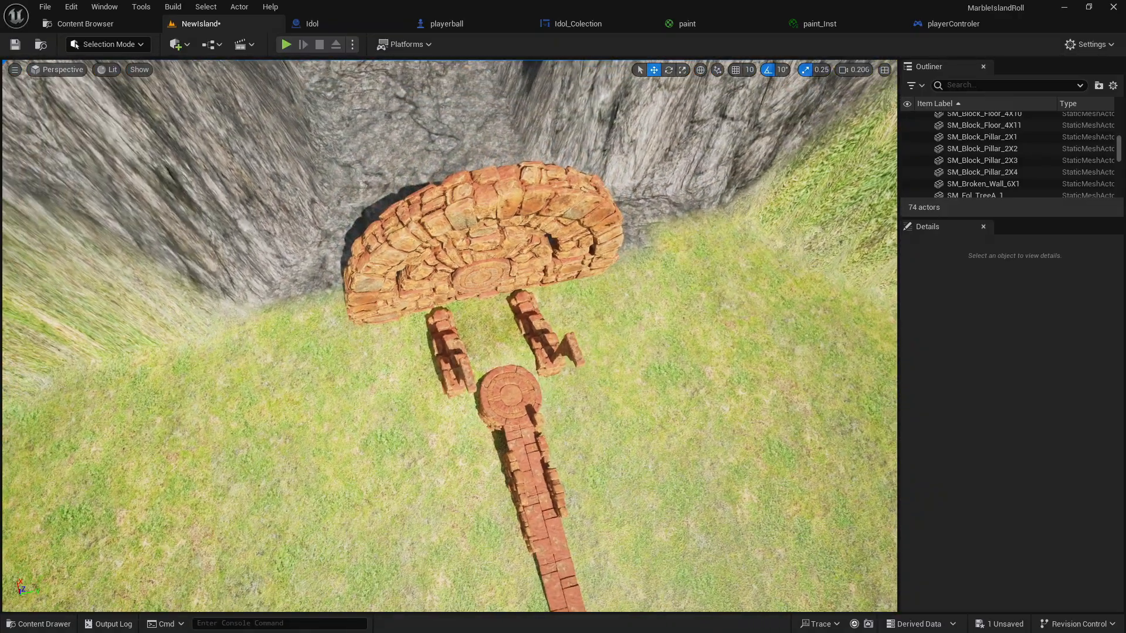
# Switch to Landscape mode and flatten the cliff foot beside one end of the large stone arch with the Flatten tool
pyautogui.click(146, 44)
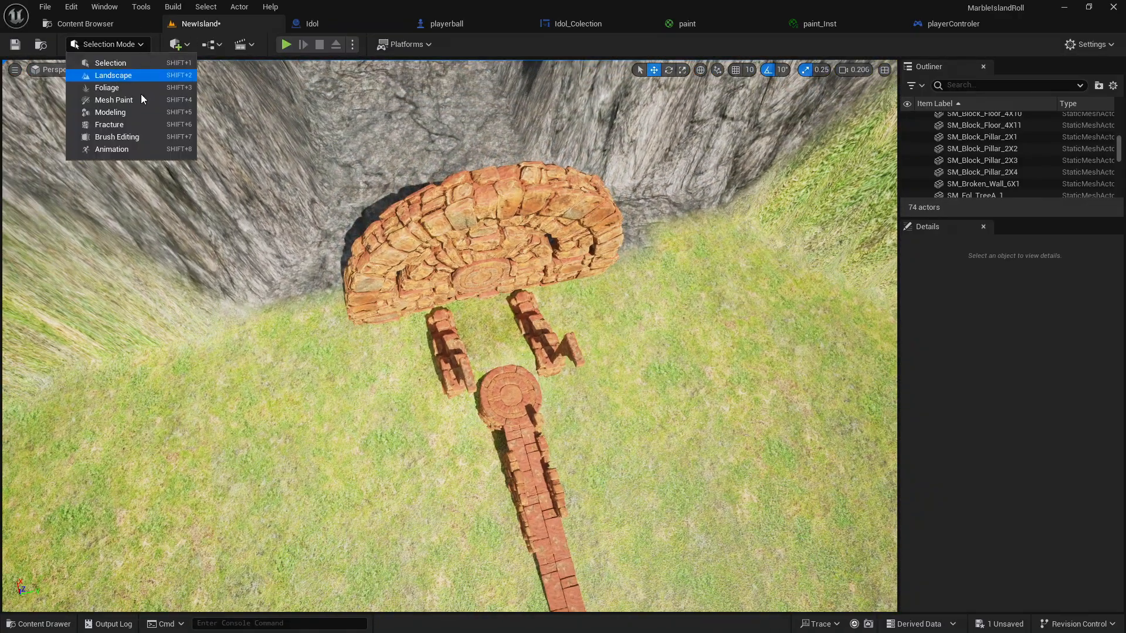
pyautogui.click(135, 80)
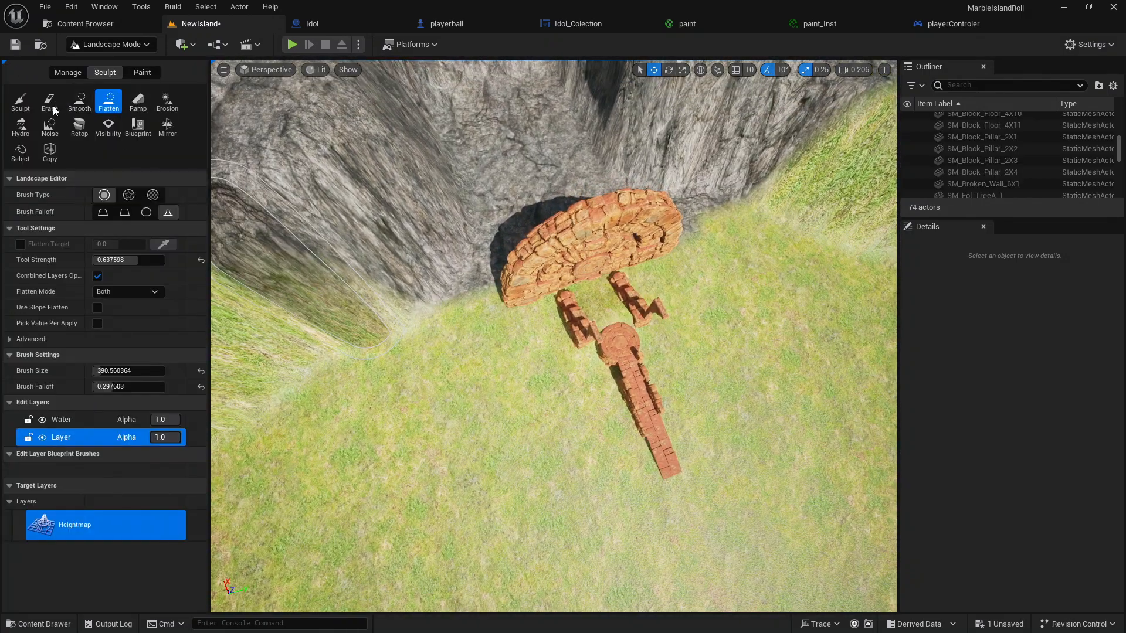
pyautogui.moveTo(375, 235); pyautogui.dragTo(399, 281, button='right')
pyautogui.moveTo(341, 253); pyautogui.dragTo(358, 226, button='right')
pyautogui.moveTo(373, 170); pyautogui.dragTo(482, 203)
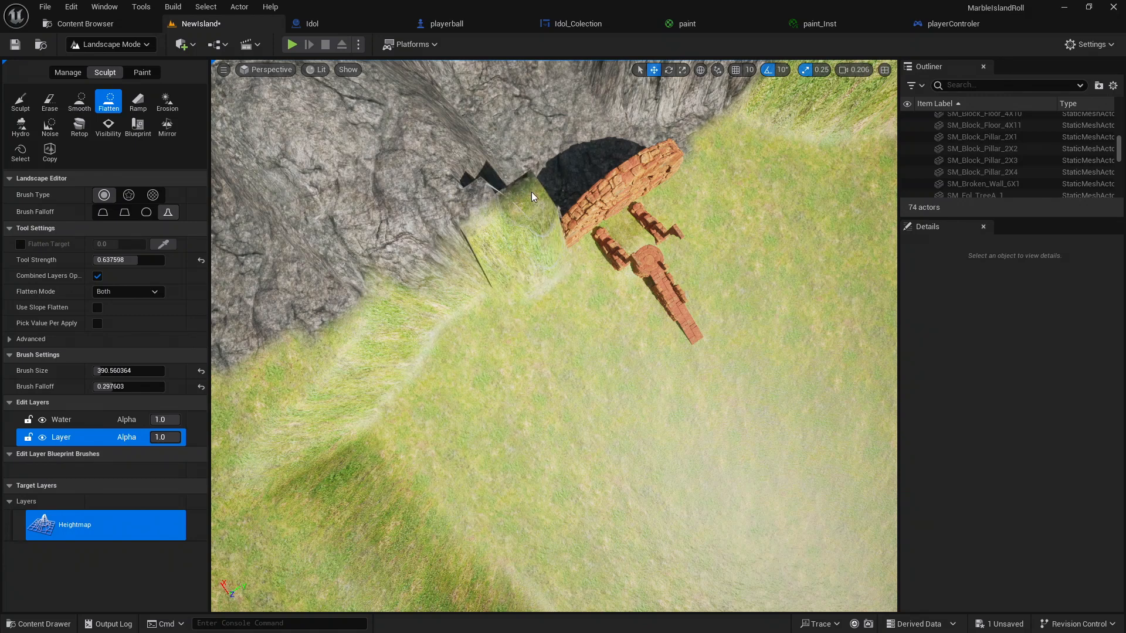
pyautogui.moveTo(509, 207); pyautogui.dragTo(378, 264)
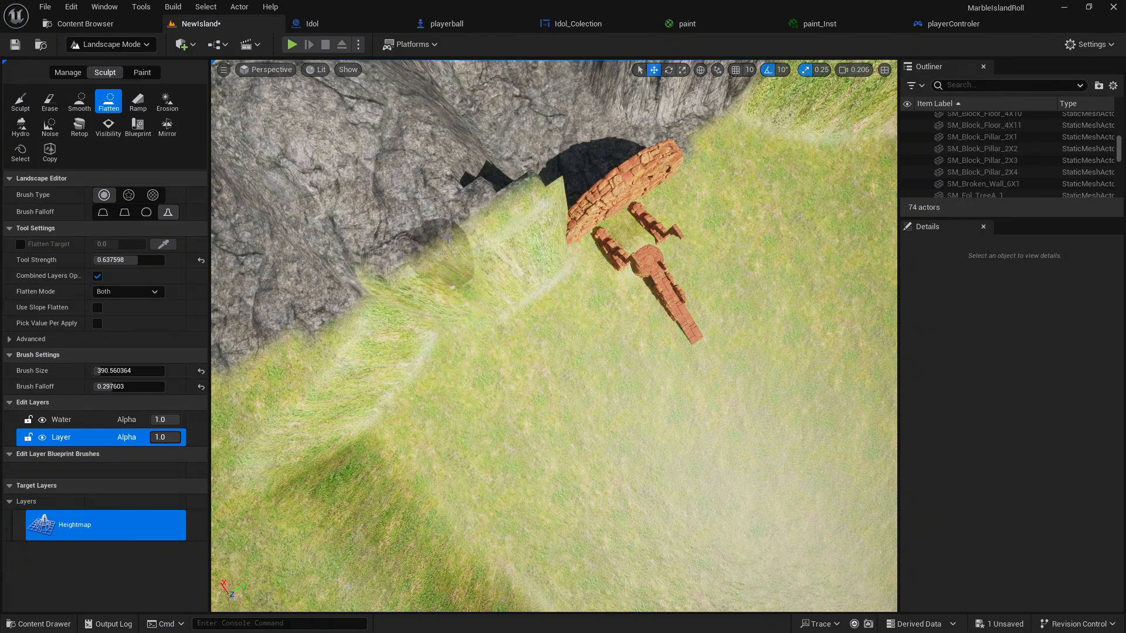
pyautogui.moveTo(448, 238)
pyautogui.mouseDown()
pyautogui.moveTo(440, 175)
pyautogui.moveTo(488, 172)
pyautogui.mouseUp()
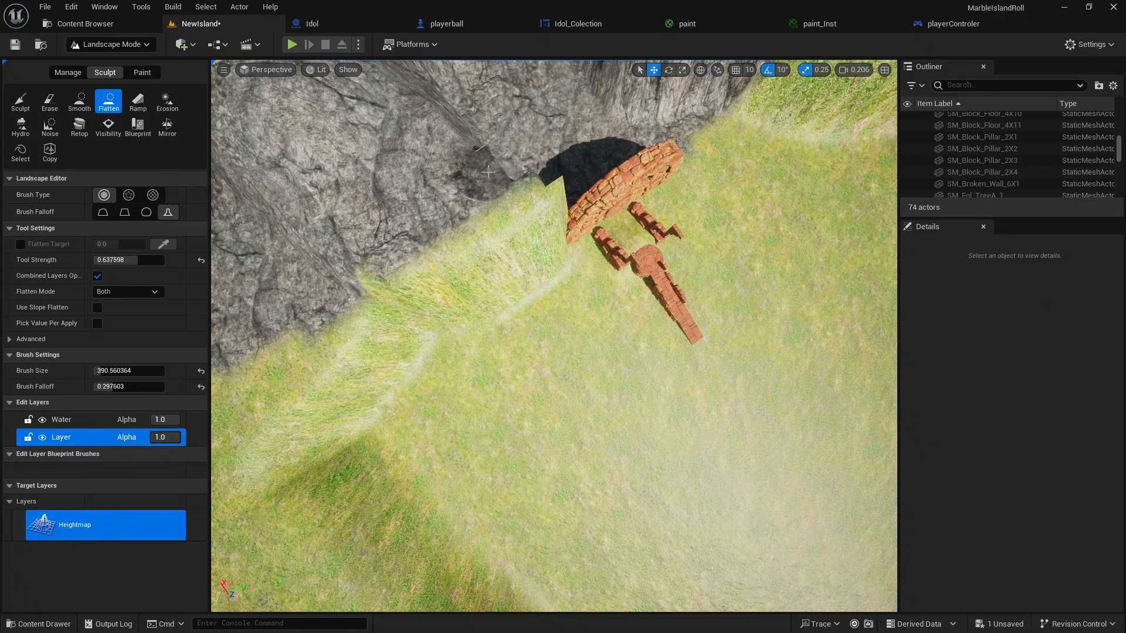
# Set the Flatten brush falloff to about 0.359 and flatten the rock slope behind the stone arch
pyautogui.moveTo(511, 178); pyautogui.dragTo(485, 172, button='right')
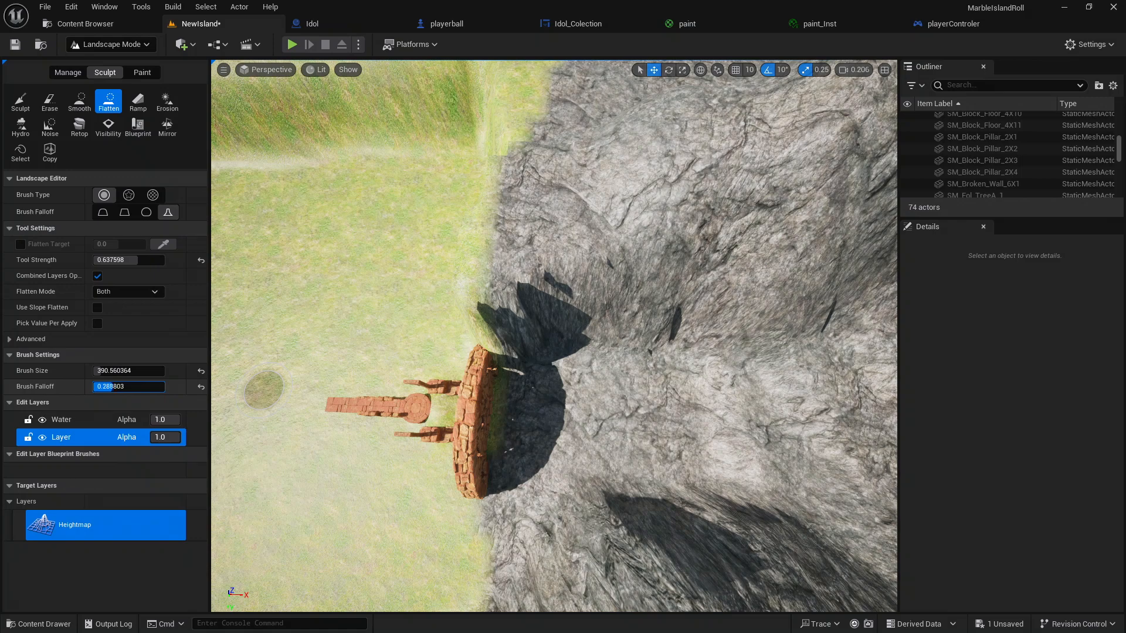
pyautogui.moveTo(118, 386); pyautogui.dragTo(111, 386)
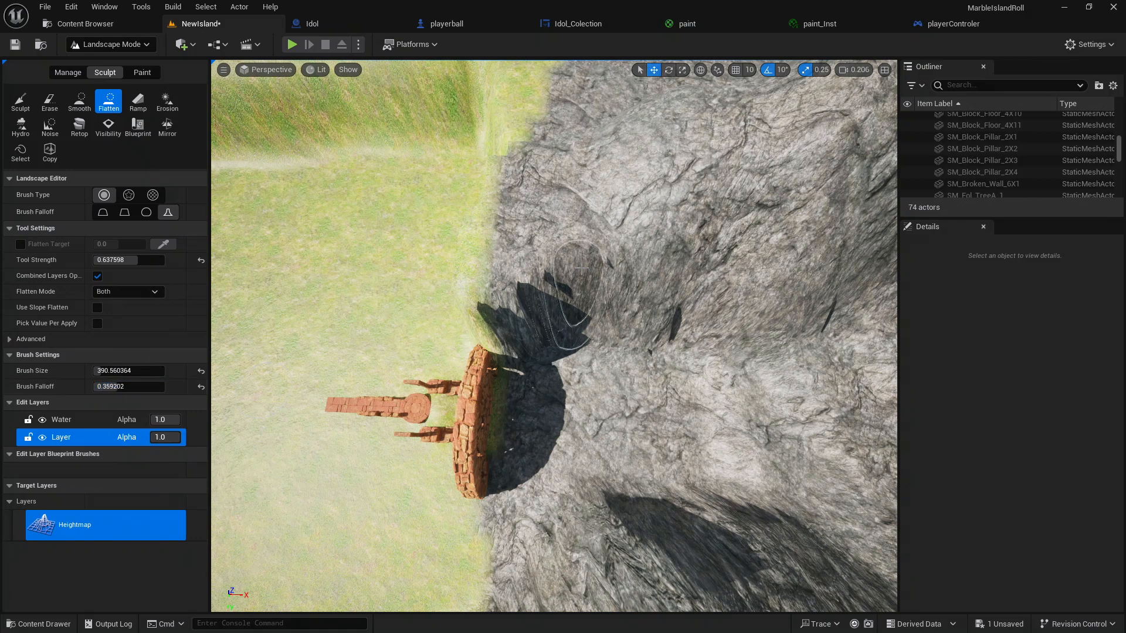
pyautogui.moveTo(532, 278); pyautogui.dragTo(580, 269)
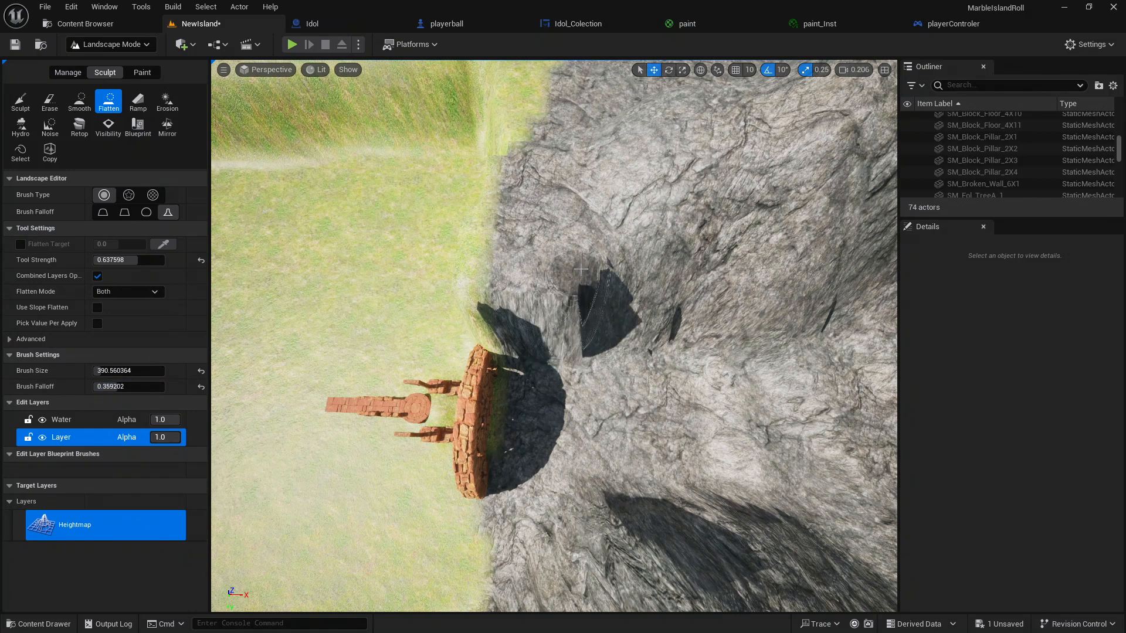
# Flatten the cliff faces on both sides of the stone arch, down to where the rock meets the grass
pyautogui.moveTo(626, 233); pyautogui.dragTo(685, 272, button='right')
pyautogui.moveTo(685, 271); pyautogui.dragTo(613, 396)
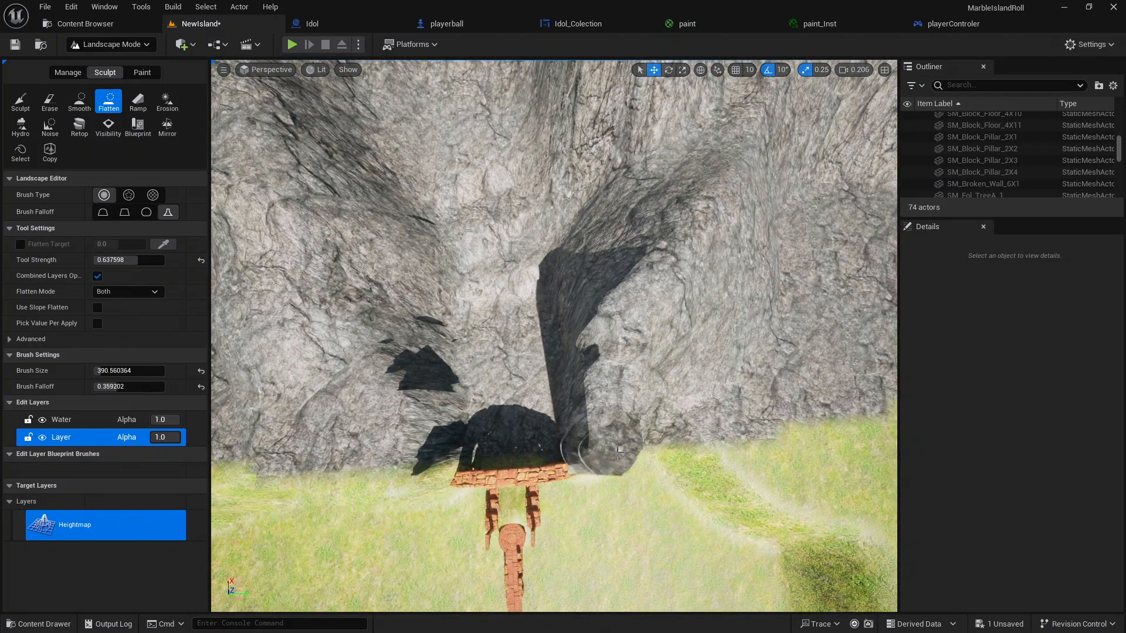
pyautogui.moveTo(614, 449); pyautogui.dragTo(710, 450)
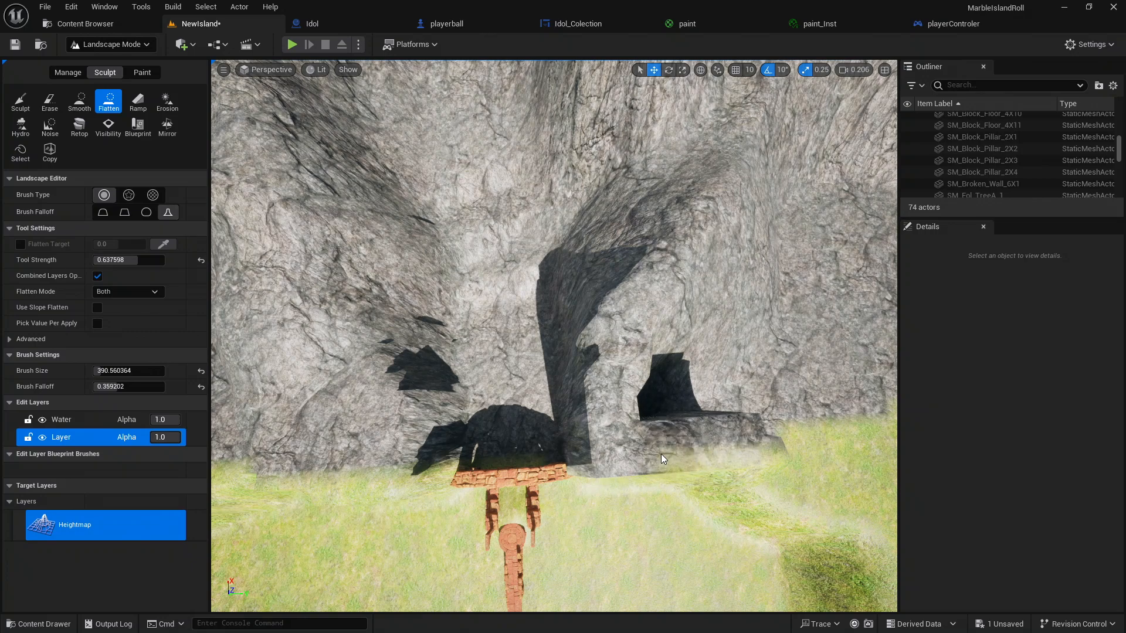
pyautogui.moveTo(682, 296)
pyautogui.mouseDown()
pyautogui.moveTo(684, 391)
pyautogui.moveTo(701, 352)
pyautogui.moveTo(690, 279)
pyautogui.mouseUp()
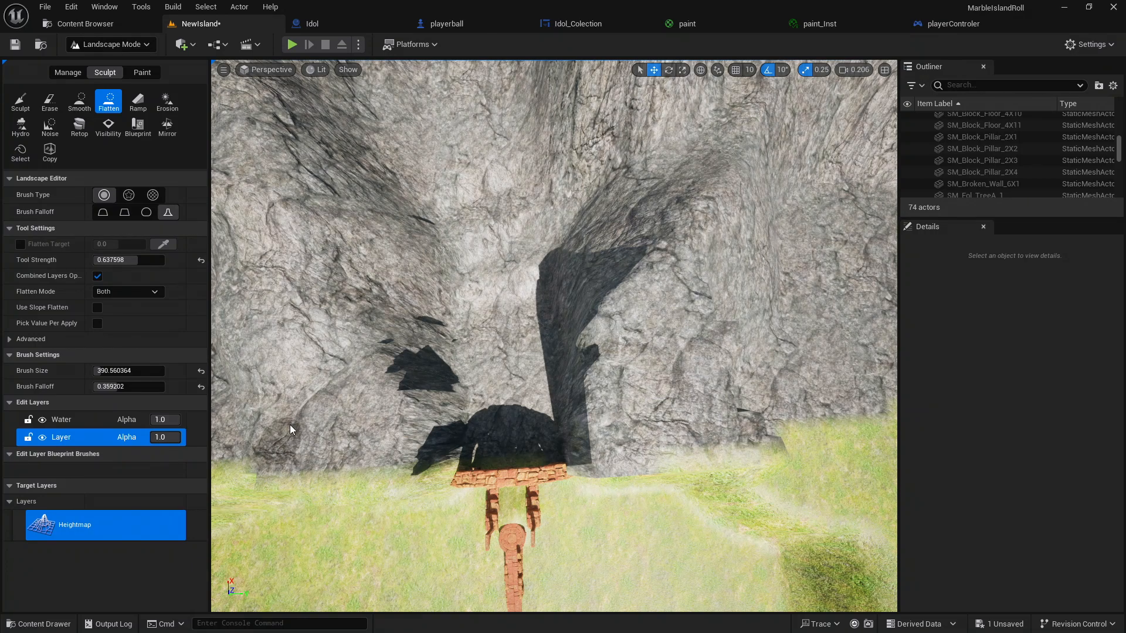
pyautogui.moveTo(290, 424)
pyautogui.mouseDown(button='right')
pyautogui.moveTo(298, 455)
pyautogui.moveTo(434, 458)
pyautogui.moveTo(476, 446)
pyautogui.moveTo(487, 402)
pyautogui.mouseUp(button='right')
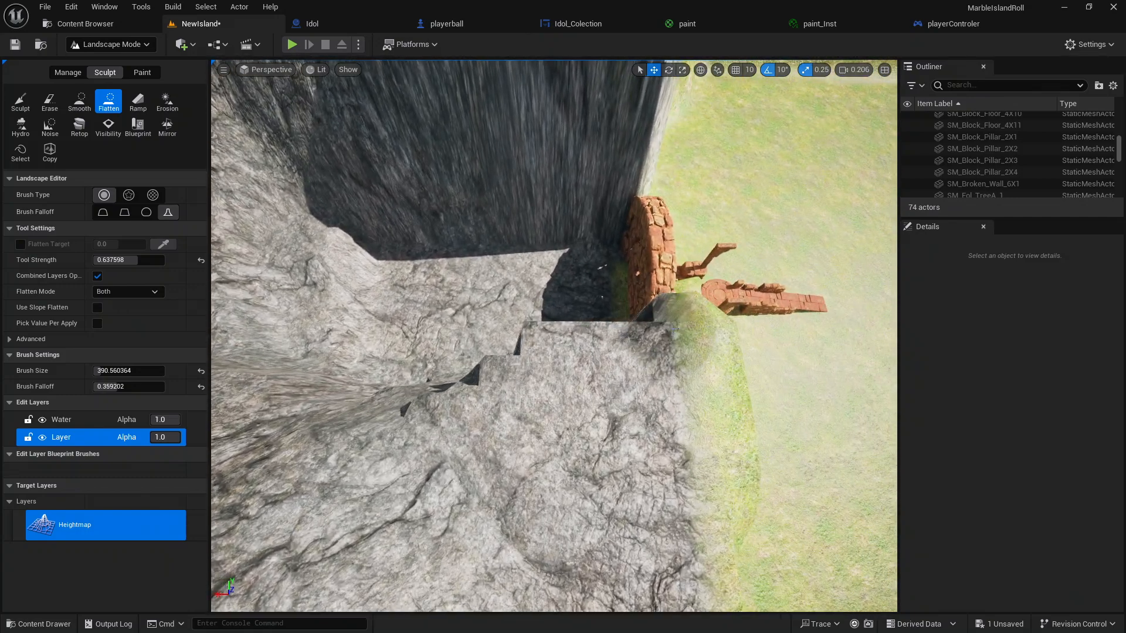
pyautogui.click(673, 320)
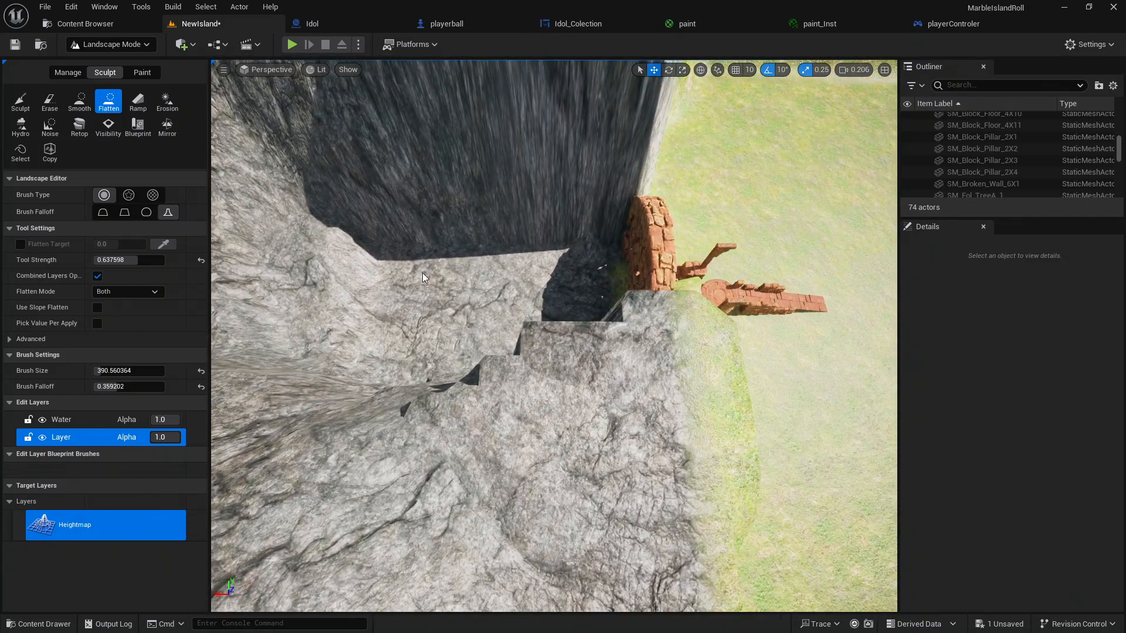
# Smooth the jagged cliff edges beside the stone arch using a brush size of about 614
pyautogui.click(76, 103)
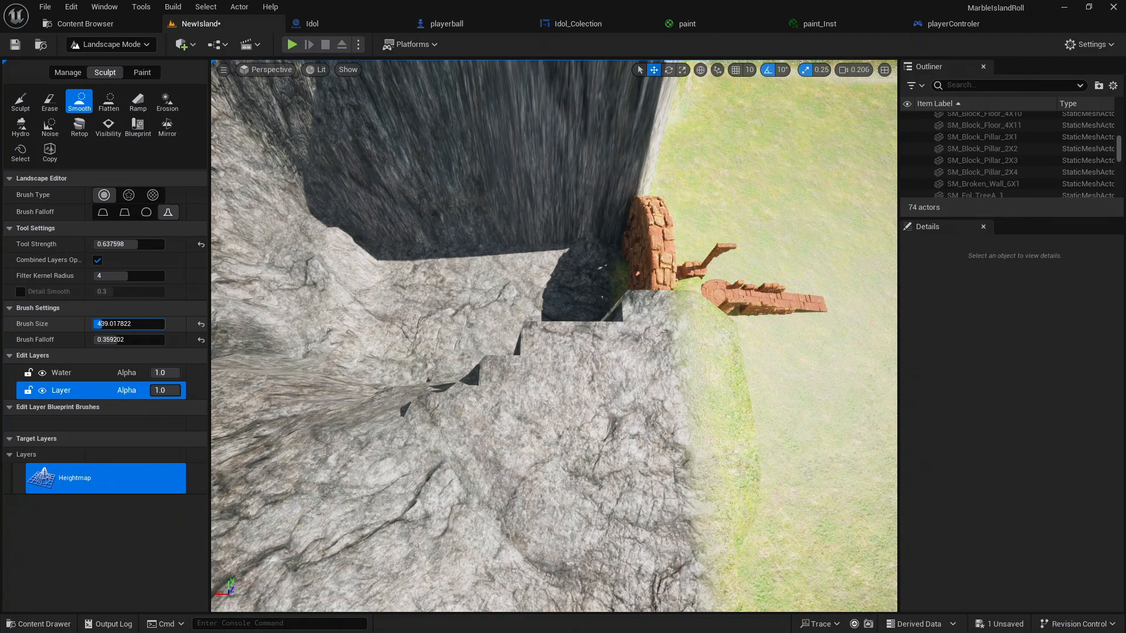
pyautogui.moveTo(470, 381); pyautogui.dragTo(482, 367, button='right')
pyautogui.moveTo(482, 399)
pyautogui.mouseDown()
pyautogui.moveTo(544, 351)
pyautogui.moveTo(577, 346)
pyautogui.moveTo(604, 410)
pyautogui.moveTo(598, 499)
pyautogui.moveTo(602, 482)
pyautogui.mouseUp()
pyautogui.moveTo(602, 482); pyautogui.dragTo(500, 411, button='right')
pyautogui.moveTo(500, 410)
pyautogui.mouseDown()
pyautogui.moveTo(510, 370)
pyautogui.moveTo(649, 349)
pyautogui.mouseUp()
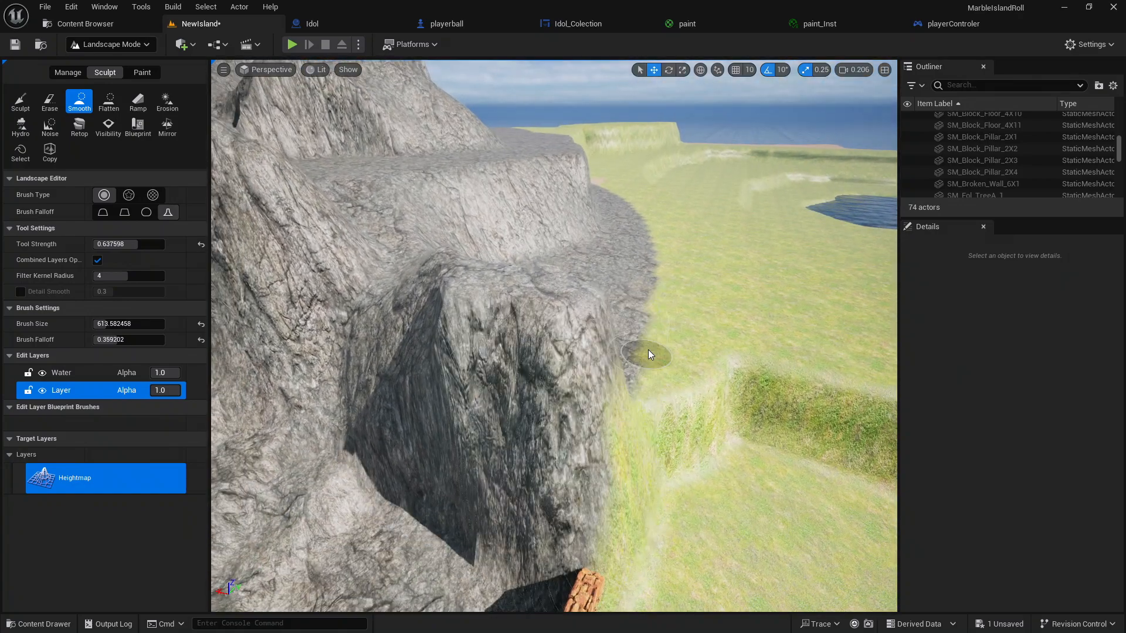
pyautogui.moveTo(489, 364)
pyautogui.mouseDown()
pyautogui.moveTo(454, 355)
pyautogui.moveTo(549, 375)
pyautogui.mouseUp()
# Set the Flatten brush size to about 295 and flatten the raised grass around the near end of the stone arch
pyautogui.moveTo(548, 375)
pyautogui.mouseDown(button='right')
pyautogui.moveTo(587, 428)
pyautogui.moveTo(651, 463)
pyautogui.moveTo(821, 469)
pyautogui.moveTo(839, 411)
pyautogui.moveTo(892, 375)
pyautogui.moveTo(879, 449)
pyautogui.moveTo(1033, 469)
pyautogui.moveTo(1021, 451)
pyautogui.moveTo(1026, 469)
pyautogui.mouseUp(button='right')
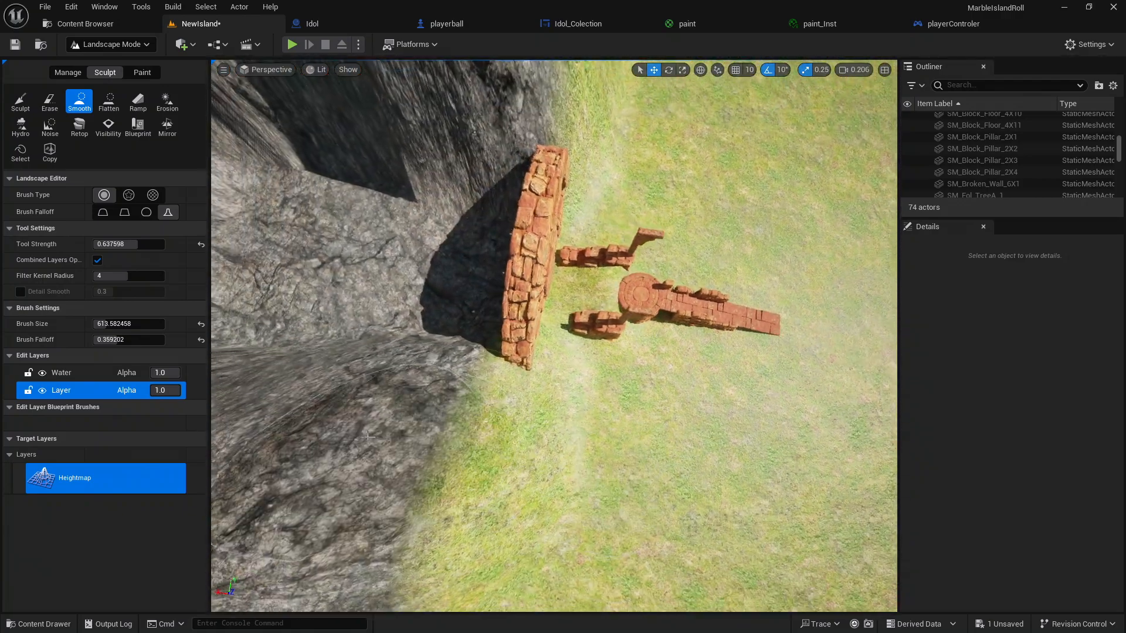
pyautogui.click(113, 106)
pyautogui.moveTo(646, 370); pyautogui.dragTo(548, 349, button='right')
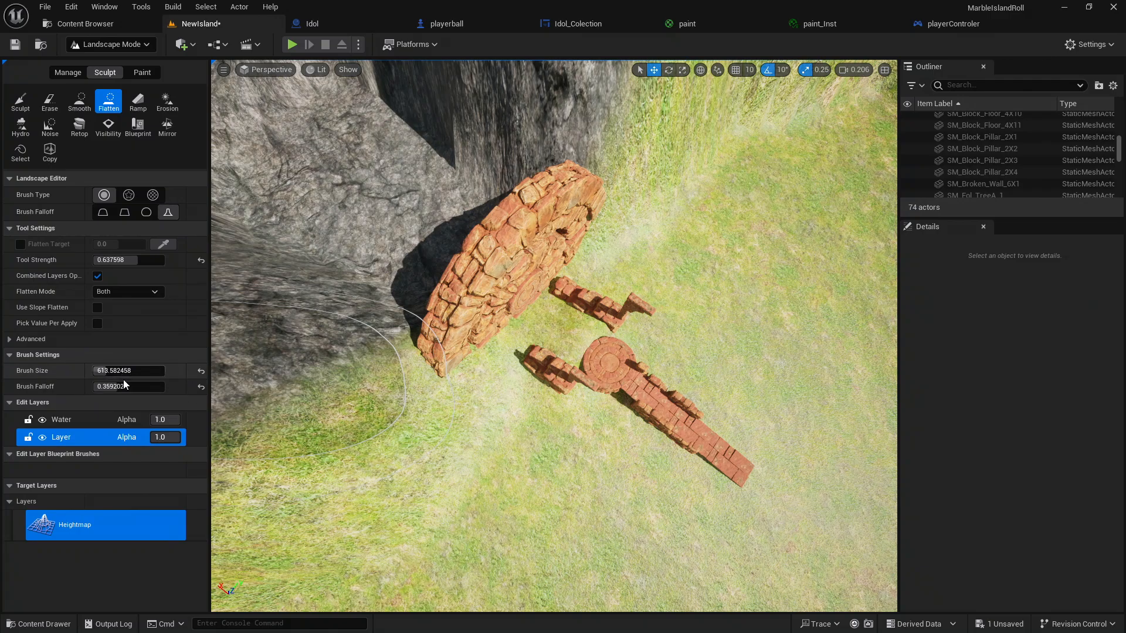
pyautogui.moveTo(112, 372); pyautogui.dragTo(104, 371)
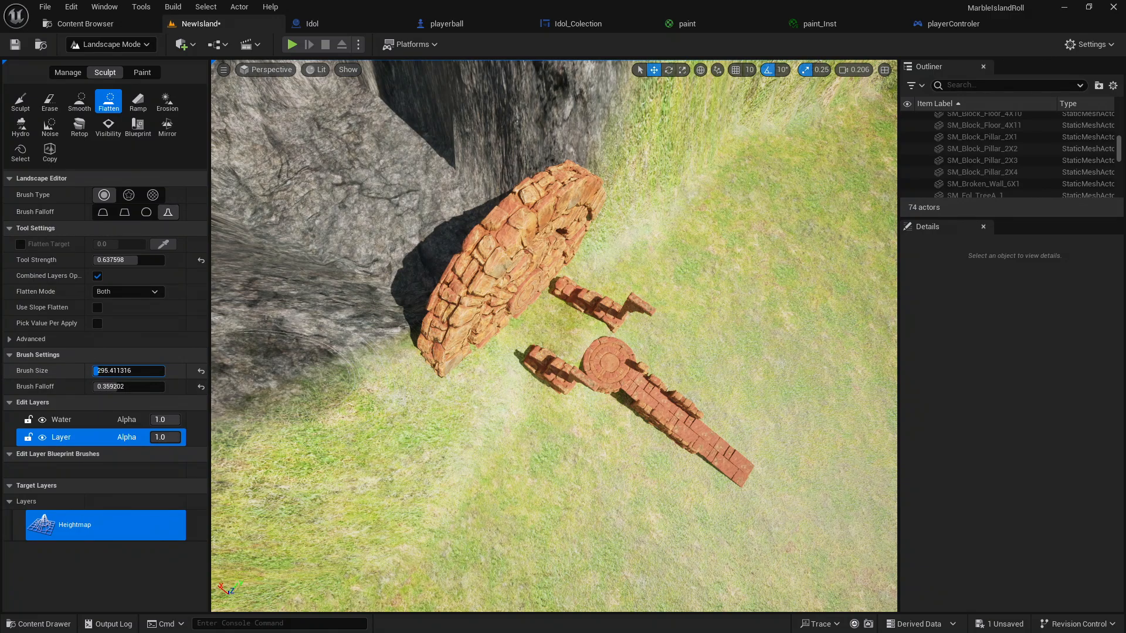
pyautogui.moveTo(288, 375)
pyautogui.mouseDown(button='right')
pyautogui.moveTo(226, 378)
pyautogui.moveTo(297, 354)
pyautogui.mouseUp(button='right')
pyautogui.press('w')
pyautogui.press('s')
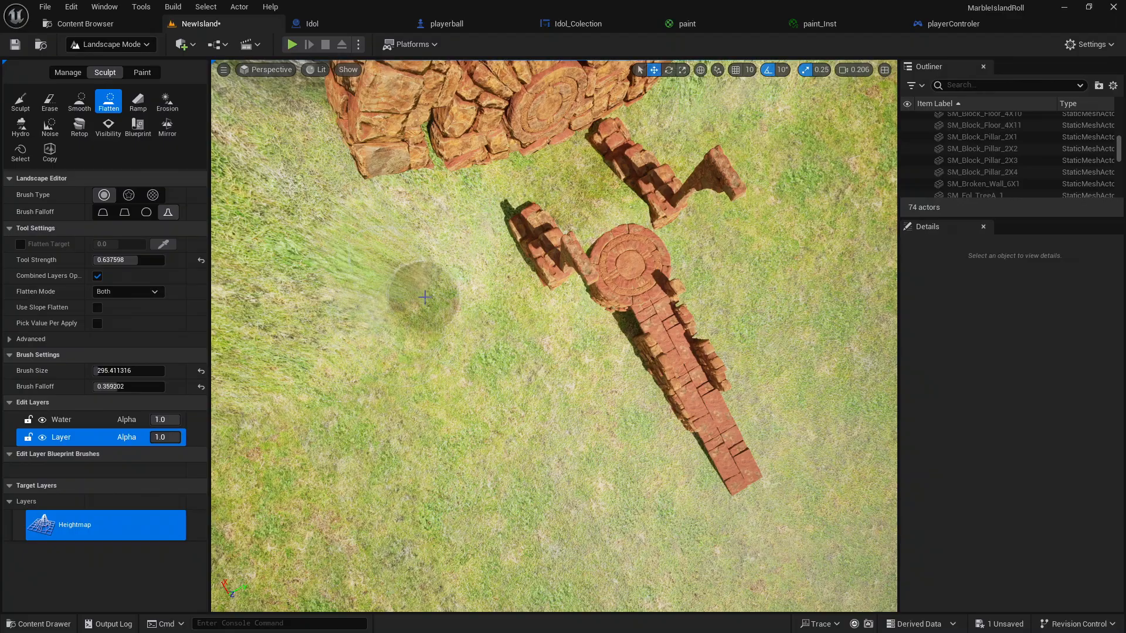
pyautogui.moveTo(425, 298)
pyautogui.mouseDown()
pyautogui.moveTo(408, 261)
pyautogui.moveTo(430, 235)
pyautogui.mouseUp()
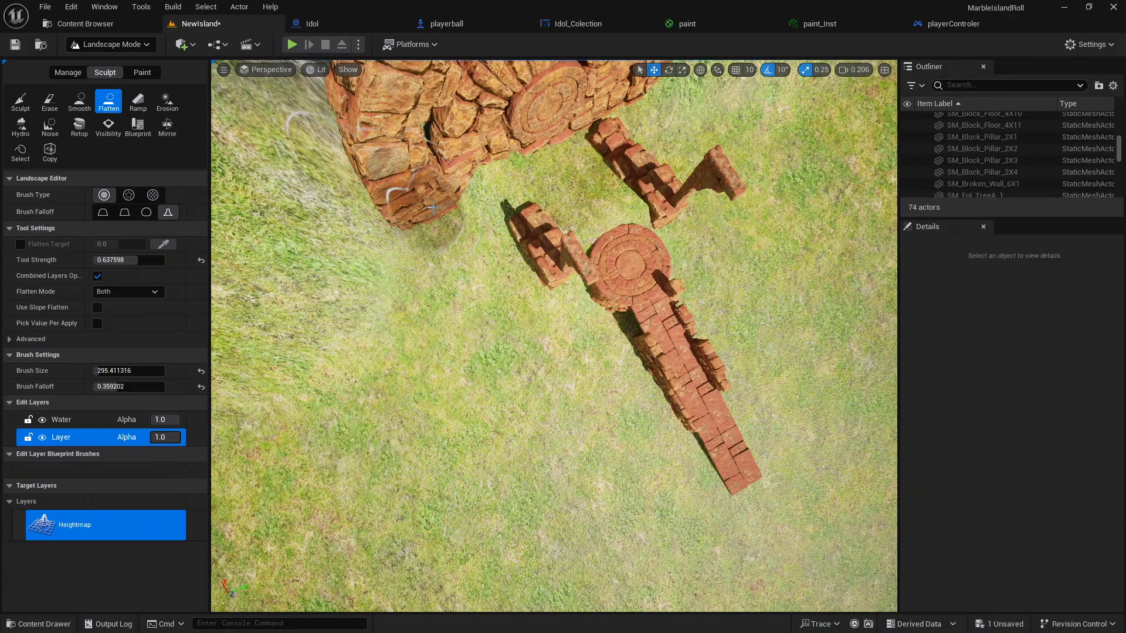
# Flatten the rocky ground behind the stone arch and the grass at its front corner beside the low wall
pyautogui.moveTo(444, 191)
pyautogui.mouseDown(button='right')
pyautogui.moveTo(442, 176)
pyautogui.moveTo(408, 171)
pyautogui.moveTo(504, 193)
pyautogui.moveTo(619, 167)
pyautogui.mouseUp(button='right')
pyautogui.press('w')
pyautogui.press('s')
pyautogui.moveTo(529, 312)
pyautogui.mouseDown()
pyautogui.moveTo(576, 297)
pyautogui.moveTo(607, 376)
pyautogui.mouseUp()
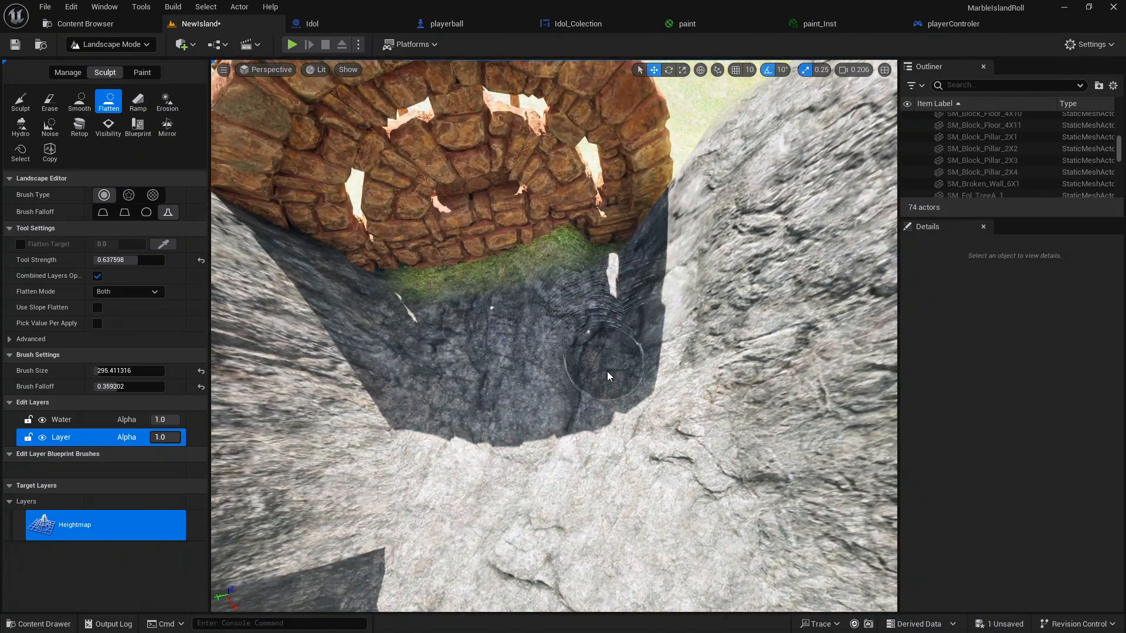
pyautogui.moveTo(450, 361)
pyautogui.mouseDown()
pyautogui.moveTo(394, 306)
pyautogui.moveTo(369, 370)
pyautogui.moveTo(413, 429)
pyautogui.mouseUp()
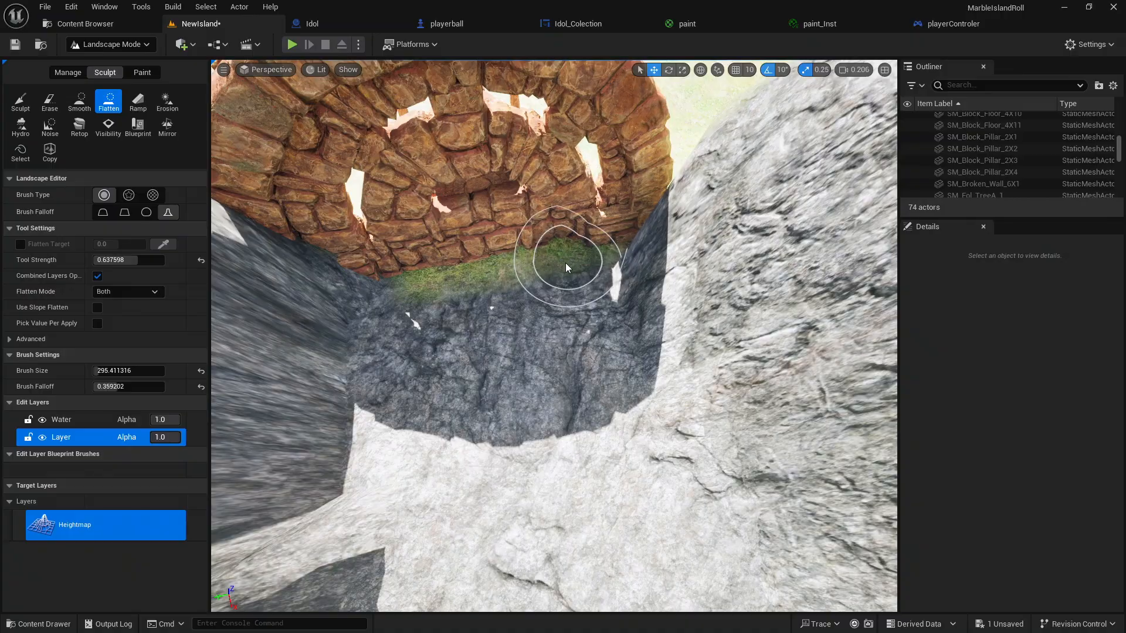
pyautogui.moveTo(359, 306)
pyautogui.mouseDown(button='right')
pyautogui.moveTo(469, 328)
pyautogui.moveTo(504, 352)
pyautogui.moveTo(551, 334)
pyautogui.moveTo(575, 282)
pyautogui.moveTo(622, 276)
pyautogui.moveTo(646, 317)
pyautogui.moveTo(704, 329)
pyautogui.moveTo(616, 346)
pyautogui.moveTo(619, 364)
pyautogui.mouseUp(button='right')
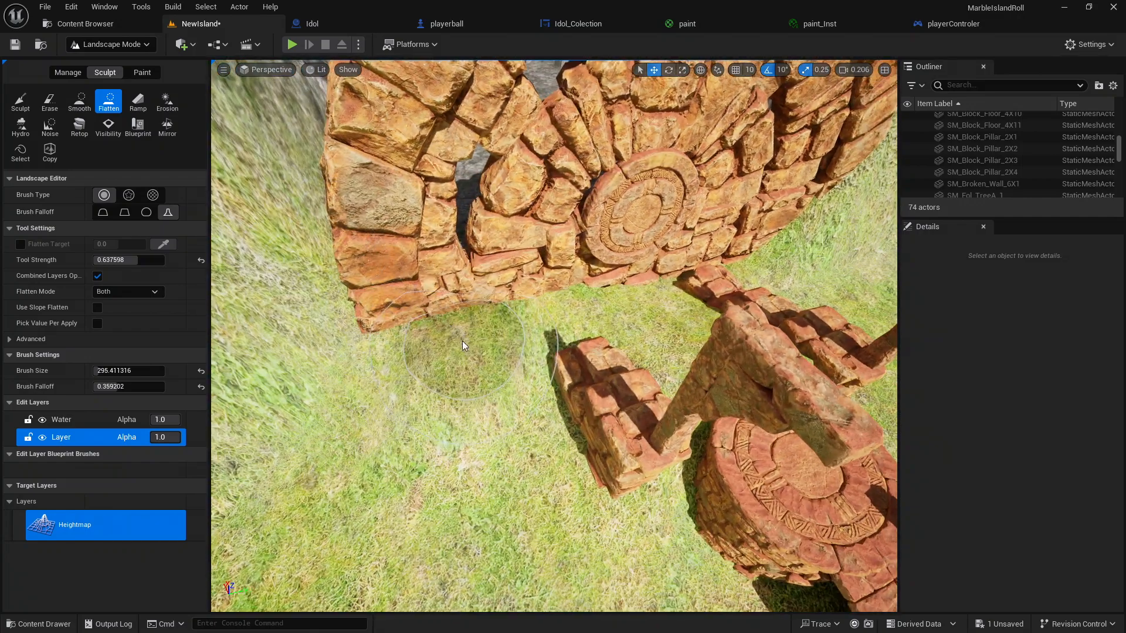
pyautogui.moveTo(462, 340)
pyautogui.mouseDown()
pyautogui.moveTo(438, 498)
pyautogui.moveTo(377, 402)
pyautogui.moveTo(519, 302)
pyautogui.mouseUp()
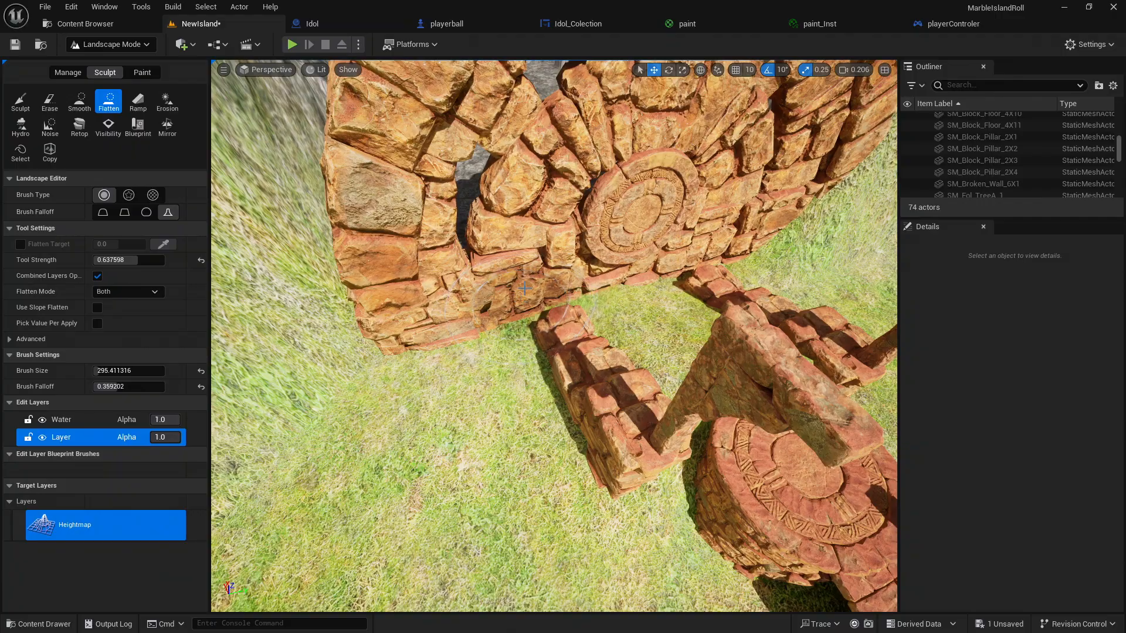
# Try a landscape ramp between the stone arch and the round platform, setting the ramp width to about 770
pyautogui.moveTo(518, 271)
pyautogui.mouseDown(button='right')
pyautogui.moveTo(442, 234)
pyautogui.moveTo(422, 247)
pyautogui.moveTo(454, 258)
pyautogui.moveTo(469, 293)
pyautogui.mouseUp(button='right')
pyautogui.press('s')
pyautogui.moveTo(729, 389)
pyautogui.mouseDown()
pyautogui.moveTo(478, 388)
pyautogui.moveTo(498, 291)
pyautogui.moveTo(578, 345)
pyautogui.mouseUp()
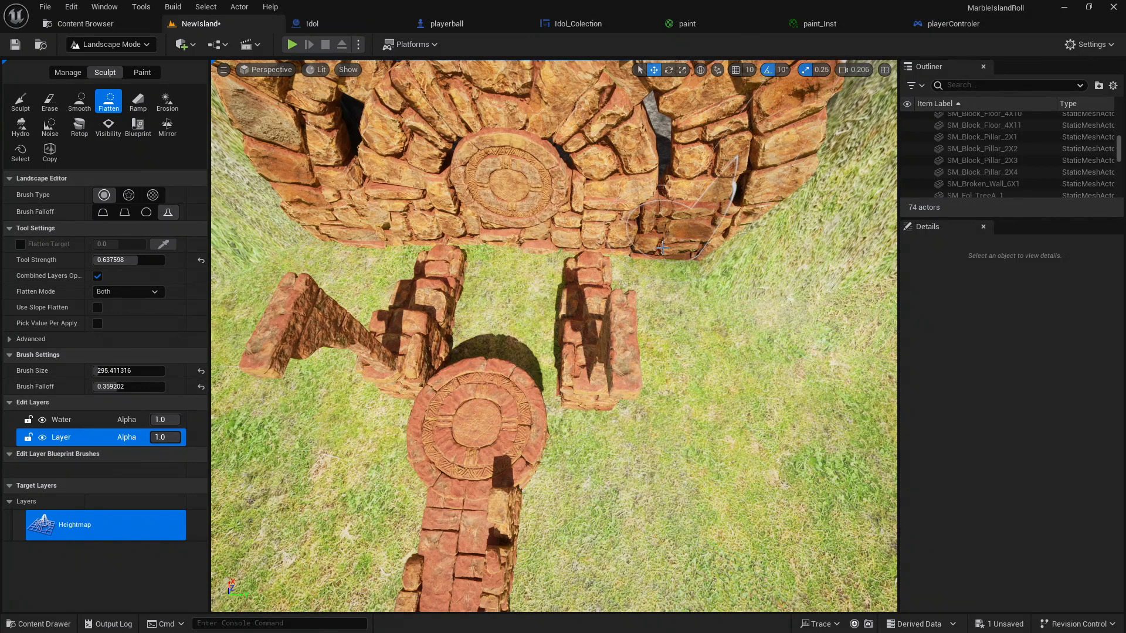
pyautogui.click(140, 103)
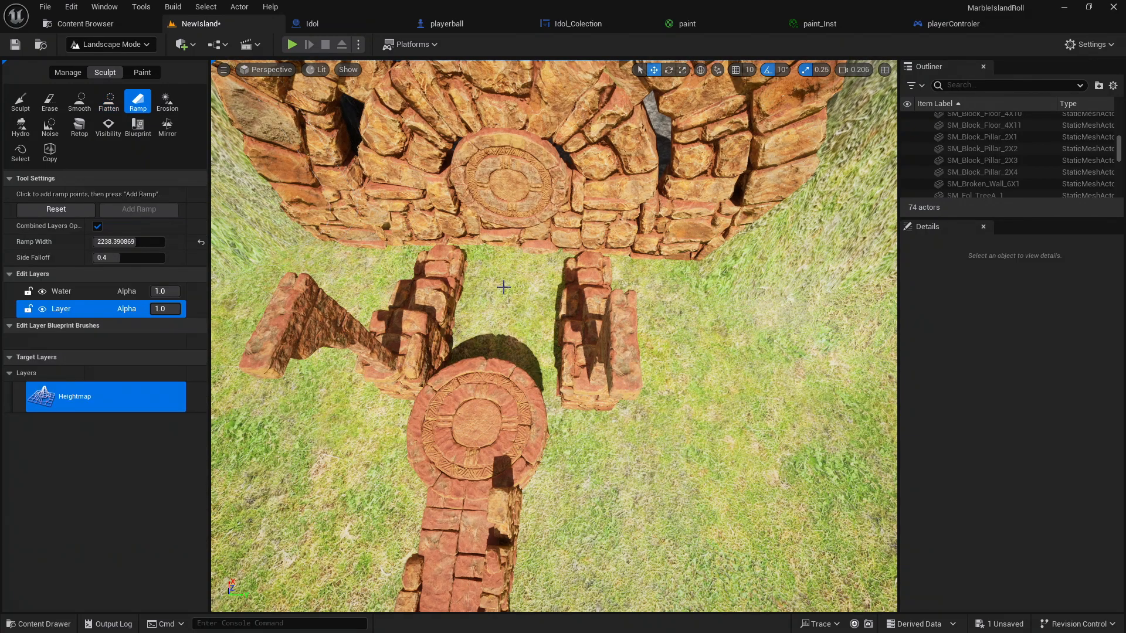
pyautogui.click(509, 247)
pyautogui.click(491, 369)
pyautogui.moveTo(491, 369); pyautogui.dragTo(423, 393, button='right')
pyautogui.press('w')
pyautogui.moveTo(288, 293); pyautogui.dragTo(288, 301, button='right')
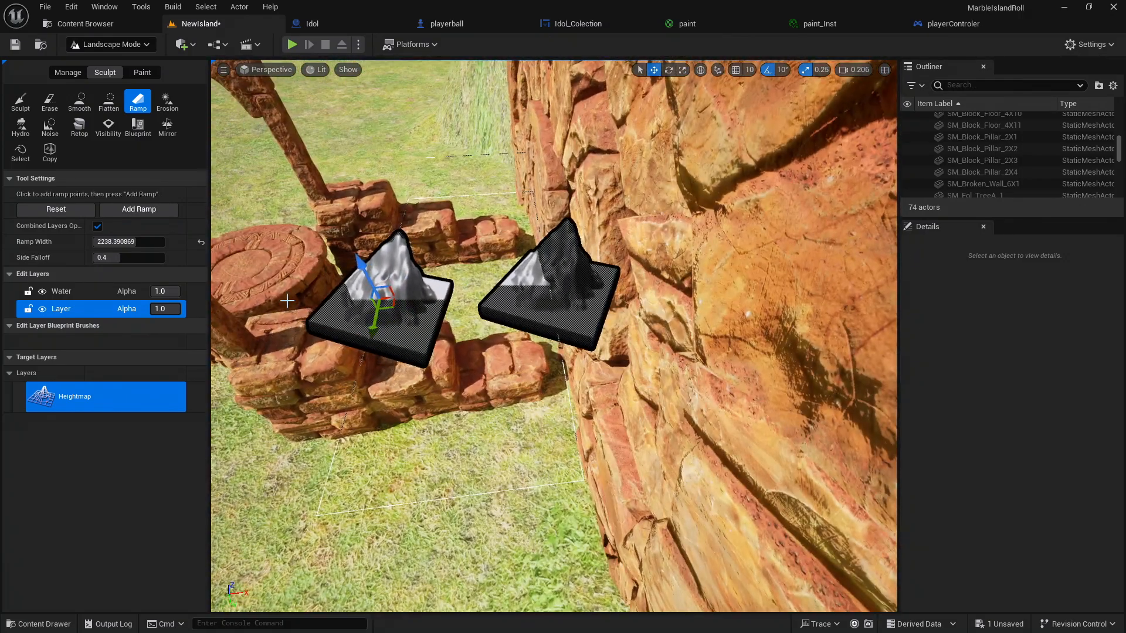
pyautogui.moveTo(139, 240); pyautogui.dragTo(133, 240)
pyautogui.moveTo(370, 271); pyautogui.dragTo(342, 289)
pyautogui.moveTo(363, 295); pyautogui.dragTo(311, 308, button='right')
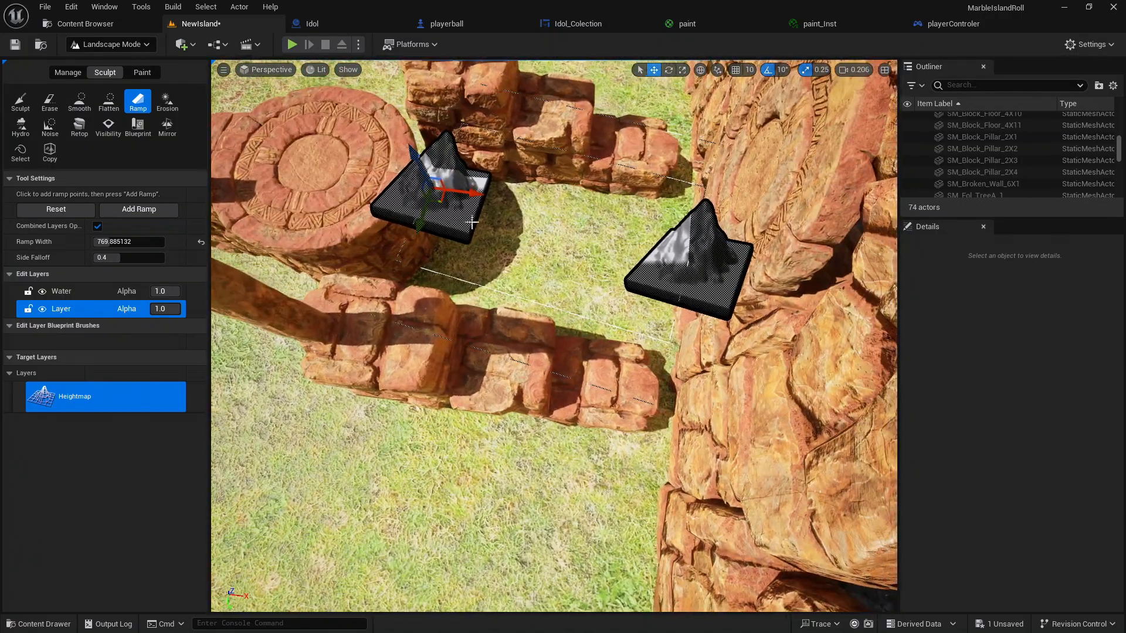
pyautogui.hotkey('ctrl', 'z')
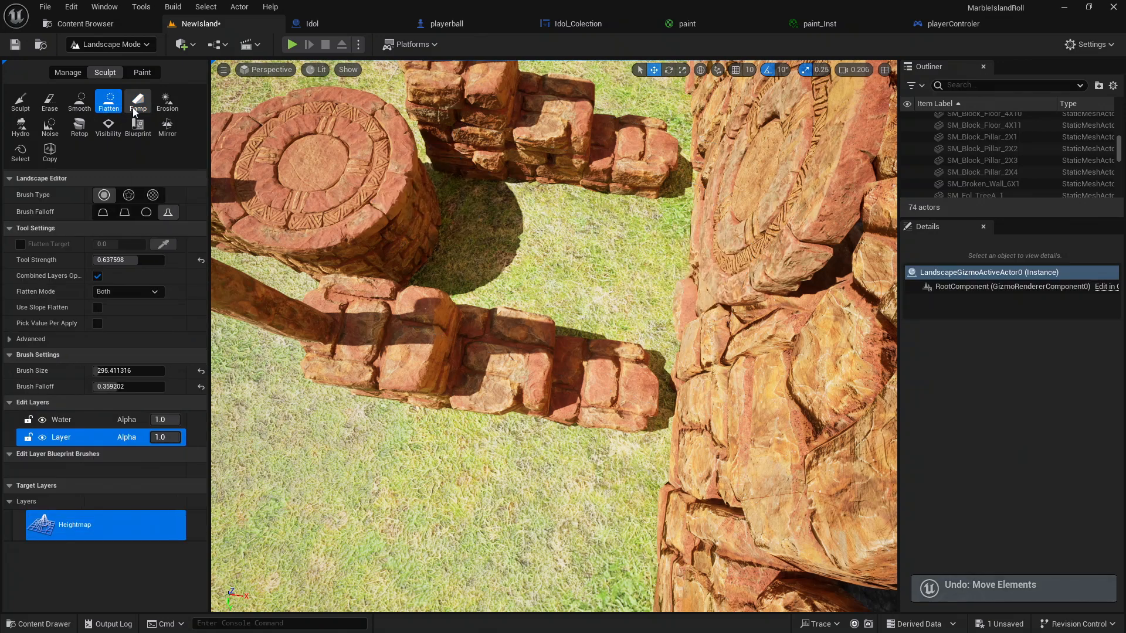
pyautogui.click(399, 186)
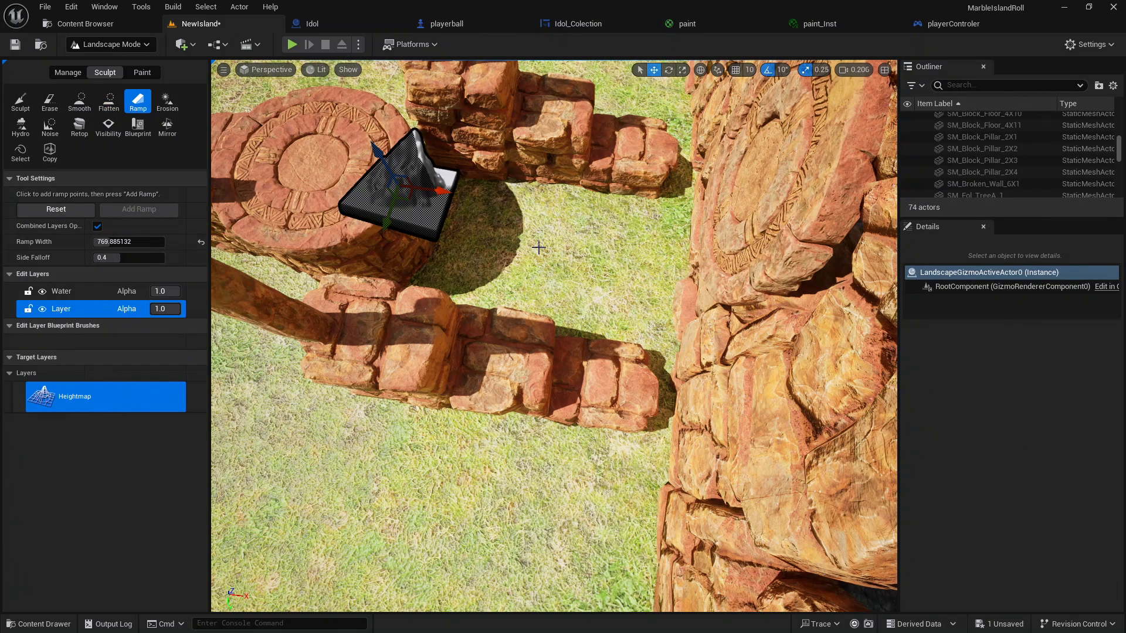
pyautogui.click(673, 285)
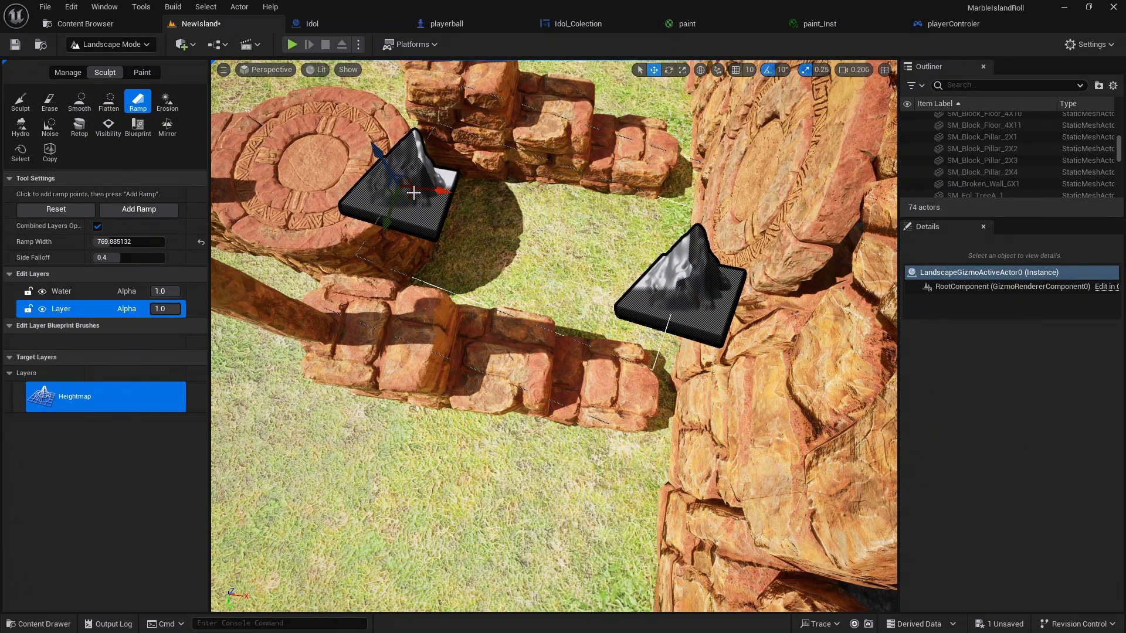
pyautogui.moveTo(383, 219); pyautogui.dragTo(319, 126)
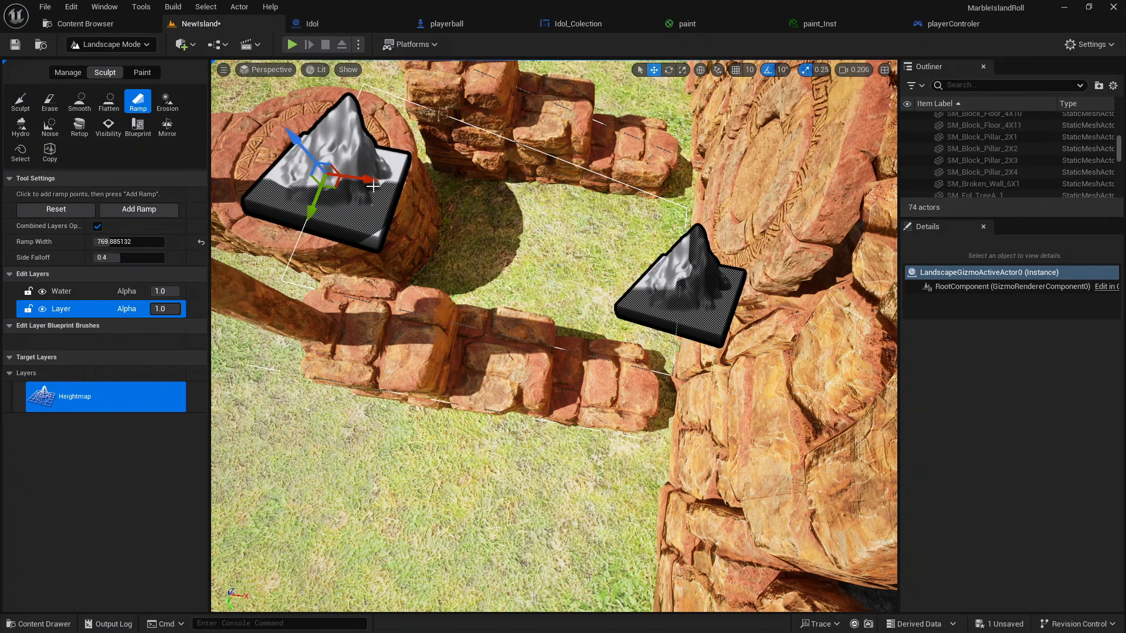
pyautogui.moveTo(373, 187); pyautogui.dragTo(352, 153)
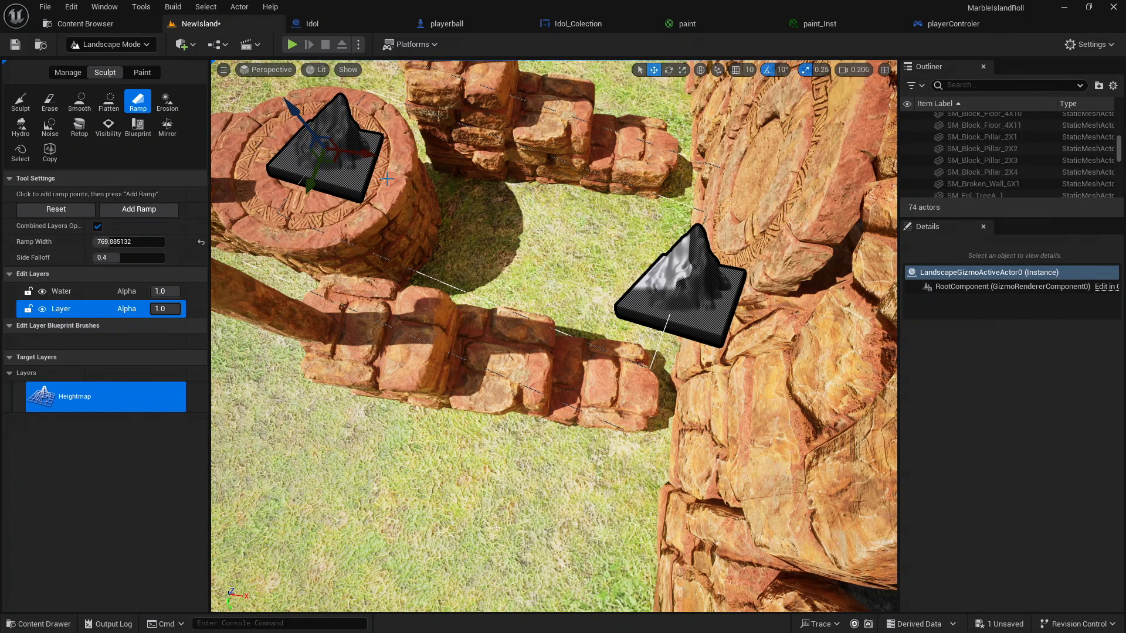
pyautogui.hotkey('ctrl', 'z')
# Place ramp points between the low walls, near the round platform and the arch, and raise the platform-side point to the platform's height
pyautogui.click(146, 106)
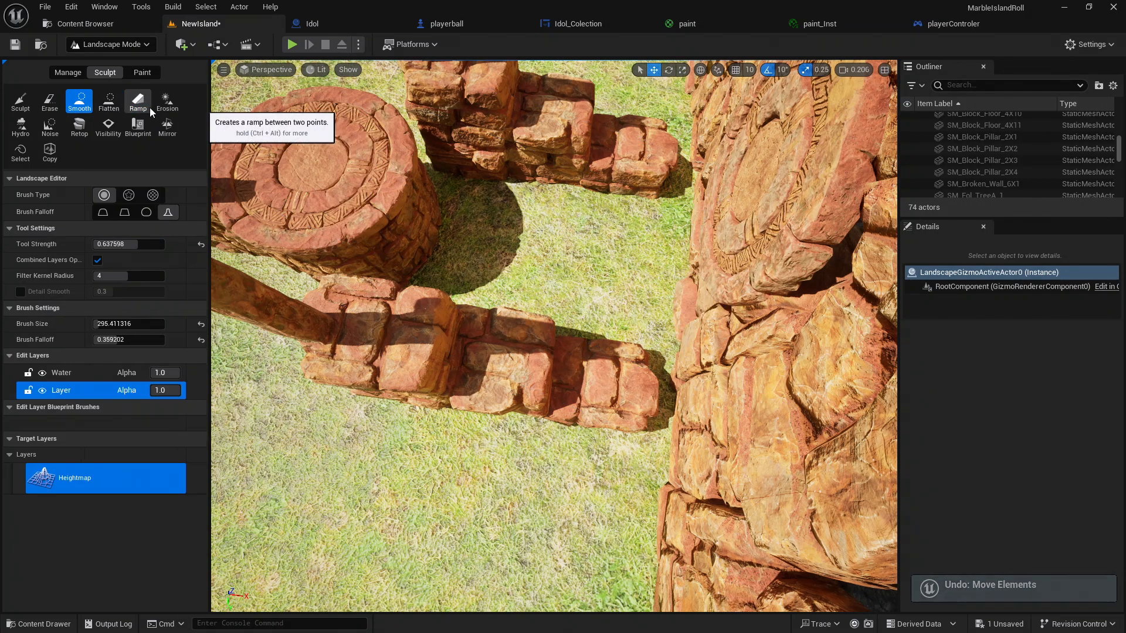
pyautogui.click(438, 234)
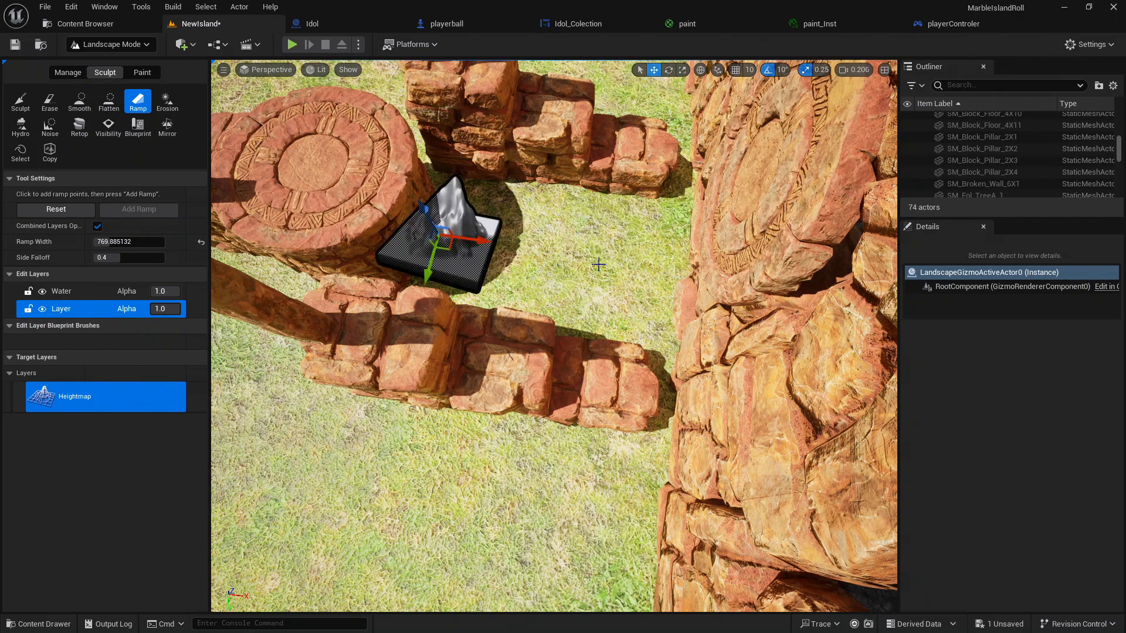
pyautogui.click(649, 271)
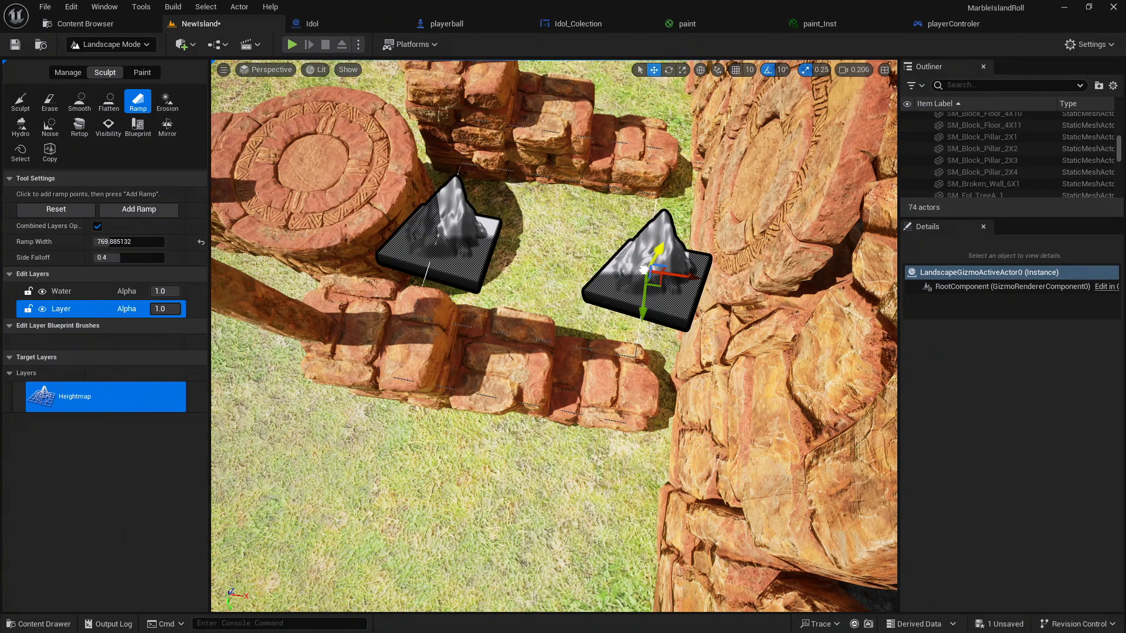
pyautogui.moveTo(569, 254); pyautogui.dragTo(311, 212, button='right')
pyautogui.press('w')
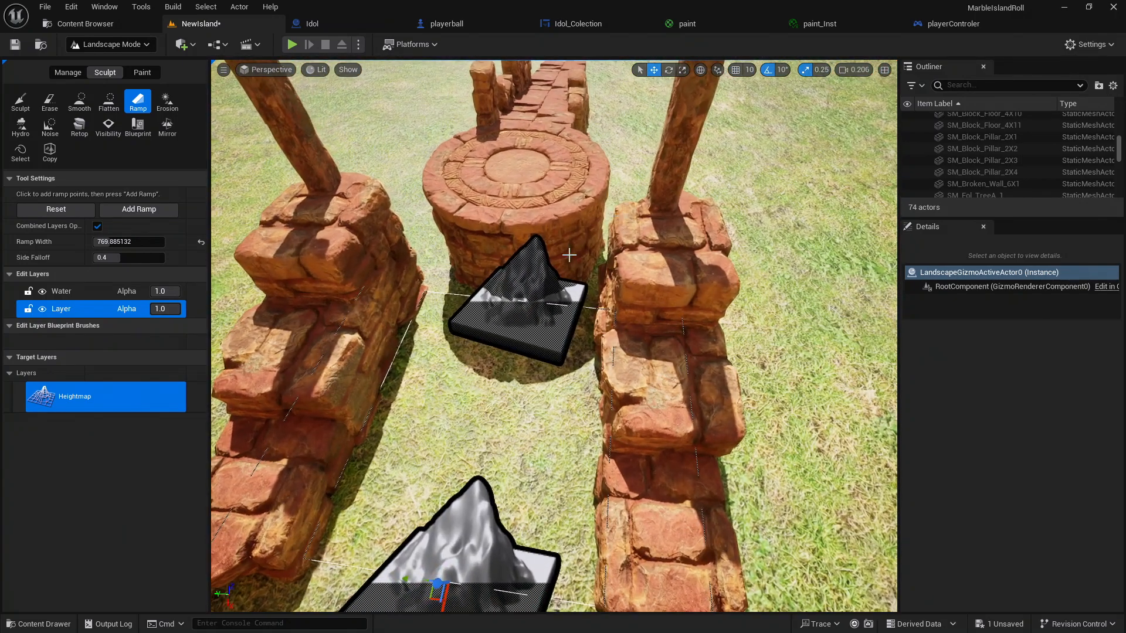
pyautogui.moveTo(512, 270); pyautogui.dragTo(501, 158)
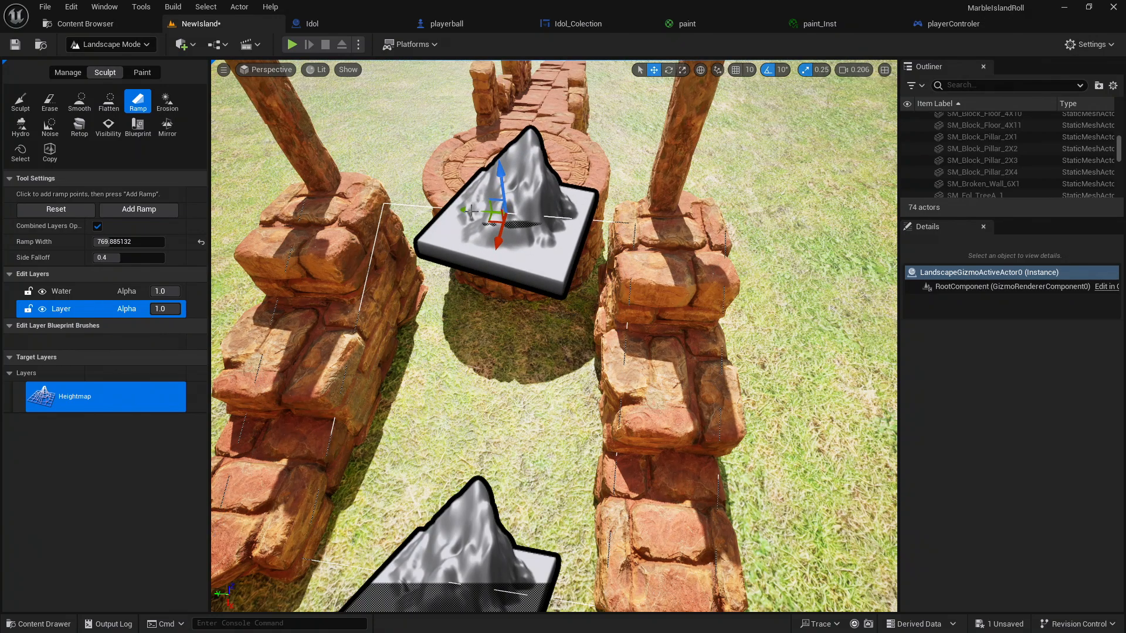
pyautogui.moveTo(471, 211); pyautogui.dragTo(456, 211)
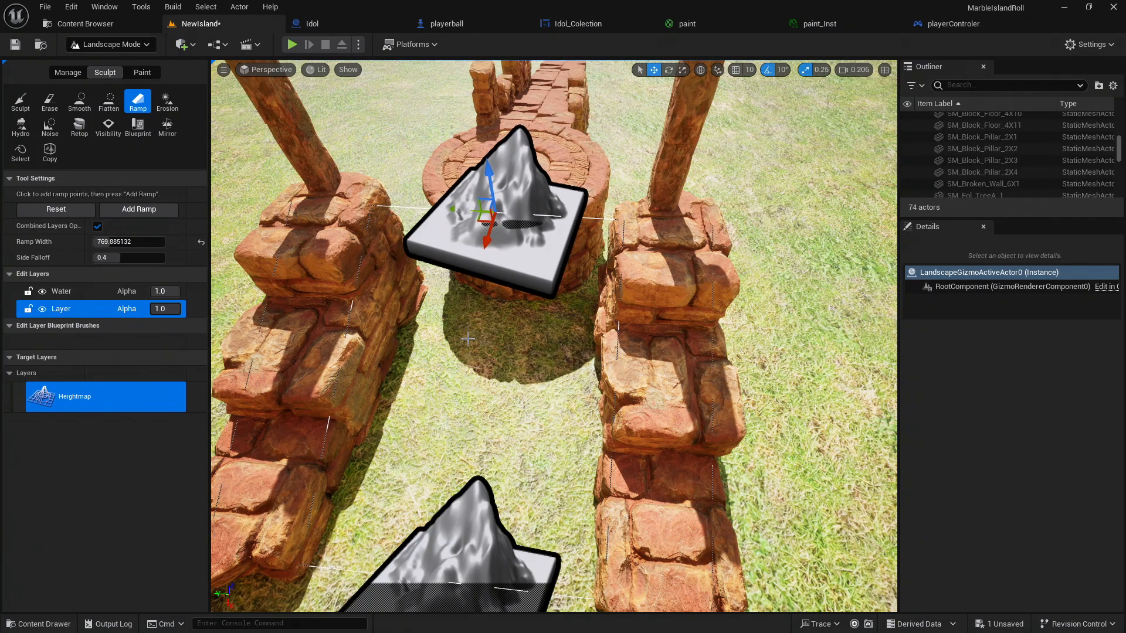
# Set the ramp width to about 878 and add the landscape ramp between the two low walls
pyautogui.press('s')
pyautogui.moveTo(456, 211); pyautogui.dragTo(622, 214, button='right')
pyautogui.press('a')
pyautogui.press('w')
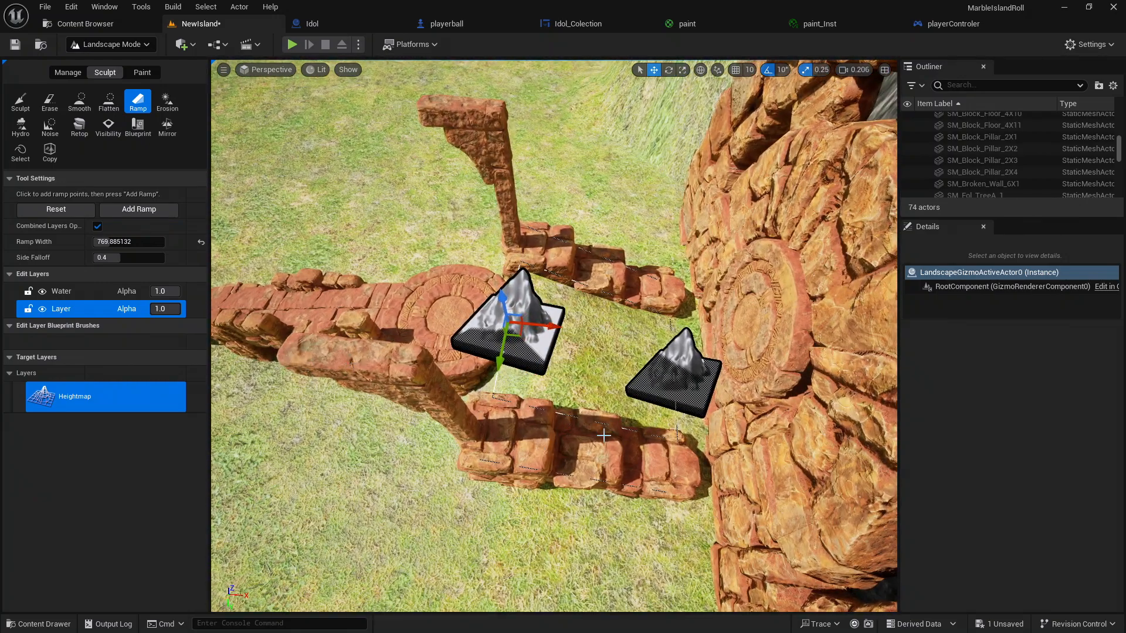
pyautogui.press('d')
pyautogui.moveTo(604, 435); pyautogui.dragTo(369, 295, button='right')
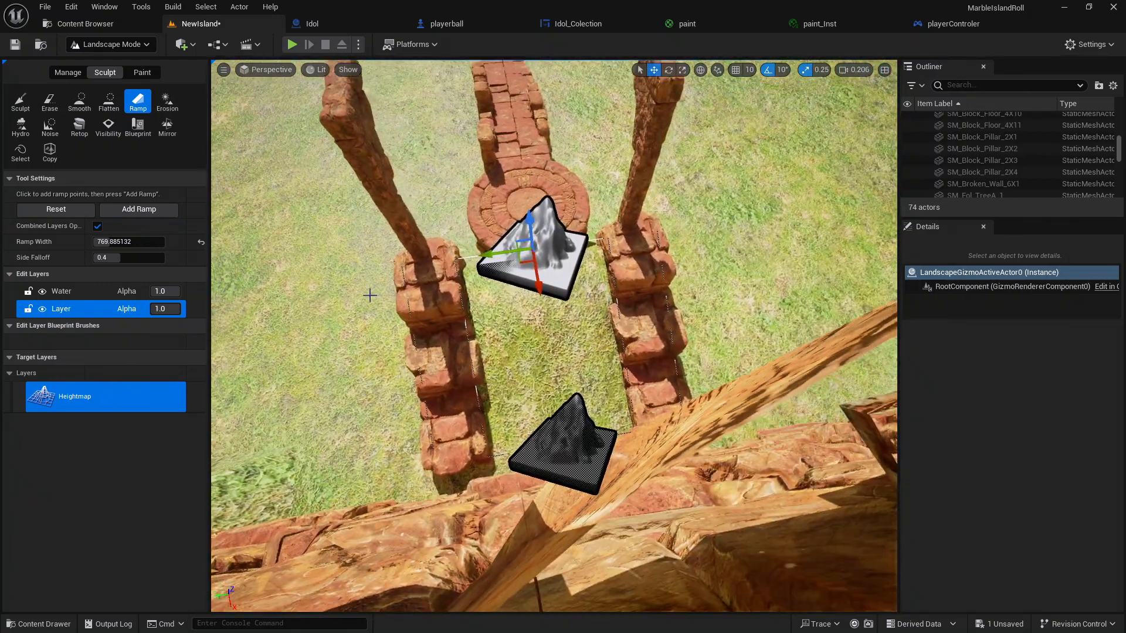
pyautogui.moveTo(100, 241)
pyautogui.mouseDown()
pyautogui.moveTo(116, 241)
pyautogui.moveTo(103, 241)
pyautogui.mouseUp()
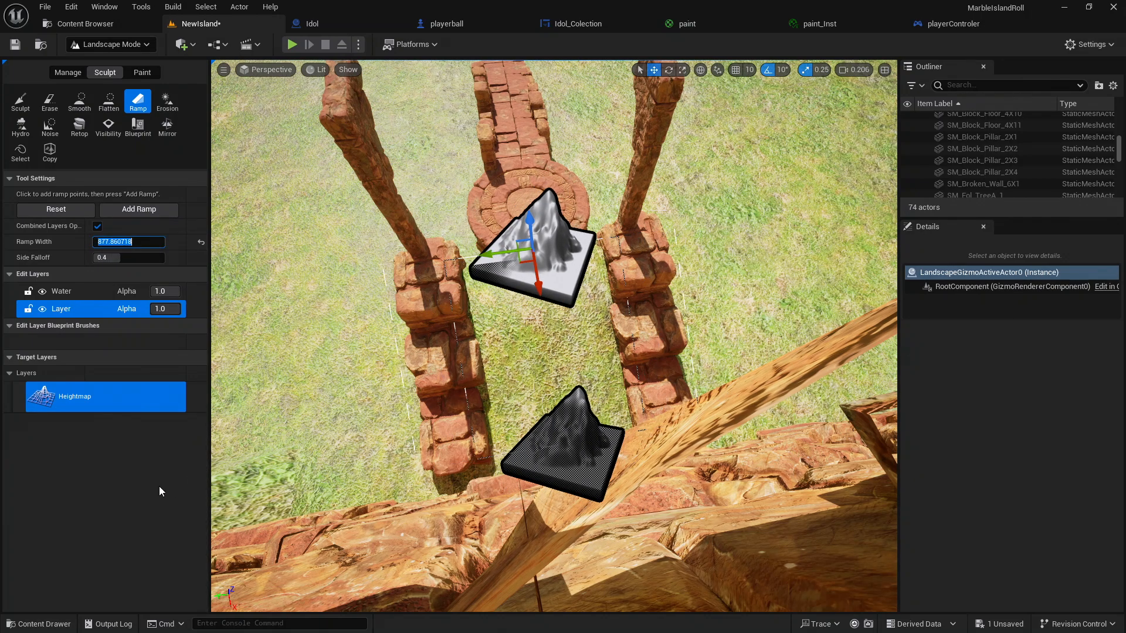
pyautogui.press('Return')
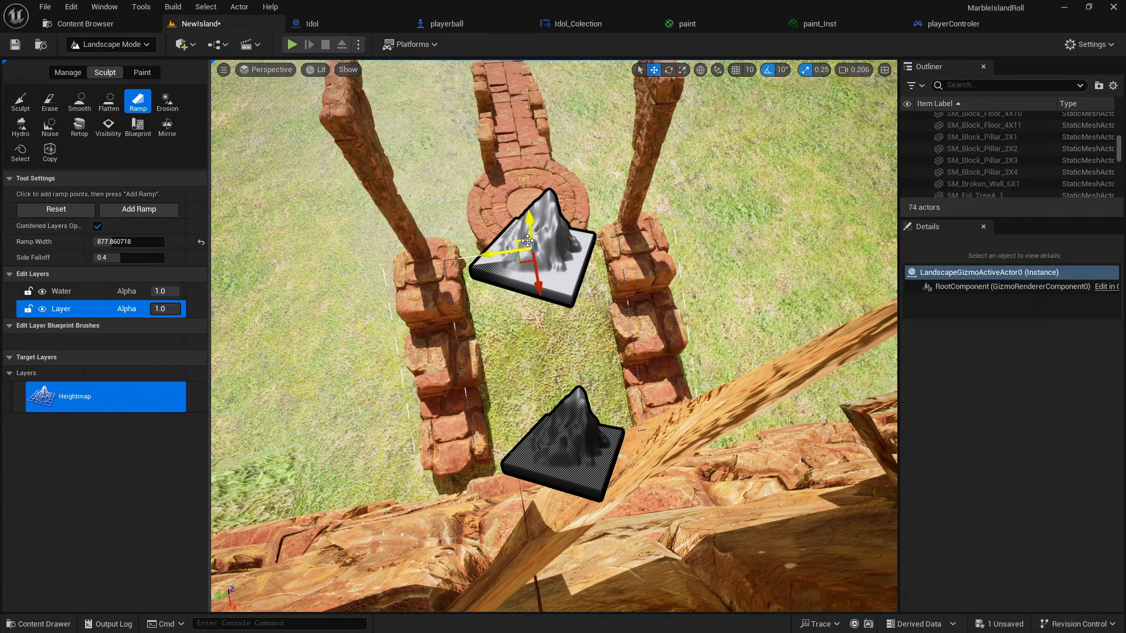
pyautogui.moveTo(554, 336); pyautogui.dragTo(481, 317, button='right')
pyautogui.press('w')
pyautogui.press('s')
pyautogui.press('w')
pyautogui.press('d')
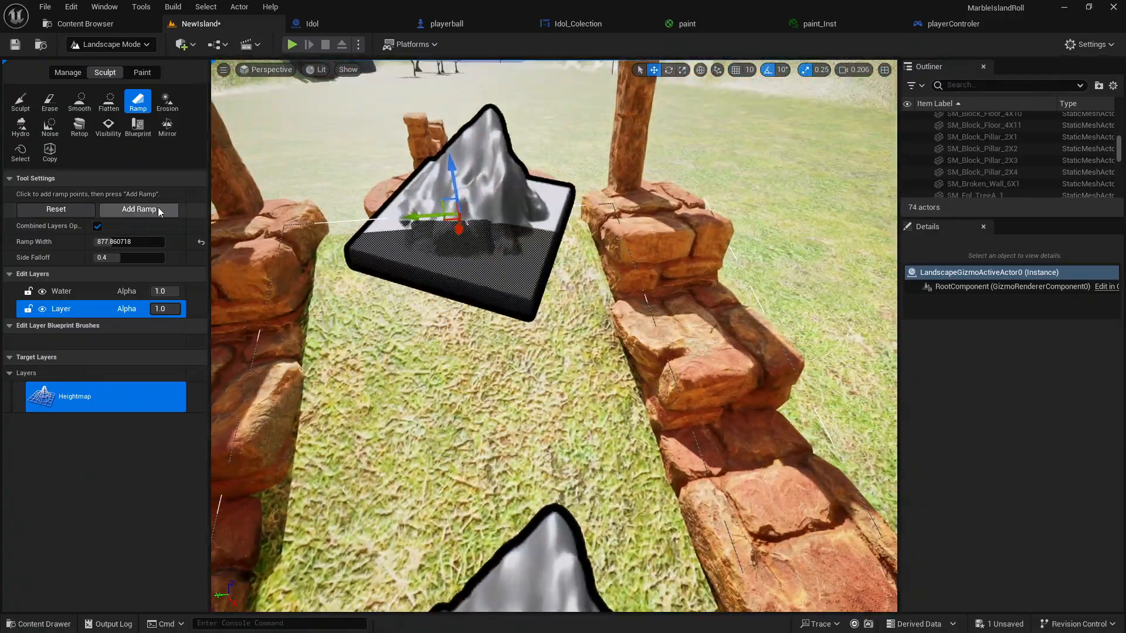
# Widen the ramp to about 961, shift its platform-side point slightly sideways, and return to the Flatten tool
pyautogui.moveTo(111, 241); pyautogui.dragTo(113, 241)
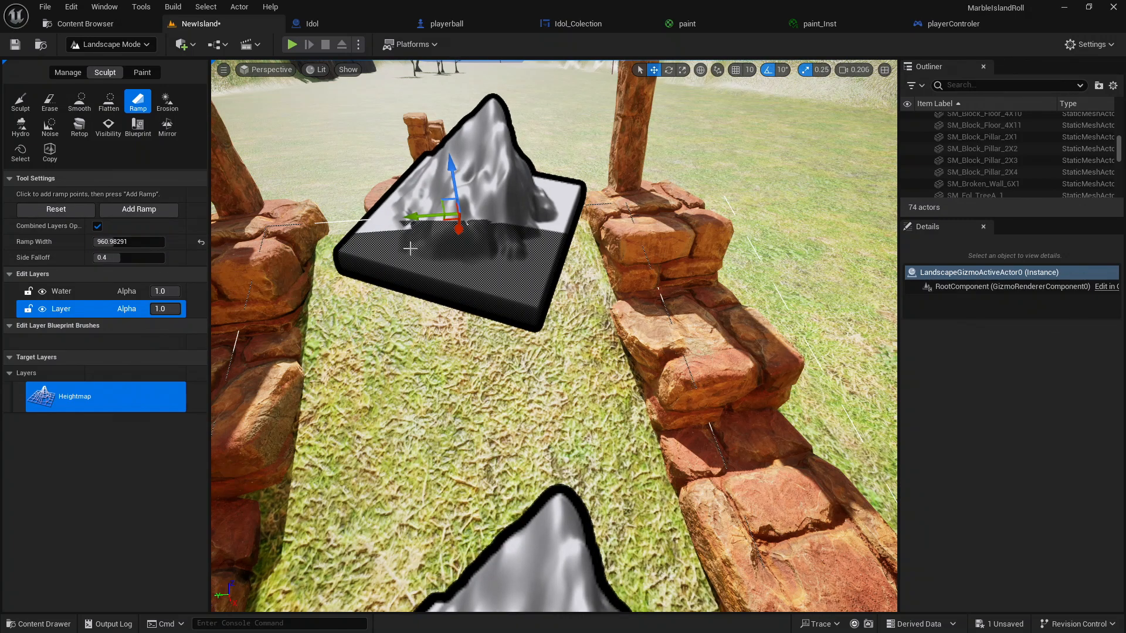
pyautogui.moveTo(411, 220); pyautogui.dragTo(420, 221)
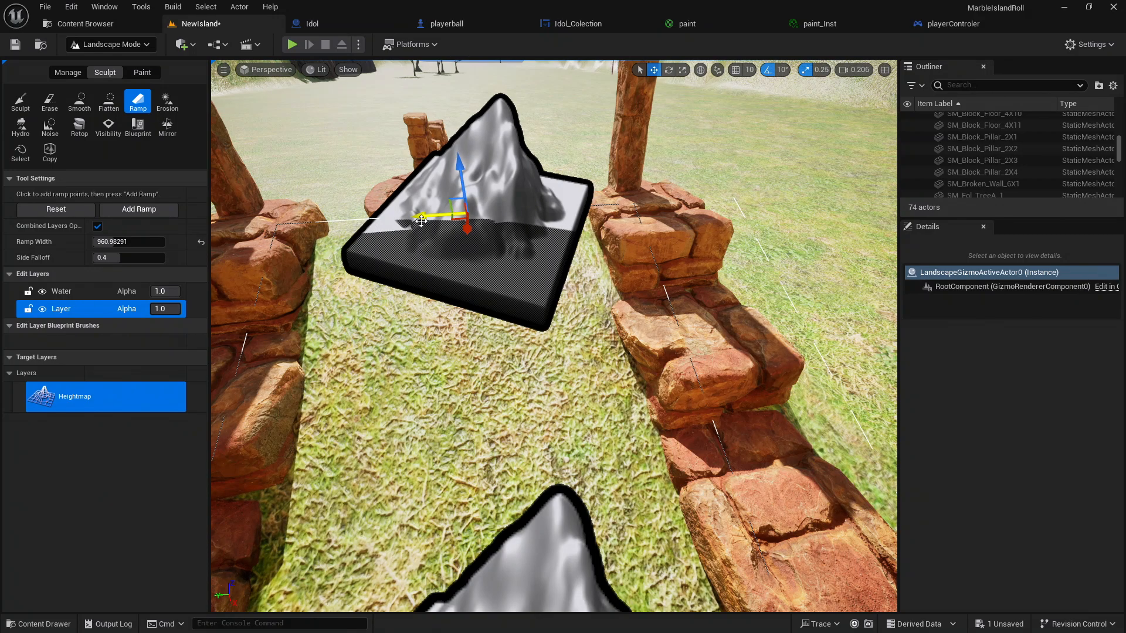
pyautogui.moveTo(421, 221); pyautogui.dragTo(621, 328, button='right')
pyautogui.press('s')
pyautogui.press('a')
pyautogui.press('d')
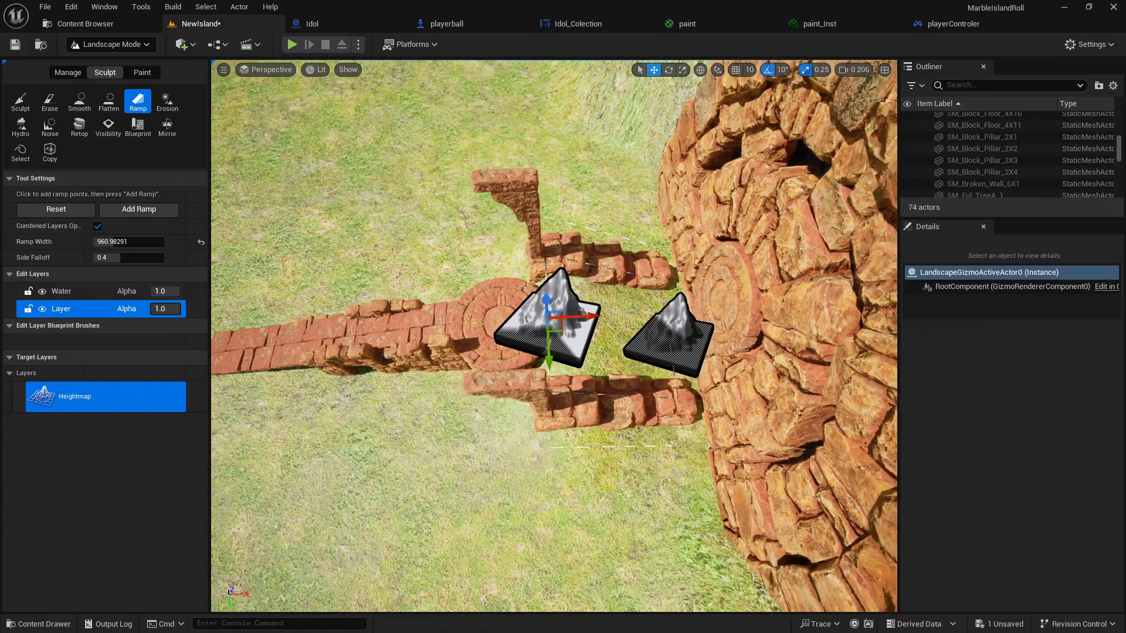
pyautogui.press('Escape')
pyautogui.click(113, 108)
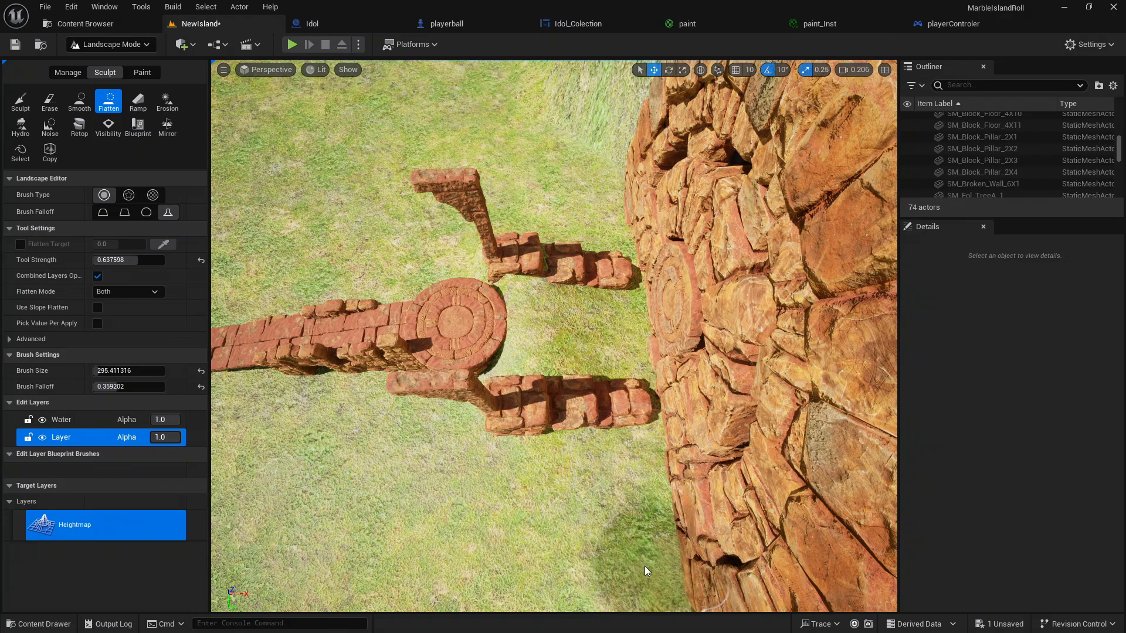
# Place an SM_Rock_Wall_6X1_2 piece along the side of the sloping stone walkway
pyautogui.moveTo(645, 571); pyautogui.dragTo(605, 504, button='right')
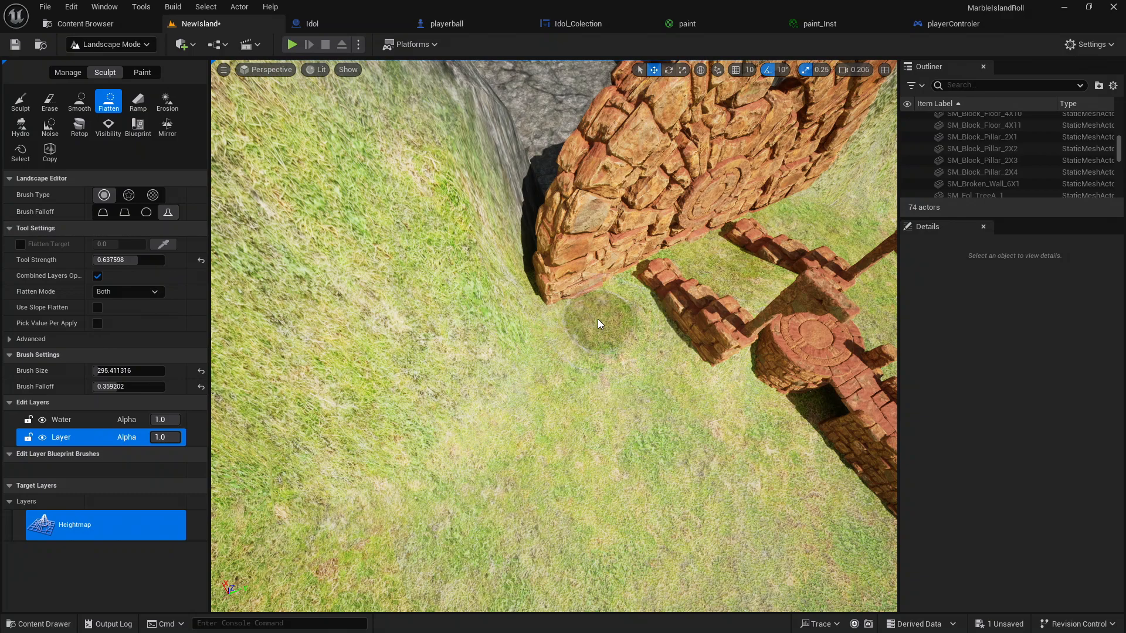
pyautogui.moveTo(607, 329); pyautogui.dragTo(651, 359, button='right')
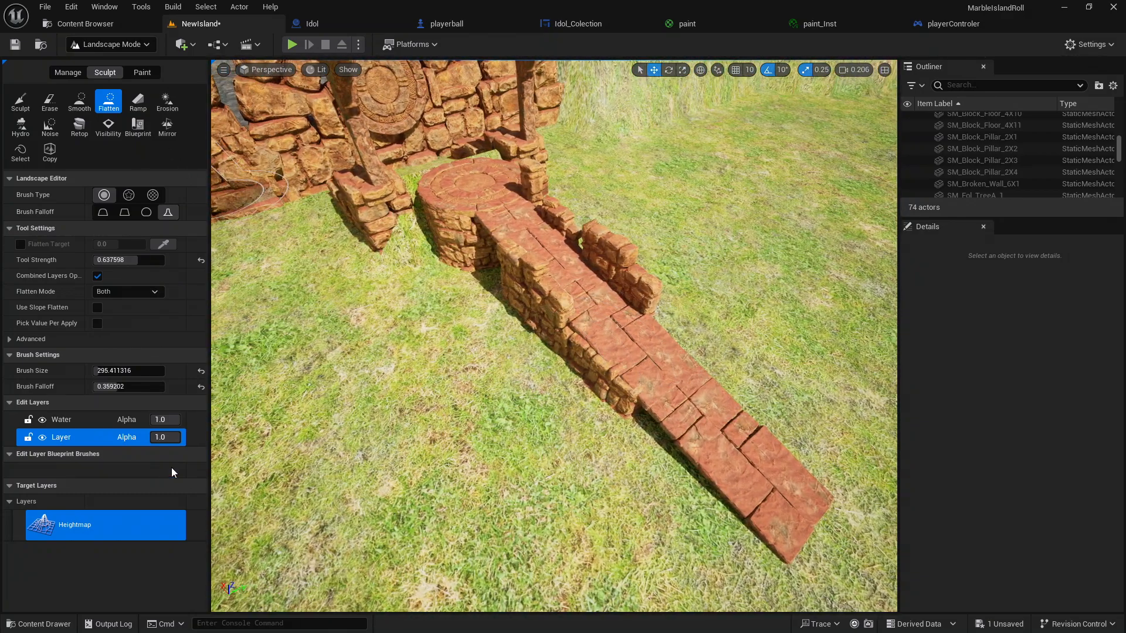
pyautogui.click(35, 624)
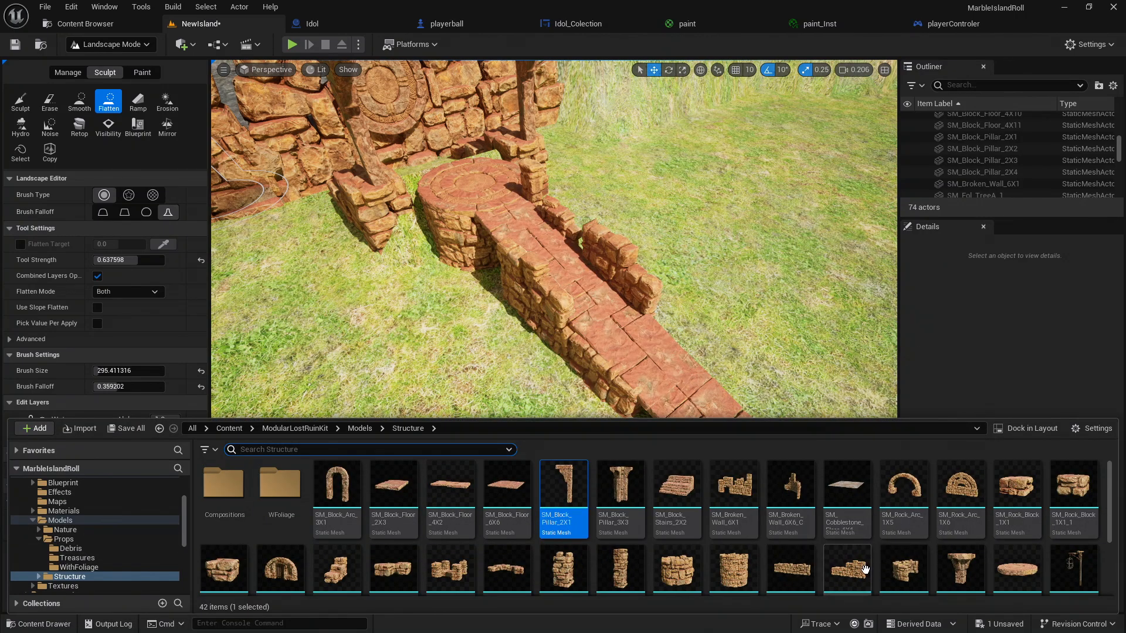
pyautogui.moveTo(865, 569); pyautogui.dragTo(491, 378)
pyautogui.moveTo(491, 378); pyautogui.dragTo(595, 346, button='right')
# Switch to Selection mode and delete the wall piece just placed beside the stone walkway
pyautogui.click(103, 45)
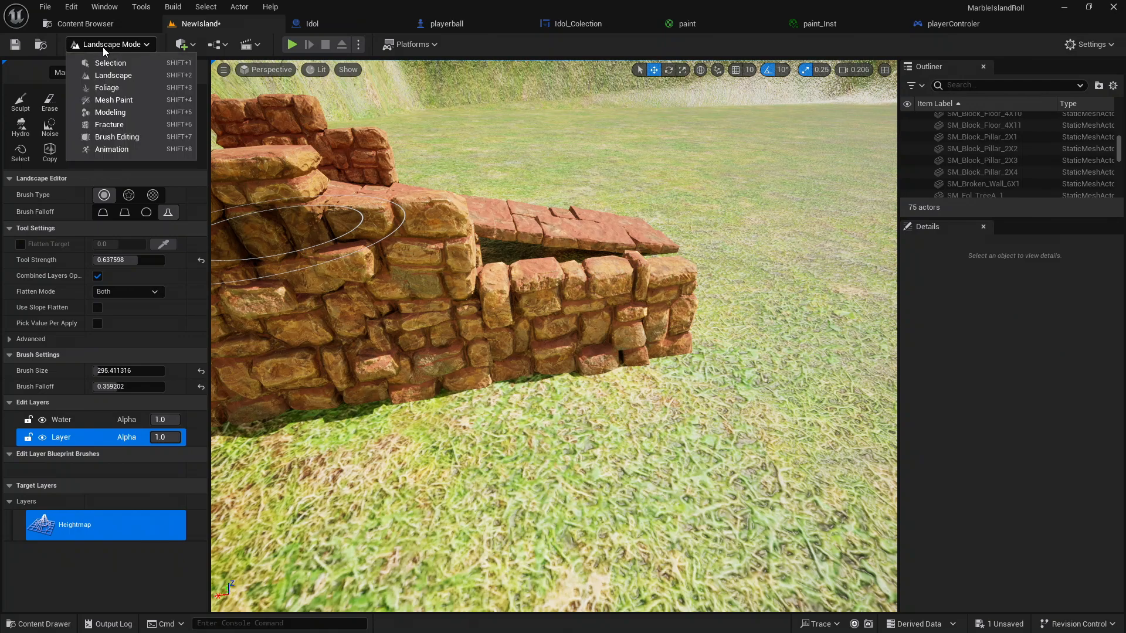
pyautogui.click(107, 61)
pyautogui.click(317, 307)
pyautogui.press('Delete')
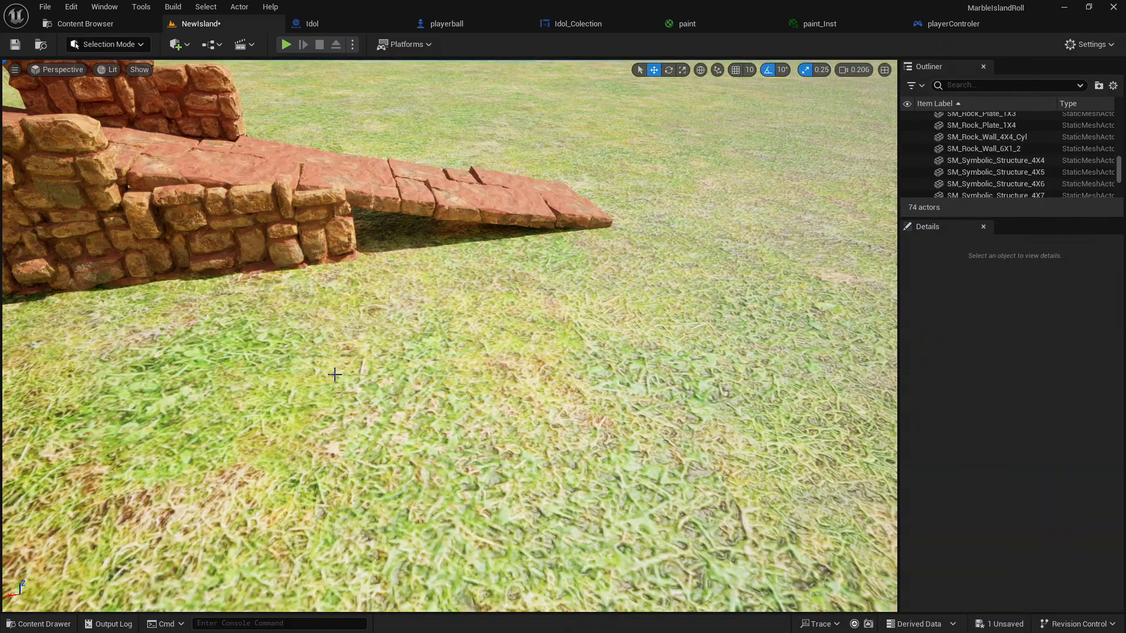
# Look through the Structure meshes and try an SM_Block_Pillar_3X3 on the grass near the walkway's low end
pyautogui.moveTo(335, 374); pyautogui.dragTo(307, 359, button='right')
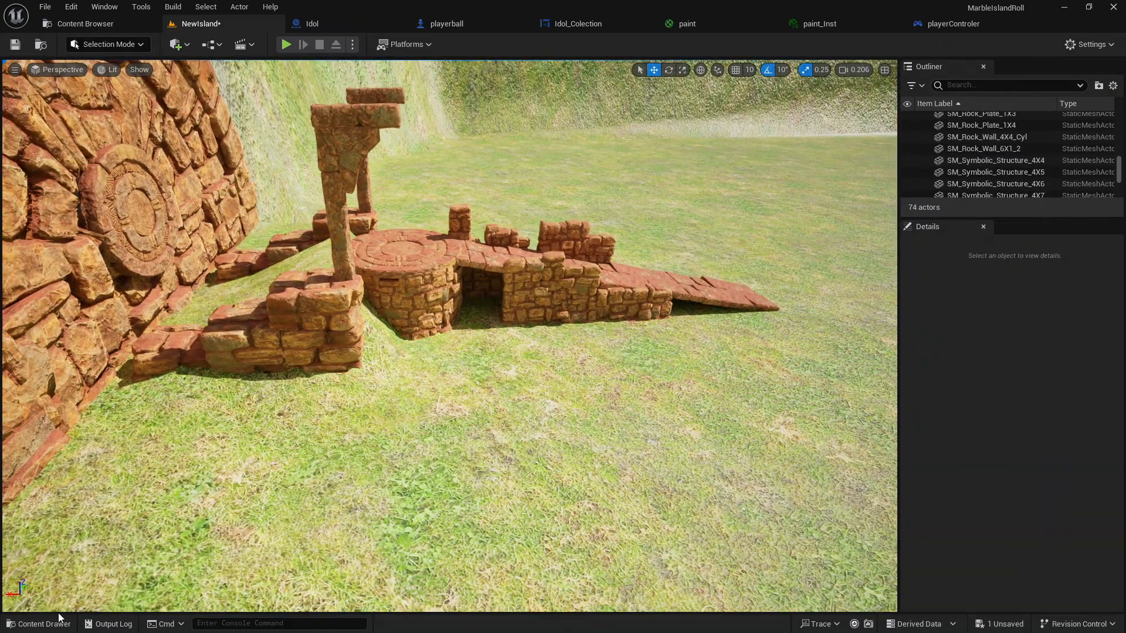
pyautogui.click(42, 623)
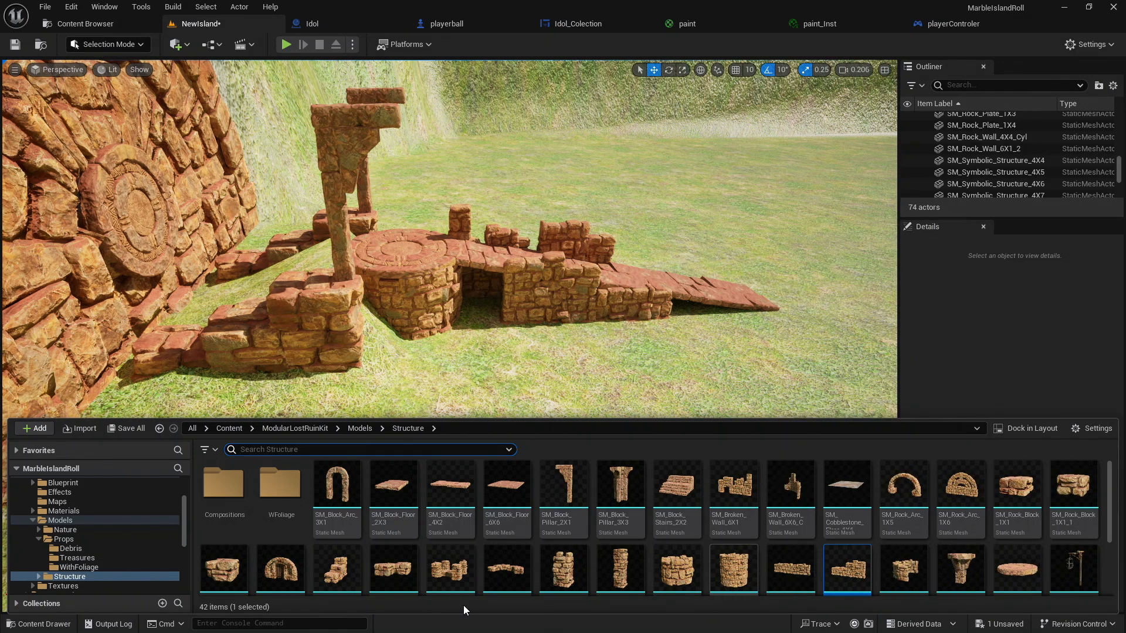
pyautogui.scroll(-3, 791, 527)
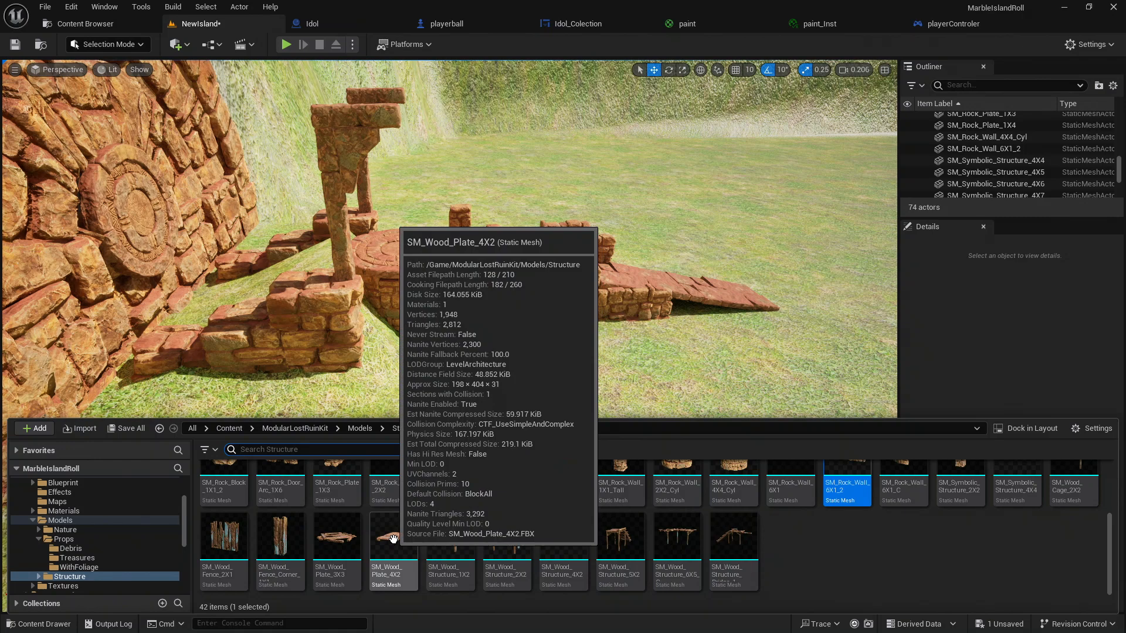
pyautogui.scroll(3, 600, 539)
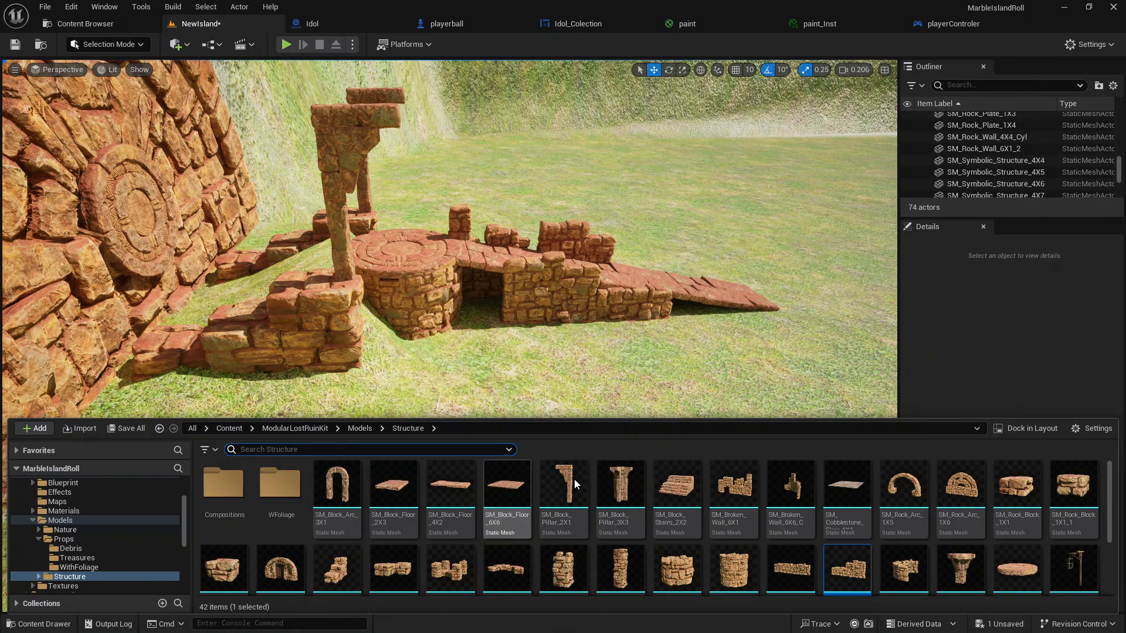
pyautogui.click(621, 487)
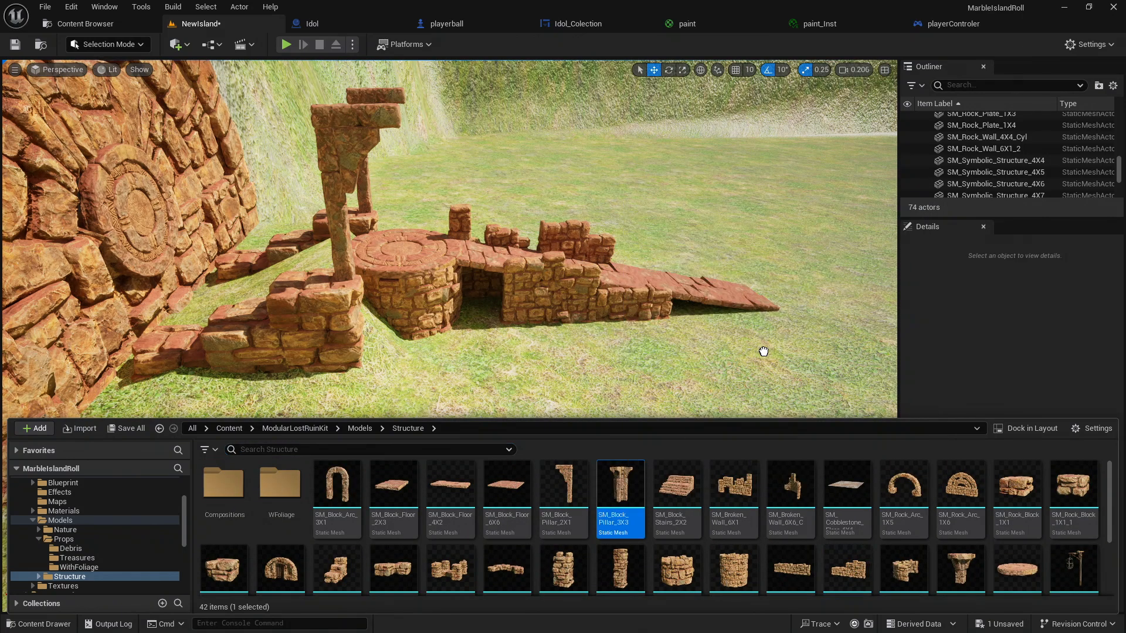
pyautogui.moveTo(777, 341); pyautogui.dragTo(777, 342)
pyautogui.moveTo(777, 342)
pyautogui.mouseDown(button='right')
pyautogui.moveTo(850, 323)
pyautogui.moveTo(777, 337)
pyautogui.mouseUp(button='right')
pyautogui.press('Delete')
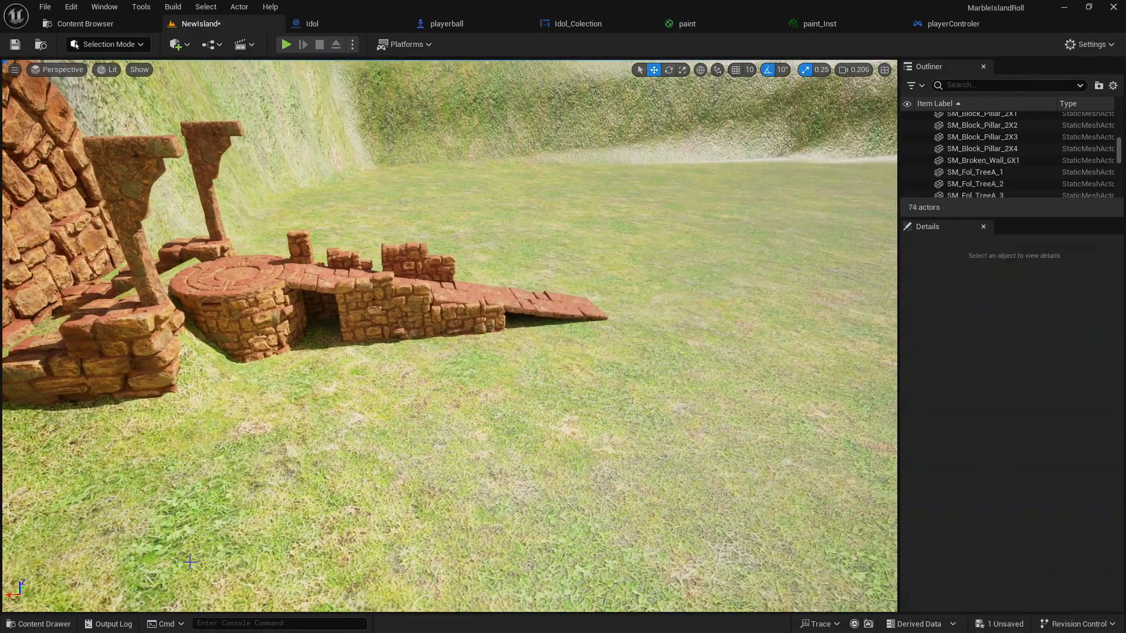
# Check the Compositions subfolder of the Structure meshes for a suitable piece and return to the Structure folder
pyautogui.click(38, 624)
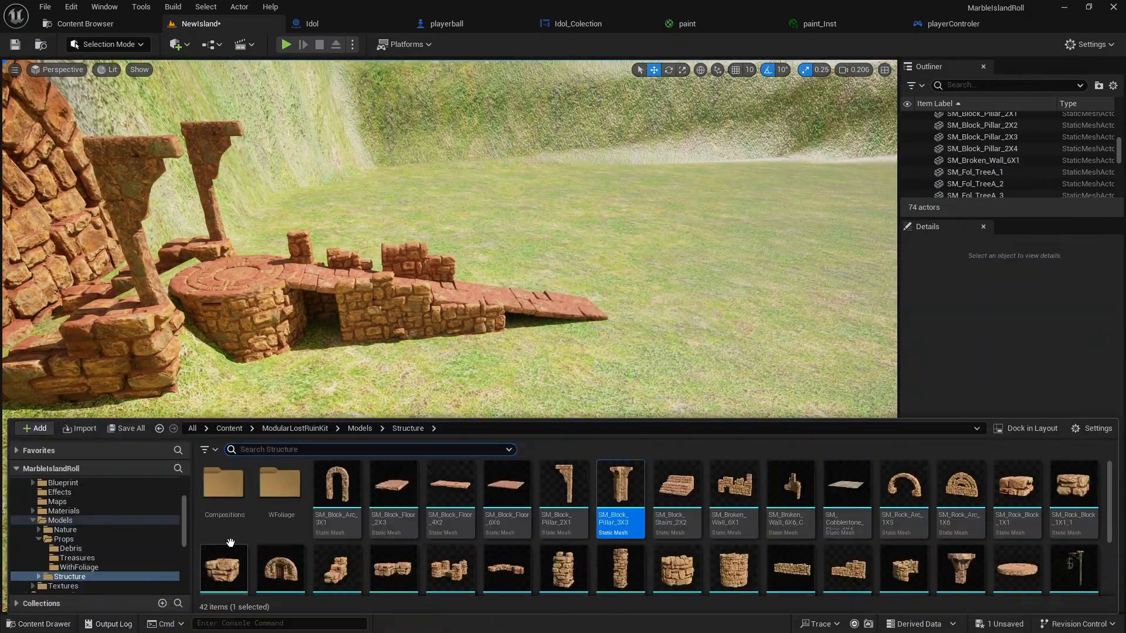
pyautogui.click(238, 501)
pyautogui.doubleClick(229, 496)
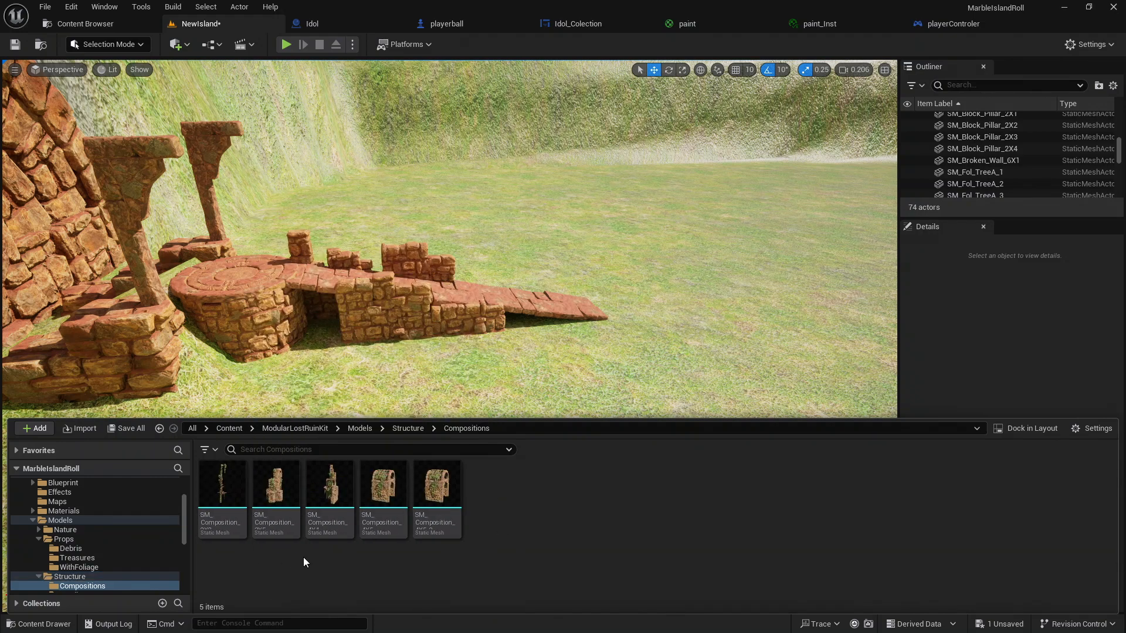
pyautogui.hotkey('alt', 'Left')
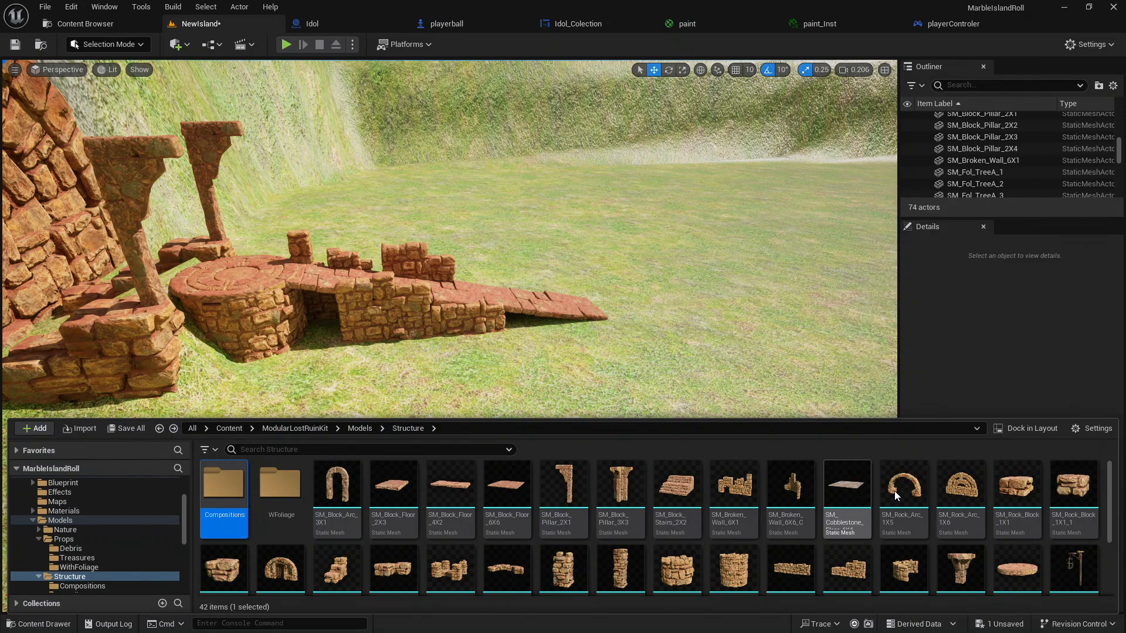
# Try an SM_Cobblestone_Floor_6X6 on the grass beyond the ramp's low end, and delete it again
pyautogui.click(850, 491)
pyautogui.moveTo(745, 382); pyautogui.dragTo(768, 319)
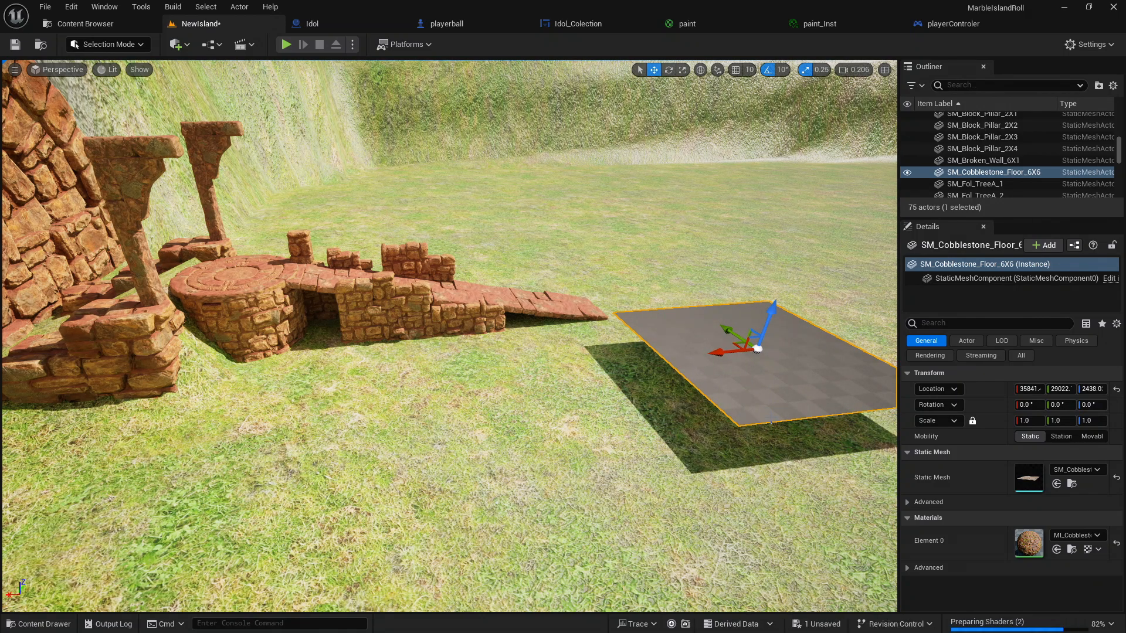
pyautogui.moveTo(771, 423); pyautogui.dragTo(806, 431, button='right')
pyautogui.press('w')
pyautogui.press('s')
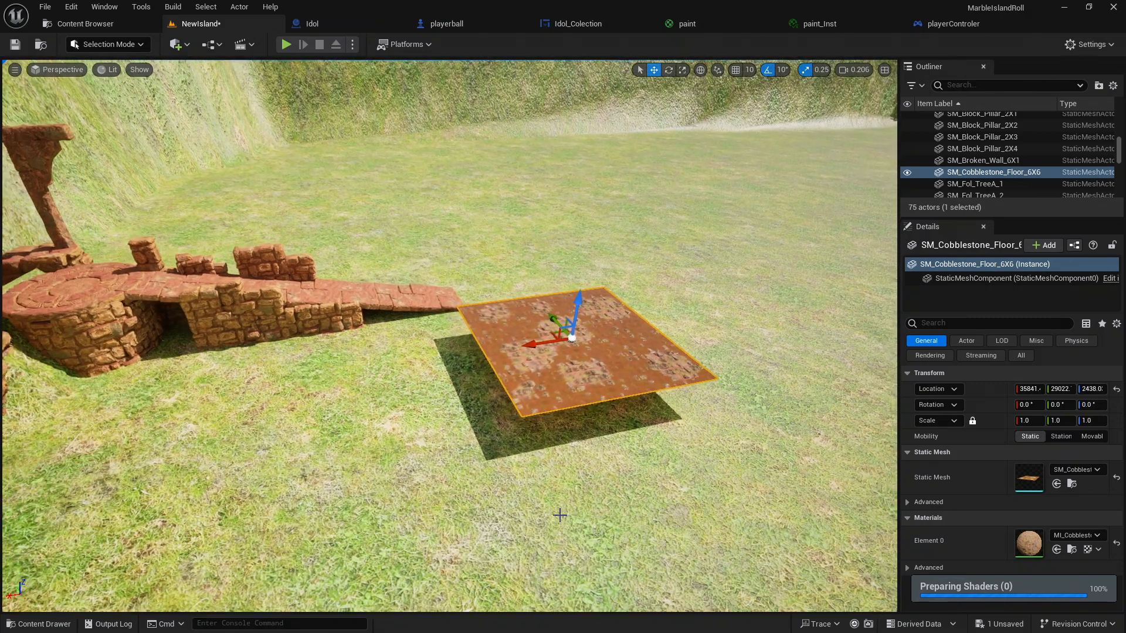
pyautogui.press('Delete')
# Place an SM_Rock_Wall_1X1_Tall in the gap between the round platform and the ramp's side wall, lowered level with the walkway
pyautogui.click(38, 624)
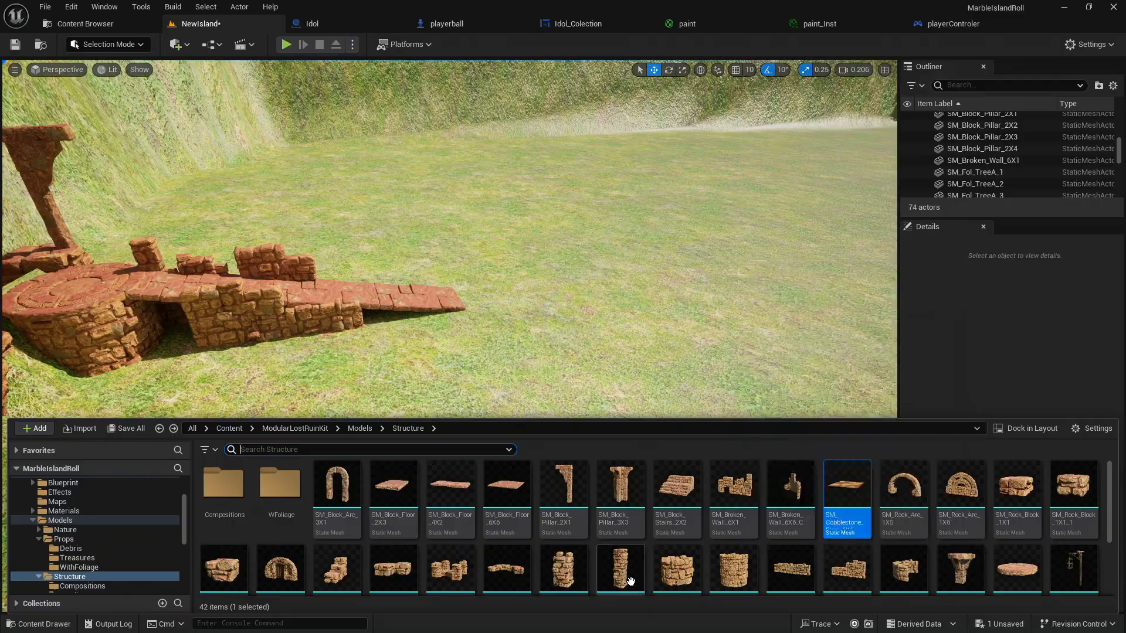
pyautogui.moveTo(633, 578); pyautogui.dragTo(542, 362)
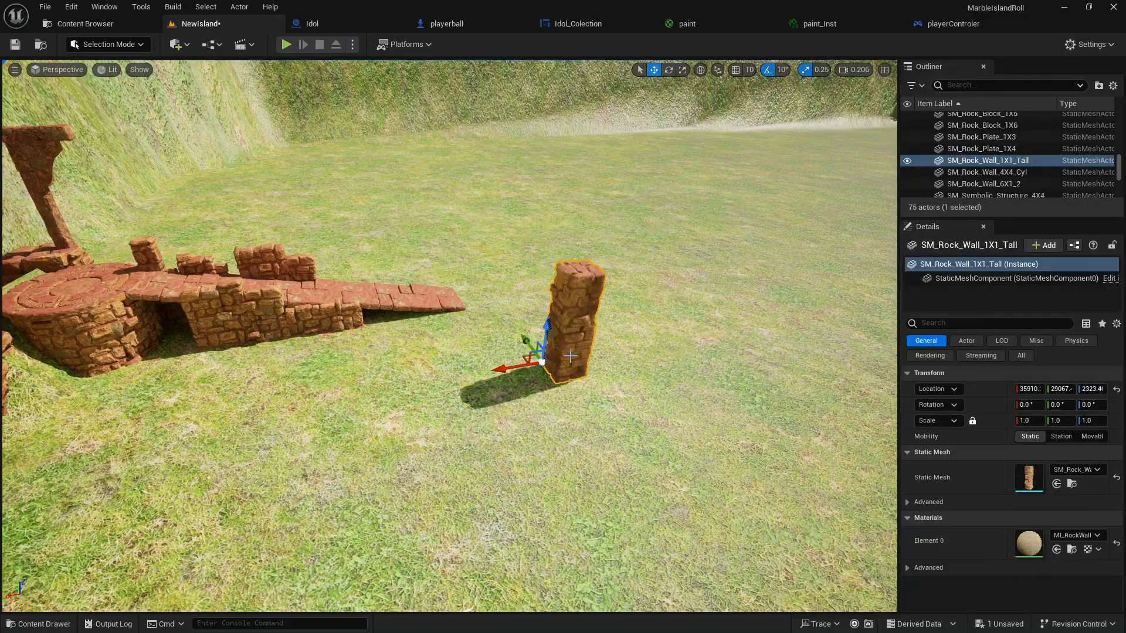
pyautogui.moveTo(562, 355)
pyautogui.mouseDown(button='right')
pyautogui.moveTo(739, 364)
pyautogui.moveTo(446, 352)
pyautogui.moveTo(621, 352)
pyautogui.moveTo(572, 350)
pyautogui.mouseUp(button='right')
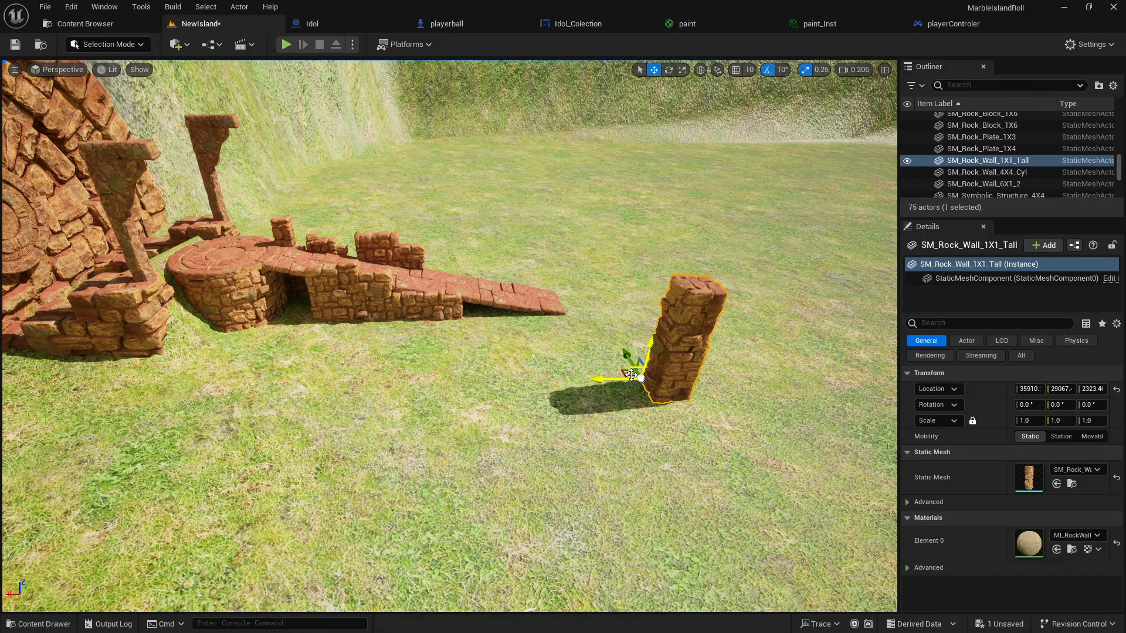
pyautogui.click(625, 373)
pyautogui.click(665, 365)
pyautogui.moveTo(623, 372); pyautogui.dragTo(263, 304)
pyautogui.press('w')
pyautogui.moveTo(264, 304); pyautogui.dragTo(297, 290, button='right')
pyautogui.press('s')
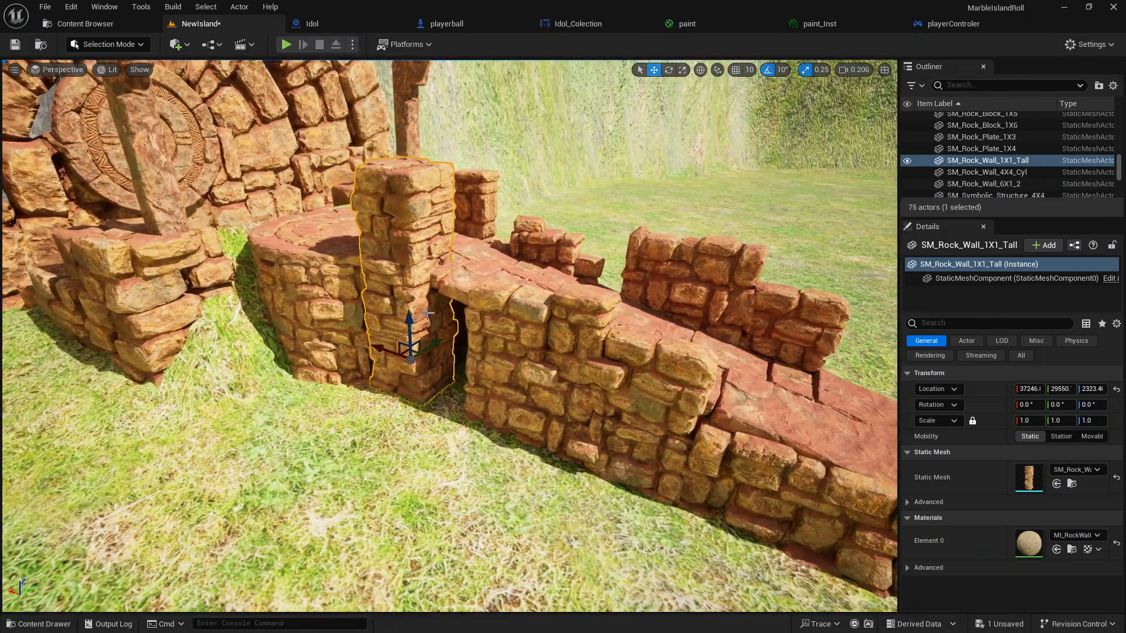
pyautogui.moveTo(413, 321); pyautogui.dragTo(415, 387)
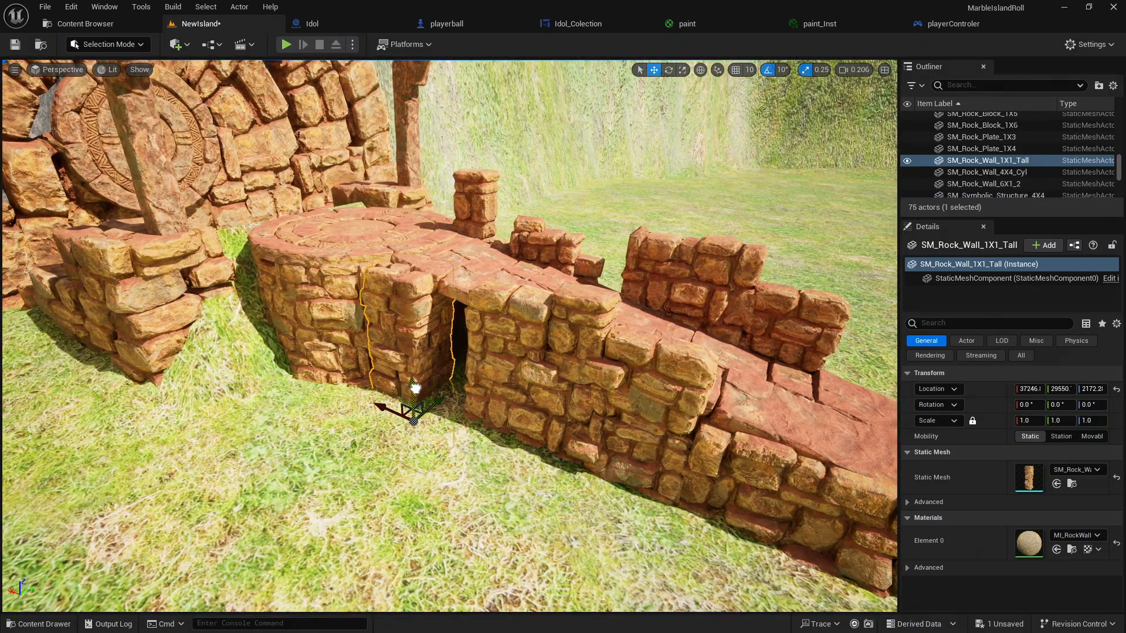
# Unlock the tall wall piece's scale ratio and try a scale of 3 on Z and on Y, resetting each to 1
pyautogui.click(974, 420)
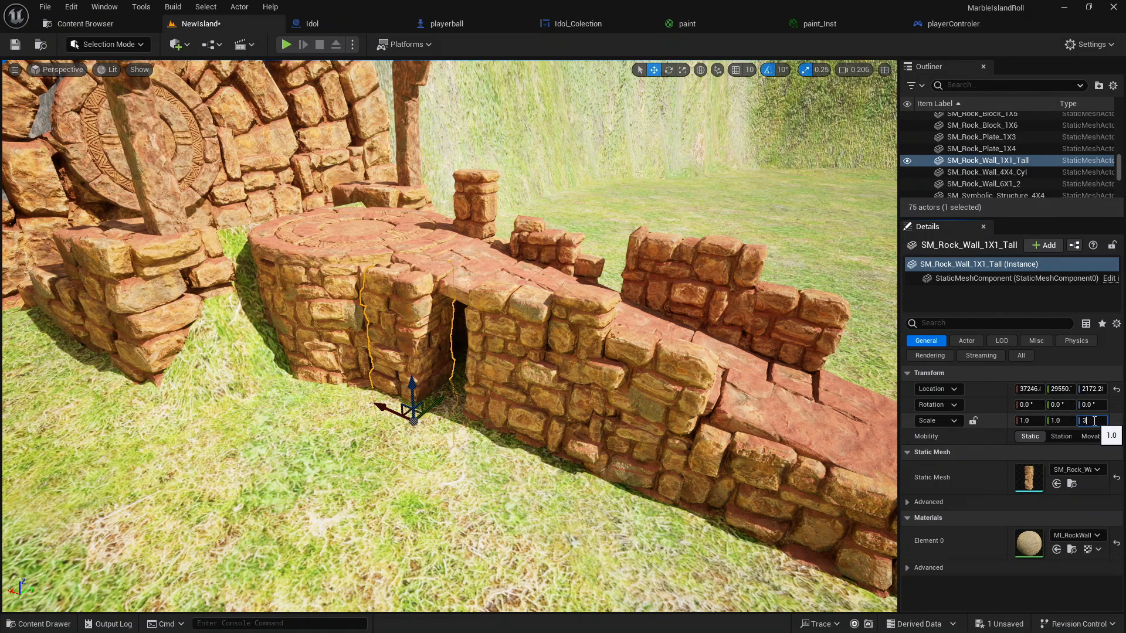
pyautogui.press('Return')
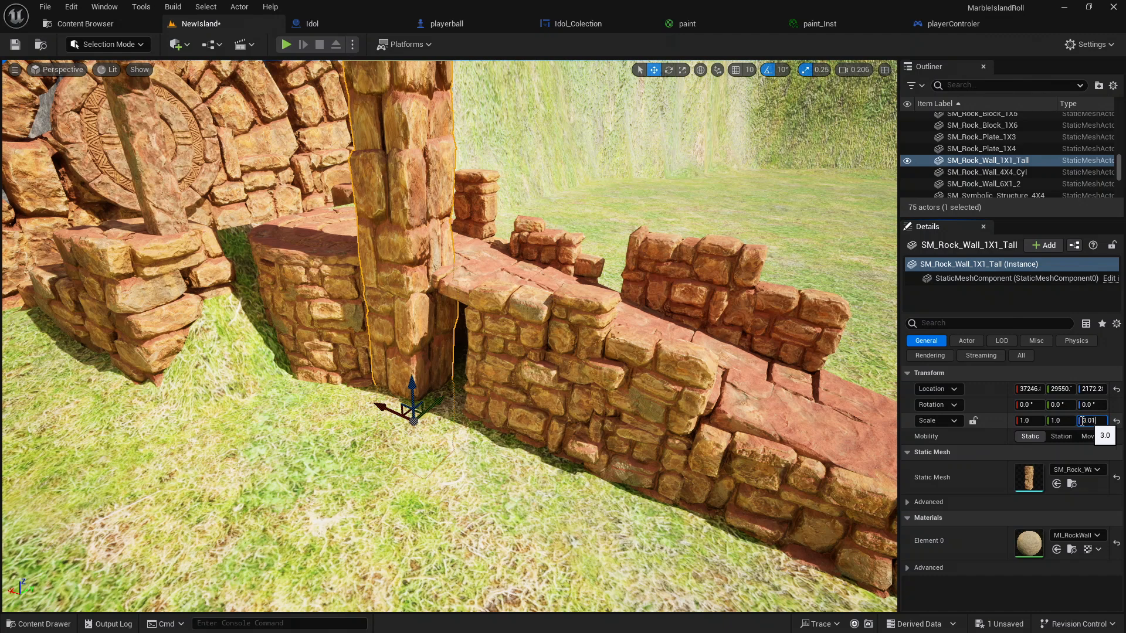
pyautogui.press('Return')
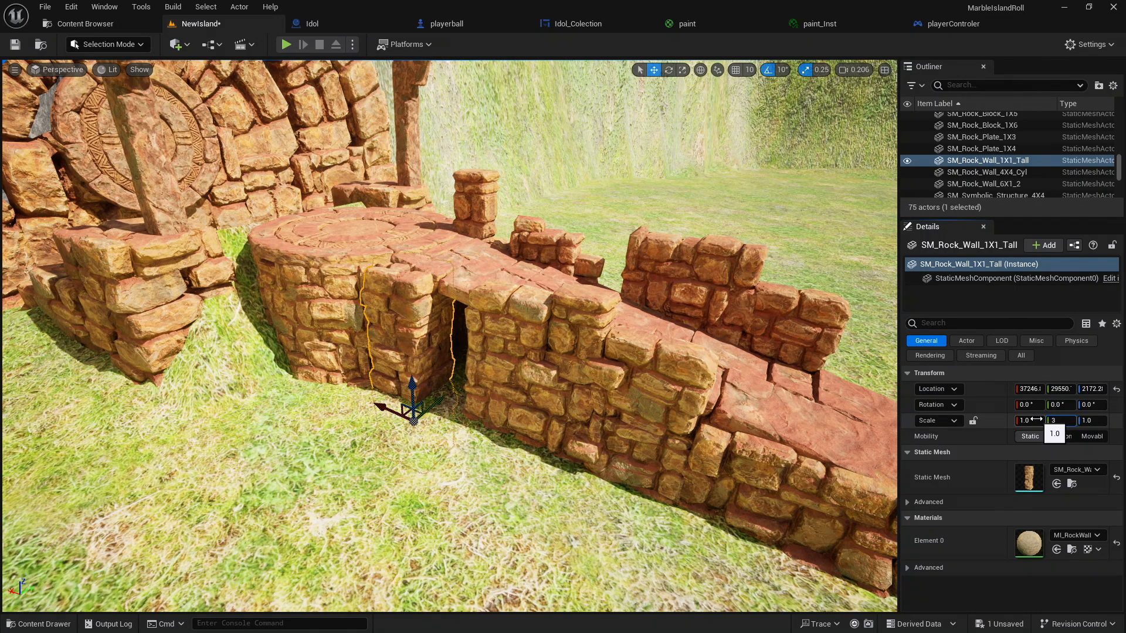
pyautogui.press('Return')
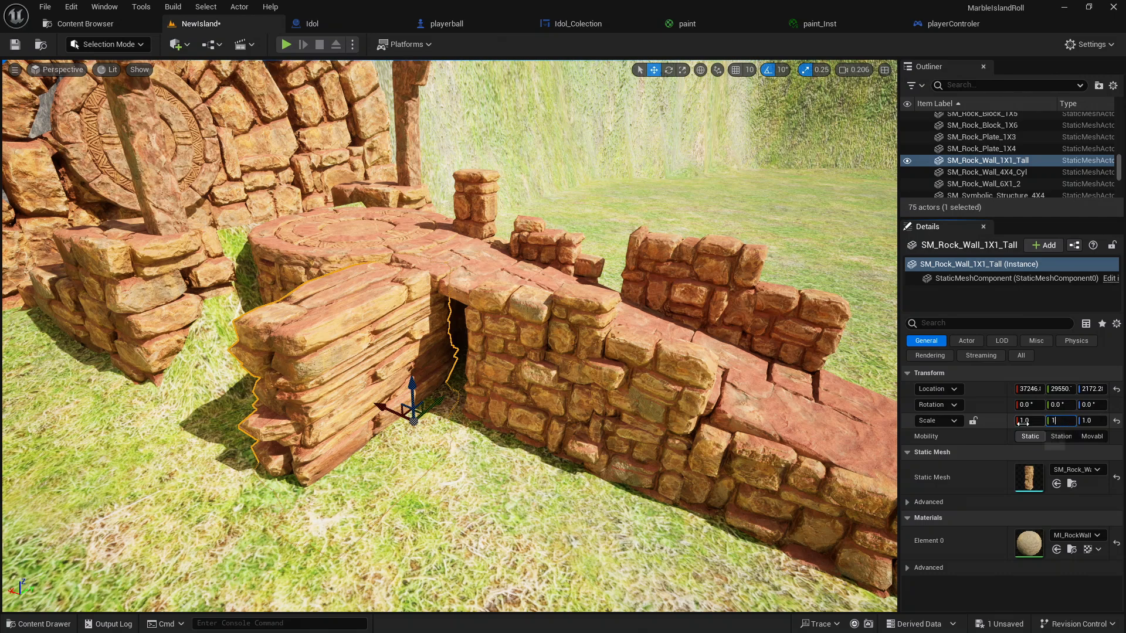
# Set the tall wall piece's X scale to 1.5 after trying 3 and 2
pyautogui.moveTo(1022, 423); pyautogui.dragTo(1013, 424)
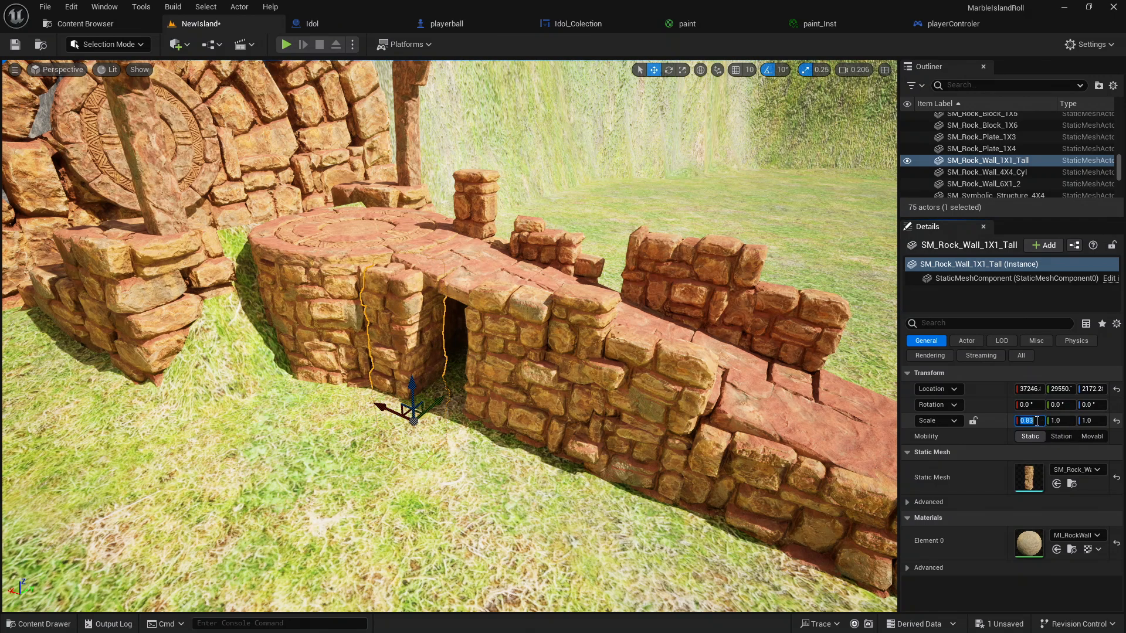
pyautogui.write('3')
pyautogui.press('Return')
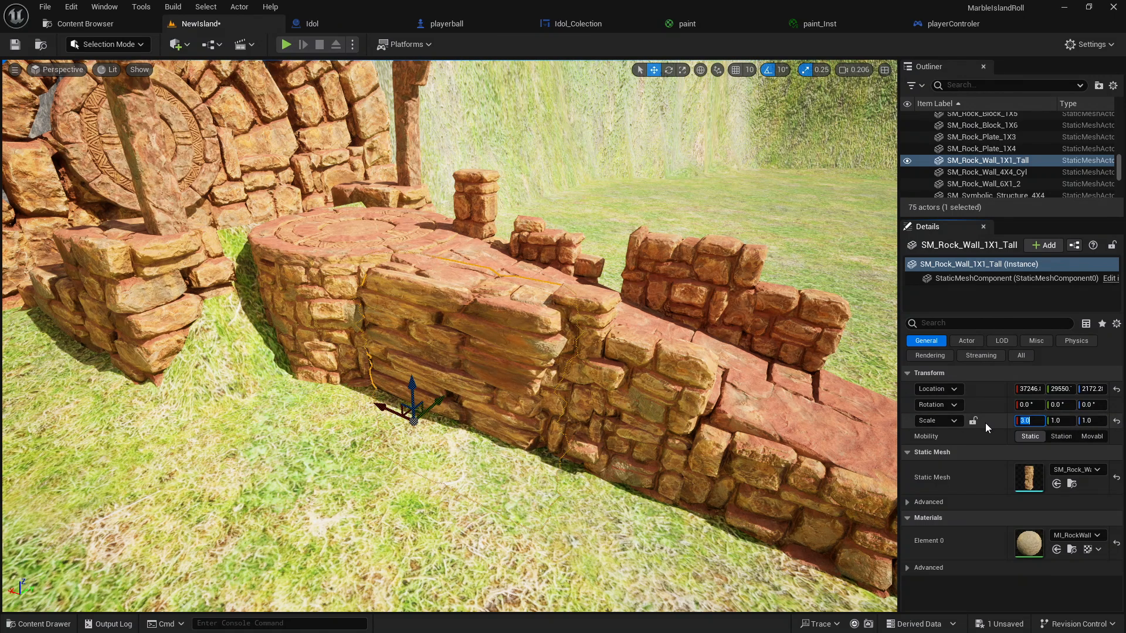
pyautogui.write('2')
pyautogui.press('Return')
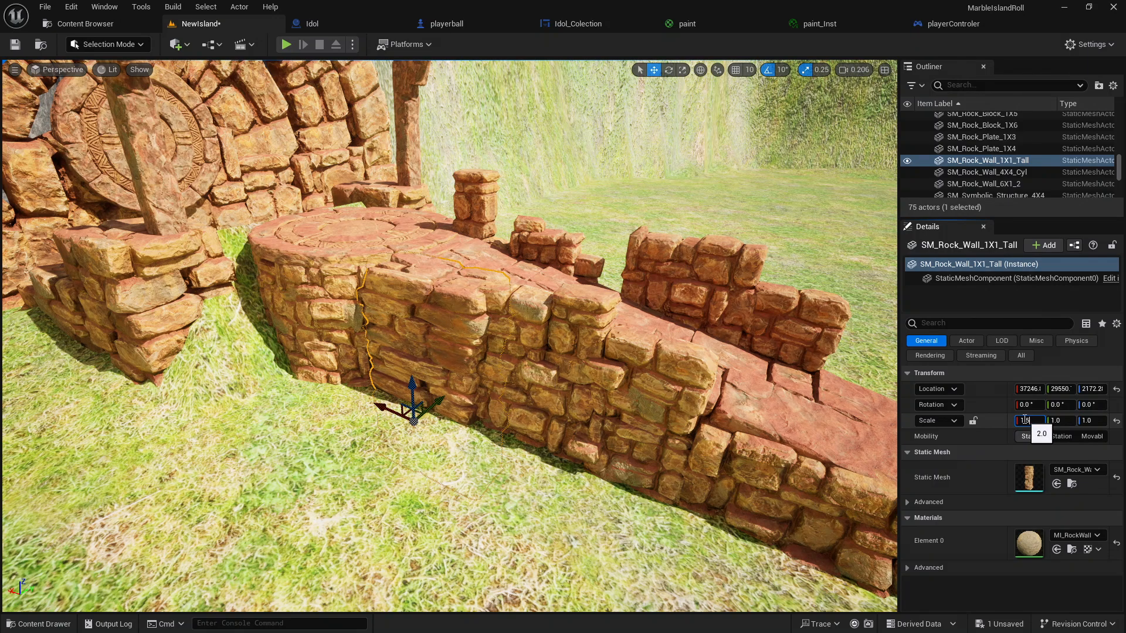
pyautogui.write('1.5')
pyautogui.press('Return')
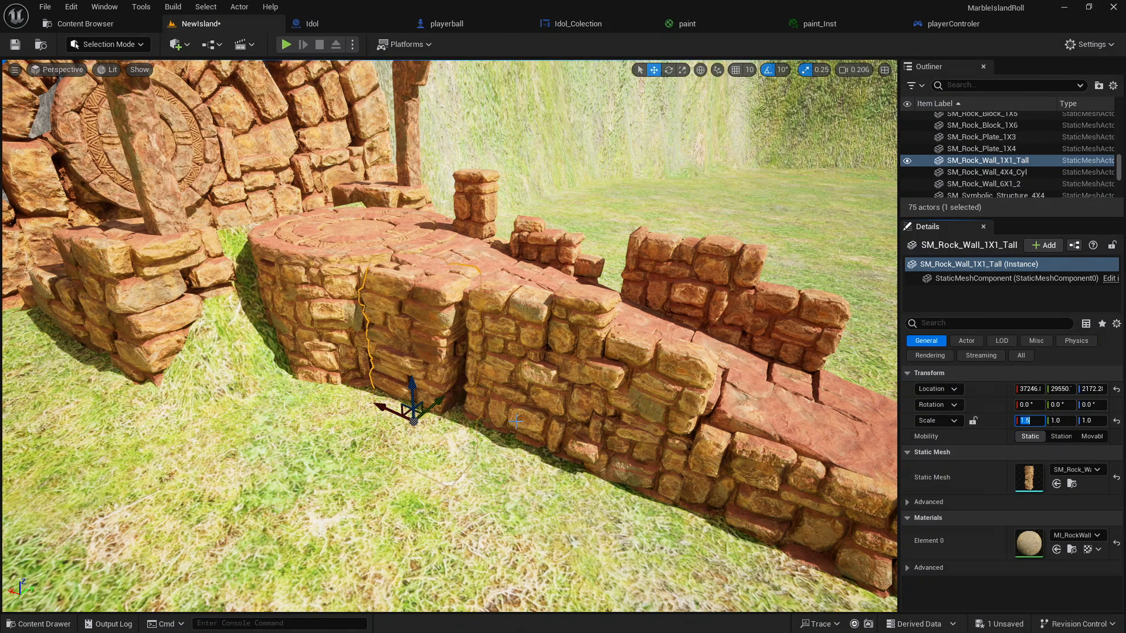
# Slide the tall wall piece against the ramp's side wall, thin it to a Y scale of 0.5 and align it with the wall face
pyautogui.moveTo(515, 421); pyautogui.dragTo(485, 422, button='right')
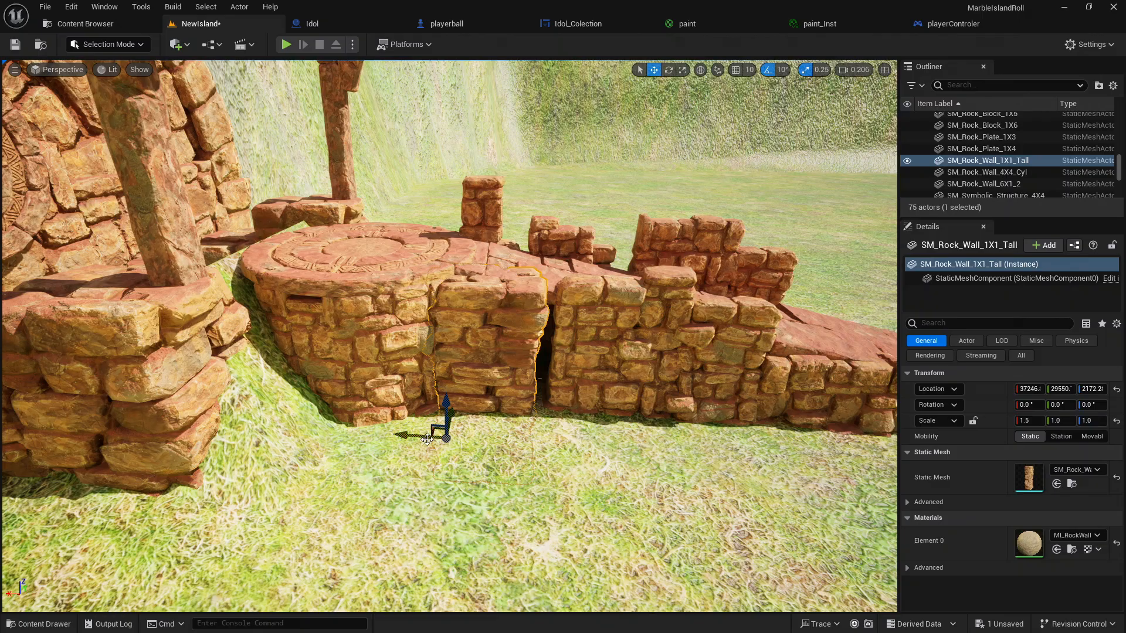
pyautogui.moveTo(415, 440); pyautogui.dragTo(399, 414, button='right')
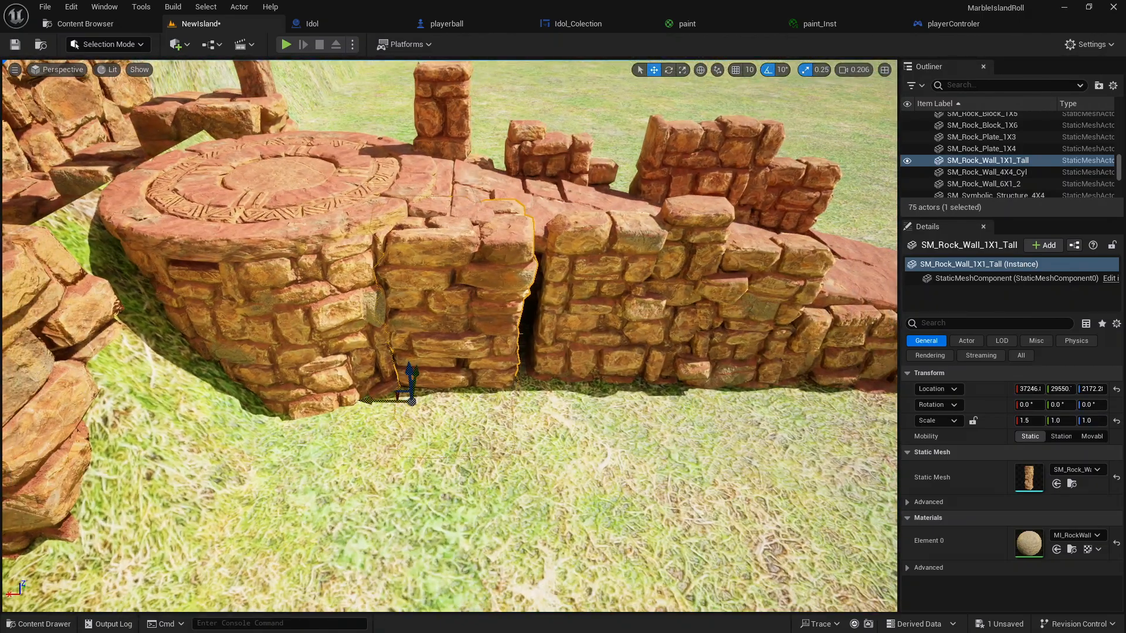
pyautogui.moveTo(377, 401); pyautogui.dragTo(392, 400)
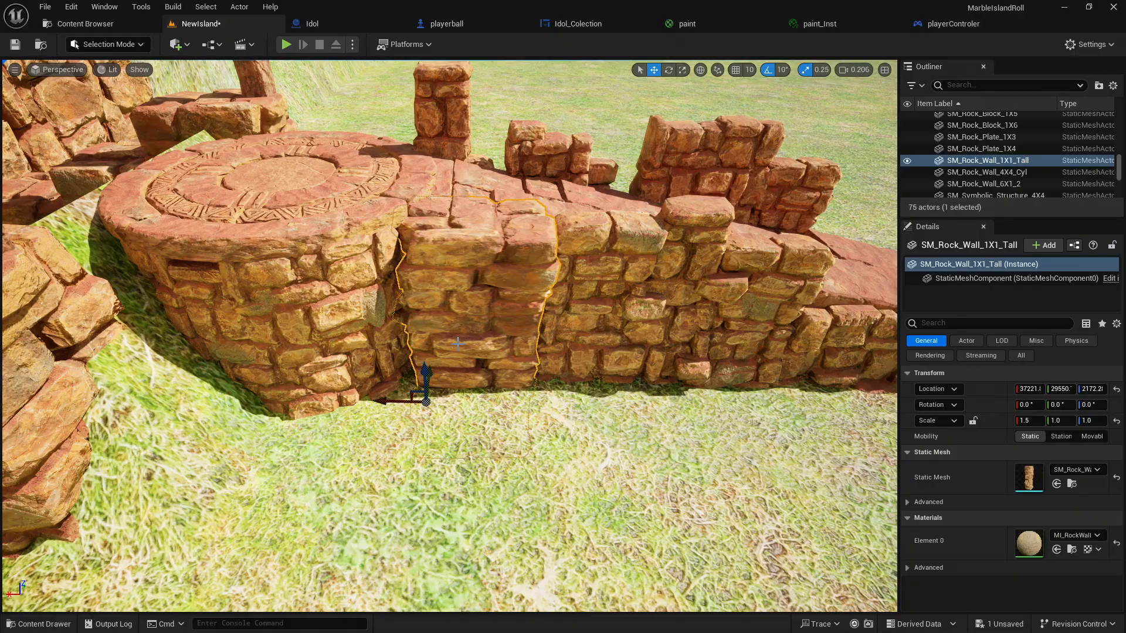
pyautogui.moveTo(458, 344); pyautogui.dragTo(361, 372, button='right')
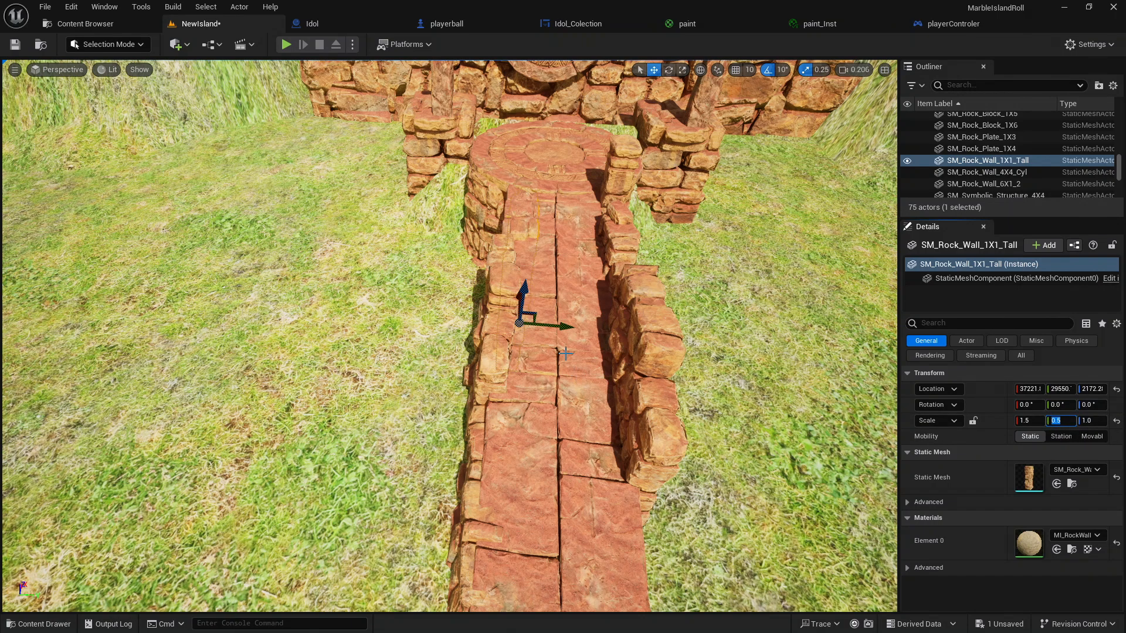
pyautogui.moveTo(548, 327); pyautogui.dragTo(748, 317, button='right')
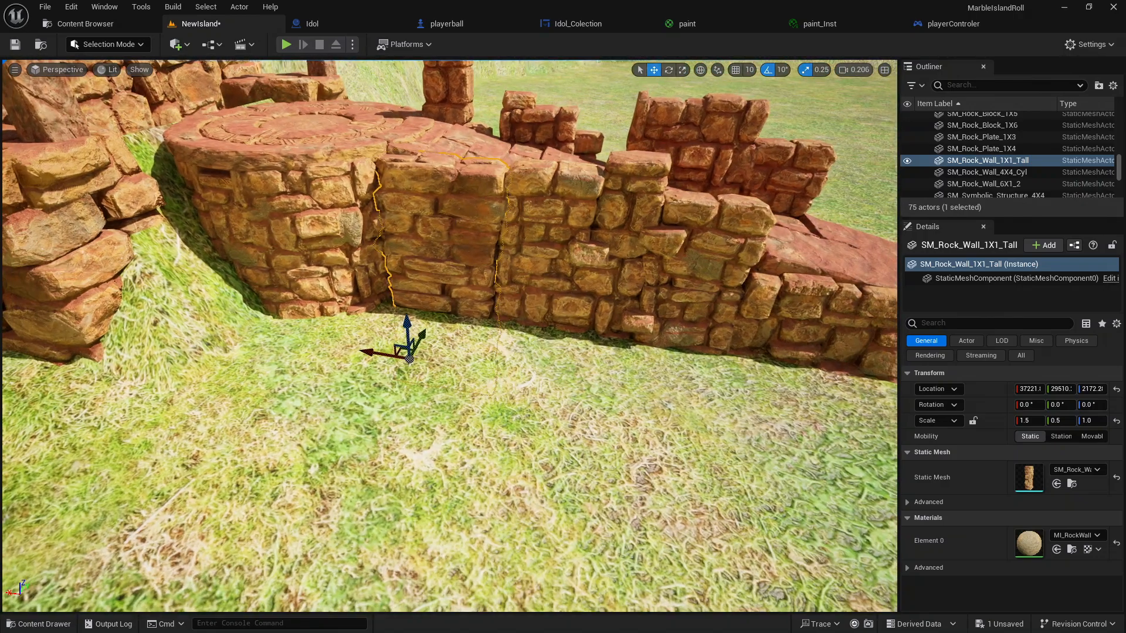
# Play the level from the ramp's opposite side, roll the ball through the passage under the walkway, and stop playing
pyautogui.click(646, 234)
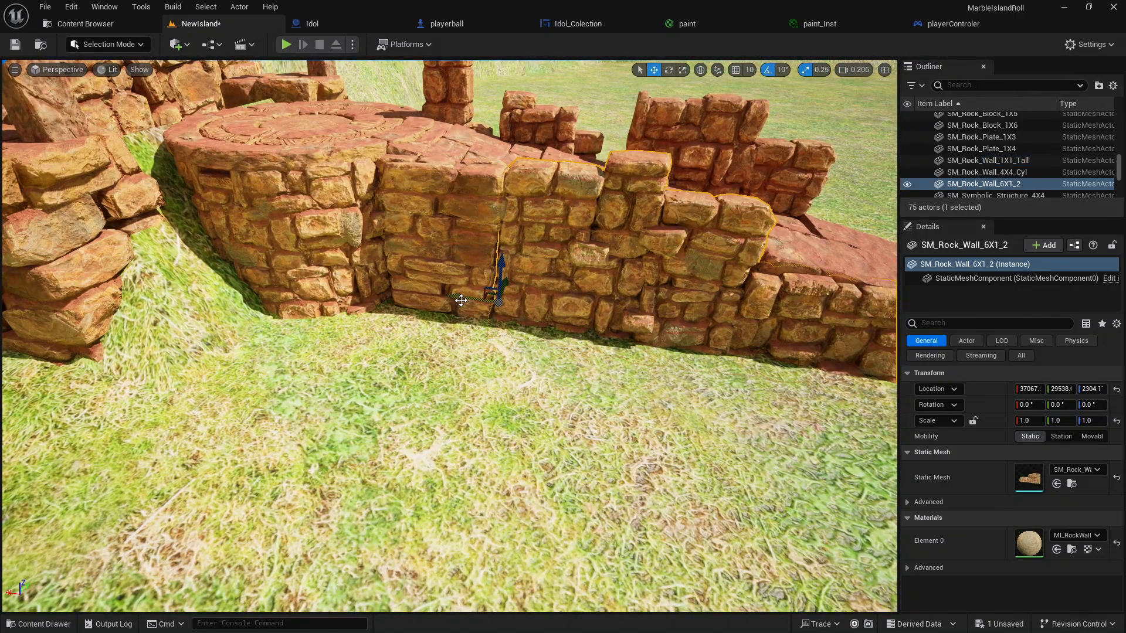
pyautogui.moveTo(570, 352); pyautogui.dragTo(631, 374, button='right')
pyautogui.click(587, 492)
pyautogui.moveTo(588, 493); pyautogui.dragTo(683, 476, button='right')
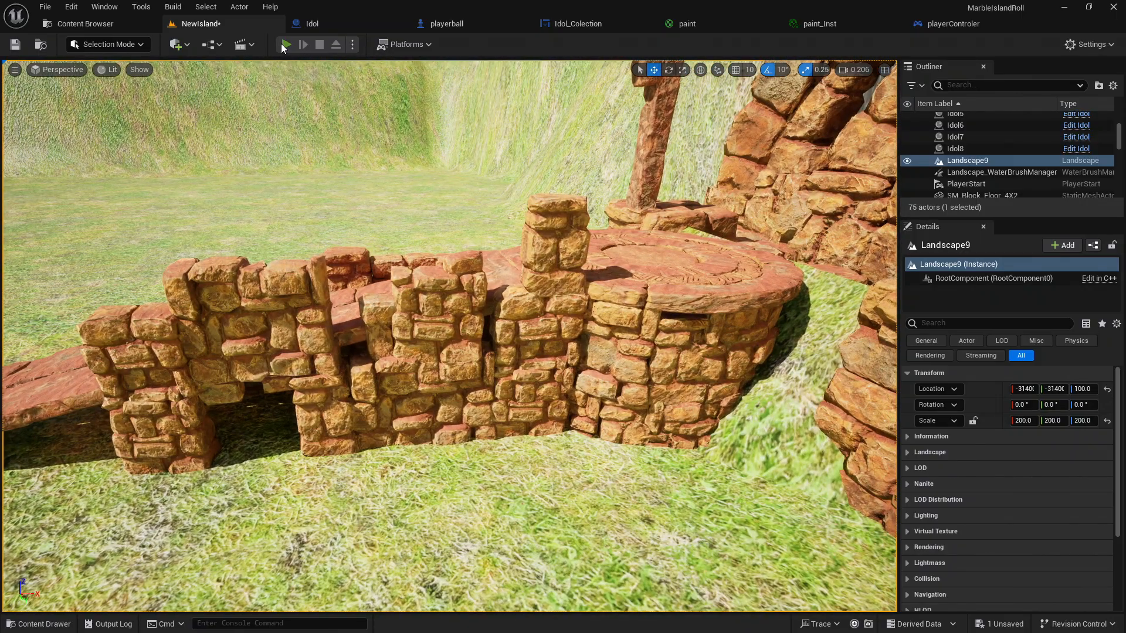
pyautogui.click(282, 44)
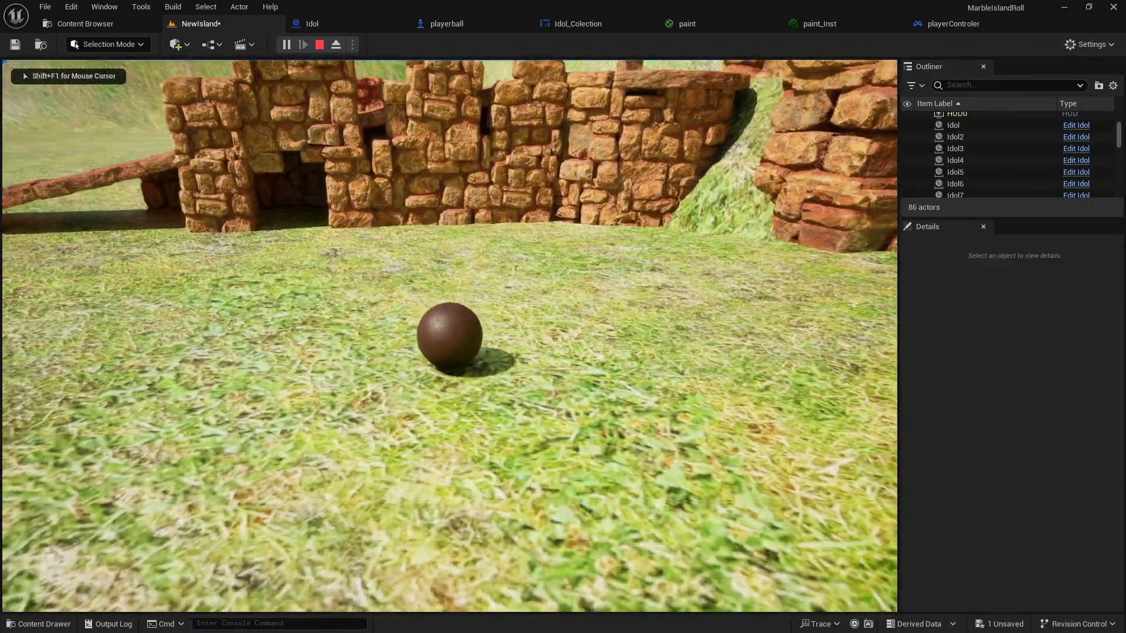
pyautogui.press('w')
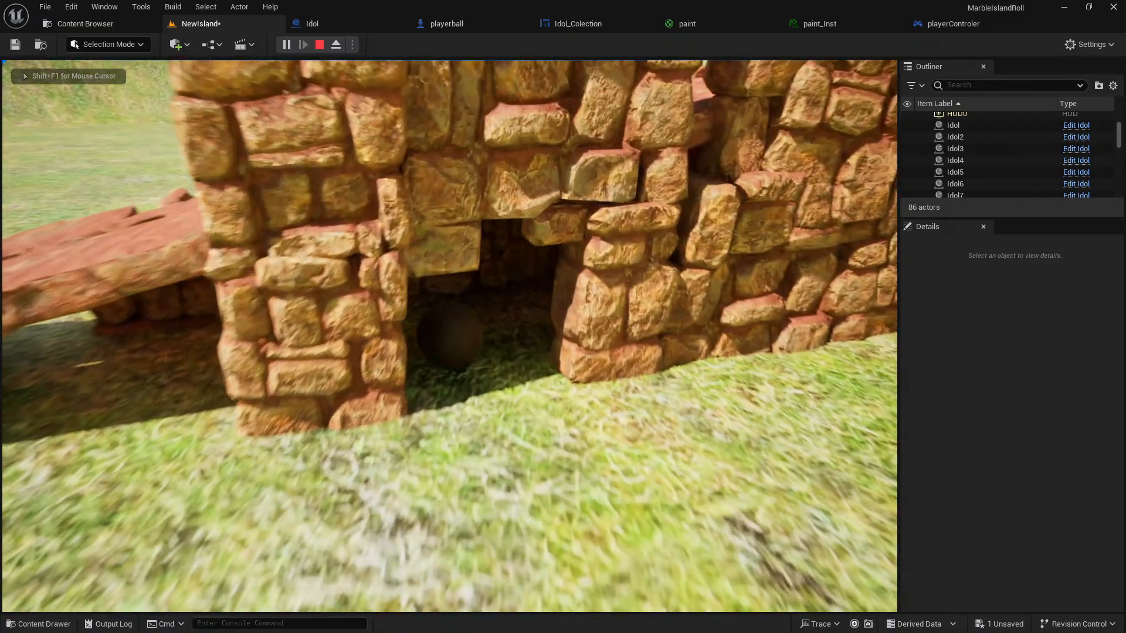
pyautogui.press('w')
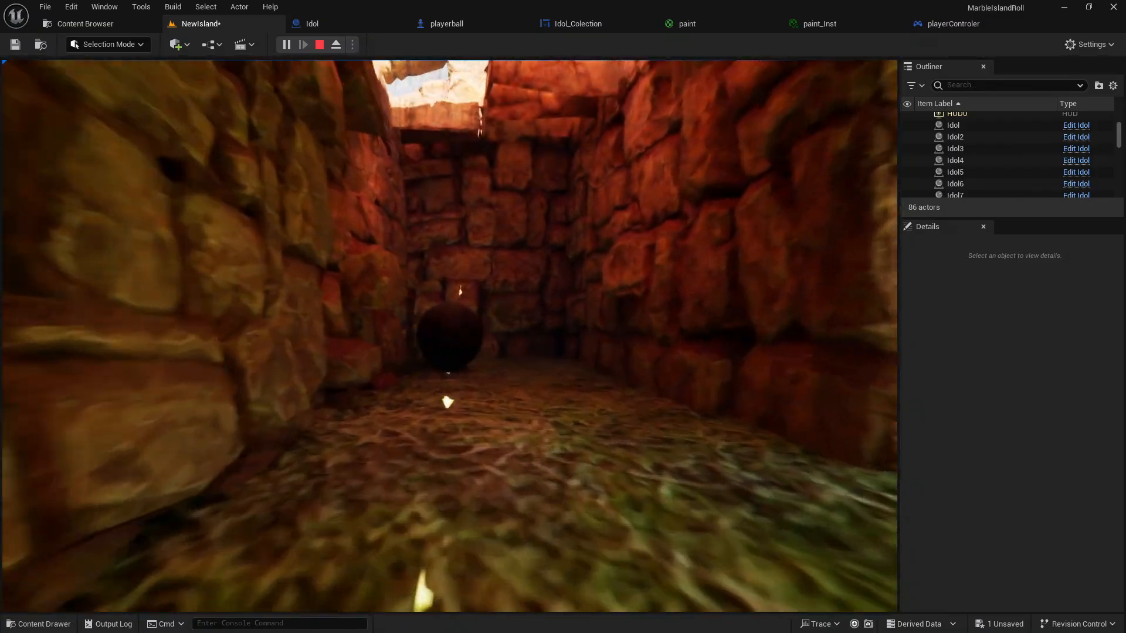
pyautogui.press('w')
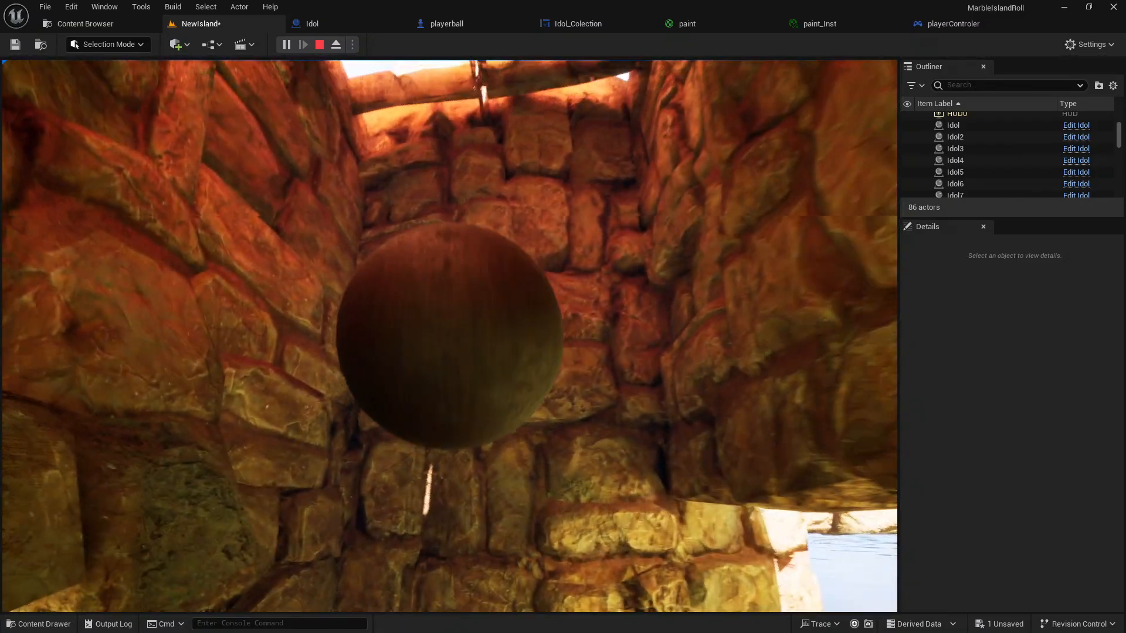
pyautogui.press('w')
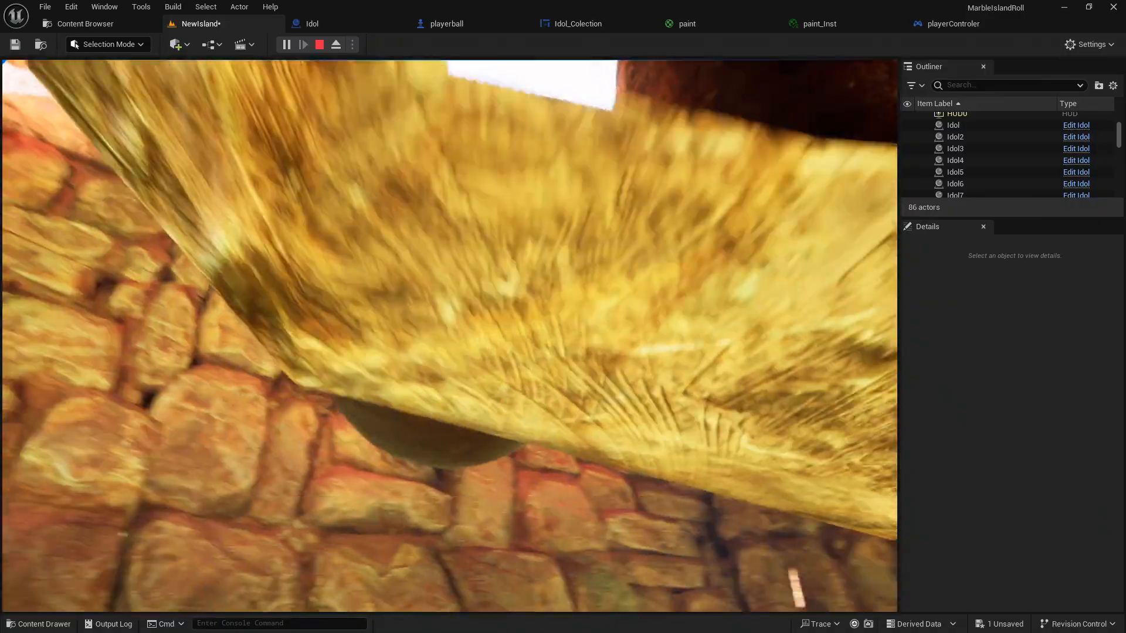
pyautogui.press('w')
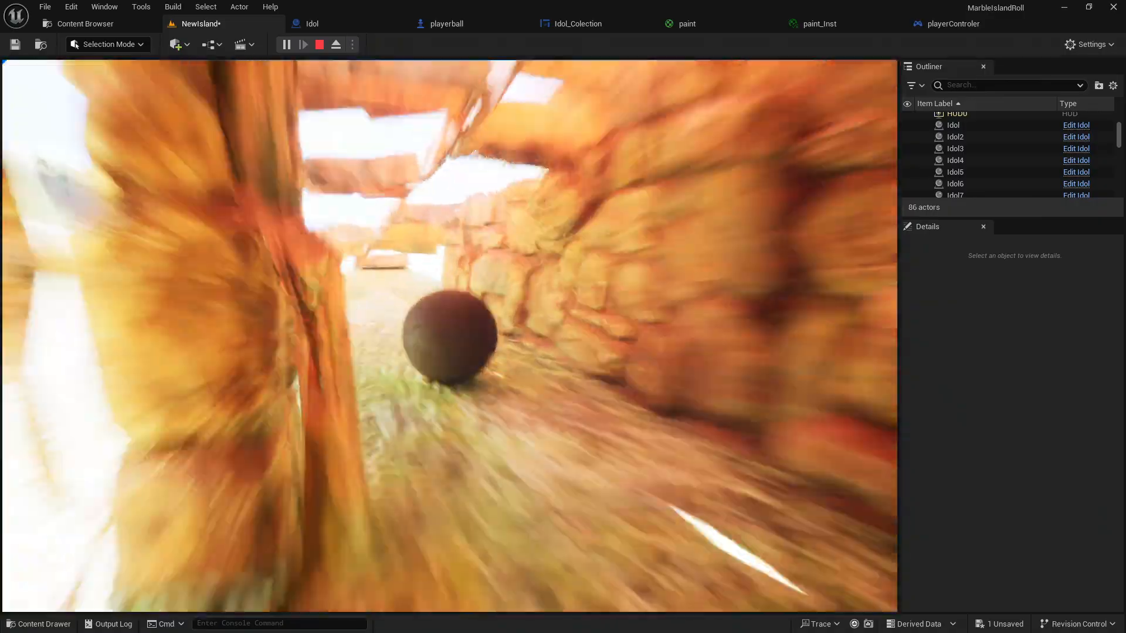
pyautogui.press('Escape')
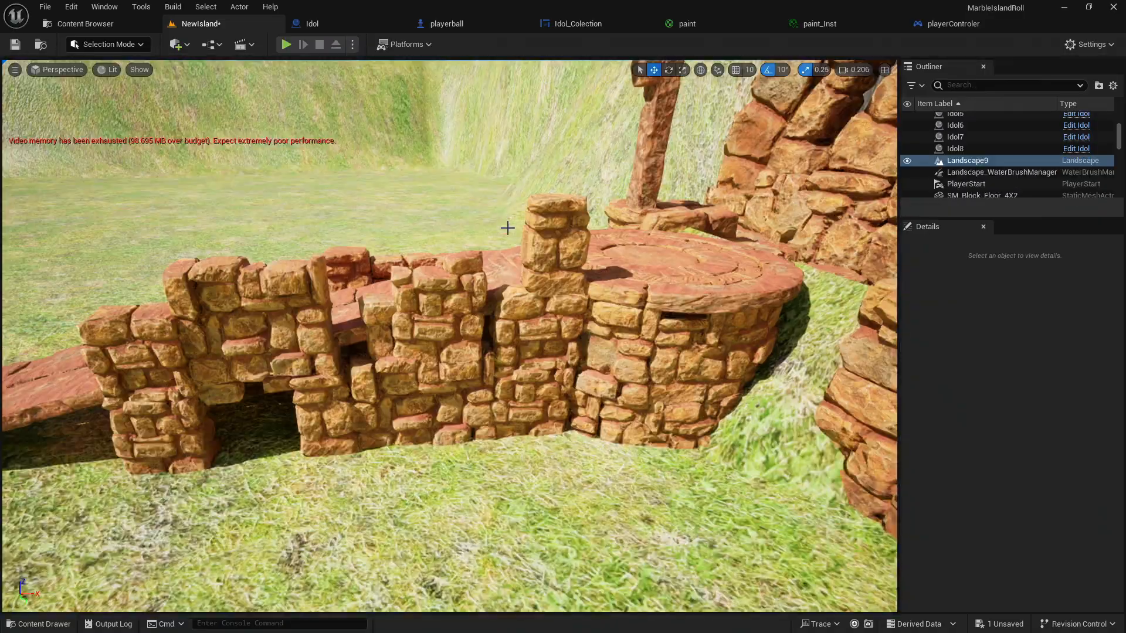
# Duplicate the upper ramp floor slab next to the round platform and flip the copy upside down around its Y axis
pyautogui.press('w')
pyautogui.moveTo(508, 228); pyautogui.dragTo(680, 146, button='right')
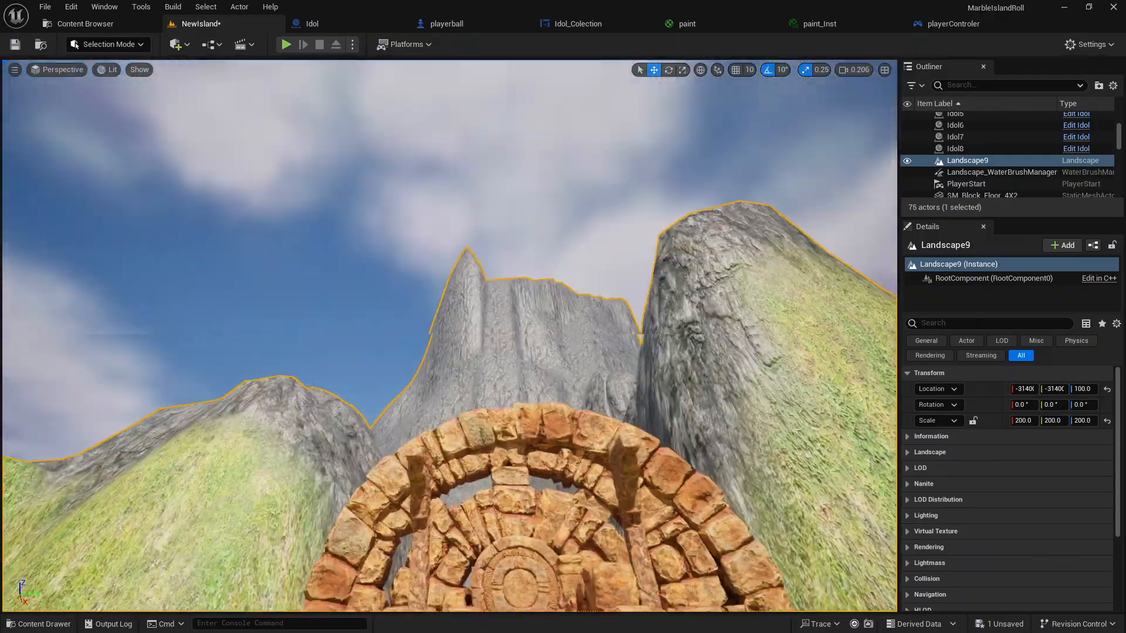
pyautogui.moveTo(492, 388); pyautogui.dragTo(493, 487, button='right')
pyautogui.press('w')
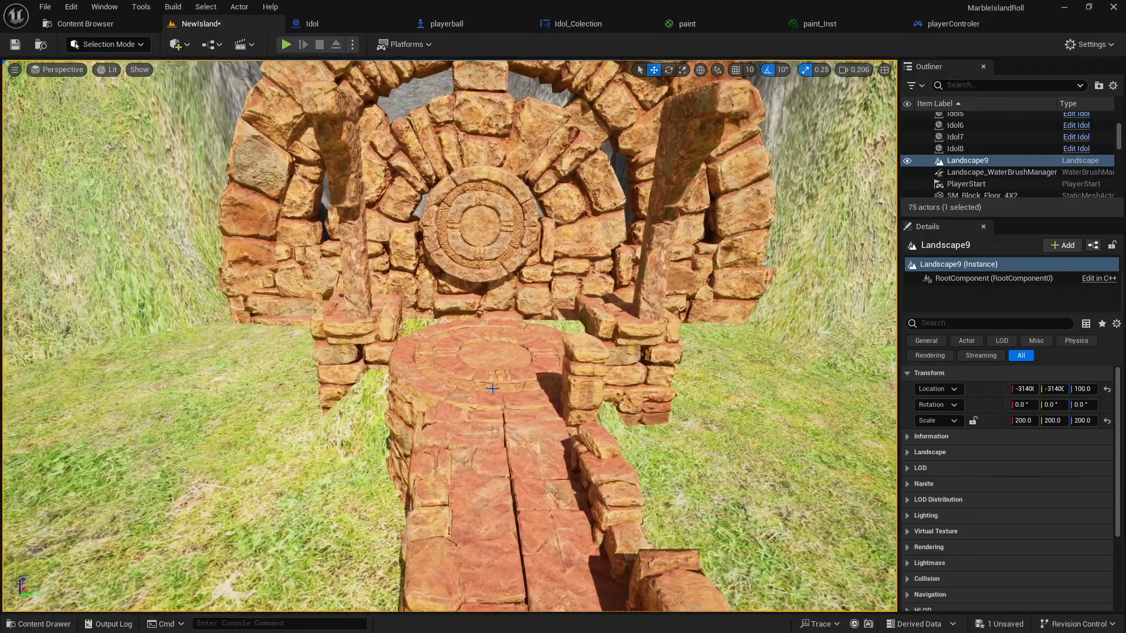
pyautogui.click(491, 478)
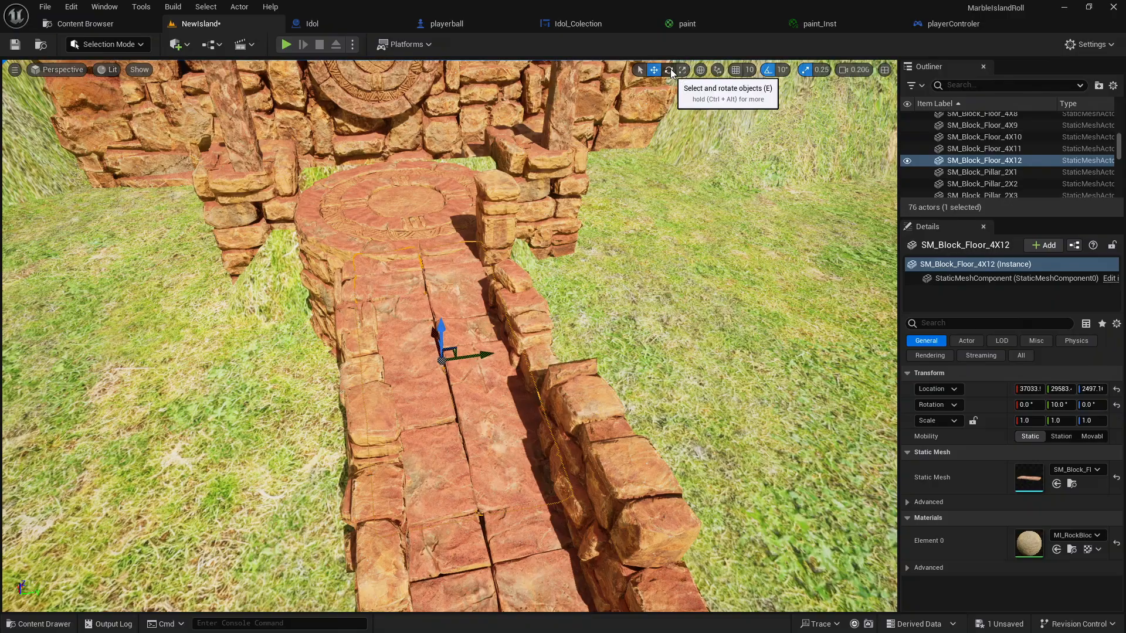
pyautogui.moveTo(446, 335); pyautogui.dragTo(405, 393, button='right')
pyautogui.press('d')
pyautogui.moveTo(469, 261); pyautogui.dragTo(471, 262, button='right')
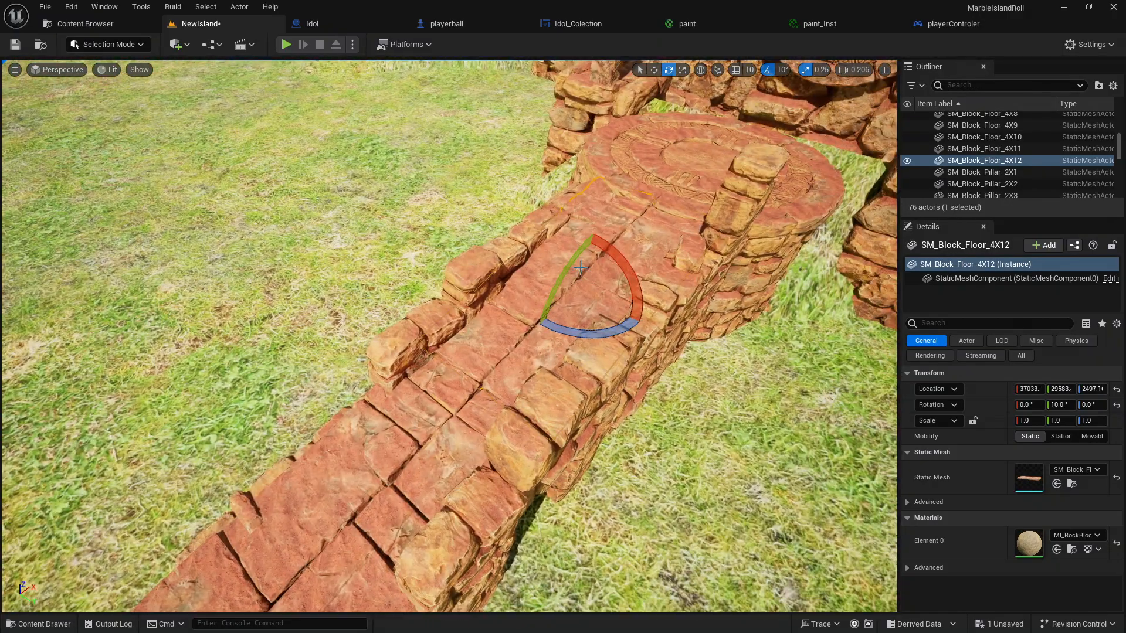
pyautogui.moveTo(594, 238); pyautogui.dragTo(537, 298)
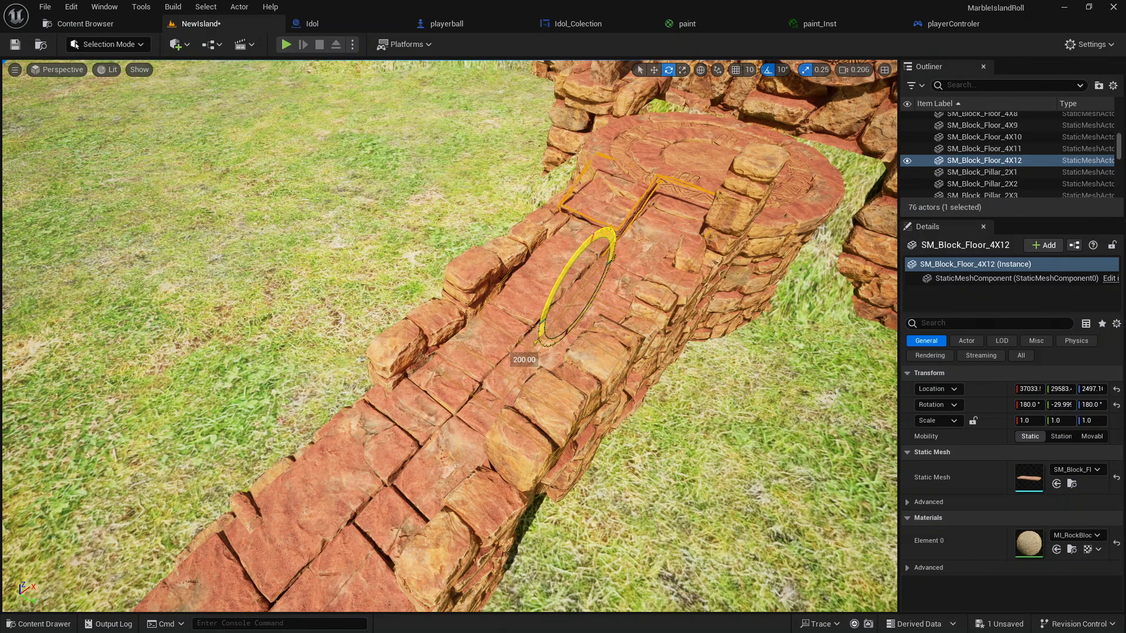
pyautogui.moveTo(524, 359); pyautogui.dragTo(524, 351)
pyautogui.moveTo(628, 287); pyautogui.dragTo(93, 252, button='right')
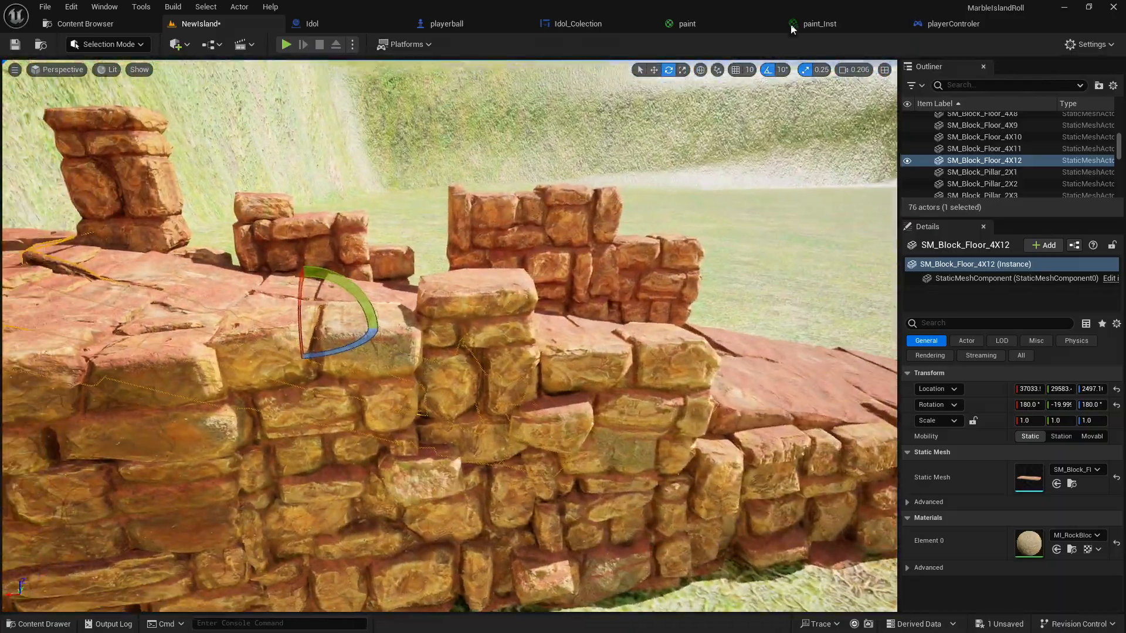
# Correct the flipped slab's Y rotation to about -10° to match the ramp's slope and seat it under the surface at about Z 2513
pyautogui.click(654, 69)
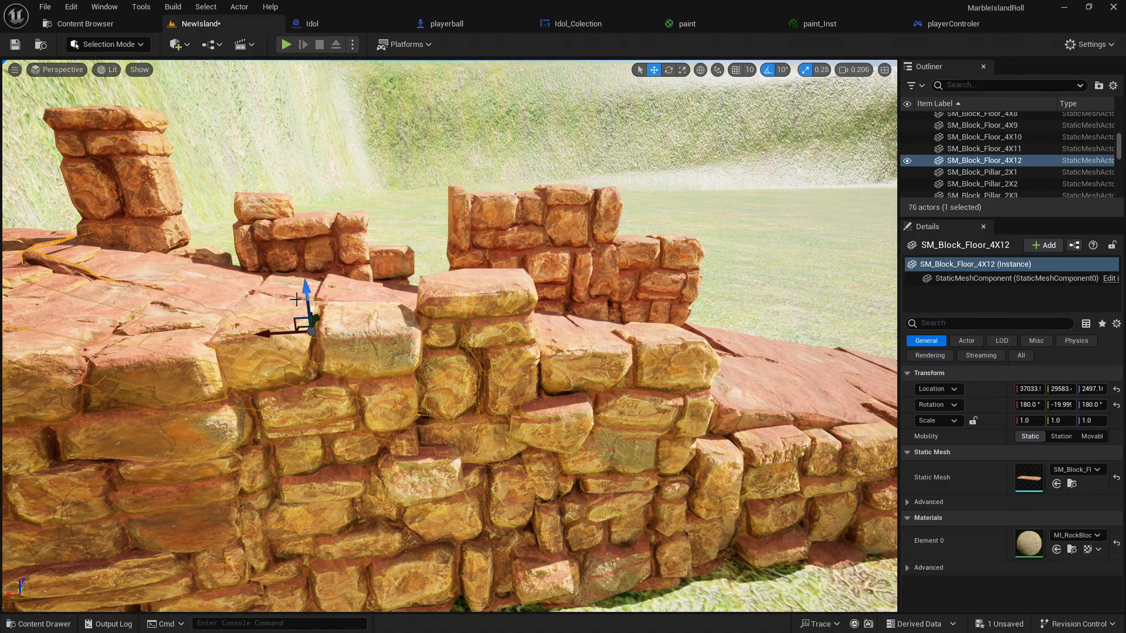
pyautogui.moveTo(303, 288); pyautogui.dragTo(305, 220)
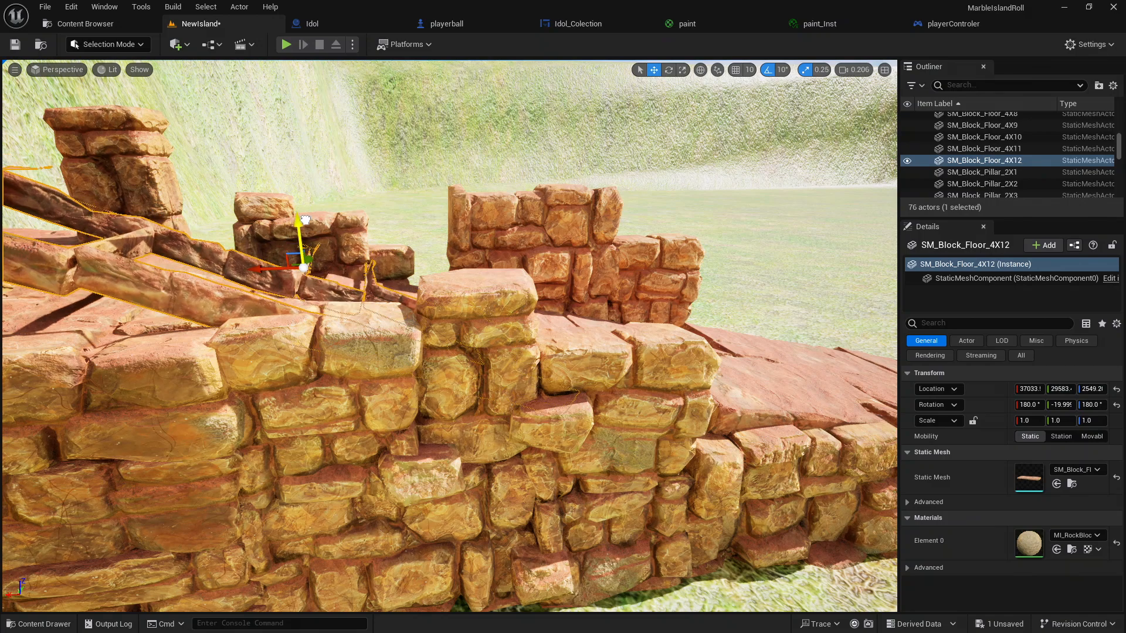
pyautogui.click(672, 70)
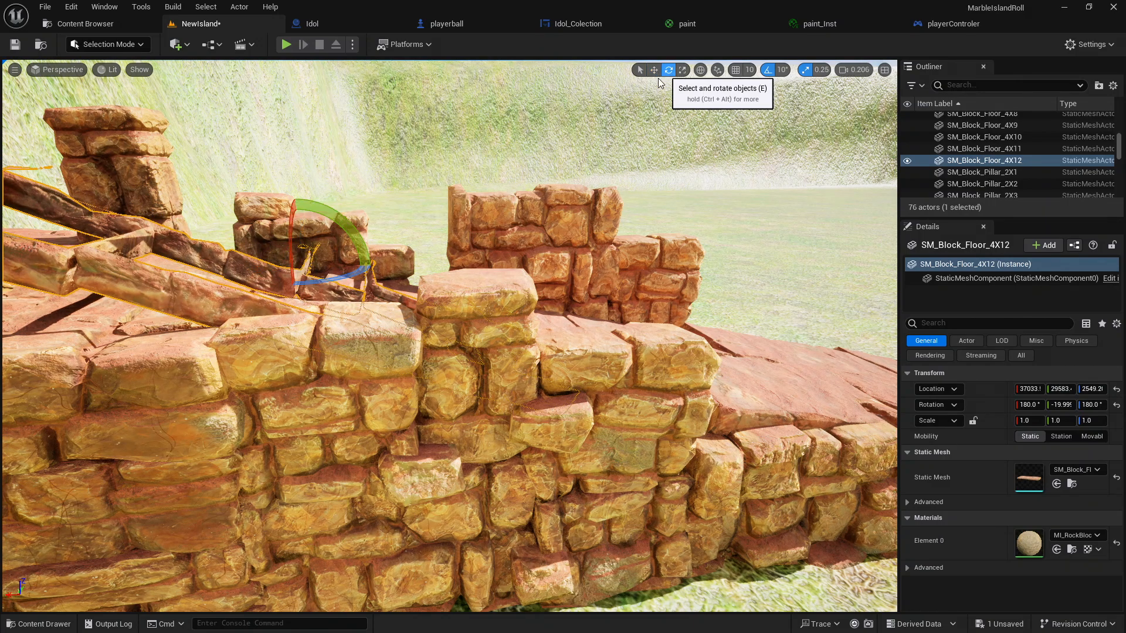
pyautogui.moveTo(597, 115); pyautogui.dragTo(649, 146, button='right')
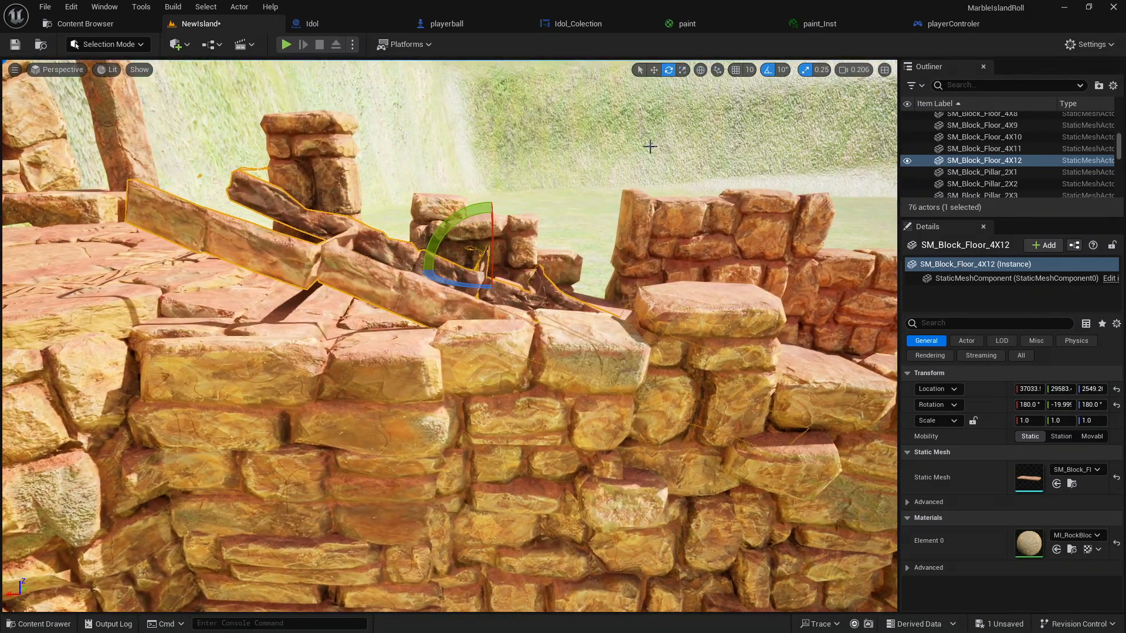
pyautogui.moveTo(453, 232); pyautogui.dragTo(442, 232)
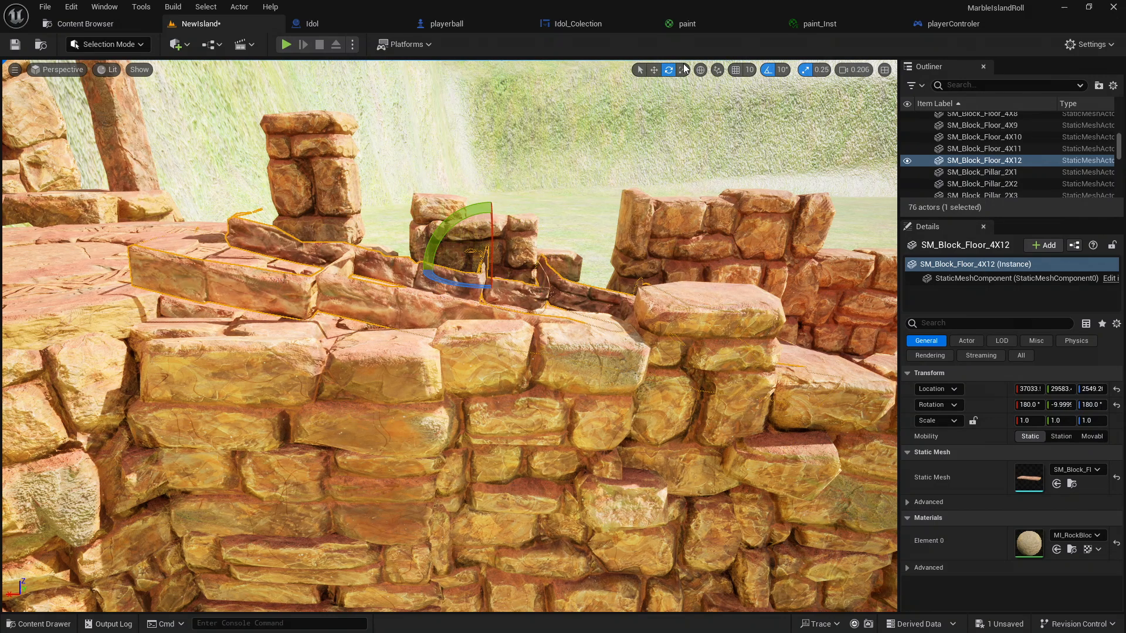
pyautogui.click(655, 70)
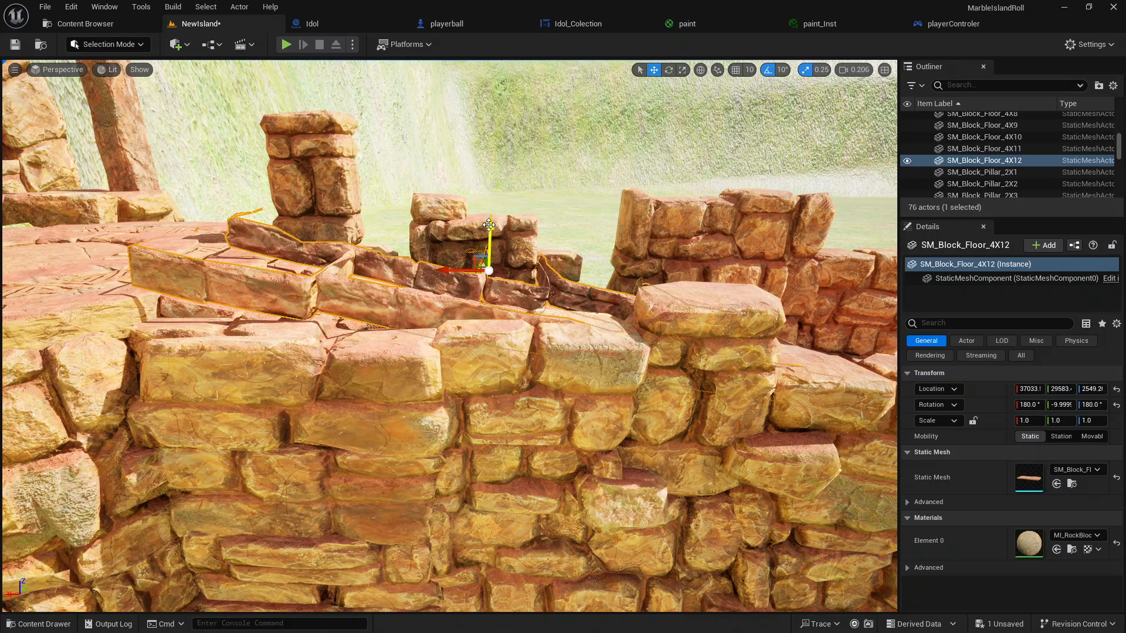
pyautogui.moveTo(489, 224); pyautogui.dragTo(477, 274)
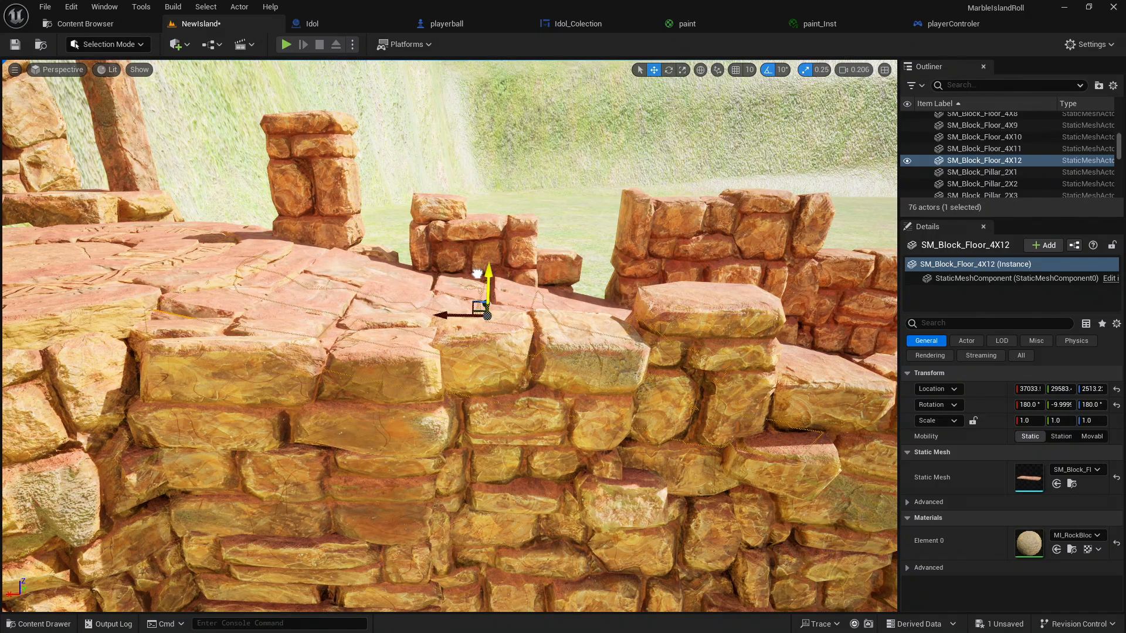
# Duplicate the middle ramp floor slab and flip the copy 180° around its Y axis
pyautogui.press('d')
pyautogui.moveTo(485, 276)
pyautogui.mouseDown(button='right')
pyautogui.moveTo(486, 307)
pyautogui.moveTo(482, 298)
pyautogui.mouseUp(button='right')
pyautogui.press('s')
pyautogui.click(393, 292)
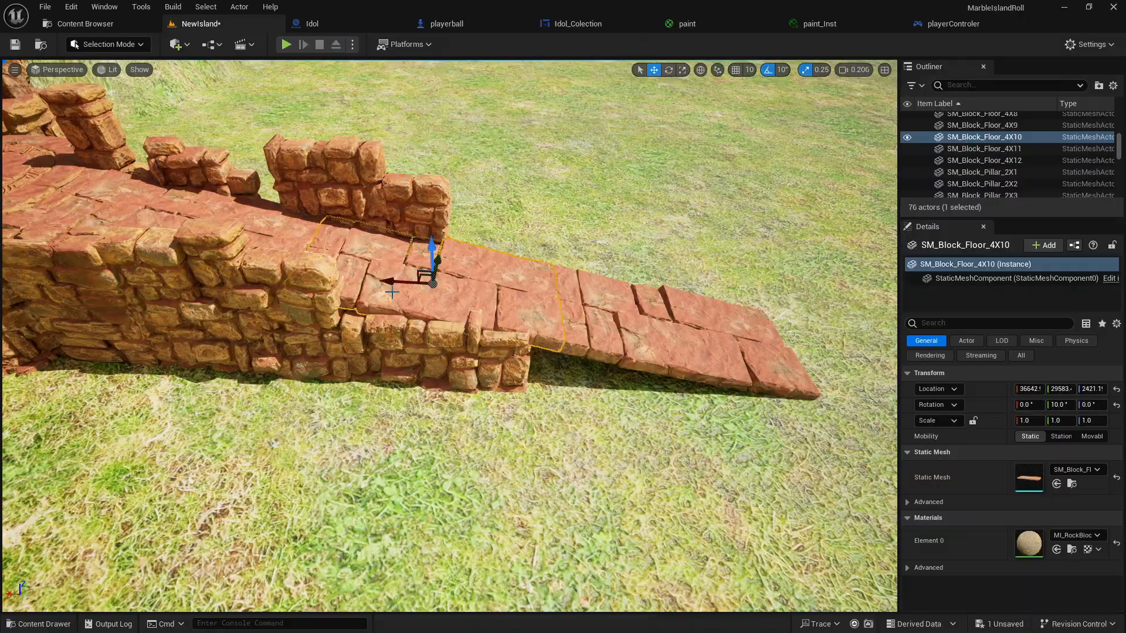
pyautogui.moveTo(392, 292); pyautogui.dragTo(393, 292, button='right')
pyautogui.press('s')
pyautogui.moveTo(450, 336); pyautogui.dragTo(540, 286, button='right')
pyautogui.press('a')
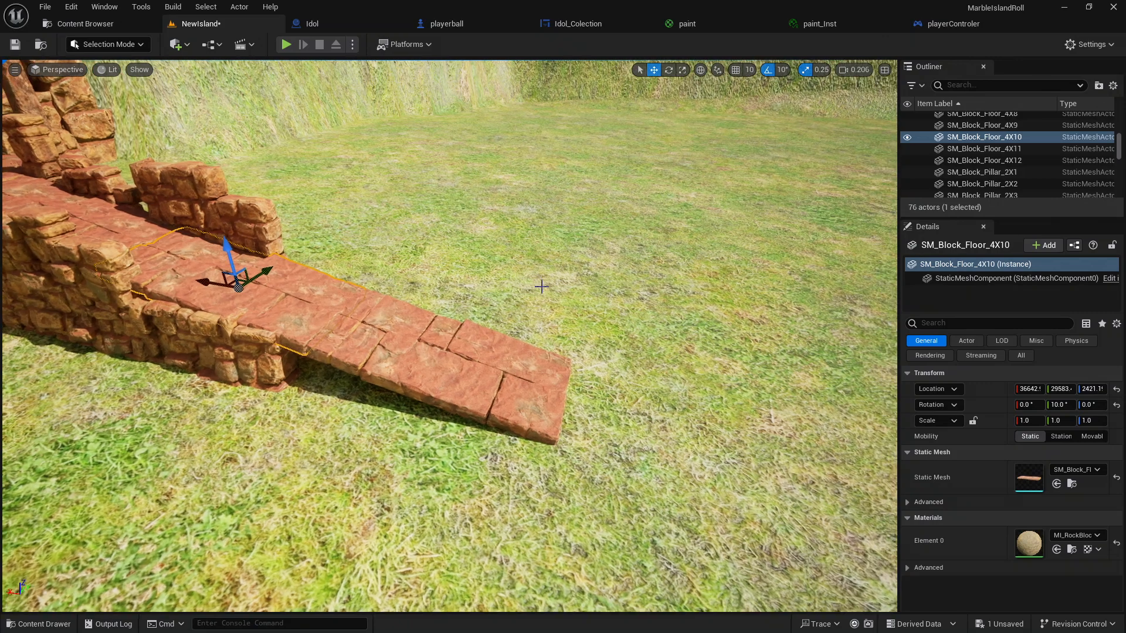
pyautogui.hotkey('ctrl', 'd')
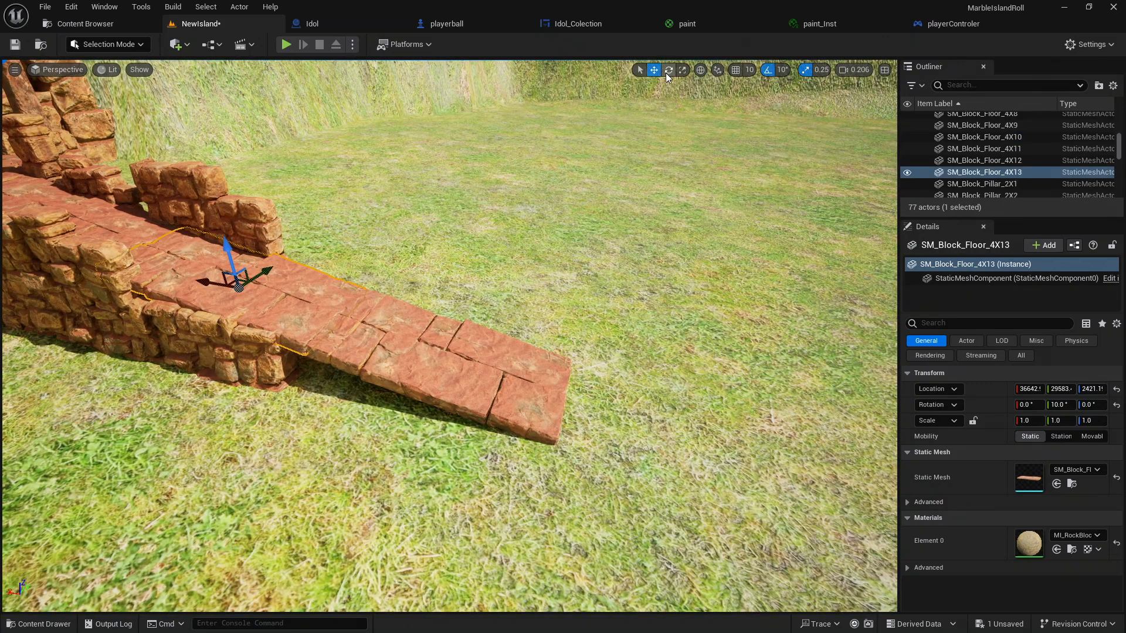
pyautogui.click(669, 70)
pyautogui.moveTo(283, 265); pyautogui.dragTo(292, 297)
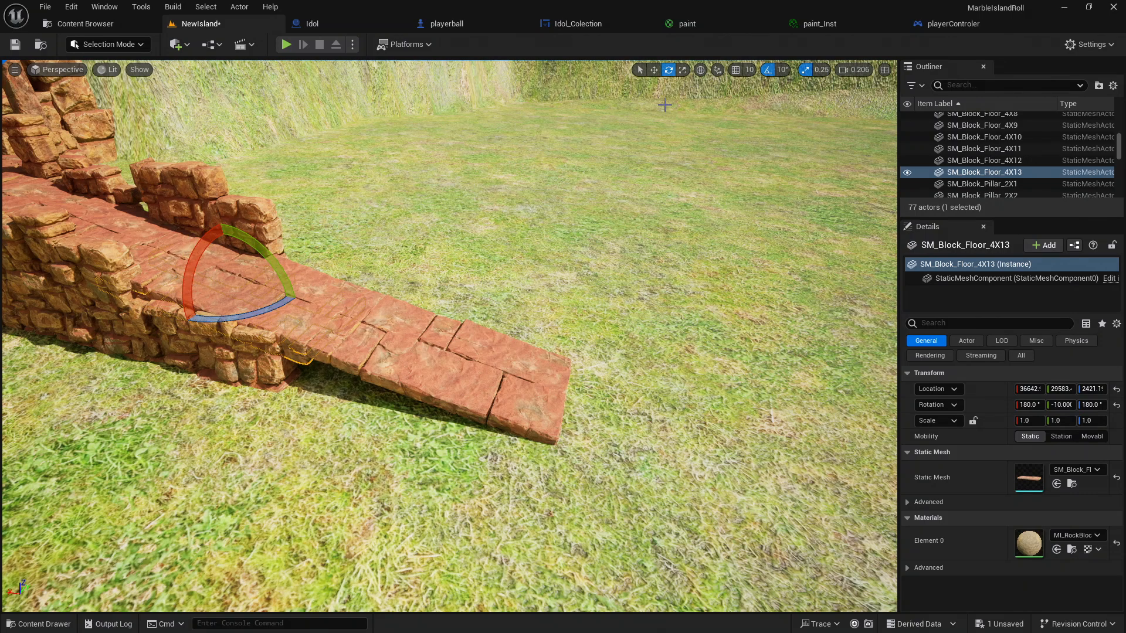
# Select the flipped copy beneath the middle ramp slab and raise it against the slab's underside
pyautogui.click(641, 70)
pyautogui.click(213, 292)
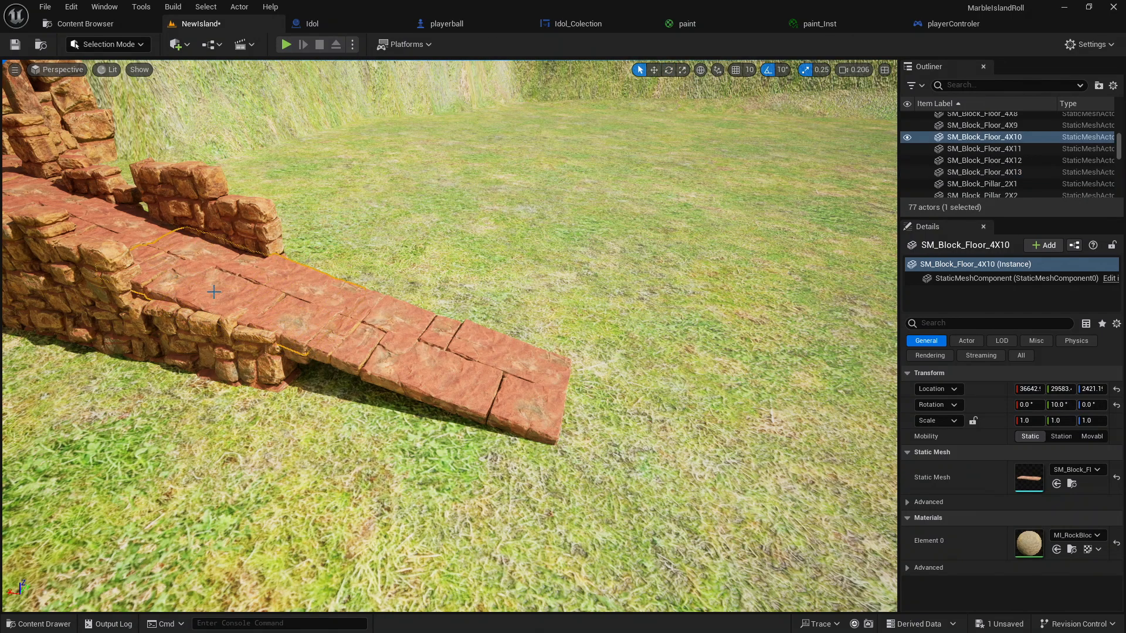
pyautogui.click(296, 354)
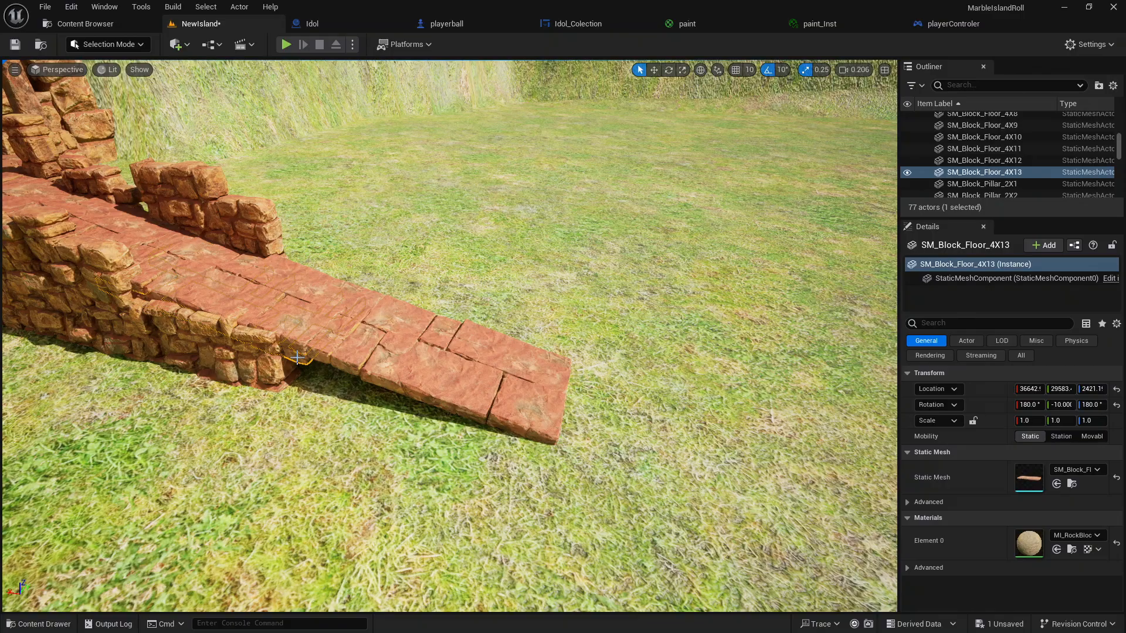
pyautogui.press('d')
pyautogui.moveTo(227, 280); pyautogui.dragTo(4, 242, button='right')
pyautogui.press('d')
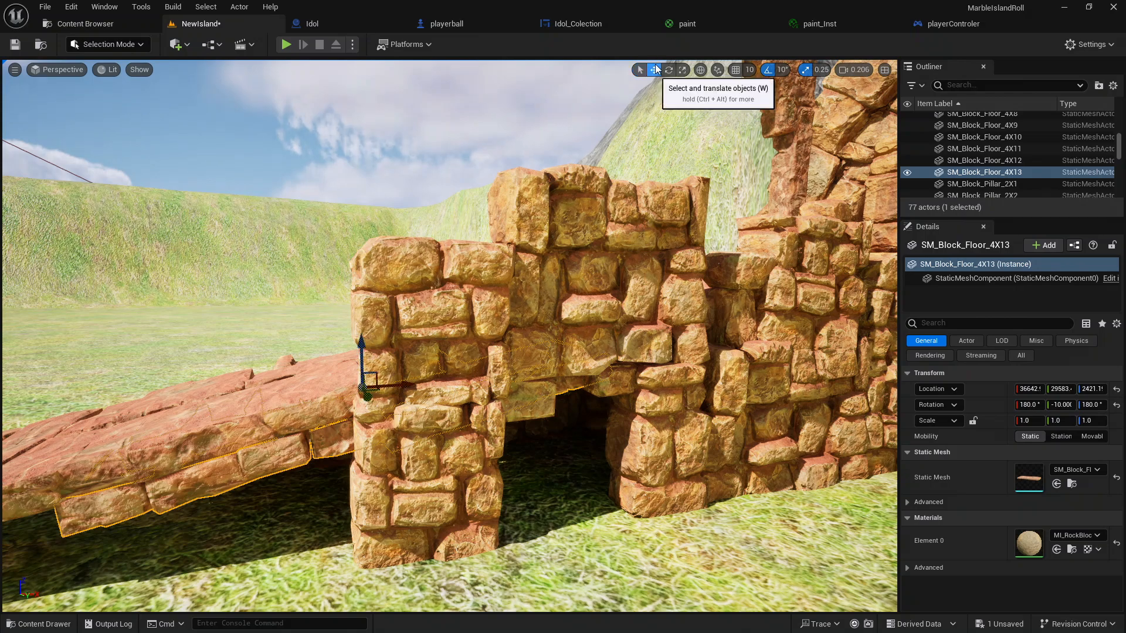
pyautogui.moveTo(367, 347); pyautogui.dragTo(360, 332)
# Duplicate the lowest ramp floor slab and flip the copy 180° around its Y axis
pyautogui.moveTo(385, 354); pyautogui.dragTo(324, 380, button='right')
pyautogui.press('a')
pyautogui.press('s')
pyautogui.click(384, 354)
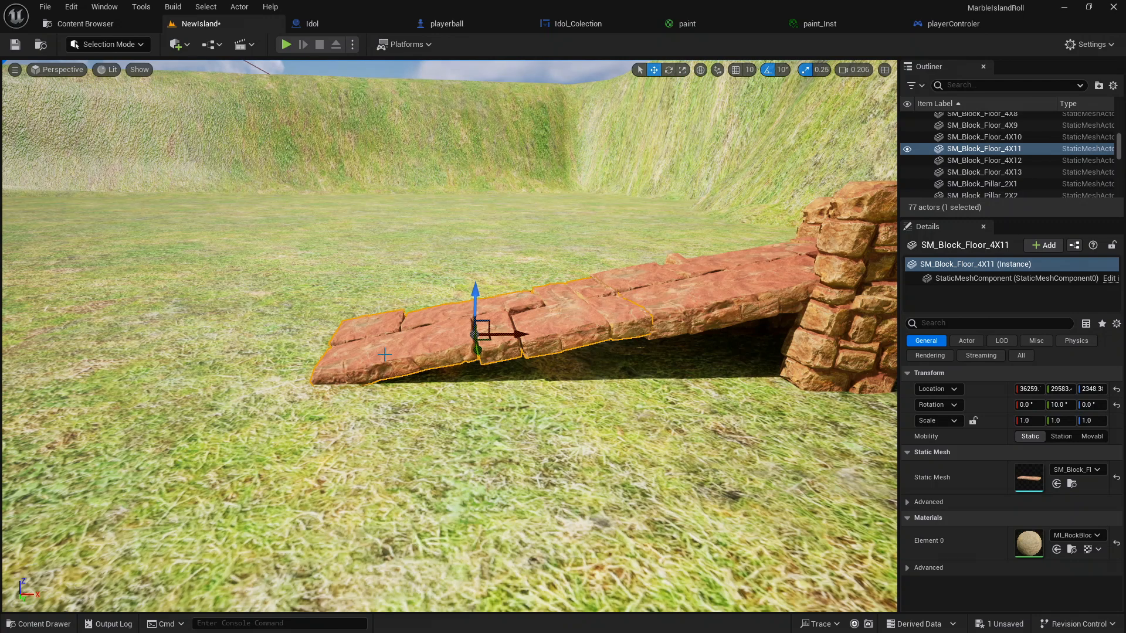
pyautogui.hotkey('ctrl', 'd')
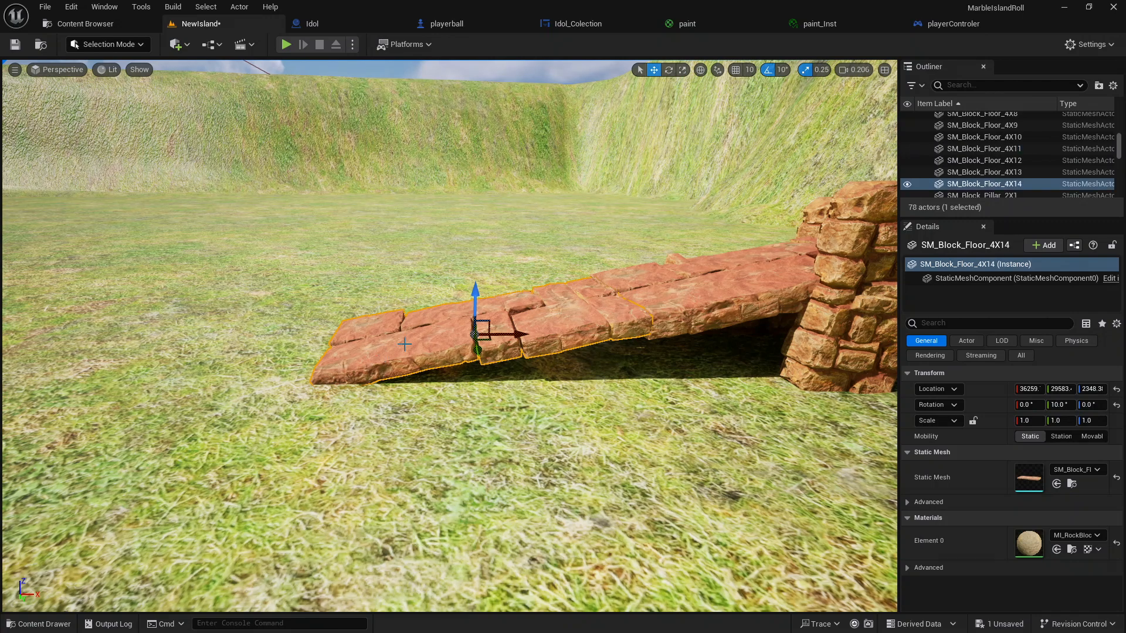
pyautogui.click(669, 70)
pyautogui.moveTo(451, 284)
pyautogui.mouseDown()
pyautogui.moveTo(364, 299)
pyautogui.moveTo(459, 263)
pyautogui.mouseUp()
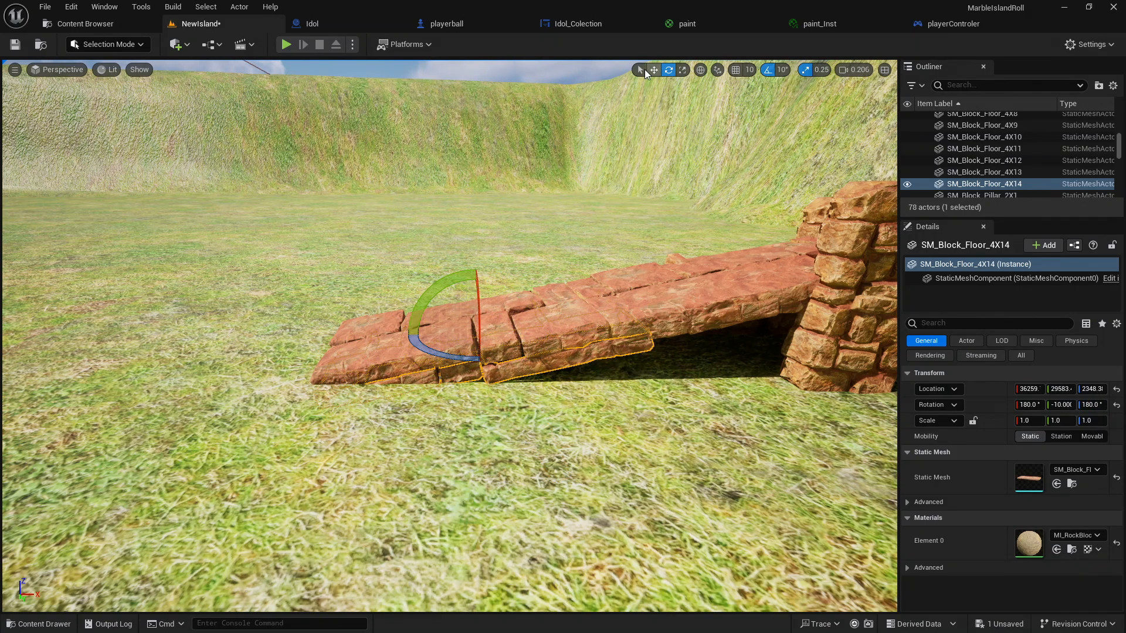
# Raise the flipped copy under the lowest ramp slab to about Z 2361.8 so it meets the slab's underside, and deselect it
pyautogui.click(644, 70)
pyautogui.click(543, 374)
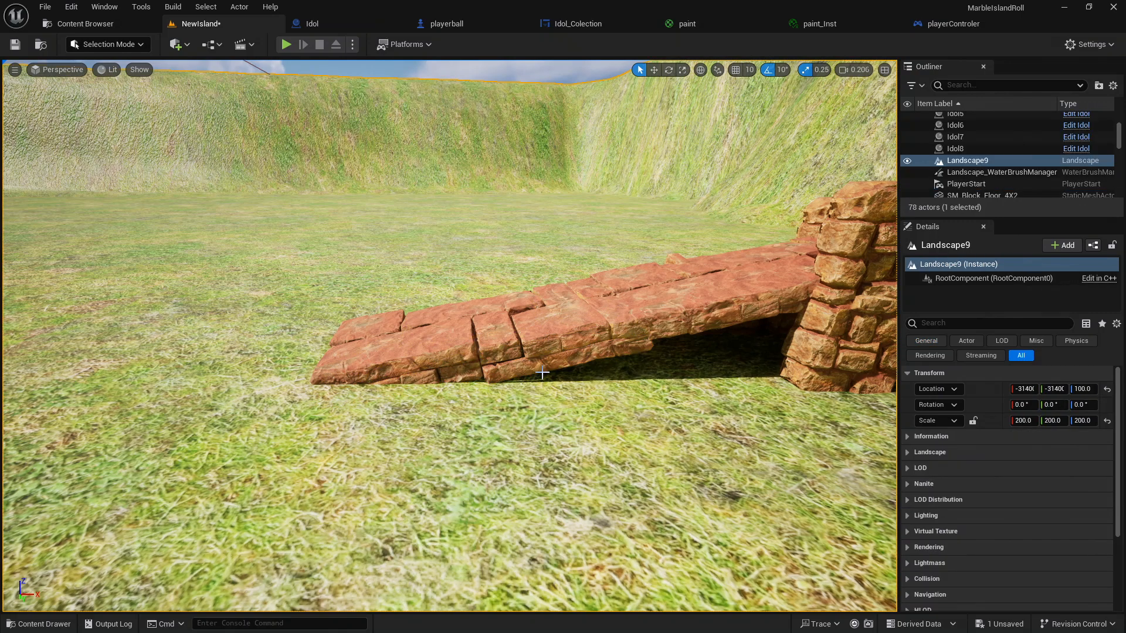
pyautogui.click(542, 369)
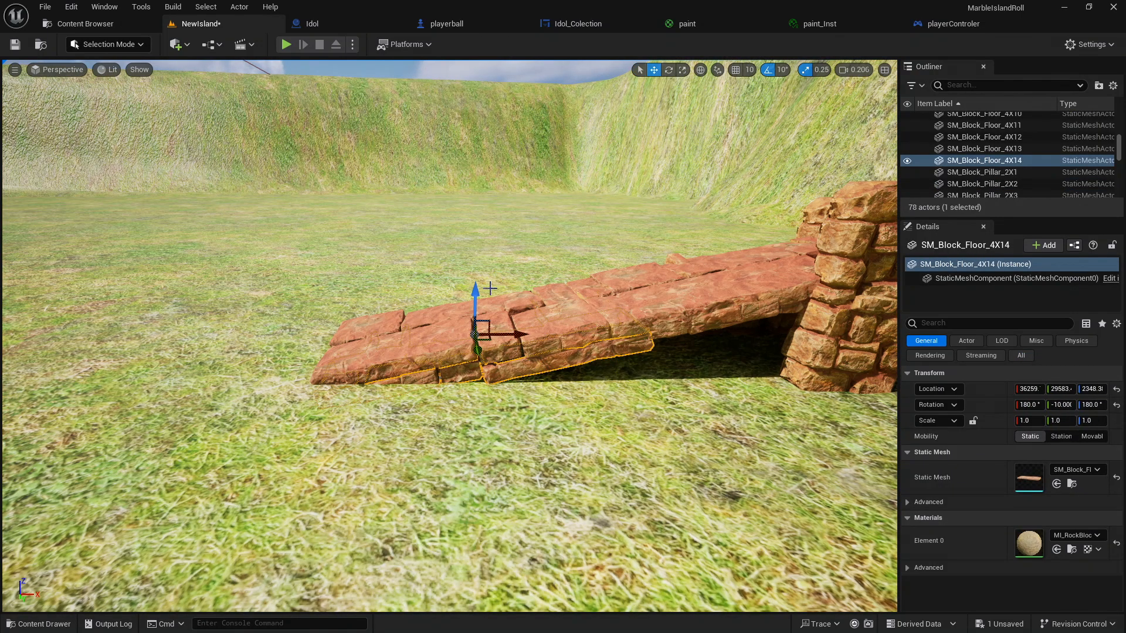
pyautogui.moveTo(478, 291); pyautogui.dragTo(472, 280)
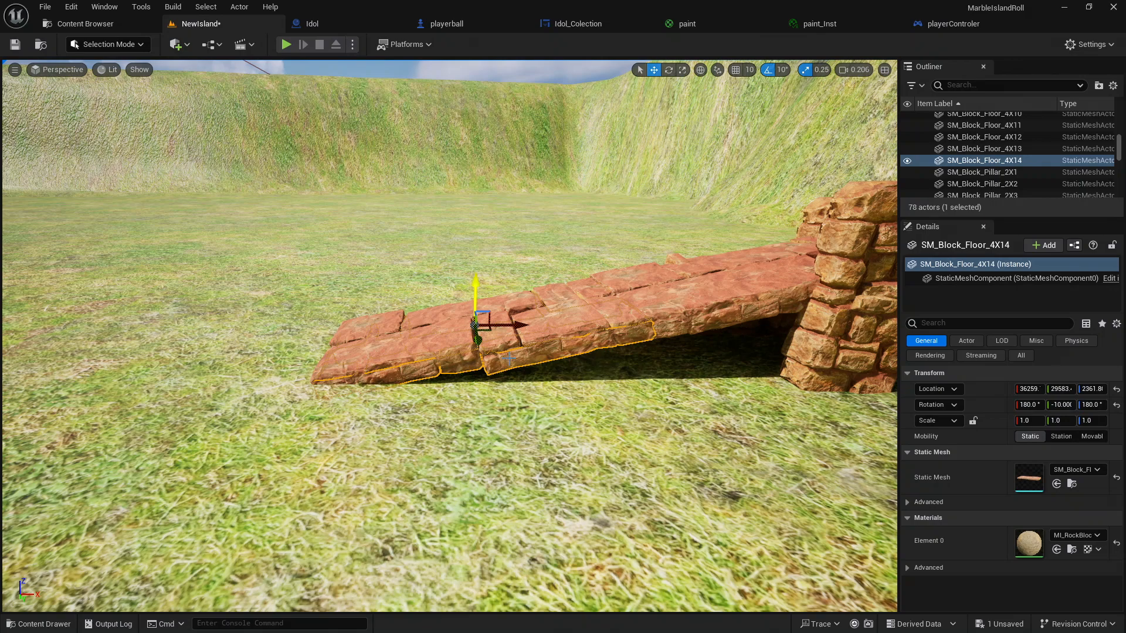
pyautogui.moveTo(509, 358); pyautogui.dragTo(662, 337, button='right')
pyautogui.click(547, 523)
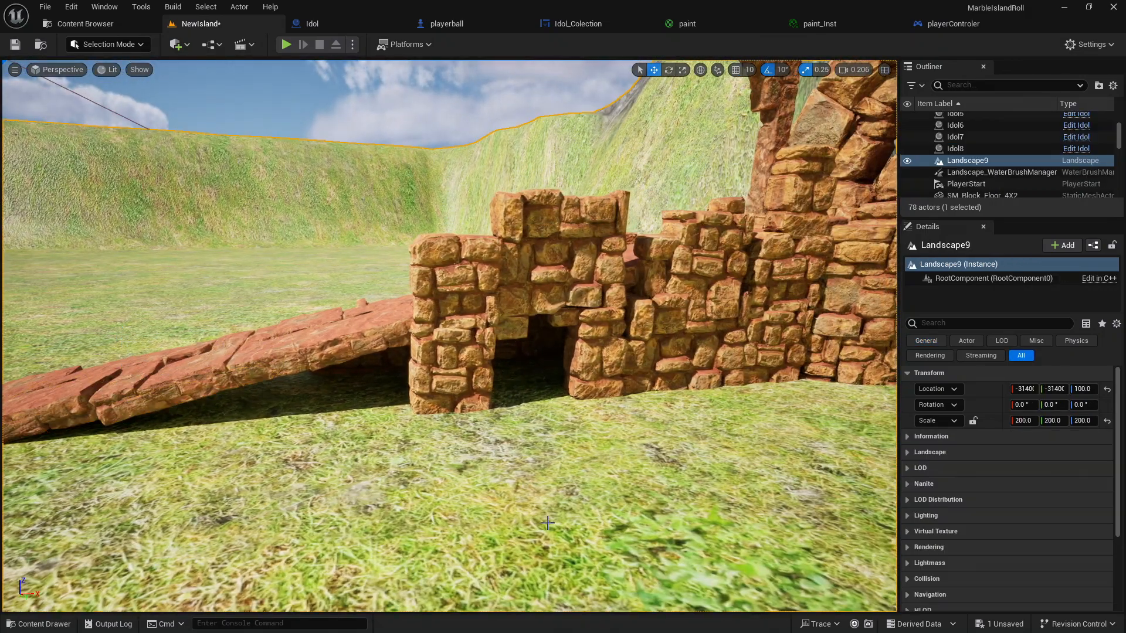
pyautogui.click(640, 69)
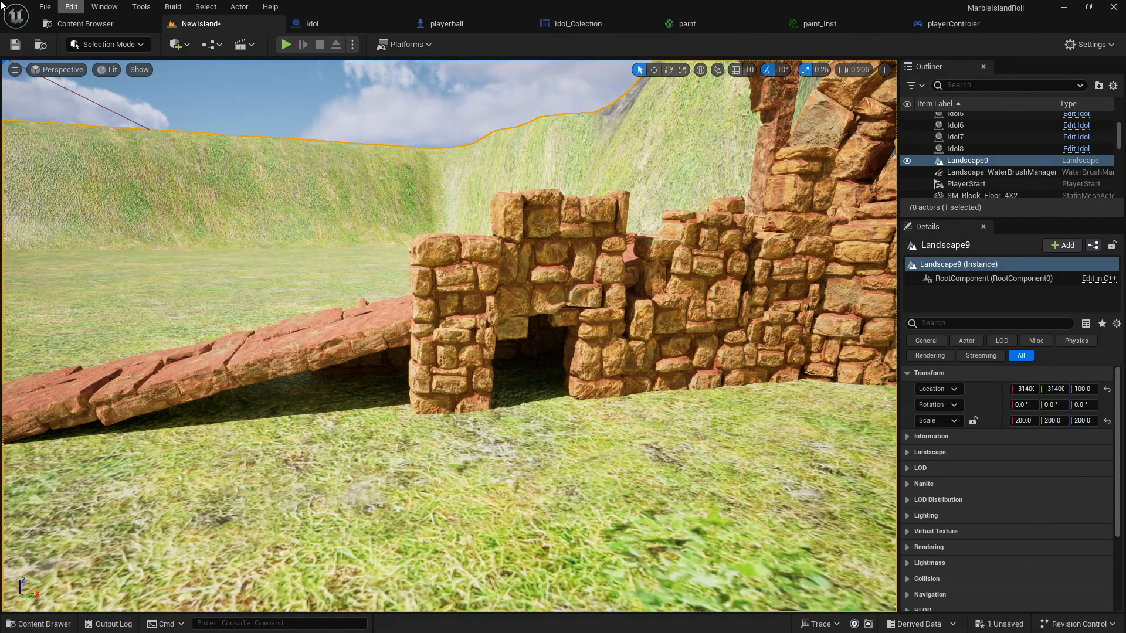
# Save the level, play it to roll the ball through the passage beneath the ramp and back out, and stop playing
pyautogui.hotkey('ctrl', 's')
pyautogui.click(285, 47)
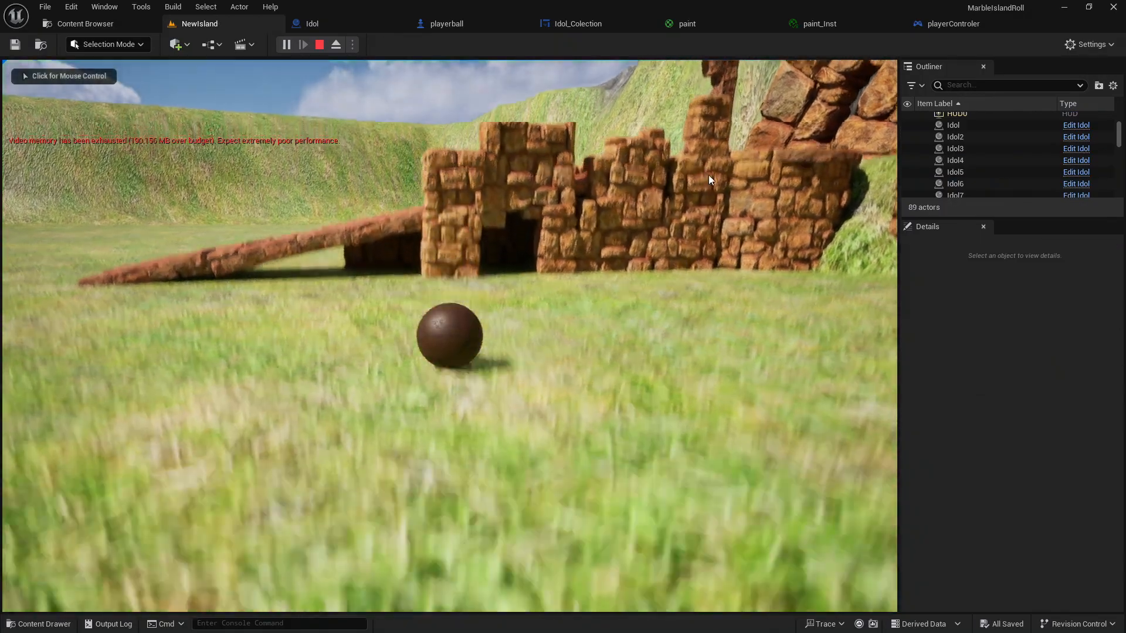
pyautogui.press('w')
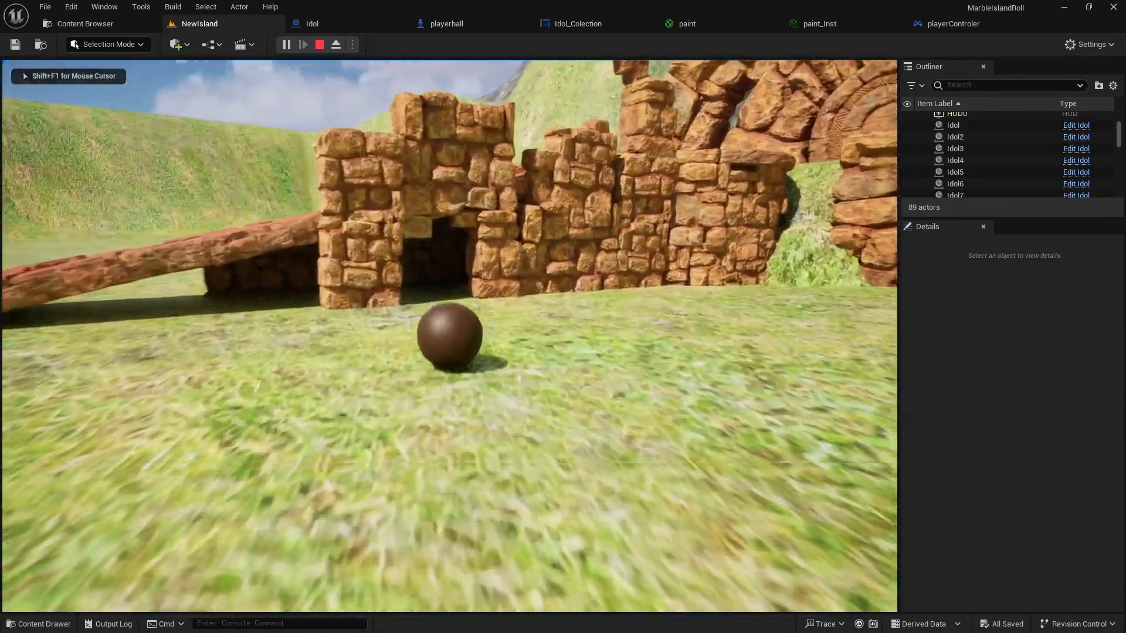
pyautogui.press('w')
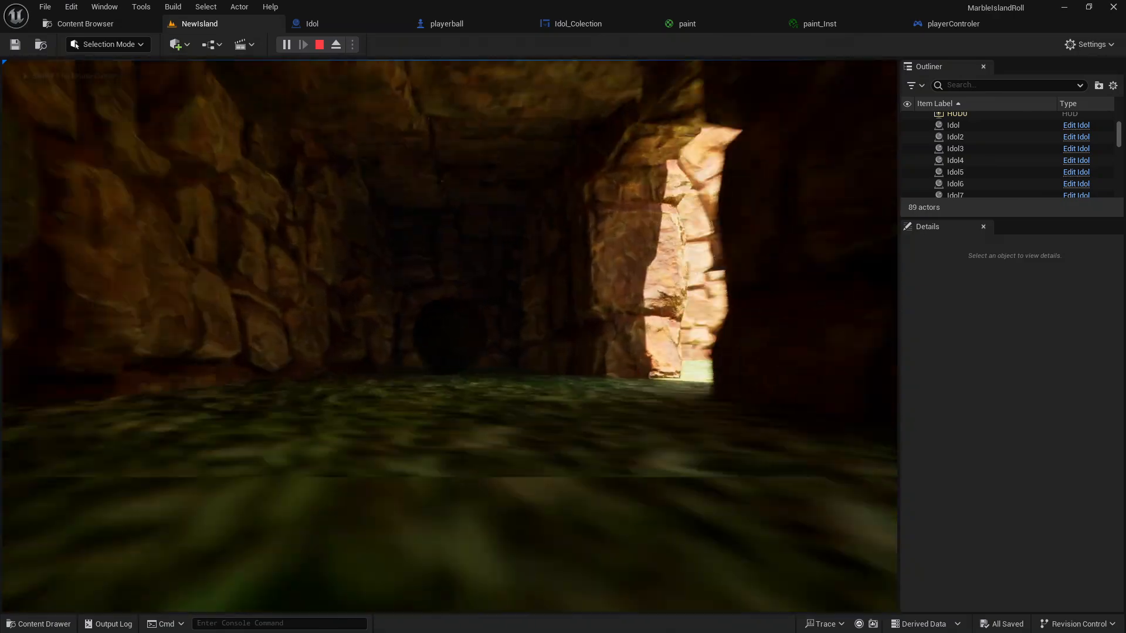
pyautogui.press('w')
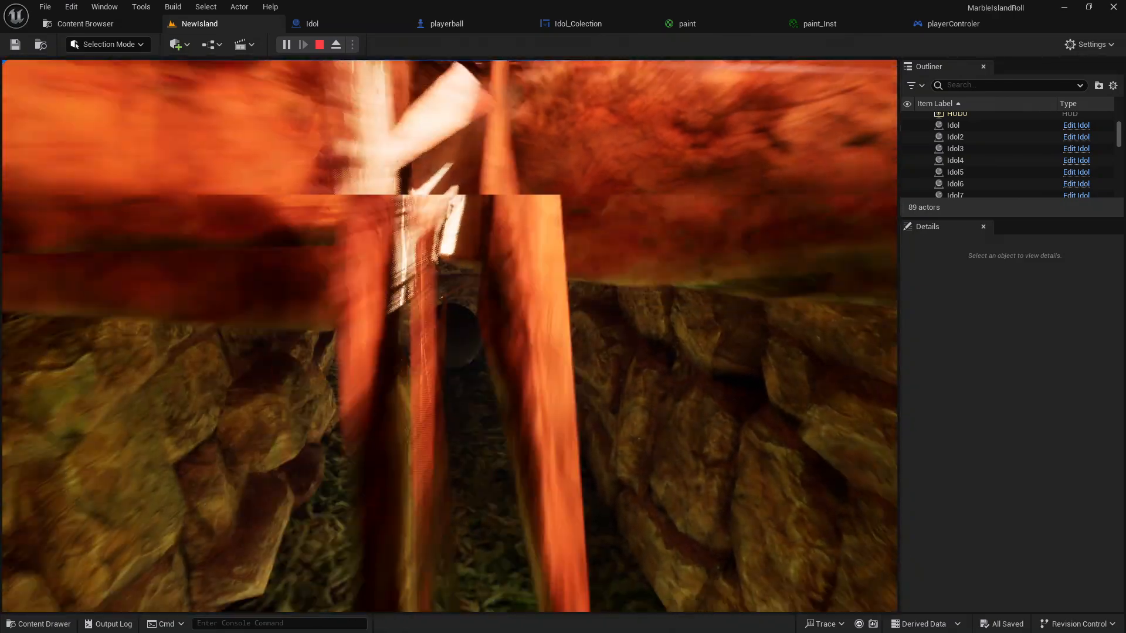
pyautogui.press('s')
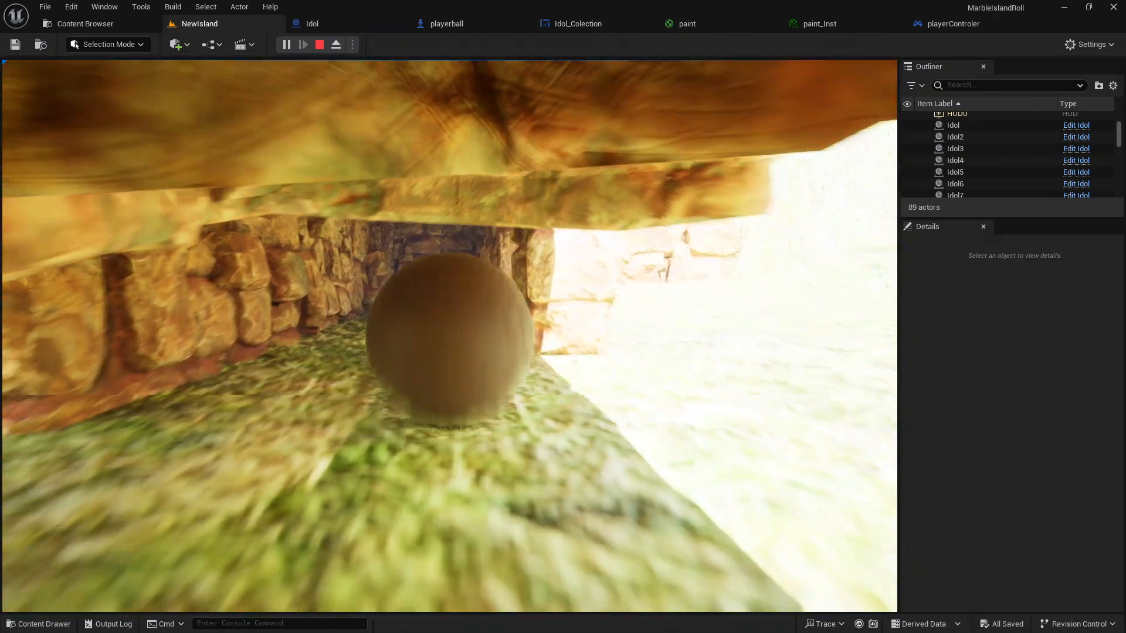
pyautogui.press('s')
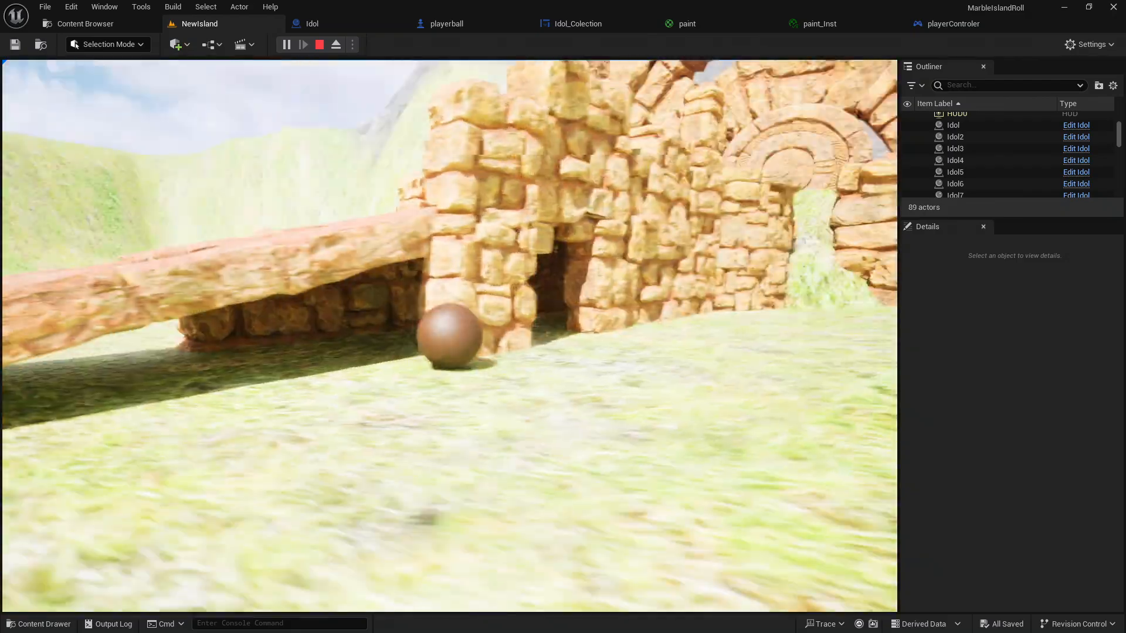
pyautogui.press('Escape')
pyautogui.press('w')
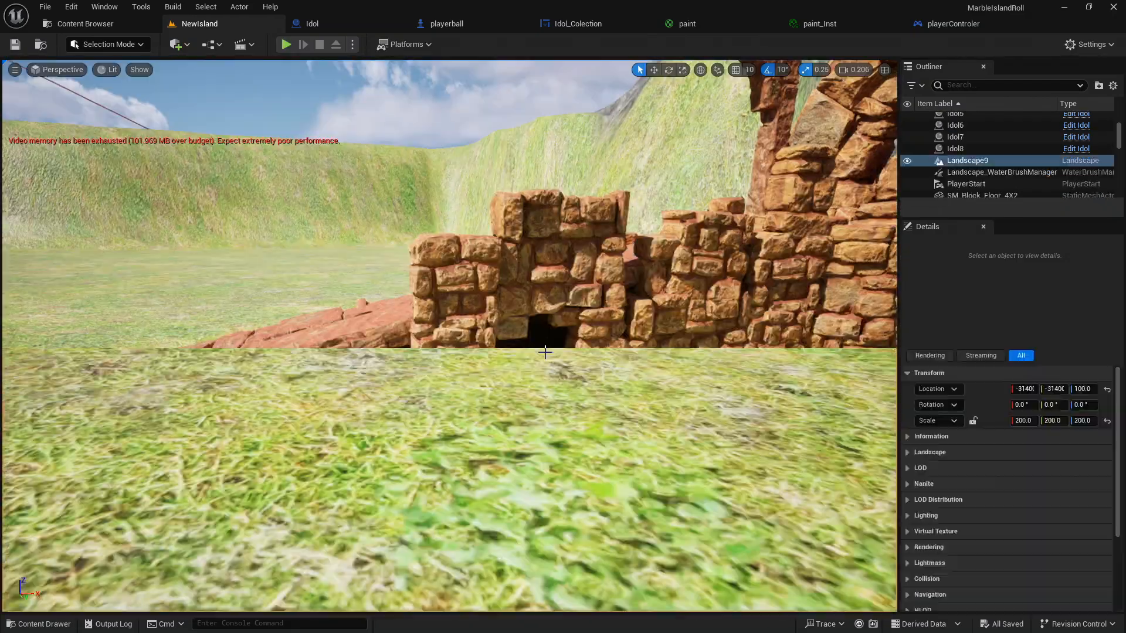
# Go from the ruin kit's Structure assets to the project's root Content folder
pyautogui.press('w')
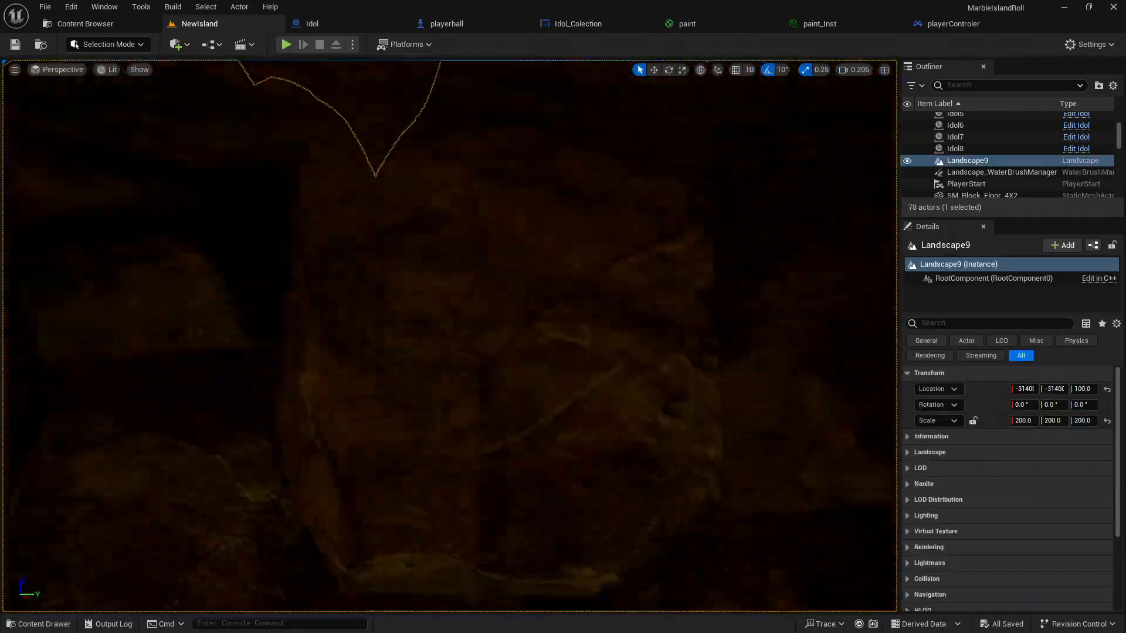
pyautogui.press('w')
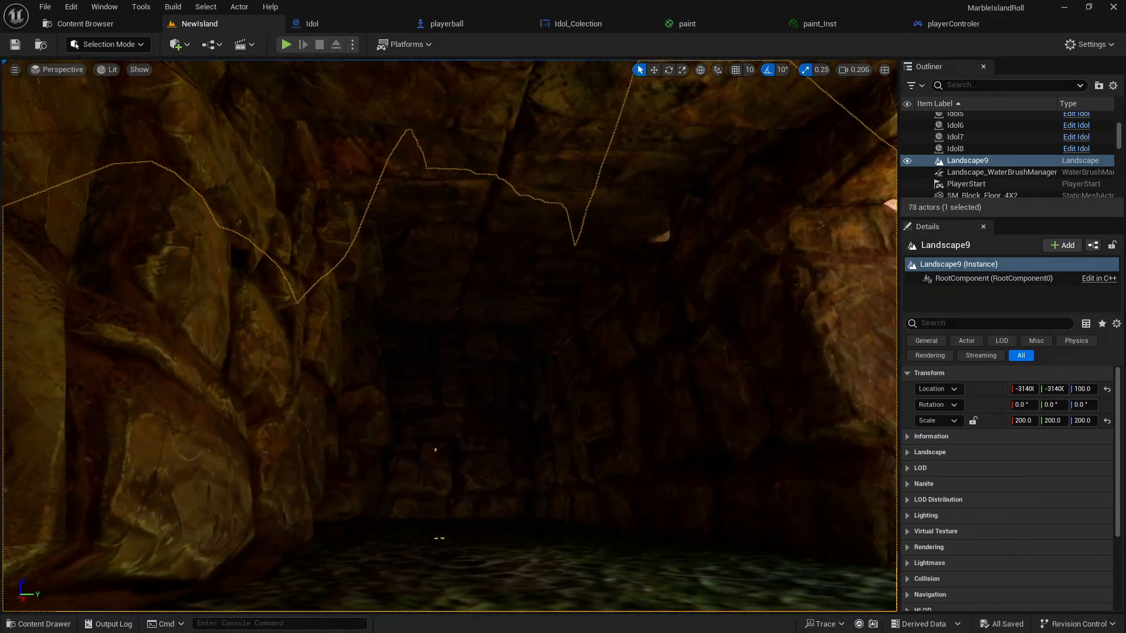
pyautogui.press('s')
pyautogui.moveTo(549, 355); pyautogui.dragTo(516, 367, button='right')
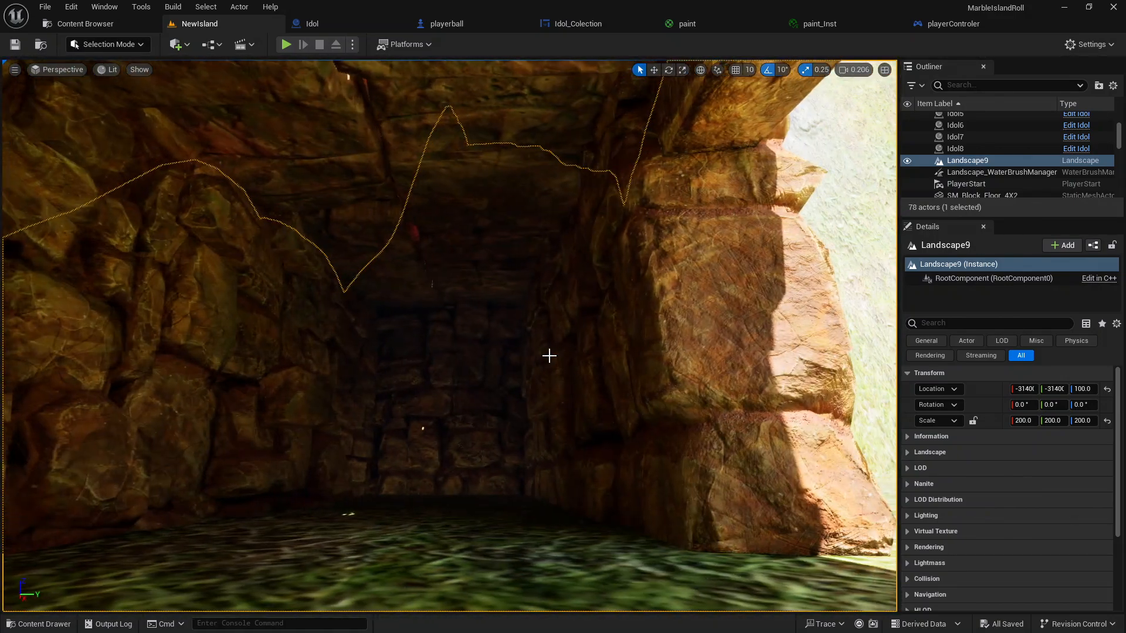
pyautogui.click(13, 627)
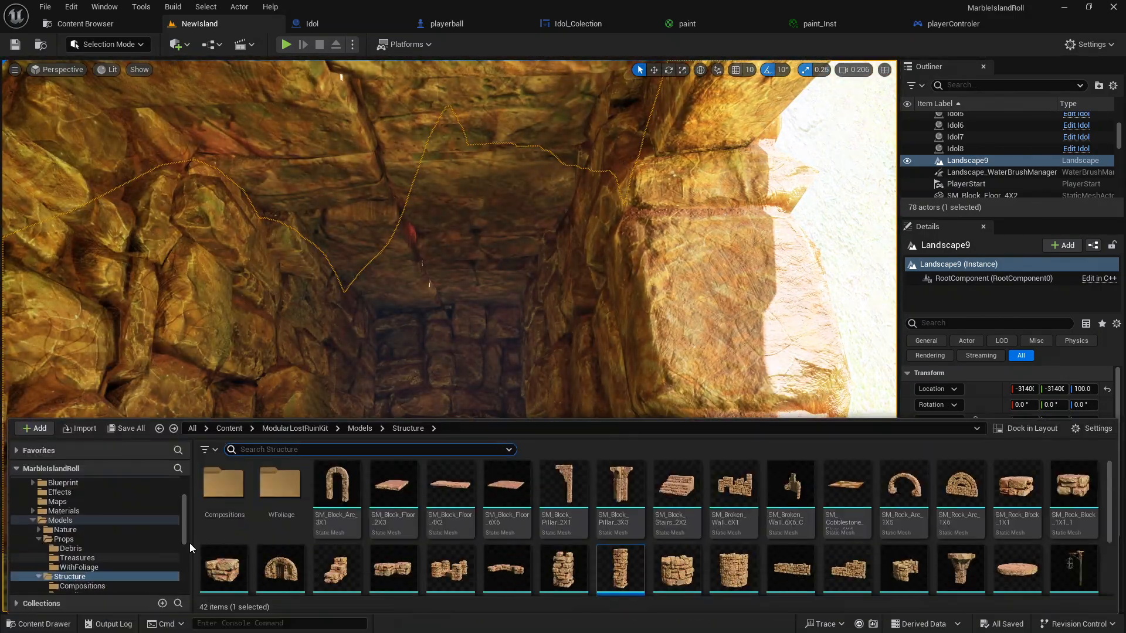
pyautogui.scroll(-1, 492, 549)
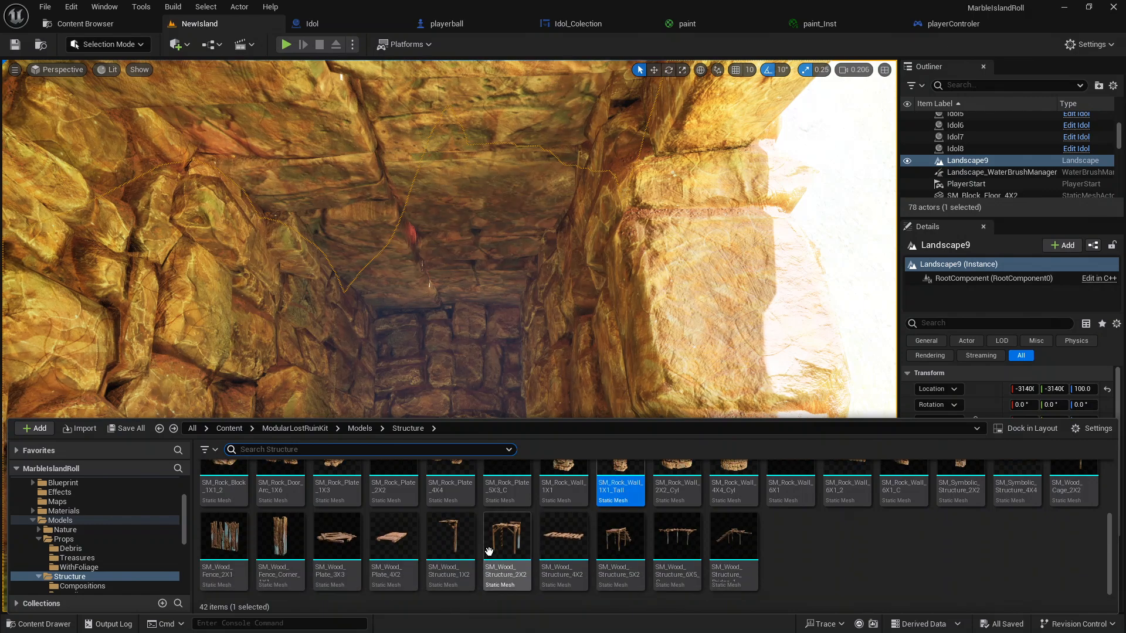
pyautogui.scroll(1, 469, 557)
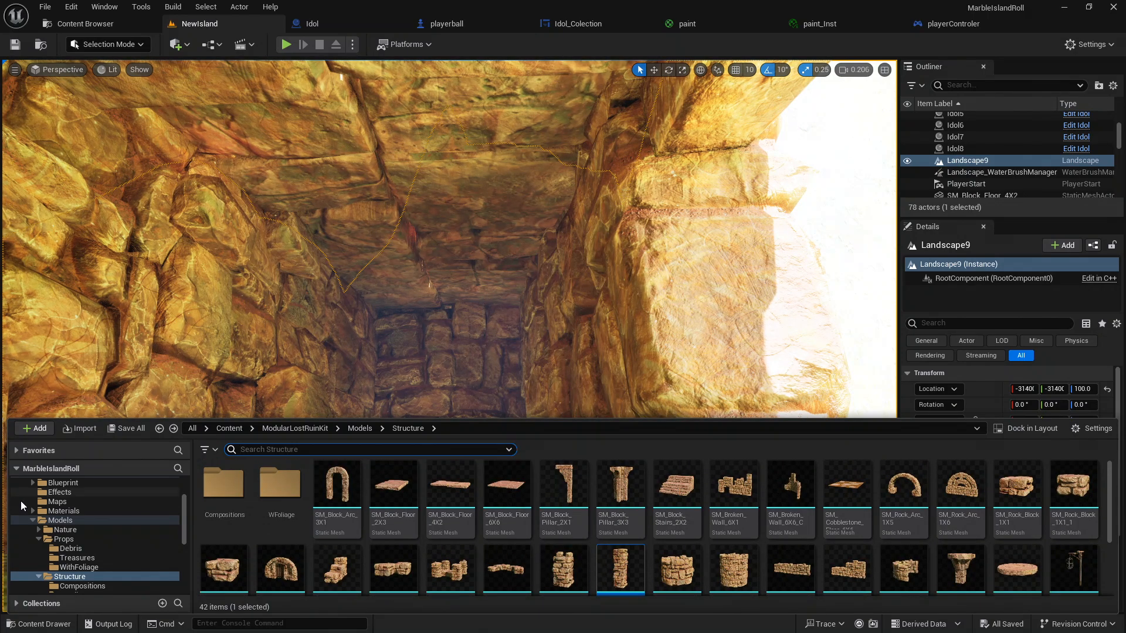
pyautogui.scroll(3, 88, 491)
pyautogui.click(83, 481)
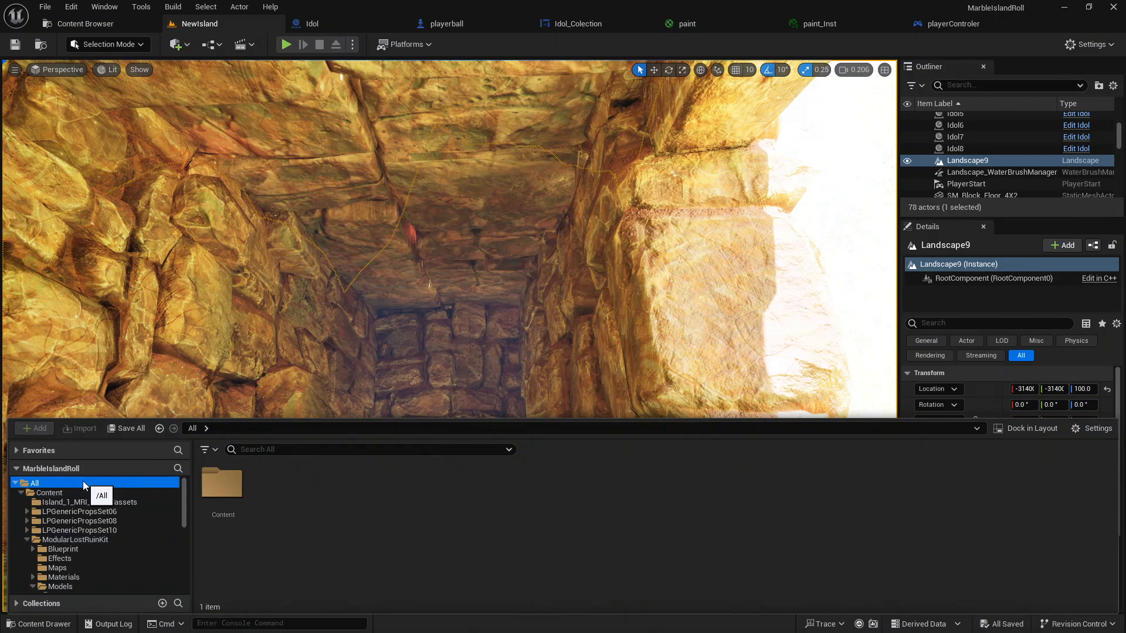
pyautogui.click(235, 481)
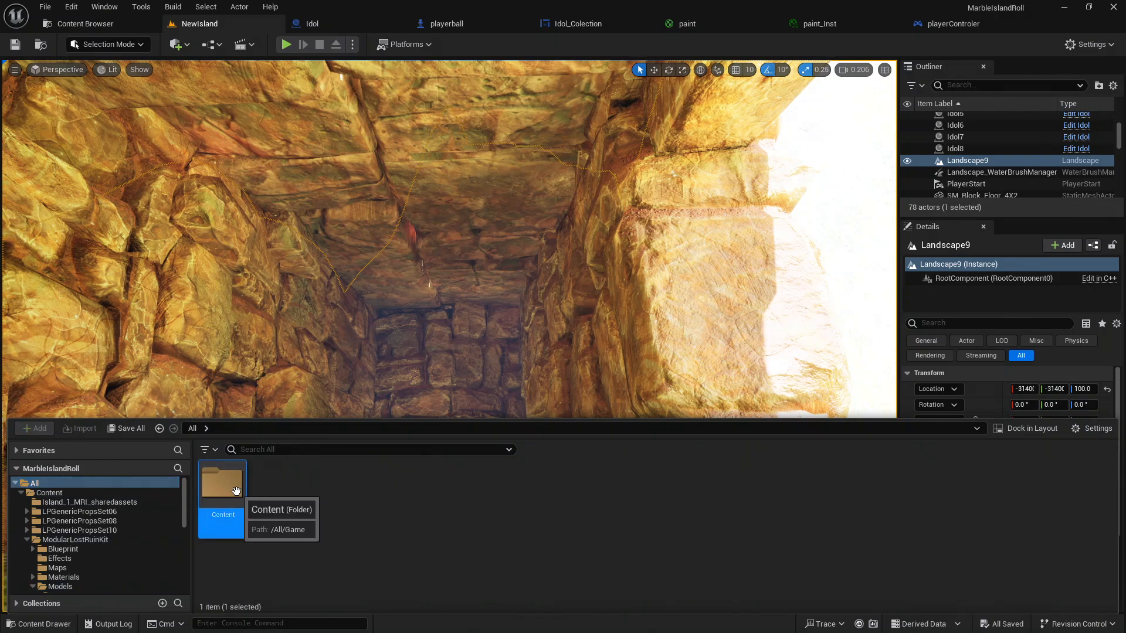
pyautogui.doubleClick(235, 491)
# Place an Idol on the floor inside the passage beneath the ramp
pyautogui.moveTo(403, 307); pyautogui.dragTo(261, 368, button='right')
pyautogui.press('w')
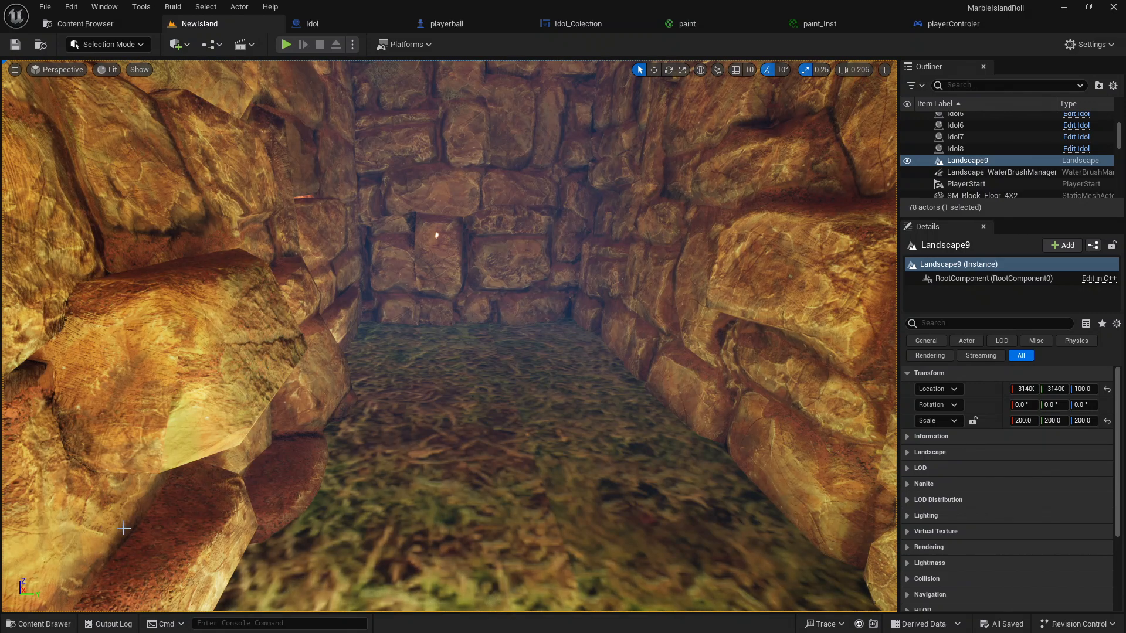
pyautogui.click(67, 623)
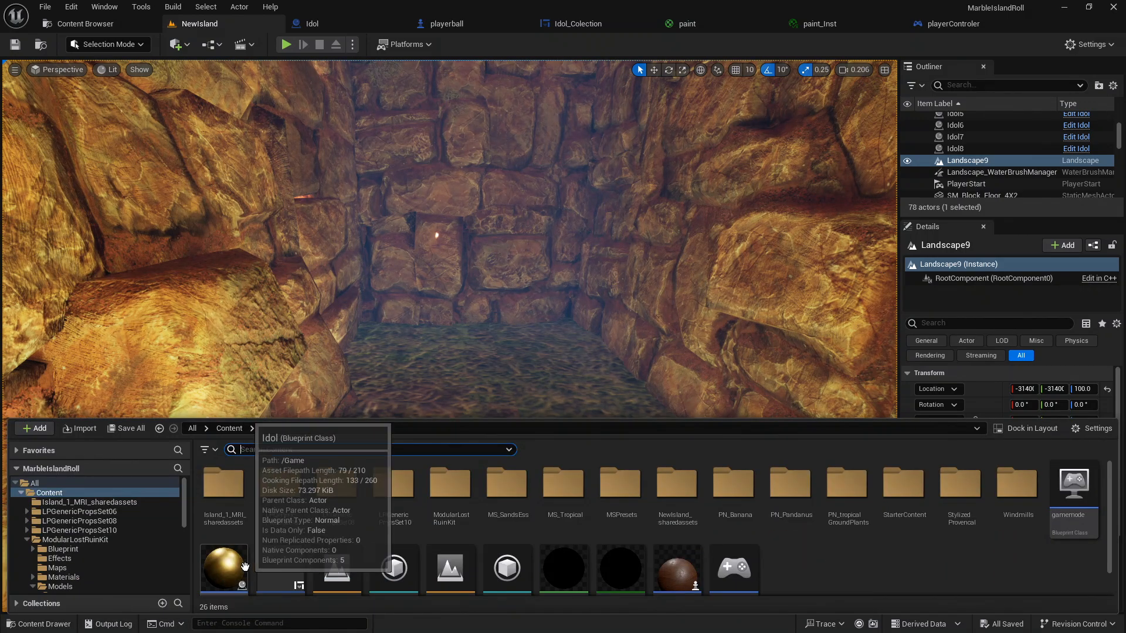
pyautogui.moveTo(229, 566); pyautogui.dragTo(489, 361)
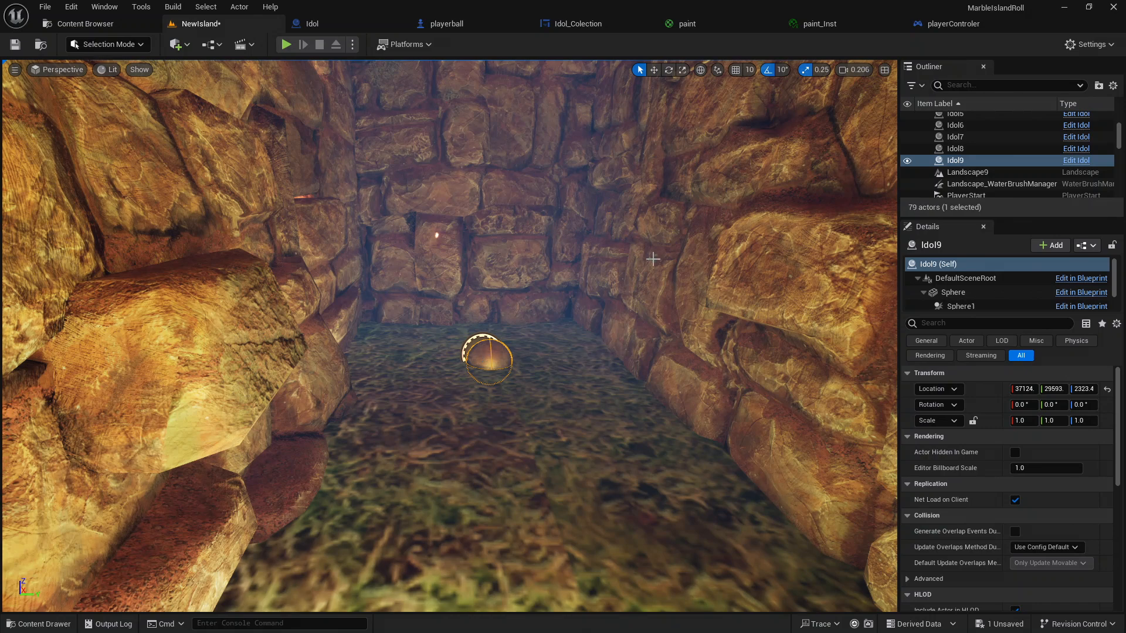
# Raise the Idol off the passage floor to about Z 2350.5 and deselect it
pyautogui.click(654, 70)
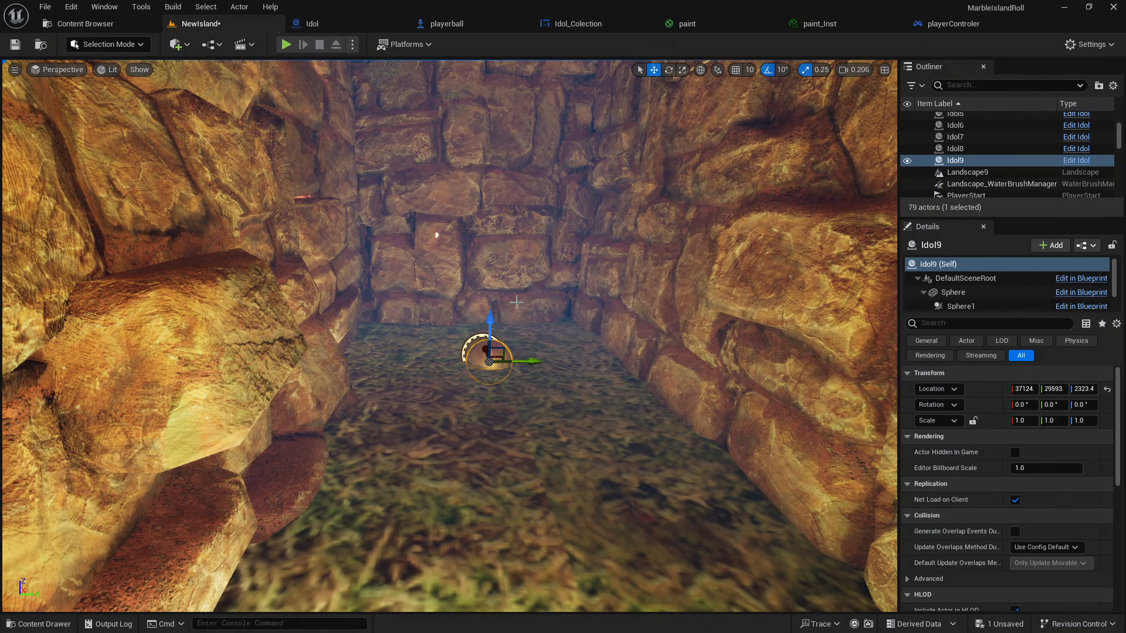
pyautogui.moveTo(495, 321); pyautogui.dragTo(494, 286)
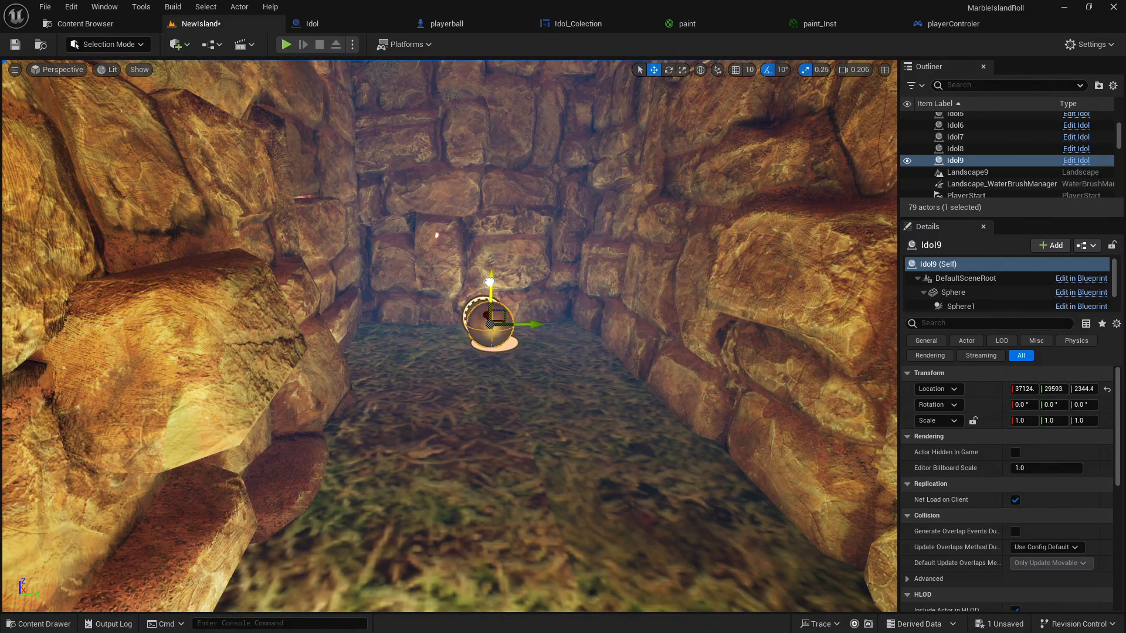
pyautogui.moveTo(492, 275); pyautogui.dragTo(442, 274, button='right')
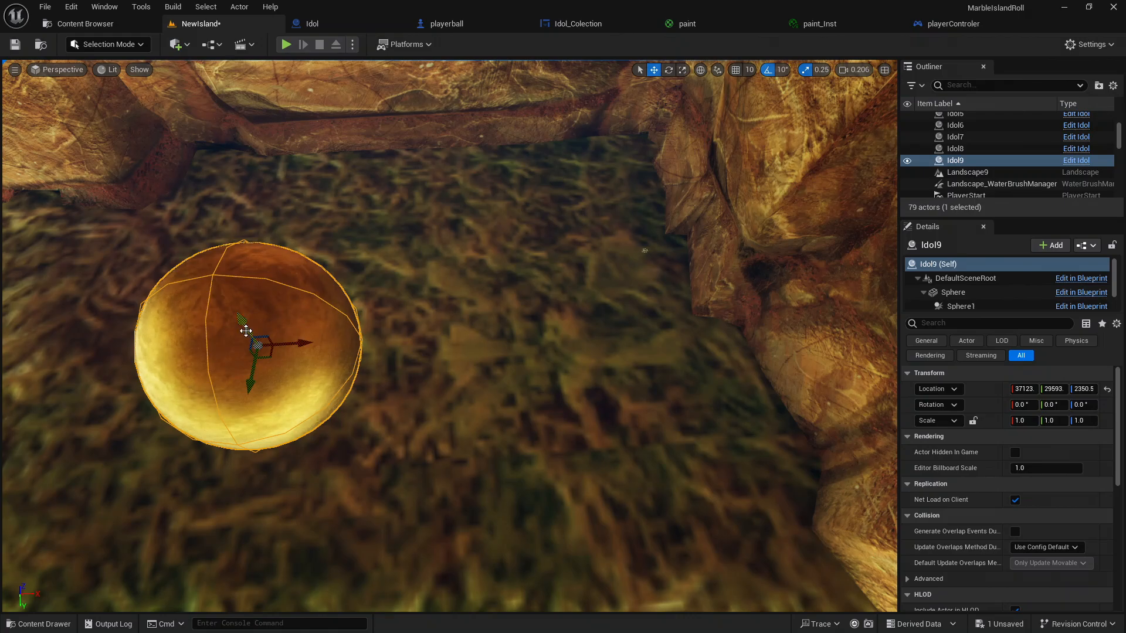
pyautogui.moveTo(239, 301); pyautogui.dragTo(387, 250, button='right')
pyautogui.click(490, 300)
# Open the Foliage assets under Models, Nature in the ModularLostRuinKit folder
pyautogui.click(38, 624)
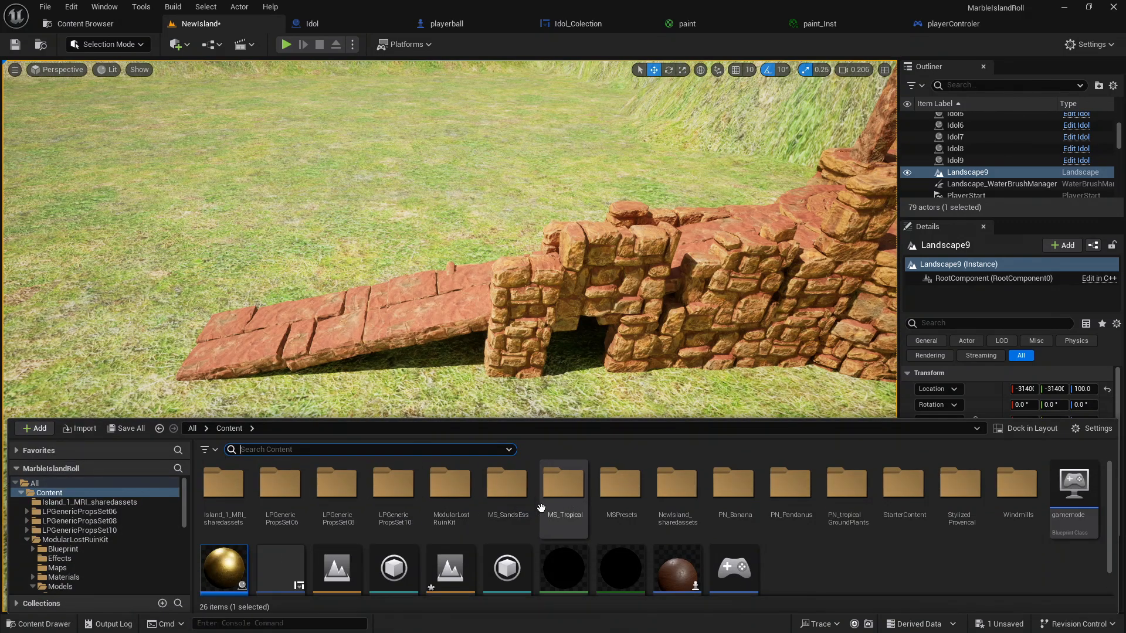
pyautogui.click(446, 490)
pyautogui.doubleClick(447, 490)
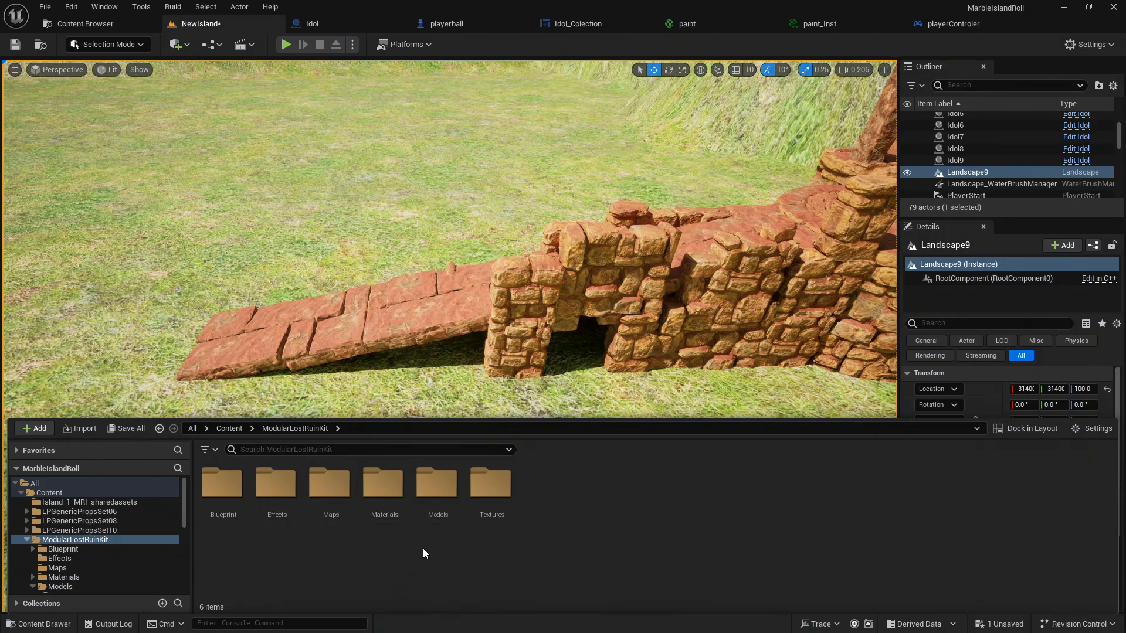
pyautogui.doubleClick(434, 510)
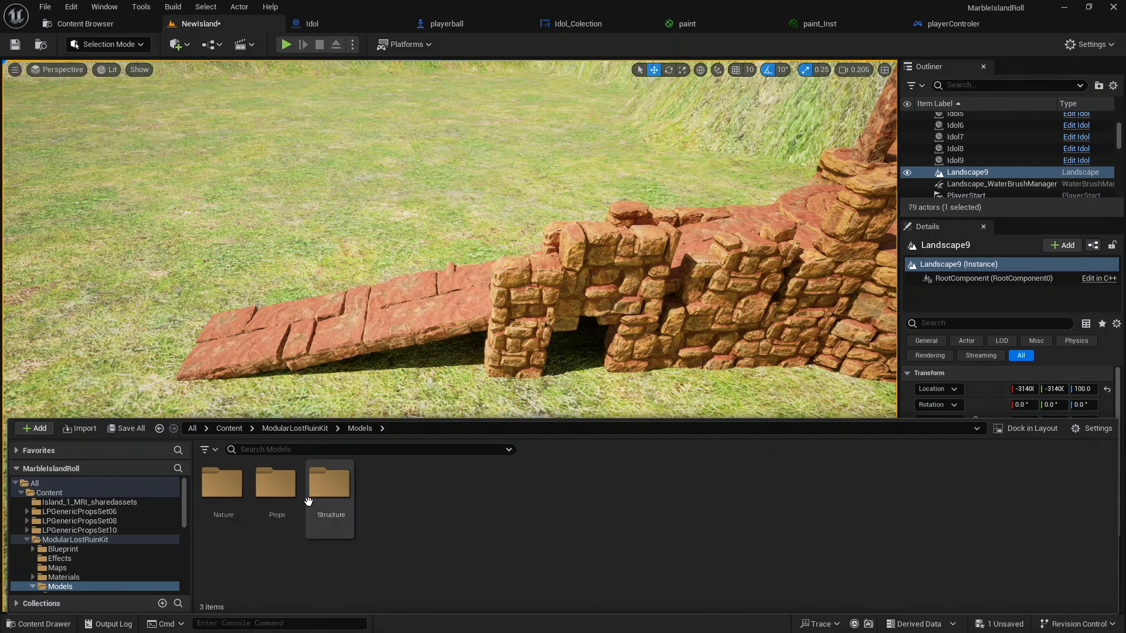
pyautogui.doubleClick(223, 486)
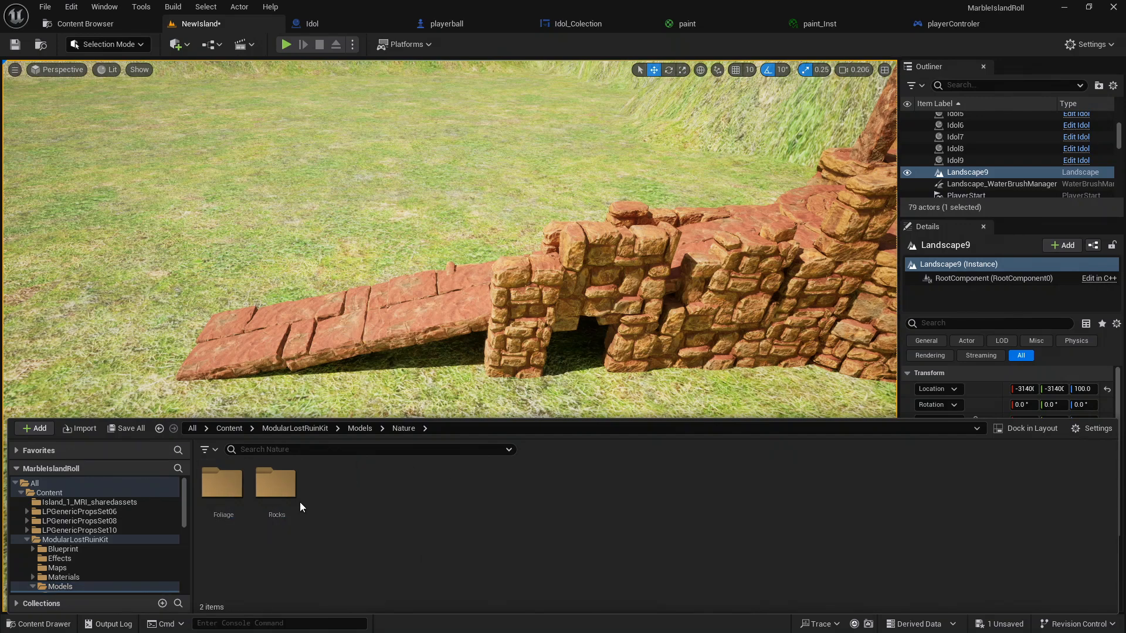
pyautogui.doubleClick(222, 485)
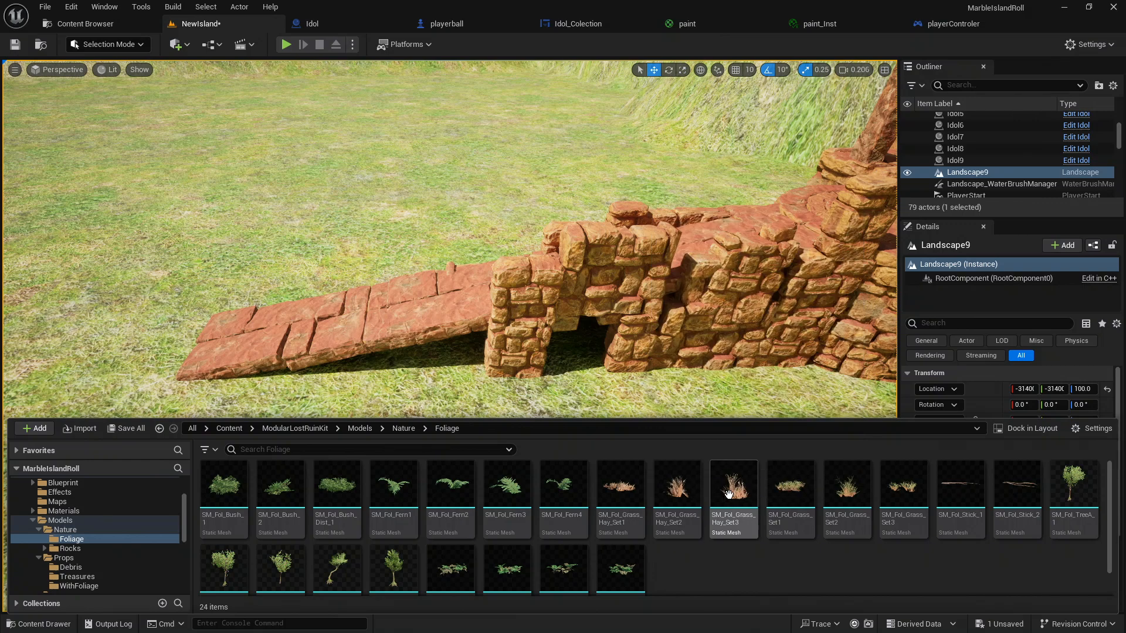
# Try an SM_Fol_Grass_Hay_Set3 clump on the grass in front of the ramp, and delete it
pyautogui.moveTo(733, 487); pyautogui.dragTo(463, 414)
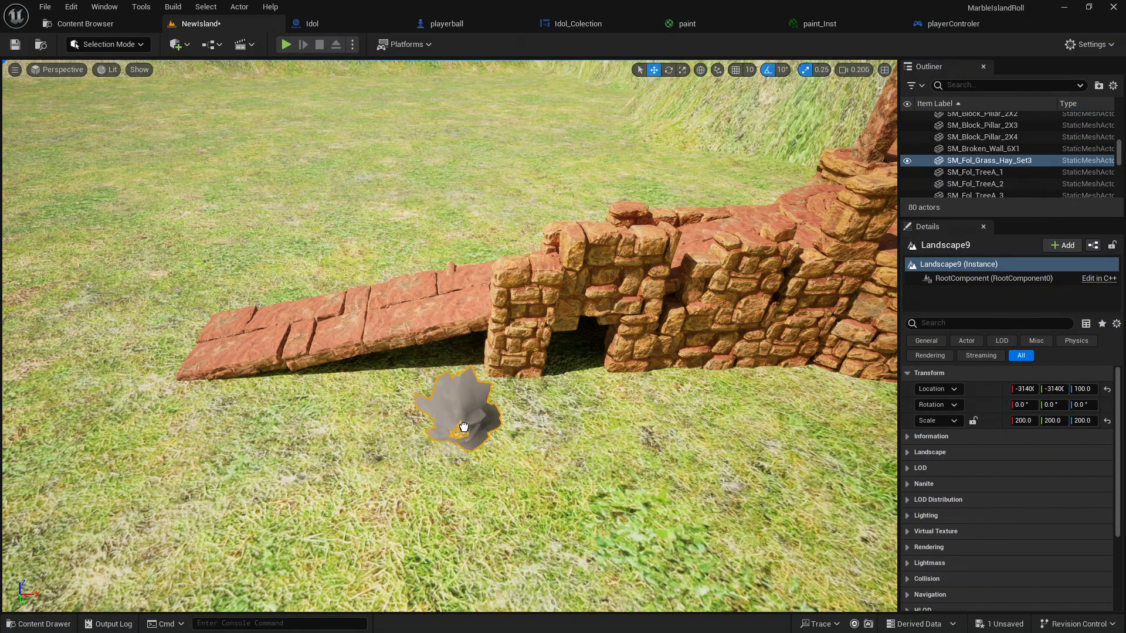
pyautogui.press('Delete')
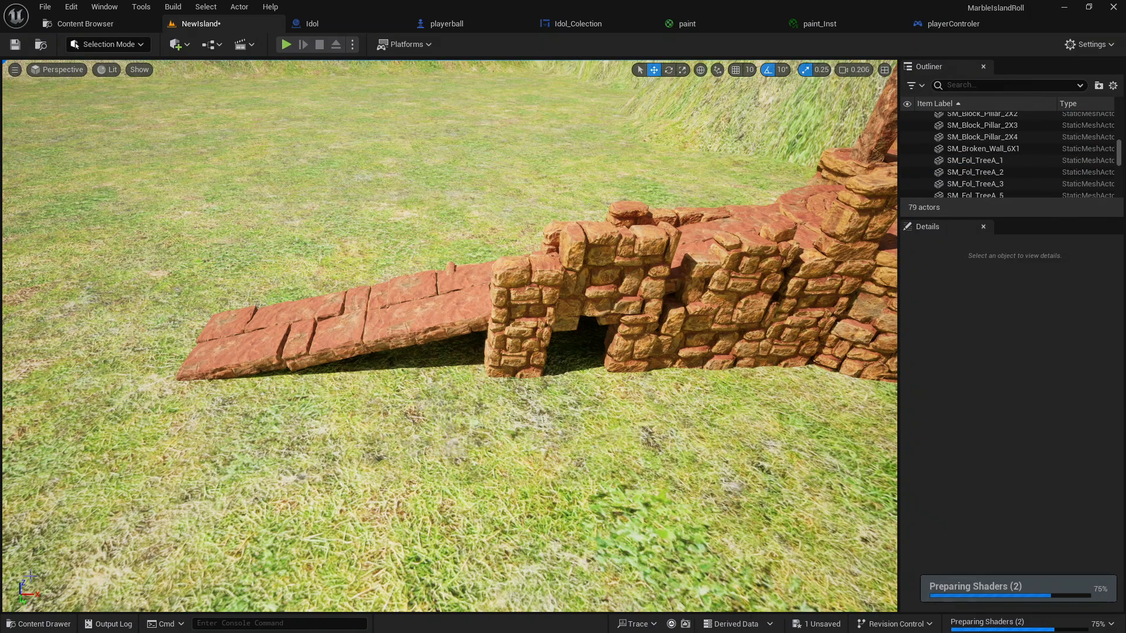
# Browse the kit's Nature Rocks folder and its WithFoliage subfolder for a rock mesh suited to the ramp area
pyautogui.click(31, 625)
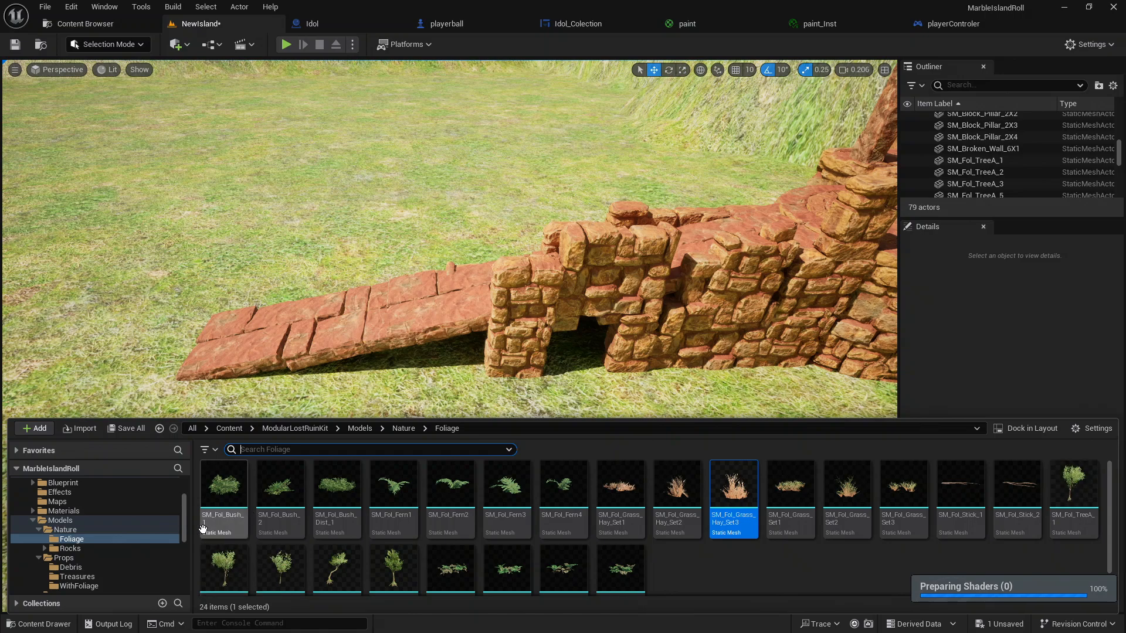
pyautogui.click(92, 550)
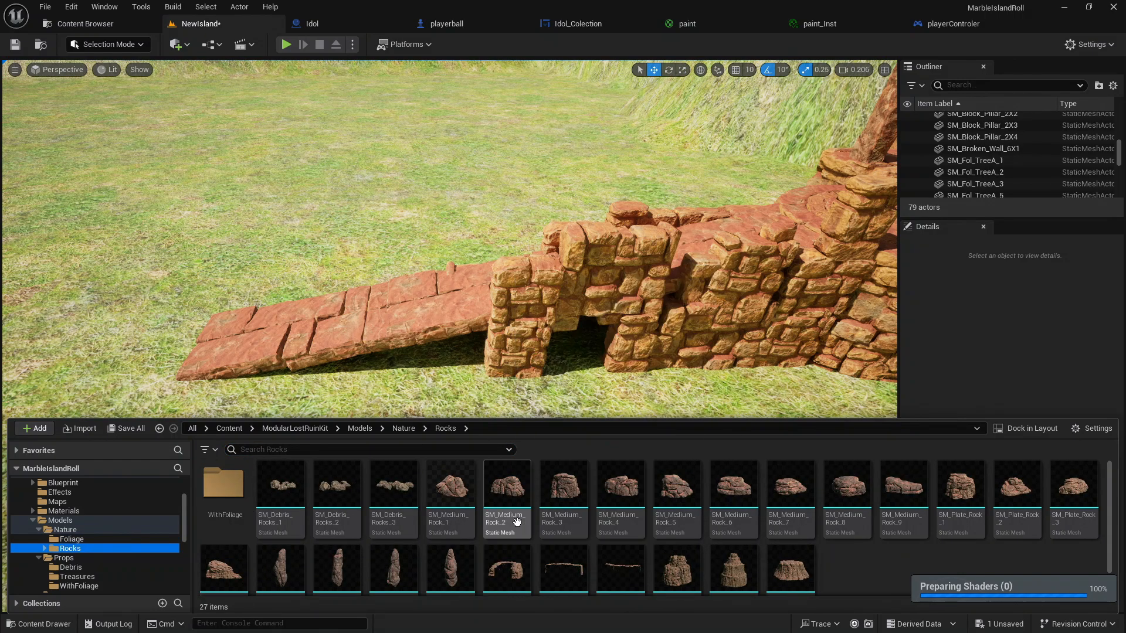
pyautogui.press('s')
pyautogui.moveTo(529, 350); pyautogui.dragTo(520, 363, button='right')
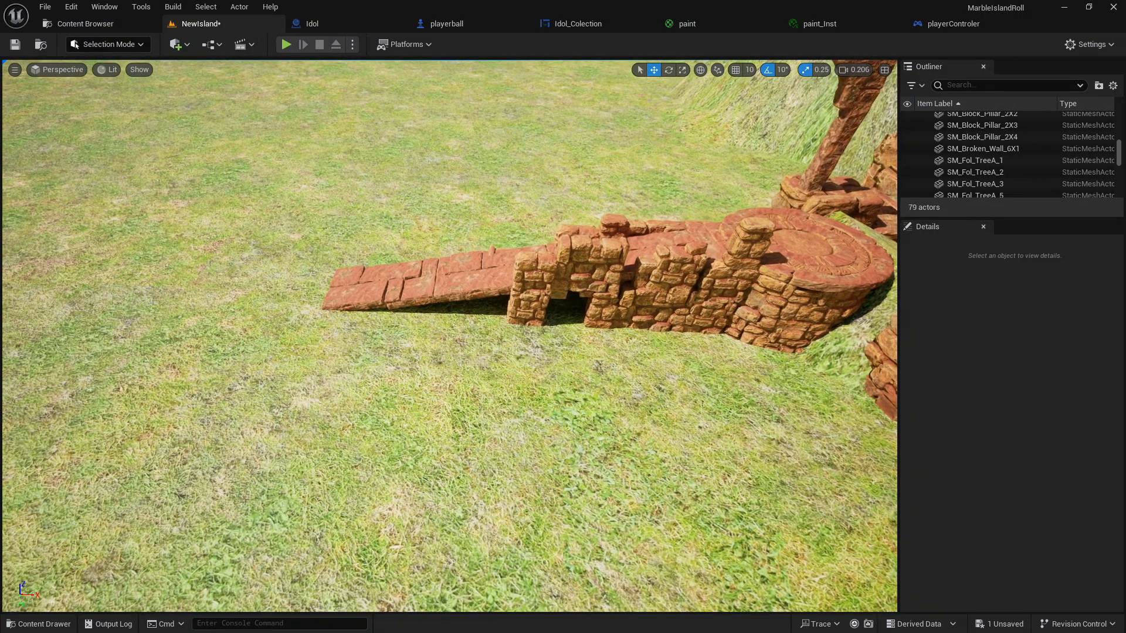
pyautogui.click(65, 624)
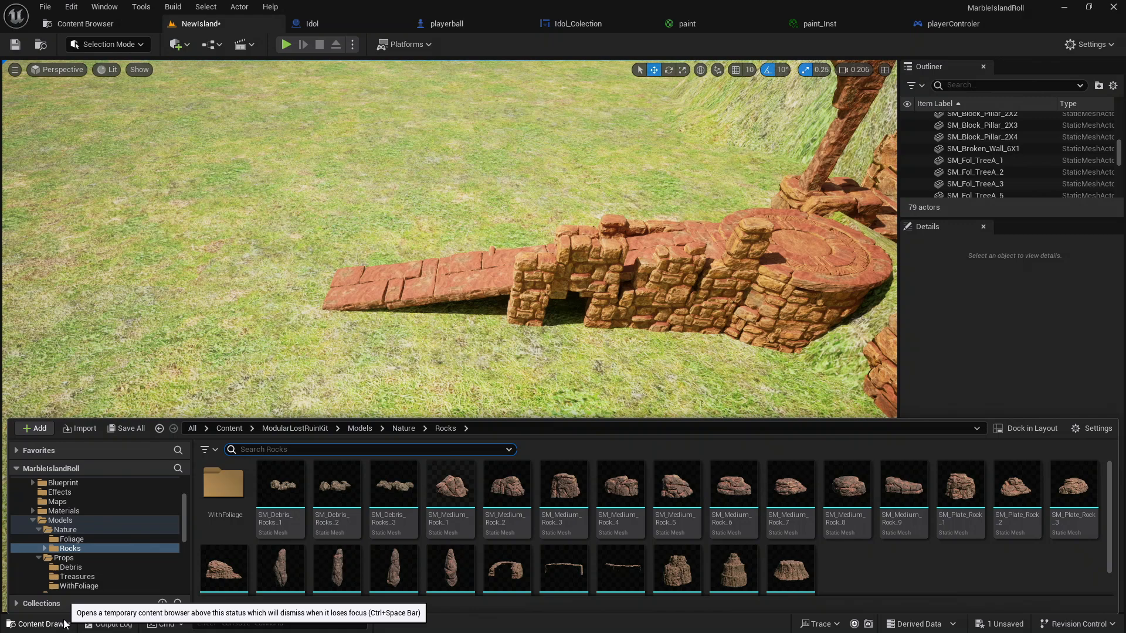
pyautogui.click(233, 492)
pyautogui.doubleClick(233, 492)
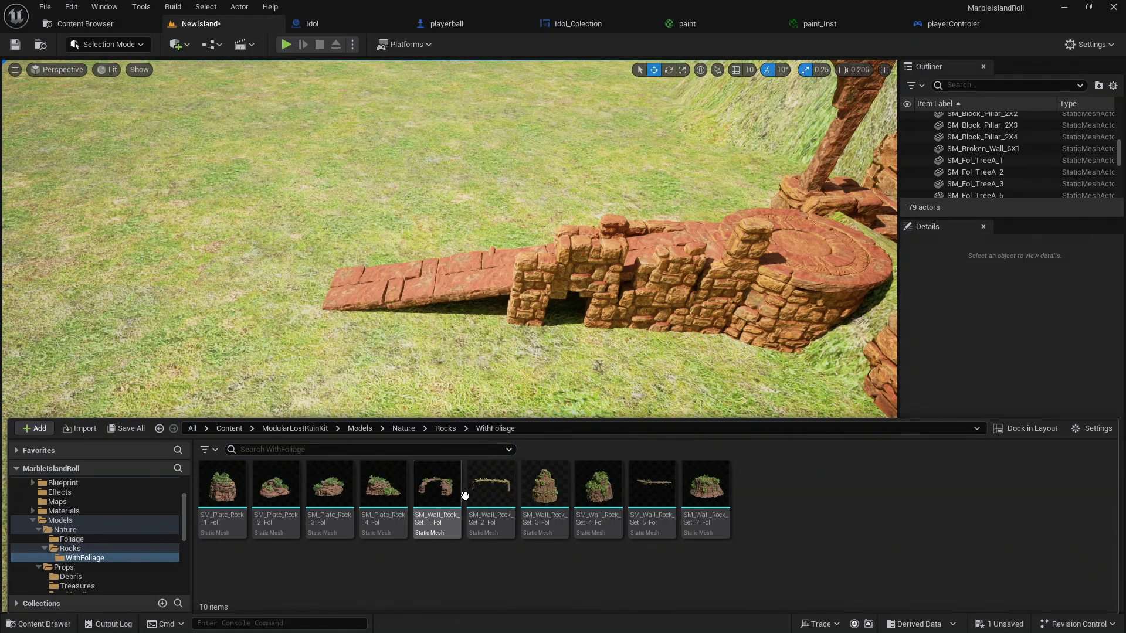
pyautogui.hotkey('alt', 'Left')
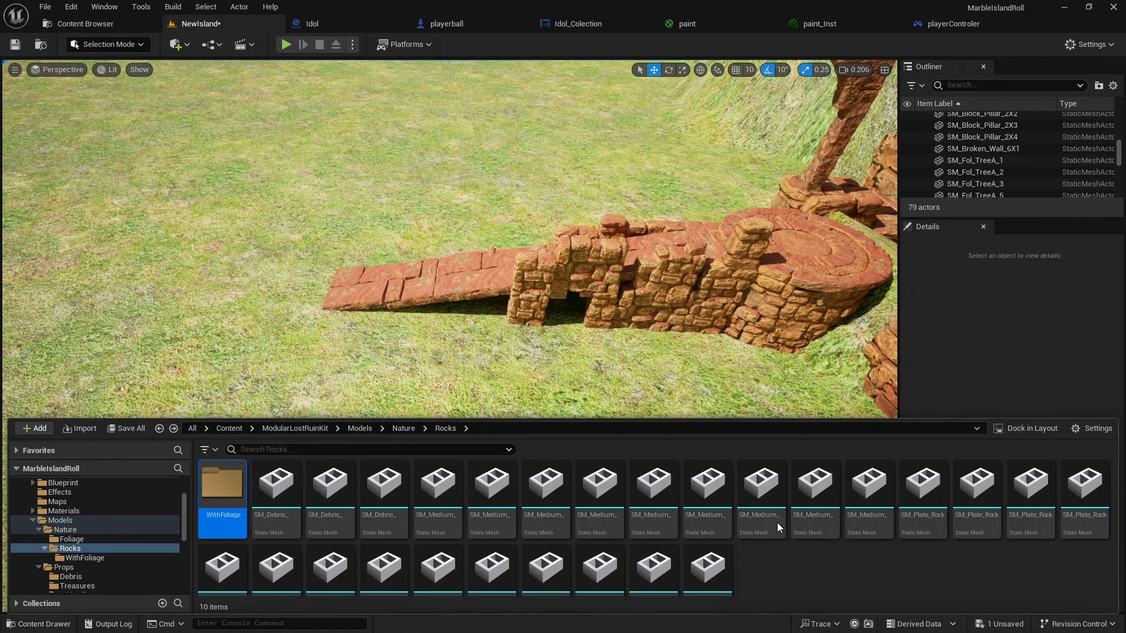
# Try an SM_Plate_Rock_3 boulder beside the ramp's low end, and delete it
pyautogui.click(1061, 482)
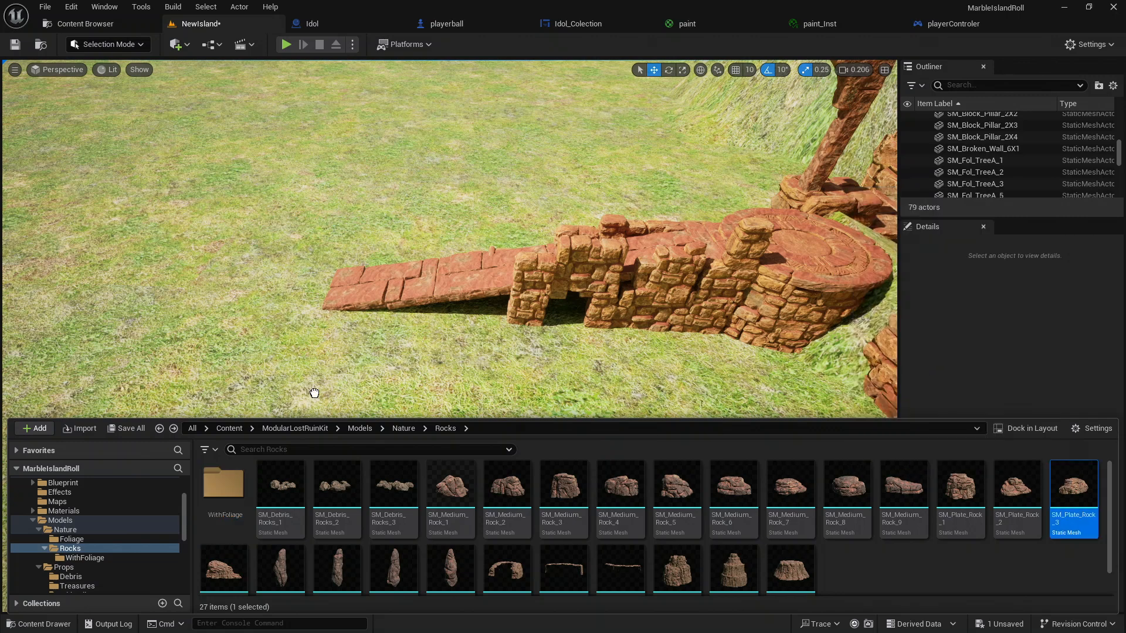
pyautogui.moveTo(555, 345); pyautogui.dragTo(192, 279)
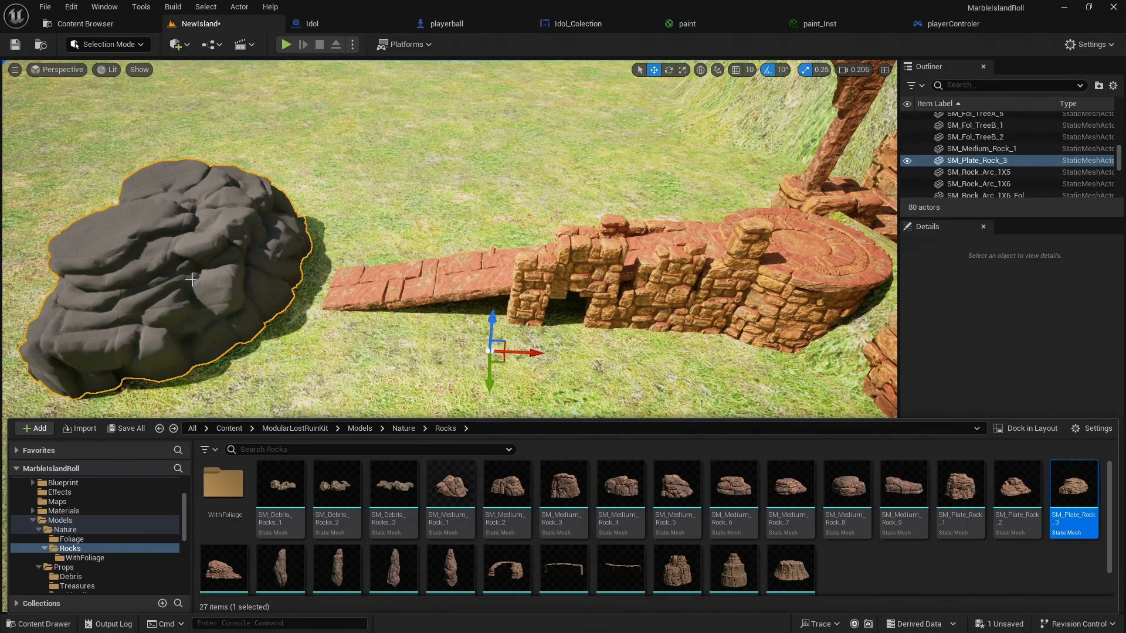
pyautogui.press('Delete')
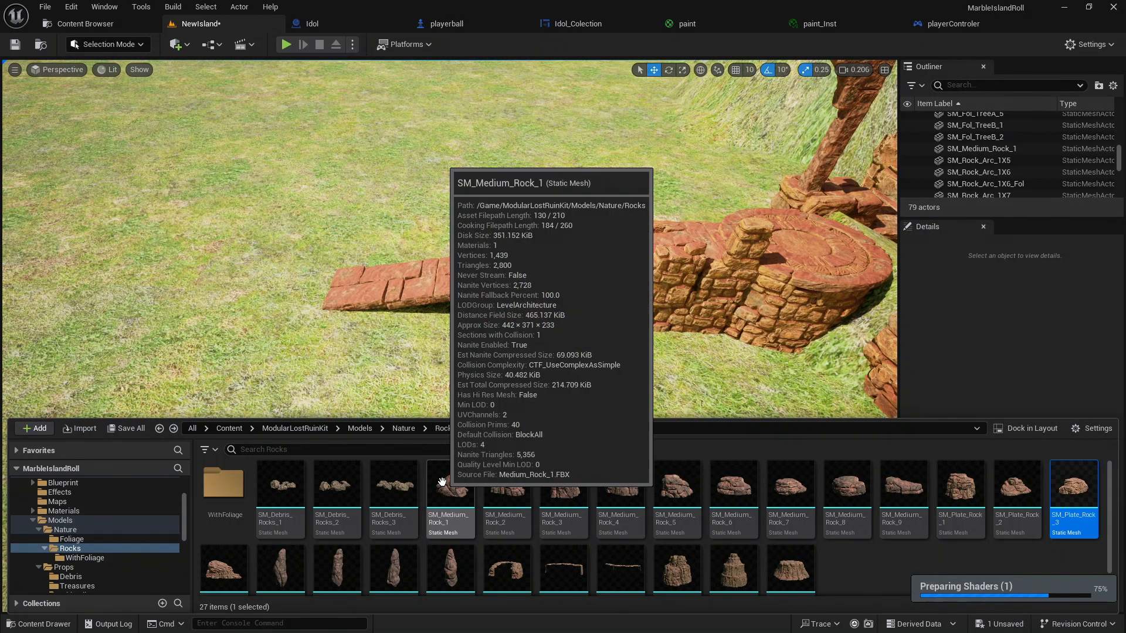
# Try an SM_Medium_Rock_1 boulder beside the ramp, turning it around its vertical axis, and delete it
pyautogui.moveTo(436, 483); pyautogui.dragTo(469, 336)
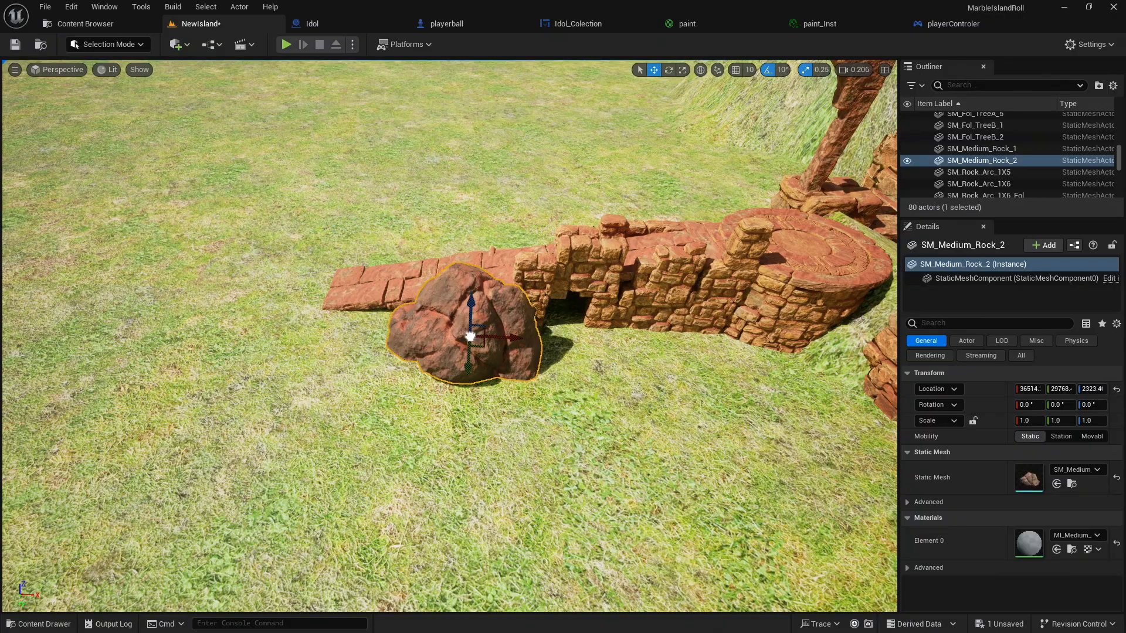
pyautogui.press('a')
pyautogui.moveTo(468, 336); pyautogui.dragTo(540, 346, button='right')
pyautogui.press('d')
pyautogui.click(670, 69)
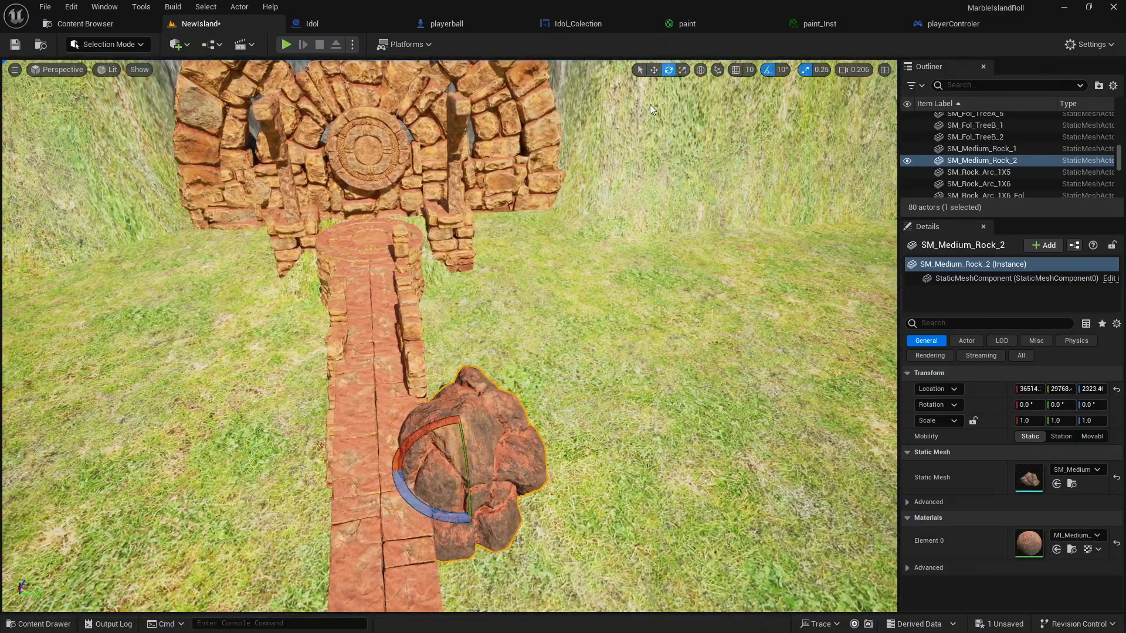
pyautogui.moveTo(428, 514); pyautogui.dragTo(469, 516)
pyautogui.press('d')
pyautogui.moveTo(561, 520); pyautogui.dragTo(375, 472, button='right')
pyautogui.press('Delete')
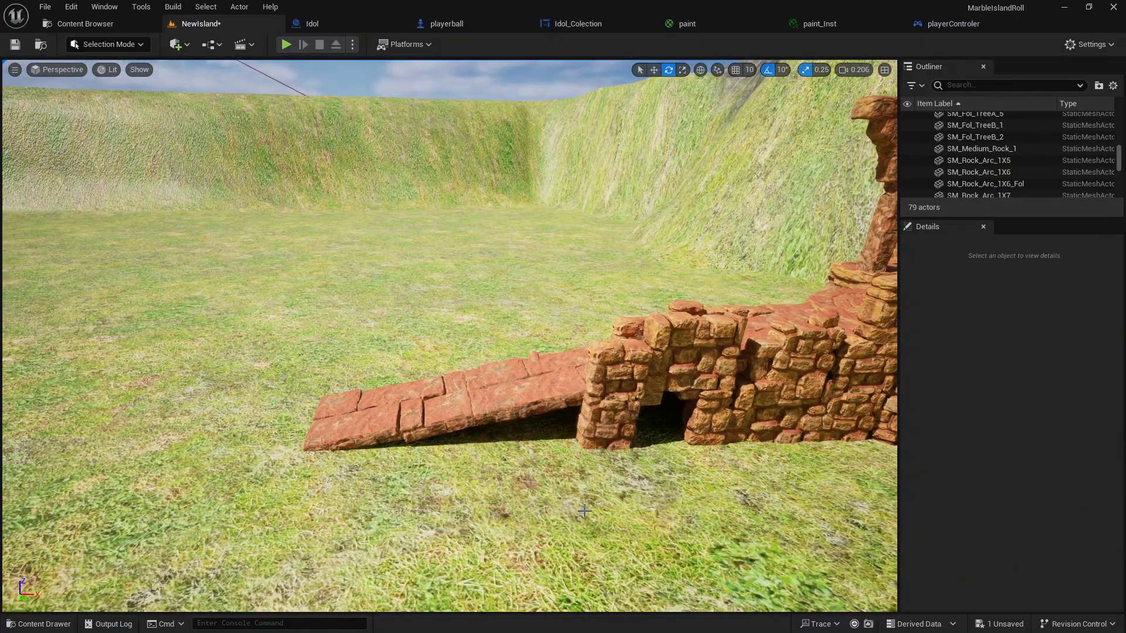
# Return to the ruin kit's Nature Foliage folder with the ramp's low end in view
pyautogui.moveTo(585, 511)
pyautogui.mouseDown(button='right')
pyautogui.moveTo(633, 513)
pyautogui.moveTo(586, 525)
pyautogui.mouseUp(button='right')
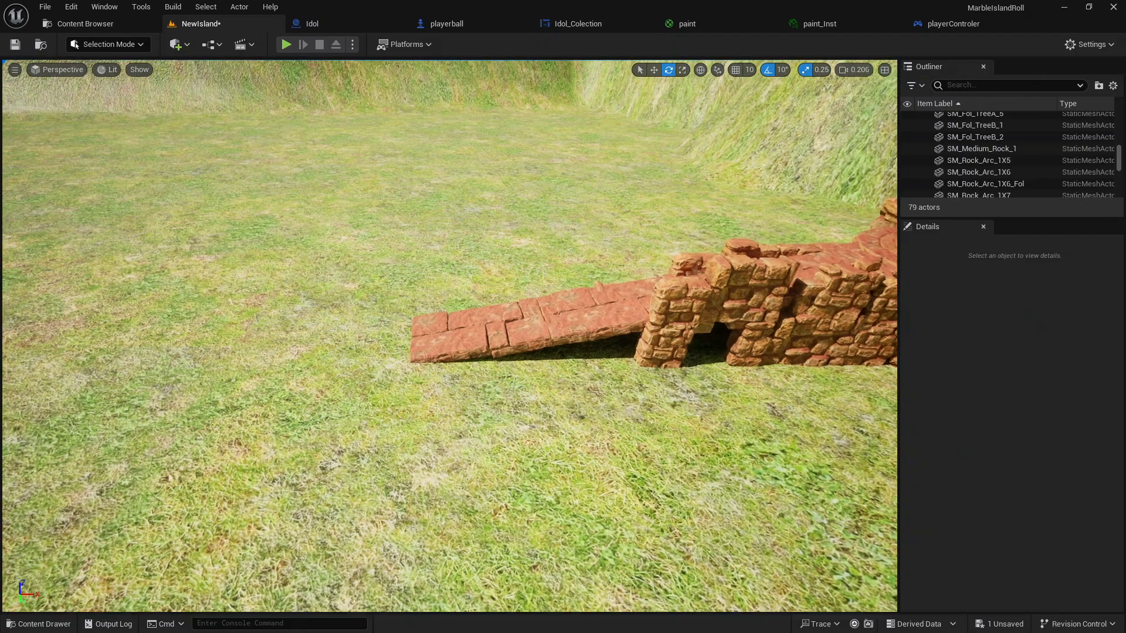
pyautogui.click(40, 622)
pyautogui.hotkey('alt', 'Left')
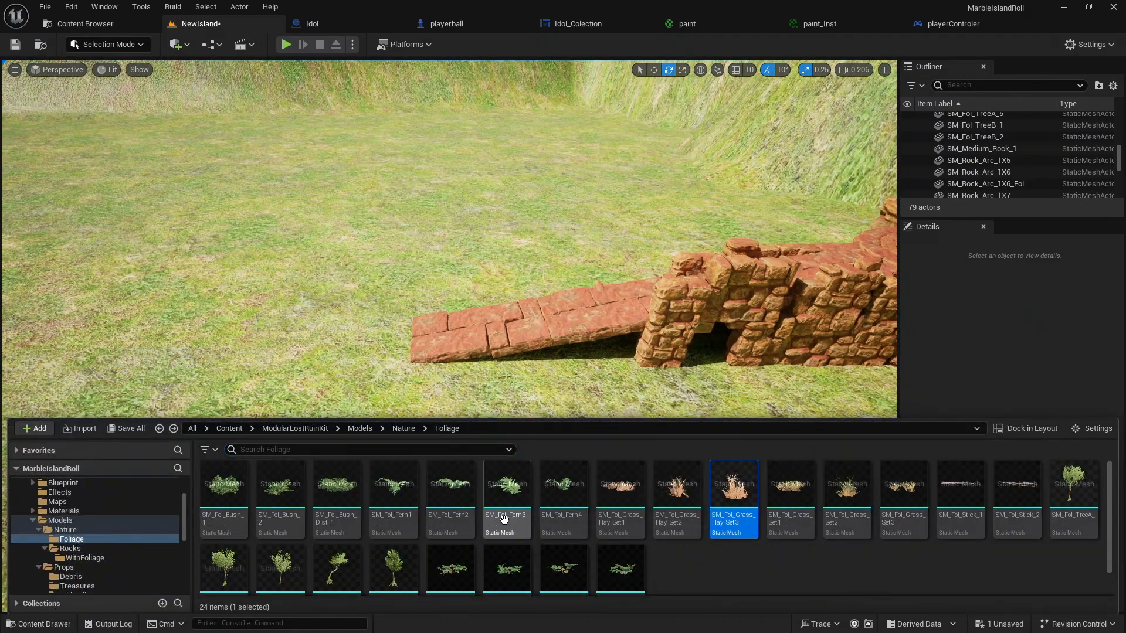
# Open the ruin kit's Structure folder with the ramp's side and the passage opening in view
pyautogui.hotkey('alt', 'Left')
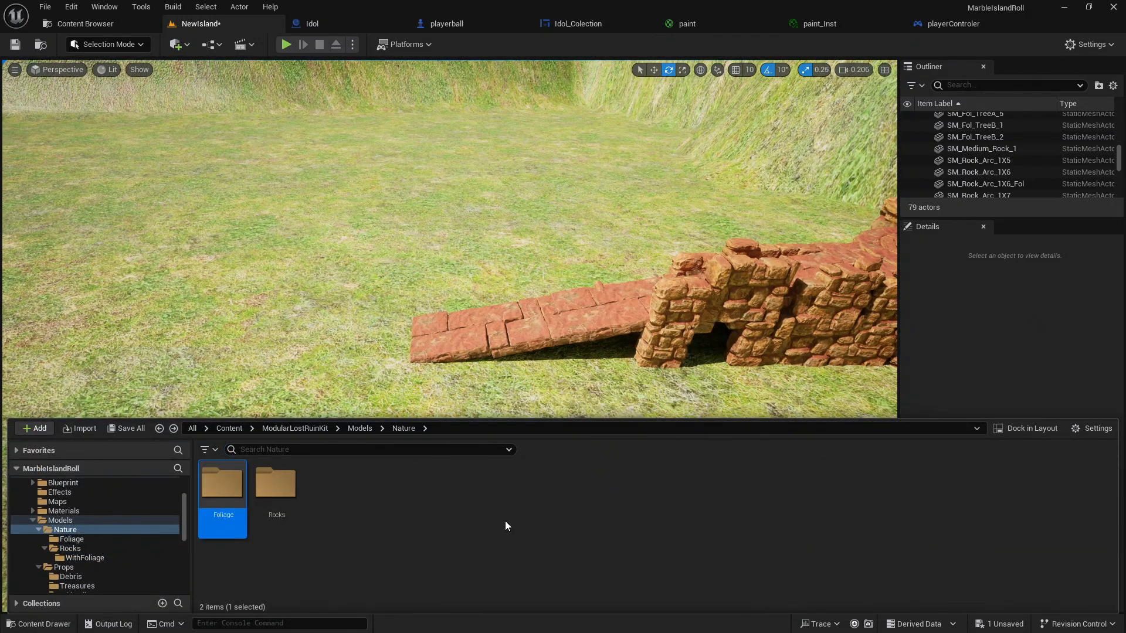
pyautogui.hotkey('alt', 'Left')
pyautogui.doubleClick(314, 492)
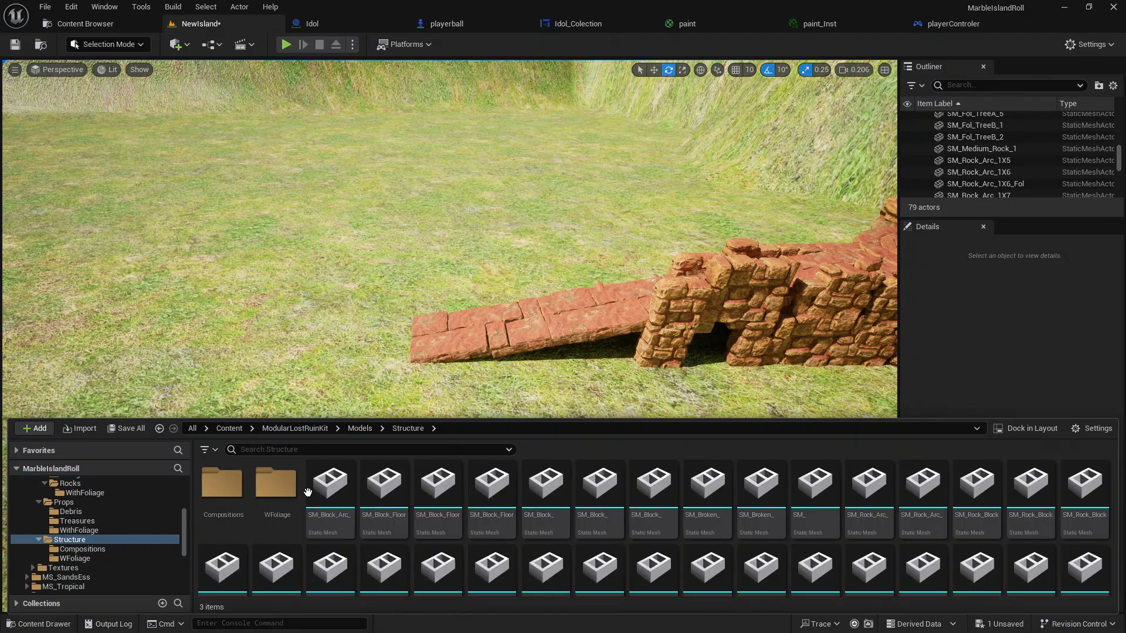
pyautogui.moveTo(453, 371); pyautogui.dragTo(505, 405, button='right')
pyautogui.moveTo(152, 572); pyautogui.dragTo(145, 516, button='right')
pyautogui.click(38, 624)
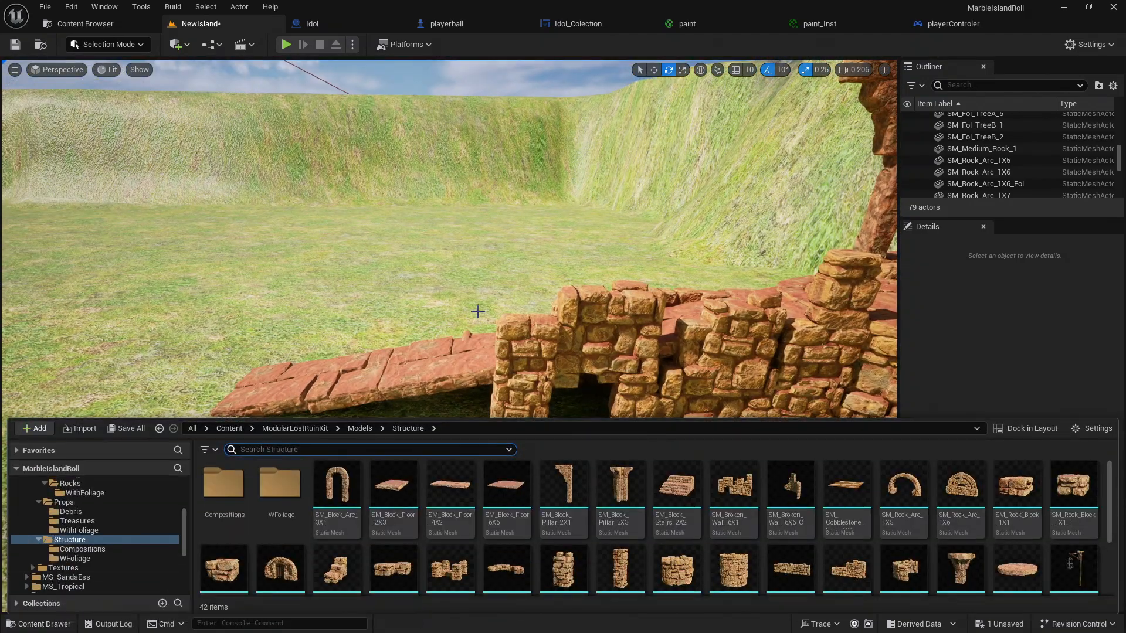
pyautogui.moveTo(477, 314); pyautogui.dragTo(479, 352, button='right')
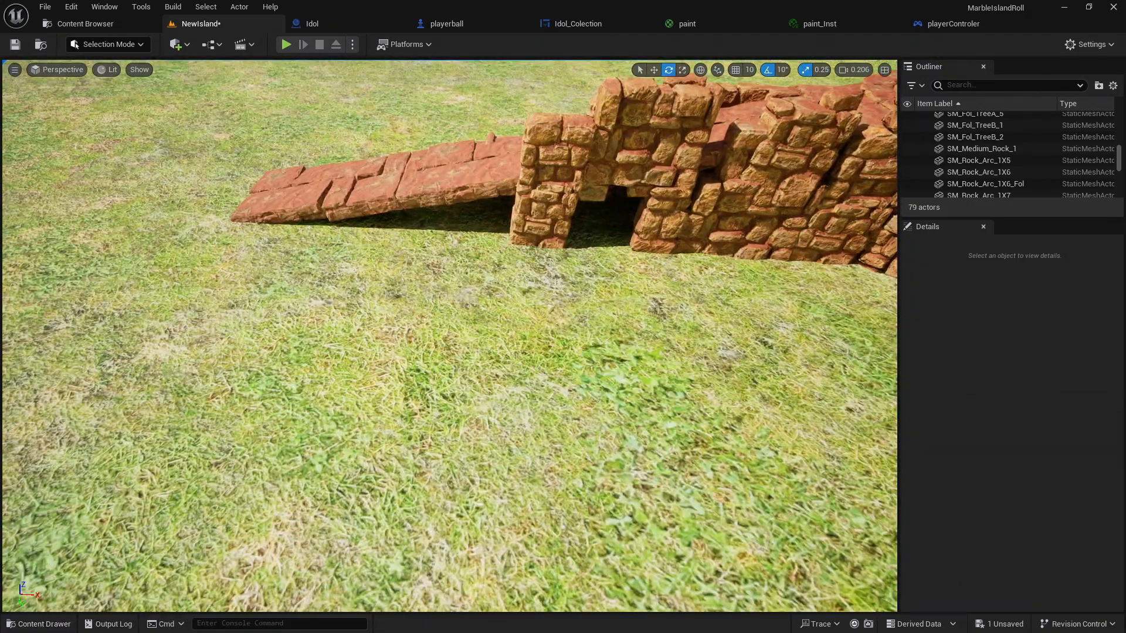
pyautogui.click(42, 623)
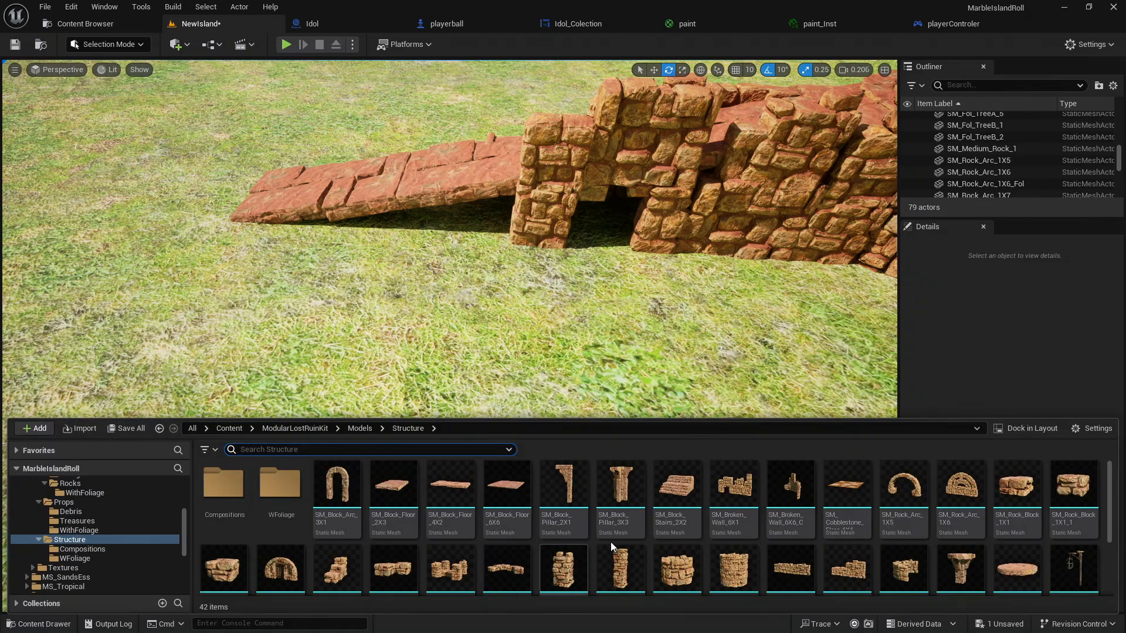
pyautogui.click(1014, 431)
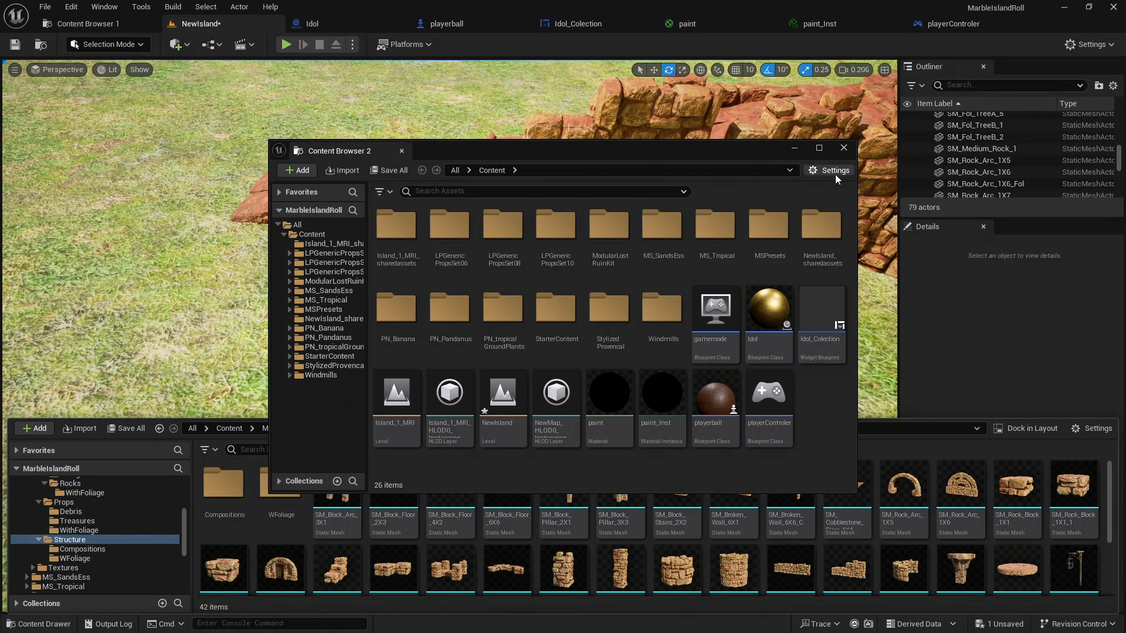
pyautogui.click(978, 373)
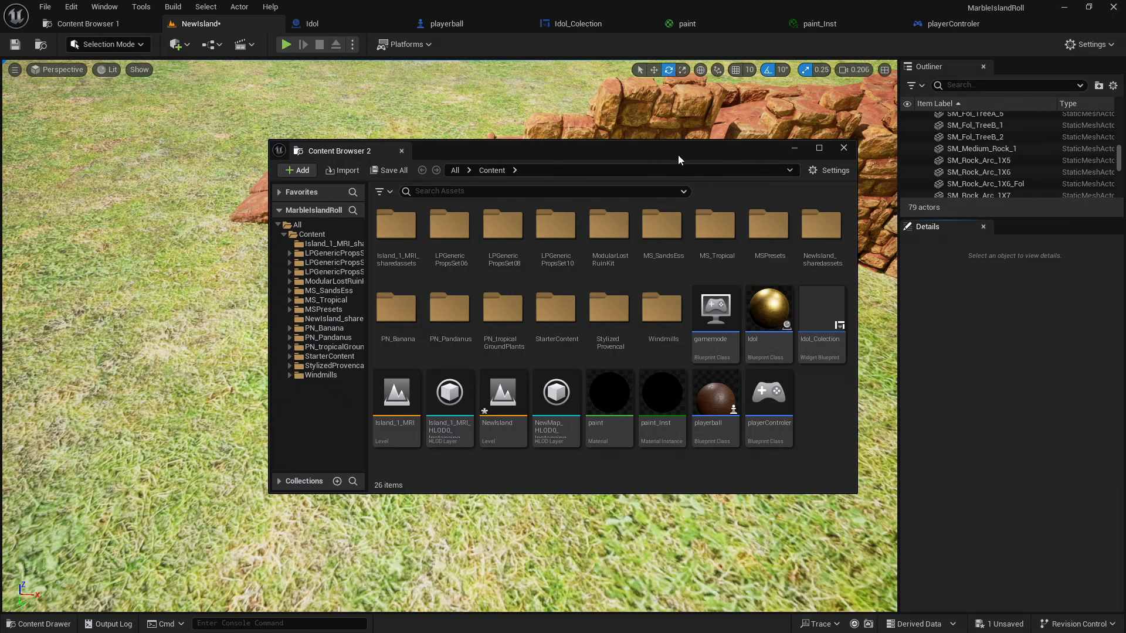
pyautogui.moveTo(678, 154); pyautogui.dragTo(657, 327)
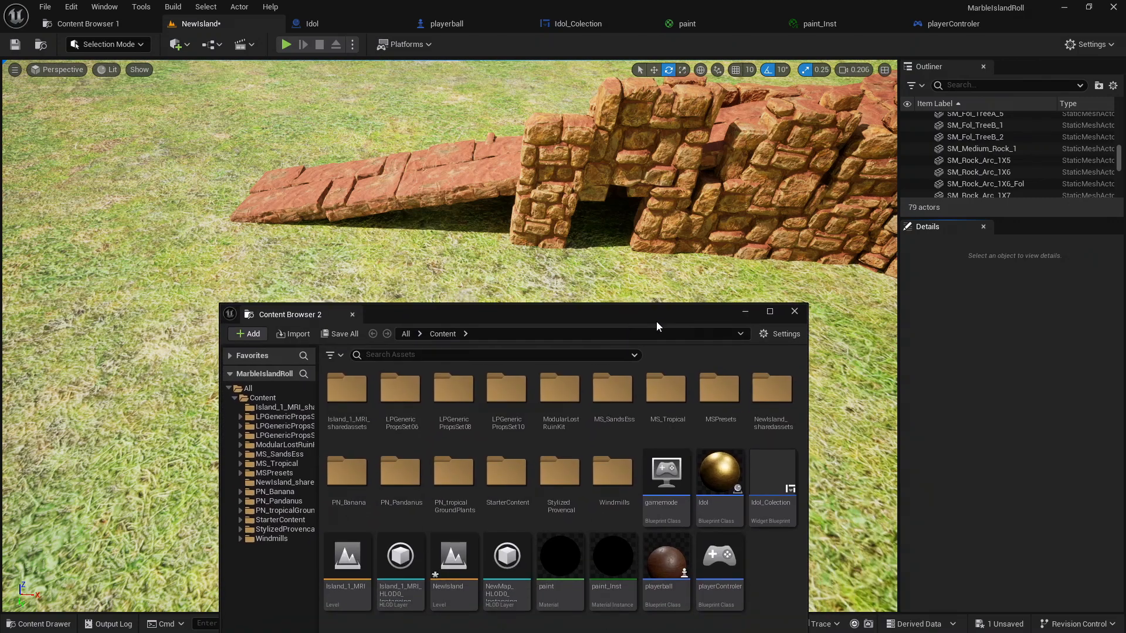
pyautogui.click(795, 311)
# Try an SM_Rock_Block_1X1 and an SM_Rock_Block_1X1_1 block beside the ramp, deleting each one
pyautogui.click(40, 624)
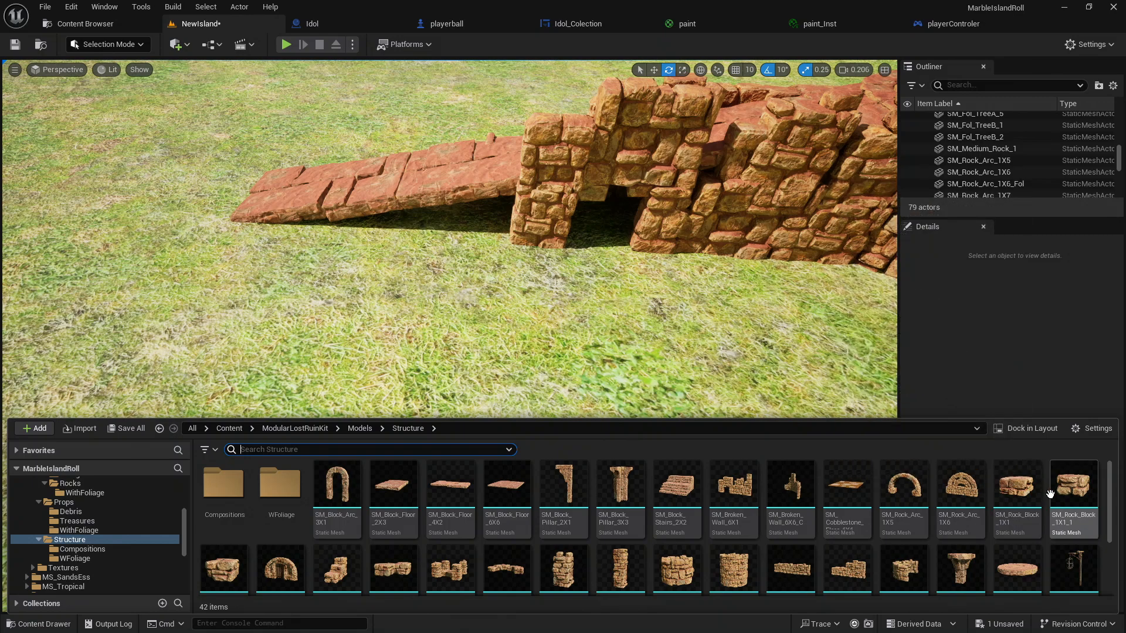
pyautogui.moveTo(1073, 490); pyautogui.dragTo(522, 271)
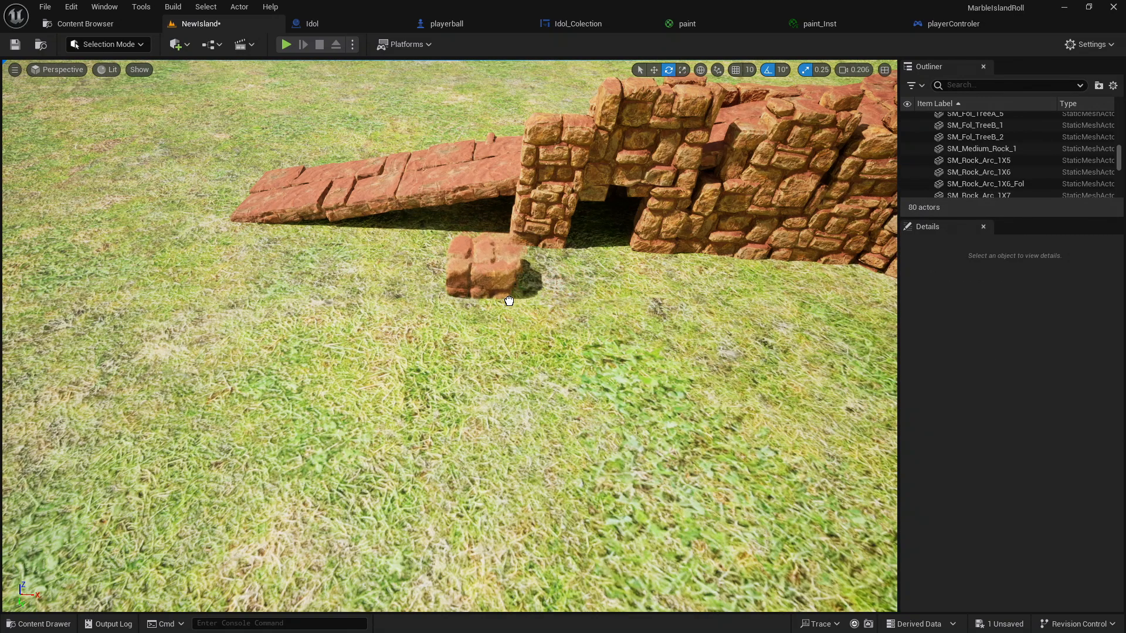
pyautogui.press('Delete')
pyautogui.click(40, 624)
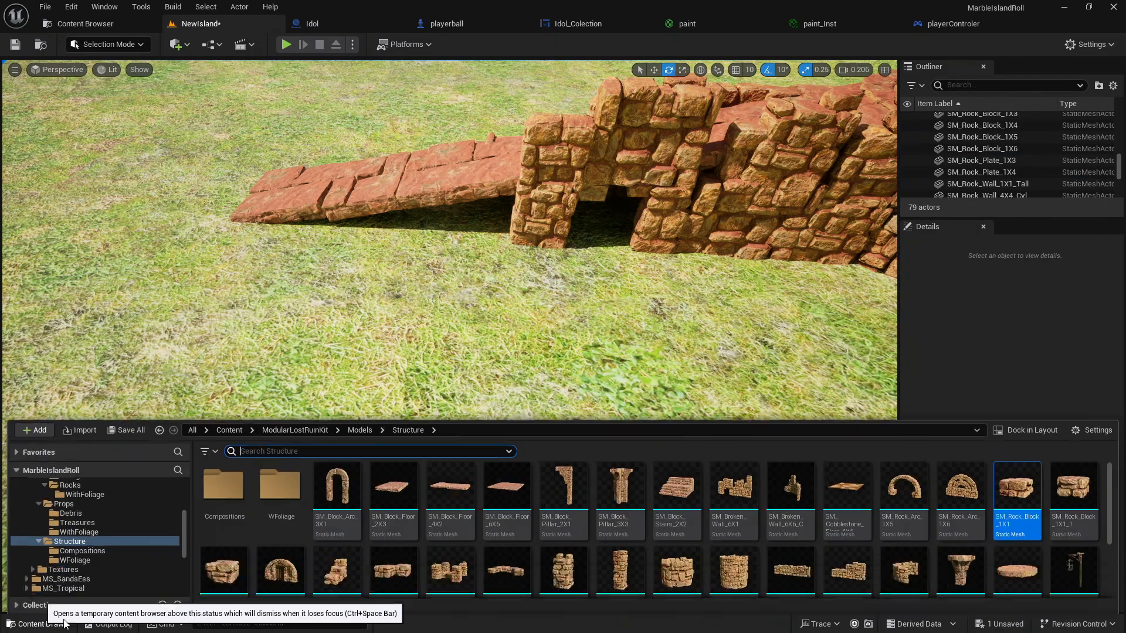
pyautogui.moveTo(1070, 515); pyautogui.dragTo(508, 268)
pyautogui.press('Delete')
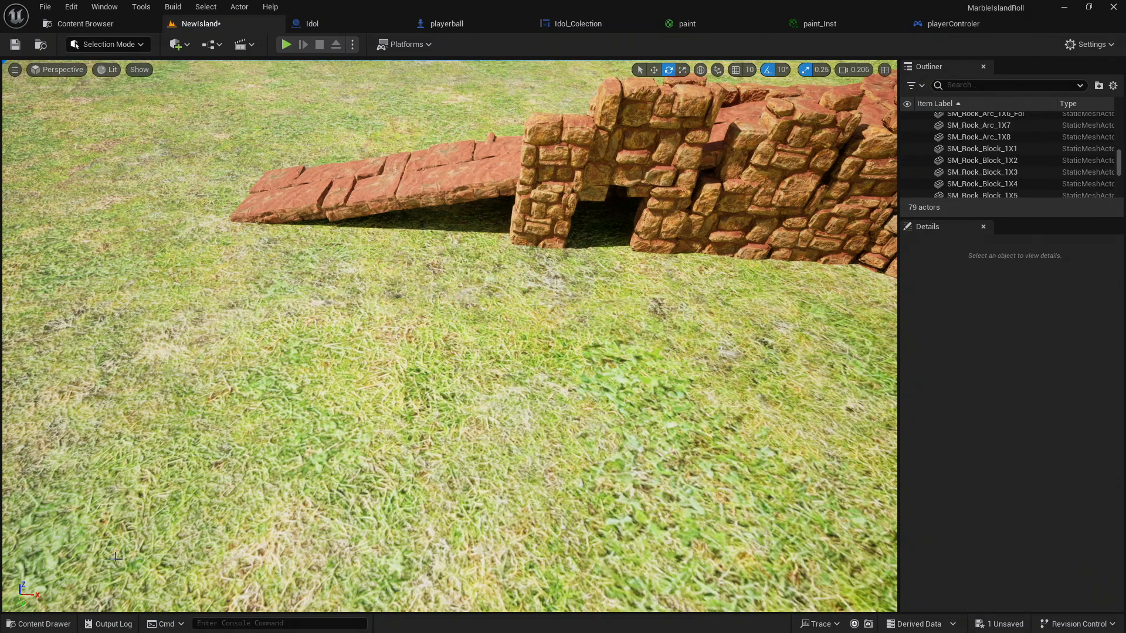
# Place an SM_Rock_Wall_6X1 wall along the ramp's side, running from the passage pillar to the low end
pyautogui.click(61, 625)
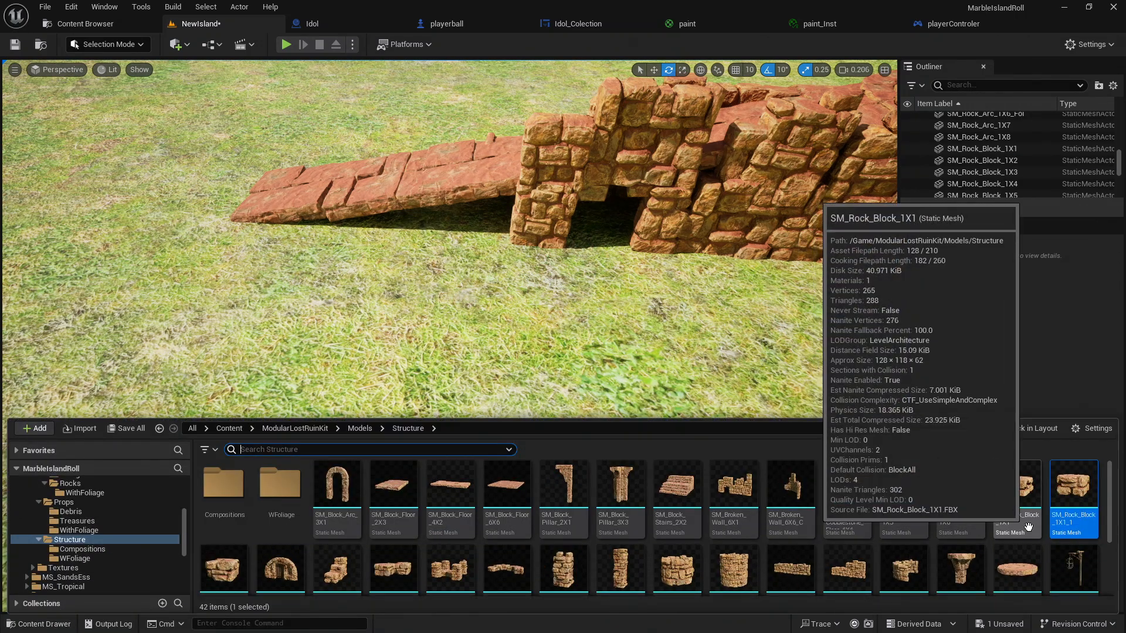
pyautogui.scroll(-2, 454, 541)
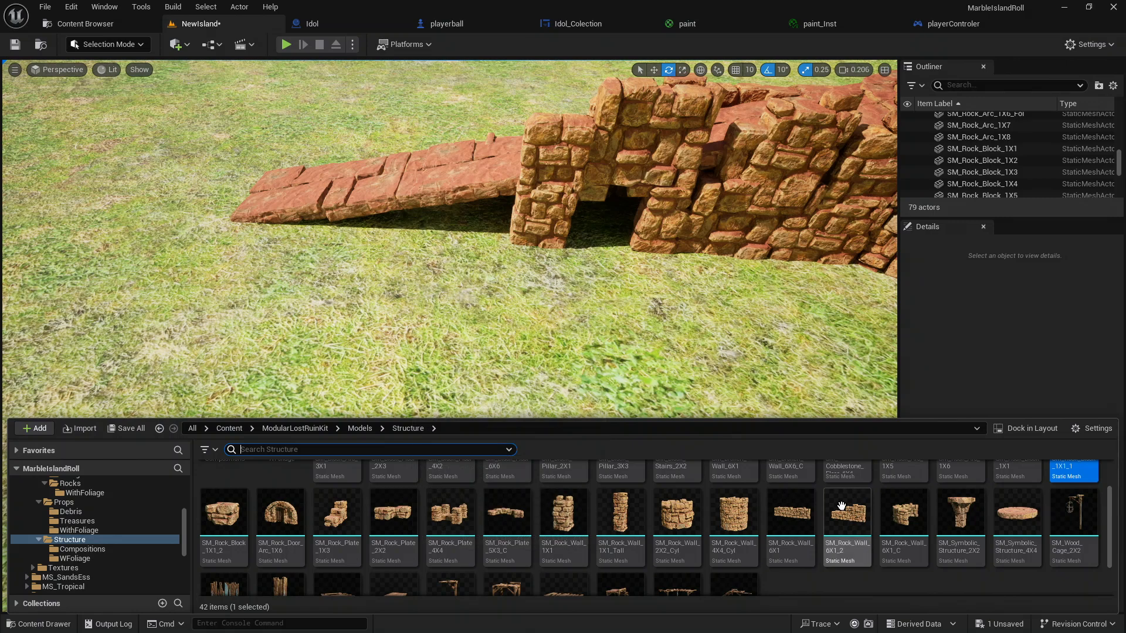
pyautogui.click(790, 513)
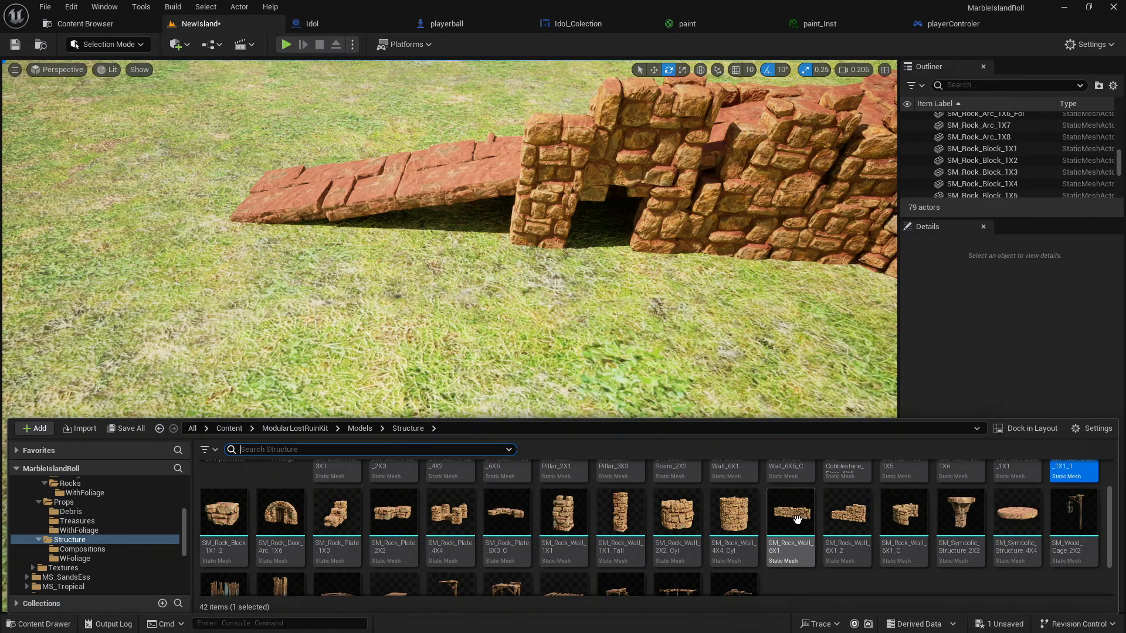
pyautogui.moveTo(451, 282); pyautogui.dragTo(528, 254)
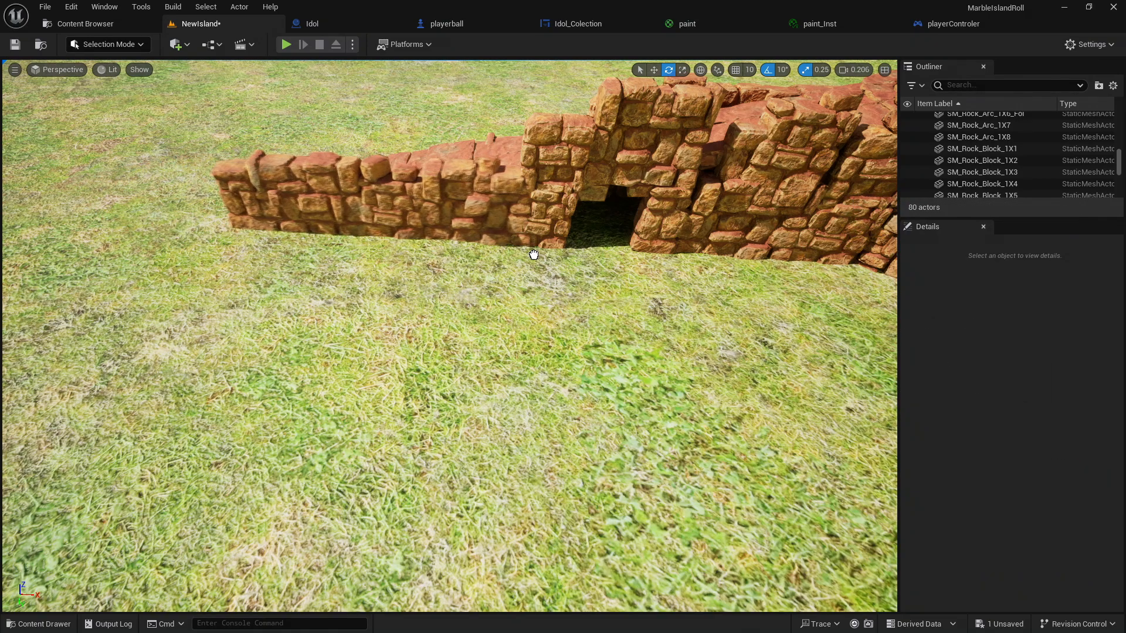
# Duplicate the new SM_Rock_Wall_6X1 wall and move the copy across to the ramp's opposite edge
pyautogui.moveTo(478, 313)
pyautogui.mouseDown(button='right')
pyautogui.moveTo(639, 320)
pyautogui.moveTo(516, 381)
pyautogui.moveTo(470, 322)
pyautogui.mouseUp(button='right')
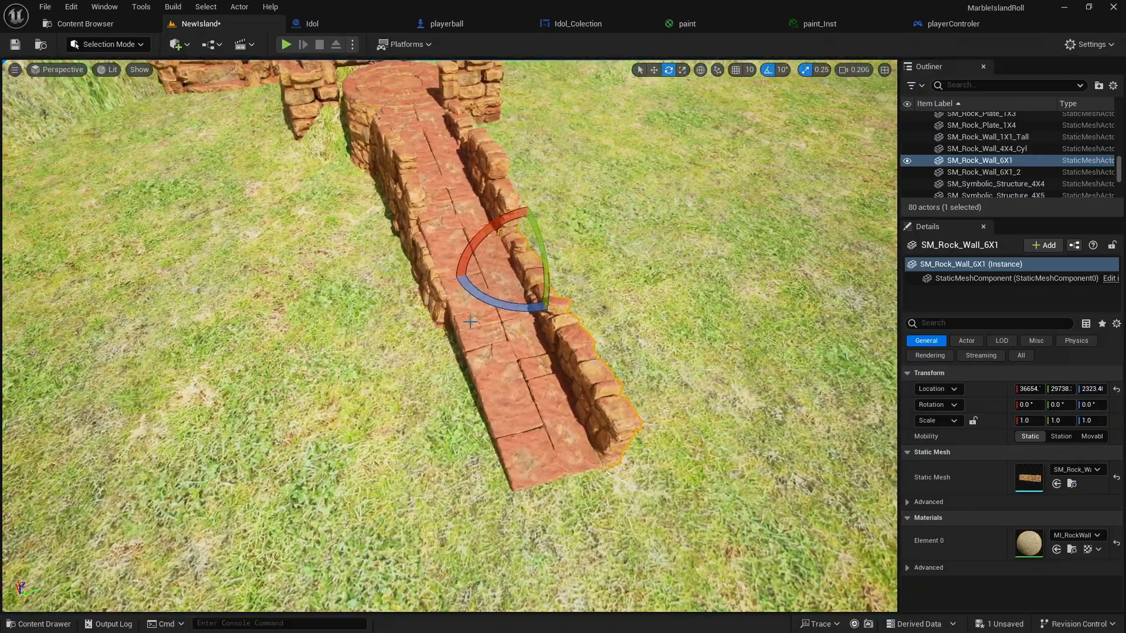
pyautogui.hotkey('ctrl', 'd')
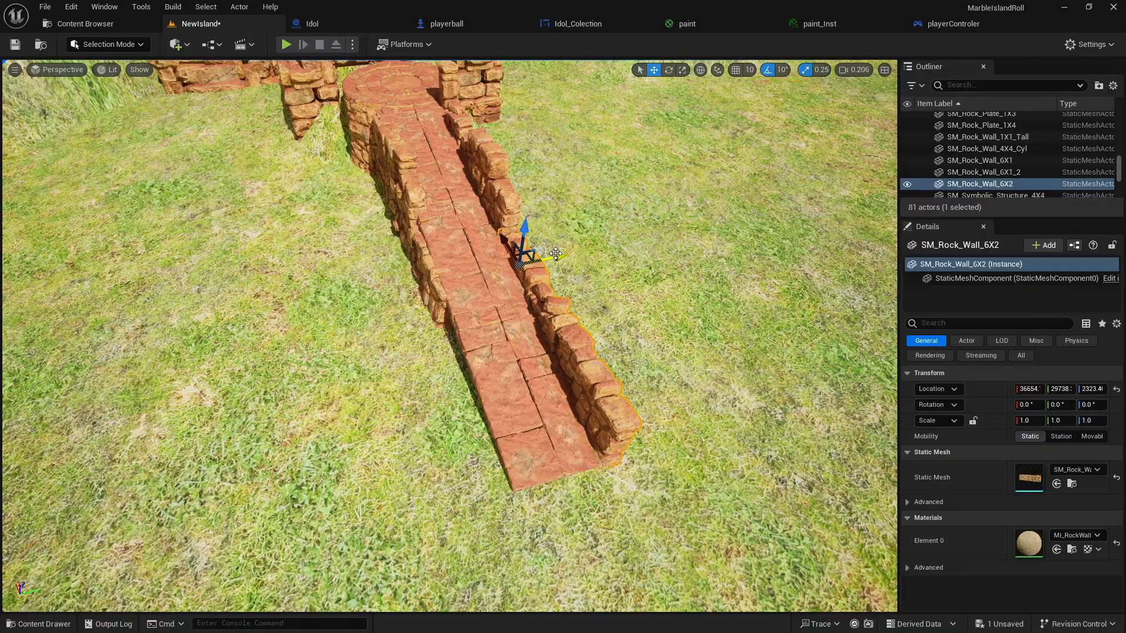
pyautogui.moveTo(543, 262); pyautogui.dragTo(493, 276)
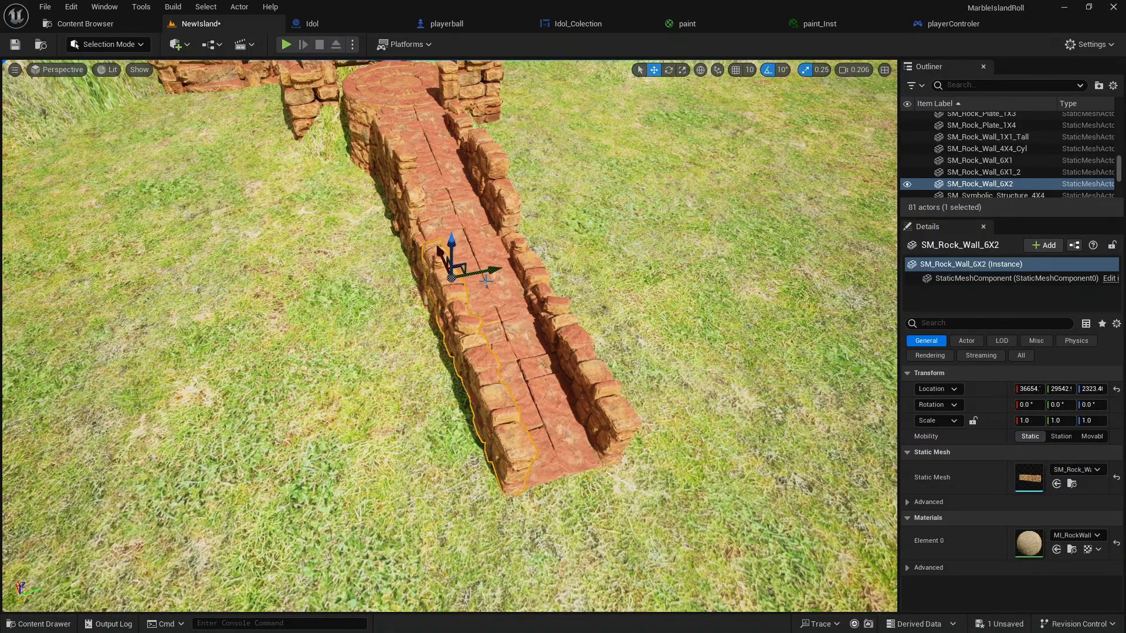
pyautogui.moveTo(486, 281); pyautogui.dragTo(633, 349, button='right')
pyautogui.click(573, 357)
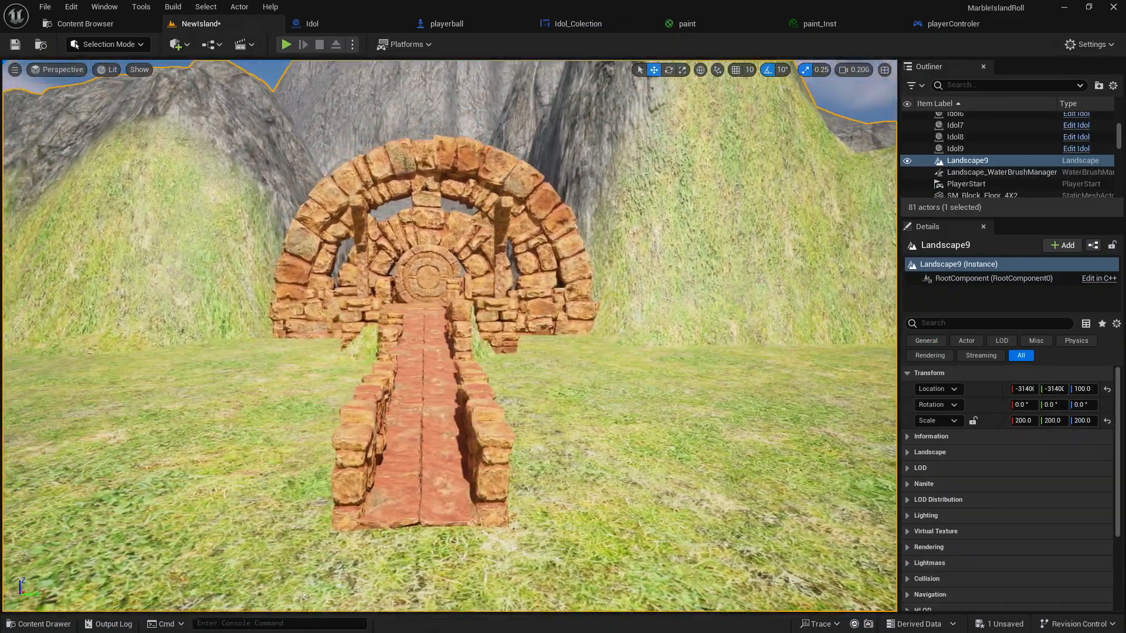
# Play-test the level by rolling the ball up the walled ramp to the round platform and back onto the grass
pyautogui.moveTo(467, 163); pyautogui.dragTo(440, 161, button='right')
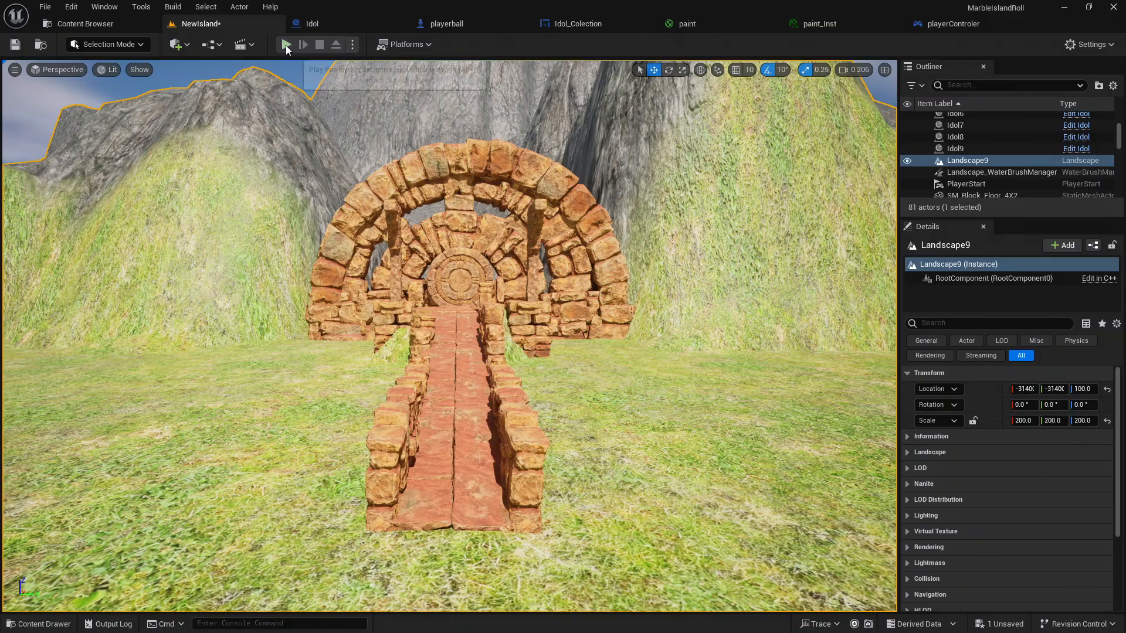
pyautogui.hotkey('alt', 'p')
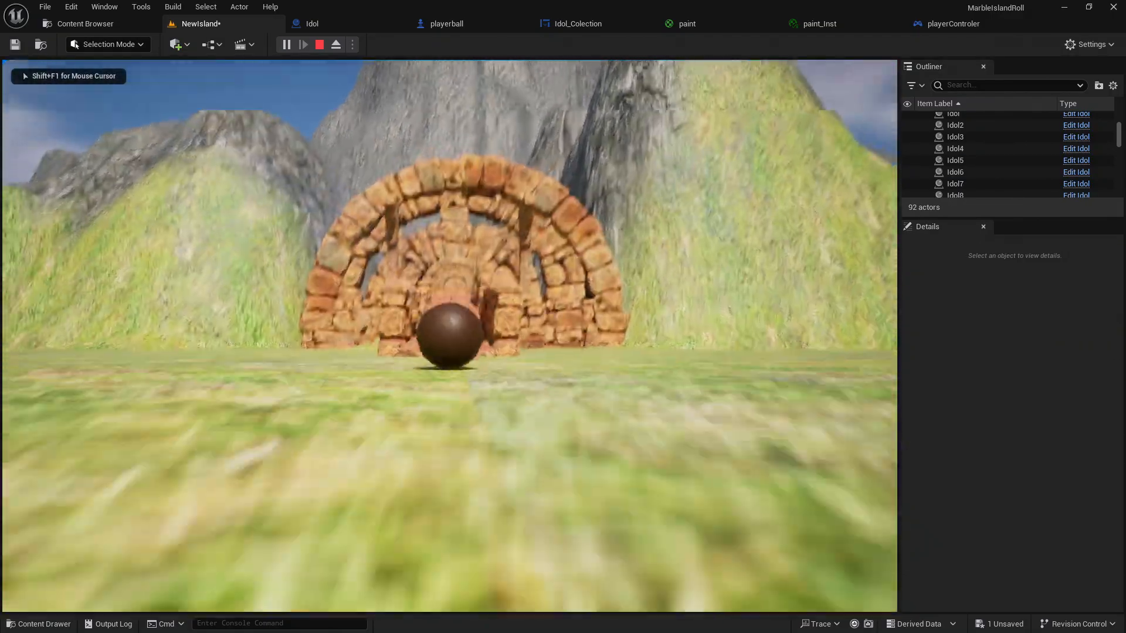
pyautogui.press('w')
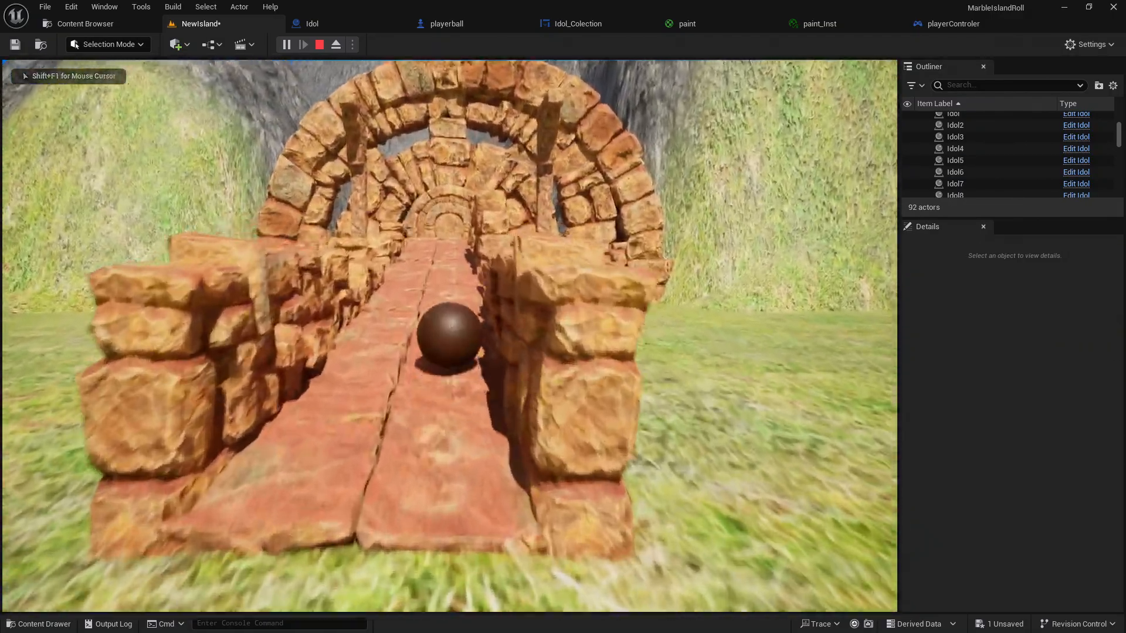
pyautogui.press('w')
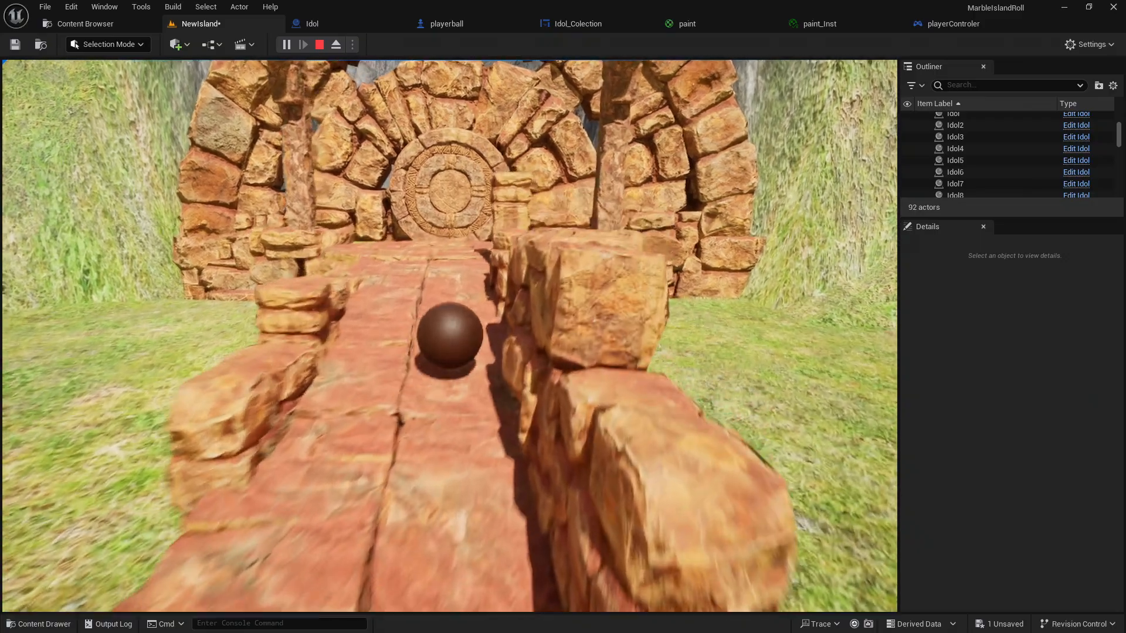
pyautogui.press('w')
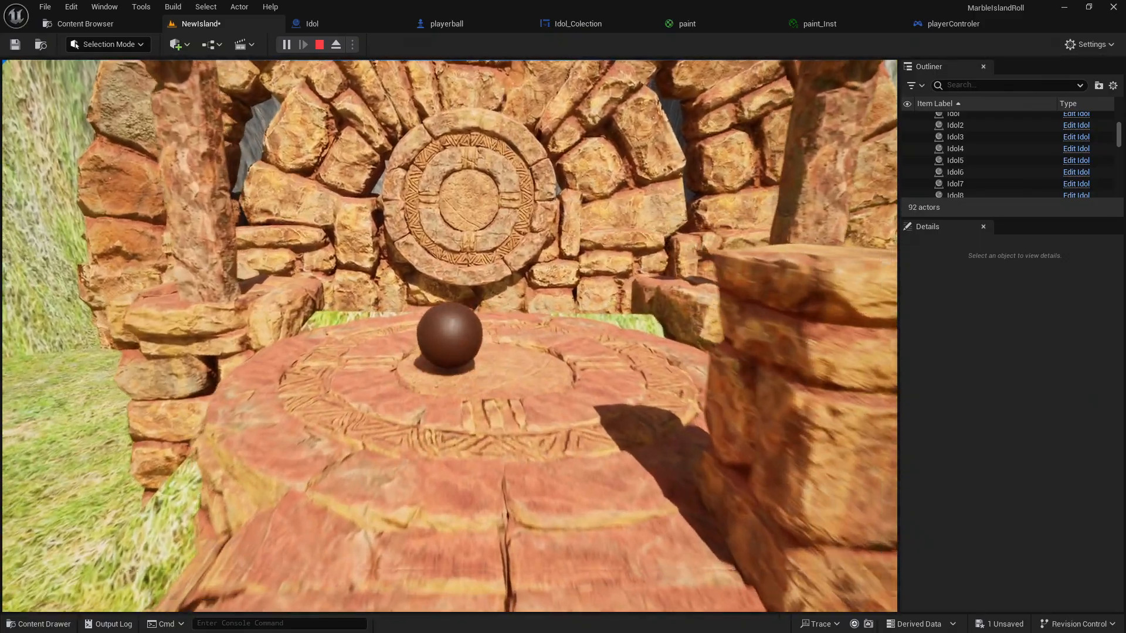
pyautogui.press('s')
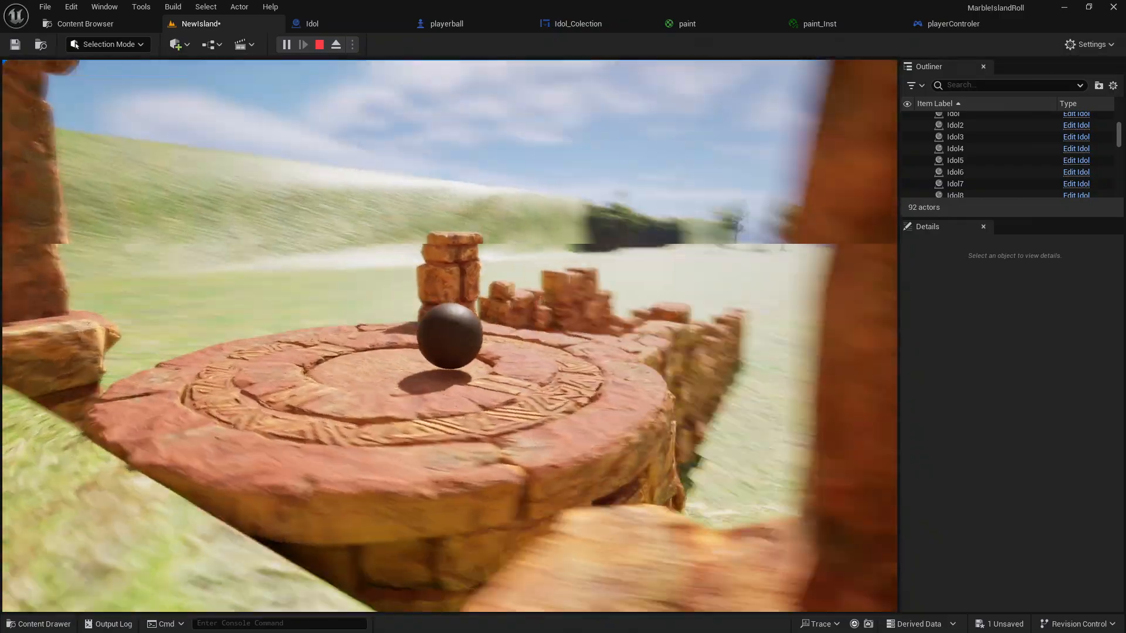
pyautogui.press('w')
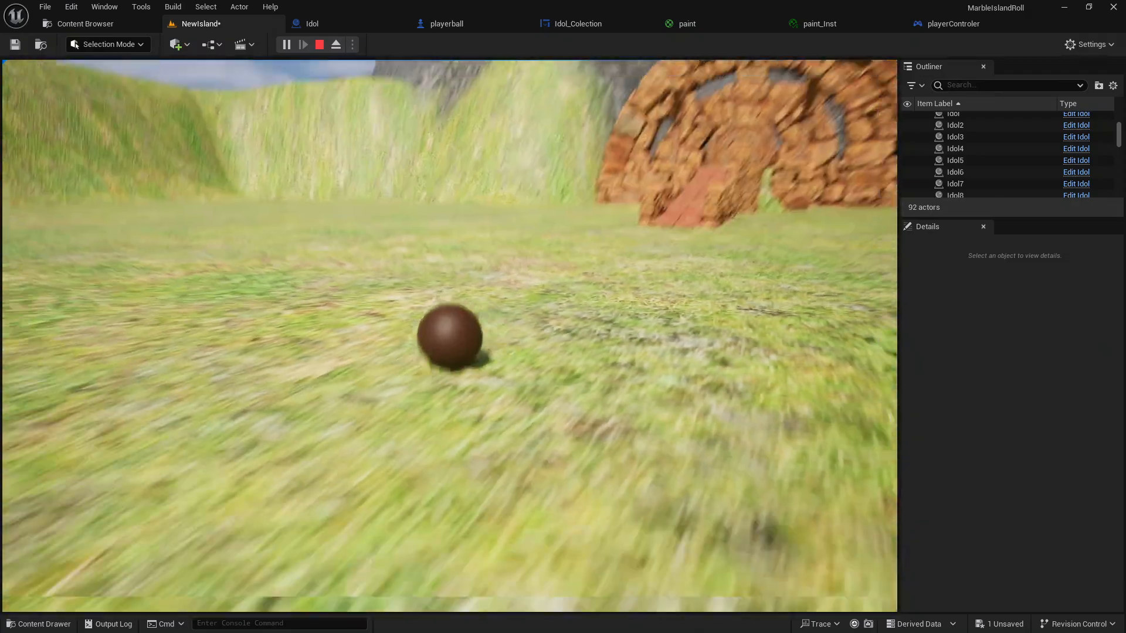
pyautogui.press('Escape')
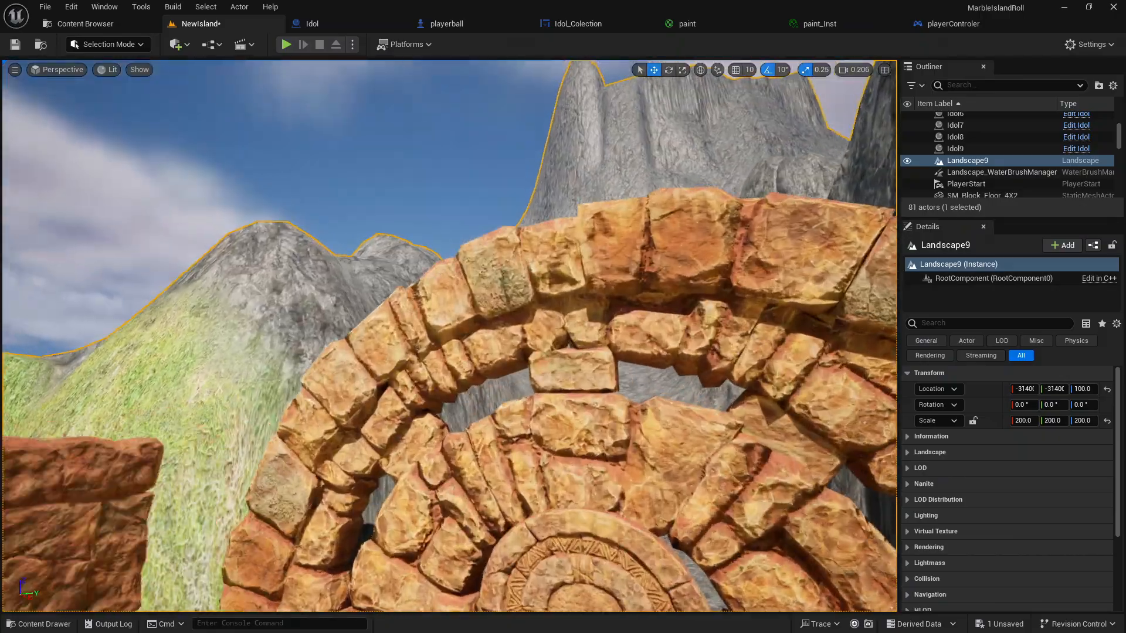
# Delete the upright round disc SM_Symbolic_Structure_4X7 and the inner arch SM_Rock_Arc_1X8 from the gate
pyautogui.moveTo(424, 396); pyautogui.dragTo(511, 481, button='right')
pyautogui.press('s')
pyautogui.click(424, 396)
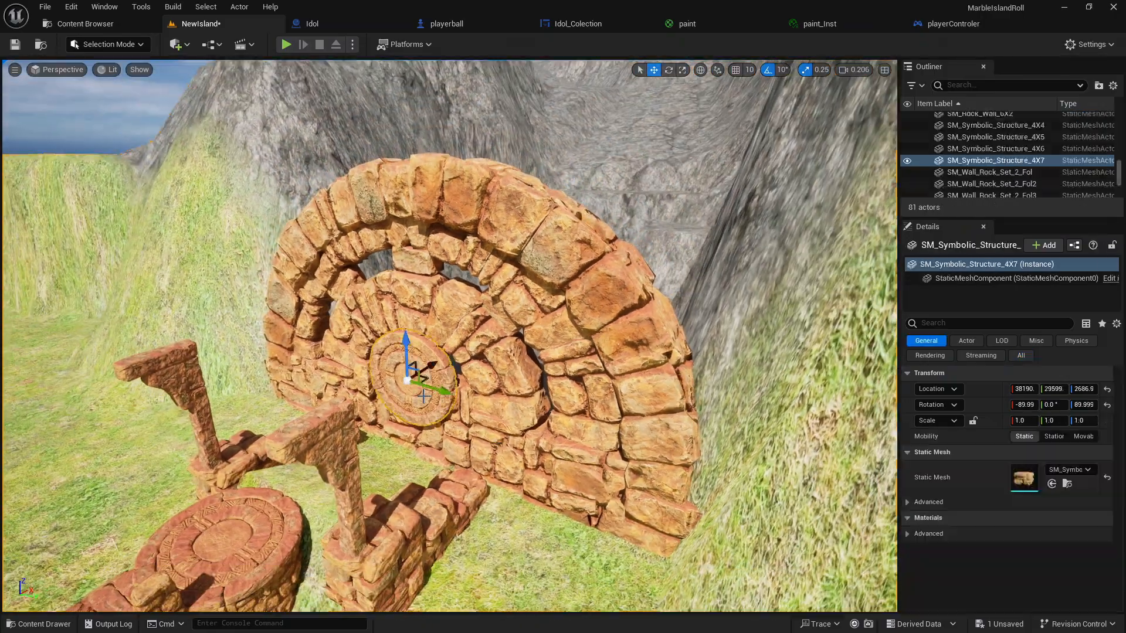
pyautogui.press('Delete')
pyautogui.click(405, 437)
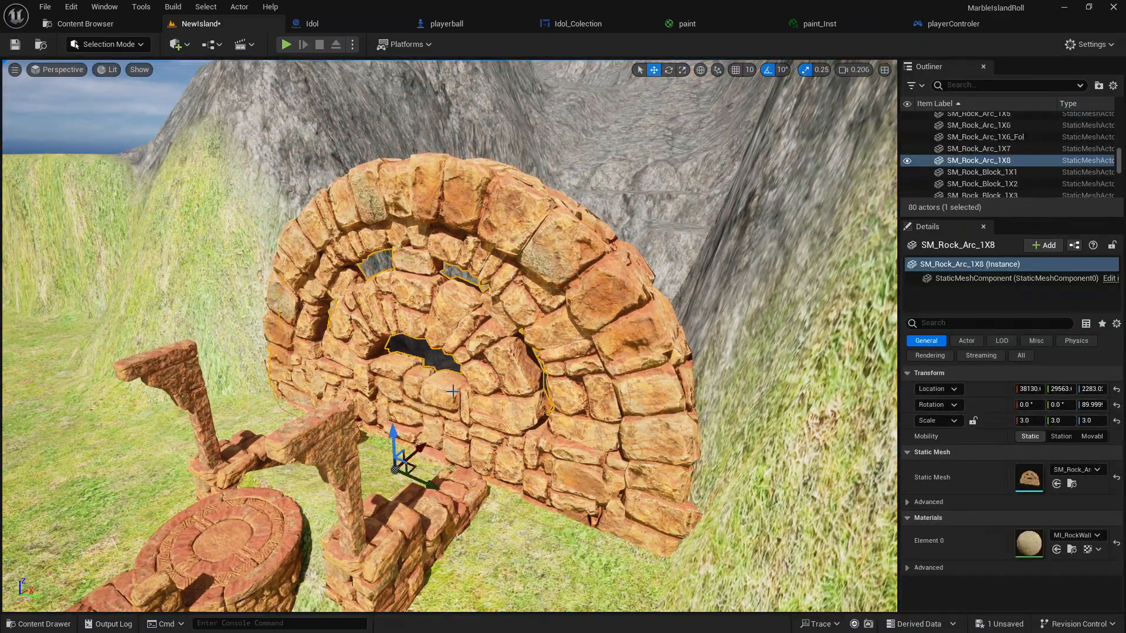
pyautogui.press('Delete')
# Play-test the level starting from the mountain top that overlooks the opened gate
pyautogui.moveTo(404, 437); pyautogui.dragTo(274, 411, button='right')
pyautogui.press('w')
pyautogui.press('w')
pyautogui.press('w')
pyautogui.press('w')
pyautogui.press('w')
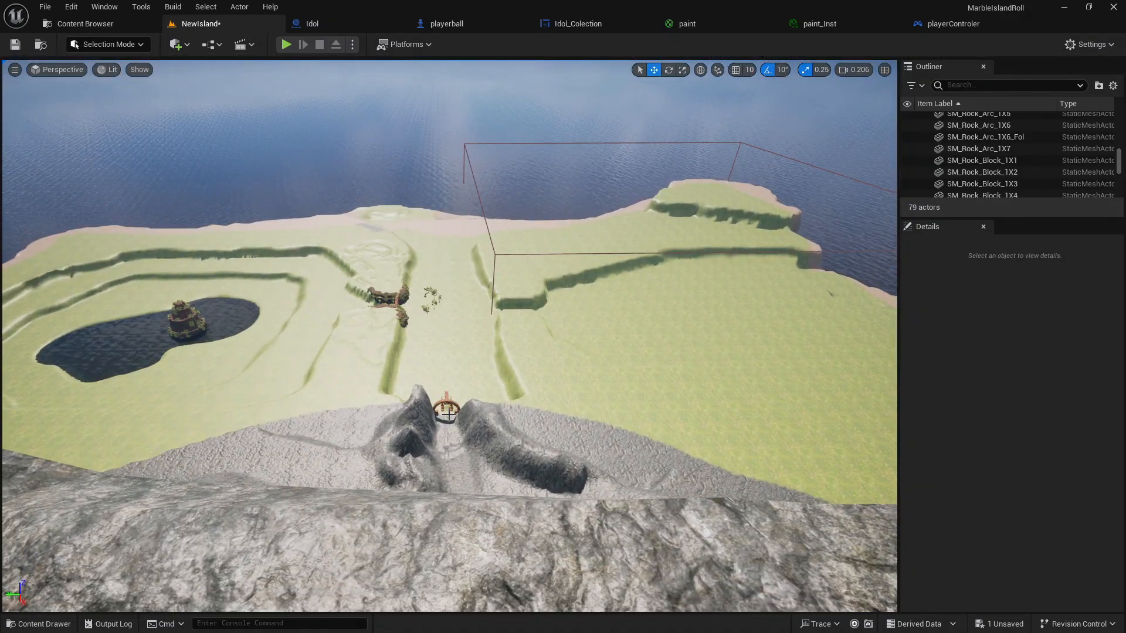
pyautogui.click(286, 44)
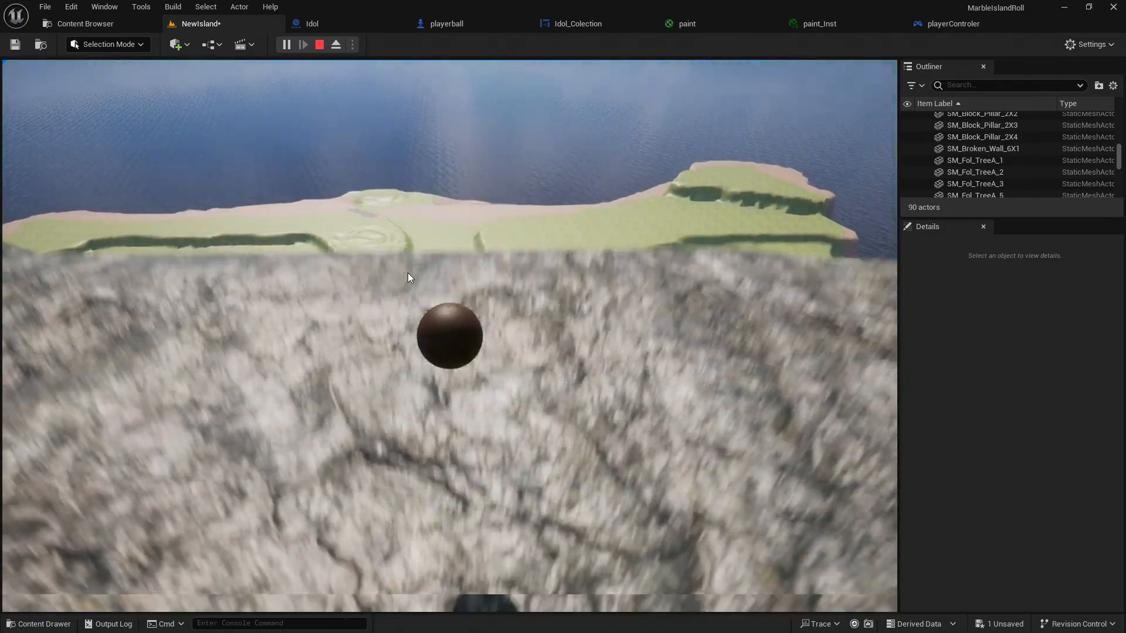
pyautogui.click(409, 277)
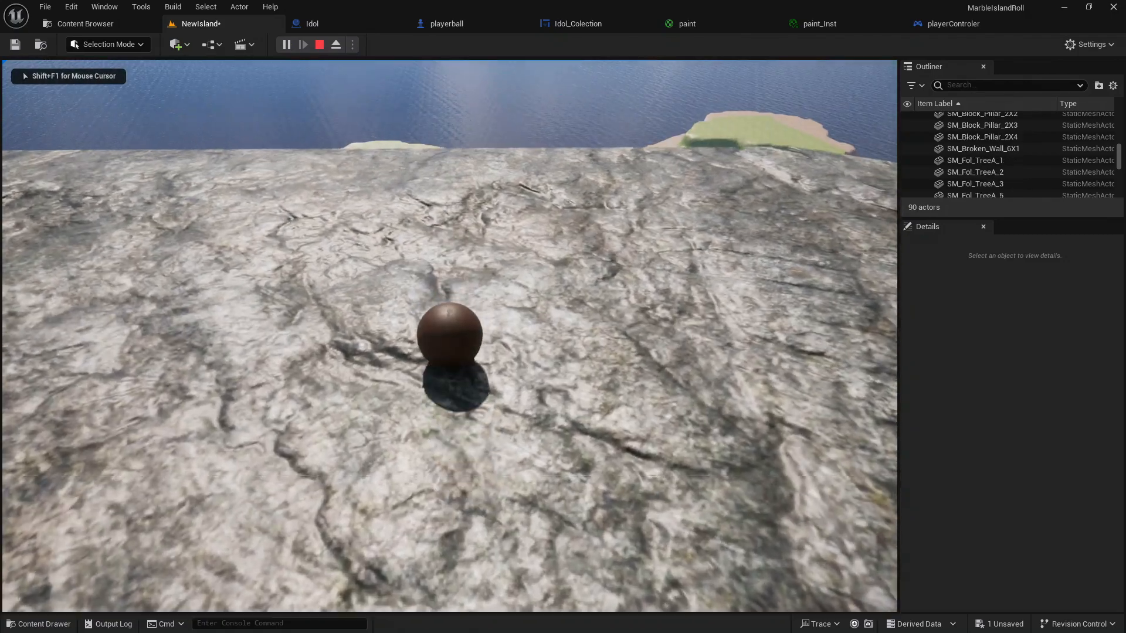
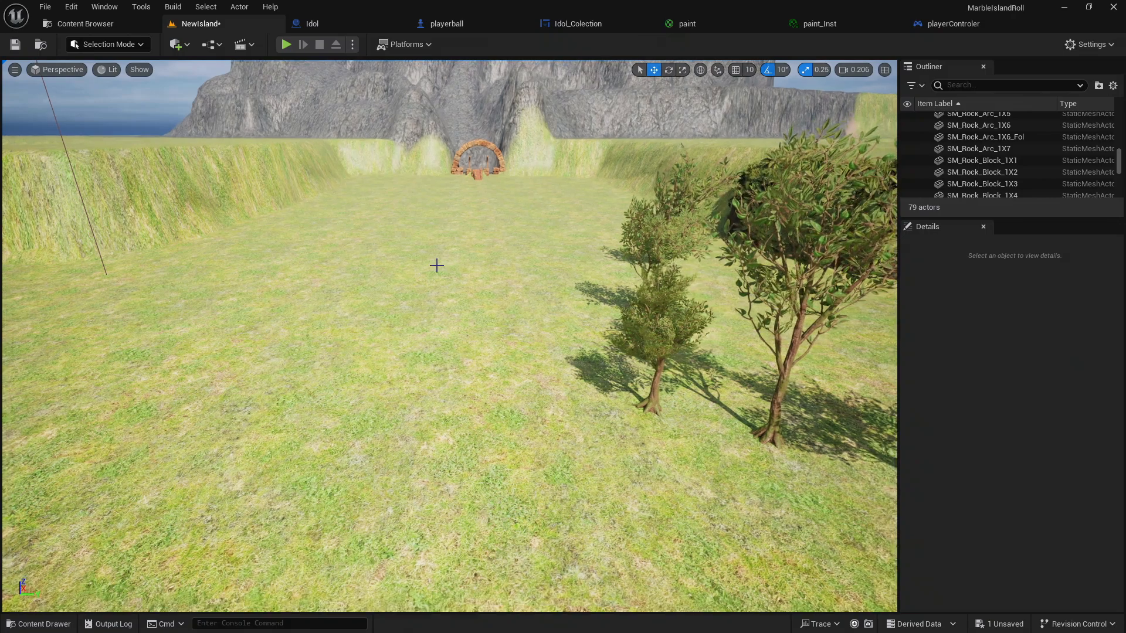
# Undo the deletion of the gate's inner arch
pyautogui.hotkey('ctrl', 'z')
pyautogui.press('Escape')
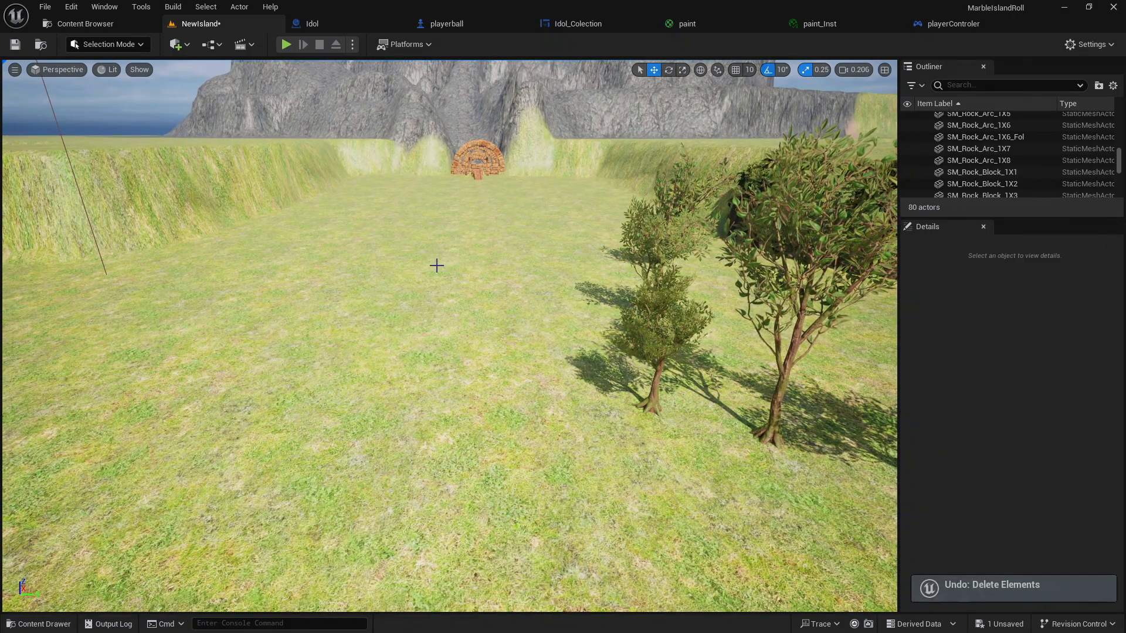
# Undo the deletion of the gate's upright round disc
pyautogui.hotkey('ctrl', 'z')
pyautogui.press('Escape')
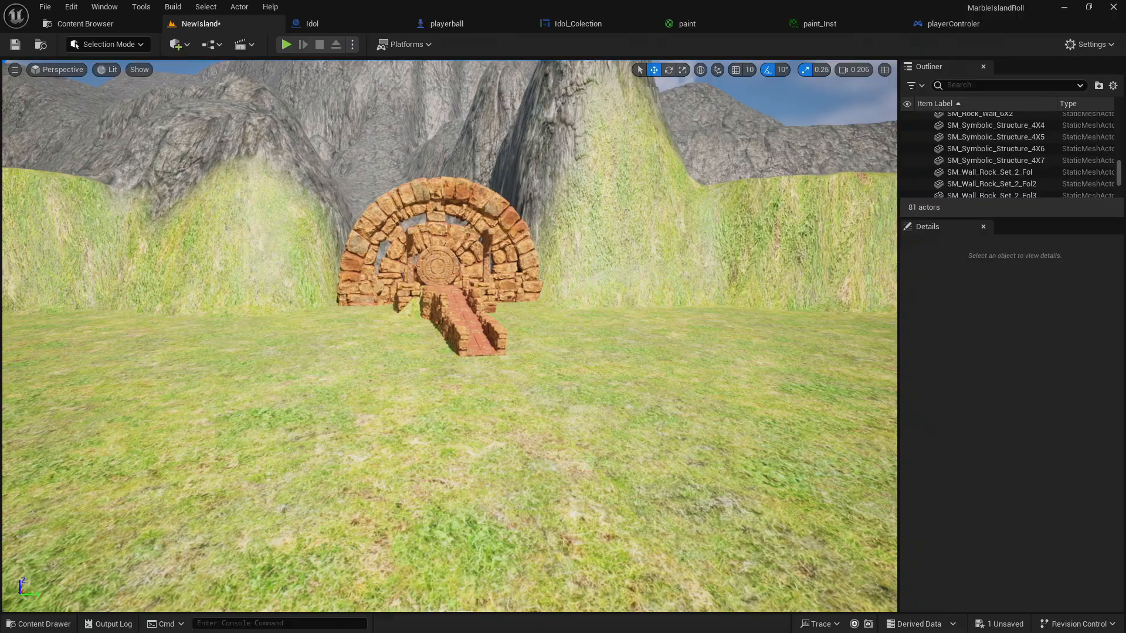
pyautogui.press('w')
pyautogui.moveTo(450, 336); pyautogui.dragTo(757, 343, button='right')
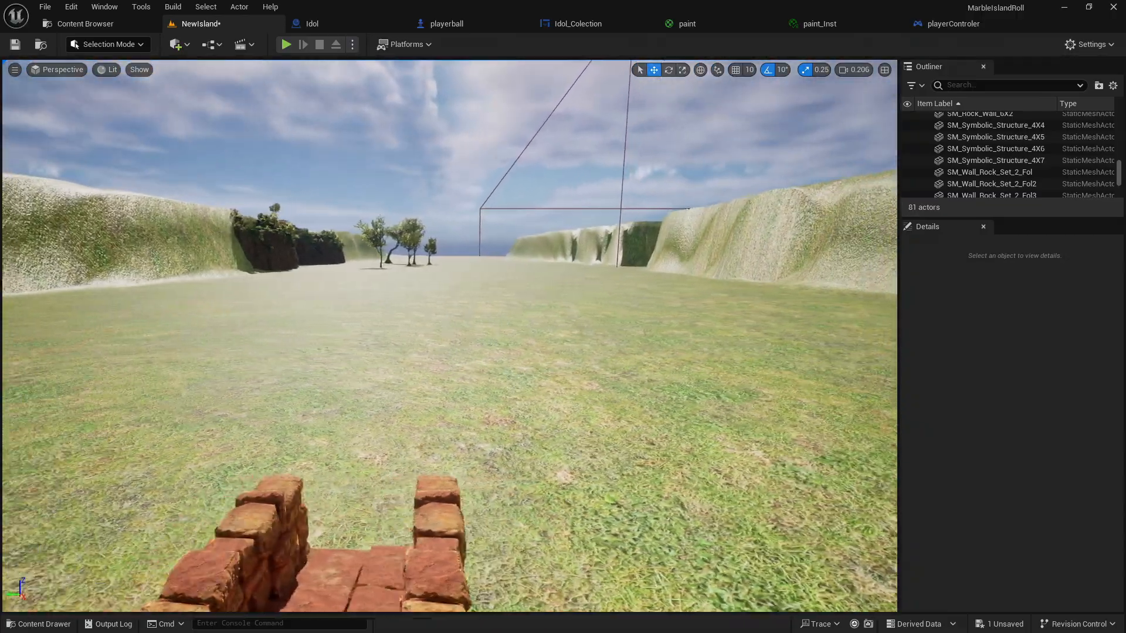
pyautogui.press('w')
pyautogui.moveTo(449, 336)
pyautogui.mouseDown(button='right')
pyautogui.moveTo(454, 307)
pyautogui.moveTo(443, 318)
pyautogui.mouseUp(button='right')
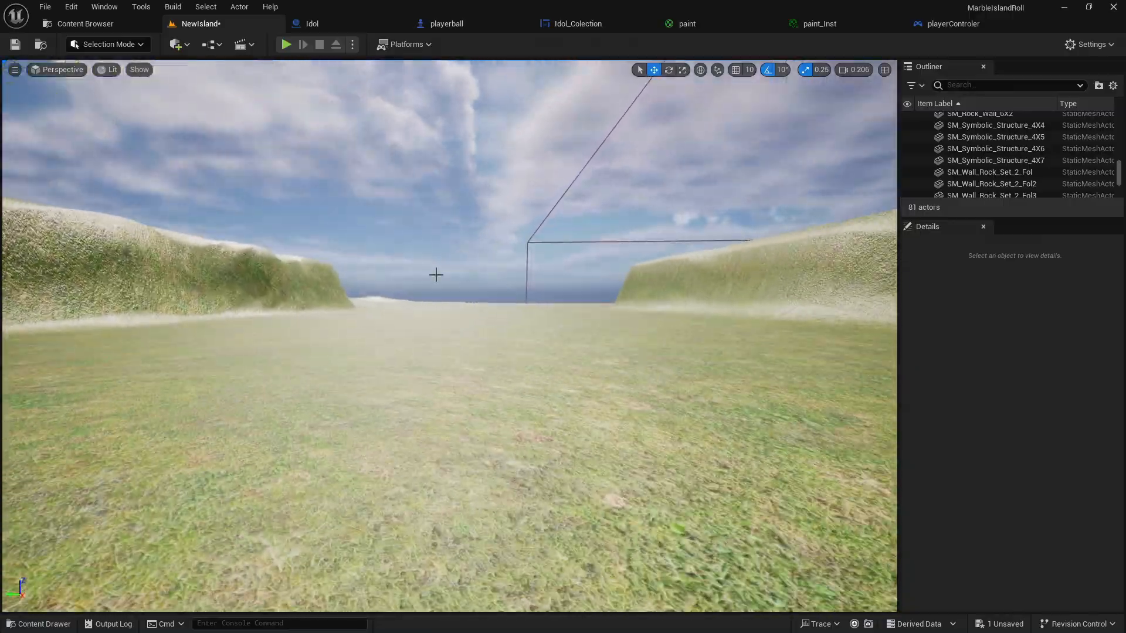
pyautogui.moveTo(436, 275); pyautogui.dragTo(437, 341, button='right')
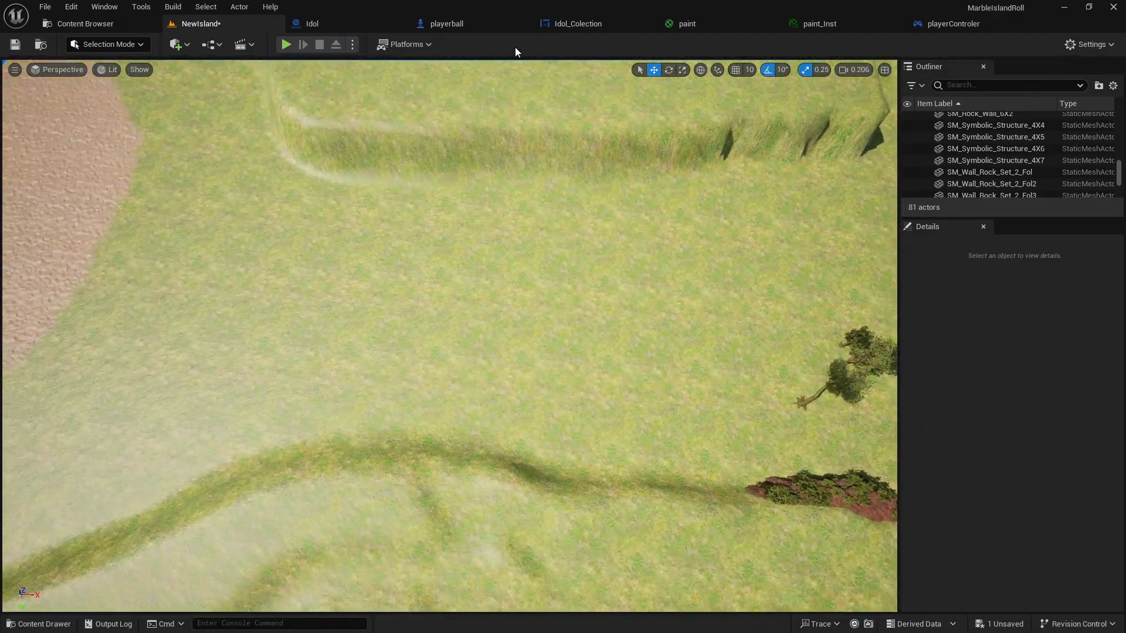
pyautogui.click(133, 49)
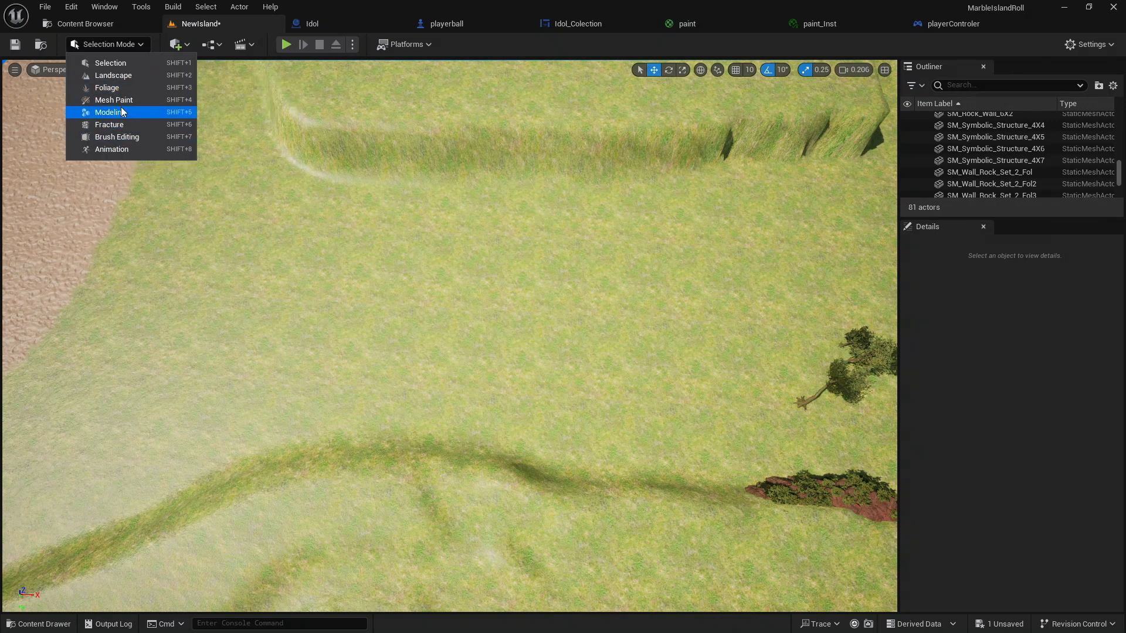
pyautogui.click(117, 137)
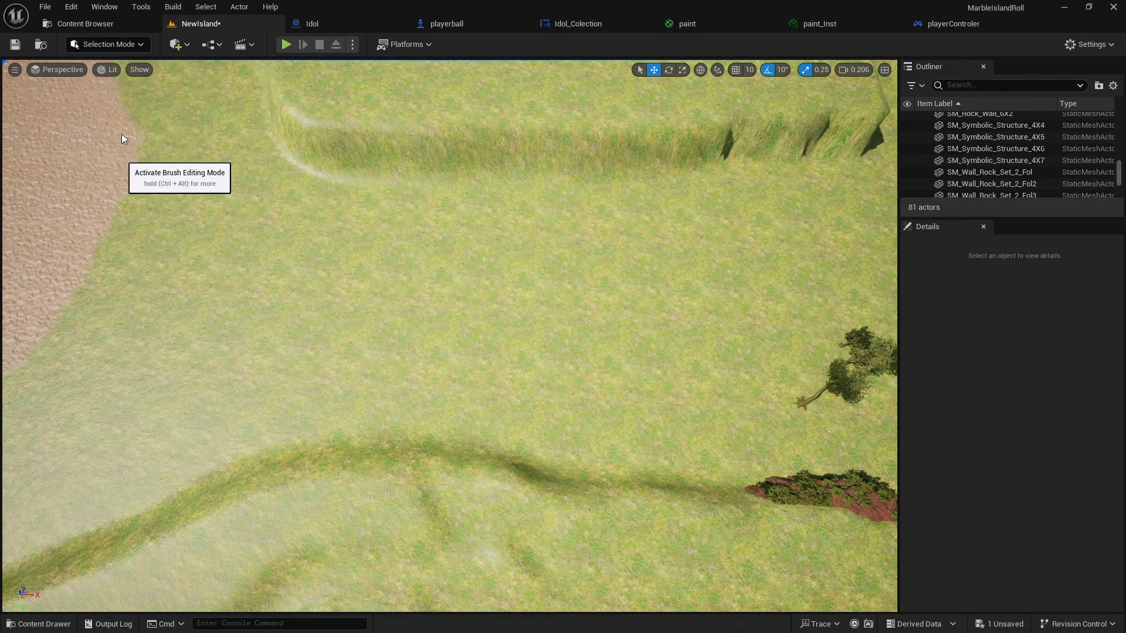
pyautogui.moveTo(310, 274); pyautogui.dragTo(264, 191, button='right')
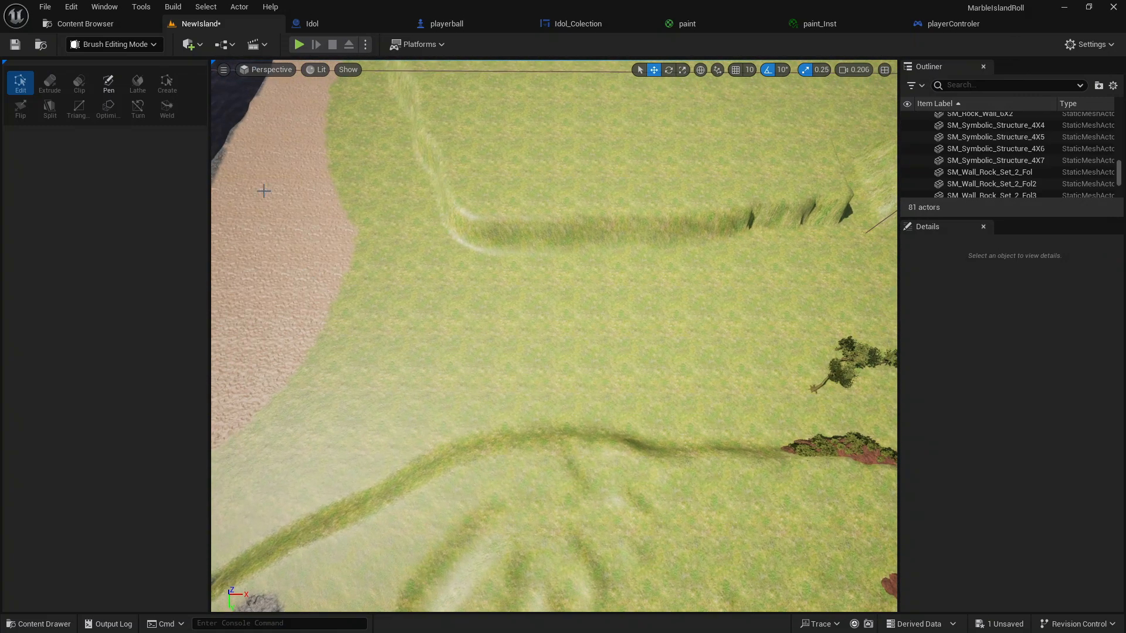
pyautogui.click(200, 45)
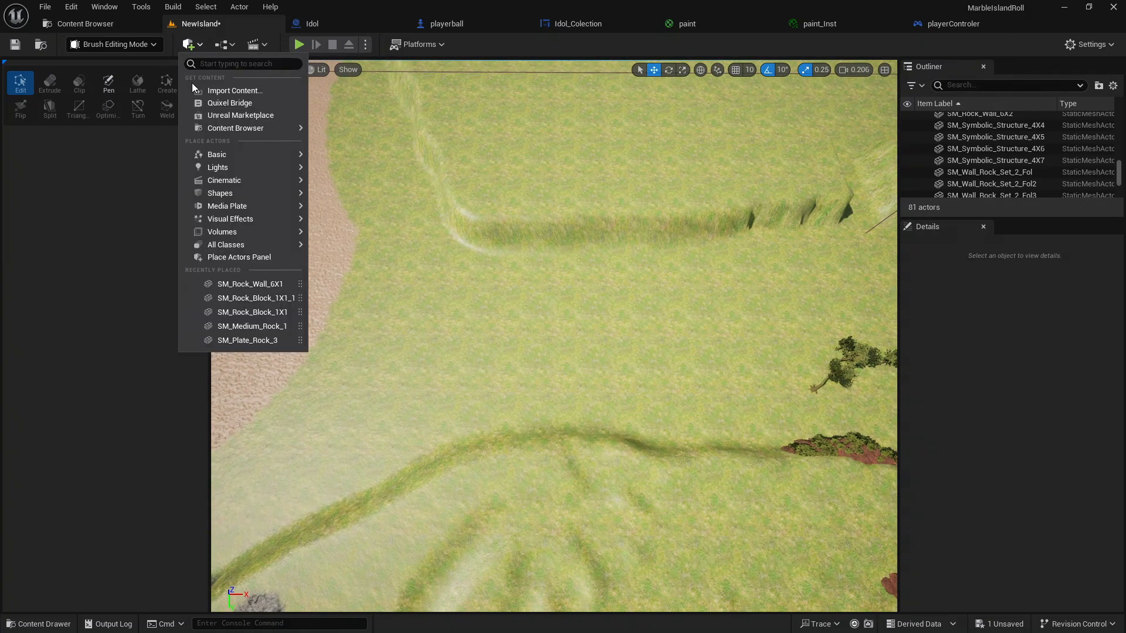
pyautogui.click(150, 51)
pyautogui.click(150, 44)
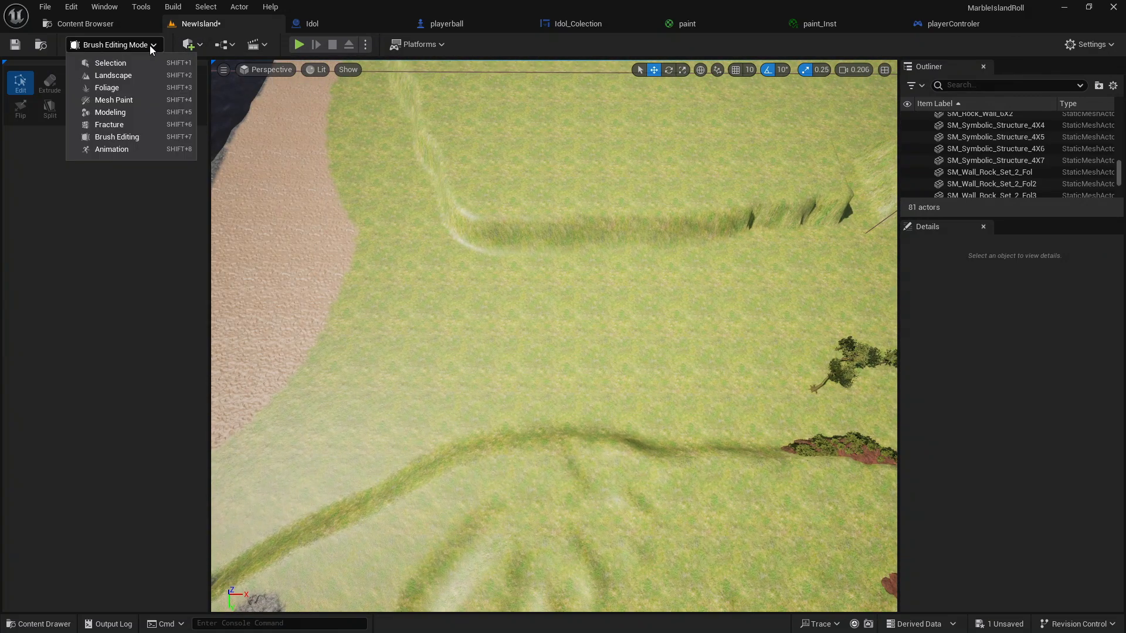
pyautogui.click(137, 99)
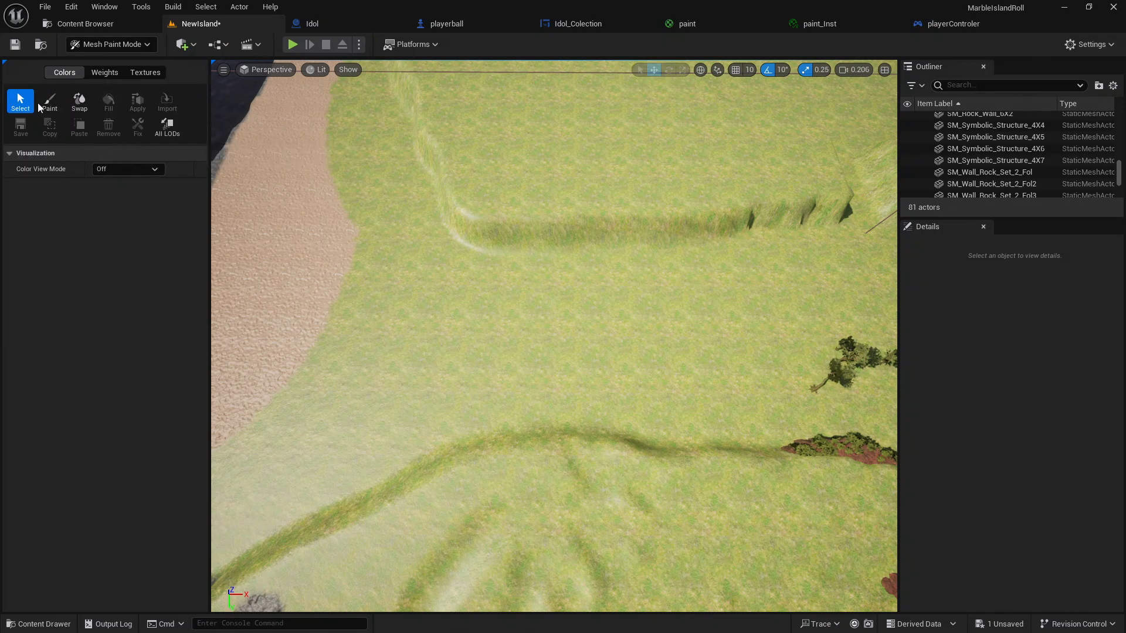
pyautogui.click(43, 104)
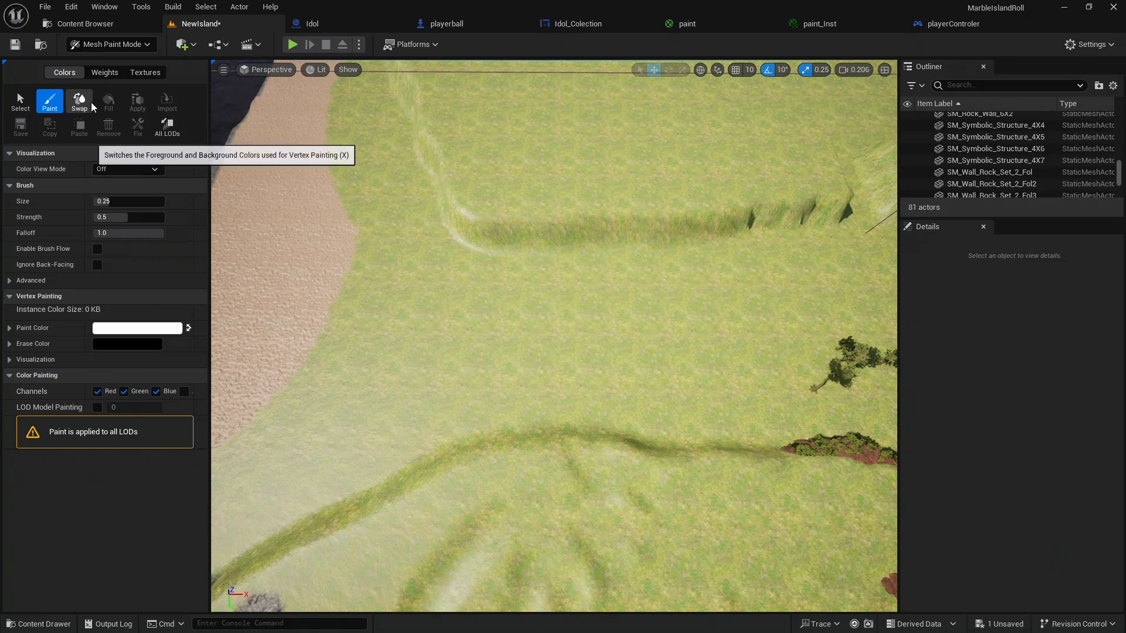
pyautogui.click(145, 72)
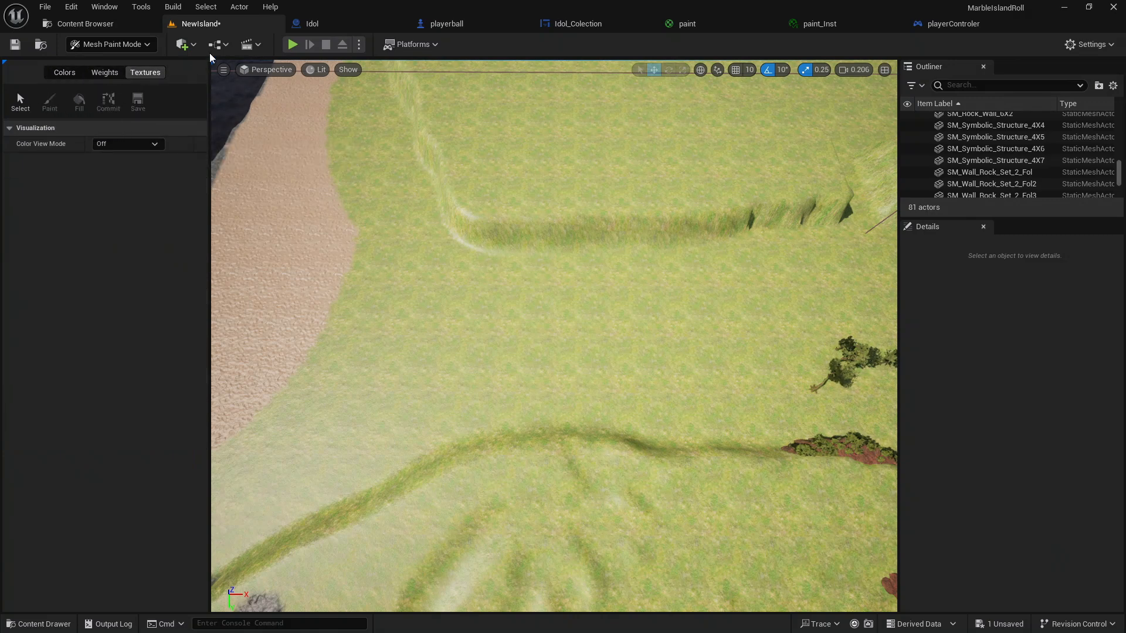
# Switch to landscape painting with the Sand layer and set the brush size to about 850 and falloff to about 0.16
pyautogui.click(132, 45)
pyautogui.click(85, 76)
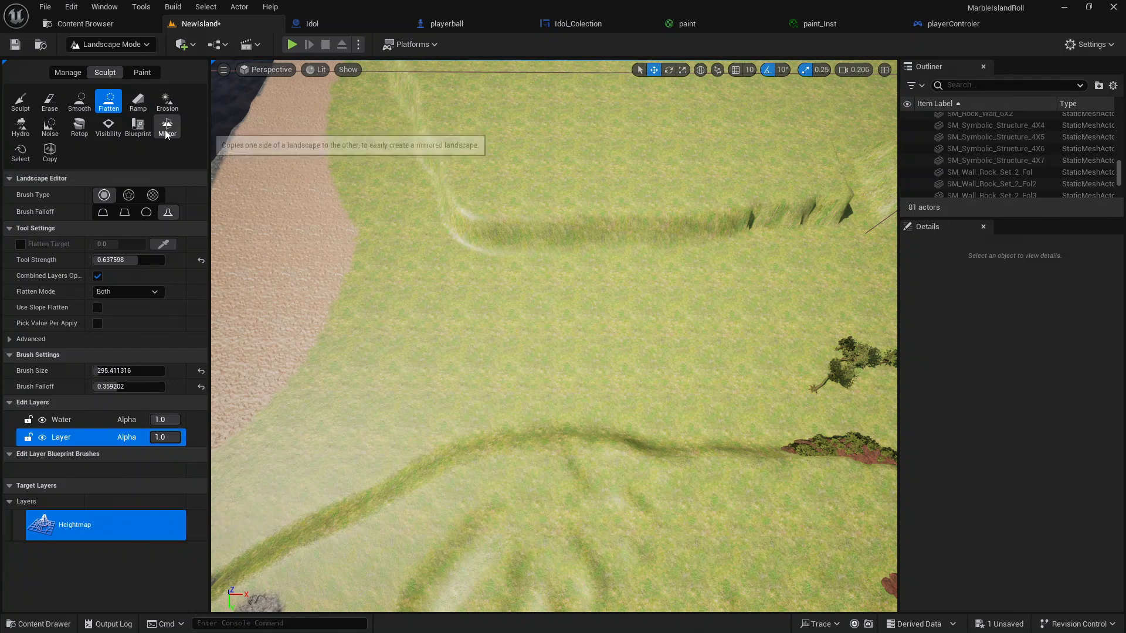
pyautogui.click(141, 72)
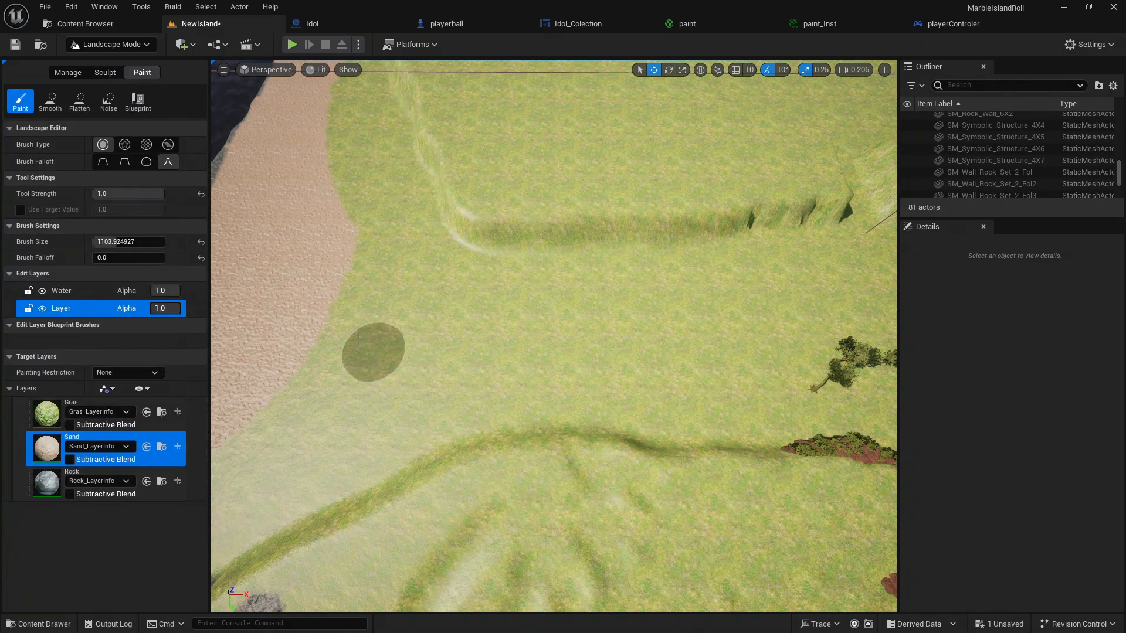
pyautogui.moveTo(352, 335)
pyautogui.mouseDown(button='right')
pyautogui.moveTo(352, 405)
pyautogui.moveTo(352, 358)
pyautogui.mouseUp(button='right')
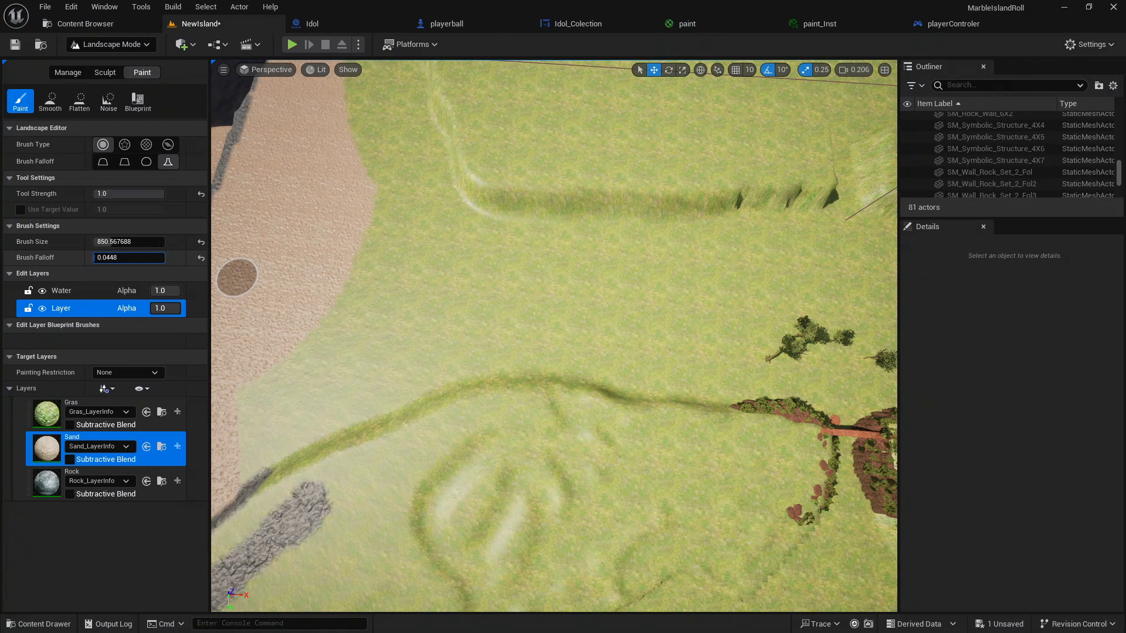
pyautogui.moveTo(97, 258); pyautogui.dragTo(105, 258)
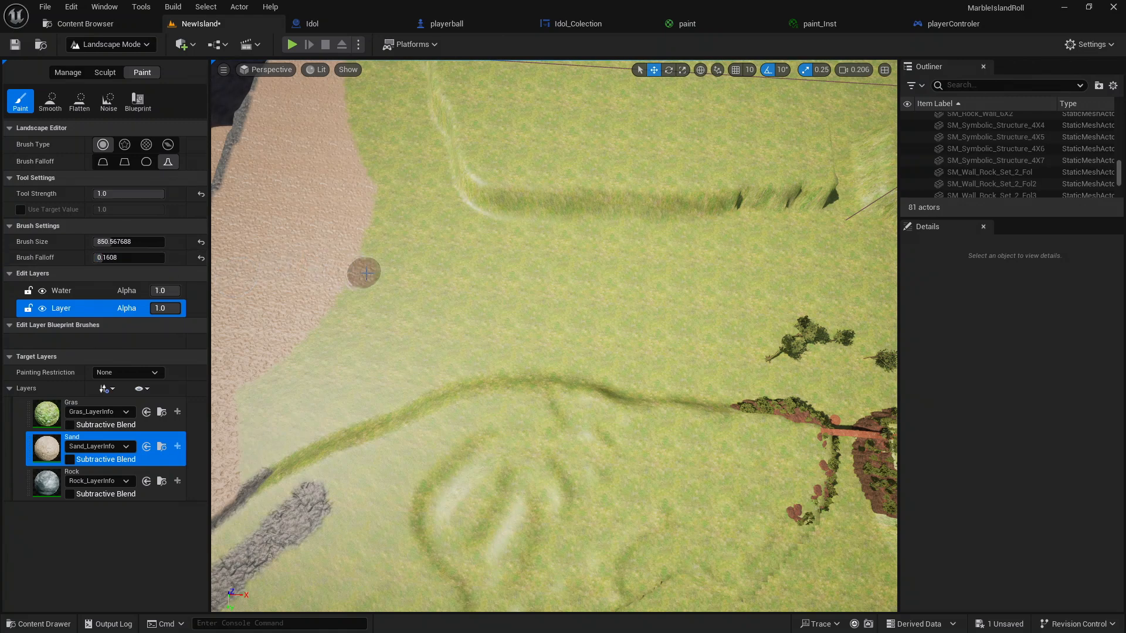
# Try painting a sand path inland from the beach edge across the grass
pyautogui.moveTo(364, 272)
pyautogui.mouseDown()
pyautogui.moveTo(453, 301)
pyautogui.moveTo(499, 287)
pyautogui.mouseUp()
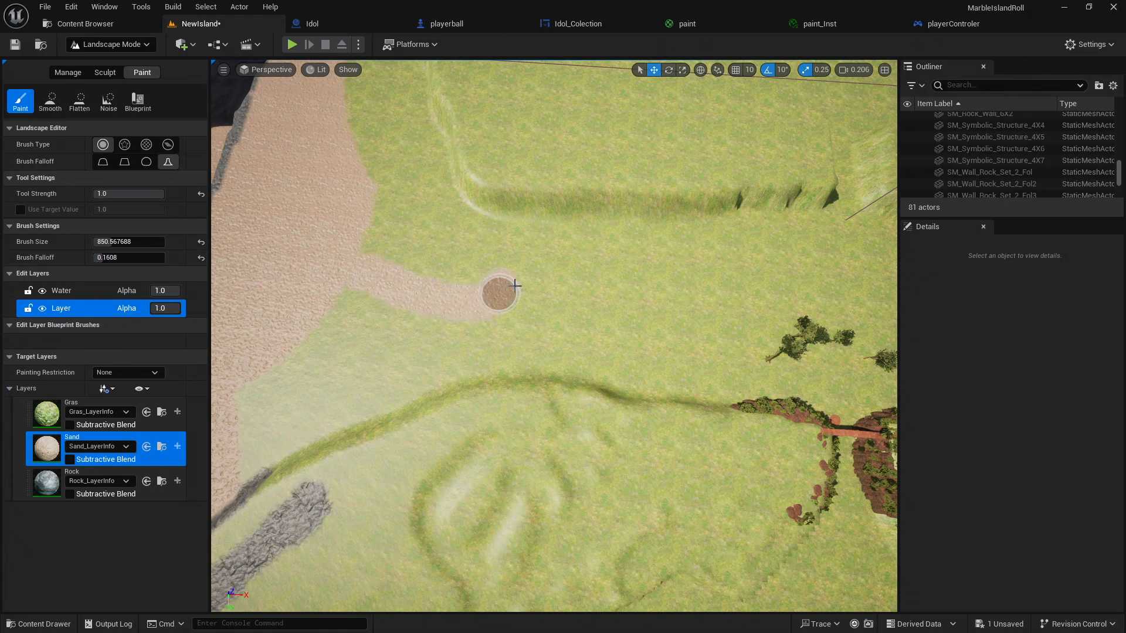
pyautogui.press('s')
pyautogui.moveTo(518, 285)
pyautogui.mouseDown(button='right')
pyautogui.moveTo(518, 310)
pyautogui.moveTo(499, 285)
pyautogui.moveTo(519, 286)
pyautogui.mouseUp(button='right')
pyautogui.press('d')
pyautogui.hotkey('ctrl', 'z')
# Try painting a curved sand path across the field between the grassy canyon opening and the red-rock passage
pyautogui.press('s')
pyautogui.press('d')
pyautogui.press('s')
pyautogui.press('d')
pyautogui.press('s')
pyautogui.moveTo(618, 285); pyautogui.dragTo(619, 278, button='right')
pyautogui.press('w')
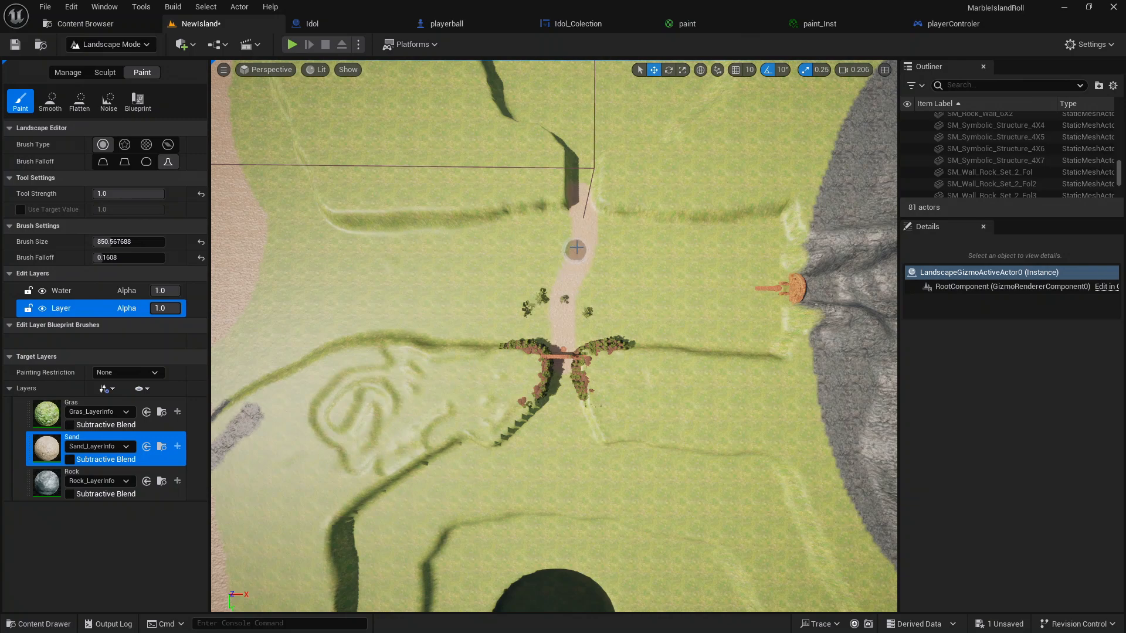
pyautogui.hotkey('ctrl', 'z')
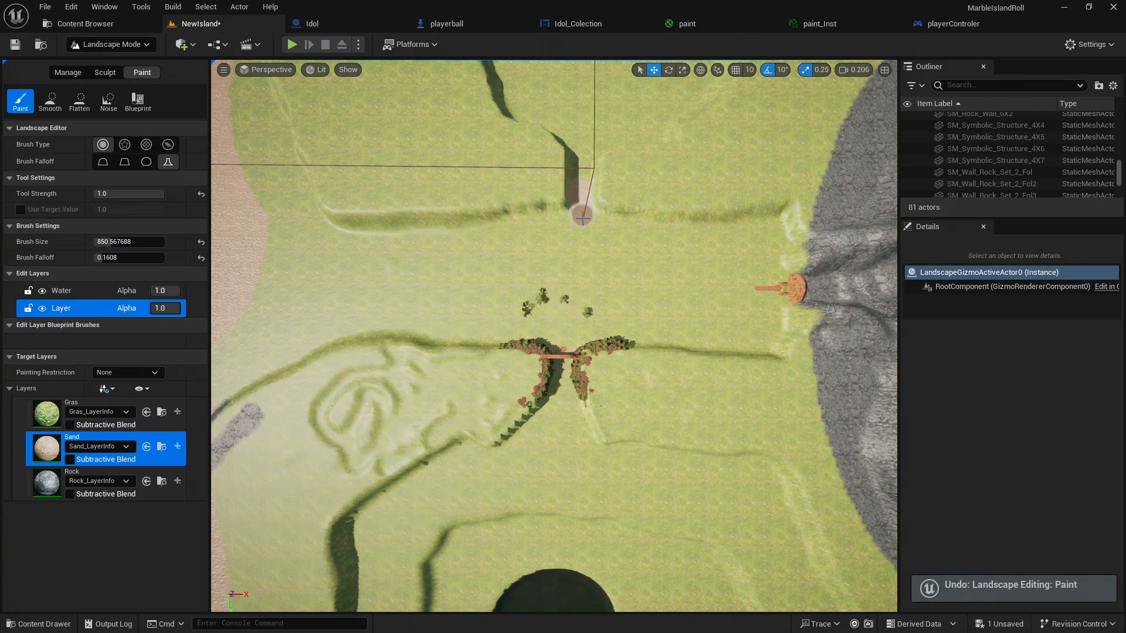
pyautogui.moveTo(583, 218); pyautogui.dragTo(549, 264)
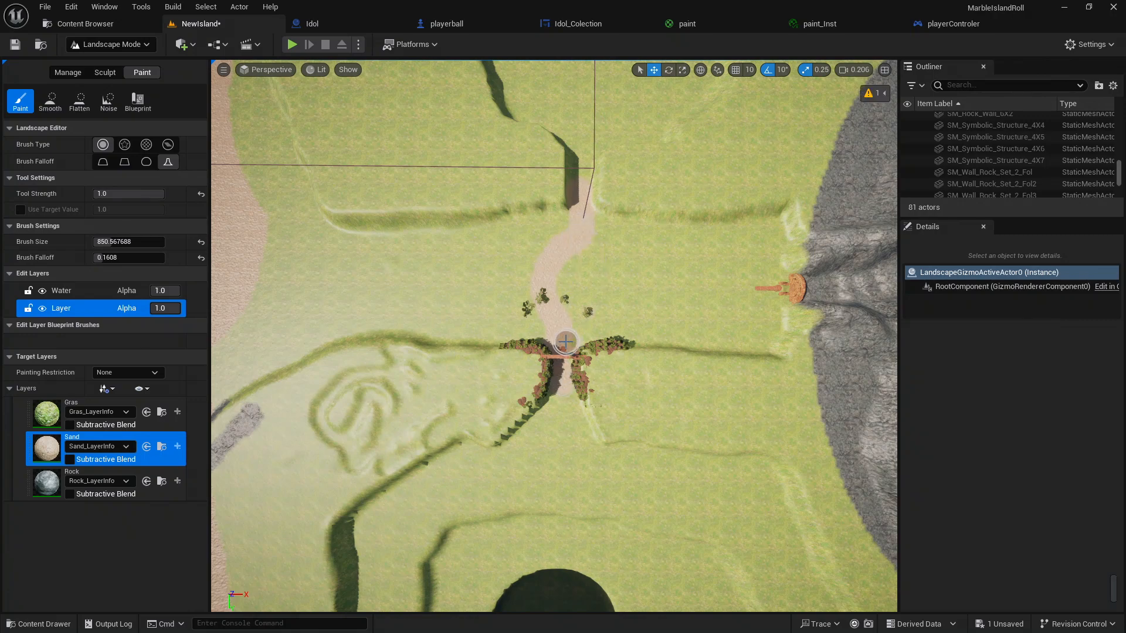
pyautogui.hotkey('ctrl', 'z')
# Try placing the SM_Composition_3X5 ruin from the Compositions folder on the grass field near the trees
pyautogui.moveTo(565, 342); pyautogui.dragTo(586, 312, button='right')
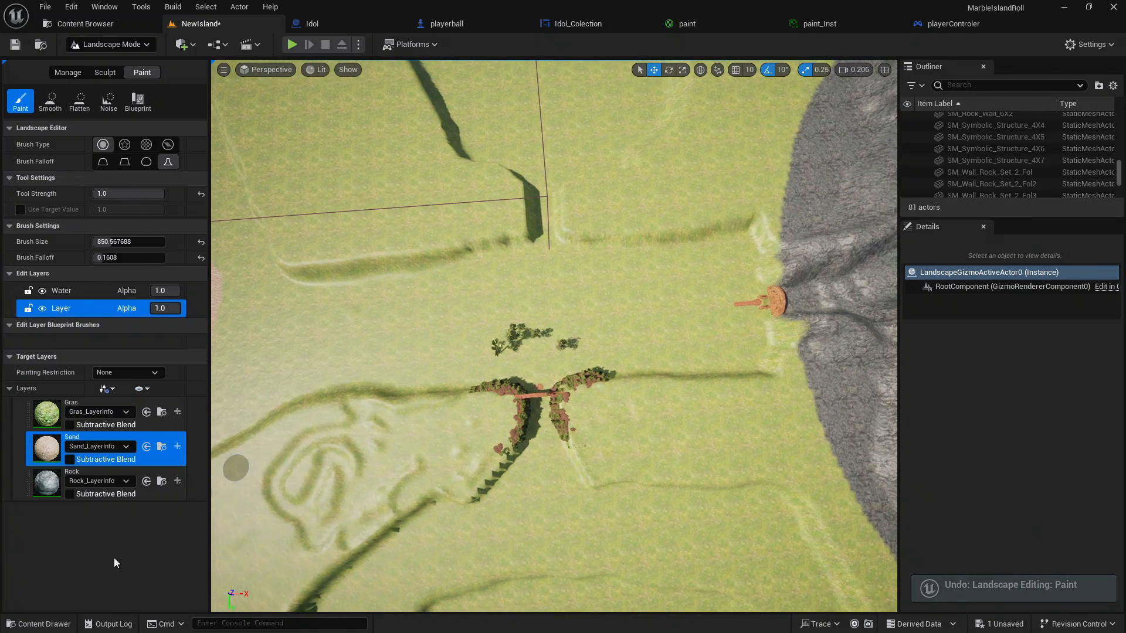
pyautogui.click(38, 623)
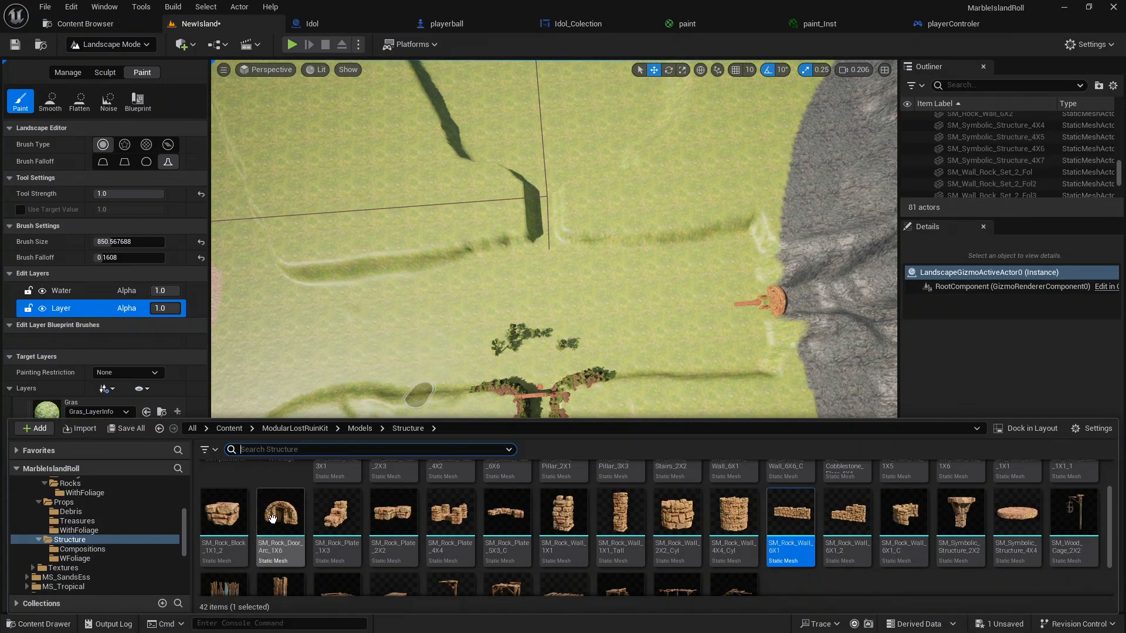
pyautogui.scroll(2, 271, 517)
pyautogui.click(225, 496)
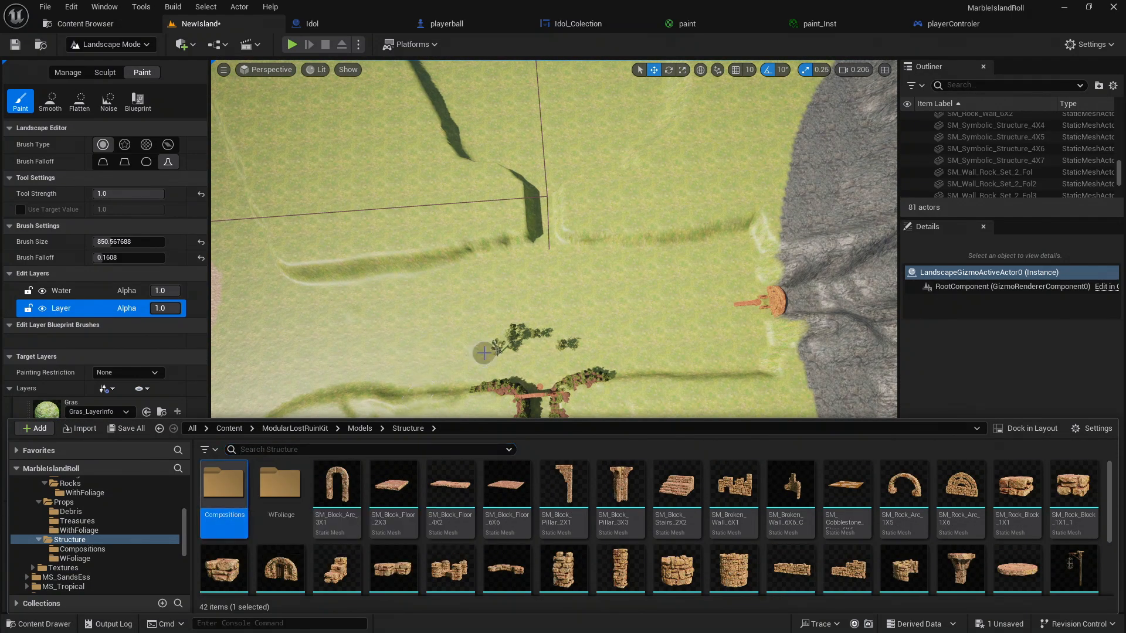
pyautogui.moveTo(484, 353); pyautogui.dragTo(411, 276, button='right')
pyautogui.press('w')
pyautogui.click(36, 624)
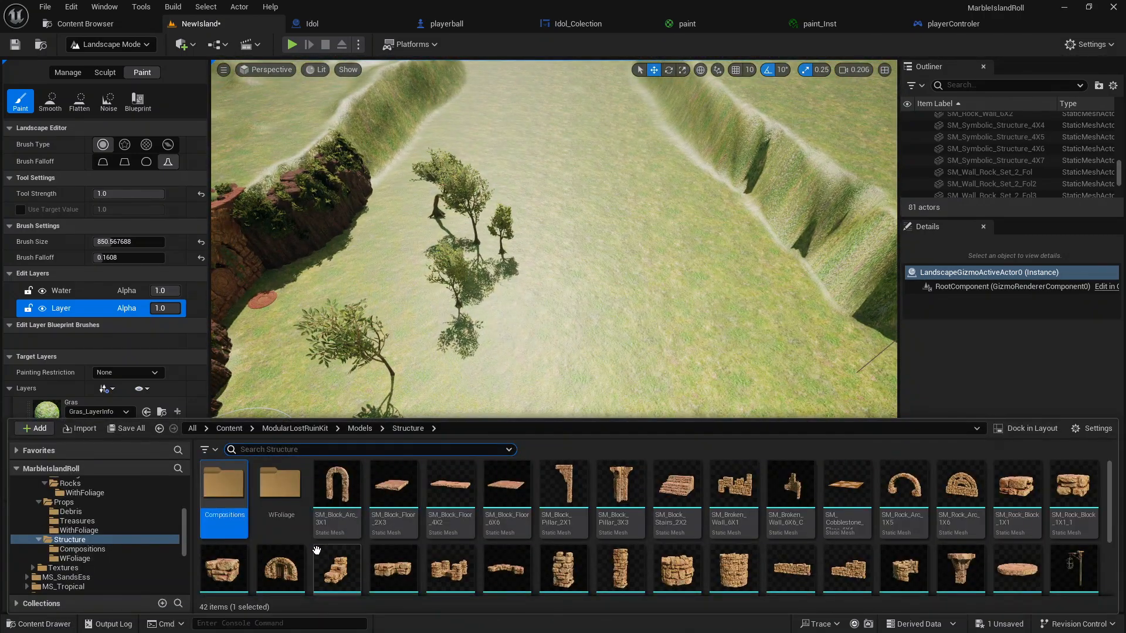
pyautogui.doubleClick(242, 493)
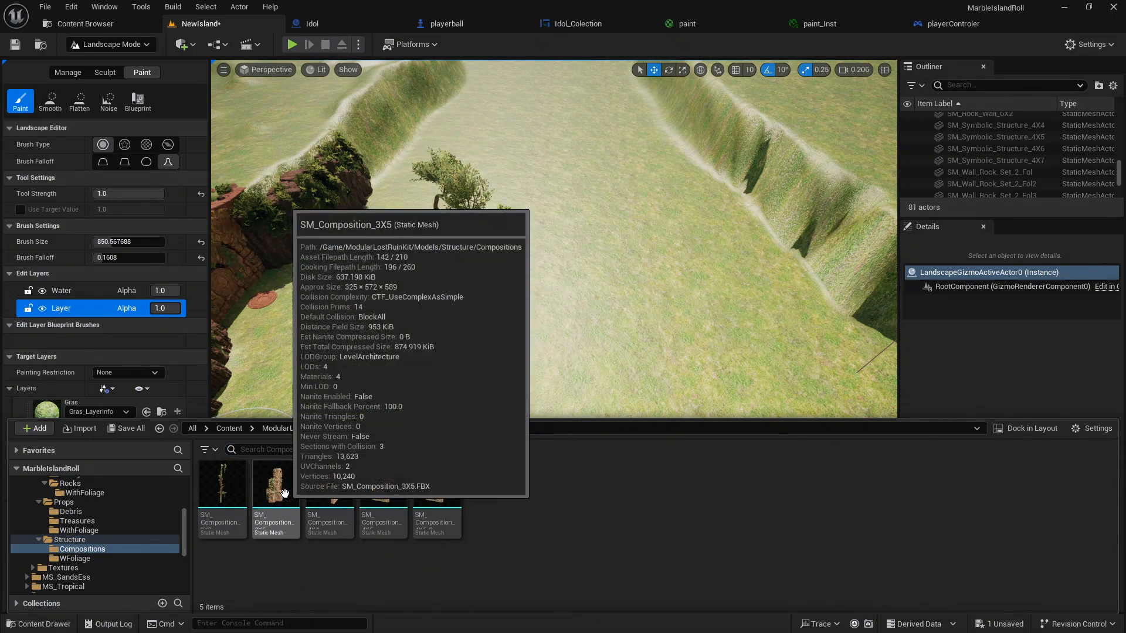
pyautogui.moveTo(285, 492); pyautogui.dragTo(567, 317)
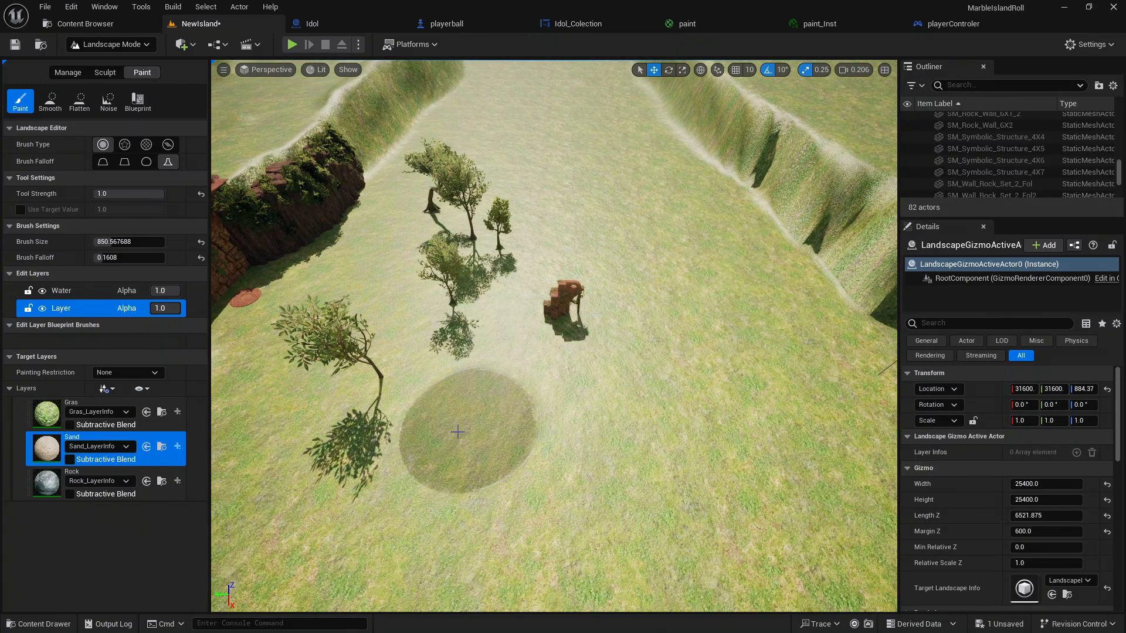
pyautogui.hotkey('ctrl', 'z')
# Undo the trial sand strokes and paint straight sand paths linking the grassy canyon opening, the red-rock passage and the gate ramp
pyautogui.scroll(3, 502, 370)
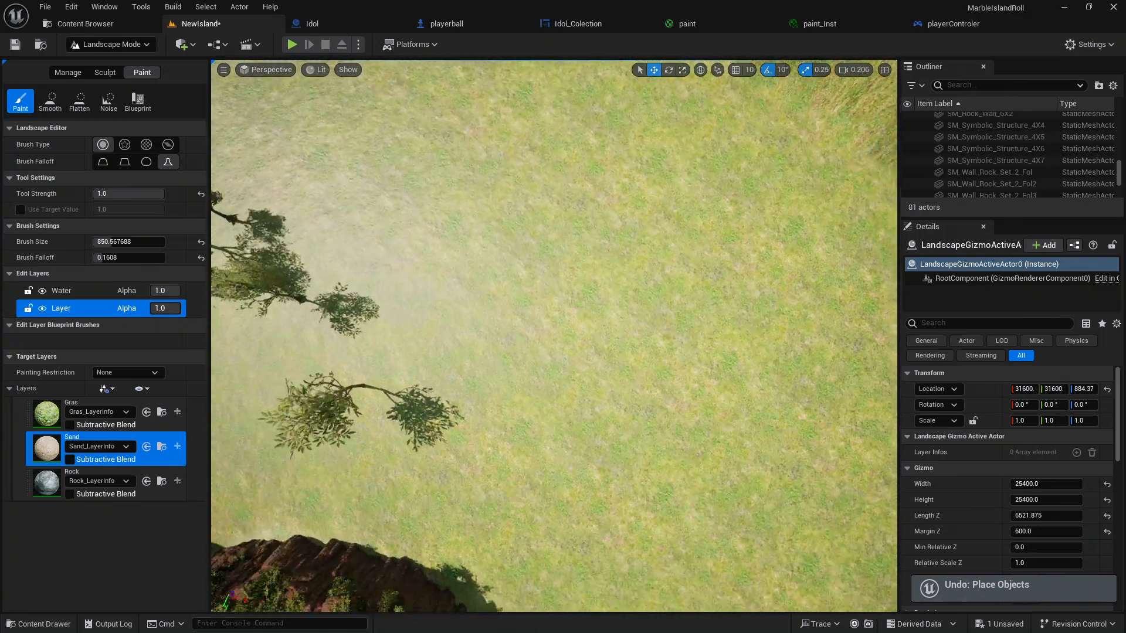
pyautogui.scroll(-3, 554, 336)
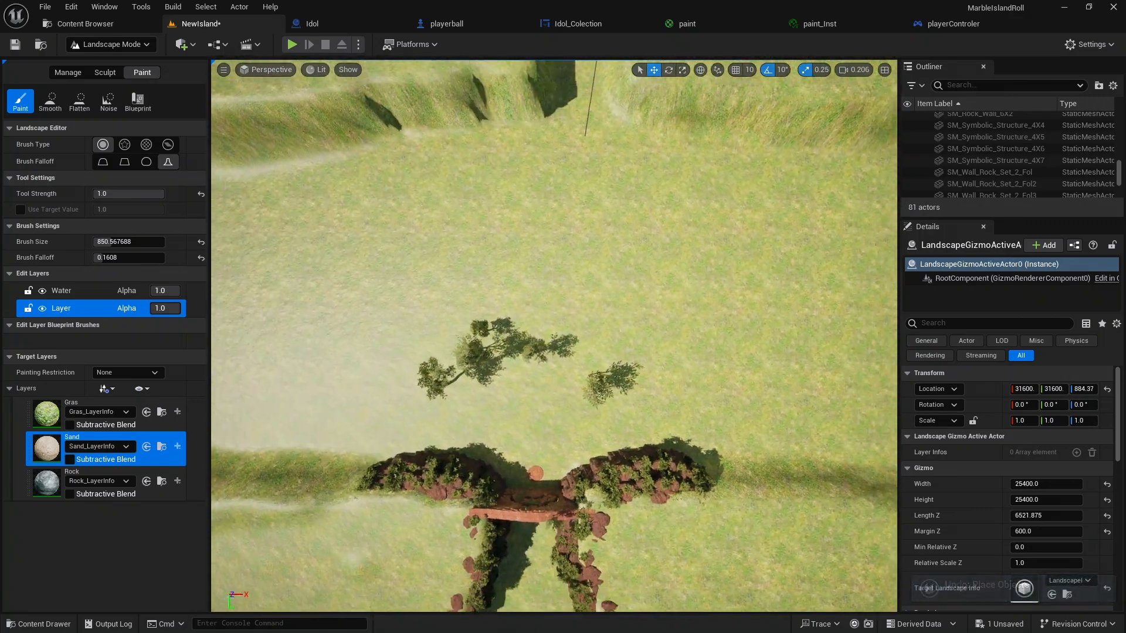
pyautogui.moveTo(554, 335); pyautogui.dragTo(563, 336, button='right')
pyautogui.moveTo(508, 480)
pyautogui.mouseDown(button='right')
pyautogui.moveTo(329, 472)
pyautogui.moveTo(754, 450)
pyautogui.moveTo(742, 450)
pyautogui.mouseUp(button='right')
pyautogui.press('s')
pyautogui.press('a')
pyautogui.moveTo(493, 461); pyautogui.dragTo(487, 460, button='right')
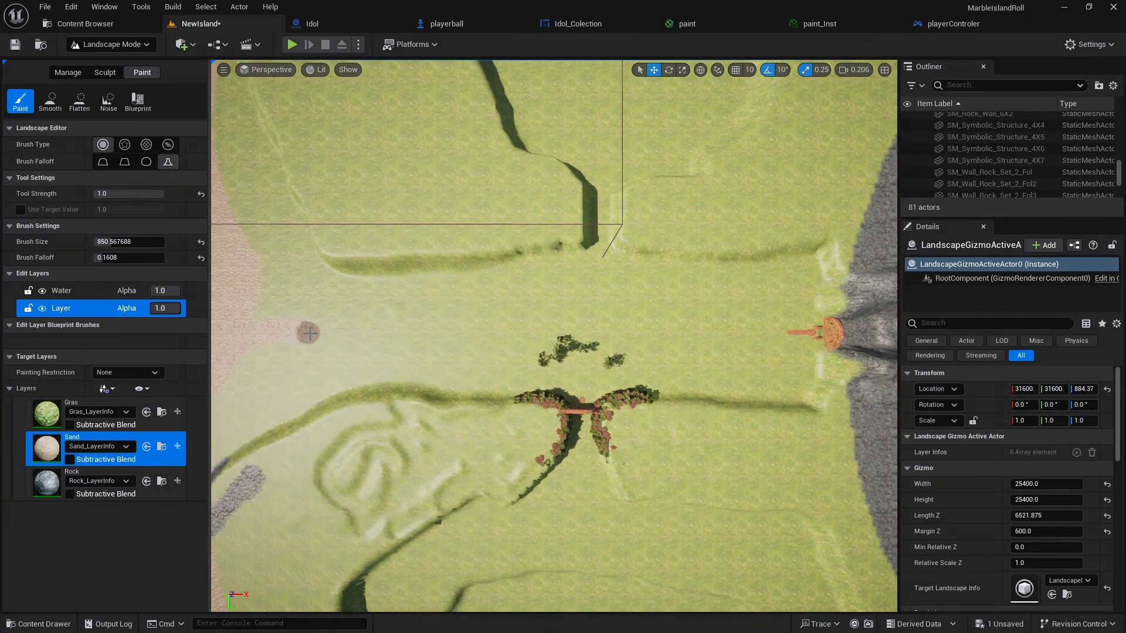
pyautogui.hotkey('ctrl', 'z')
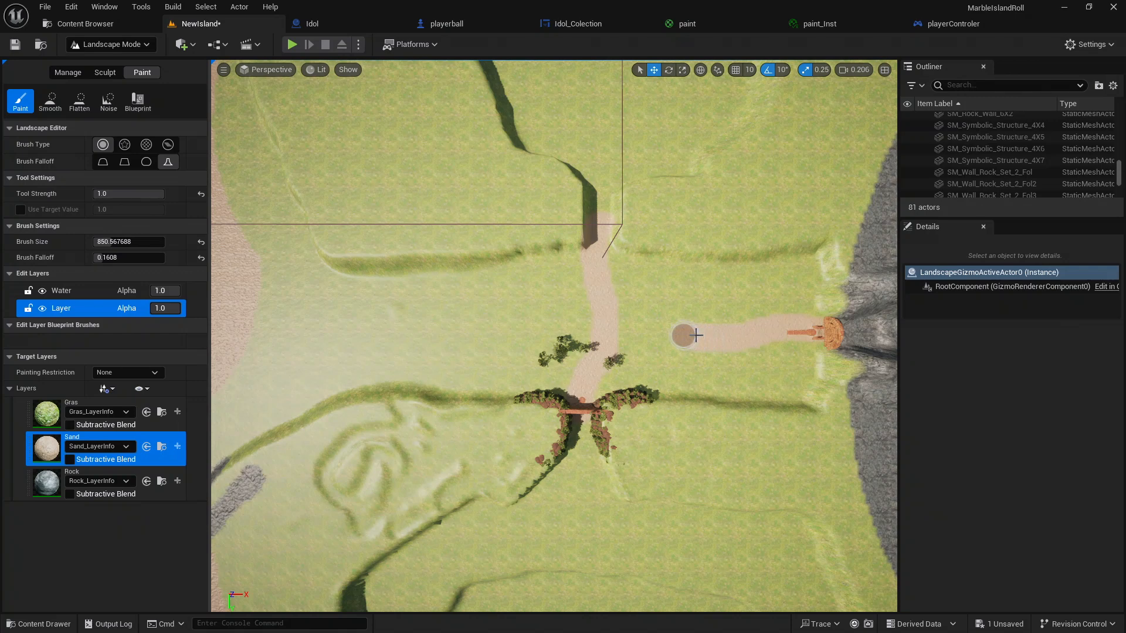
pyautogui.hotkey('ctrl', 'z')
pyautogui.hotkey('ctrl', 'z')
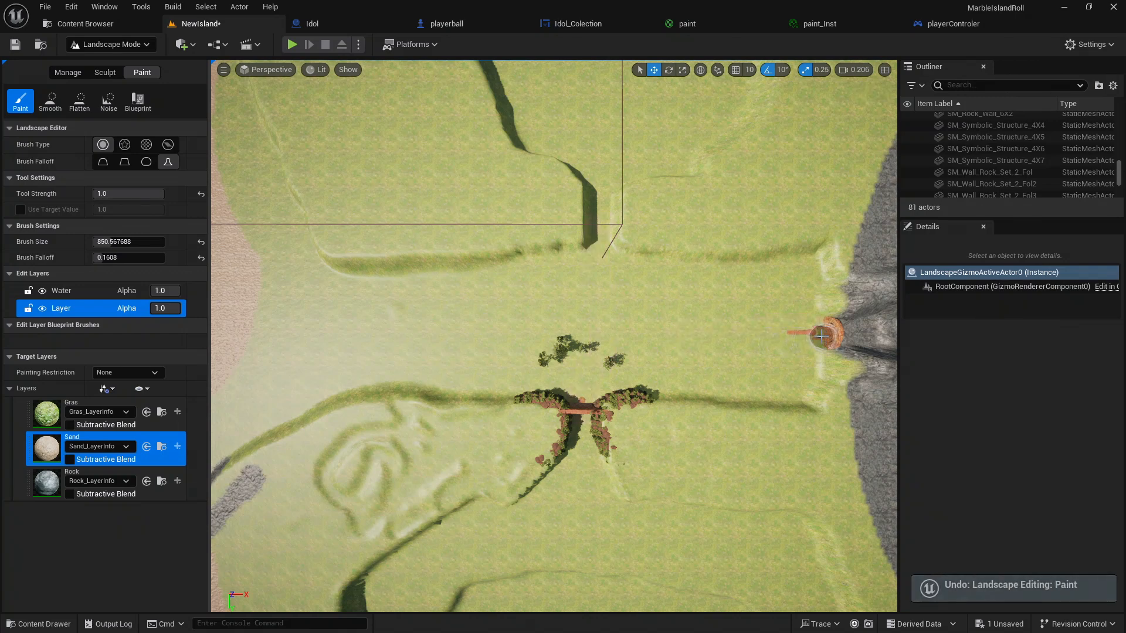
pyautogui.moveTo(821, 336); pyautogui.dragTo(648, 332)
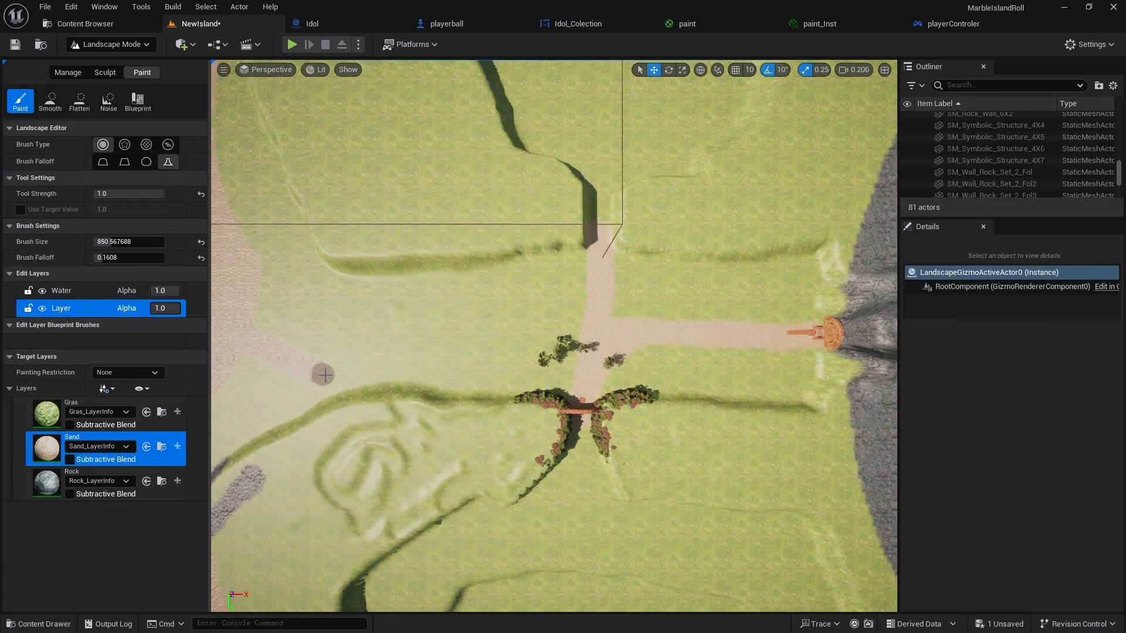
# Undo the trial sand strokes and paint a winding sand path from the beach across the grass to the path junction
pyautogui.hotkey('ctrl', 'z')
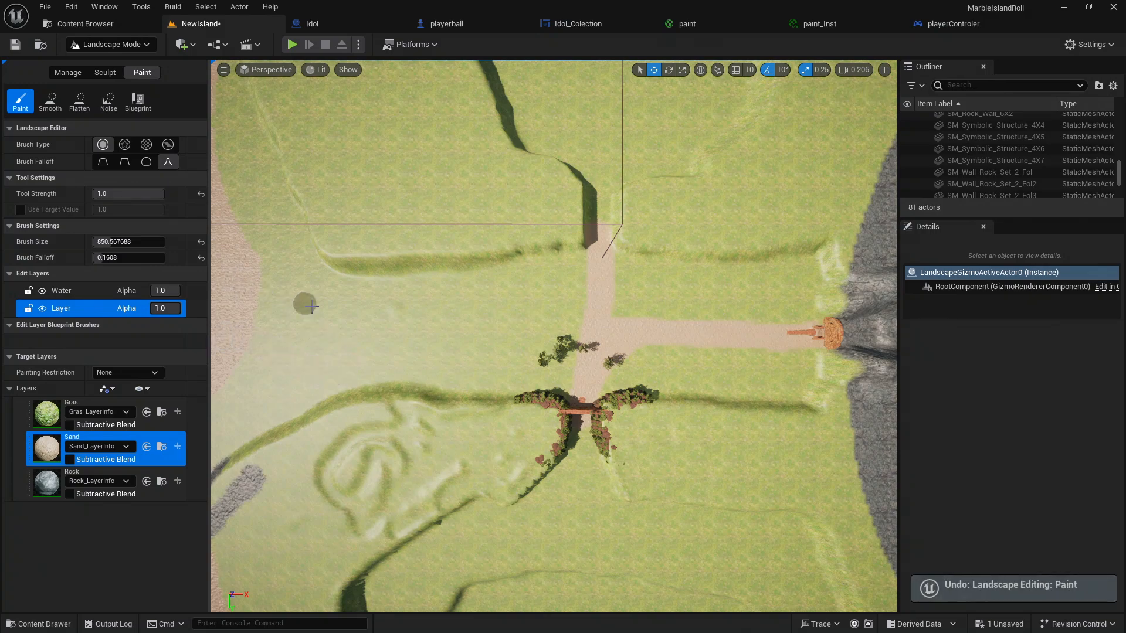
pyautogui.moveTo(304, 302)
pyautogui.mouseDown(button='right')
pyautogui.moveTo(275, 300)
pyautogui.moveTo(279, 271)
pyautogui.mouseUp(button='right')
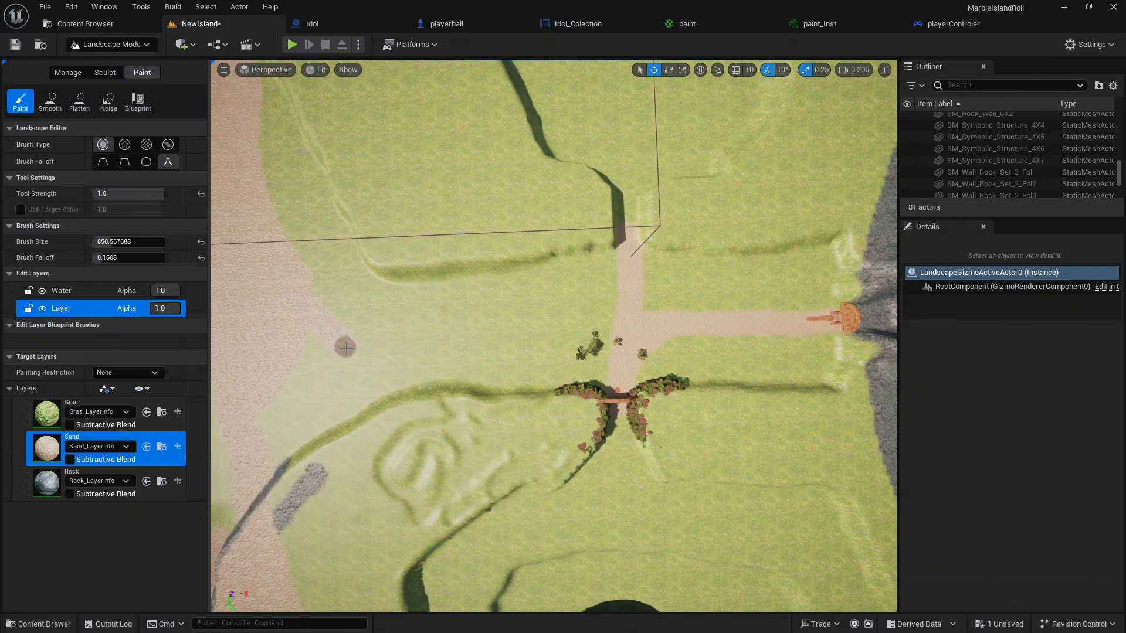
pyautogui.hotkey('ctrl', 'z')
pyautogui.moveTo(297, 444)
pyautogui.mouseDown(button='right')
pyautogui.moveTo(276, 441)
pyautogui.moveTo(297, 444)
pyautogui.mouseUp(button='right')
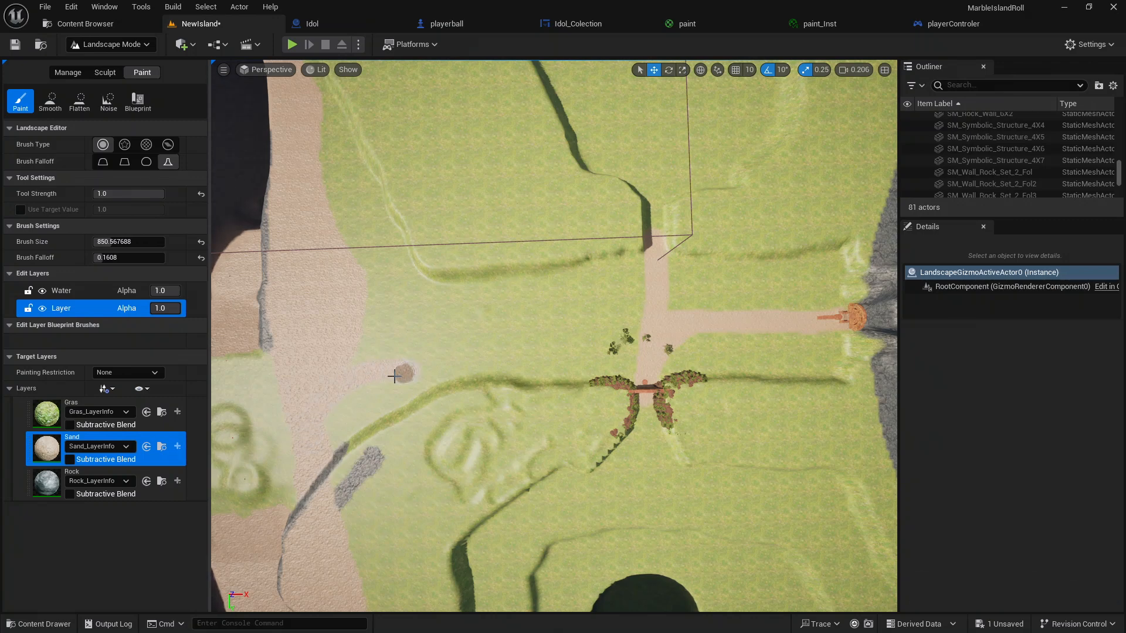
pyautogui.hotkey('ctrl', 'z')
pyautogui.moveTo(328, 417); pyautogui.dragTo(412, 326)
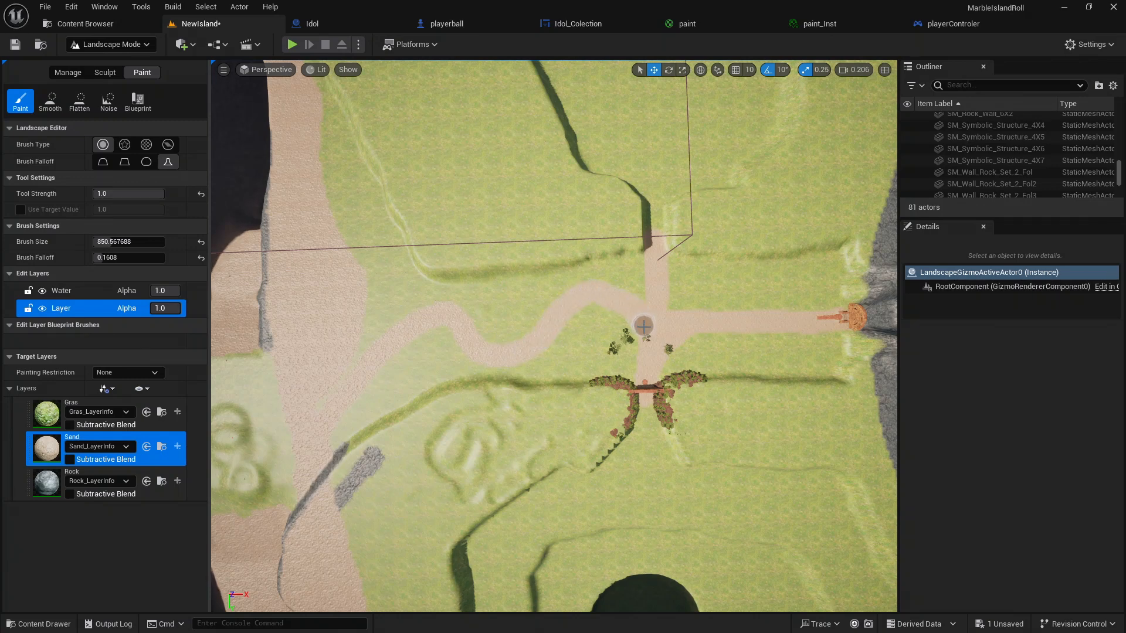
# Set the Sculpt brush size to 1571.643677, try raising a mound inside the winding path's bend, and undo it
pyautogui.scroll(3, 620, 347)
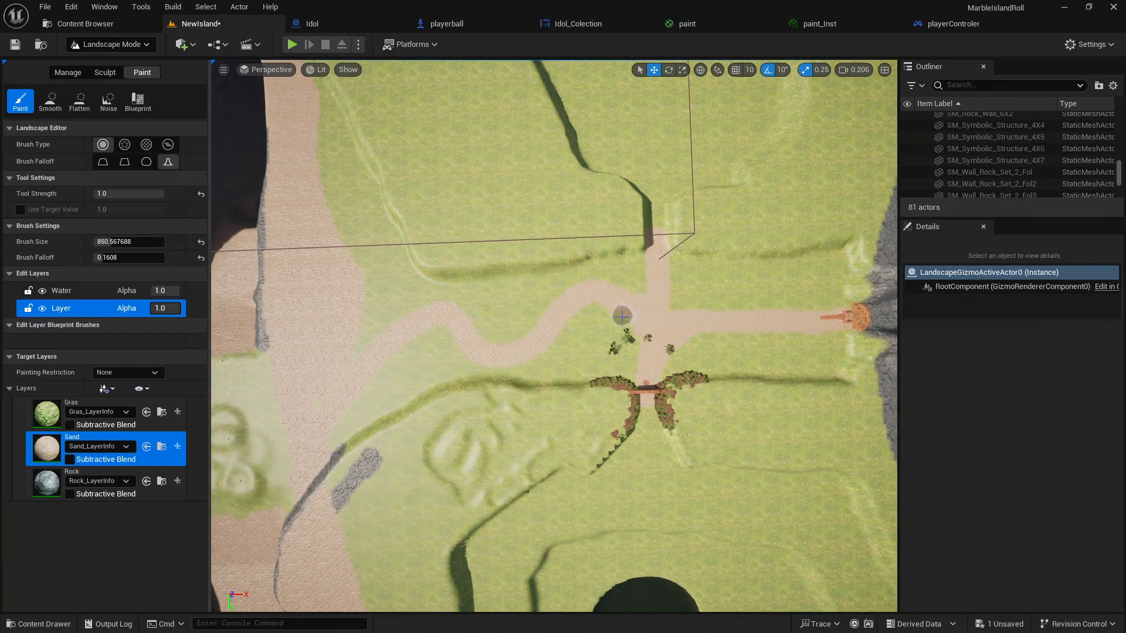
pyautogui.scroll(5, 567, 346)
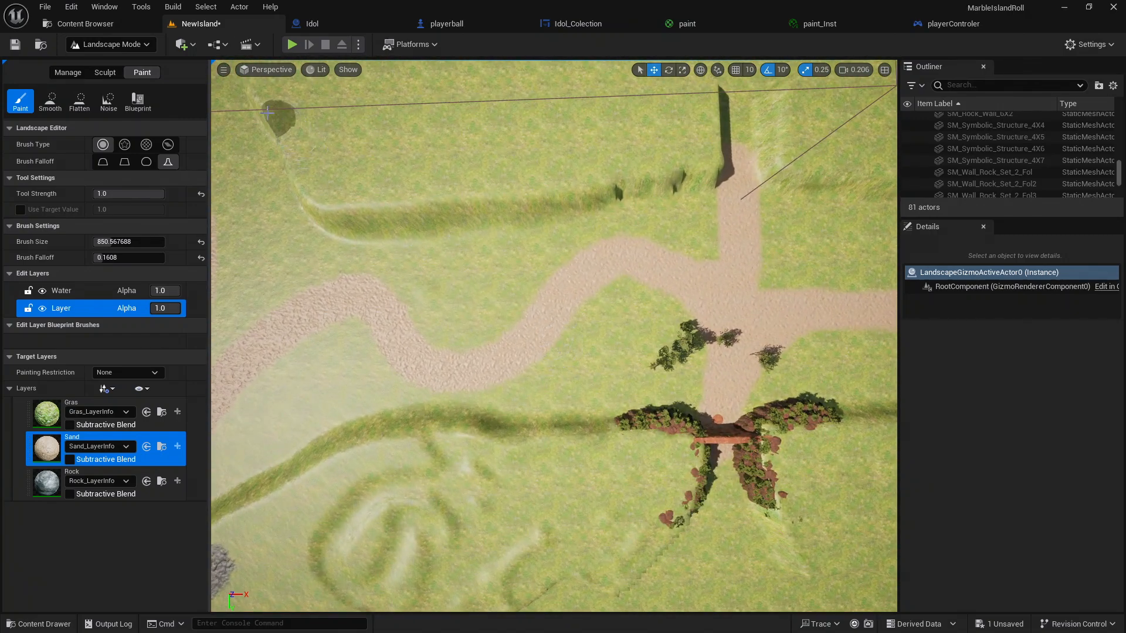
pyautogui.click(105, 72)
pyautogui.click(20, 103)
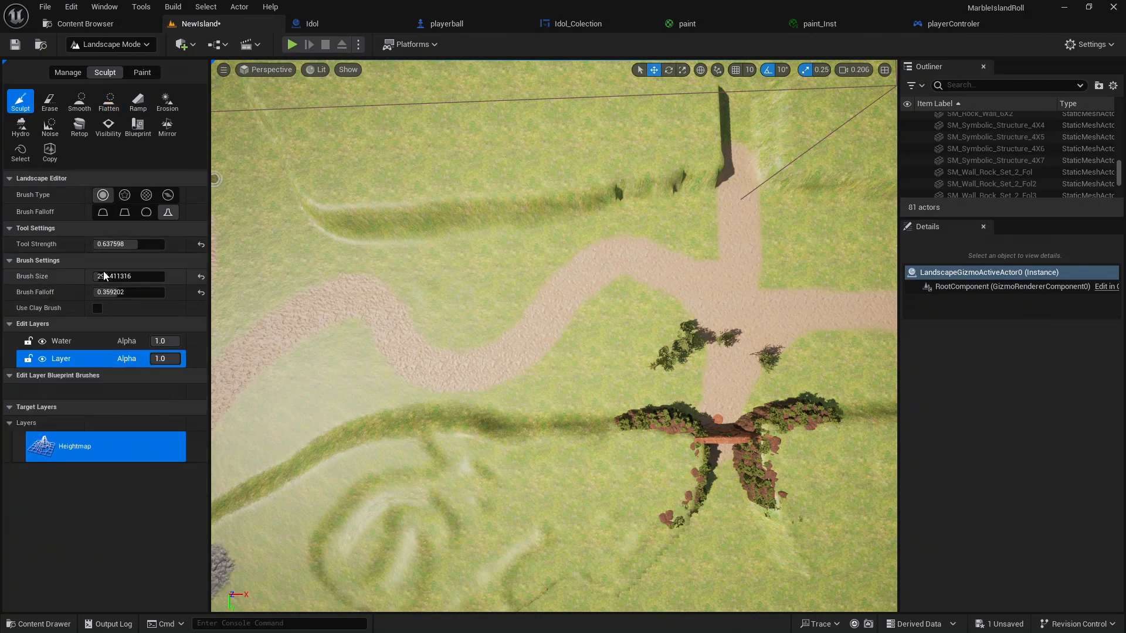
pyautogui.moveTo(103, 271)
pyautogui.mouseDown()
pyautogui.moveTo(141, 270)
pyautogui.moveTo(125, 276)
pyautogui.mouseUp()
pyautogui.moveTo(459, 288); pyautogui.dragTo(469, 294)
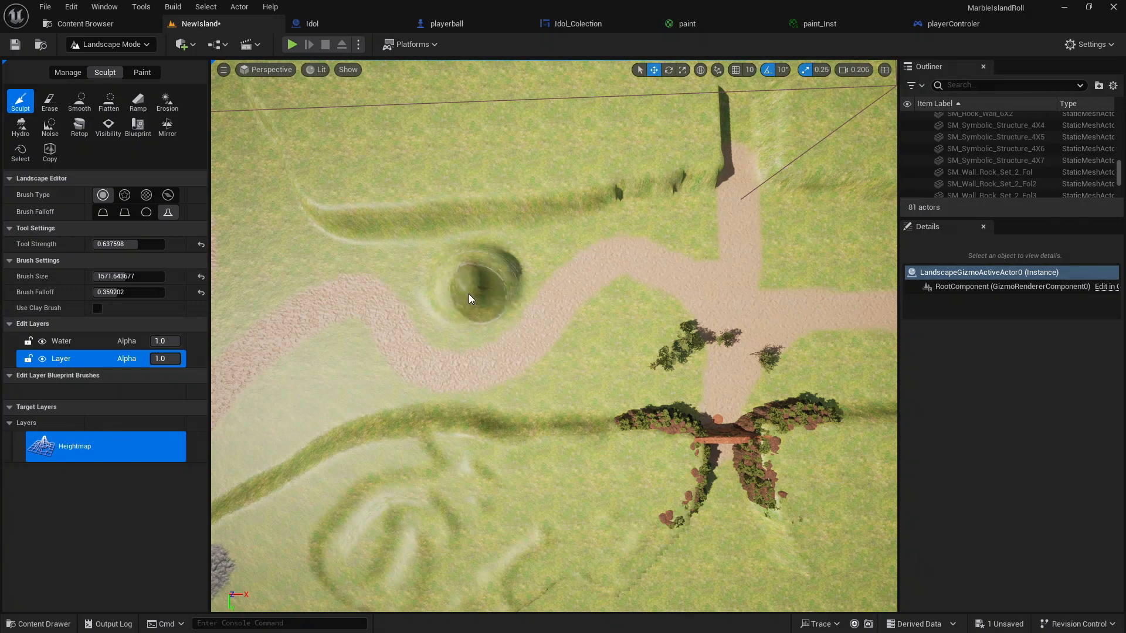
pyautogui.press('w')
pyautogui.moveTo(460, 301); pyautogui.dragTo(432, 302, button='right')
pyautogui.hotkey('ctrl', 'z')
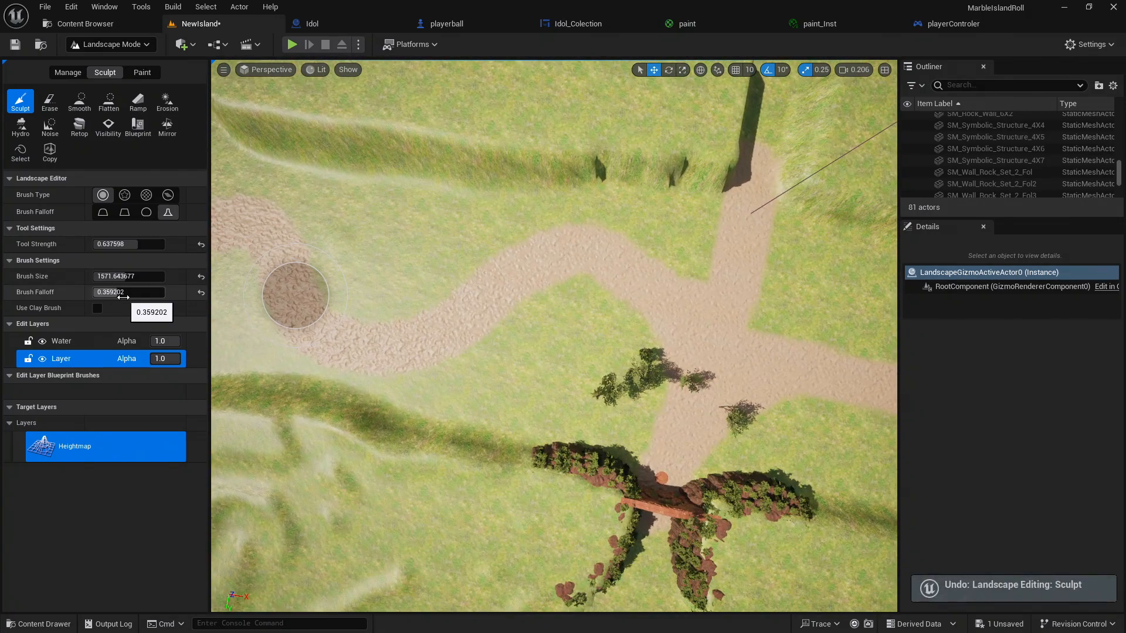
# Try sculpting a mound inside the path's bend with tool strength 0.365602
pyautogui.moveTo(129, 241); pyautogui.dragTo(123, 244)
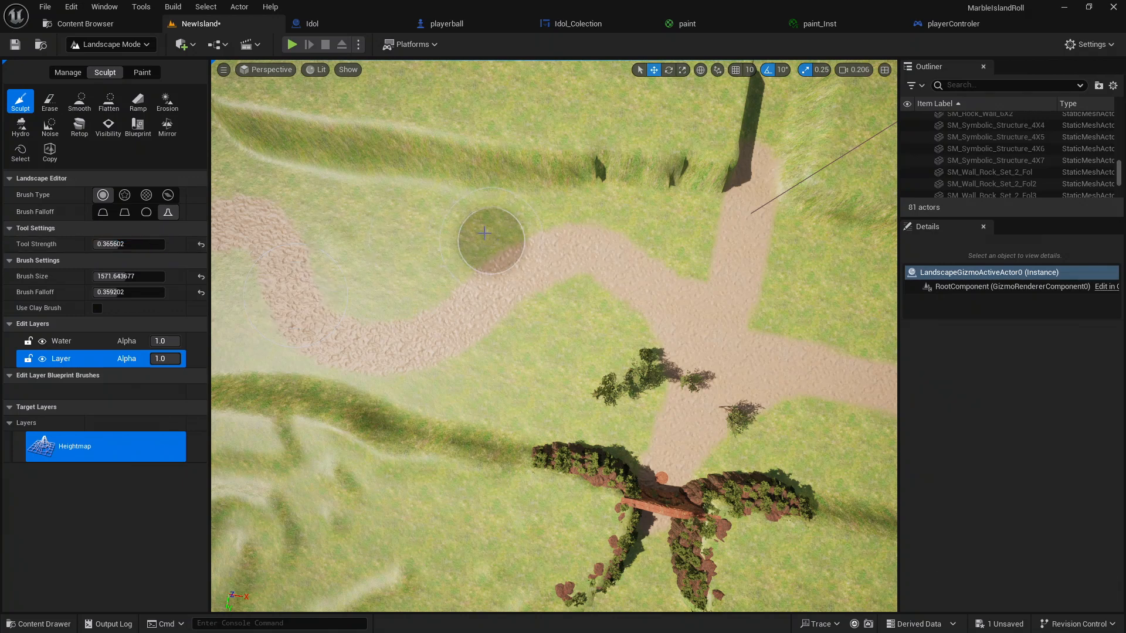
pyautogui.moveTo(411, 243)
pyautogui.mouseDown()
pyautogui.moveTo(372, 231)
pyautogui.moveTo(436, 245)
pyautogui.mouseUp()
pyautogui.hotkey('ctrl', 'z')
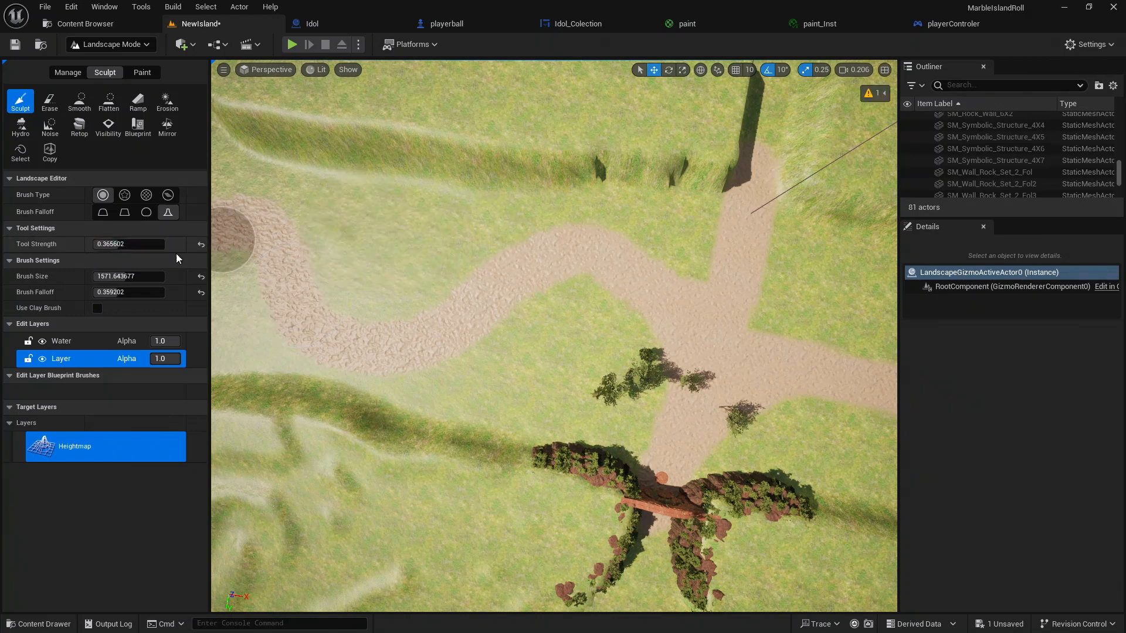
# Set the Sculpt tool strength to 0.158403 and raise low mounds on the grass in the bends beside the winding path
pyautogui.moveTo(132, 244); pyautogui.dragTo(117, 244)
pyautogui.moveTo(373, 204); pyautogui.dragTo(396, 239)
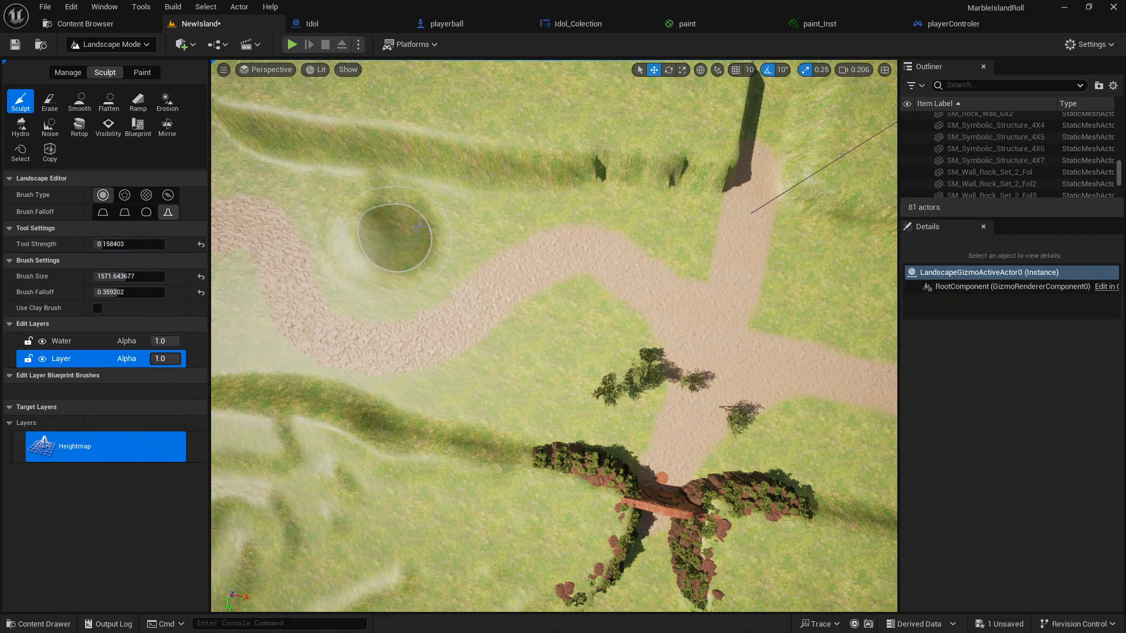
pyautogui.moveTo(462, 193)
pyautogui.mouseDown(button='right')
pyautogui.moveTo(522, 194)
pyautogui.moveTo(376, 191)
pyautogui.moveTo(348, 174)
pyautogui.mouseUp(button='right')
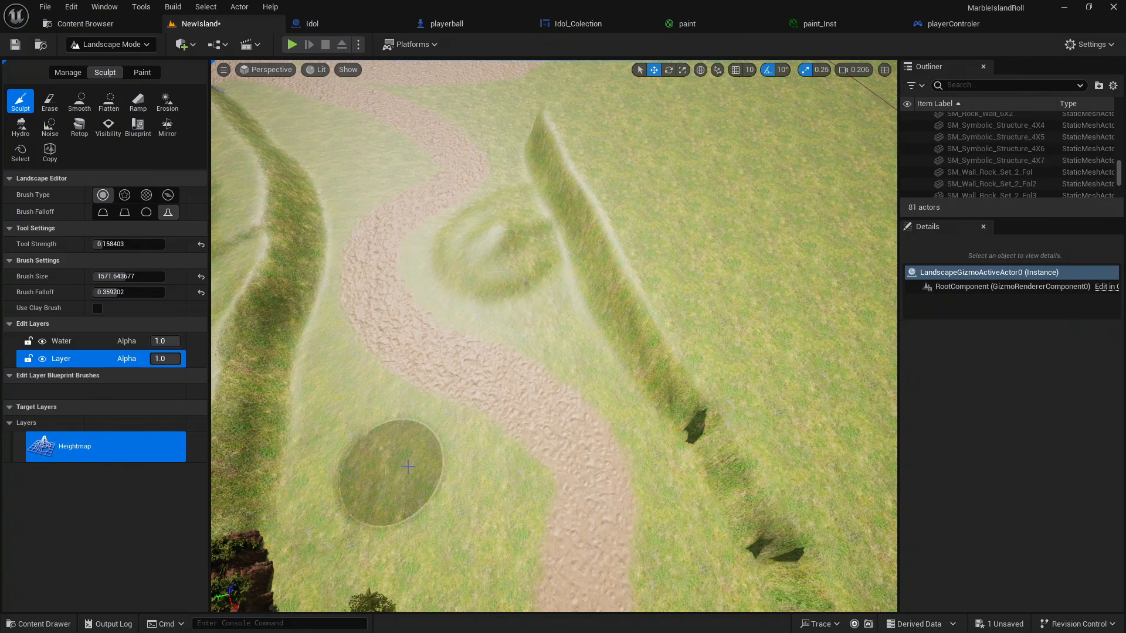
pyautogui.moveTo(389, 479)
pyautogui.mouseDown(button='right')
pyautogui.moveTo(352, 517)
pyautogui.moveTo(299, 522)
pyautogui.mouseUp(button='right')
pyautogui.moveTo(460, 378)
pyautogui.mouseDown()
pyautogui.moveTo(460, 333)
pyautogui.moveTo(492, 335)
pyautogui.mouseUp()
pyautogui.moveTo(482, 274); pyautogui.dragTo(618, 233, button='right')
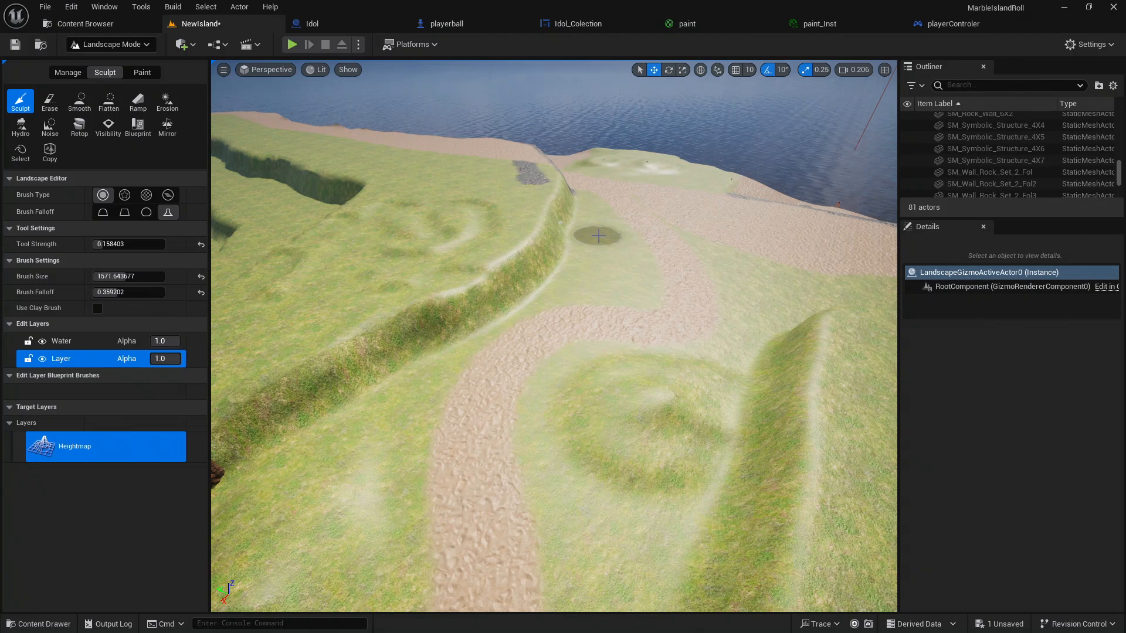
pyautogui.moveTo(597, 235); pyautogui.dragTo(592, 267)
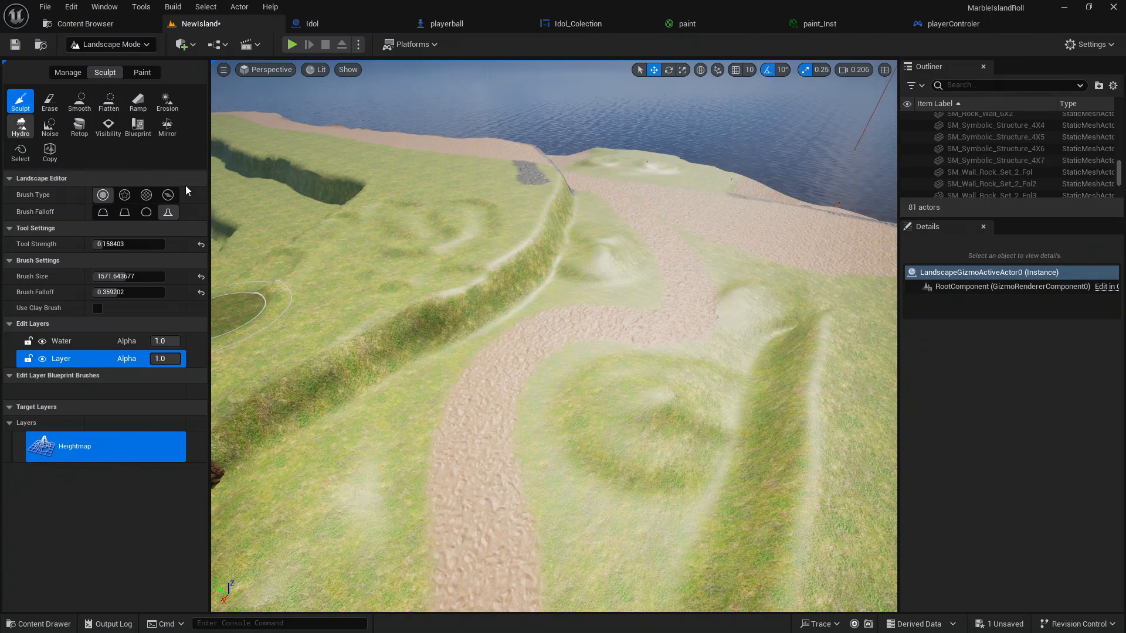
# Smooth the sculpted grass mounds beside the winding sand path
pyautogui.scroll(-3, 771, 471)
pyautogui.moveTo(749, 473)
pyautogui.mouseDown(button='right')
pyautogui.moveTo(718, 563)
pyautogui.moveTo(707, 554)
pyautogui.moveTo(713, 537)
pyautogui.mouseUp(button='right')
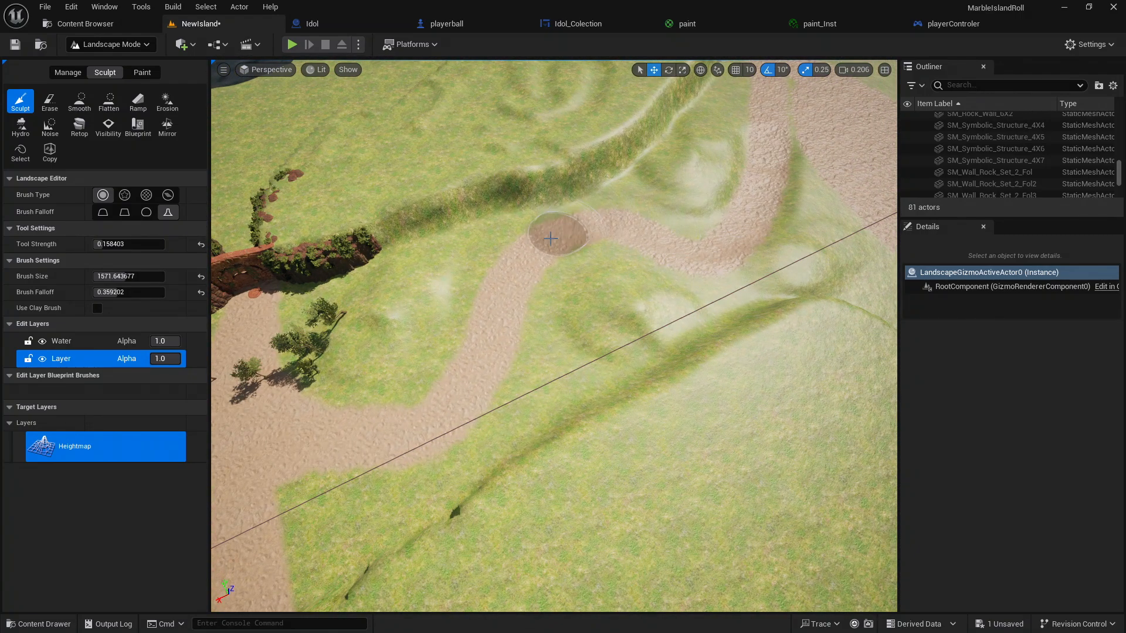
pyautogui.moveTo(428, 432); pyautogui.dragTo(528, 431, button='right')
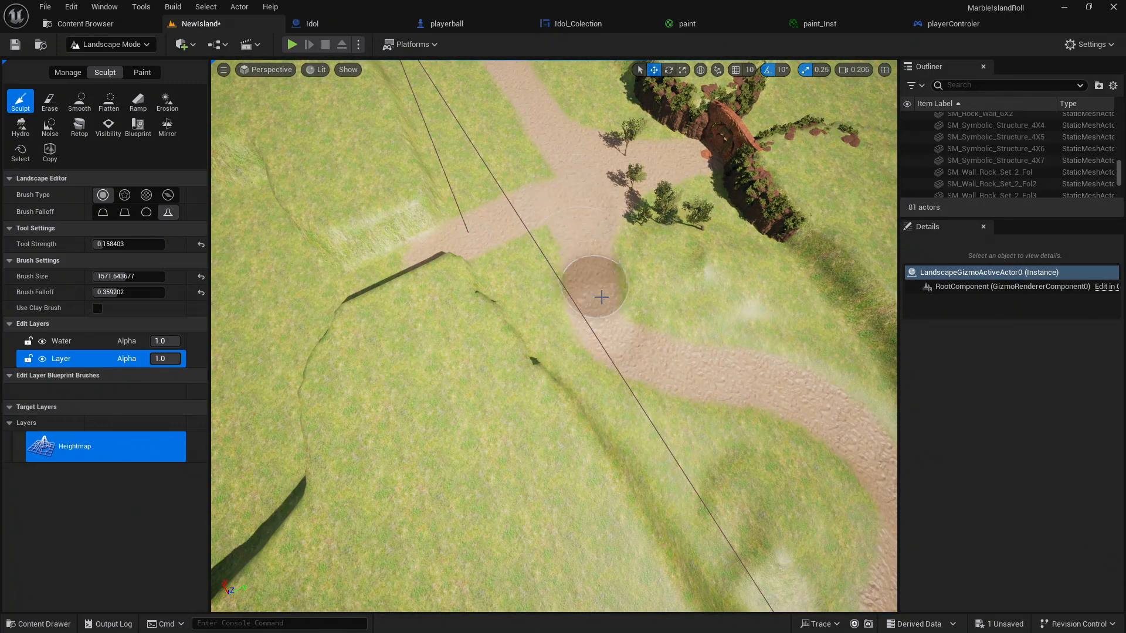
pyautogui.moveTo(592, 281); pyautogui.dragTo(709, 271, button='right')
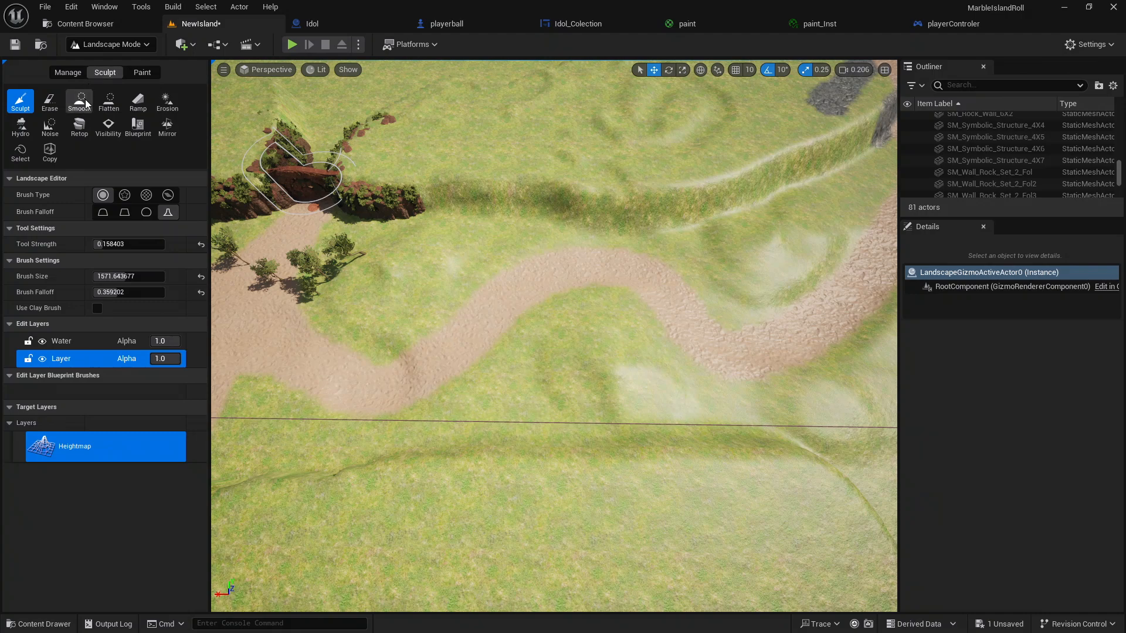
pyautogui.click(79, 101)
pyautogui.moveTo(317, 342)
pyautogui.mouseDown(button='right')
pyautogui.moveTo(293, 375)
pyautogui.moveTo(305, 311)
pyautogui.mouseUp(button='right')
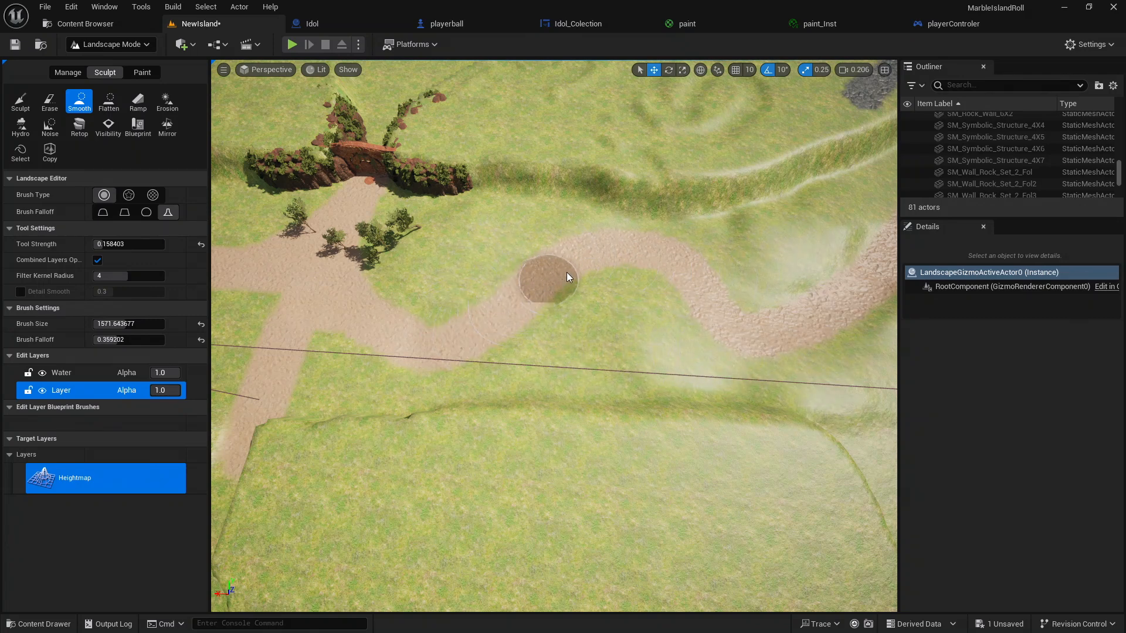
pyautogui.moveTo(633, 280); pyautogui.dragTo(703, 302, button='right')
pyautogui.moveTo(711, 303)
pyautogui.mouseDown()
pyautogui.moveTo(766, 332)
pyautogui.moveTo(796, 275)
pyautogui.moveTo(748, 196)
pyautogui.moveTo(671, 238)
pyautogui.moveTo(645, 275)
pyautogui.mouseUp()
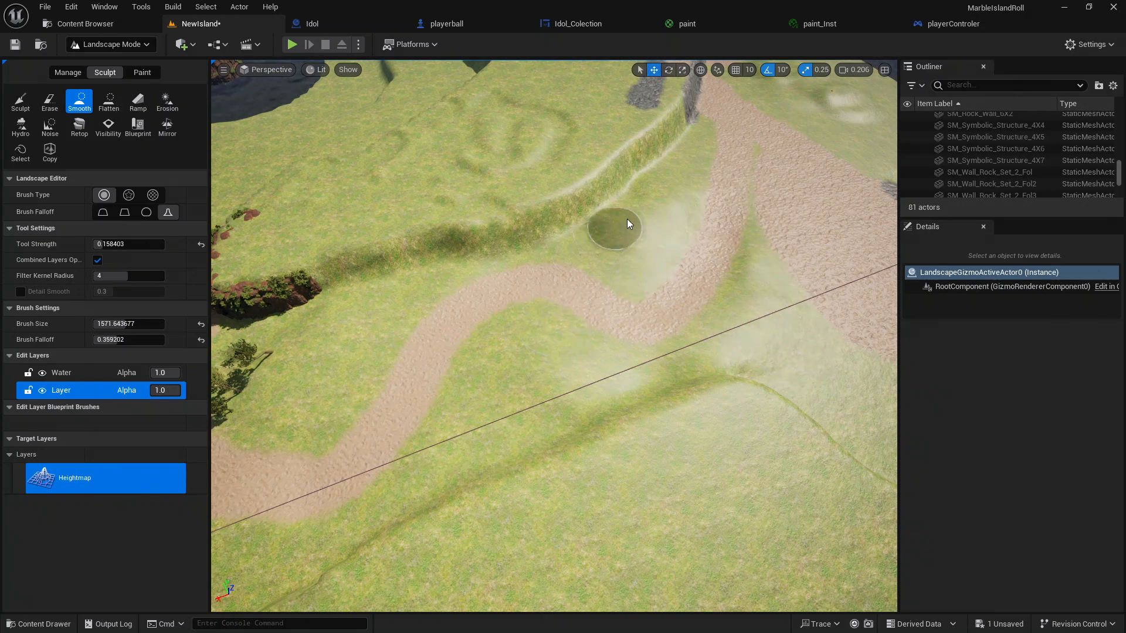
# Flatten the ground beside the path's beach end to the height of the neighbouring rock wall, extending the raised bank
pyautogui.moveTo(388, 420)
pyautogui.mouseDown(button='right')
pyautogui.moveTo(470, 359)
pyautogui.moveTo(475, 292)
pyautogui.moveTo(476, 352)
pyautogui.moveTo(340, 369)
pyautogui.moveTo(323, 329)
pyautogui.moveTo(381, 355)
pyautogui.moveTo(390, 343)
pyautogui.mouseUp(button='right')
pyautogui.press('w')
pyautogui.press('w')
pyautogui.click(109, 101)
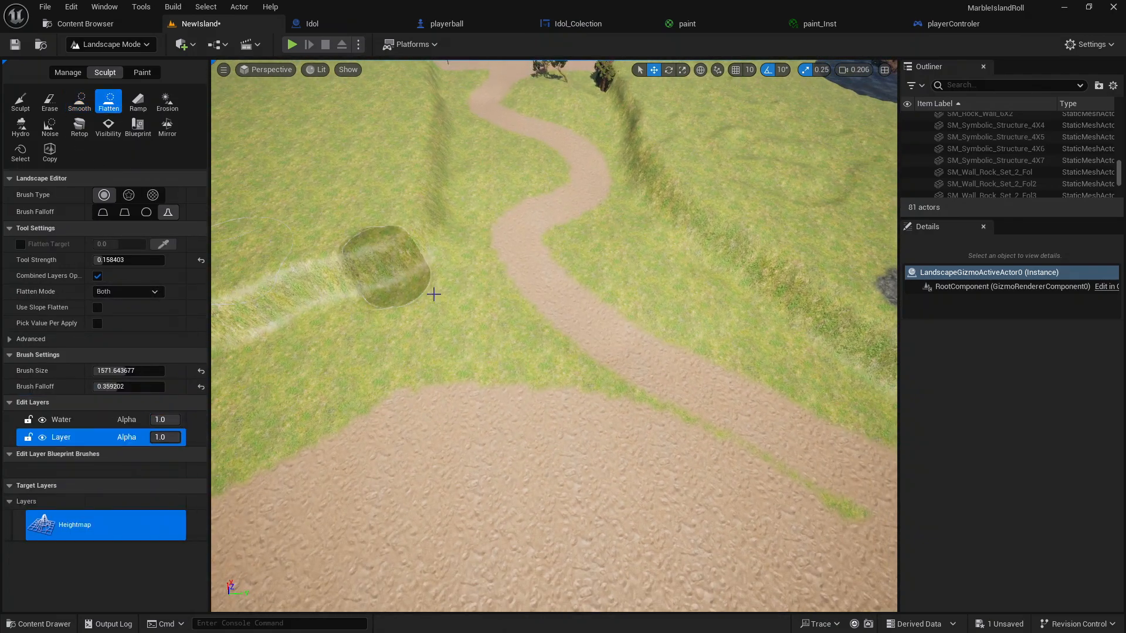
pyautogui.moveTo(469, 319)
pyautogui.mouseDown(button='right')
pyautogui.moveTo(545, 370)
pyautogui.moveTo(586, 375)
pyautogui.moveTo(578, 352)
pyautogui.mouseUp(button='right')
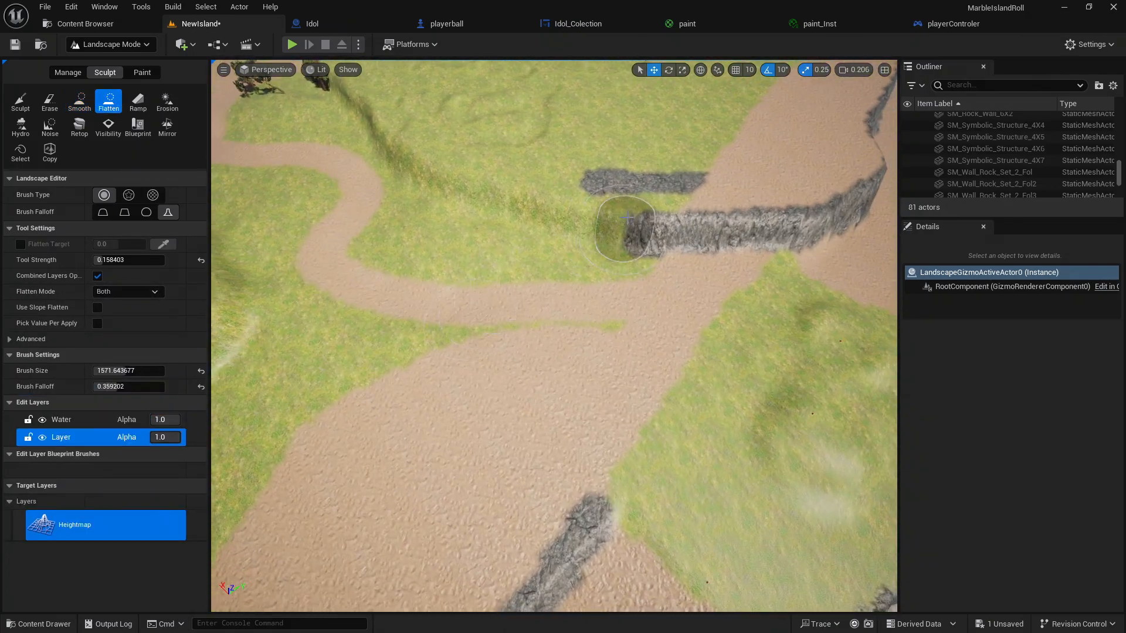
pyautogui.moveTo(650, 219); pyautogui.dragTo(610, 247)
# Flatten the slope on the opposite side of the path into a raised plateau from the upper grass onto the beach sand
pyautogui.moveTo(610, 247)
pyautogui.mouseDown(button='right')
pyautogui.moveTo(487, 246)
pyautogui.moveTo(478, 196)
pyautogui.mouseUp(button='right')
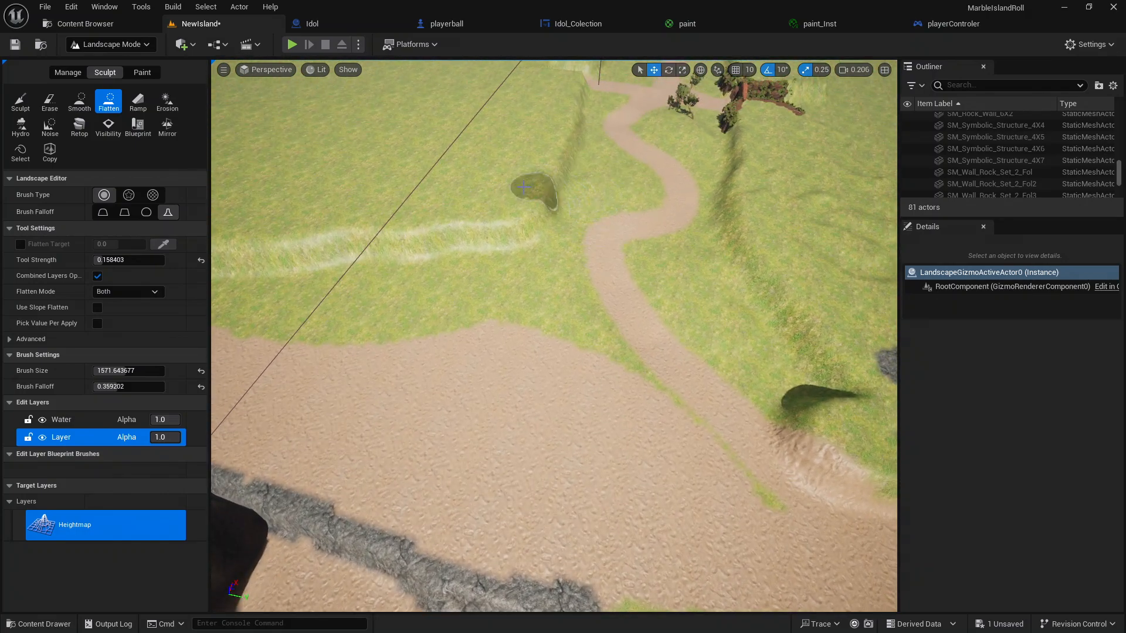
pyautogui.moveTo(498, 196)
pyautogui.mouseDown()
pyautogui.moveTo(563, 415)
pyautogui.moveTo(528, 422)
pyautogui.moveTo(446, 396)
pyautogui.moveTo(369, 334)
pyautogui.moveTo(342, 256)
pyautogui.mouseUp()
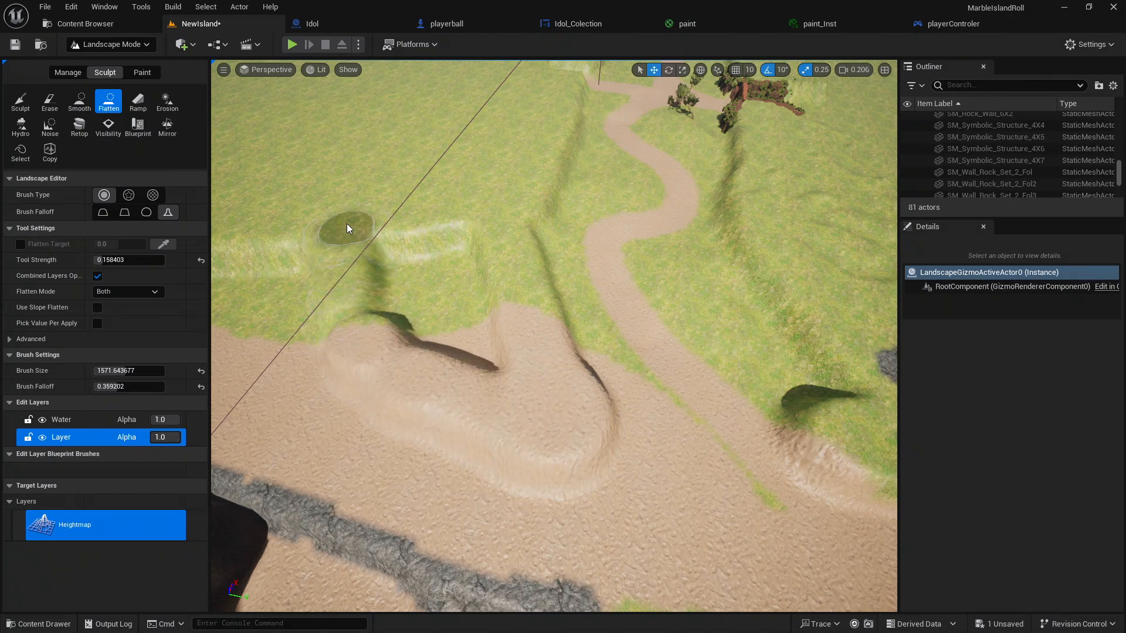
pyautogui.moveTo(337, 197)
pyautogui.mouseDown()
pyautogui.moveTo(352, 297)
pyautogui.moveTo(379, 353)
pyautogui.moveTo(496, 364)
pyautogui.moveTo(427, 253)
pyautogui.mouseUp()
pyautogui.moveTo(411, 207); pyautogui.dragTo(447, 228)
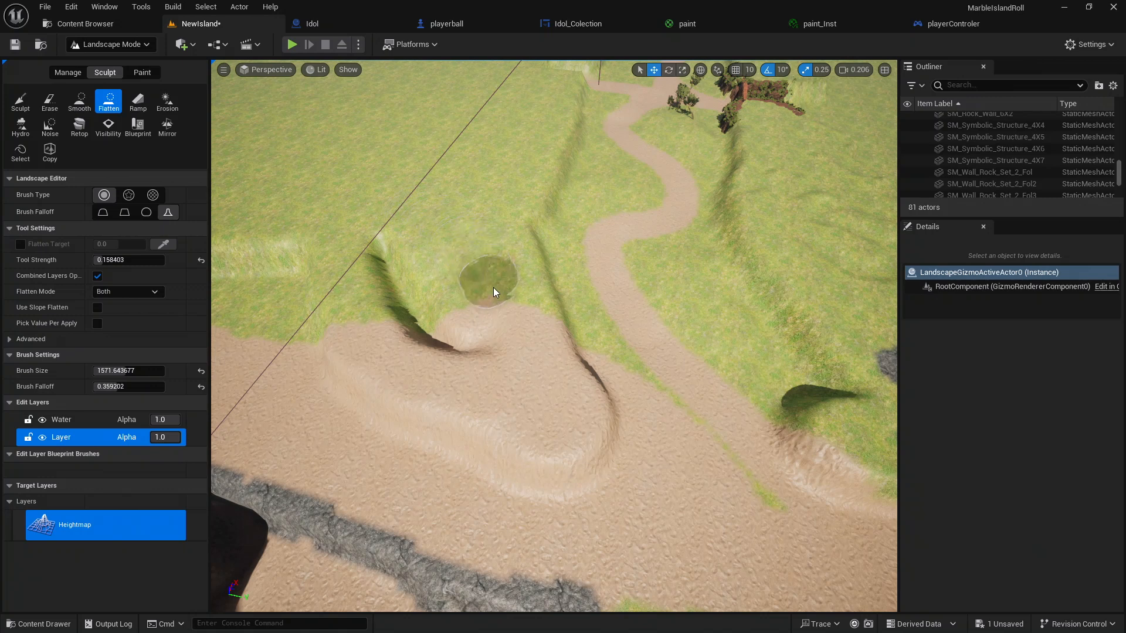
pyautogui.moveTo(519, 351)
pyautogui.mouseDown()
pyautogui.moveTo(540, 401)
pyautogui.moveTo(420, 306)
pyautogui.mouseUp()
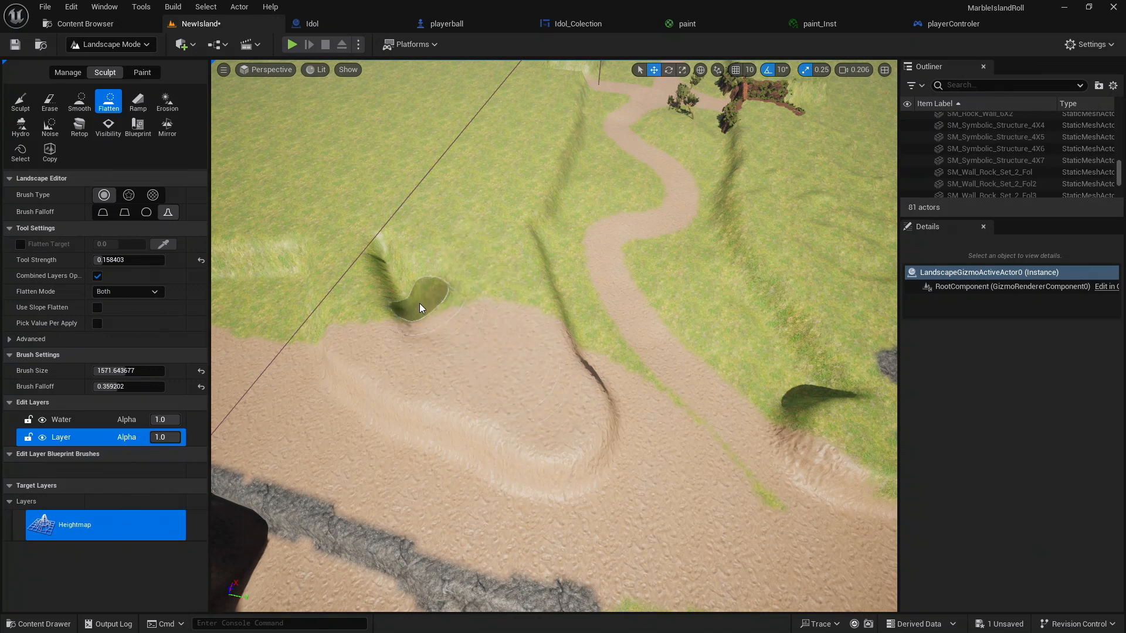
pyautogui.moveTo(412, 251)
pyautogui.mouseDown()
pyautogui.moveTo(417, 352)
pyautogui.moveTo(398, 250)
pyautogui.mouseUp()
# Extend both flattened plateaus toward the path to form steep banks that narrow its beach entrance
pyautogui.moveTo(441, 340)
pyautogui.mouseDown(button='right')
pyautogui.moveTo(498, 404)
pyautogui.moveTo(503, 369)
pyautogui.mouseUp(button='right')
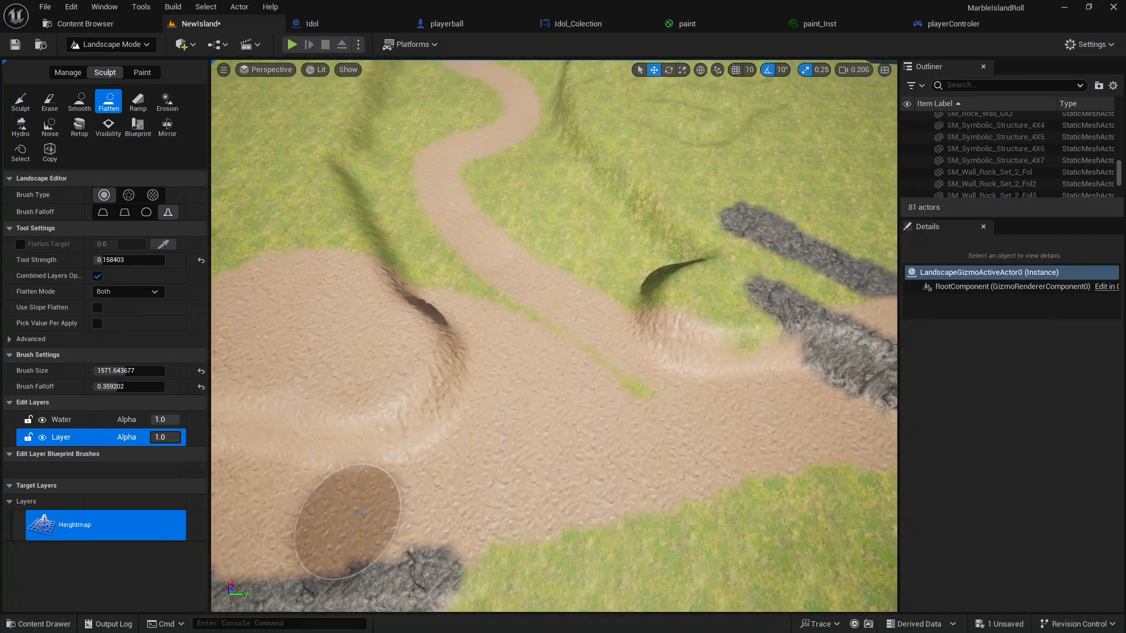
pyautogui.moveTo(382, 358)
pyautogui.mouseDown()
pyautogui.moveTo(484, 350)
pyautogui.moveTo(461, 298)
pyautogui.moveTo(318, 172)
pyautogui.moveTo(297, 122)
pyautogui.mouseUp()
pyautogui.moveTo(297, 122)
pyautogui.mouseDown(button='right')
pyautogui.moveTo(270, 118)
pyautogui.moveTo(286, 118)
pyautogui.mouseUp(button='right')
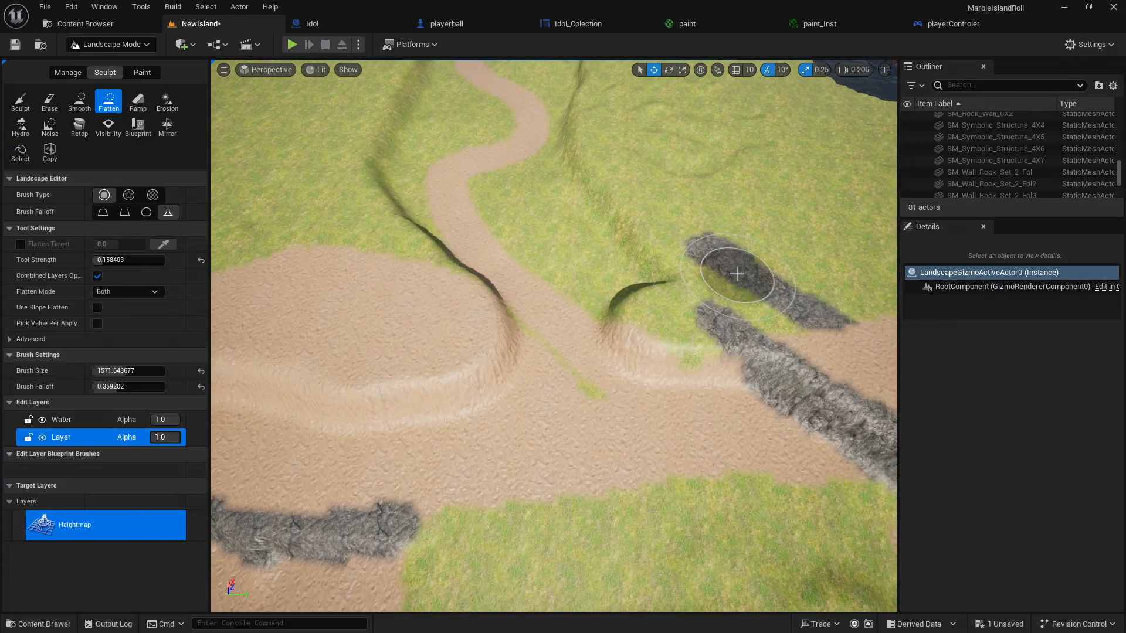
pyautogui.moveTo(696, 308)
pyautogui.mouseDown()
pyautogui.moveTo(664, 293)
pyautogui.moveTo(636, 192)
pyautogui.moveTo(643, 259)
pyautogui.moveTo(667, 305)
pyautogui.moveTo(635, 213)
pyautogui.mouseUp()
pyautogui.moveTo(674, 346)
pyautogui.mouseDown(button='right')
pyautogui.moveTo(733, 375)
pyautogui.moveTo(654, 293)
pyautogui.moveTo(642, 240)
pyautogui.mouseUp(button='right')
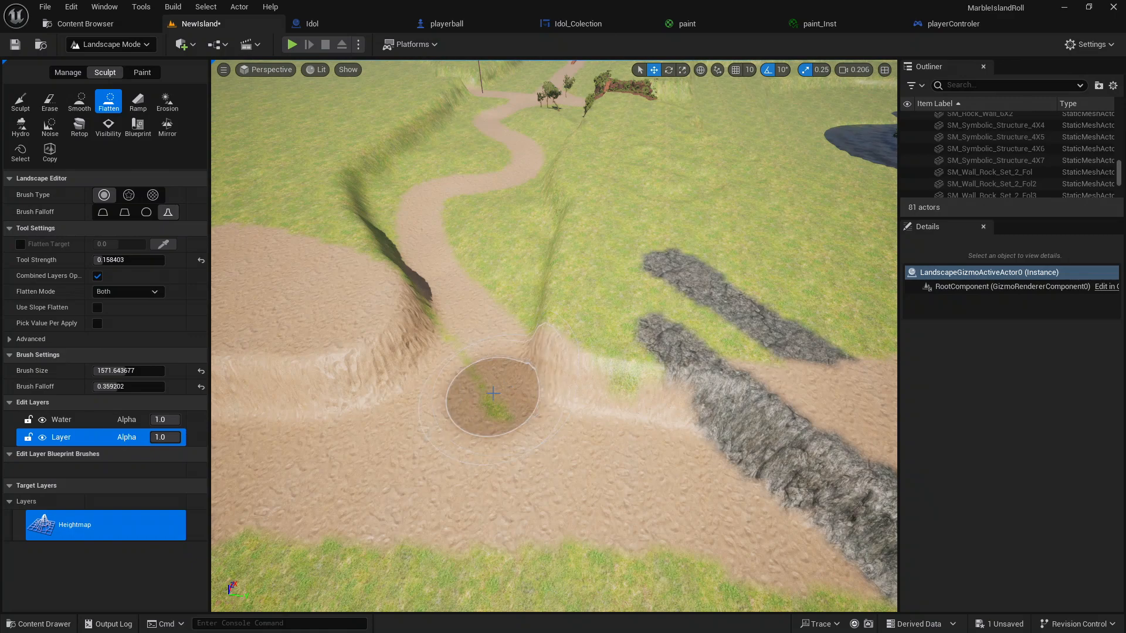
# Inspect the raised banks at the beach entrance and briefly play-test the level with the ball there
pyautogui.moveTo(503, 488)
pyautogui.mouseDown(button='right')
pyautogui.moveTo(493, 466)
pyautogui.moveTo(405, 443)
pyautogui.mouseUp(button='right')
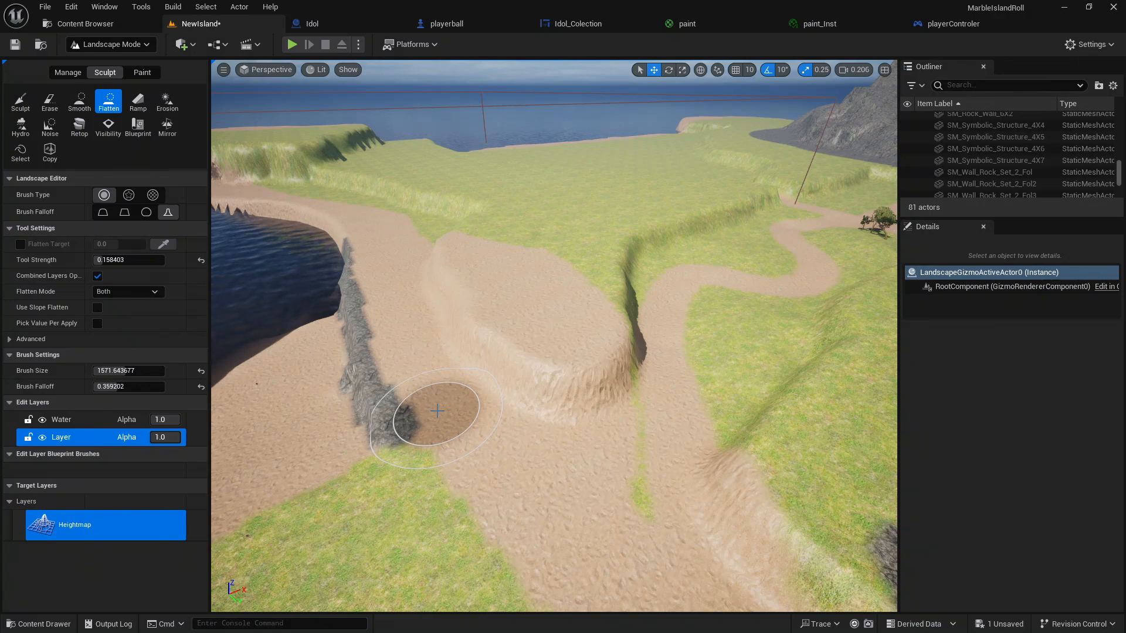
pyautogui.moveTo(558, 462)
pyautogui.mouseDown(button='right')
pyautogui.moveTo(623, 460)
pyautogui.moveTo(477, 466)
pyautogui.mouseUp(button='right')
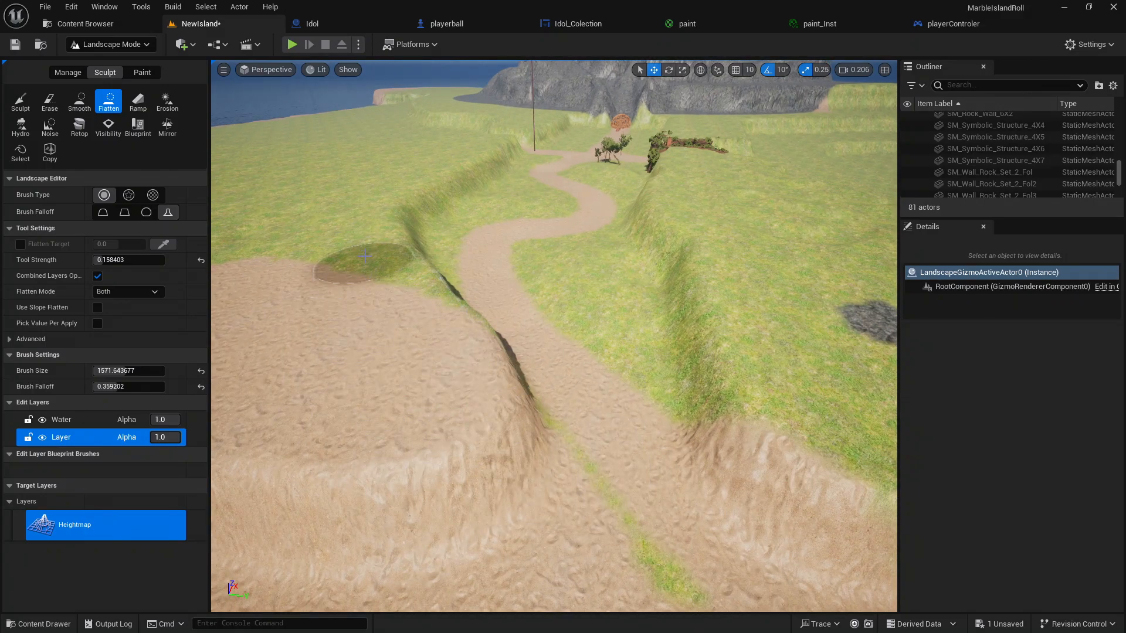
pyautogui.moveTo(688, 495)
pyautogui.mouseDown(button='right')
pyautogui.moveTo(861, 502)
pyautogui.moveTo(668, 495)
pyautogui.mouseUp(button='right')
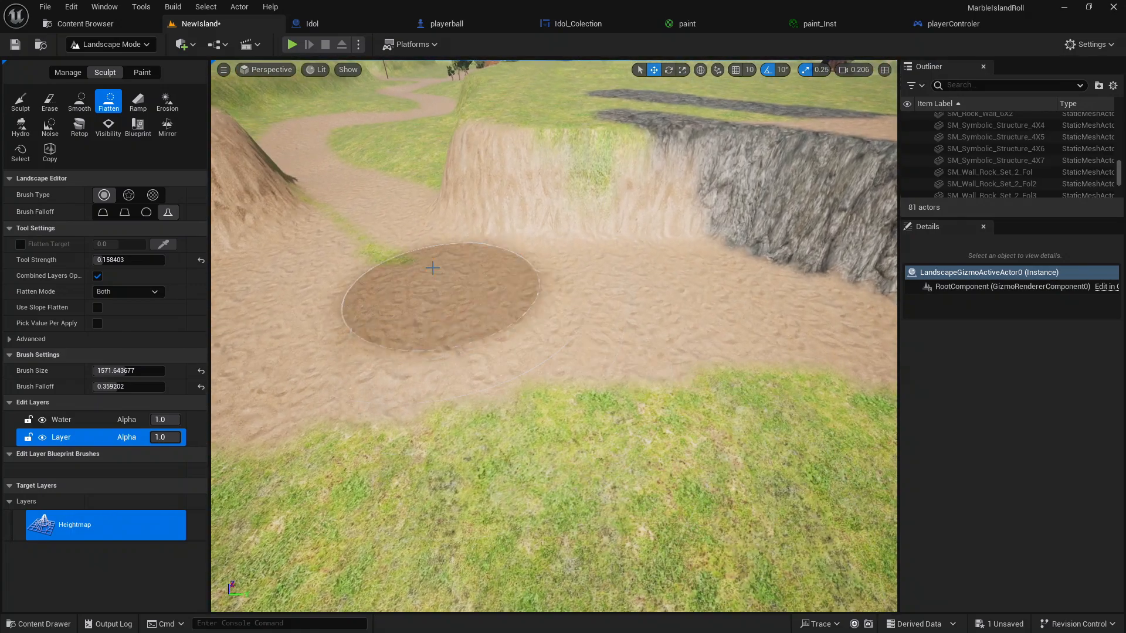
pyautogui.click(292, 45)
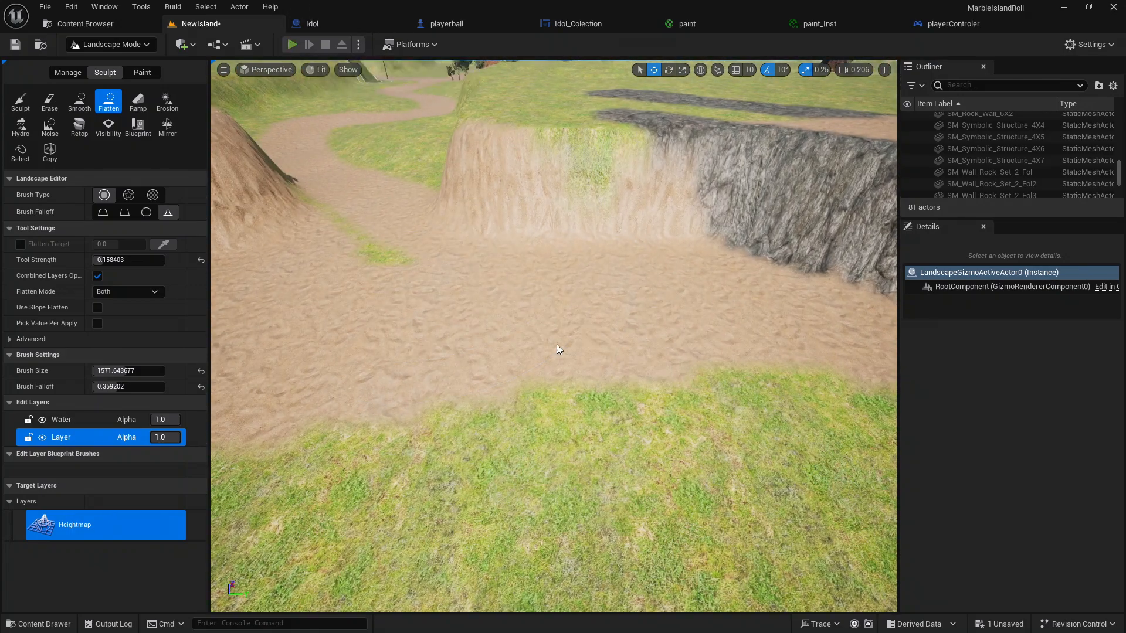
pyautogui.click(645, 473)
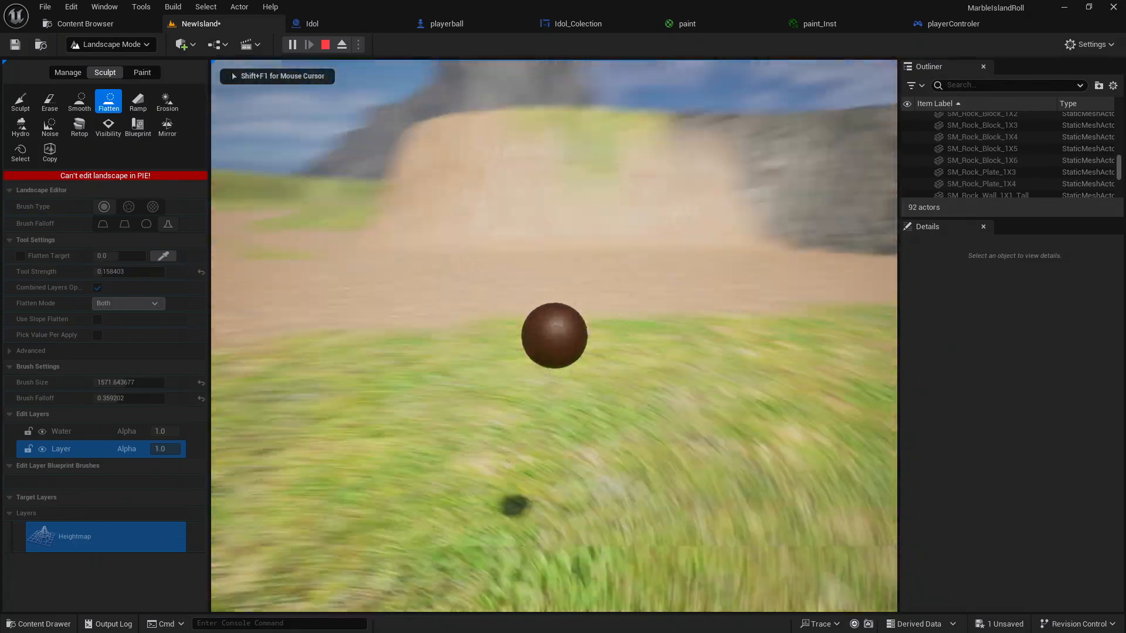
pyautogui.press('Escape')
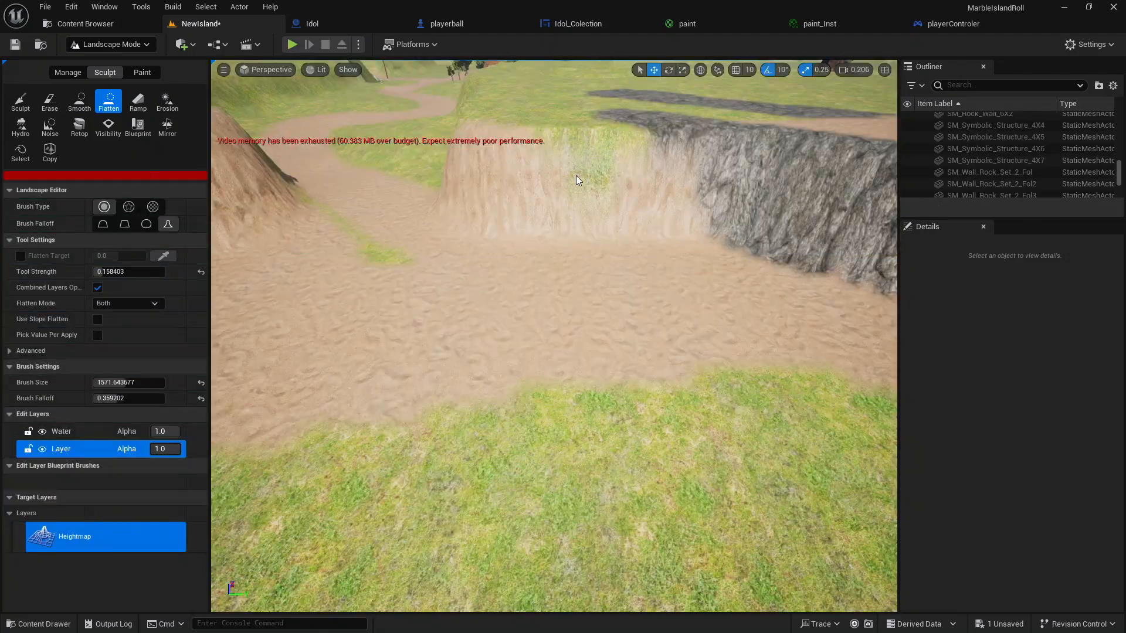
# Play-test the level by rolling the ball from the beach between the raised banks and along the winding path
pyautogui.moveTo(673, 288)
pyautogui.mouseDown(button='right')
pyautogui.moveTo(733, 328)
pyautogui.moveTo(712, 434)
pyautogui.moveTo(662, 448)
pyautogui.moveTo(598, 507)
pyautogui.mouseUp(button='right')
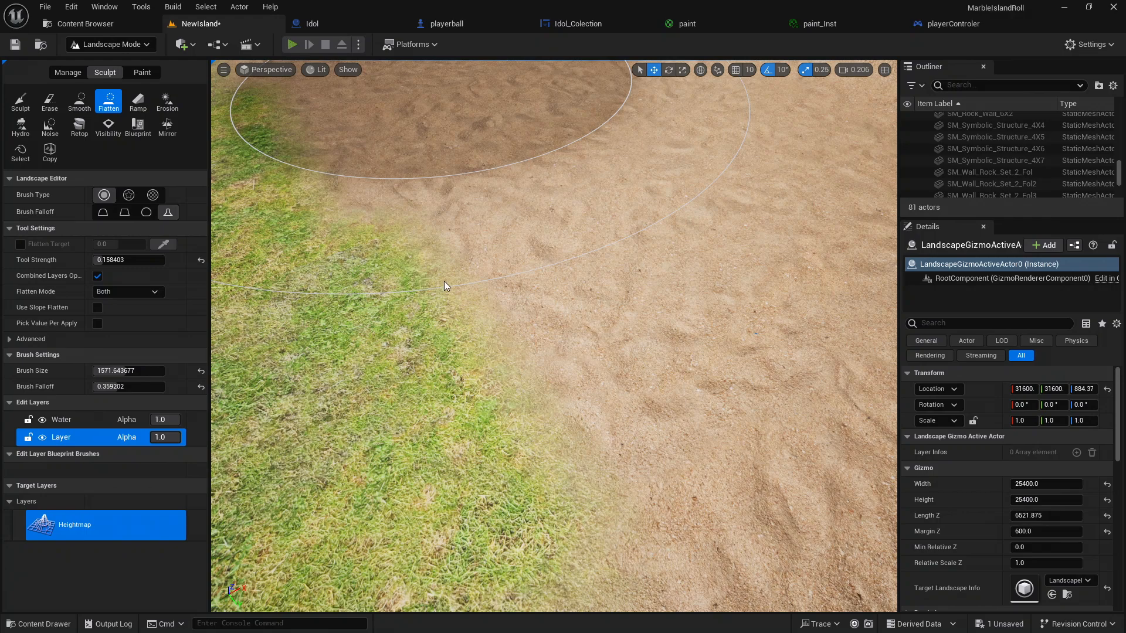
pyautogui.hotkey('alt', 'p')
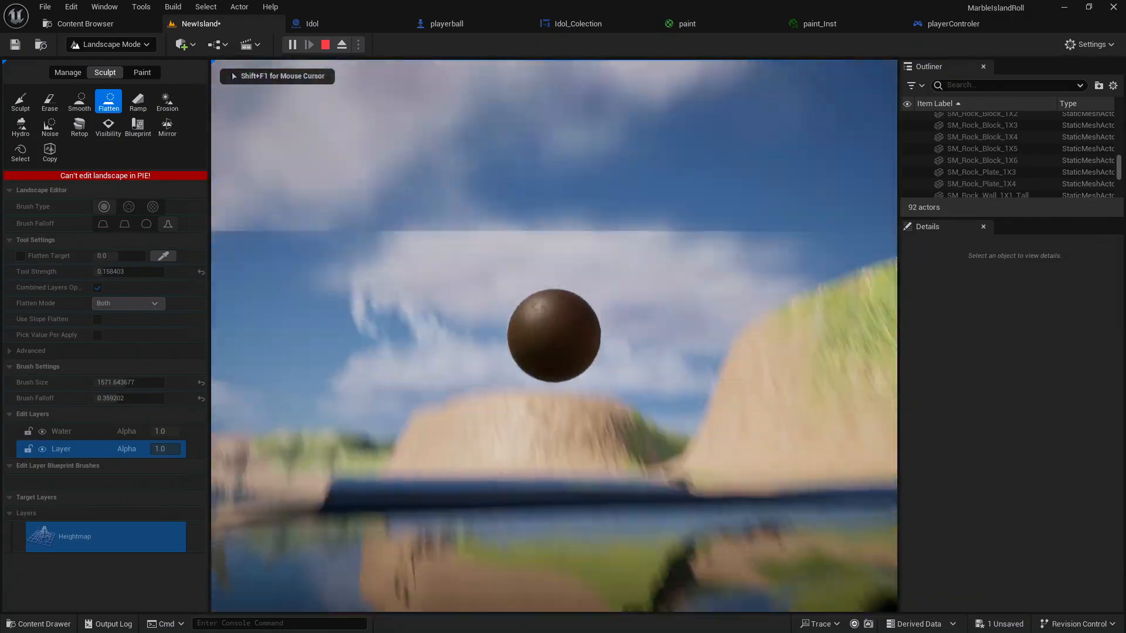
pyautogui.press('w')
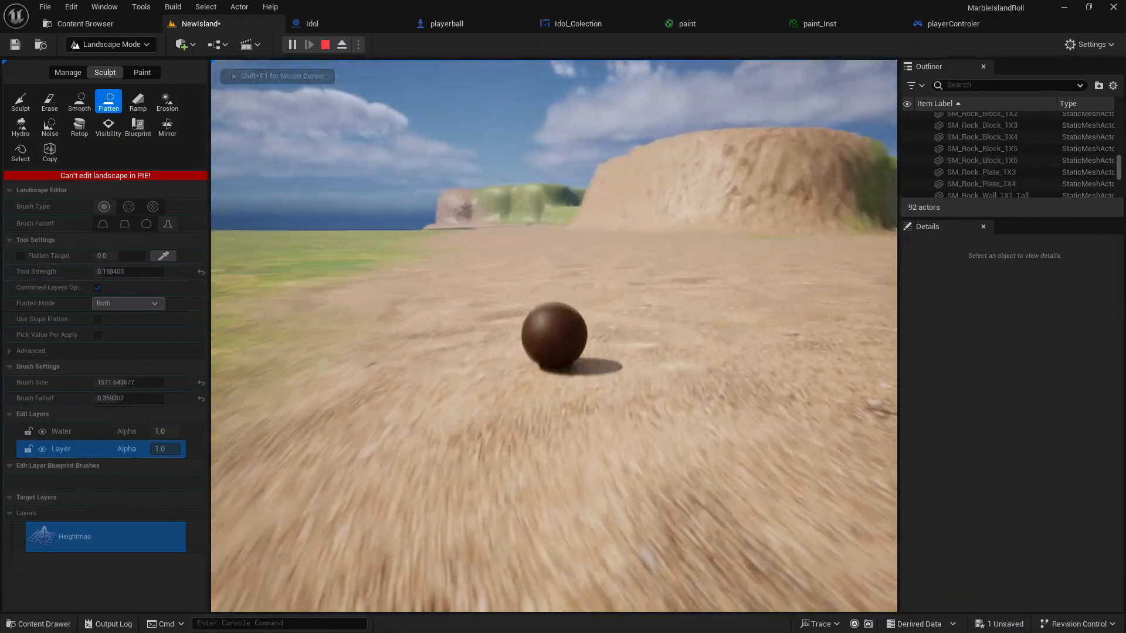
pyautogui.press('w')
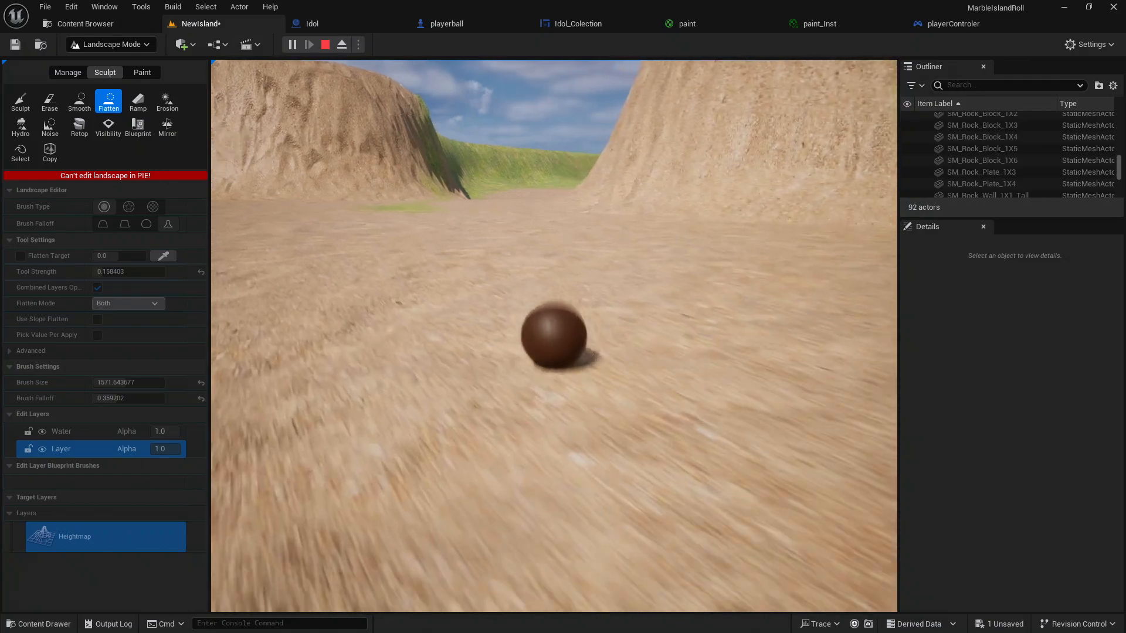
pyautogui.press('w')
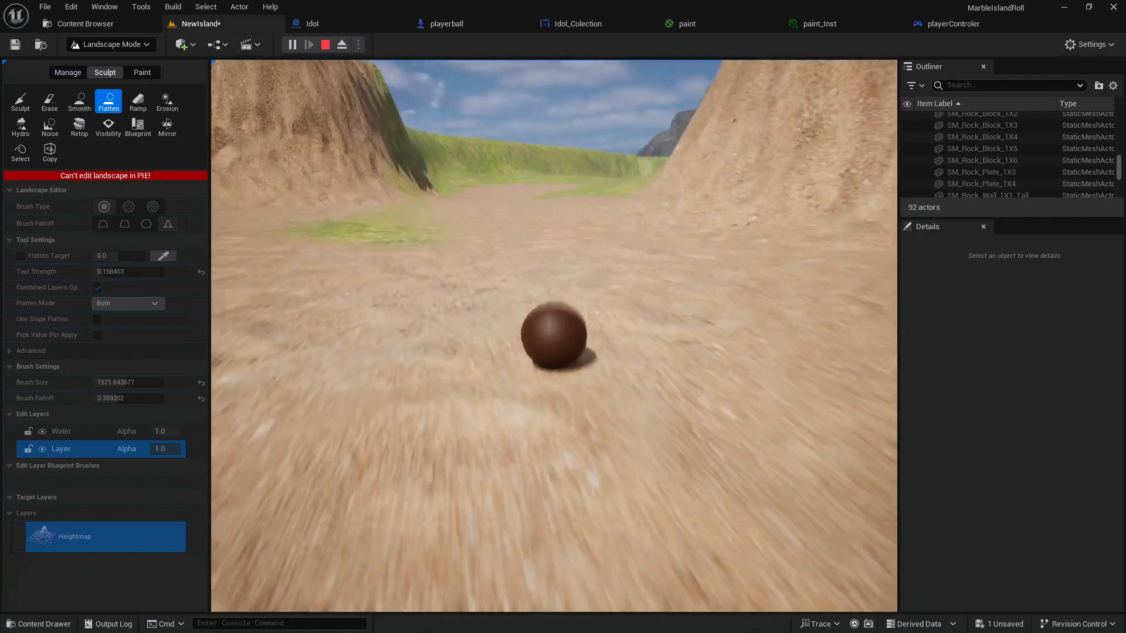
pyautogui.press('w')
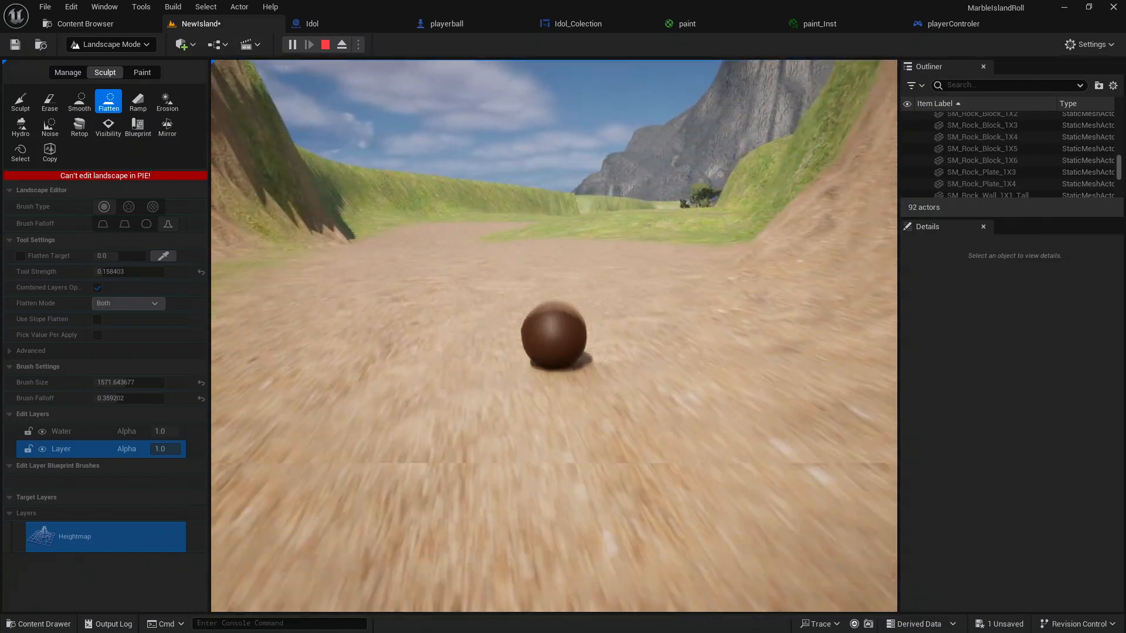
pyautogui.press('w')
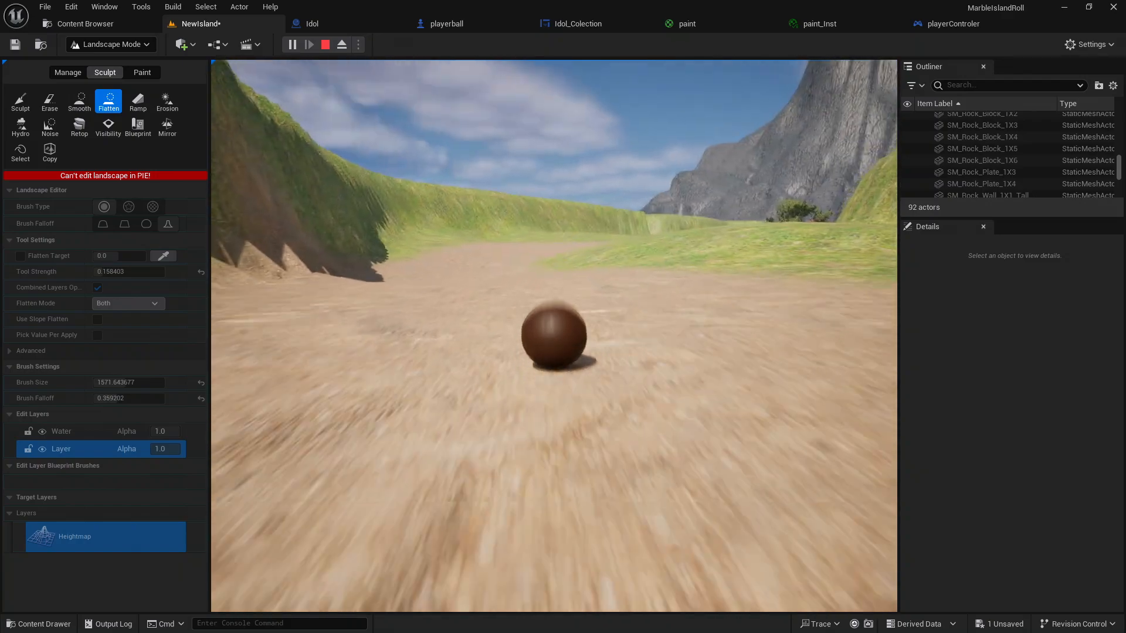
pyautogui.press('w')
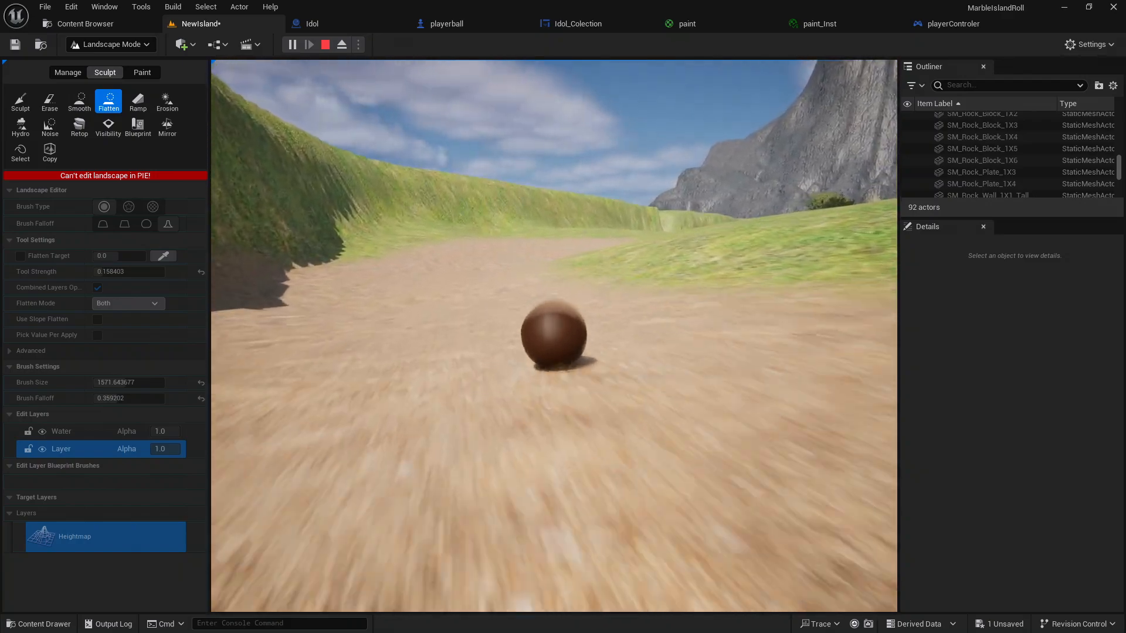
pyautogui.press('w')
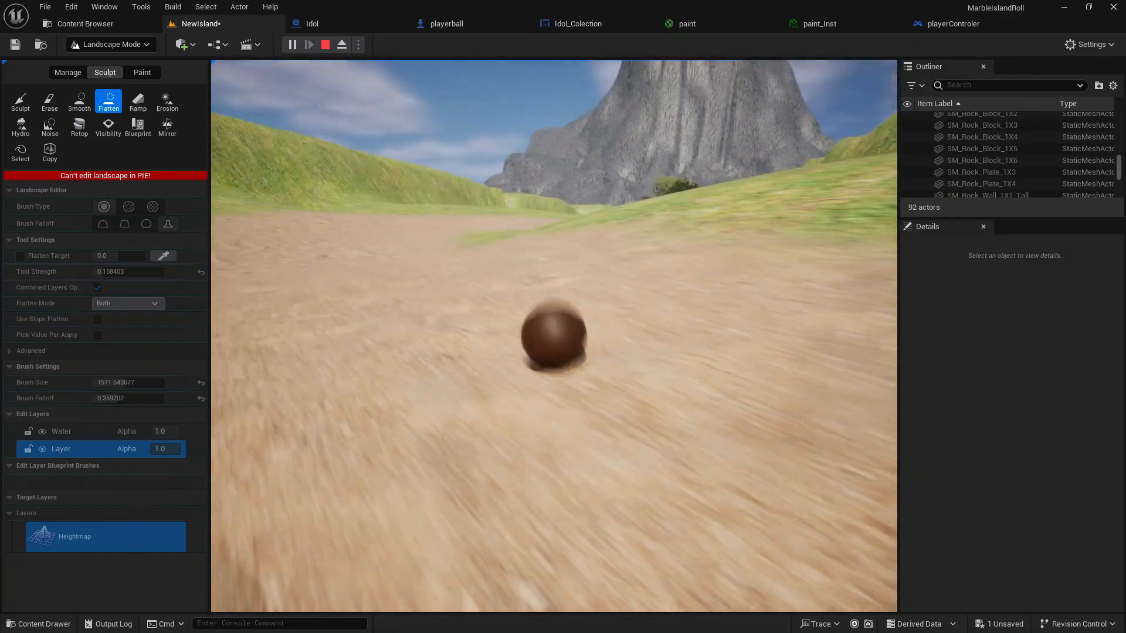
pyautogui.press('w')
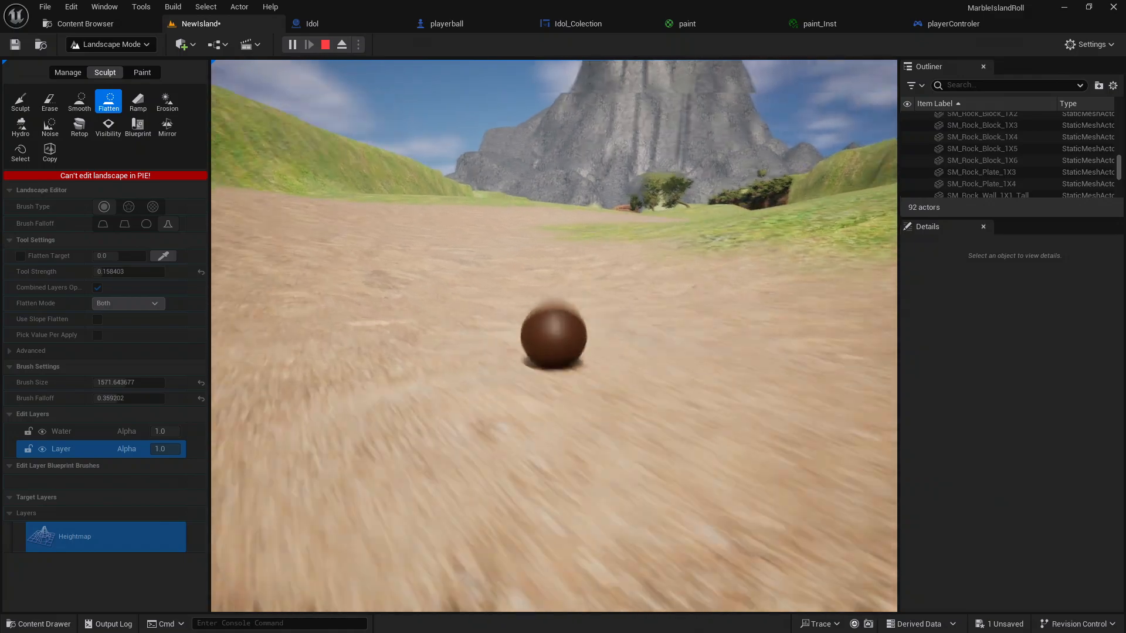
pyautogui.press('w')
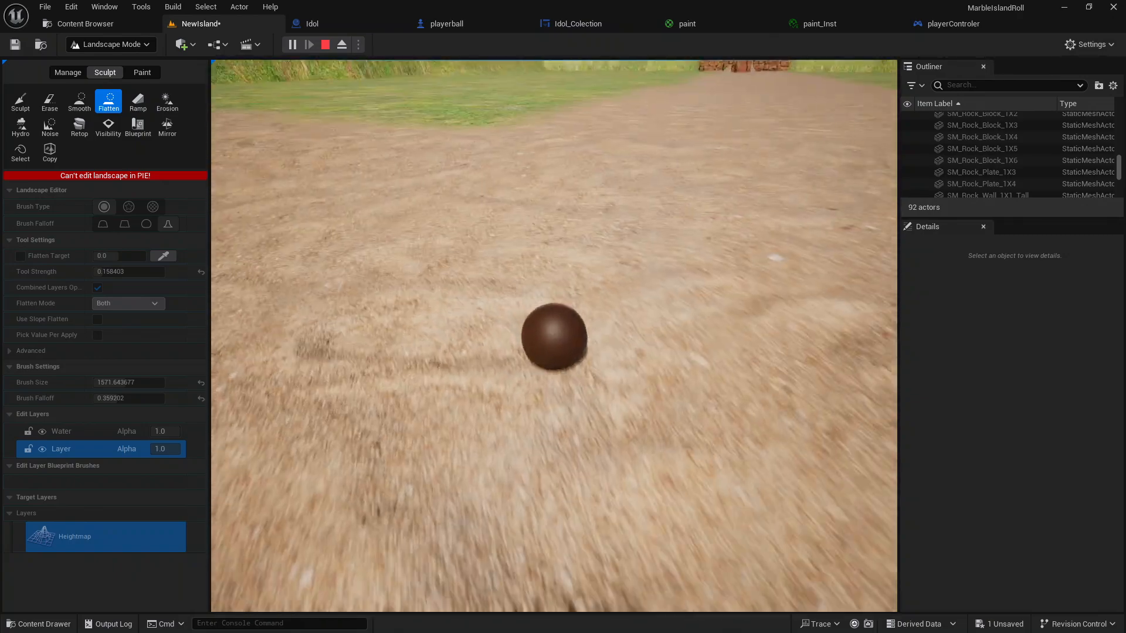
pyautogui.press('Escape')
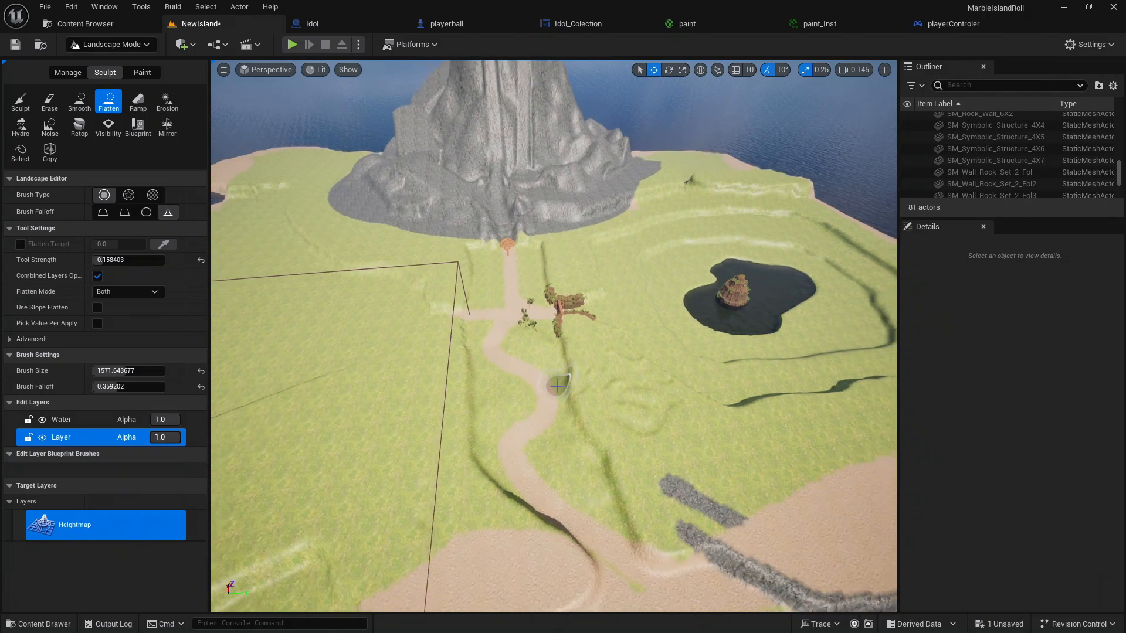
# Survey the island from above, examining the winding path, the beach banks and the open grassland beside them
pyautogui.moveTo(557, 386); pyautogui.dragTo(551, 398, button='right')
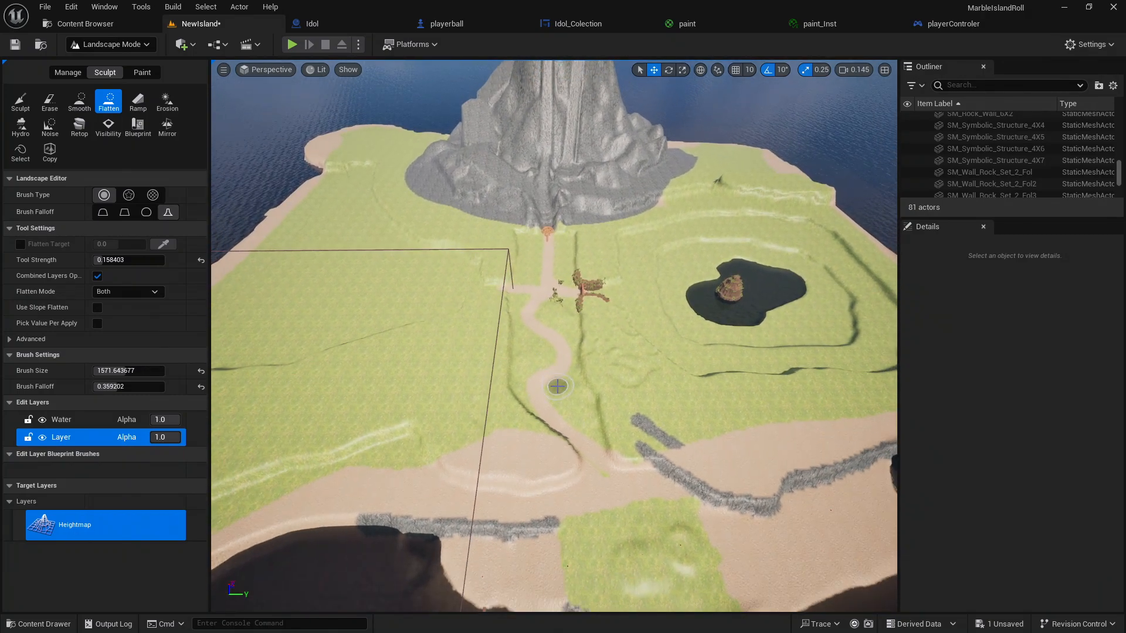
pyautogui.moveTo(550, 398); pyautogui.dragTo(546, 426, button='right')
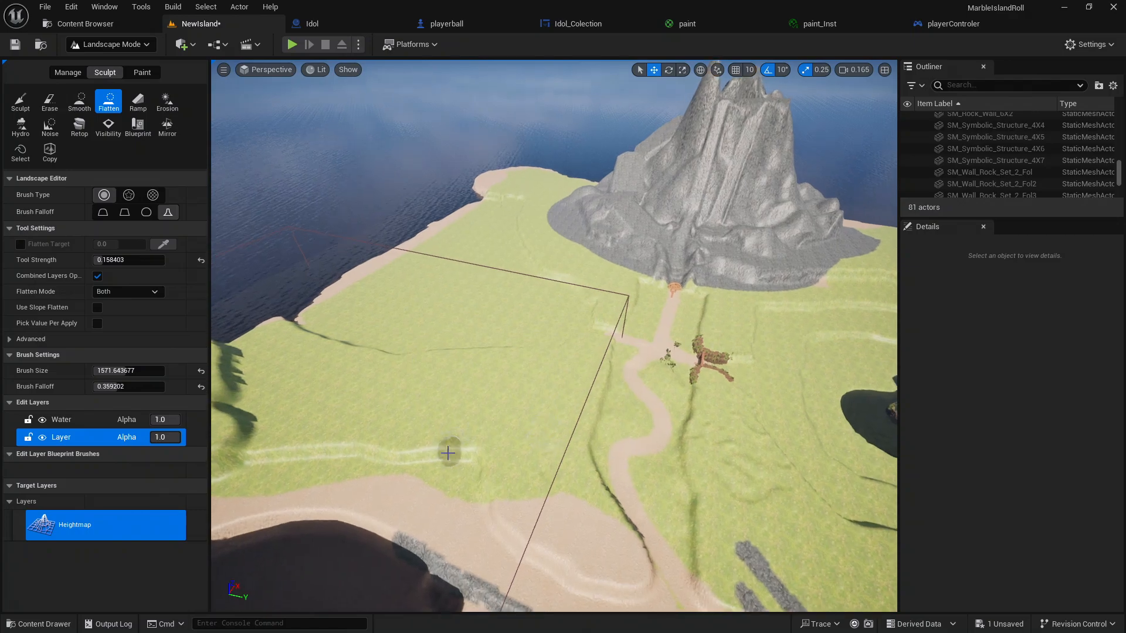
pyautogui.moveTo(485, 466); pyautogui.dragTo(497, 466, button='right')
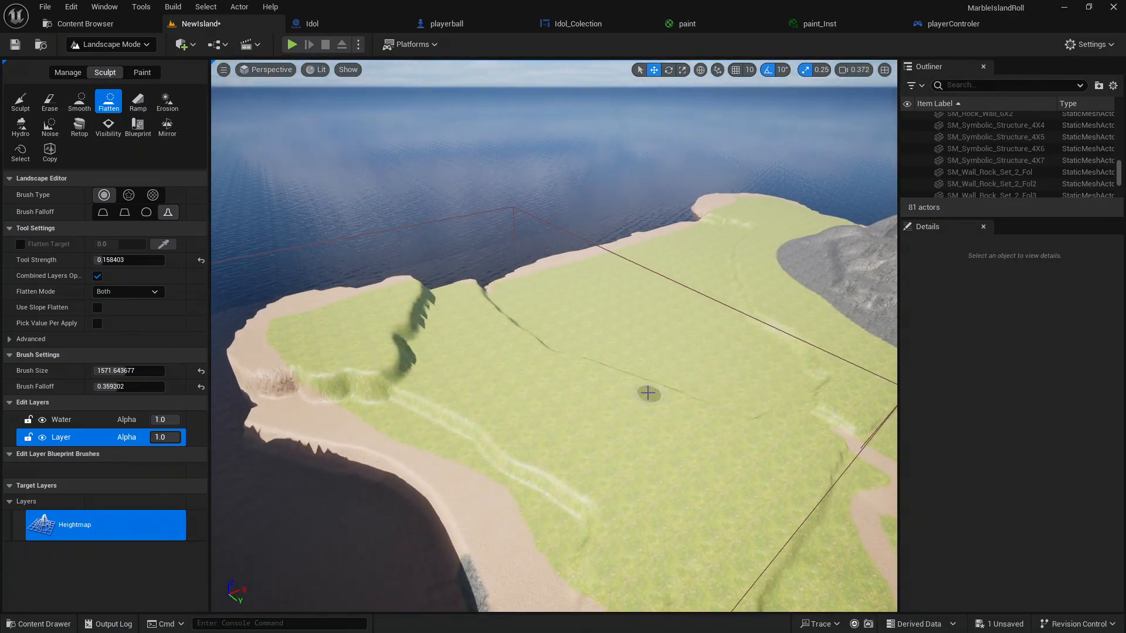
pyautogui.moveTo(702, 370); pyautogui.dragTo(880, 391, button='right')
pyautogui.scroll(4, 703, 370)
pyautogui.press('w')
pyautogui.press('s')
pyautogui.press('w')
pyautogui.press('s')
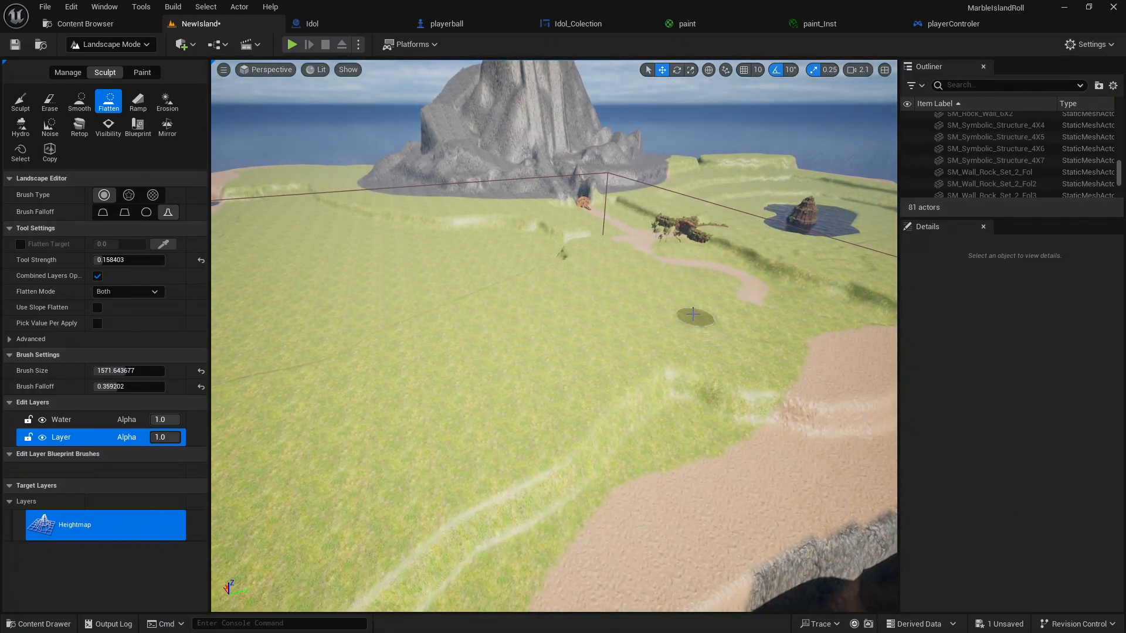
pyautogui.press('w')
pyautogui.moveTo(675, 289)
pyautogui.mouseDown(button='right')
pyautogui.moveTo(674, 259)
pyautogui.moveTo(675, 281)
pyautogui.moveTo(680, 265)
pyautogui.moveTo(739, 311)
pyautogui.moveTo(797, 246)
pyautogui.moveTo(833, 256)
pyautogui.mouseUp(button='right')
pyautogui.press('s')
pyautogui.press('w')
pyautogui.press('w')
pyautogui.press('s')
pyautogui.scroll(-1, 674, 277)
pyautogui.press('w')
pyautogui.press('w')
pyautogui.moveTo(674, 264); pyautogui.dragTo(692, 282, button='right')
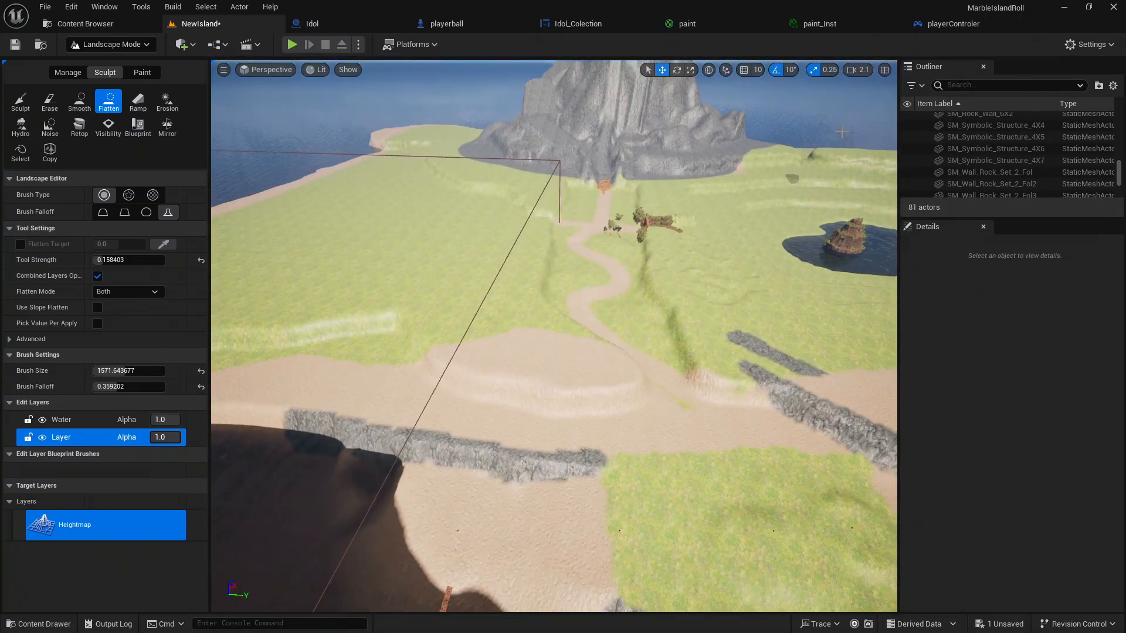
# Lower the viewport camera speed to 0.33 and switch from landscape editing to Selection mode
pyautogui.click(859, 69)
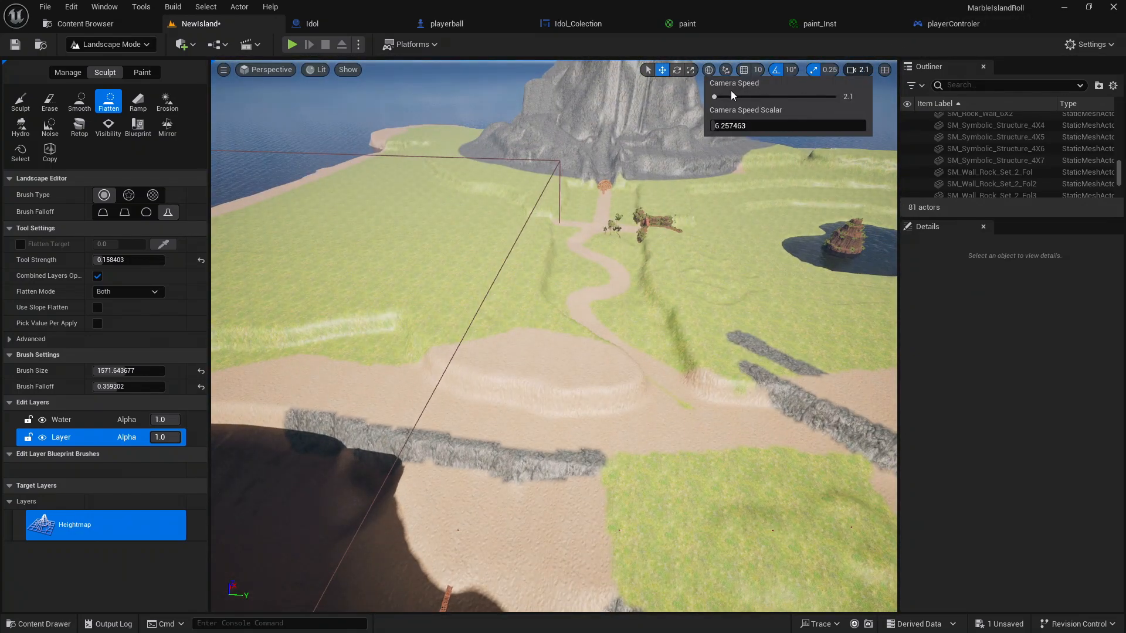
pyautogui.moveTo(716, 124); pyautogui.dragTo(710, 124)
pyautogui.moveTo(663, 281); pyautogui.dragTo(572, 227, button='right')
pyautogui.press('w')
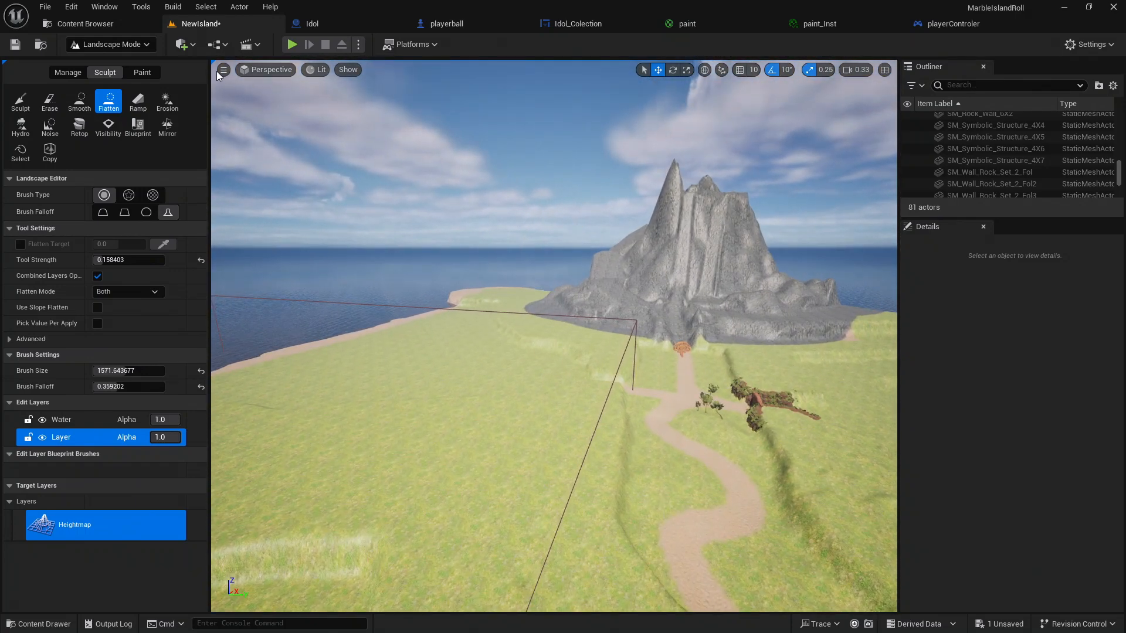
pyautogui.click(143, 44)
pyautogui.click(86, 71)
# Examine the path network around the mountain gate, the canyon passages and the route to the beach
pyautogui.moveTo(376, 264); pyautogui.dragTo(419, 326, button='right')
pyautogui.press('w')
pyautogui.press('s')
pyautogui.press('d')
pyautogui.press('a')
pyautogui.press('d')
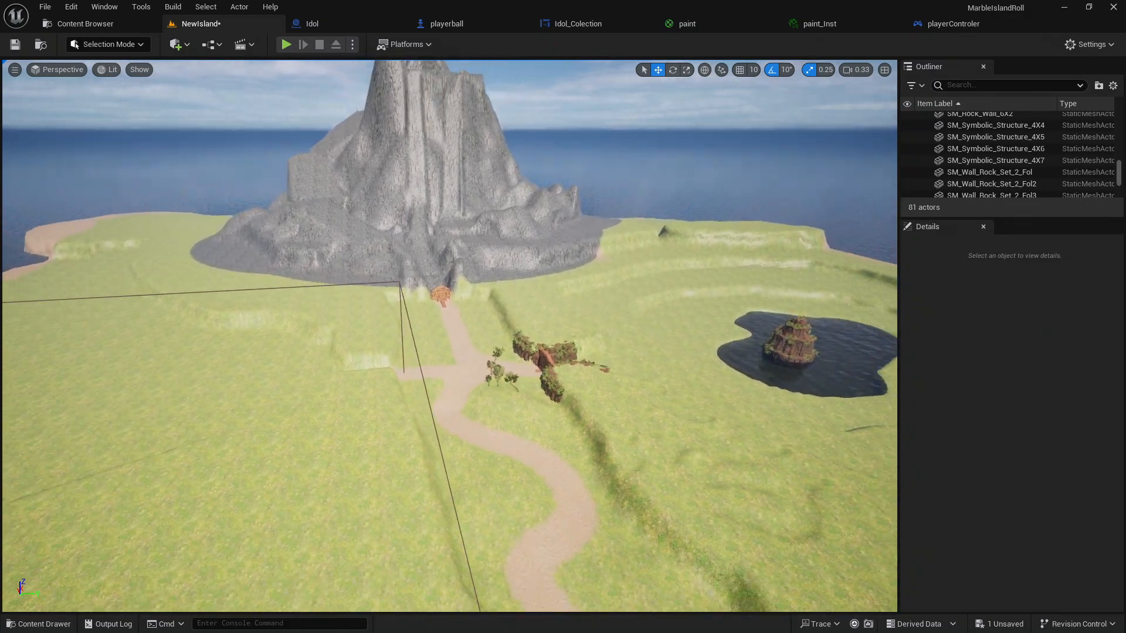
pyautogui.moveTo(450, 336); pyautogui.dragTo(464, 298, button='right')
pyautogui.moveTo(450, 336); pyautogui.dragTo(479, 376, button='right')
pyautogui.press('w')
pyautogui.press('s')
pyautogui.moveTo(344, 340); pyautogui.dragTo(345, 333, button='right')
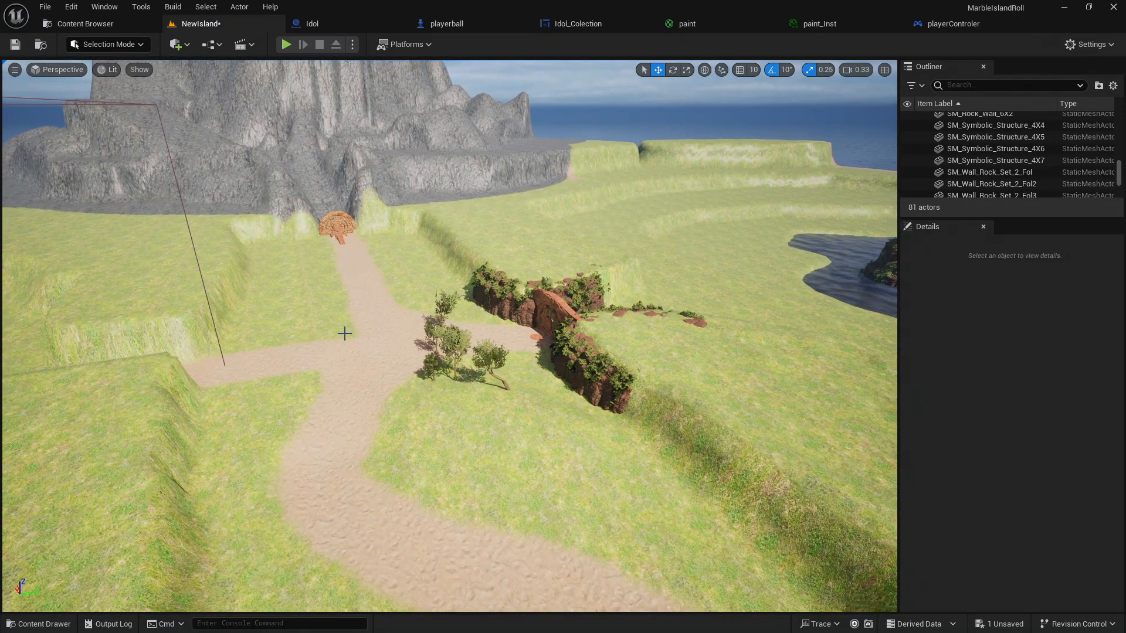
pyautogui.press('s')
pyautogui.moveTo(345, 333)
pyautogui.mouseDown(button='right')
pyautogui.moveTo(354, 334)
pyautogui.moveTo(339, 337)
pyautogui.mouseUp(button='right')
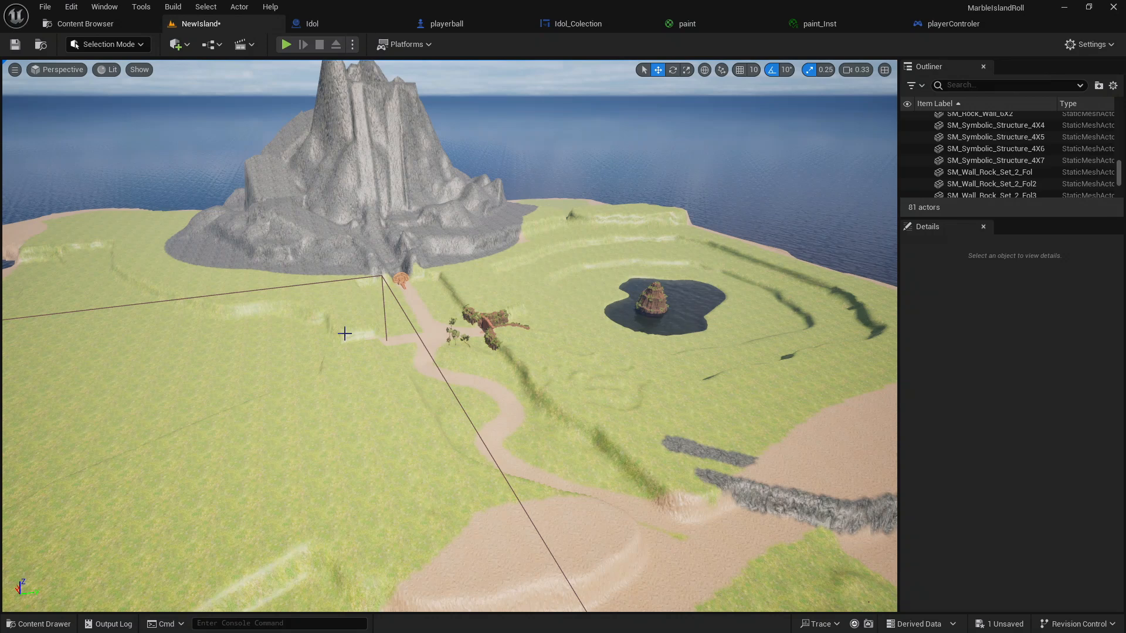
pyautogui.moveTo(411, 352); pyautogui.dragTo(421, 353, button='right')
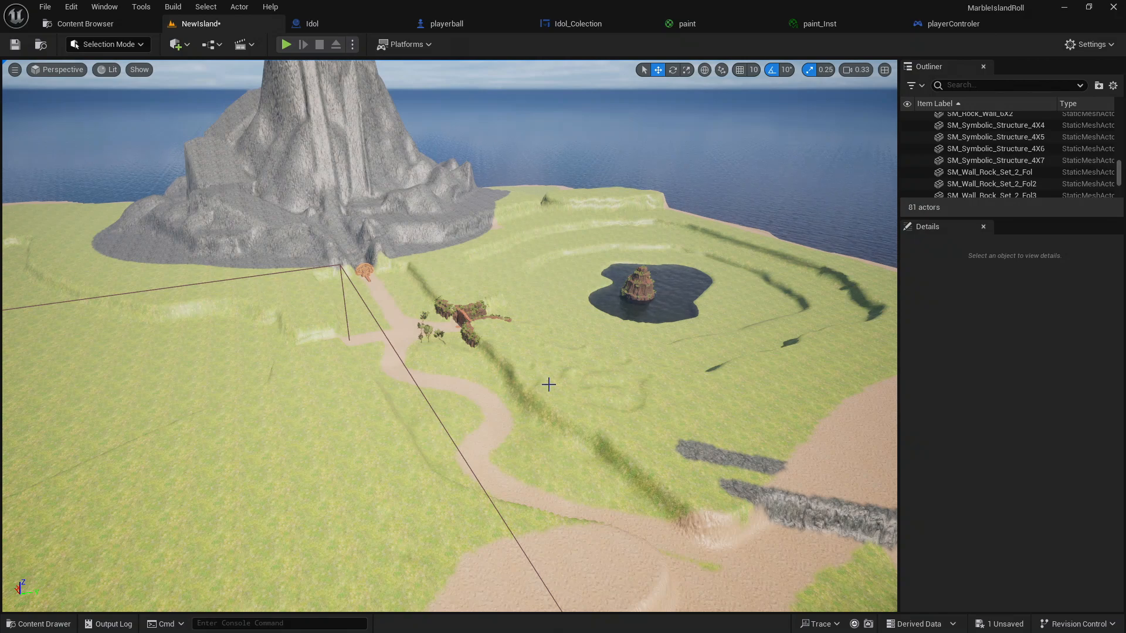
# Save the NewIsland level with its painted paths and sculpted terrain
pyautogui.moveTo(549, 385)
pyautogui.mouseDown(button='right')
pyautogui.moveTo(522, 387)
pyautogui.moveTo(541, 374)
pyautogui.moveTo(503, 340)
pyautogui.moveTo(521, 376)
pyautogui.moveTo(780, 413)
pyautogui.moveTo(709, 355)
pyautogui.moveTo(443, 323)
pyautogui.moveTo(547, 385)
pyautogui.mouseUp(button='right')
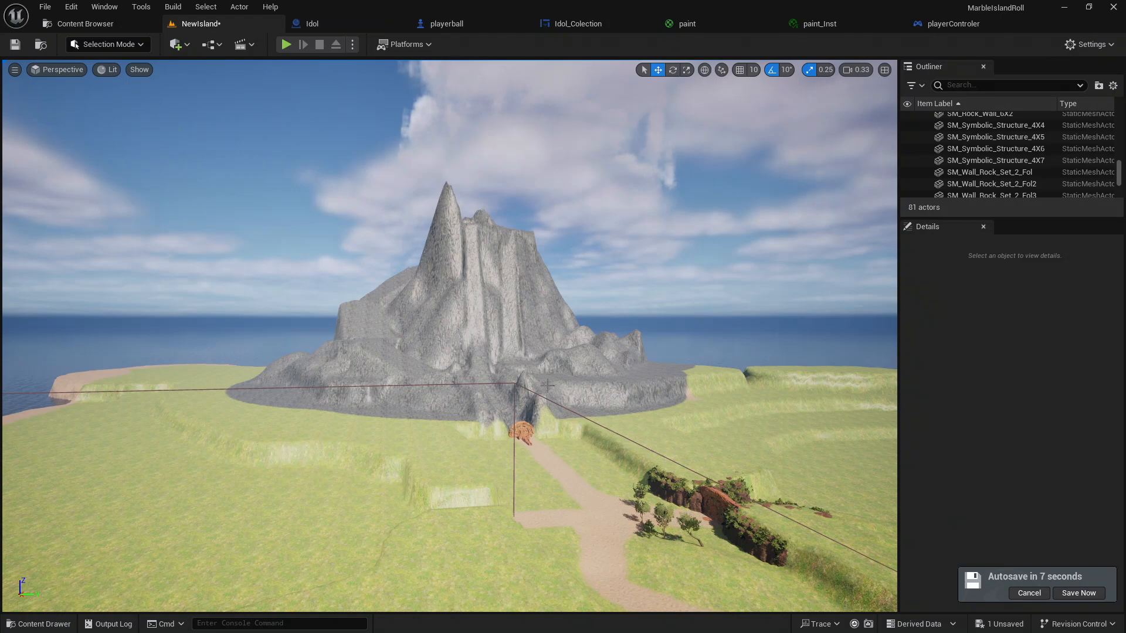
pyautogui.hotkey('ctrl', 's')
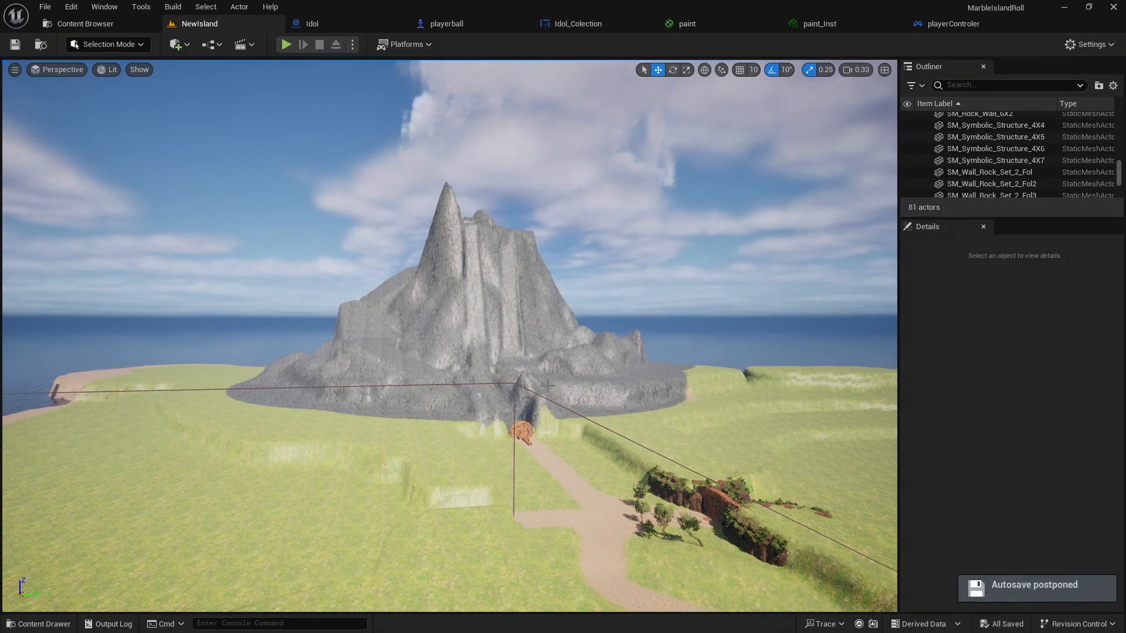